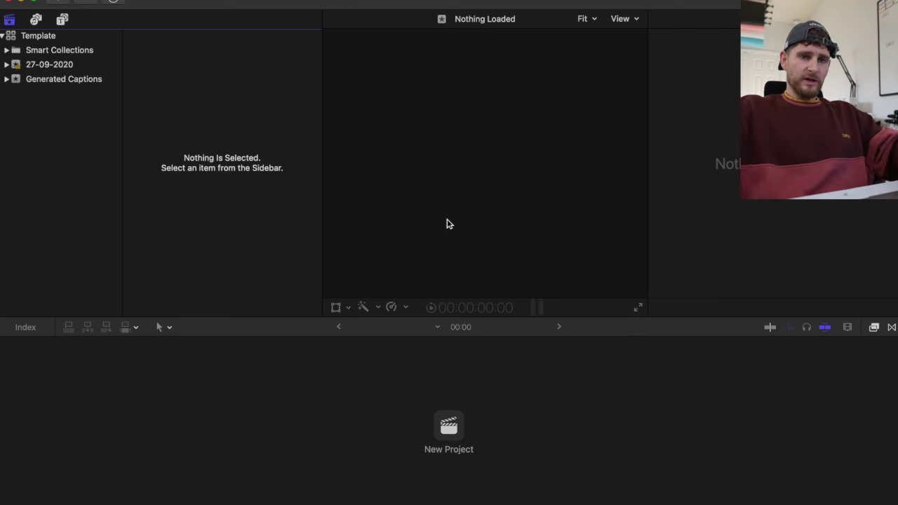
# Step: Select the Pt 4 project in the Template library
pyautogui.click(76, 35)
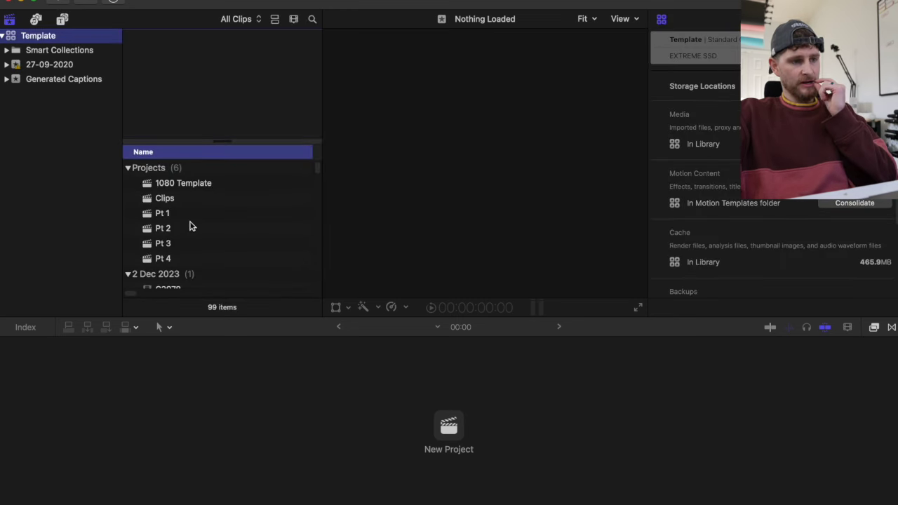
pyautogui.rightClick(206, 261)
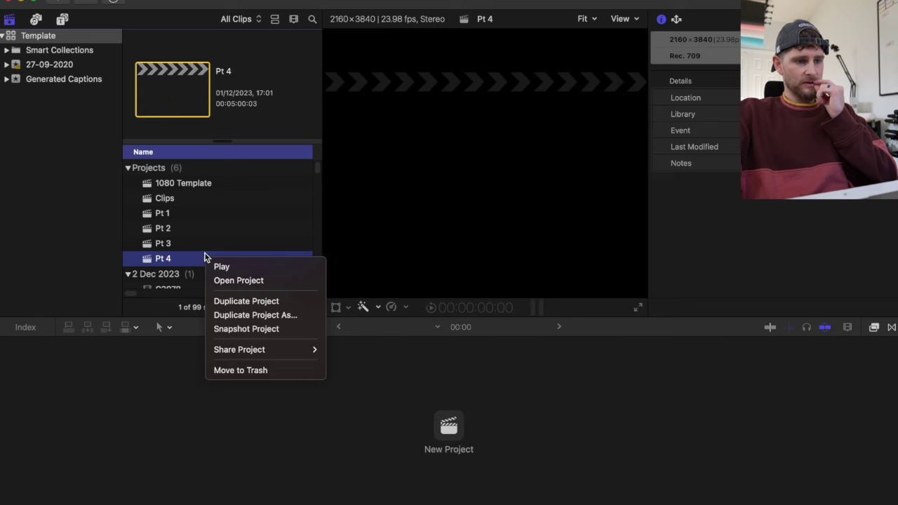
pyautogui.click(188, 263)
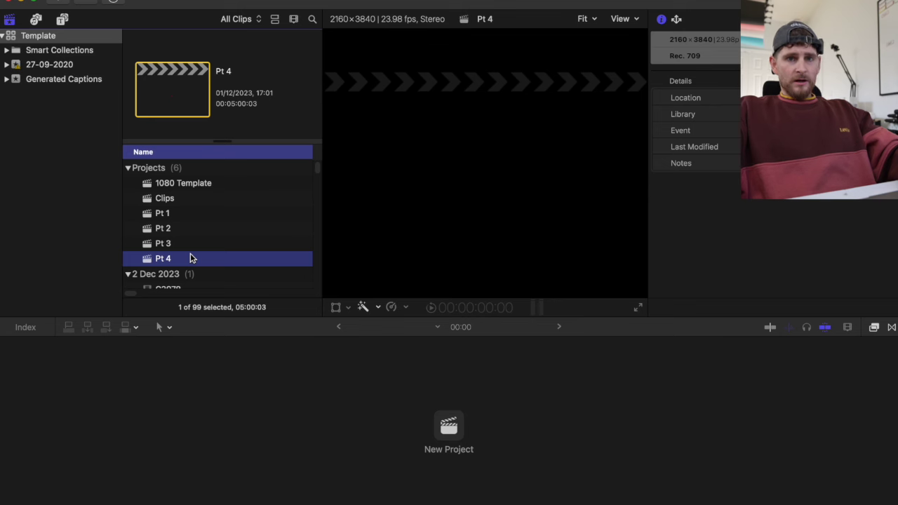
# Step: Switch to Finder and look through the Insults, Intros, SFX, At-Home Sauna and HoverAirX1 folders on the EXTREME SSD
pyautogui.press('super+Tab')
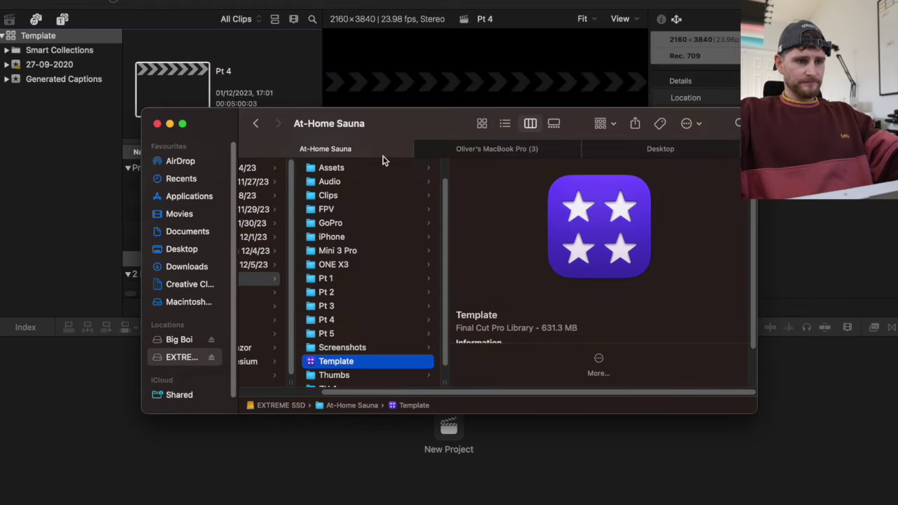
pyautogui.moveTo(408, 124); pyautogui.dragTo(436, 91)
pyautogui.hscroll(-3, 442, 203)
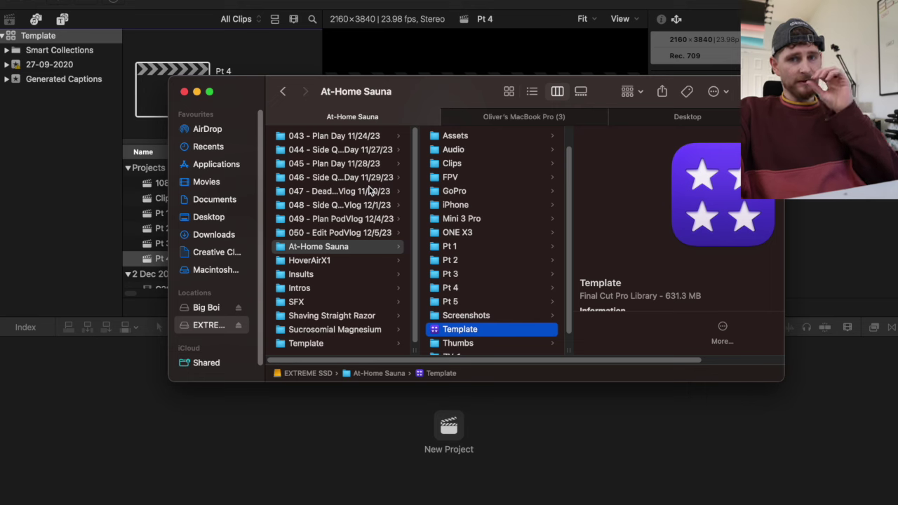
pyautogui.click(335, 274)
pyautogui.keyDown('shift'); pyautogui.click(336, 289); pyautogui.keyUp('shift')
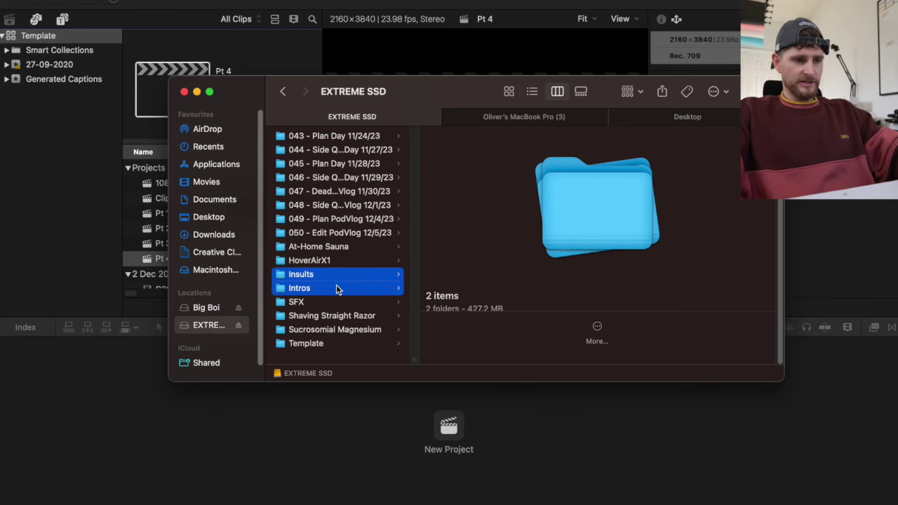
pyautogui.click(359, 315)
pyautogui.click(357, 300)
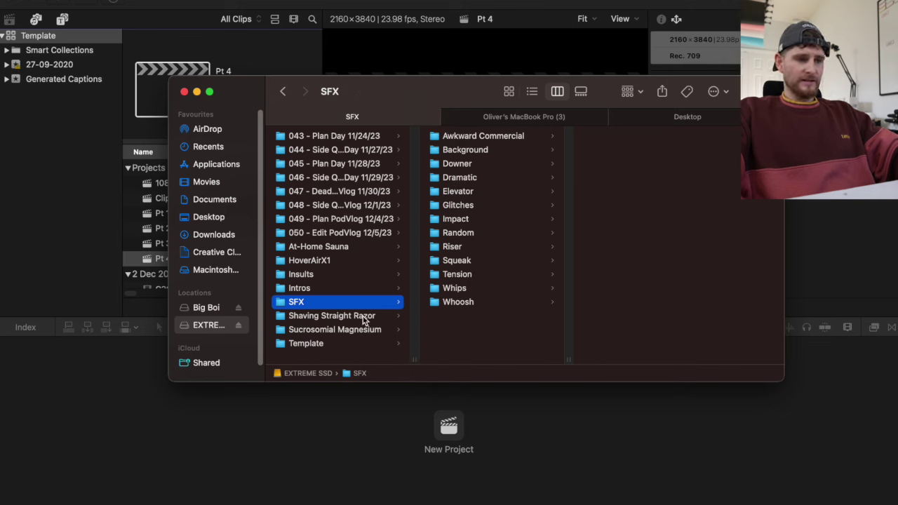
pyautogui.click(336, 249)
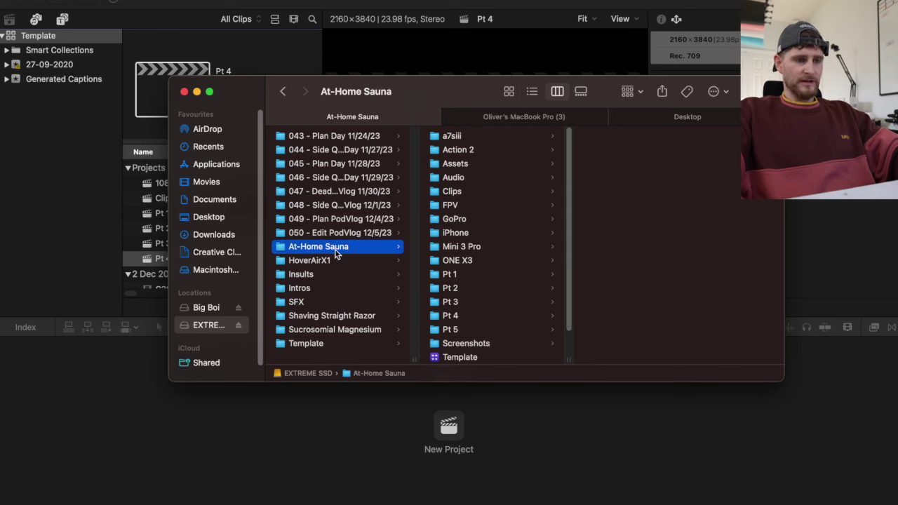
pyautogui.click(333, 261)
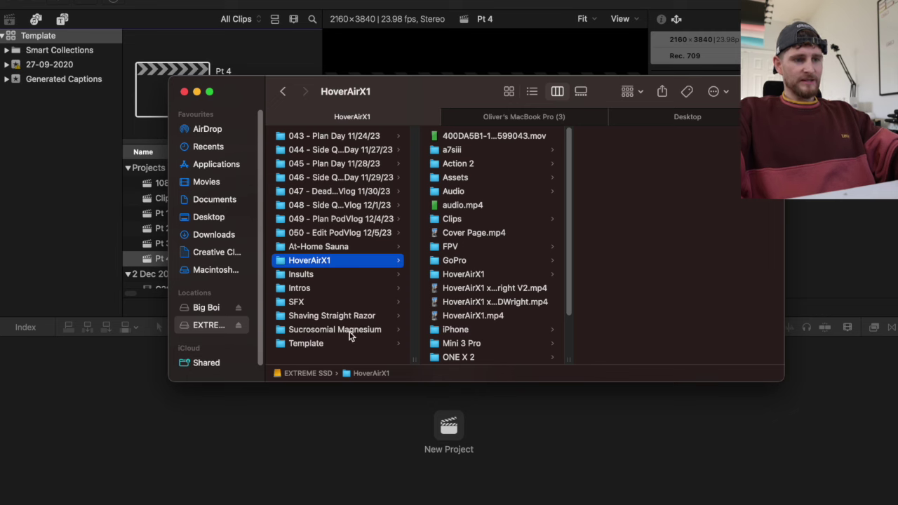
# Step: Duplicate the Template folder on the EXTREME SSD, and move the copy to the bin
pyautogui.click(331, 345)
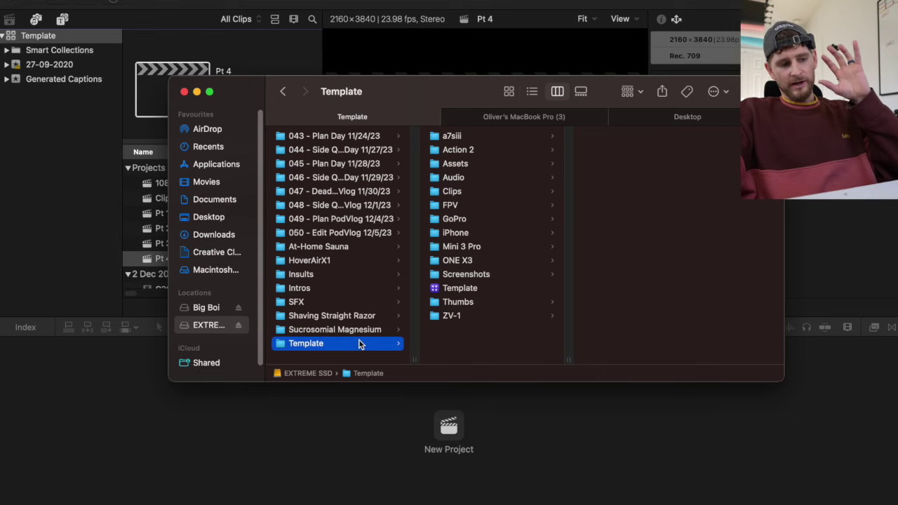
pyautogui.press('super+d')
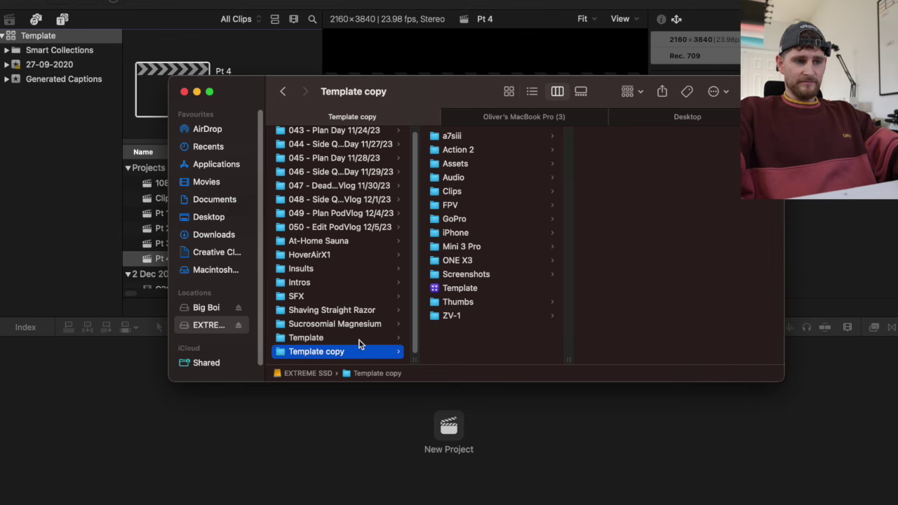
pyautogui.rightClick(360, 350)
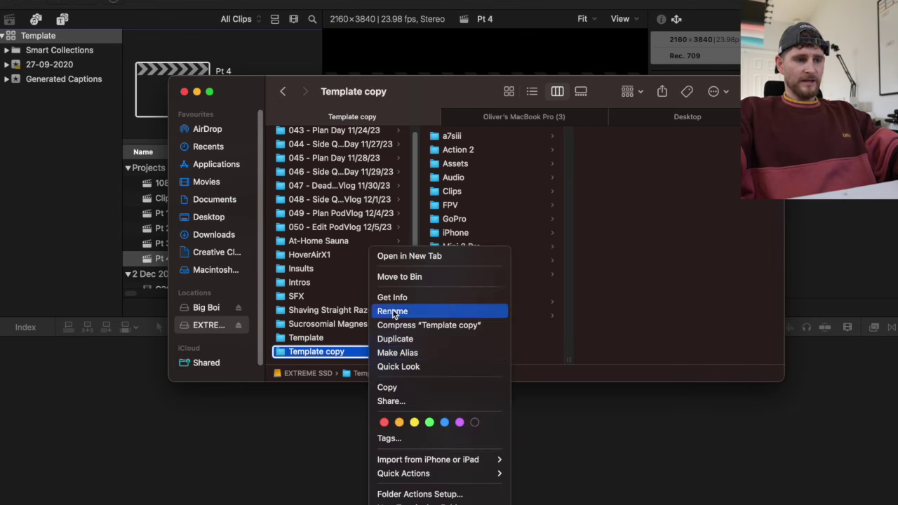
pyautogui.click(400, 277)
pyautogui.click(187, 209)
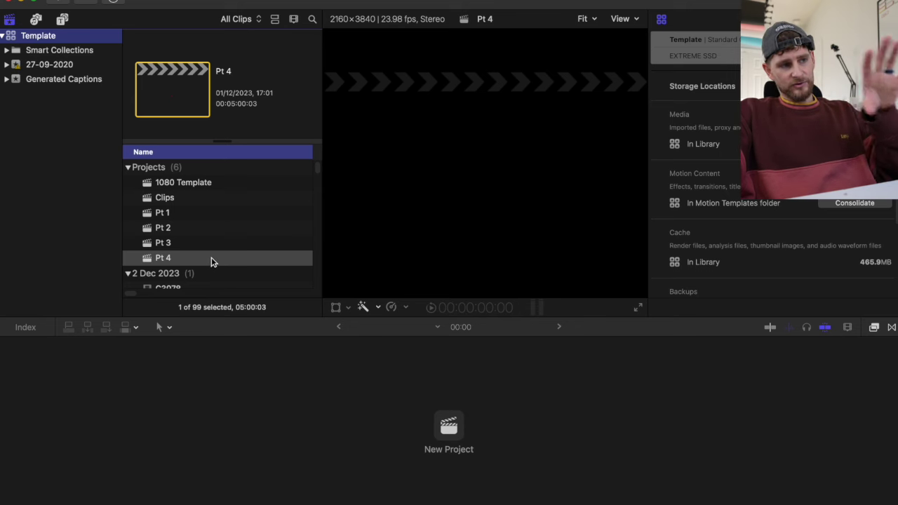
# Step: Switch to Finder, duplicate the Template folder on the EXTREME SSD, and open the Final Cut Pro library inside the copy
pyautogui.press('super+Tab')
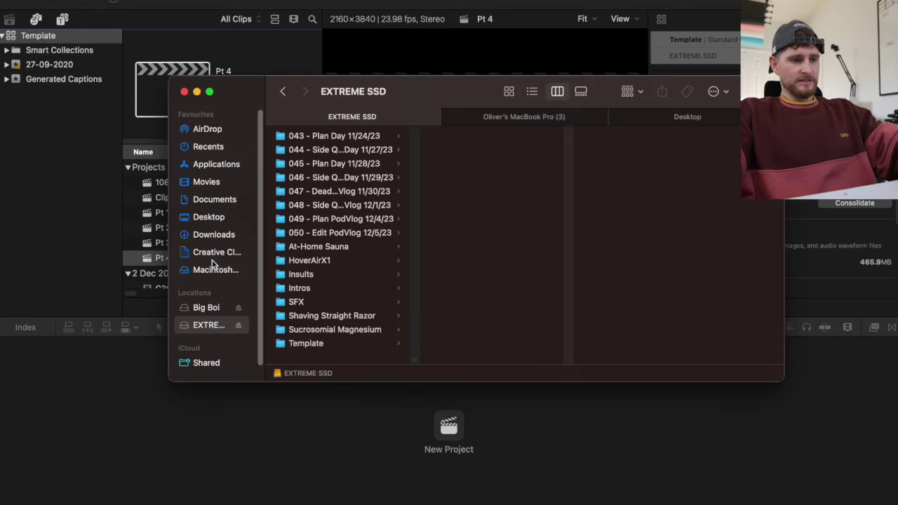
pyautogui.click(312, 344)
pyautogui.press('super+d')
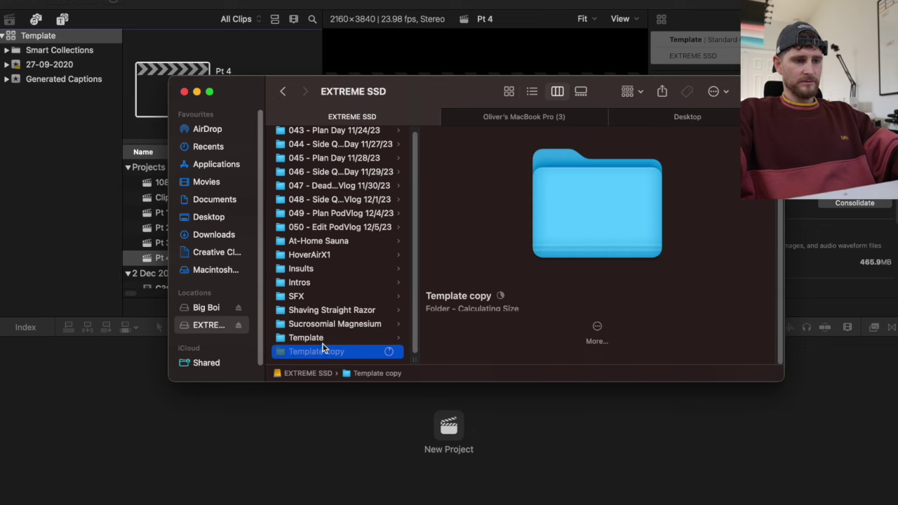
pyautogui.click(496, 292)
pyautogui.doubleClick(496, 292)
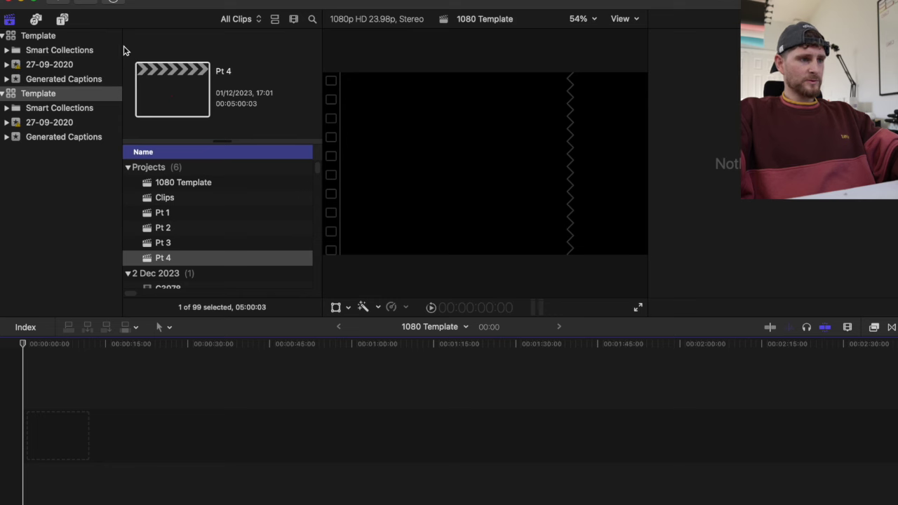
# Step: Examine the 1080 Template, Audio and Clips projects in the newly opened Template library, including the layout of the Audio timeline
pyautogui.click(101, 41)
pyautogui.click(210, 184)
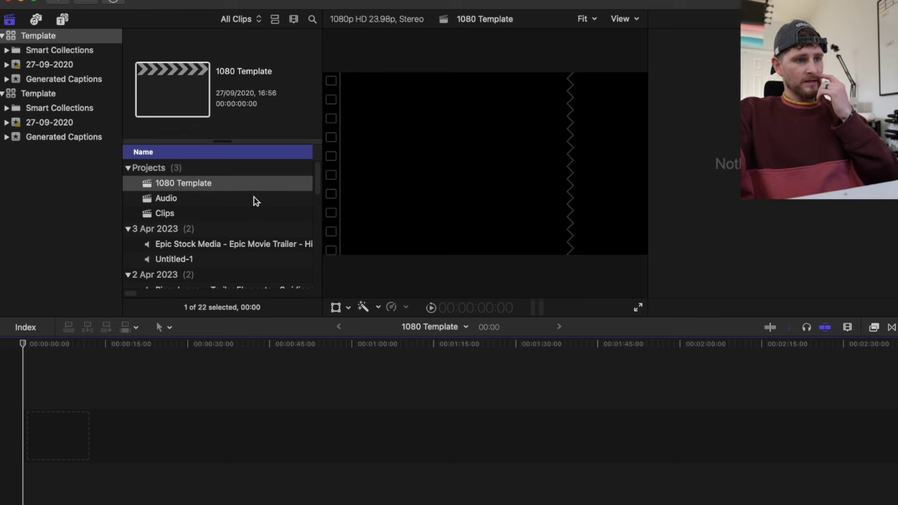
pyautogui.doubleClick(253, 201)
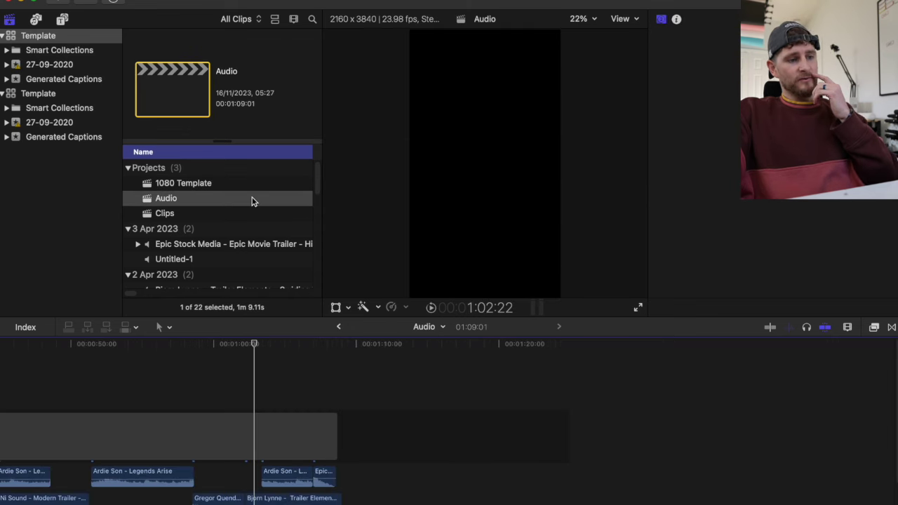
pyautogui.hscroll(-10, 249, 421)
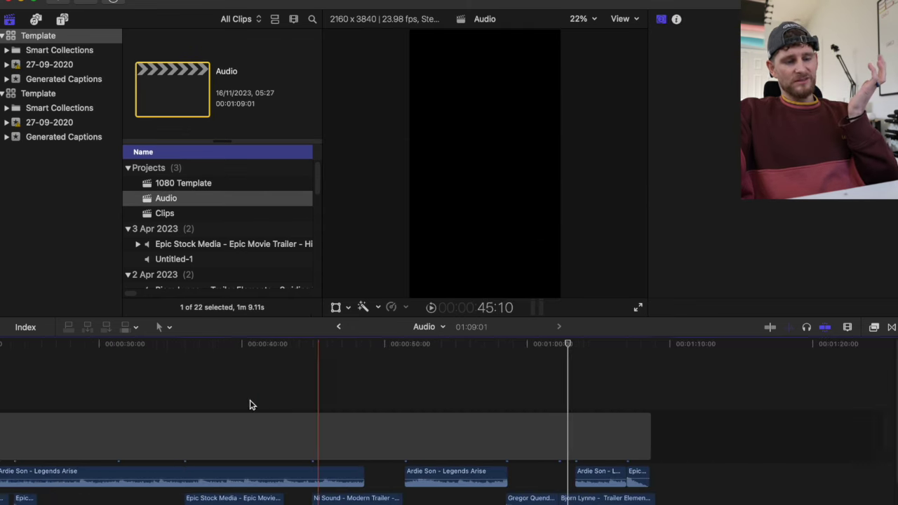
pyautogui.press('super+minus')
pyautogui.press('super+minus')
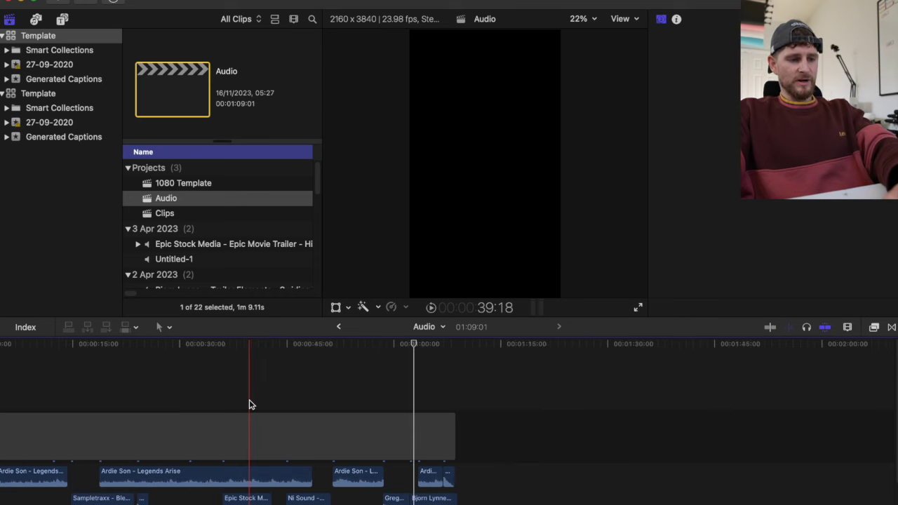
pyautogui.scroll(-2, 172, 400)
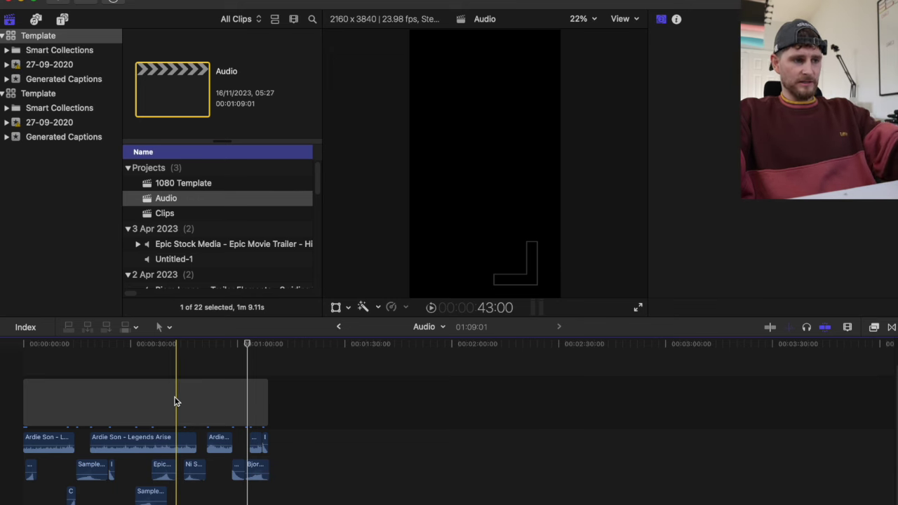
pyautogui.doubleClick(187, 216)
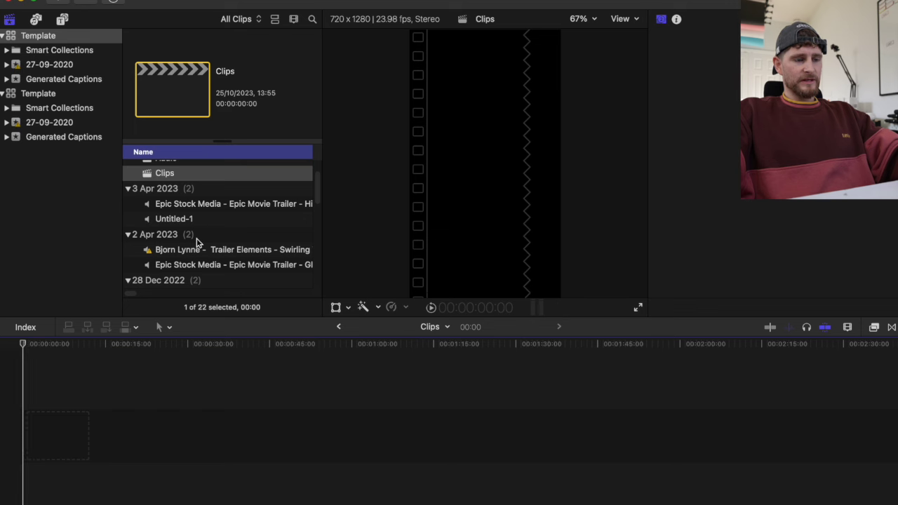
pyautogui.scroll(2, 213, 211)
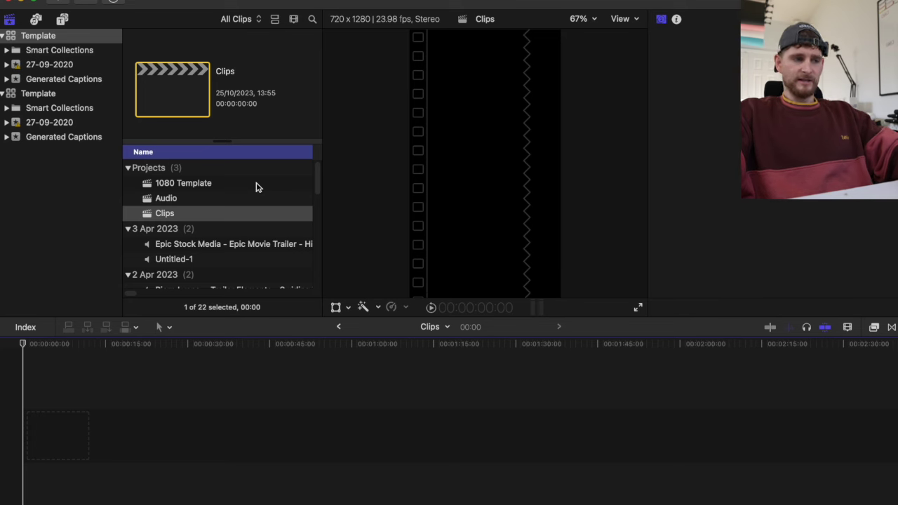
# Step: Close the newly opened Template library and select the remaining one
pyautogui.rightClick(107, 38)
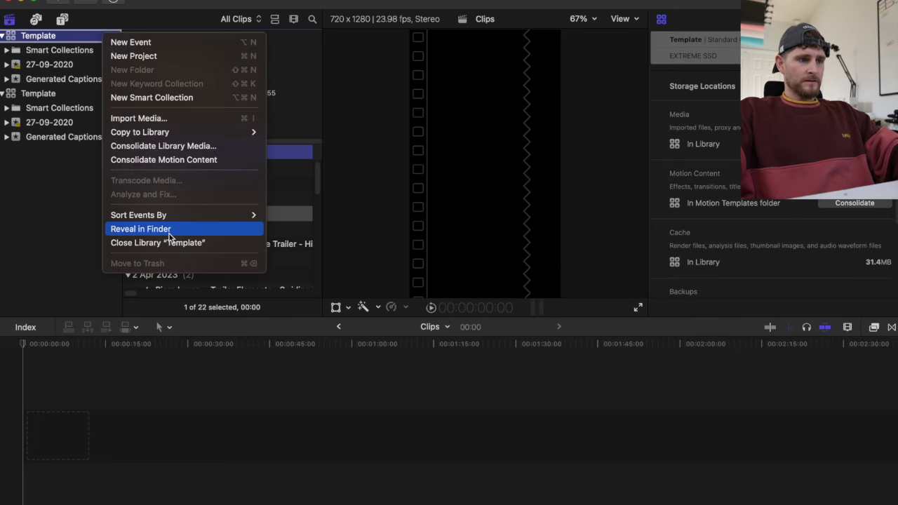
pyautogui.click(199, 242)
pyautogui.click(72, 35)
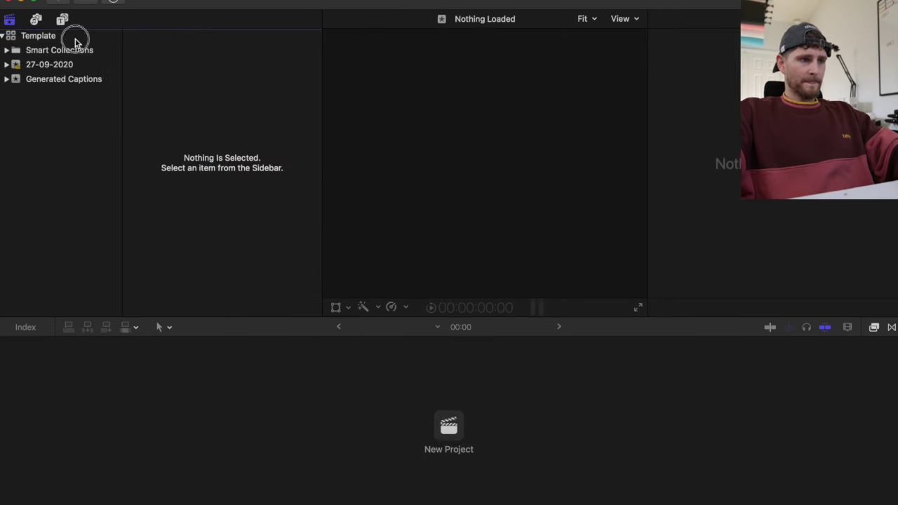
# Step: Open the Pt 4 project from the Template library in the timeline
pyautogui.doubleClick(205, 261)
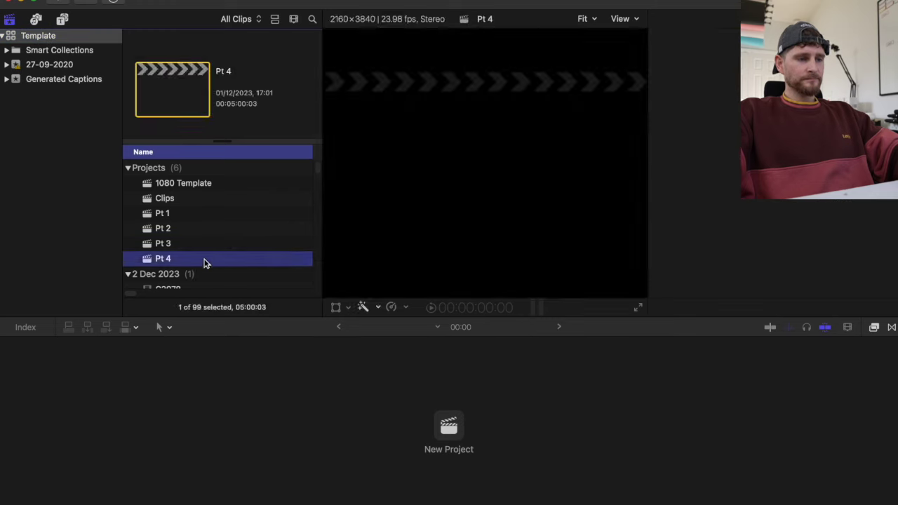
pyautogui.scroll(-3, 220, 254)
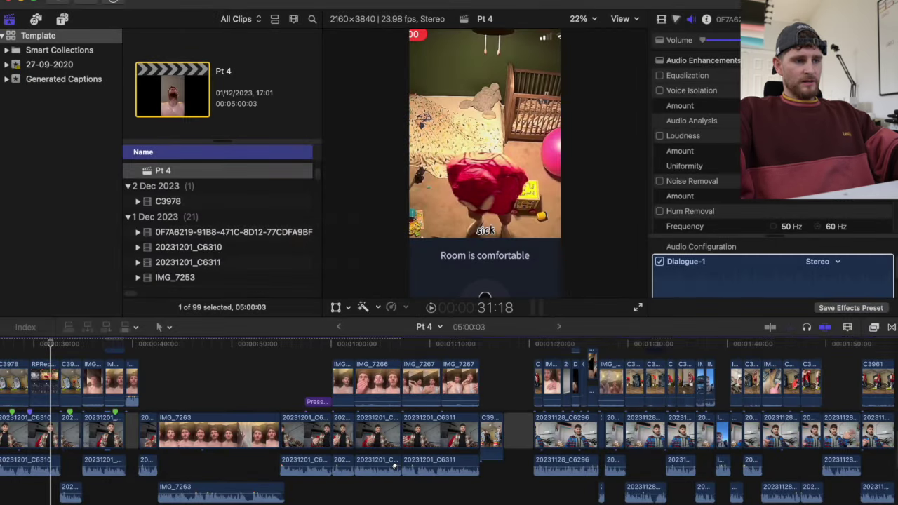
pyautogui.scroll(5, 220, 250)
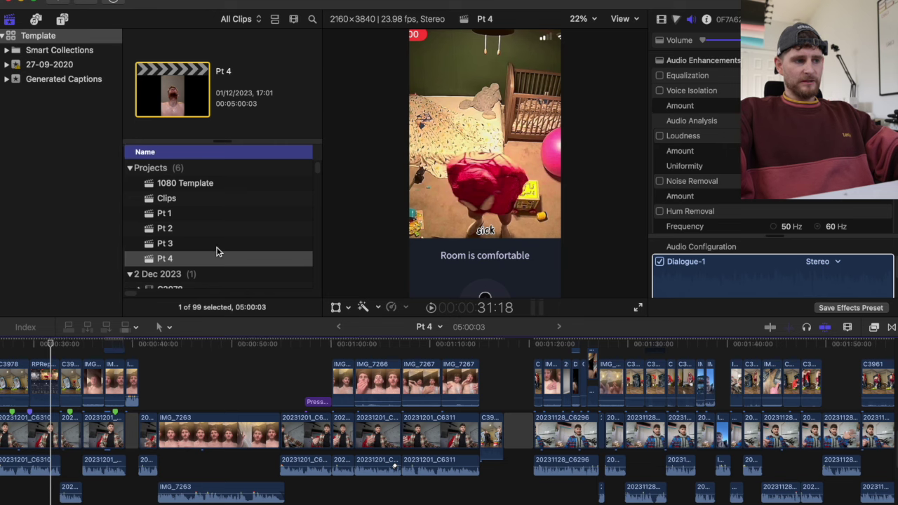
pyautogui.click(212, 218)
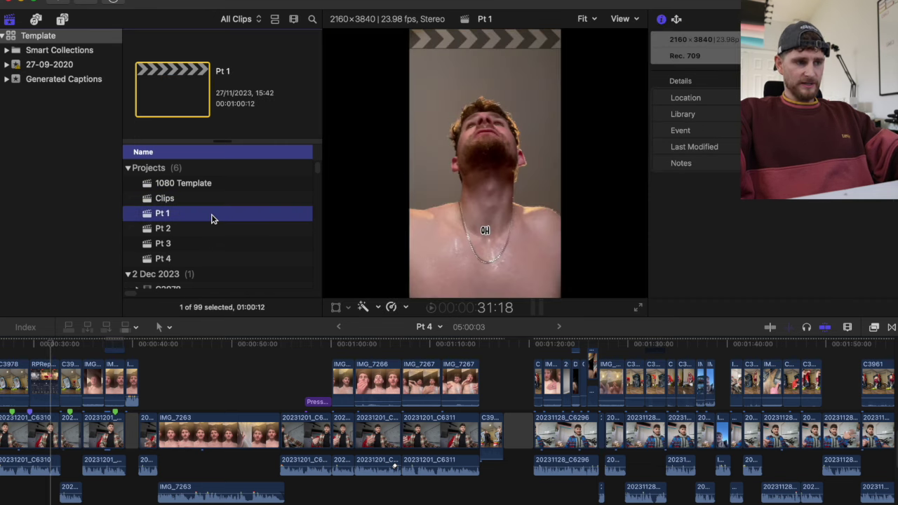
pyautogui.rightClick(213, 218)
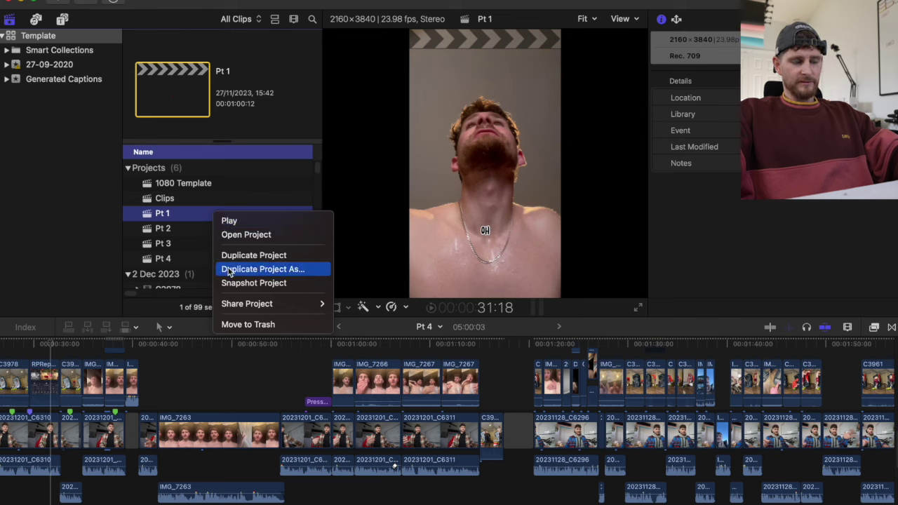
pyautogui.click(193, 233)
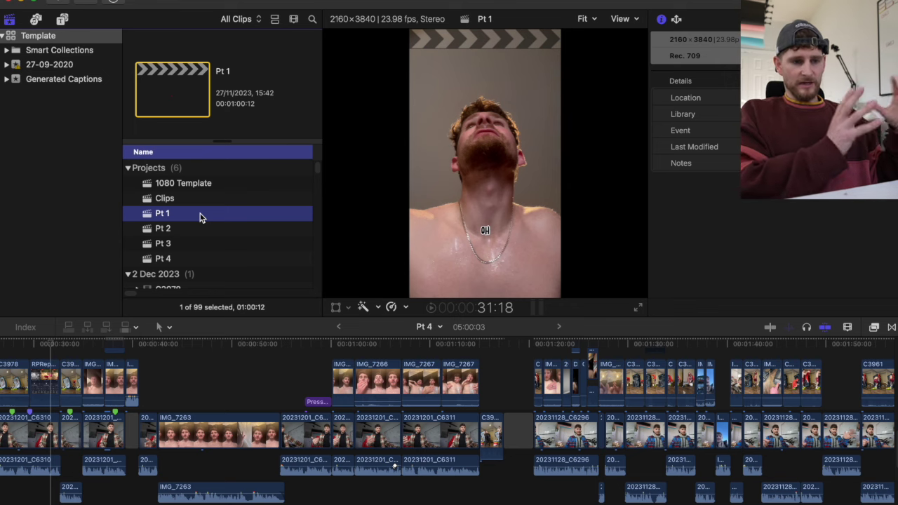
pyautogui.click(441, 466)
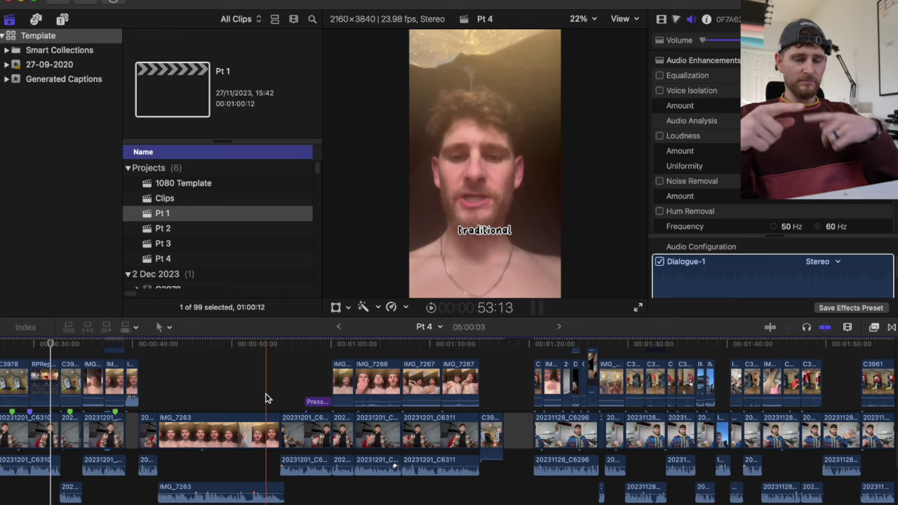
# Step: Duplicate the Pt 4 project under the name Pt 5 and open the duplicate in the timeline
pyautogui.rightClick(241, 260)
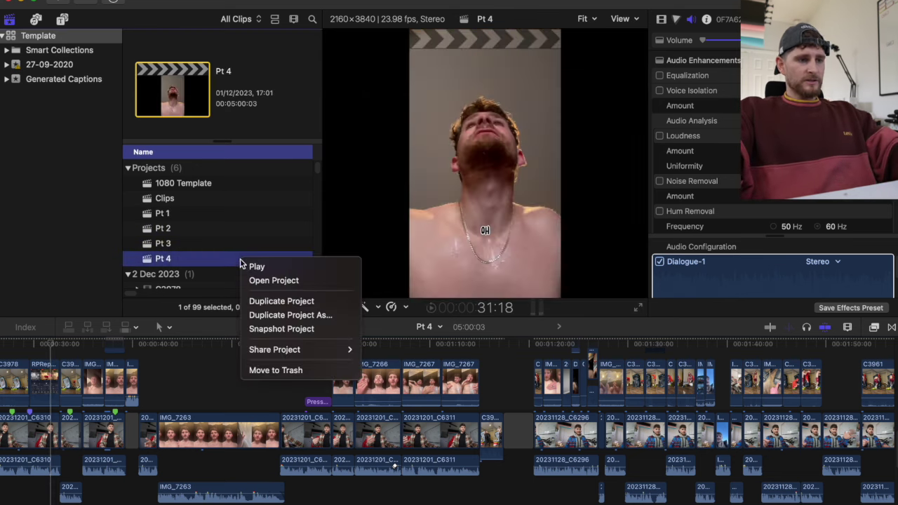
pyautogui.click(286, 315)
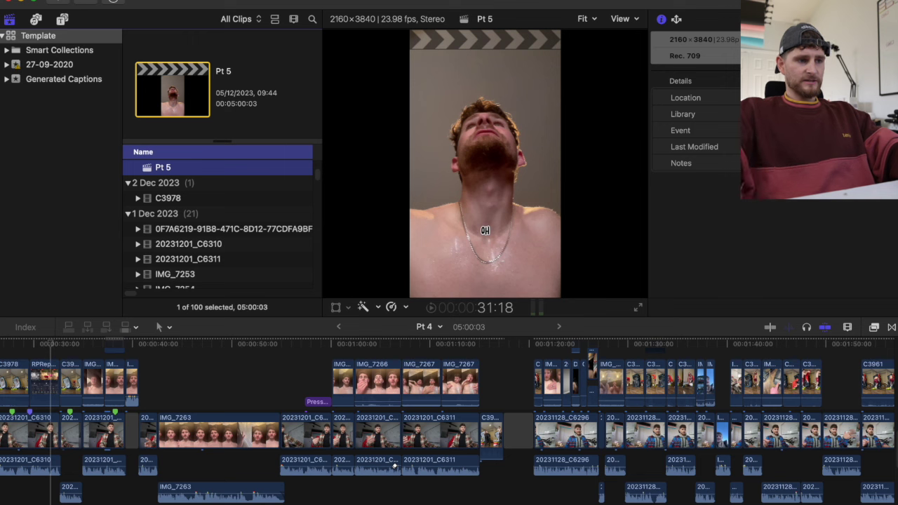
pyautogui.doubleClick(224, 167)
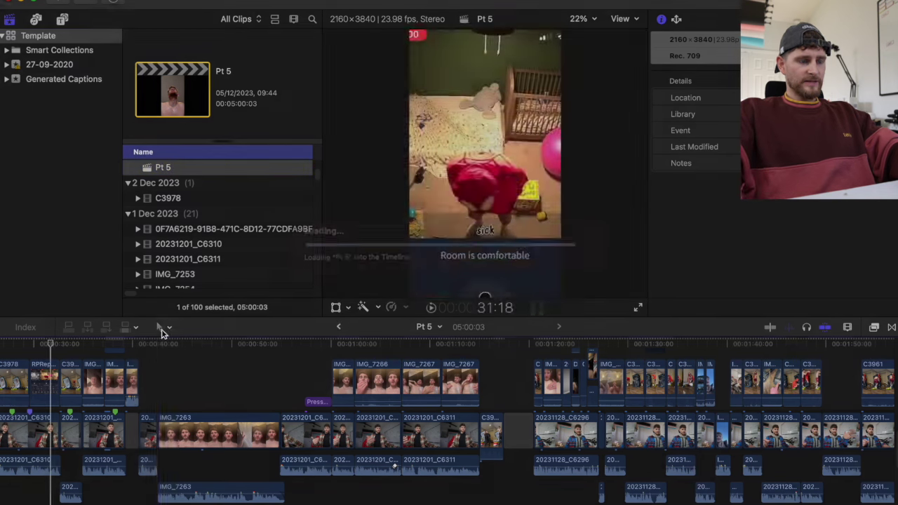
# Step: Insert a three-second gap at the start of the Pt 5 timeline
pyautogui.click(1, 382)
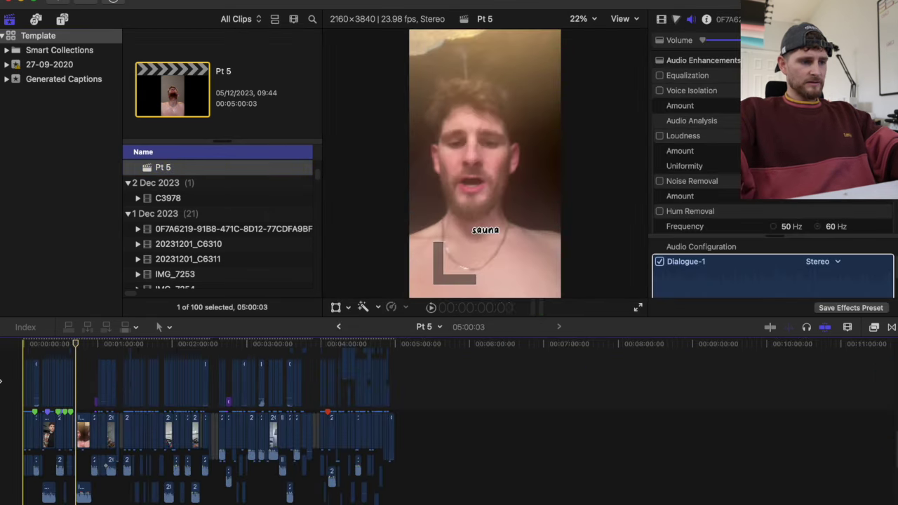
pyautogui.press('super+=')
pyautogui.press('super+=')
pyautogui.press('super+=')
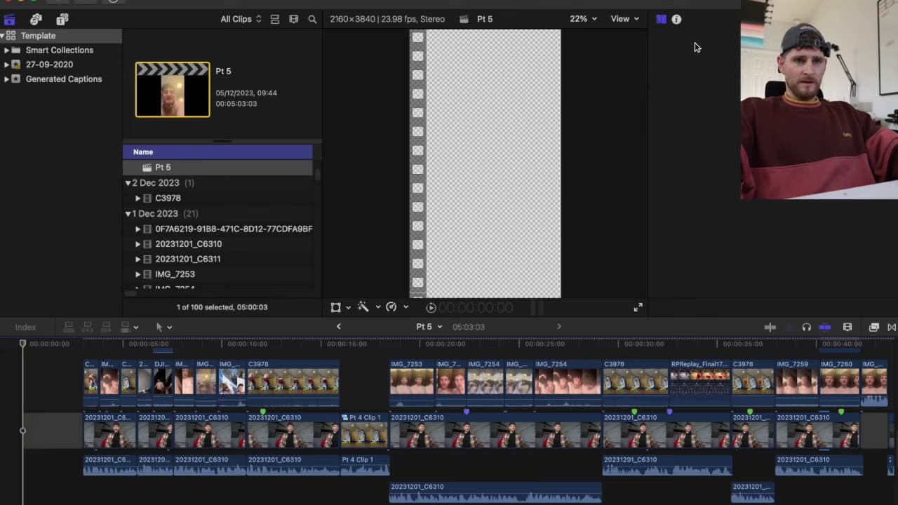
# Step: Hide the browser and the inspector, and apply a saved workspace layout showing only the viewer and timeline
pyautogui.press('ctrl+super+1')
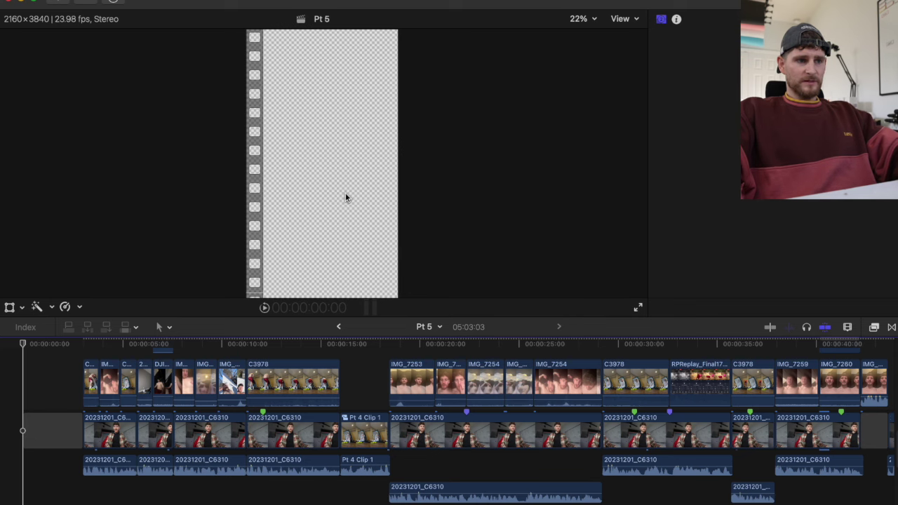
pyautogui.press('super+4')
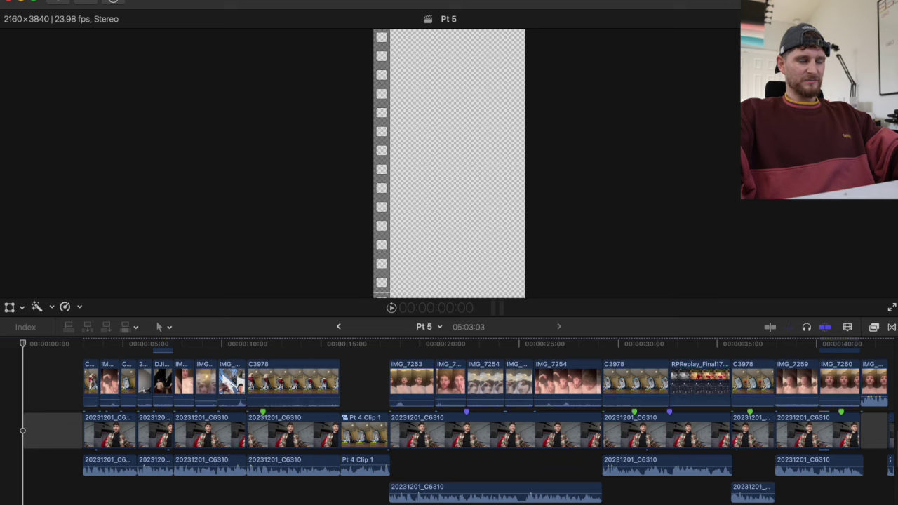
pyautogui.click(316, 0)
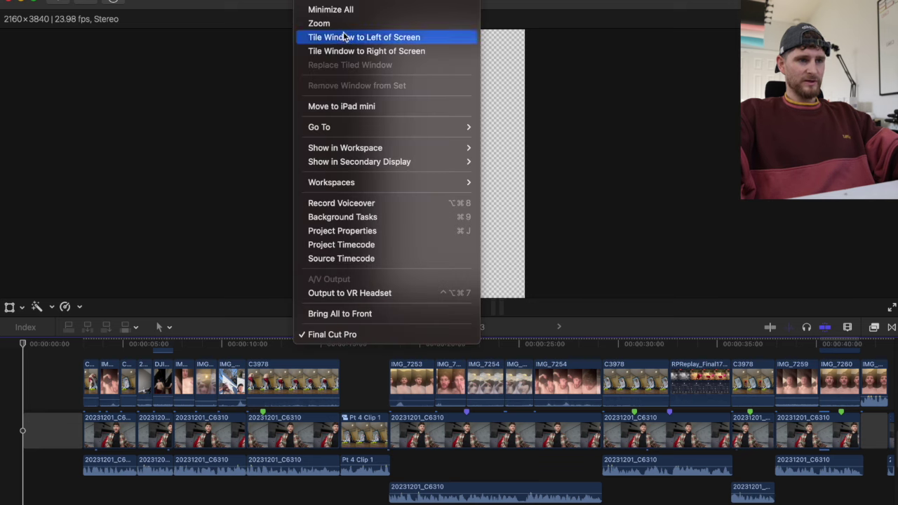
pyautogui.moveTo(379, 150)
pyautogui.moveTo(395, 184)
pyautogui.click(532, 198)
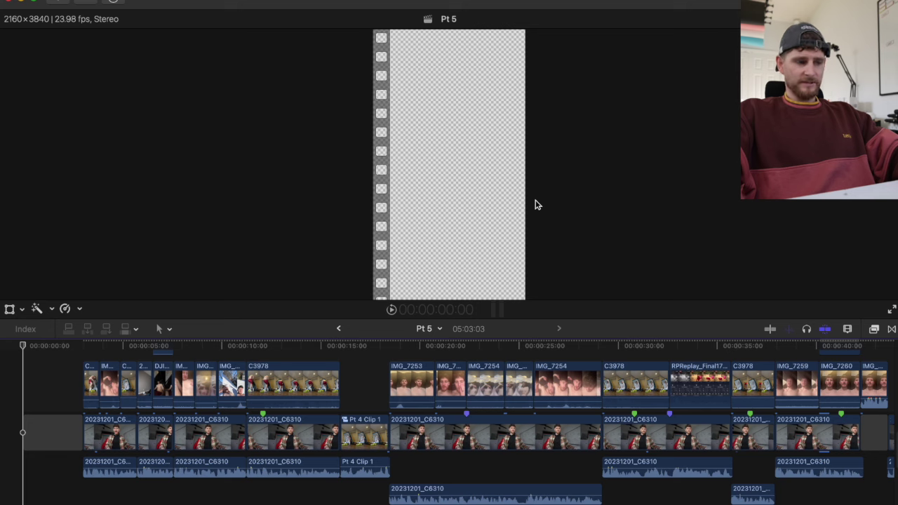
# Step: Switch to Finder and open the Pt 5 folder inside At-Home Sauna on the EXTREME SSD
pyautogui.press('super+Tab')
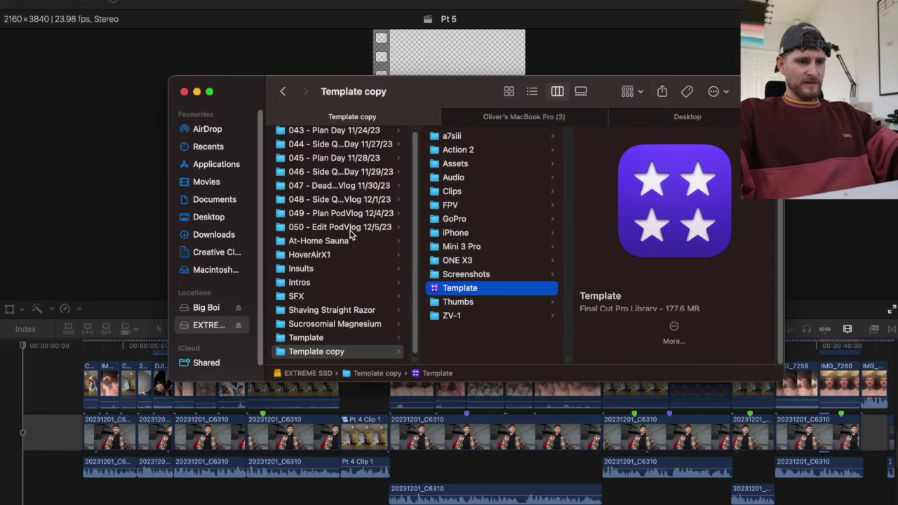
pyautogui.click(339, 241)
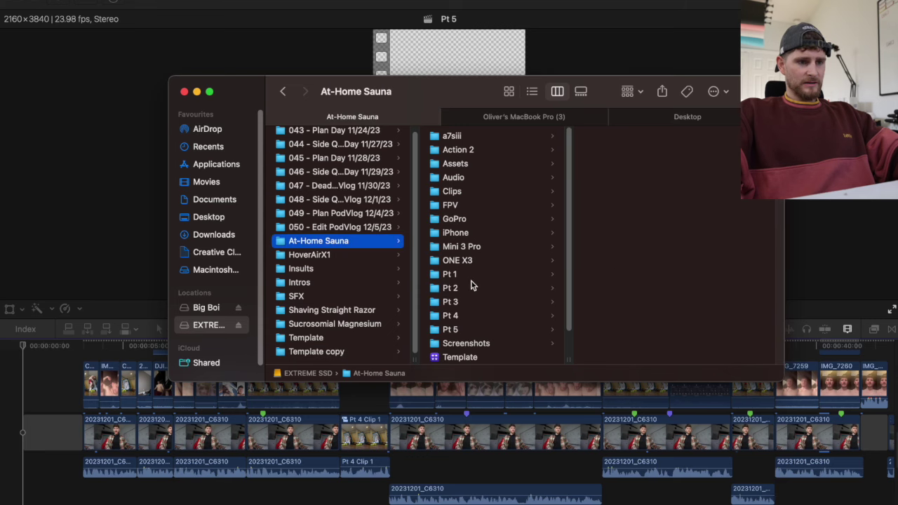
pyautogui.click(469, 330)
pyautogui.scroll(-2, 501, 306)
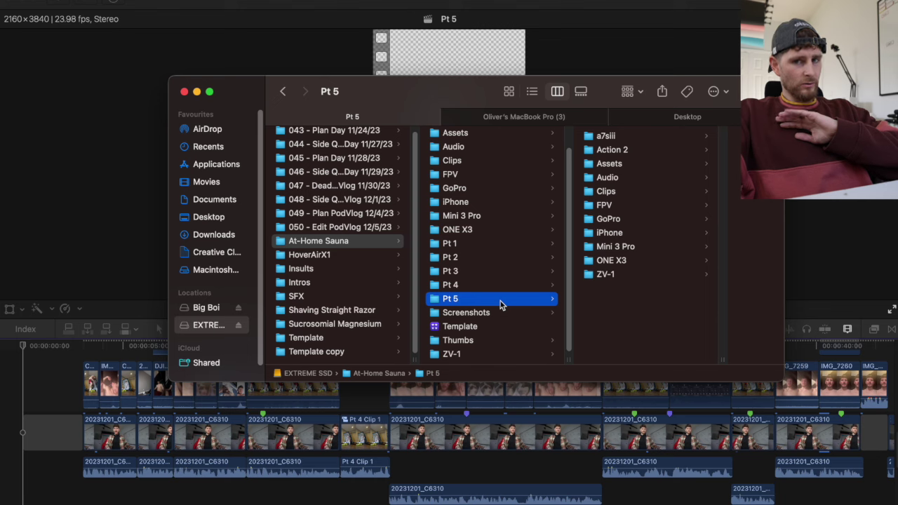
pyautogui.moveTo(611, 281); pyautogui.dragTo(607, 143)
pyautogui.click(571, 311)
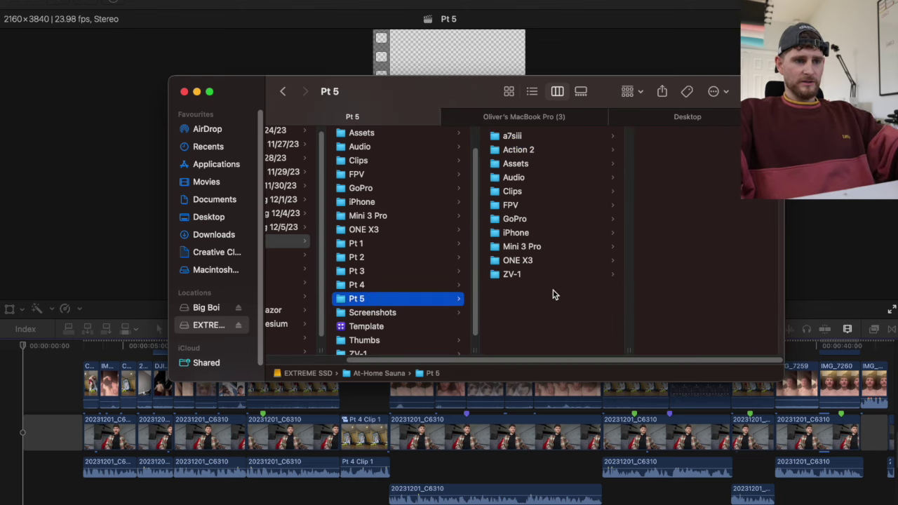
# Step: Insert the three MP4 clips 20231205_C6317 to C6319 from the a7siii folder at the start of the Pt 5 timeline
pyautogui.click(535, 136)
pyautogui.moveTo(653, 179); pyautogui.dragTo(677, 140)
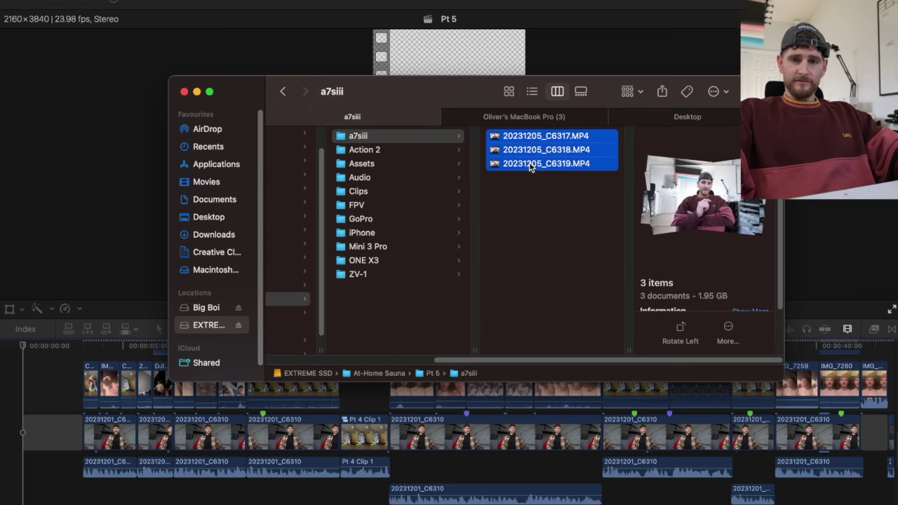
pyautogui.moveTo(516, 169); pyautogui.dragTo(26, 425)
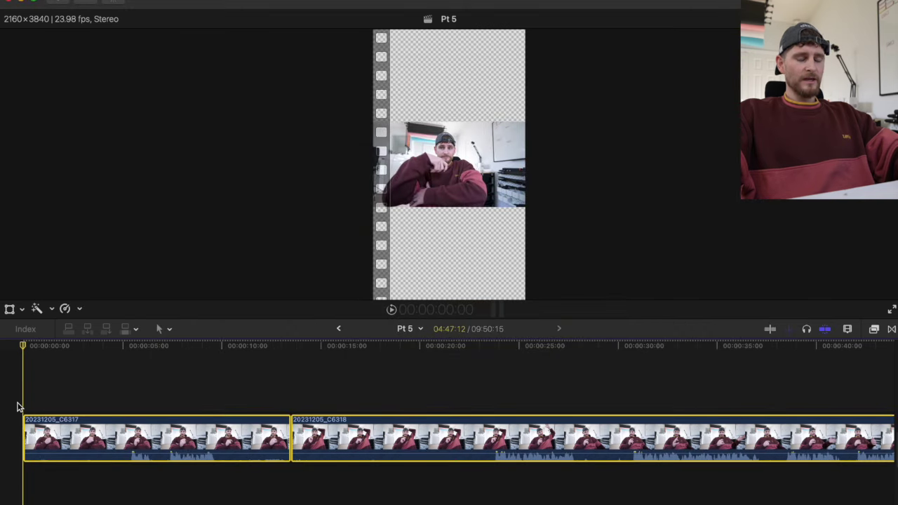
pyautogui.click(21, 401)
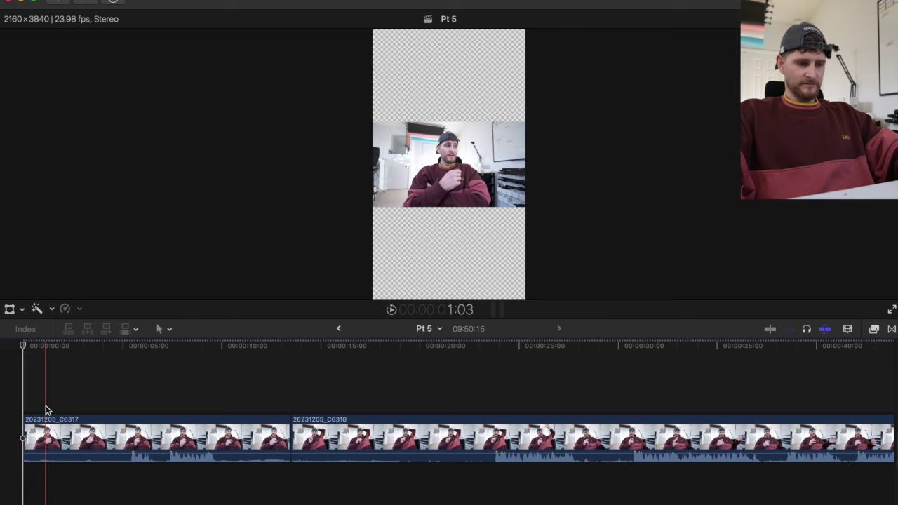
# Step: Play through the new footage and trim the start of clip 20231205_C6318 to about the 58-second mark
pyautogui.press('space')
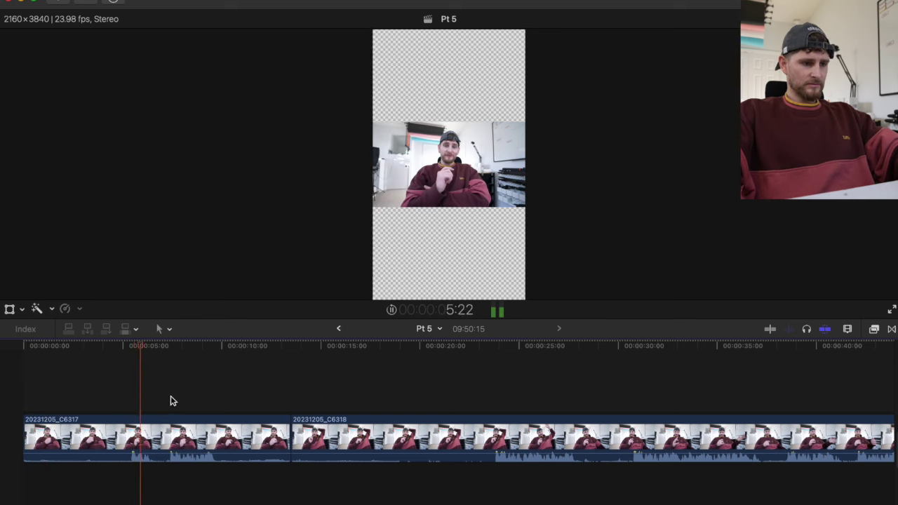
pyautogui.click(490, 403)
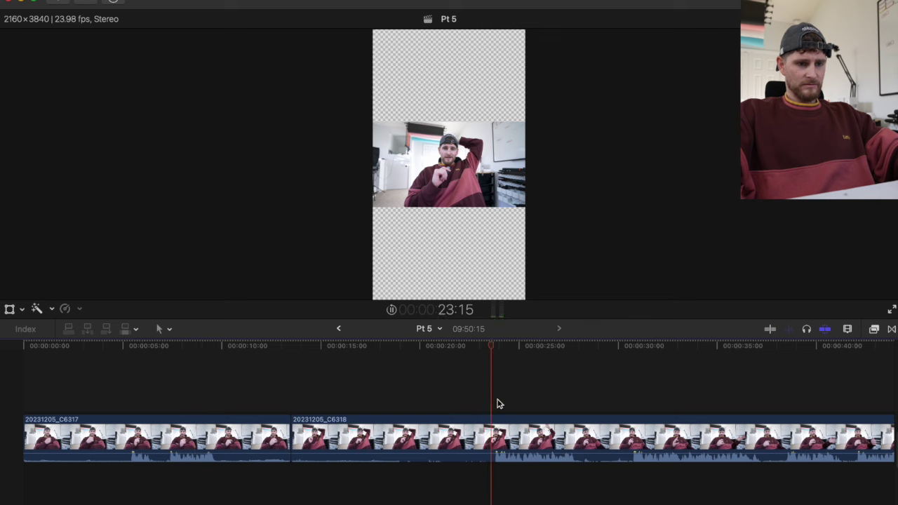
pyautogui.press('super+minus')
pyautogui.press('space')
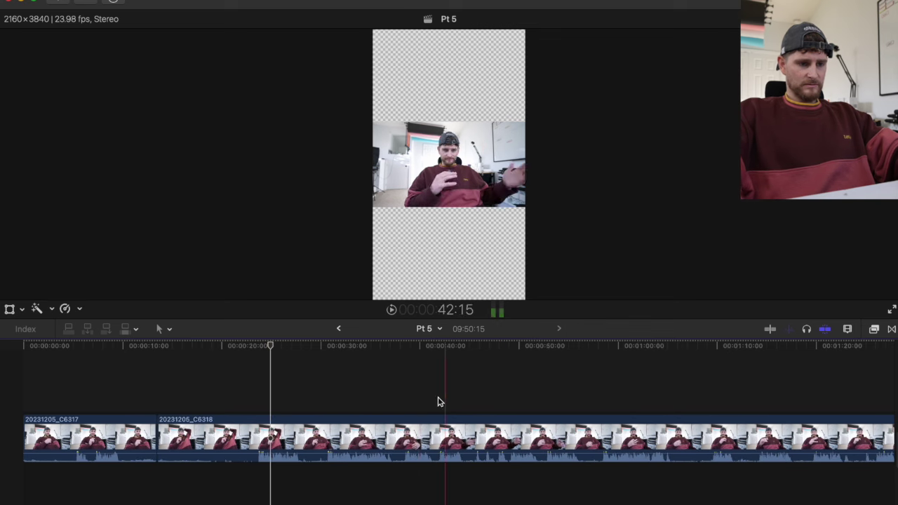
pyautogui.click(320, 392)
pyautogui.press('space')
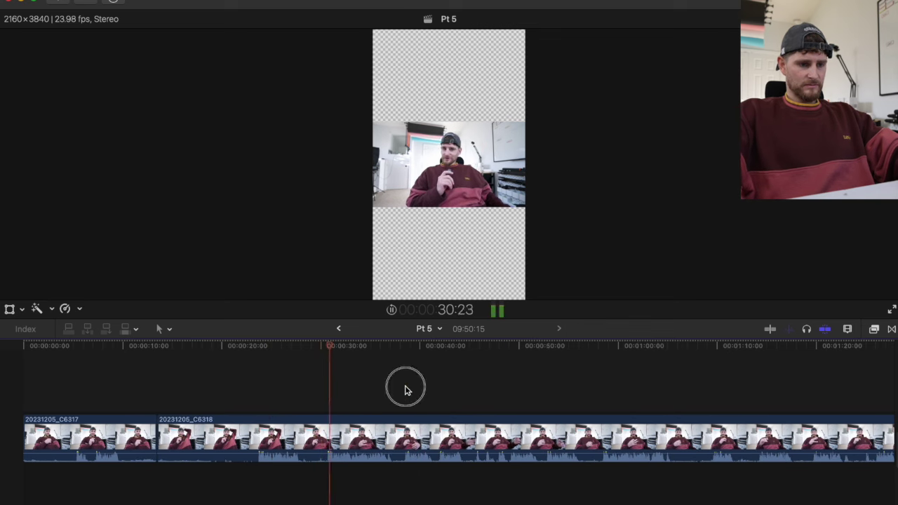
pyautogui.click(547, 388)
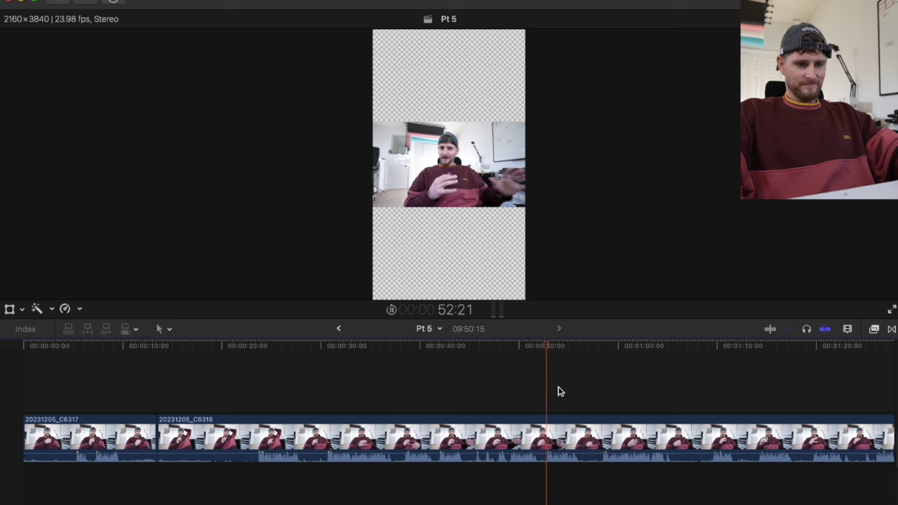
pyautogui.click(604, 395)
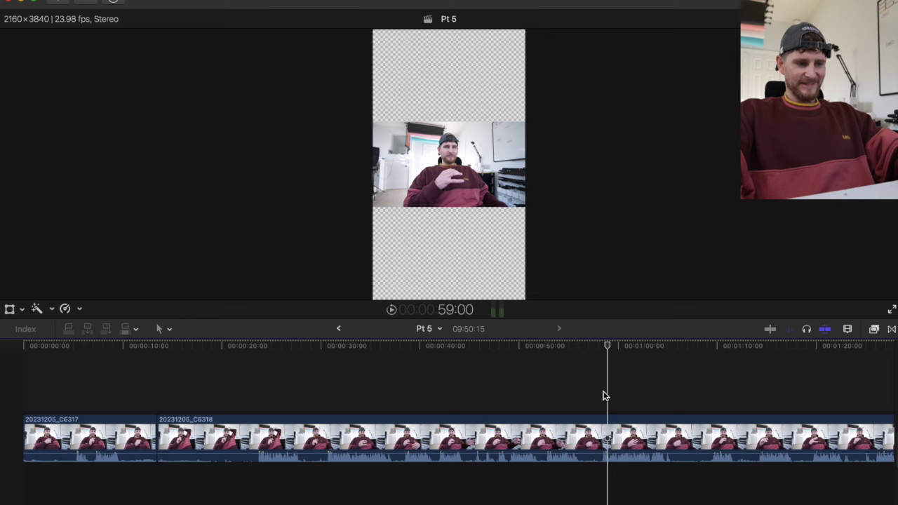
pyautogui.hscroll(5, 603, 395)
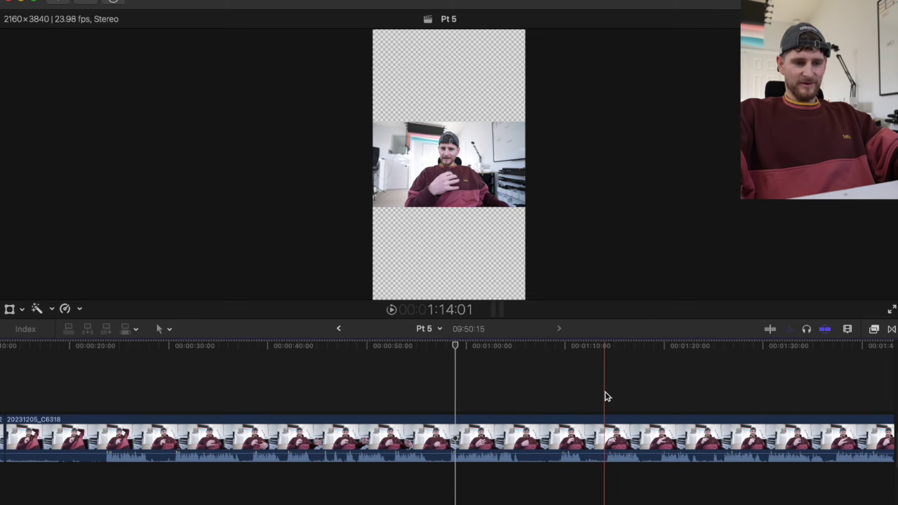
pyautogui.click(610, 389)
pyautogui.press('space')
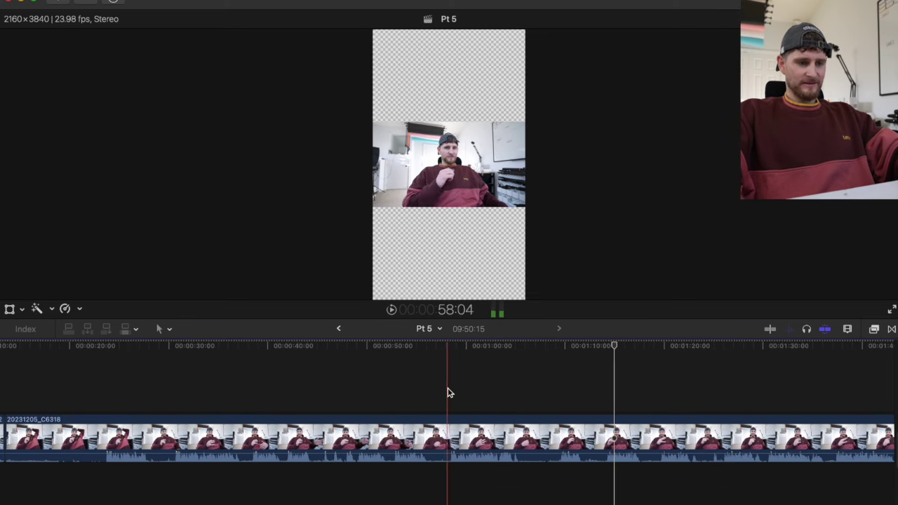
pyautogui.hotkey('alt', '[')
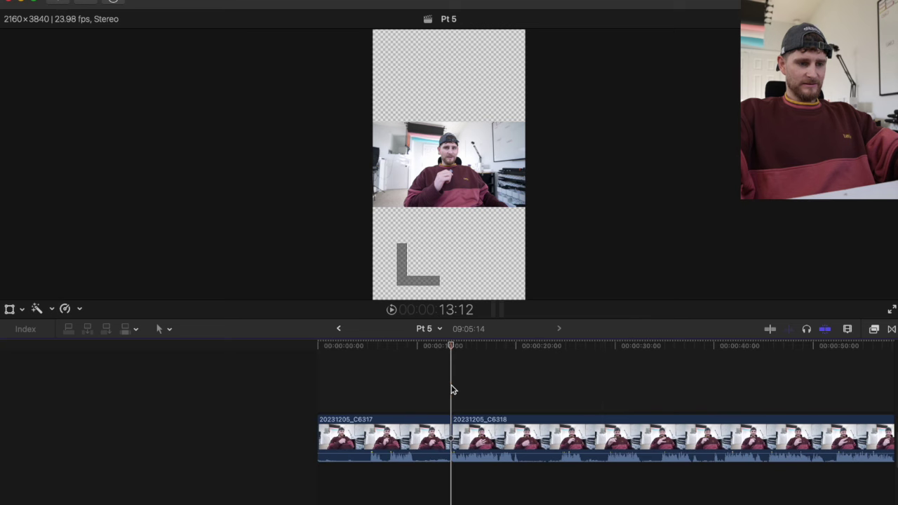
# Step: Delete the 20231205_C6317 clip from the timeline and return the playhead to the start
pyautogui.click(403, 438)
pyautogui.press('Delete')
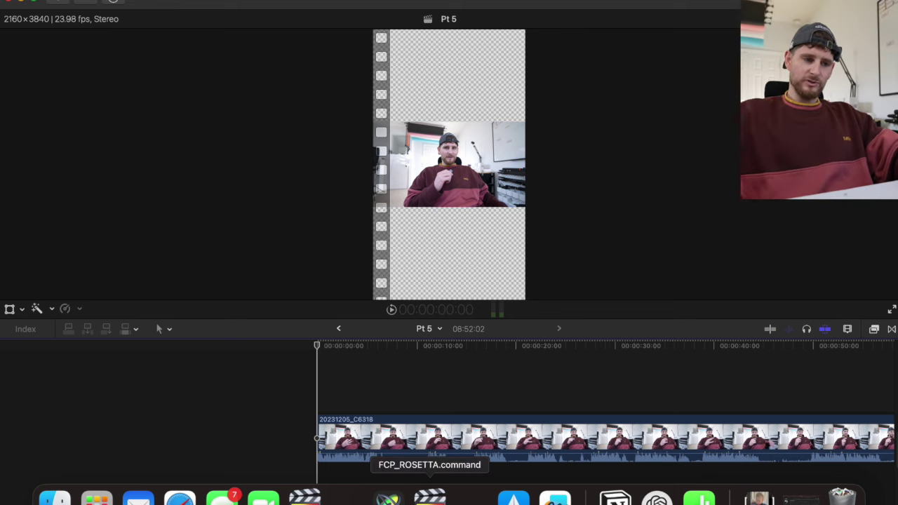
pyautogui.click(305, 403)
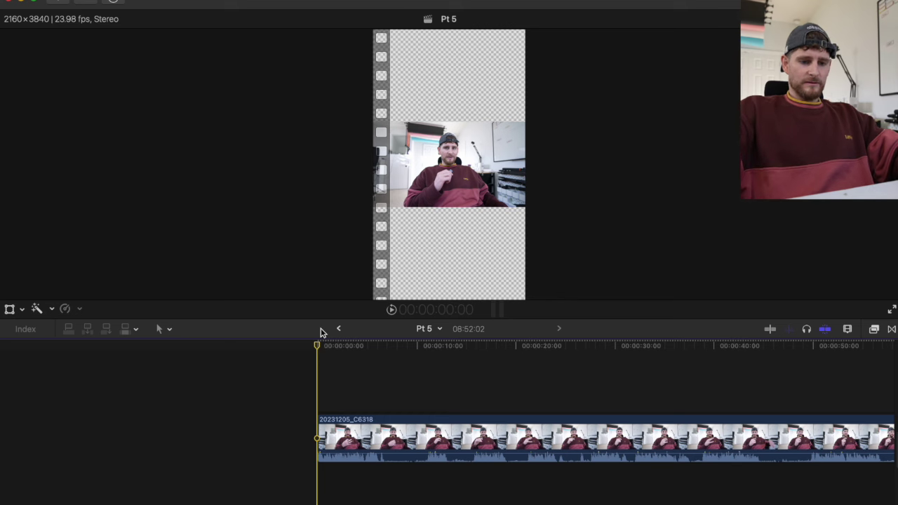
# Step: Play the opening of clip 20231205_C6318 and split it at about 6:18
pyautogui.press('super+equal')
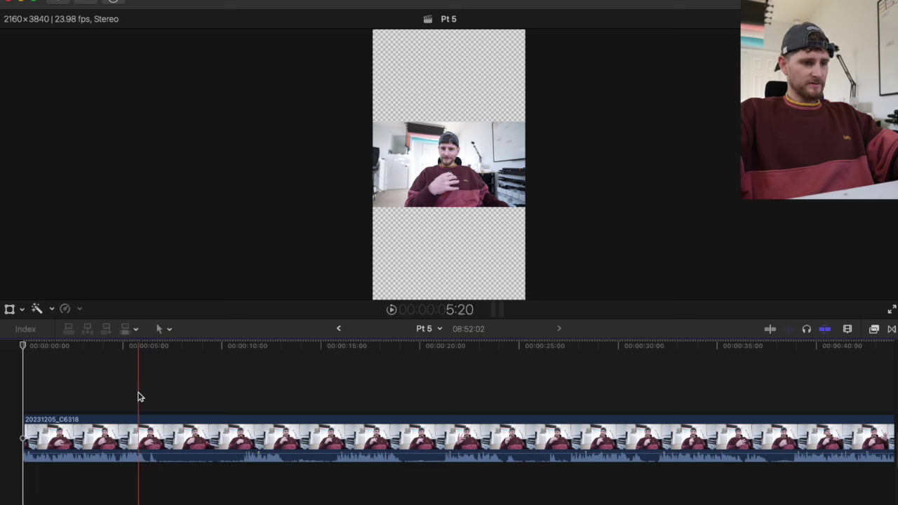
pyautogui.press('space')
pyautogui.moveTo(160, 341); pyautogui.dragTo(156, 344)
pyautogui.press('super+b')
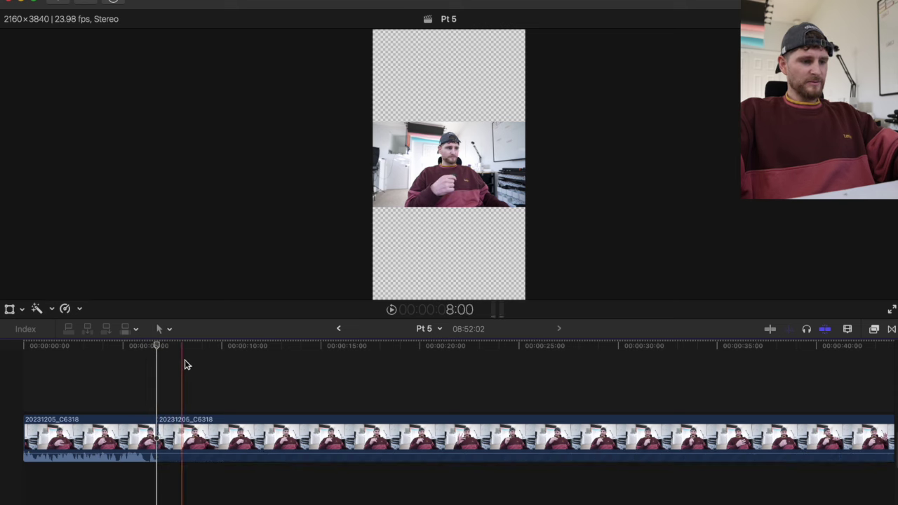
# Step: Play through the second 20231205_C6318 segment and trim its start to about the 39-second mark
pyautogui.press('space')
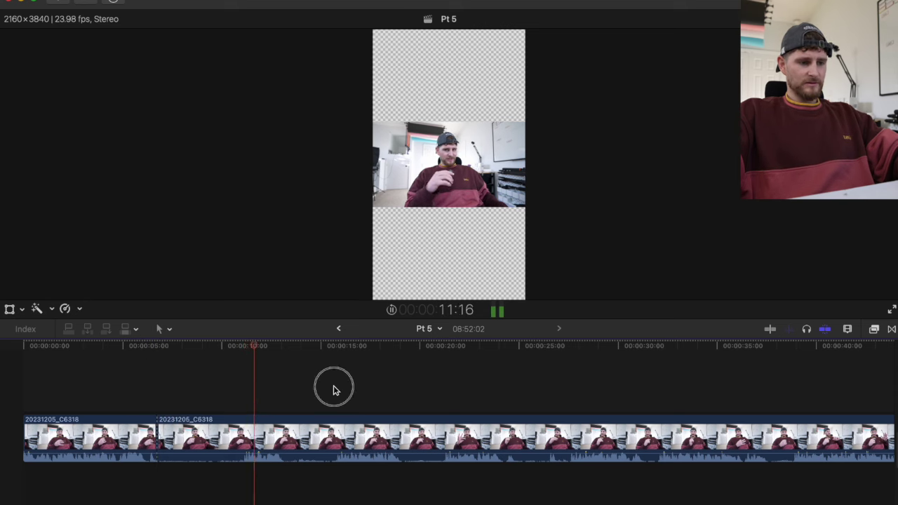
pyautogui.click(439, 391)
pyautogui.click(570, 397)
pyautogui.click(662, 390)
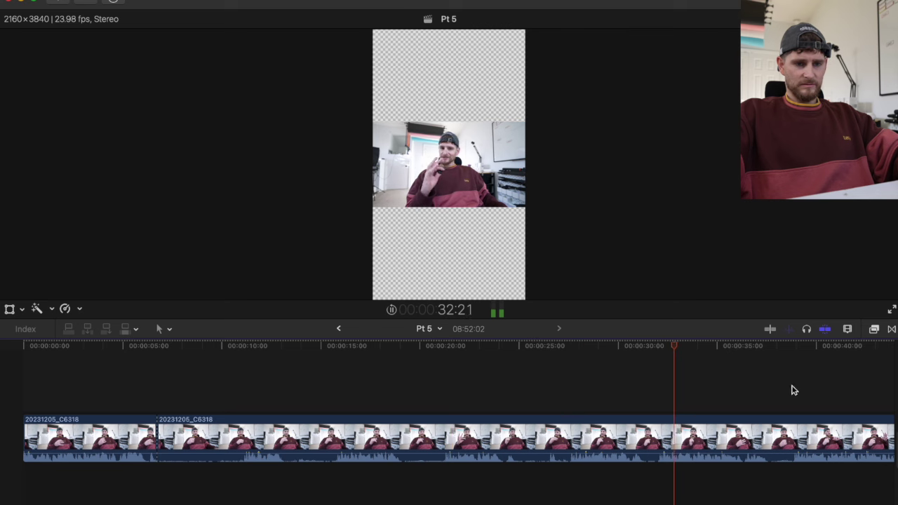
pyautogui.click(792, 390)
pyautogui.hscroll(3, 792, 390)
pyautogui.press('space')
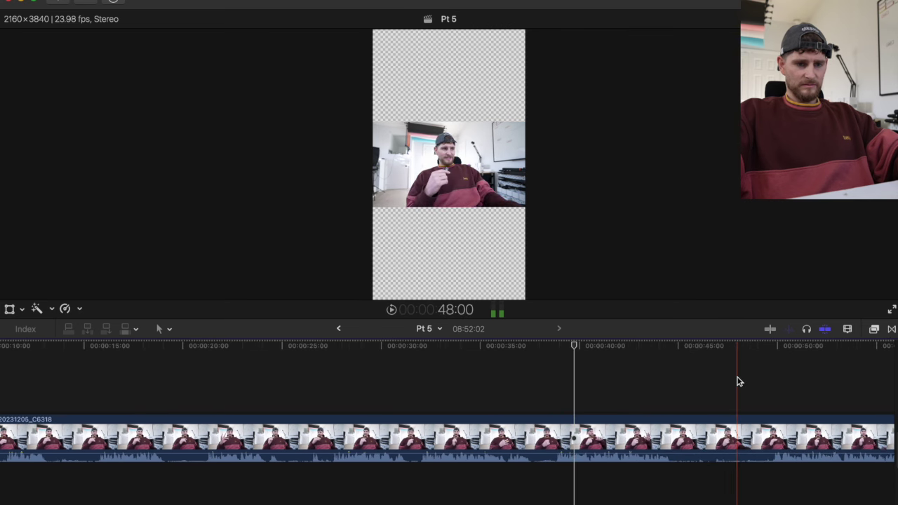
pyautogui.click(770, 372)
pyautogui.hscroll(5, 755, 379)
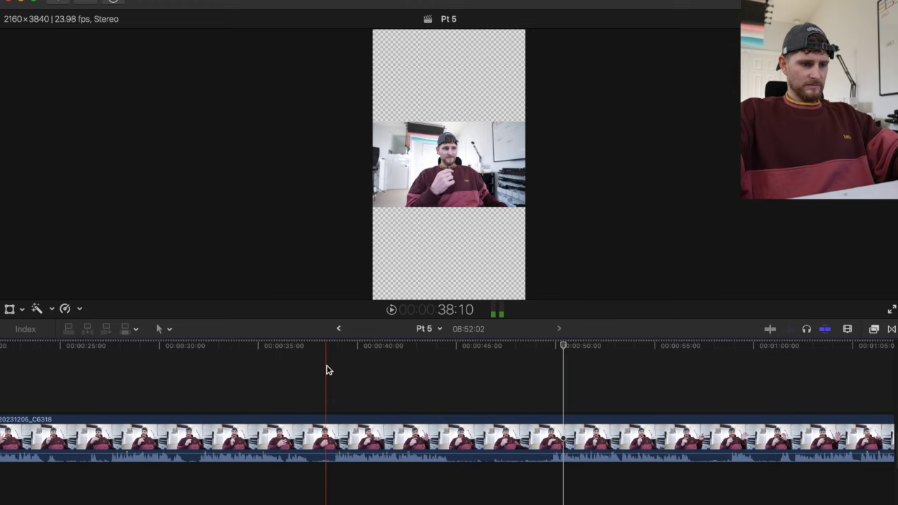
pyautogui.hotkey('alt', '[')
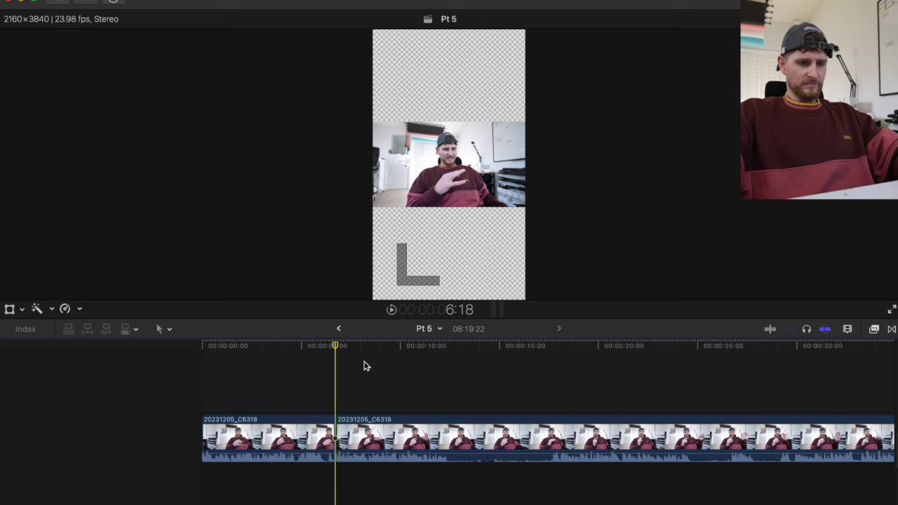
# Step: Split the second 20231205_C6318 segment at about the 12-second mark of the timeline
pyautogui.hotkey('alt', '[')
pyautogui.press('space')
pyautogui.hscroll(5, 543, 363)
pyautogui.hscroll(2, 533, 373)
# Step: Review the third 20231205_C6318 segment and trim its start to about the 29-second mark of the timeline
pyautogui.click(586, 375)
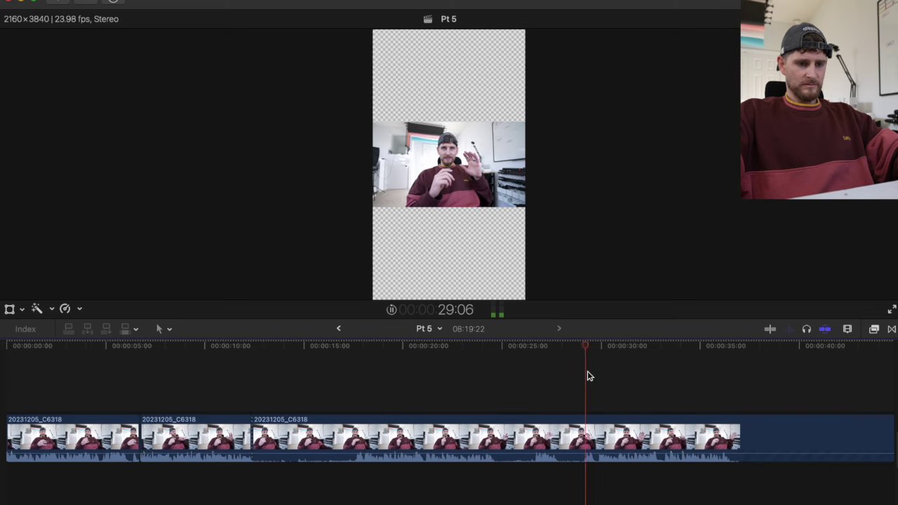
pyautogui.hscroll(6, 491, 397)
pyautogui.click(517, 384)
pyautogui.click(316, 390)
pyautogui.click(526, 388)
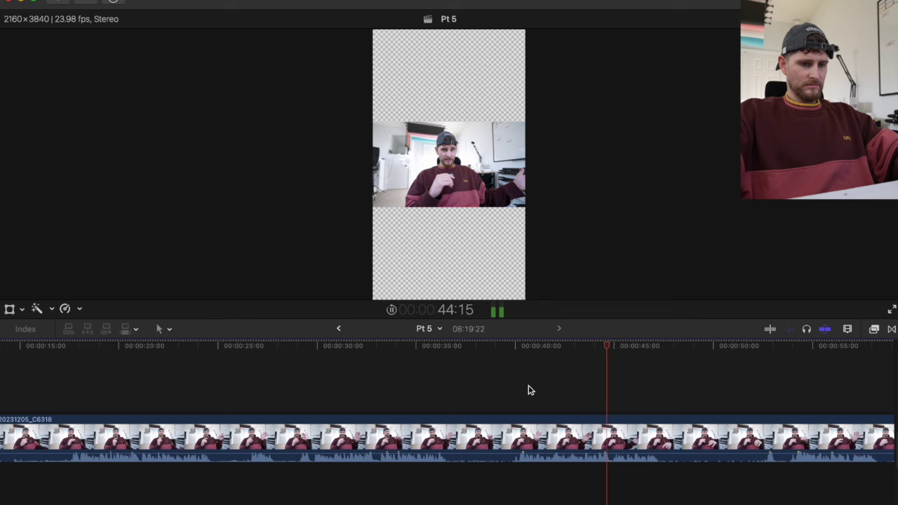
pyautogui.click(355, 409)
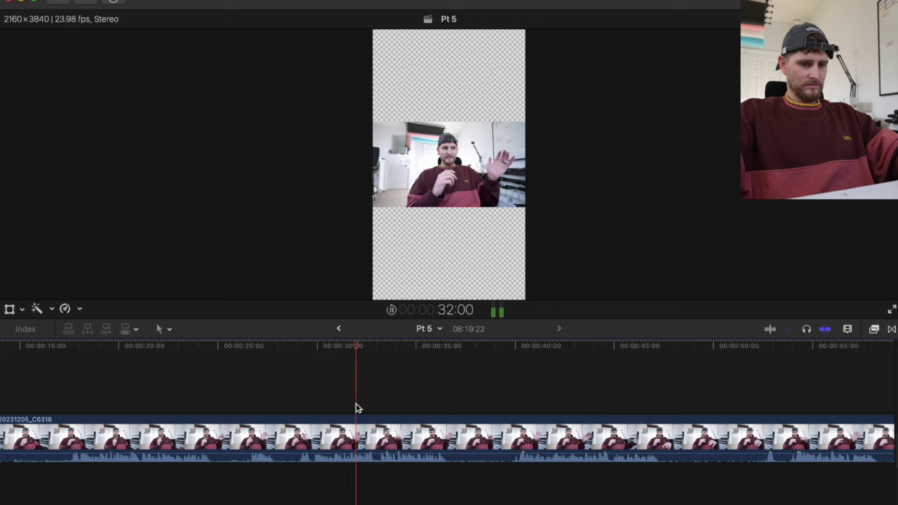
pyautogui.click(313, 408)
pyautogui.press('space')
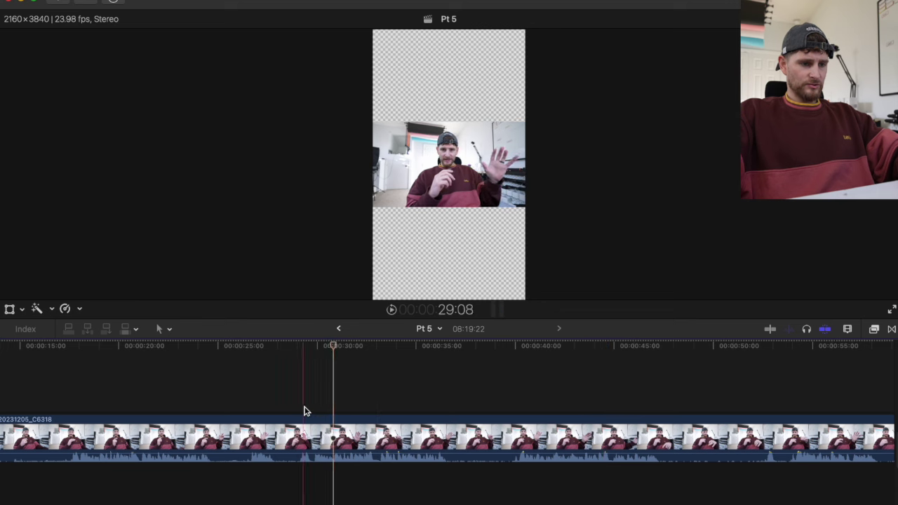
pyautogui.hotkey('alt', '[')
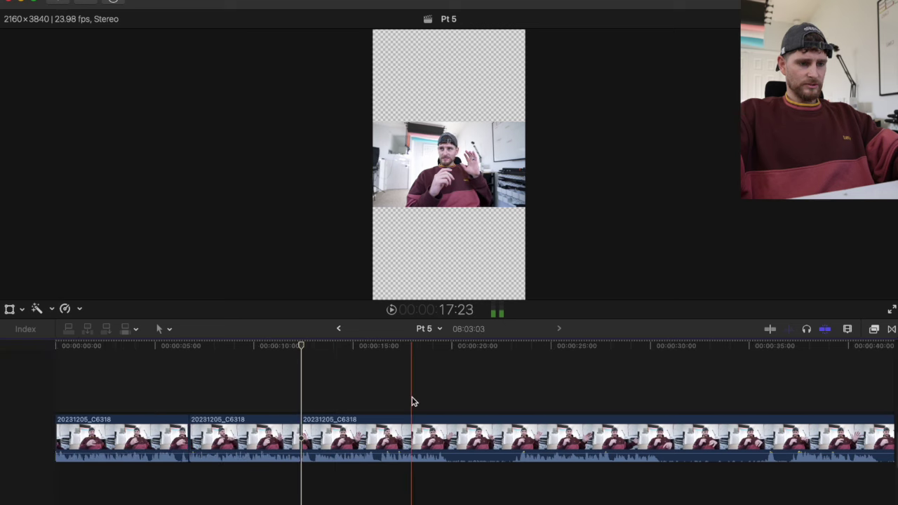
# Step: Split the last 20231205_C6318 segment at about 19:18, trim the new segment's start to about 23:11 and play on
pyautogui.press('super+b')
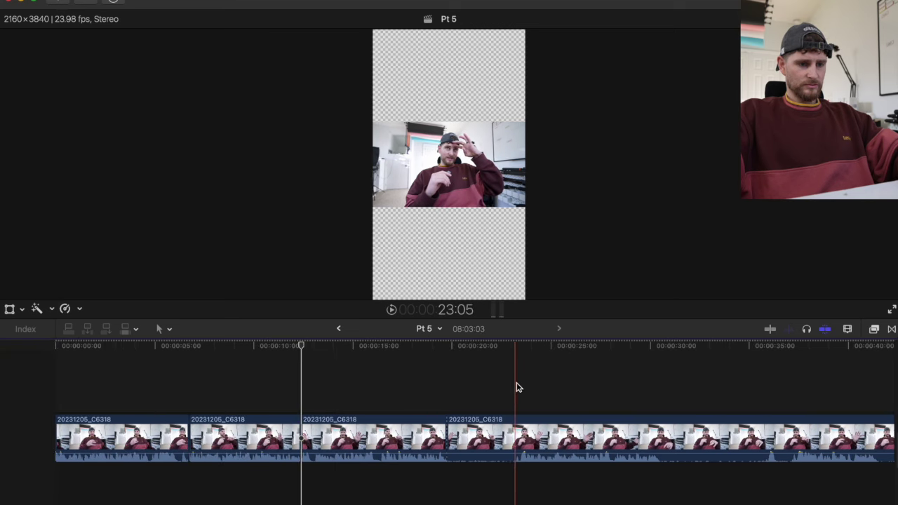
pyautogui.hotkey('alt', '[')
pyautogui.press('space')
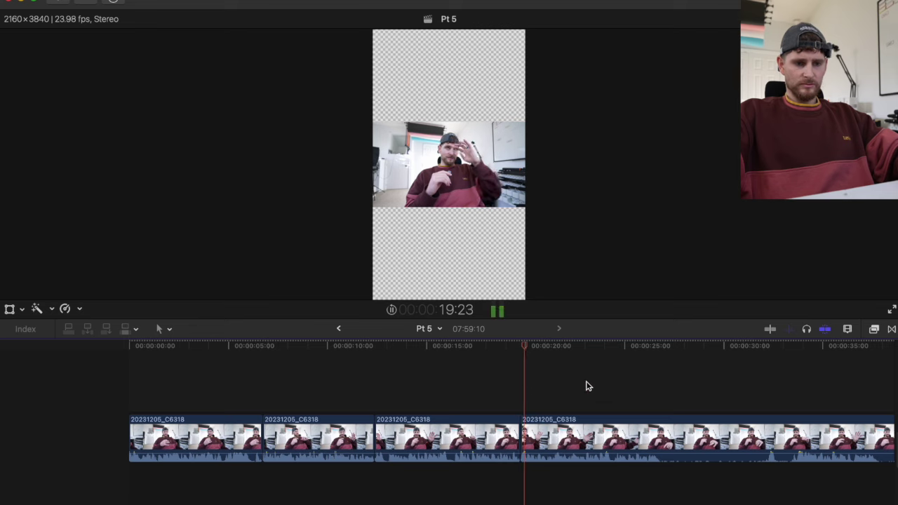
# Step: Split the last 20231205_C6318 segment at about the 27-second mark and trim the new segment's start to about 33:19
pyautogui.hscroll(3, 557, 394)
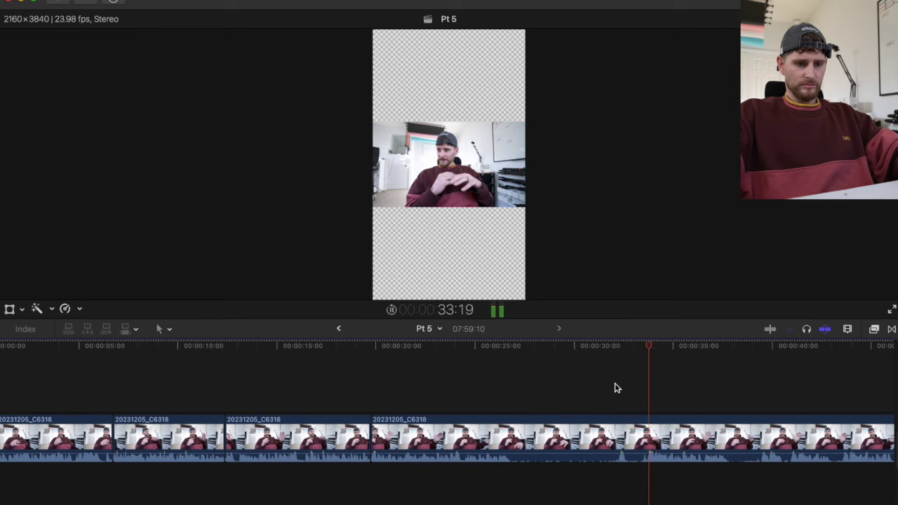
pyautogui.press('space')
pyautogui.press('super+b')
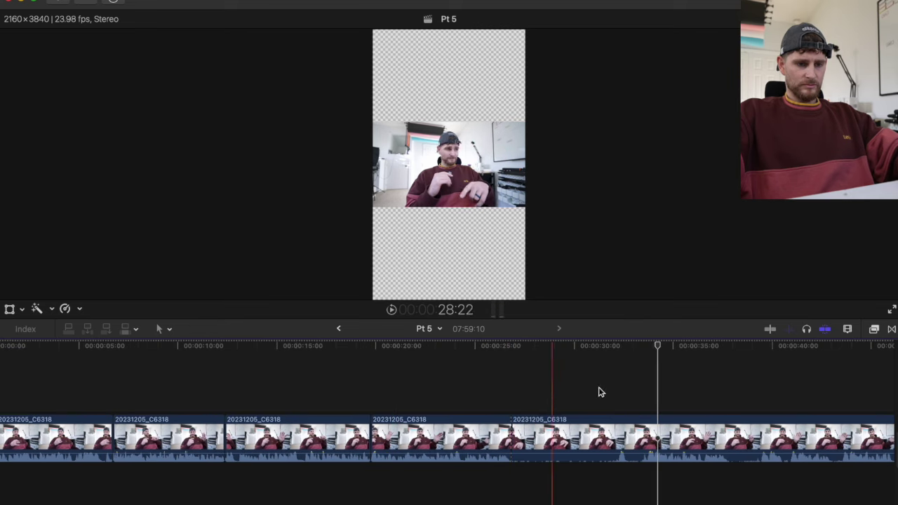
pyautogui.hotkey('alt', '[')
# Step: Play through the last 20231205_C6318 segment and trim its start to about 46:15
pyautogui.press('space')
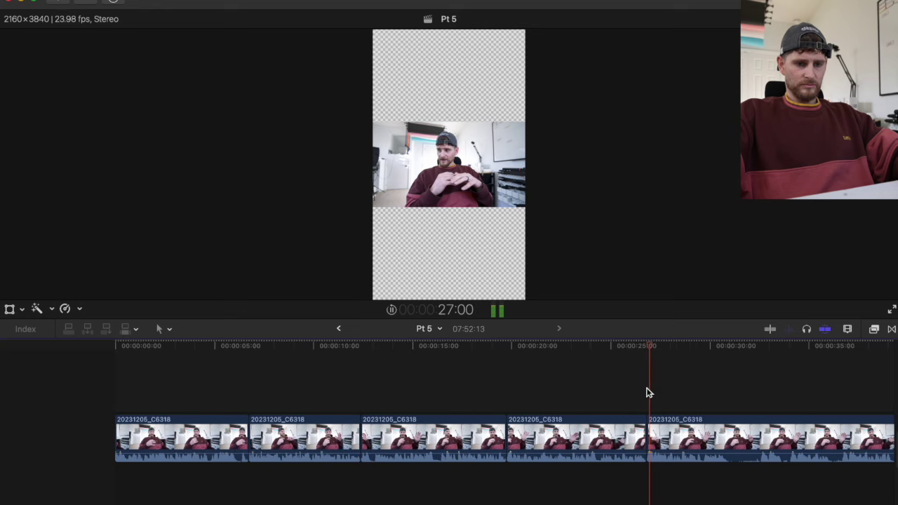
pyautogui.hscroll(5, 648, 393)
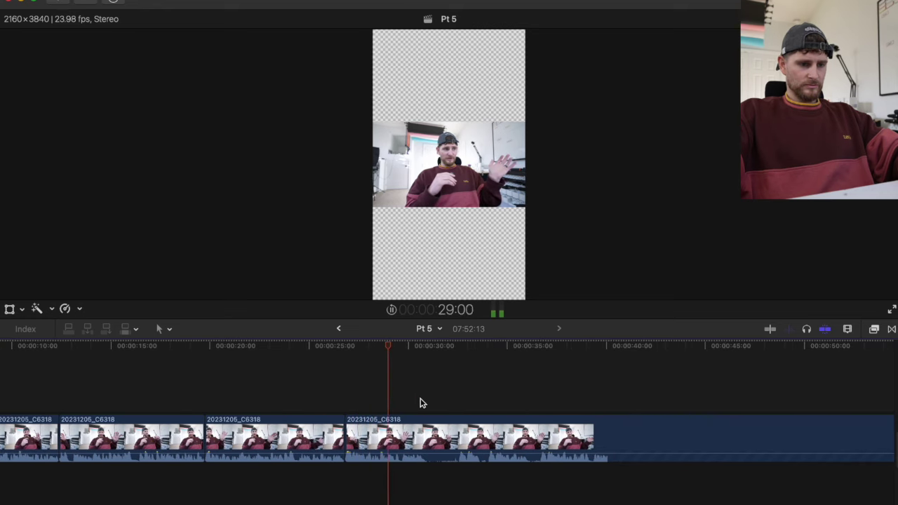
pyautogui.click(468, 393)
pyautogui.click(545, 388)
pyautogui.click(653, 393)
pyautogui.hscroll(5, 629, 417)
pyautogui.press('space')
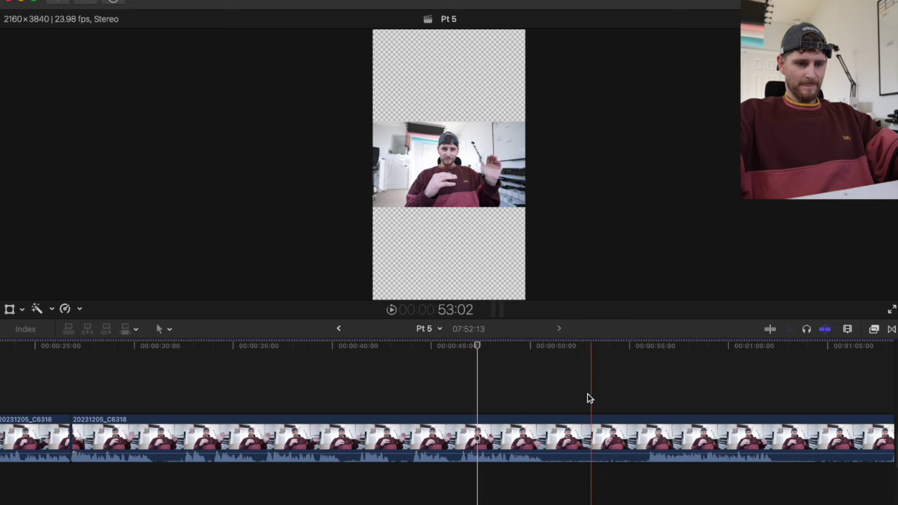
pyautogui.press('space')
pyautogui.press('space')
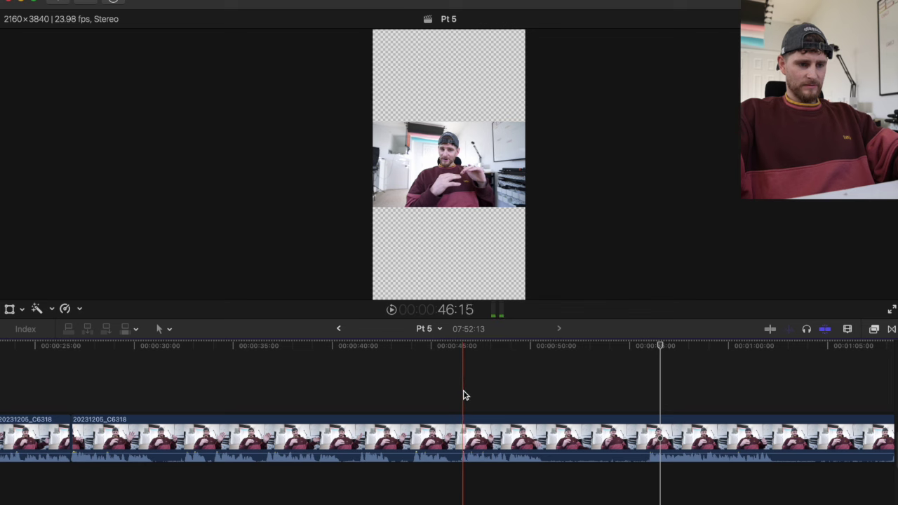
pyautogui.press('Up')
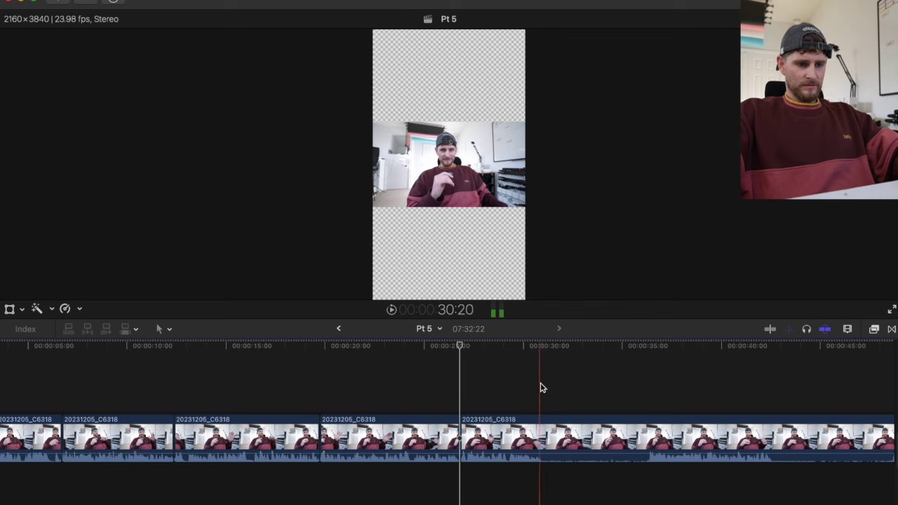
# Step: Split the last 20231205_C6318 segment at about the 31-second mark and trim the new segment's start to about 36:10
pyautogui.press('super+b')
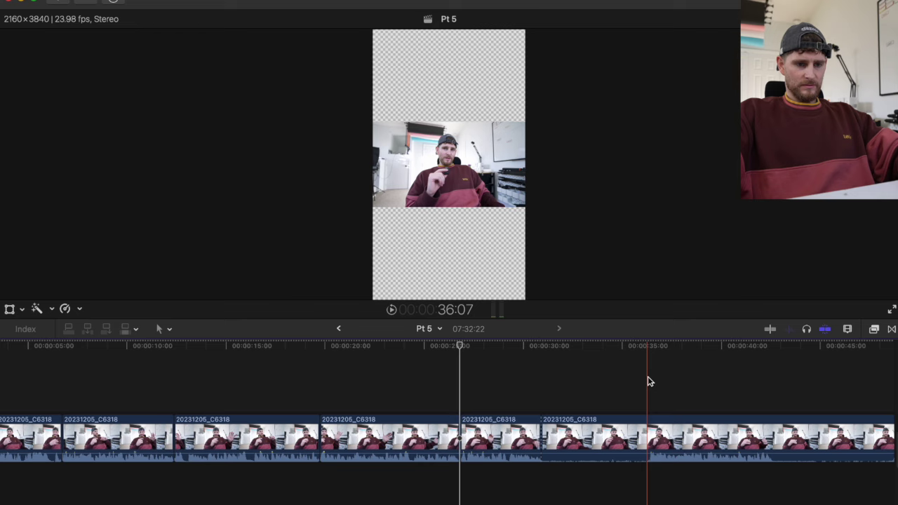
pyautogui.hscroll(3, 448, 408)
pyautogui.press('space')
pyautogui.click(739, 378)
pyautogui.press('space')
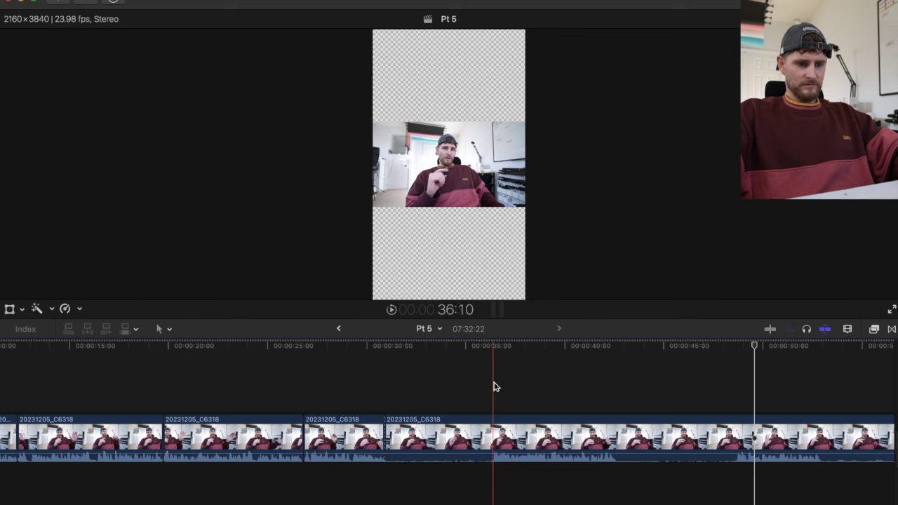
pyautogui.hotkey('alt', '[')
# Step: Split the last 20231205_C6318 segment at about the 37-second mark and trim the new segment's start to about the 43-second mark
pyautogui.press('super+b')
pyautogui.hscroll(4, 579, 394)
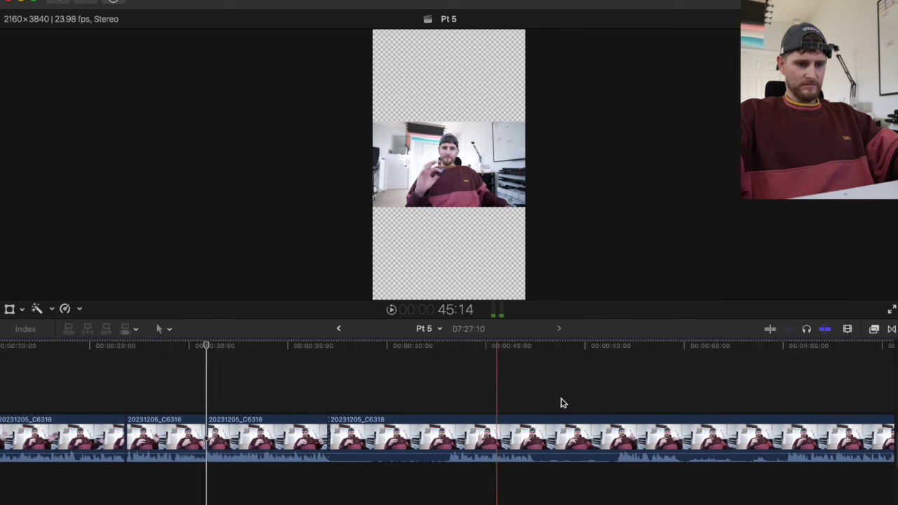
pyautogui.hscroll(1, 561, 403)
pyautogui.press('space')
pyautogui.click(572, 389)
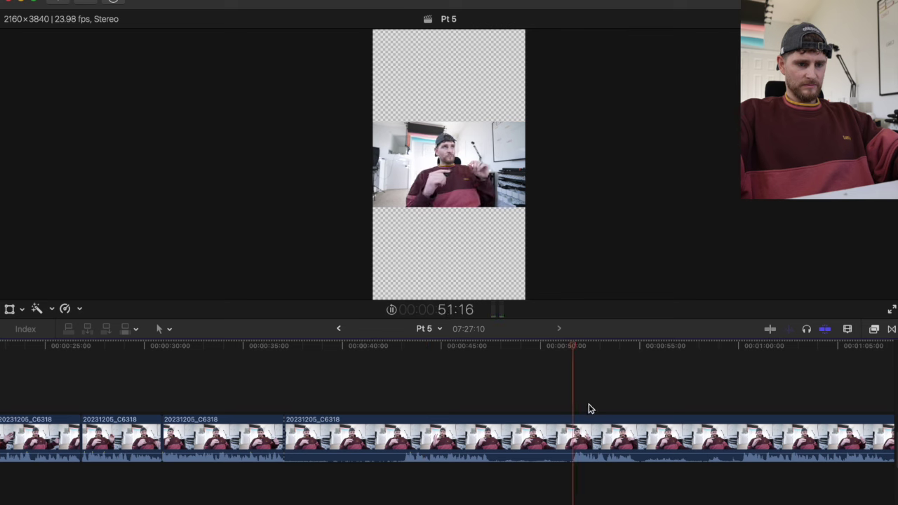
pyautogui.click(743, 395)
pyautogui.press('space')
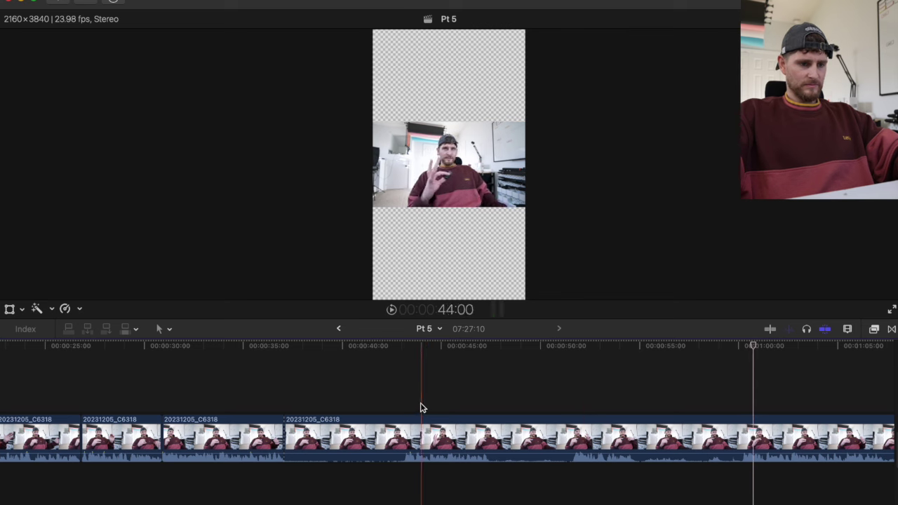
pyautogui.hotkey('alt', '[')
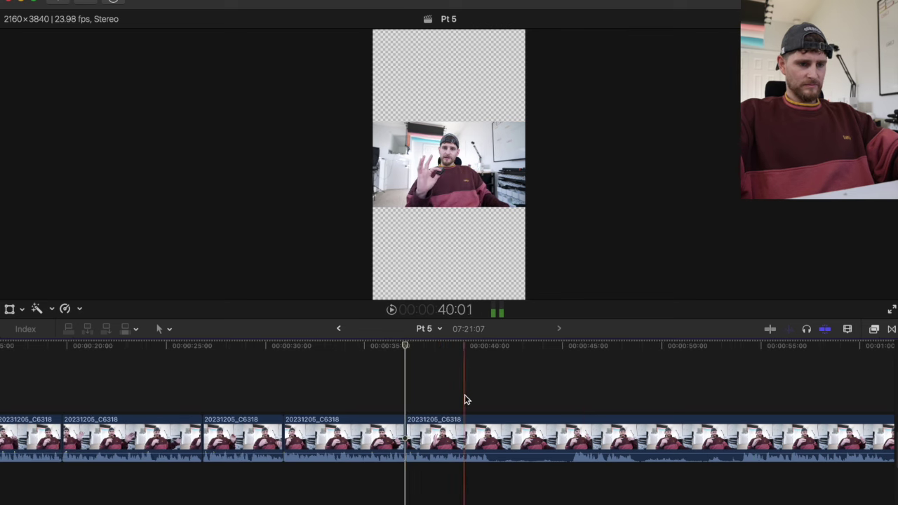
# Step: Cut two stretches out of the last 20231205_C6318 segment, from about 41:07 to 45:15 and from 44:08 to 49:19
pyautogui.press('super+b')
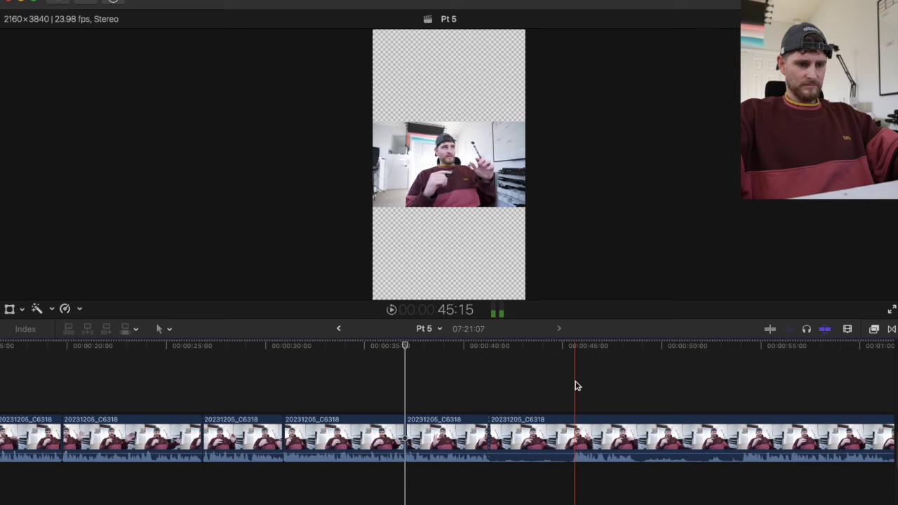
pyautogui.hotkey('alt', '[')
pyautogui.hscroll(5, 572, 390)
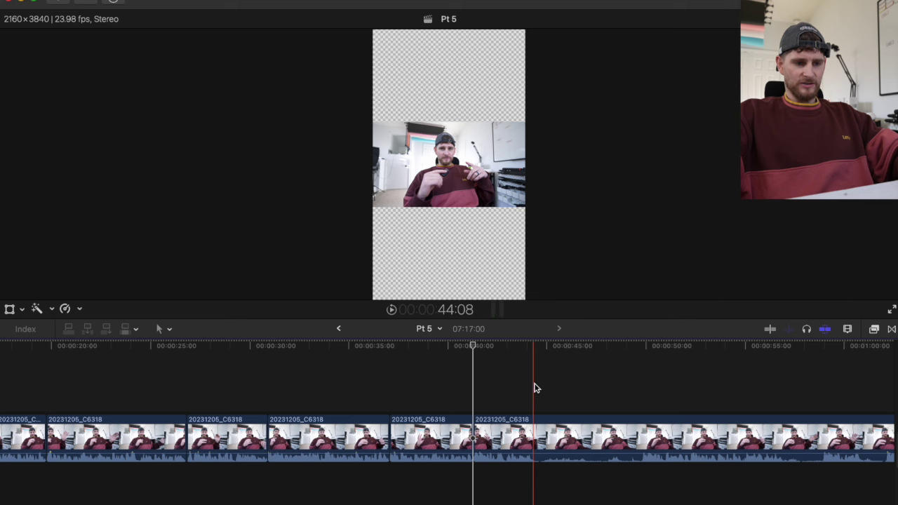
pyautogui.press('super+b')
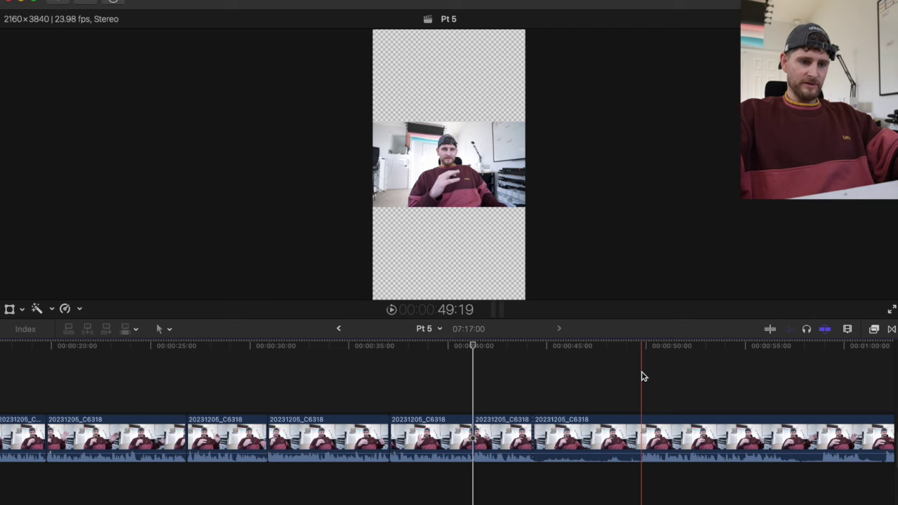
pyautogui.hotkey('alt', '[')
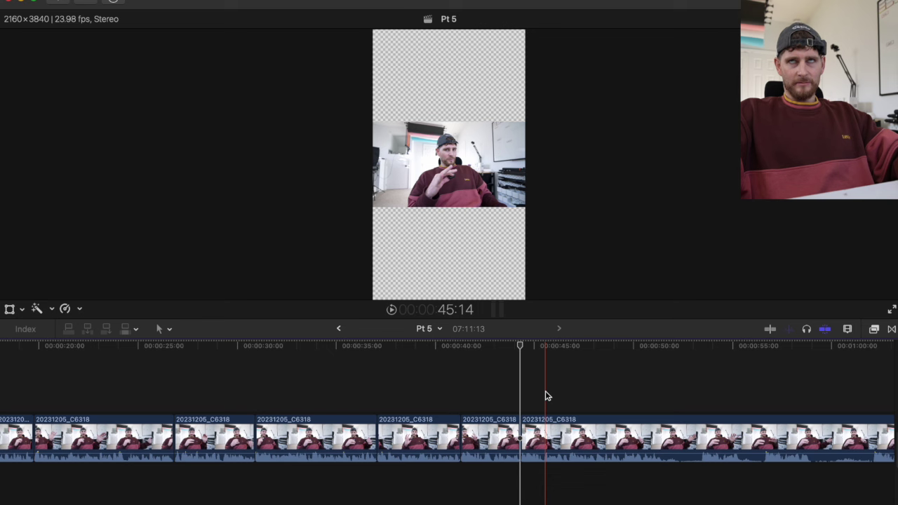
# Step: Play through the last 20231205_C6318 segment, trim its start to about 1:02:02 and split it at about 50:15
pyautogui.press('space')
pyautogui.click(699, 381)
pyautogui.click(667, 388)
pyautogui.click(317, 415)
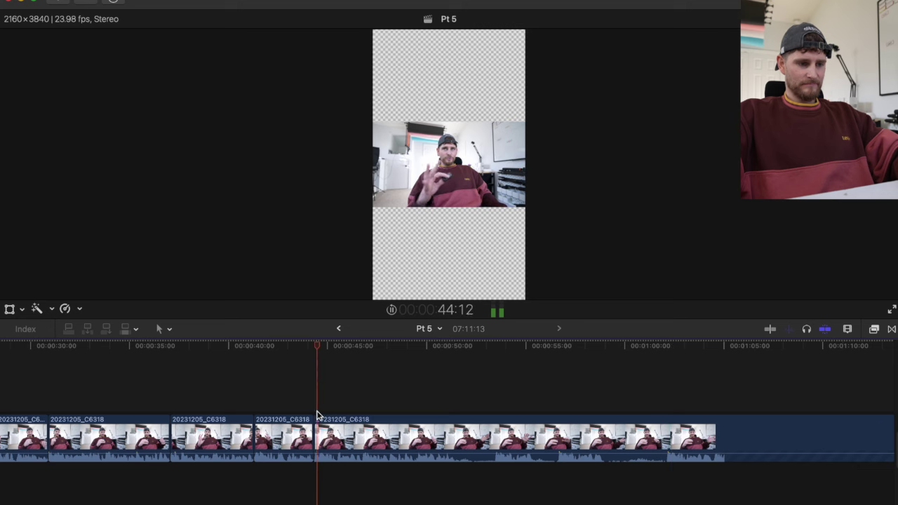
pyautogui.hscroll(5, 379, 403)
pyautogui.click(586, 381)
pyautogui.click(633, 374)
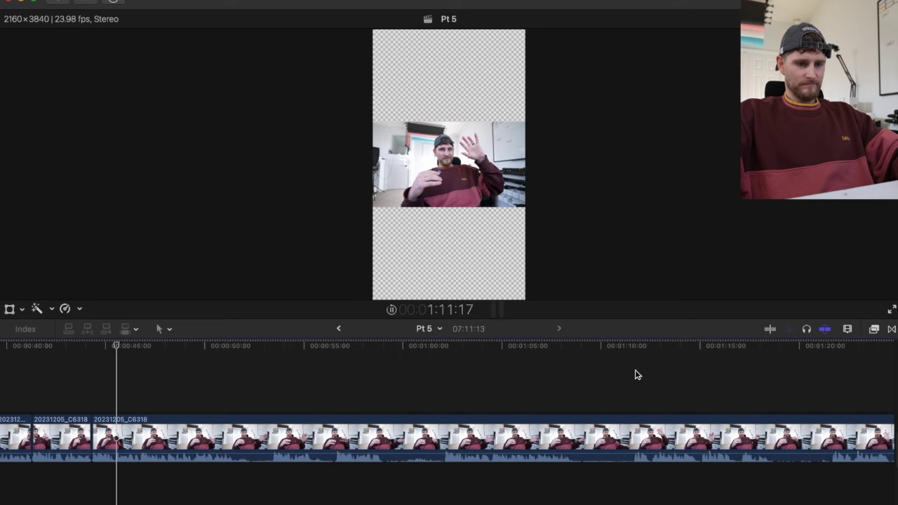
pyautogui.press('space')
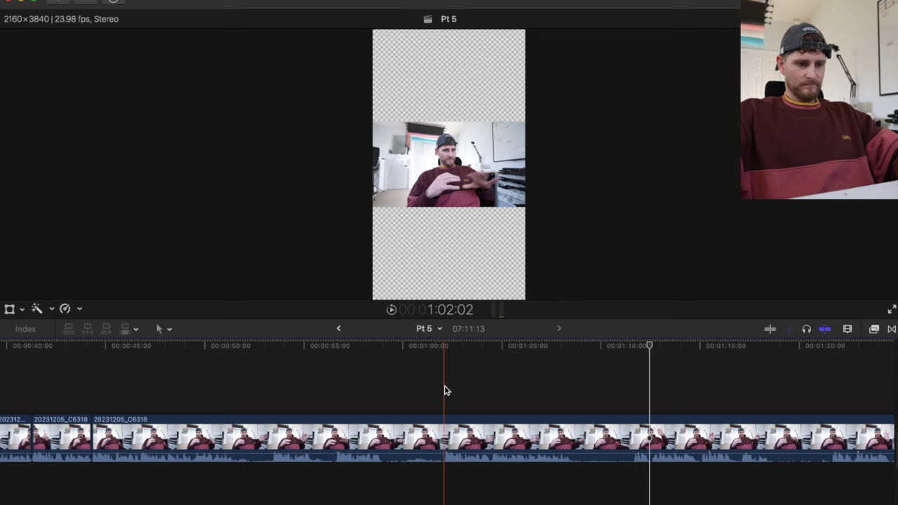
pyautogui.hscroll(-8, 447, 390)
pyautogui.press('l')
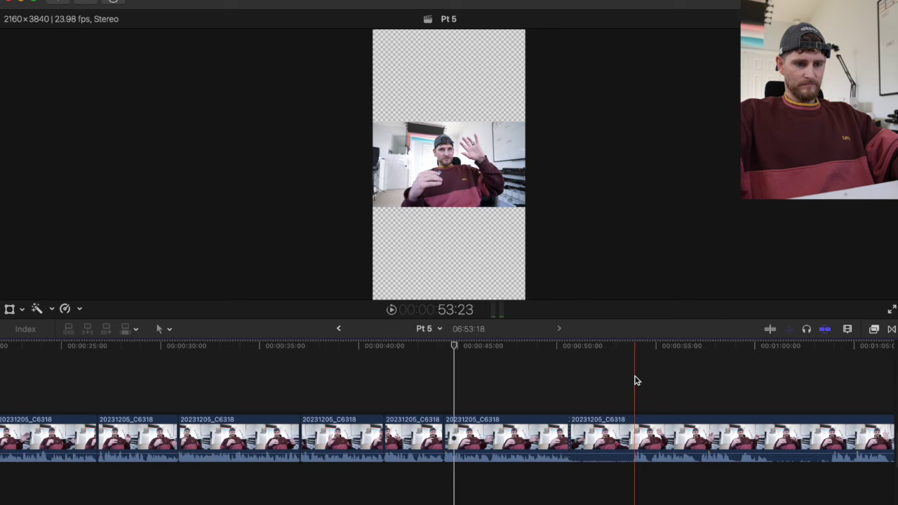
# Step: Play through the footage after the 50:15 split and trim the last segment's start to about 1:03:22
pyautogui.hscroll(3, 627, 381)
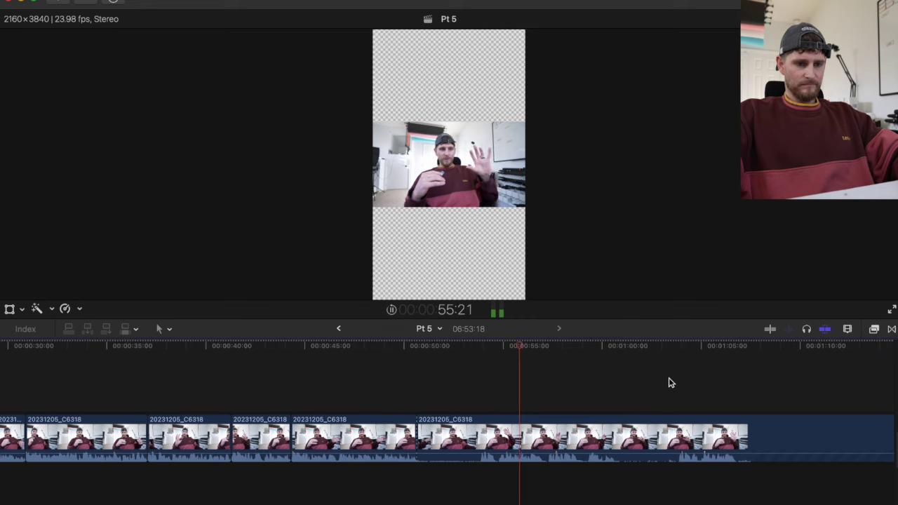
pyautogui.hscroll(4, 672, 381)
pyautogui.press('space')
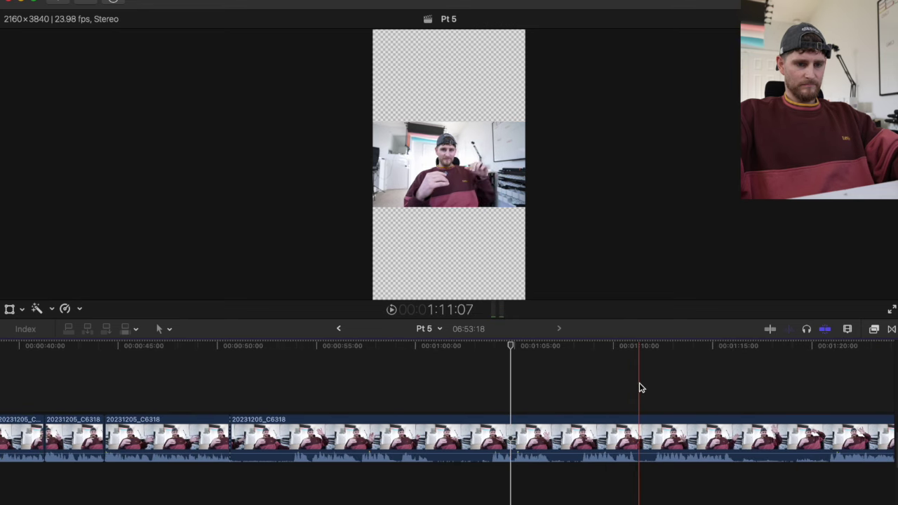
pyautogui.press('space')
pyautogui.press('space')
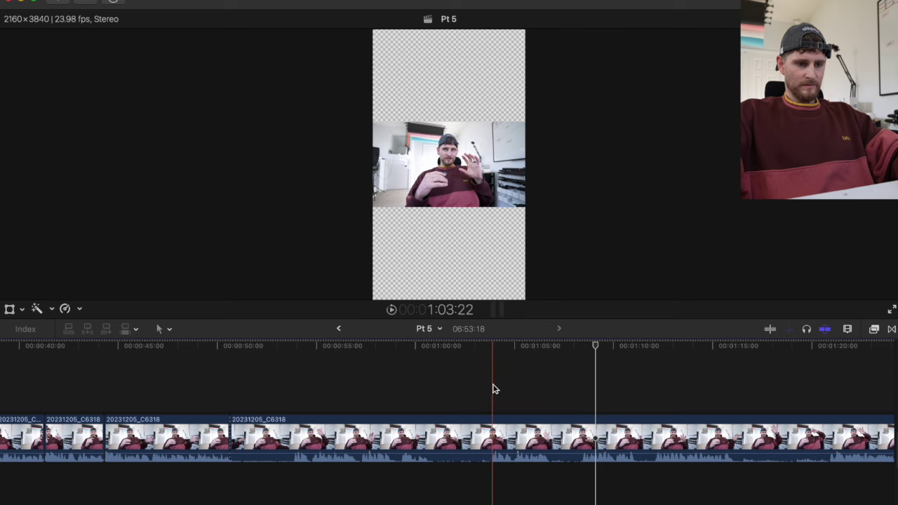
pyautogui.hotkey('alt', '[')
# Step: Split the last 20231205_C6318 segment at about 53:13 and trim the new segment's start to about the 59-second mark
pyautogui.press('super+b')
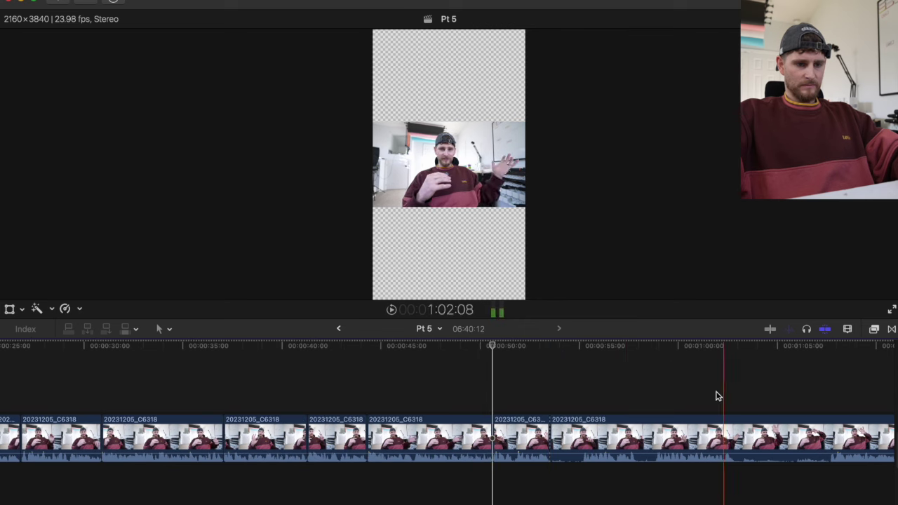
pyautogui.hotkey('alt', '[')
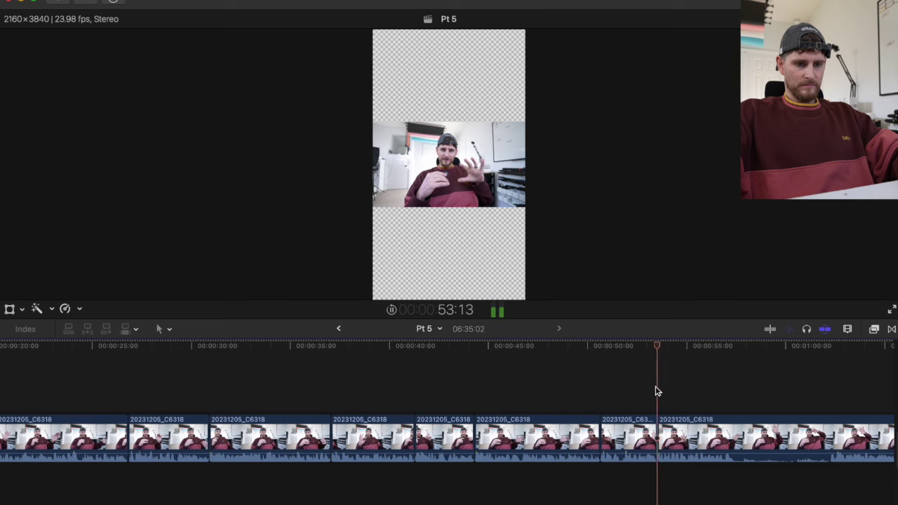
pyautogui.press('space')
# Step: Split the last 20231205_C6318 segment at about 57:11 on the timeline
pyautogui.hscroll(3, 651, 394)
pyautogui.press('space')
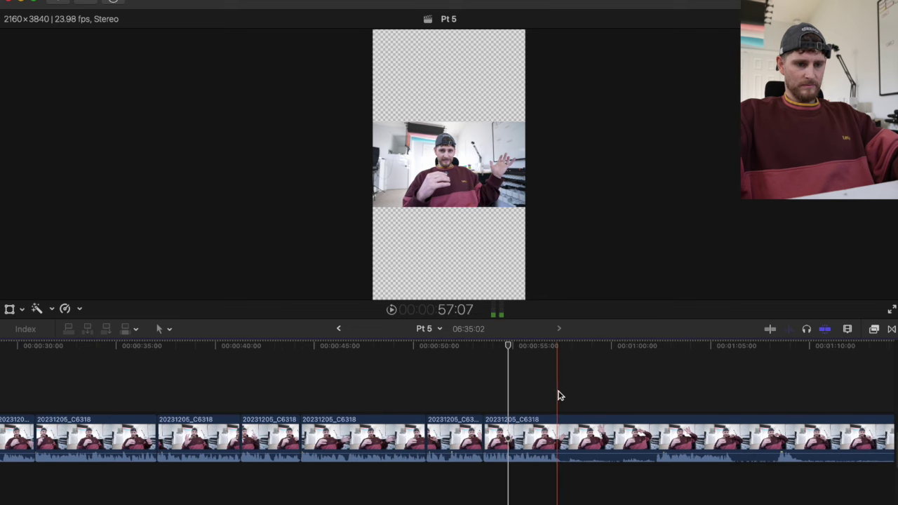
pyautogui.press('super+b')
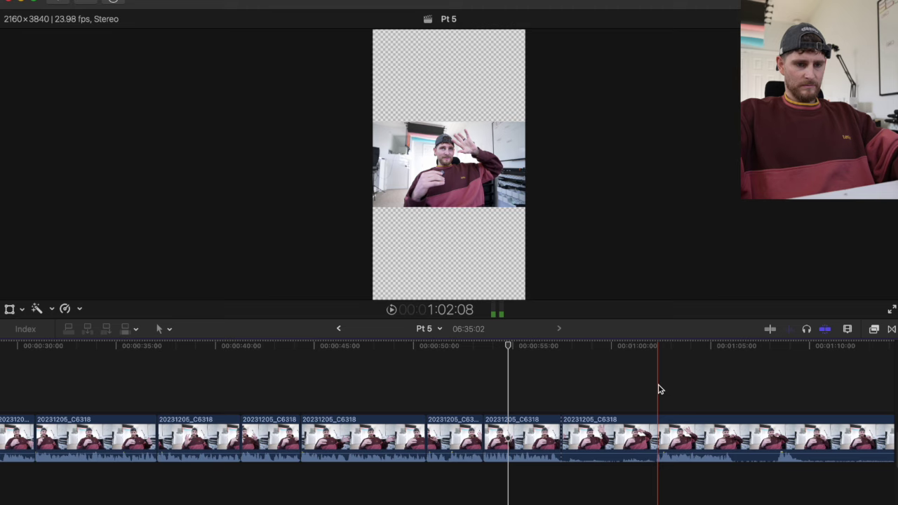
# Step: Trim the start of the last 20231205_C6318 segment to about 1:02:07
pyautogui.hscroll(5, 645, 393)
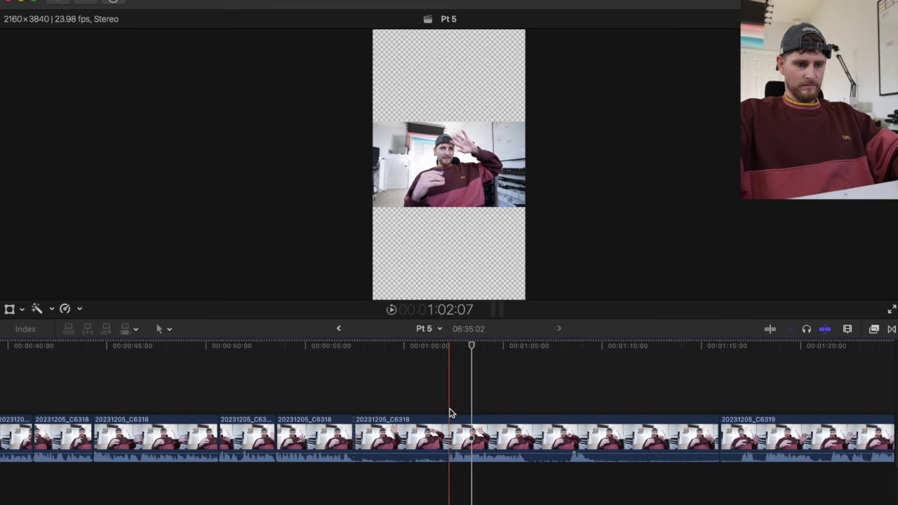
pyautogui.hotkey('alt', '[')
pyautogui.press('space')
# Step: Play through clip 20231205_C6319 and trim its start to about 1:18 on the timeline
pyautogui.click(745, 395)
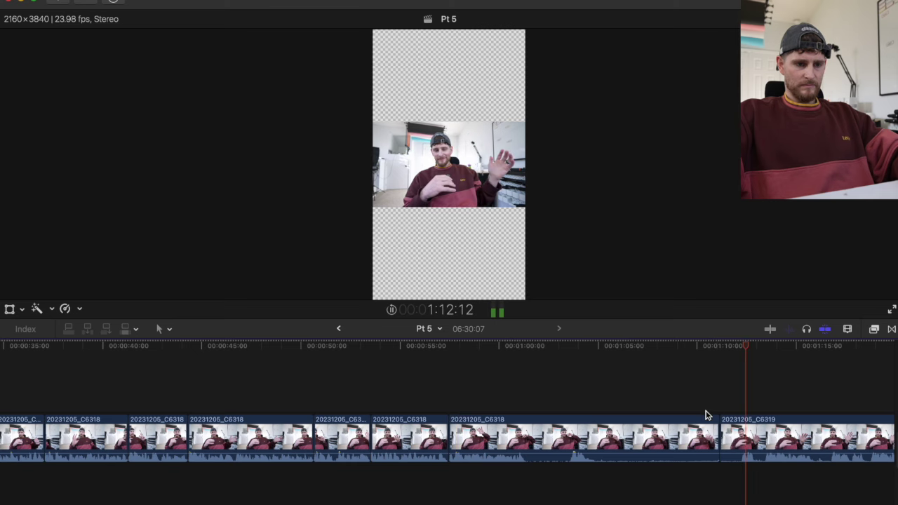
pyautogui.hscroll(5, 704, 414)
pyautogui.press('space')
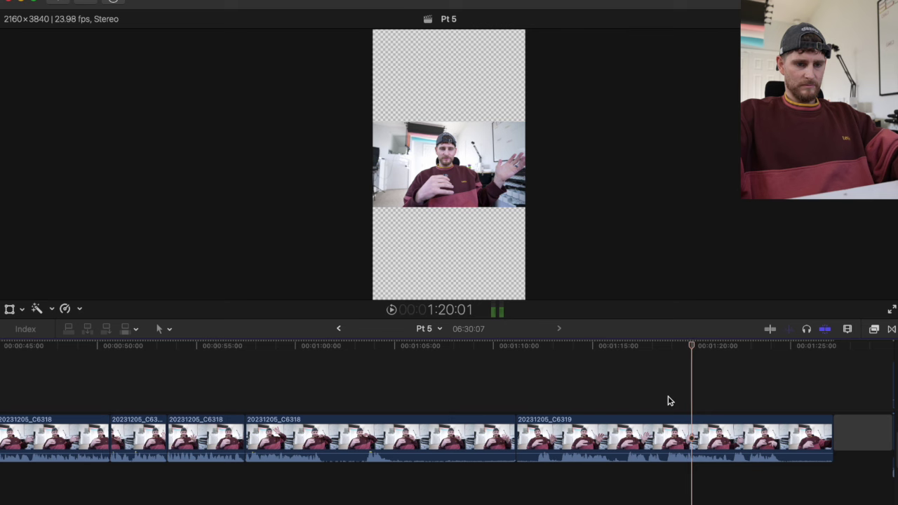
pyautogui.press('space')
pyautogui.hotkey('alt', '[')
# Step: Delete the 20231205_C6318 segment just before clip 20231205_C6319, and trim the end of 20231205_C6319 to about 1:03:03
pyautogui.click(596, 428)
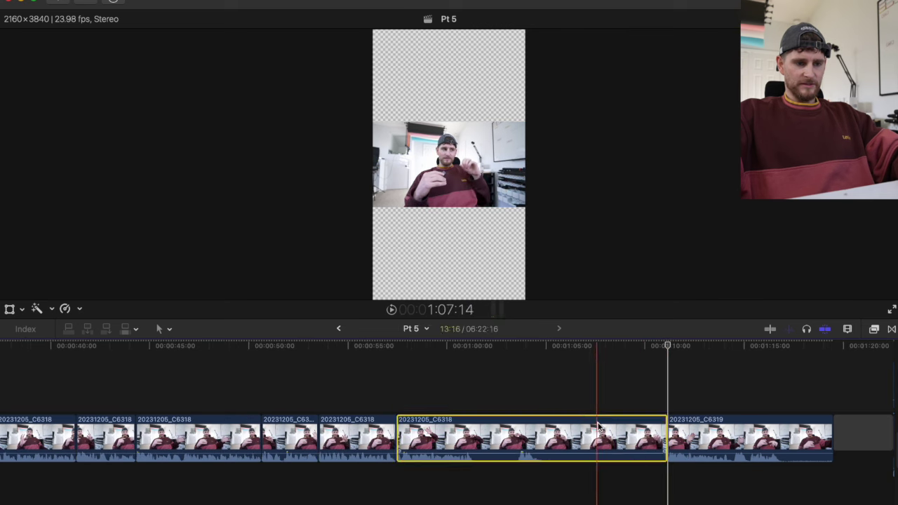
pyautogui.press('BackSpace')
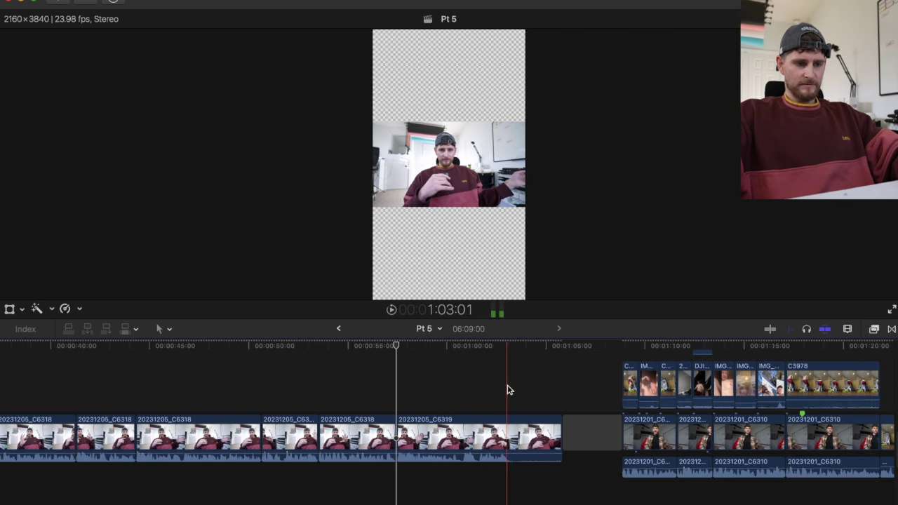
pyautogui.hotkey('alt', ']')
# Step: Select all the new a7siii clips from the timeline start to 20231205_C6319 and expand their audio from the video
pyautogui.hscroll(-5, 510, 389)
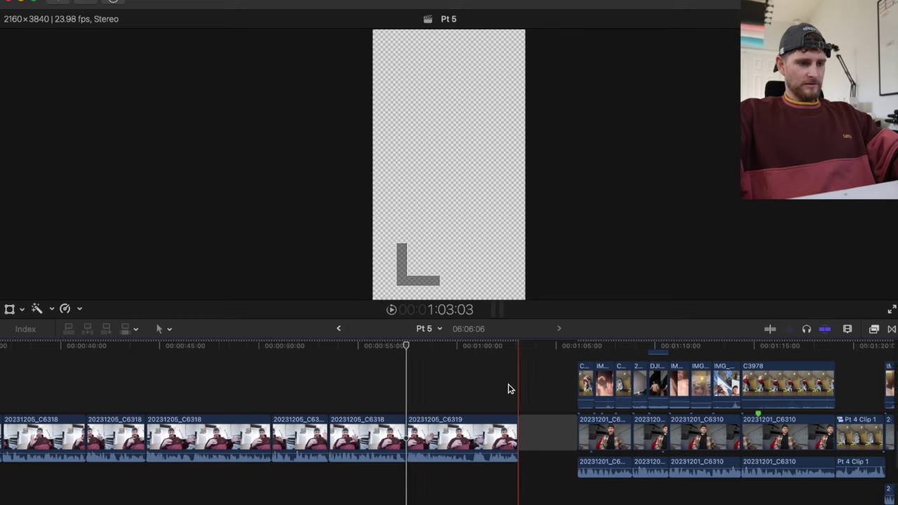
pyautogui.hscroll(-6, 510, 388)
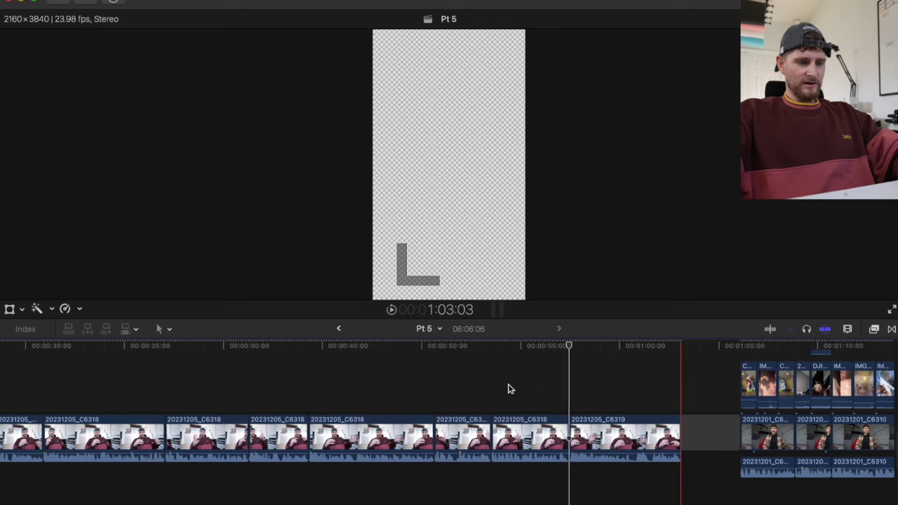
pyautogui.moveTo(753, 400); pyautogui.dragTo(6, 428)
pyautogui.hotkey('ctrl', 's')
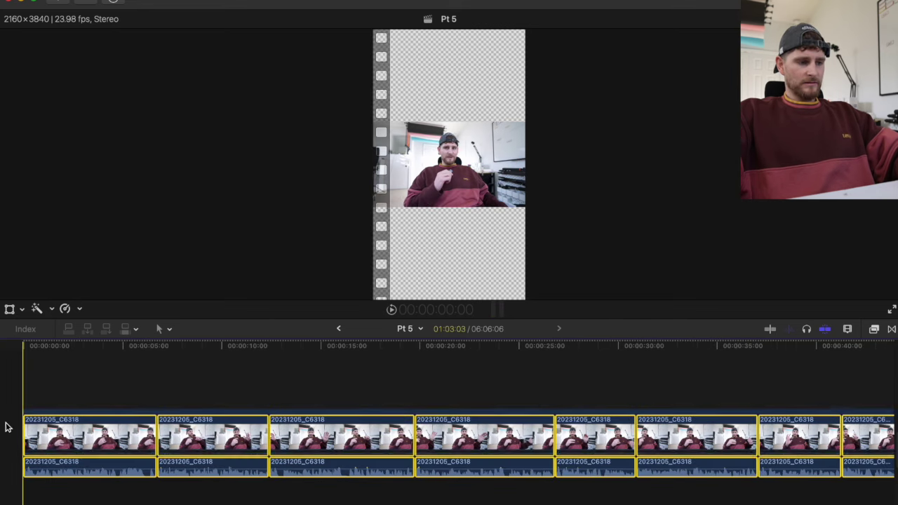
pyautogui.click(12, 406)
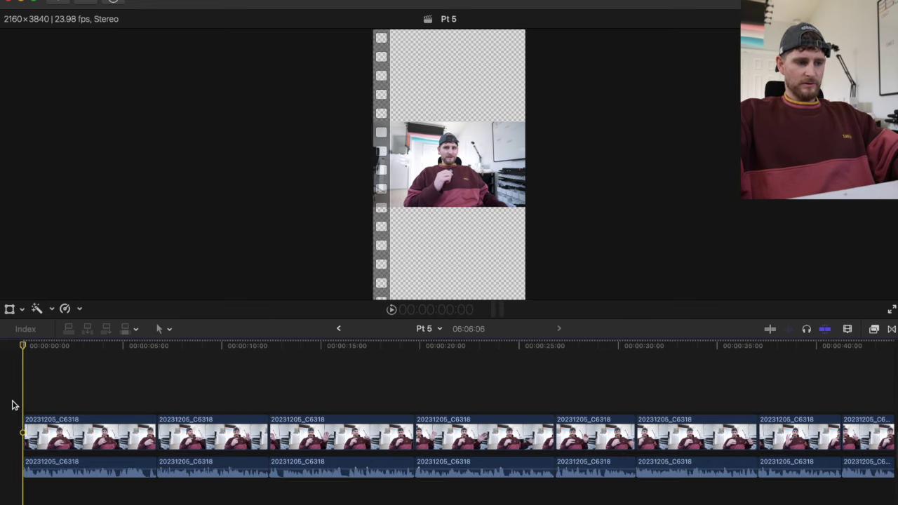
# Step: Examine the opening of the first 20231205_C6318 segment and its audio waveform at close timeline zoom
pyautogui.press('super+equal')
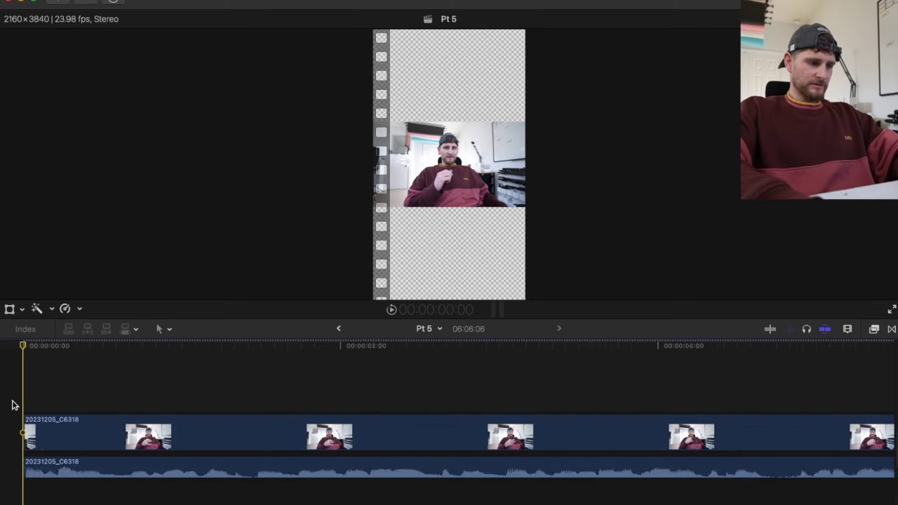
pyautogui.press('super+equal')
pyautogui.press('super+equal')
pyautogui.press('Right')
pyautogui.press('Left')
pyautogui.hscroll(10, 30, 395)
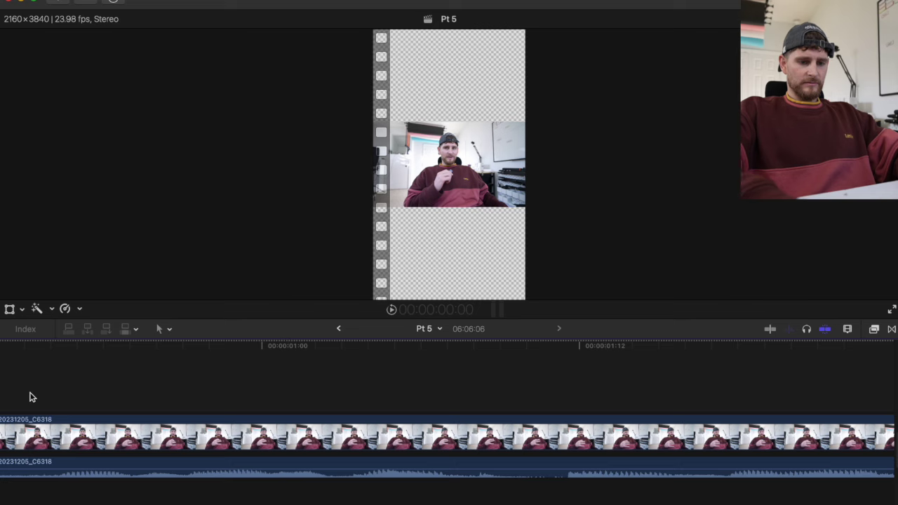
pyautogui.hscroll(-10, 31, 397)
pyautogui.press('space')
pyautogui.press('space')
# Step: Shorten the video end of the first 20231205_C6318 segment to about 6:17, letting its audio overlap the next segment
pyautogui.hscroll(10, 126, 387)
pyautogui.click(406, 387)
pyautogui.click(498, 373)
pyautogui.press('Right')
pyautogui.press('Right')
pyautogui.press('Right')
pyautogui.press('Left')
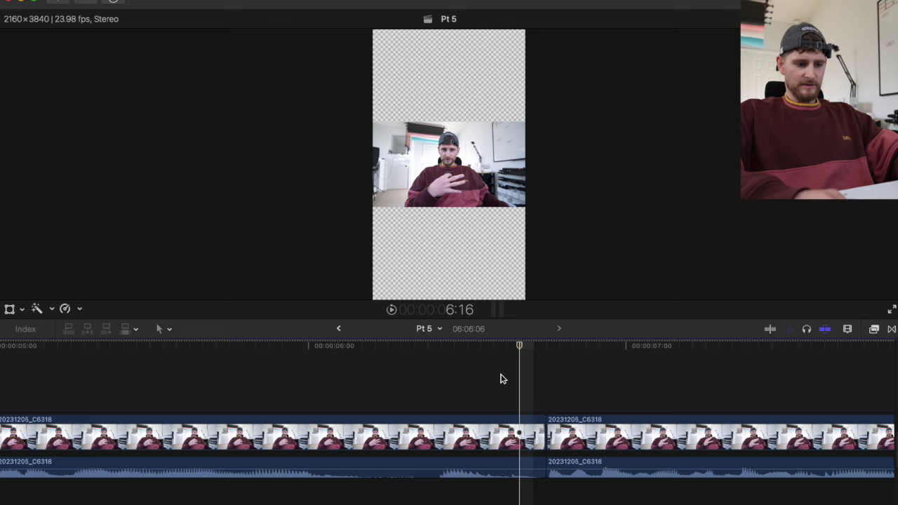
pyautogui.moveTo(546, 436); pyautogui.dragTo(512, 438)
# Step: Shorten the video end of the second 20231205_C6318 segment to about 12:07 while its audio runs on under the next
pyautogui.hscroll(20, 512, 438)
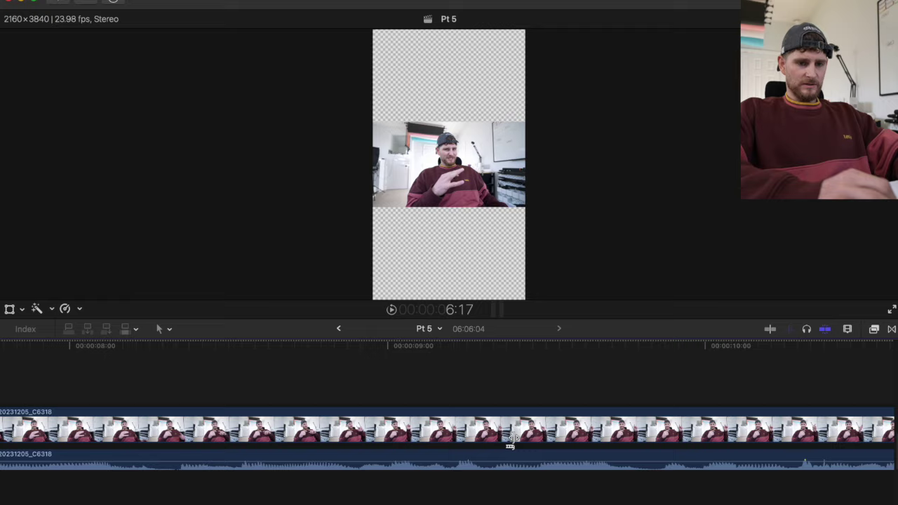
pyautogui.hscroll(10, 512, 438)
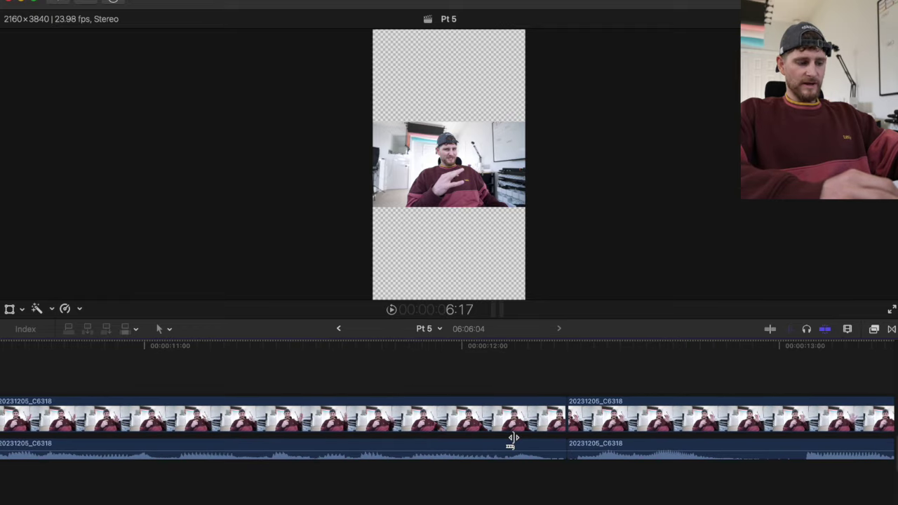
pyautogui.hscroll(5, 513, 438)
pyautogui.click(414, 393)
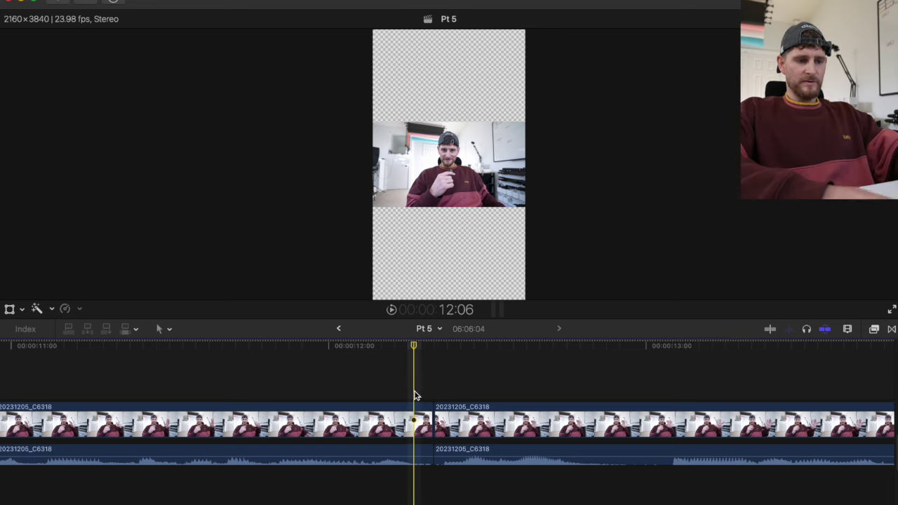
pyautogui.moveTo(432, 422); pyautogui.dragTo(415, 423)
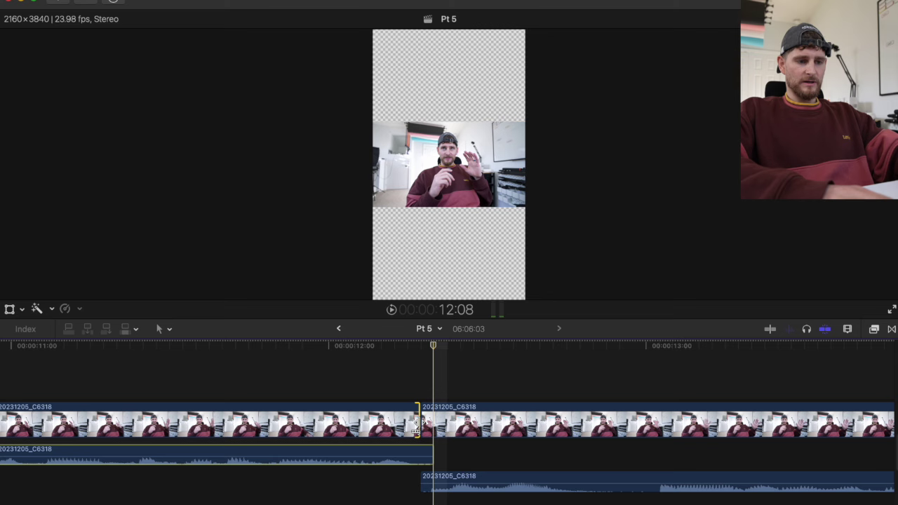
pyautogui.hscroll(2, 418, 422)
pyautogui.scroll(-1, 417, 423)
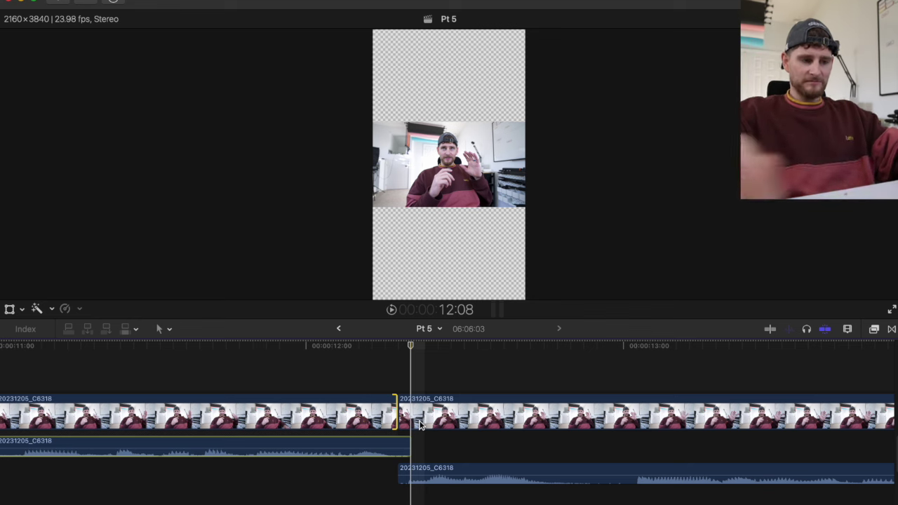
# Step: Play across the cut after 12:00, split the third segment twice around 12:19, and delete the few-frame piece between the splits
pyautogui.click(279, 367)
pyautogui.press('space')
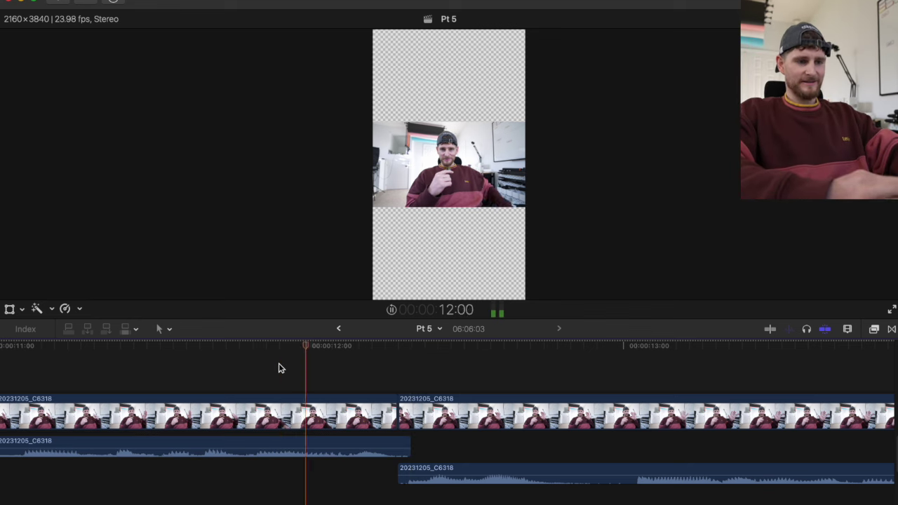
pyautogui.hscroll(5, 278, 368)
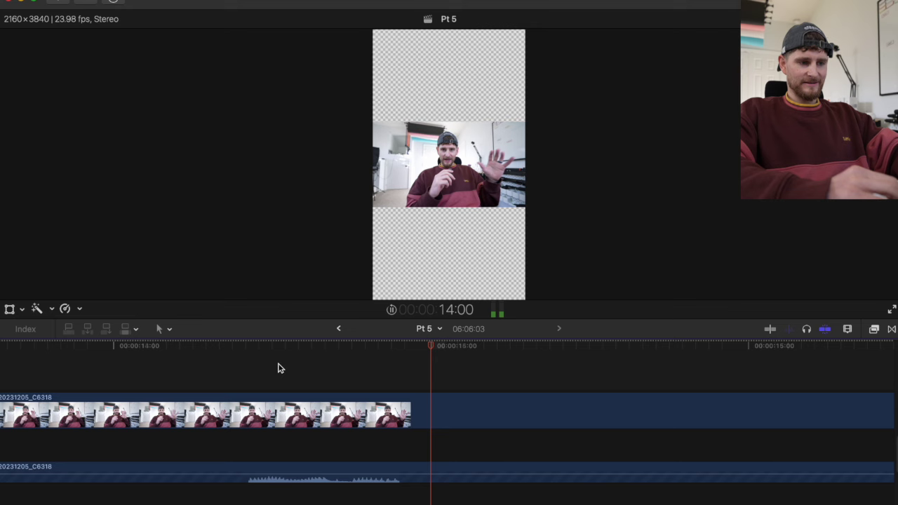
pyautogui.press('space')
pyautogui.click(190, 376)
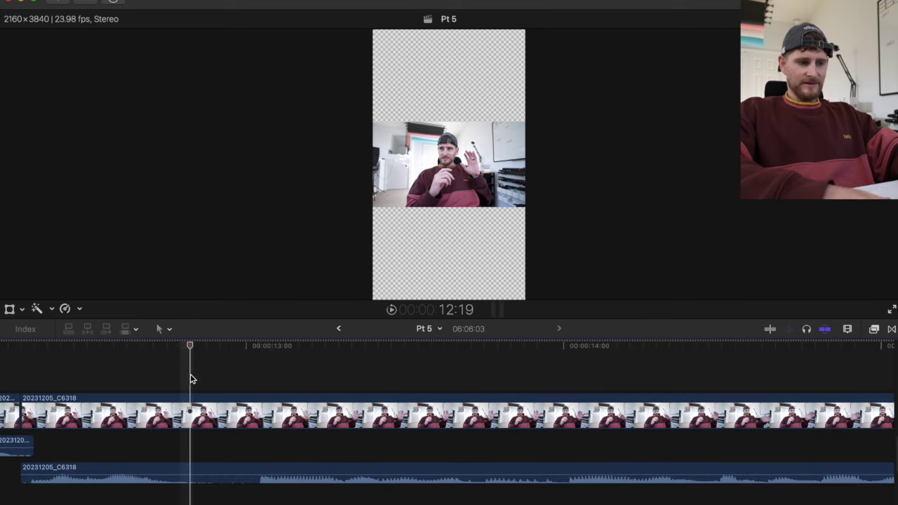
pyautogui.press('super+b')
pyautogui.press('space')
pyautogui.press('Right')
pyautogui.press('super+b')
pyautogui.click(204, 412)
pyautogui.press('BackSpace')
# Step: Play on from the removed gap and shorten the video end of that 20231205_C6318 segment to about 19:11
pyautogui.hscroll(3, 203, 410)
pyautogui.hscroll(5, 203, 413)
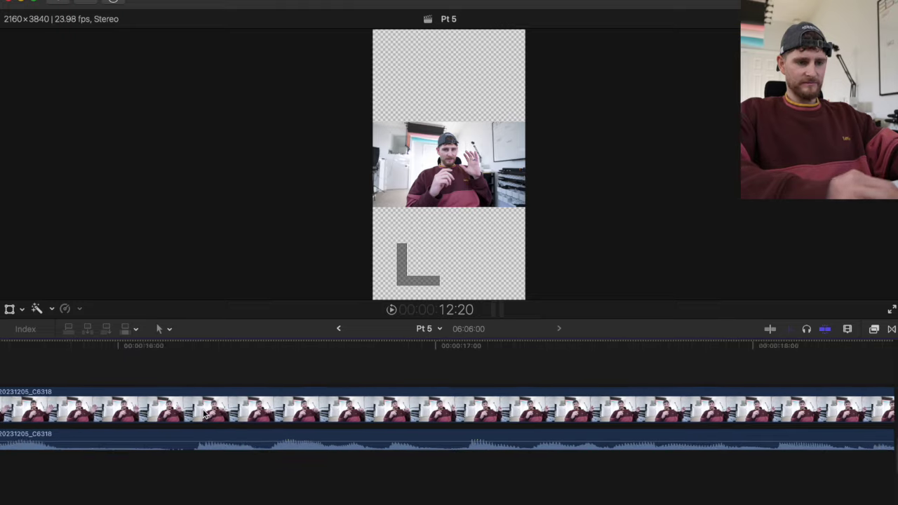
pyautogui.hscroll(-3, 203, 414)
pyautogui.press('space')
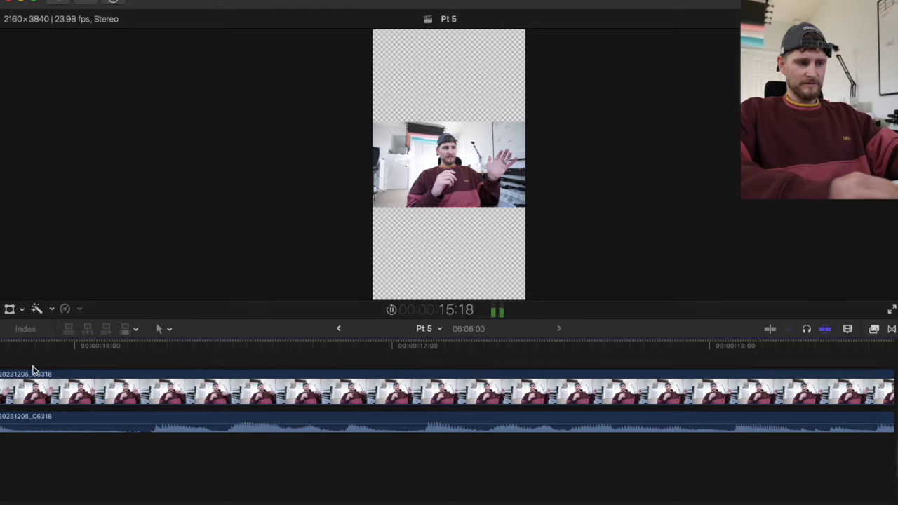
pyautogui.hscroll(3, 33, 369)
pyautogui.hscroll(2, 32, 370)
pyautogui.press('space')
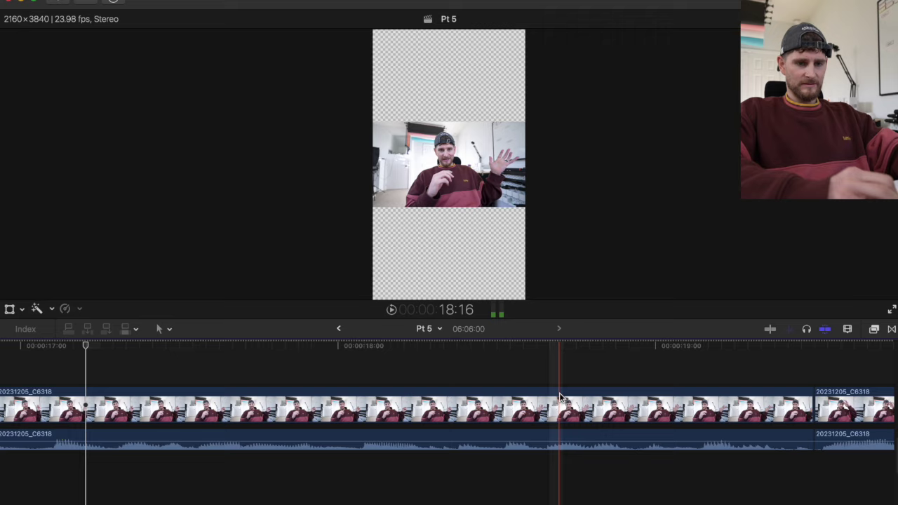
pyautogui.hscroll(3, 559, 392)
pyautogui.click(603, 360)
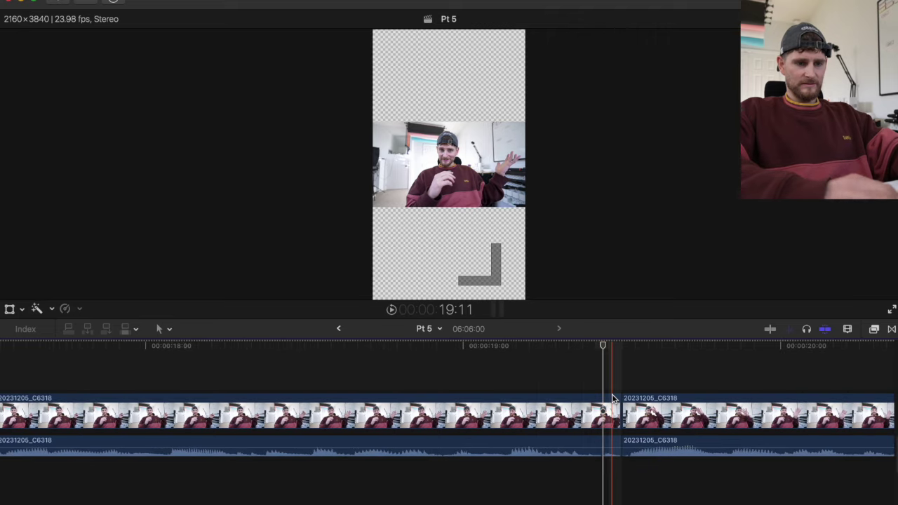
pyautogui.press('Right')
pyautogui.press('Right')
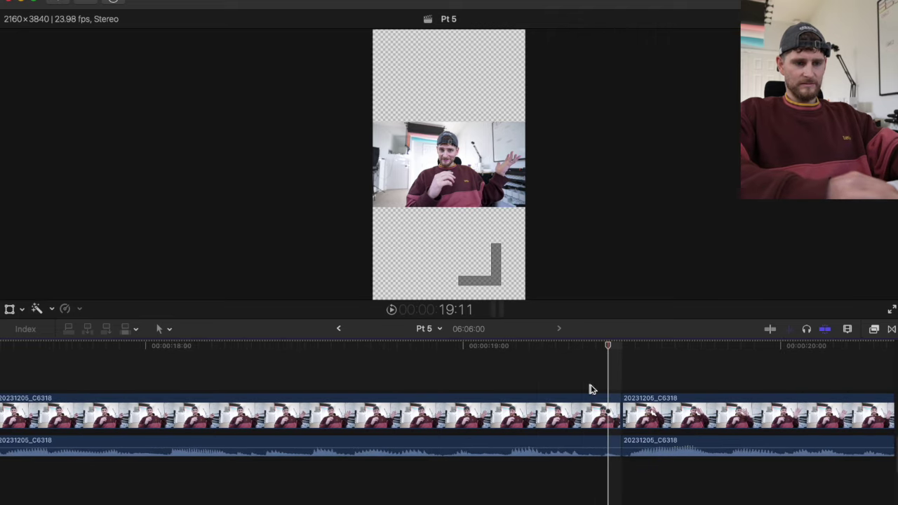
pyautogui.moveTo(619, 413); pyautogui.dragTo(605, 410)
# Step: Shorten the video end of the segment before the 26-second cut to about 26:10, keeping its audio overlapping
pyautogui.hscroll(5, 603, 407)
pyautogui.hscroll(15, 603, 408)
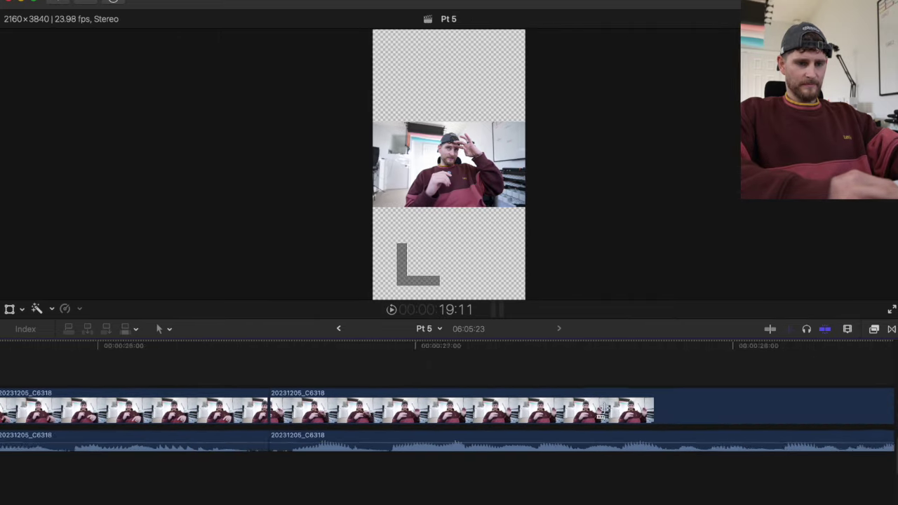
pyautogui.hscroll(-5, 601, 410)
pyautogui.click(356, 374)
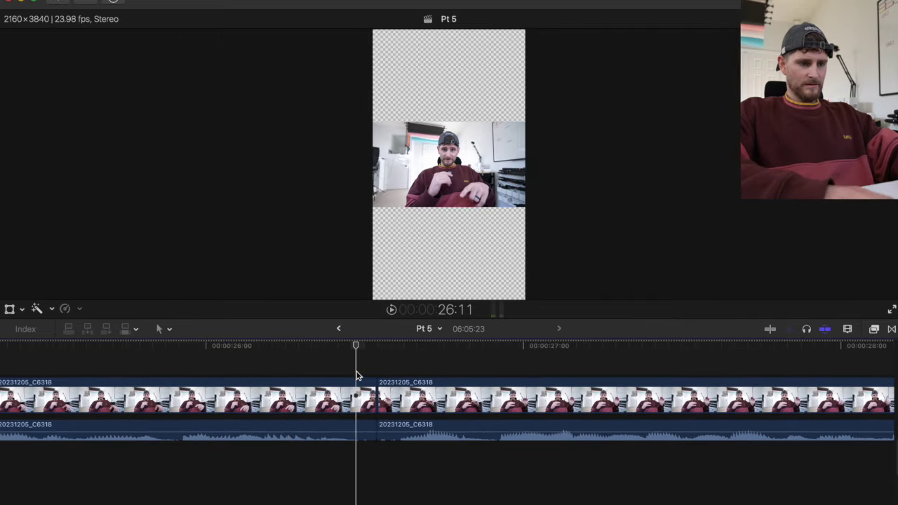
pyautogui.press('space')
pyautogui.press('Left')
pyautogui.moveTo(375, 394); pyautogui.dragTo(364, 408)
pyautogui.press('Right')
# Step: Shorten the video end of the segment before the 30-second cut to about 30:10, keeping its audio overlapping
pyautogui.hscroll(4, 365, 408)
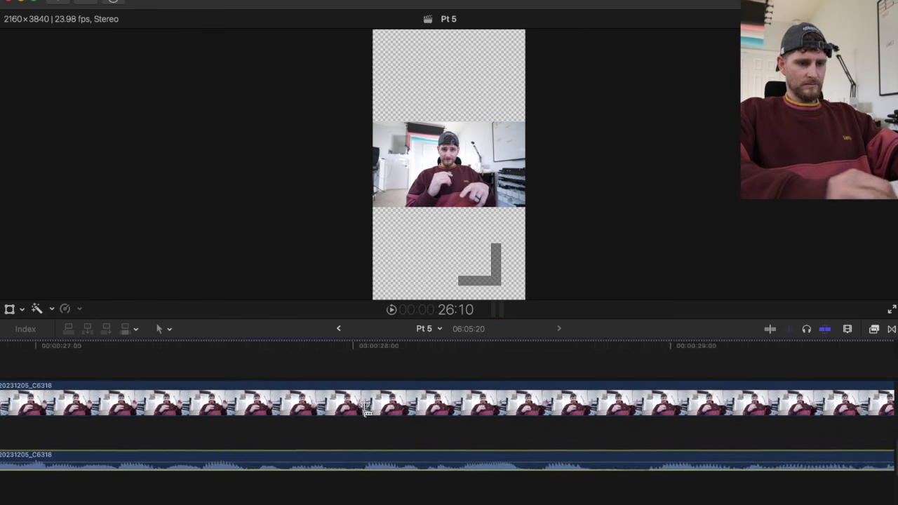
pyautogui.hscroll(8, 365, 408)
pyautogui.click(526, 354)
pyautogui.press('Right')
pyautogui.press('Right')
pyautogui.press('Right')
pyautogui.moveTo(555, 407)
pyautogui.mouseDown()
pyautogui.moveTo(553, 391)
pyautogui.moveTo(541, 403)
pyautogui.mouseUp()
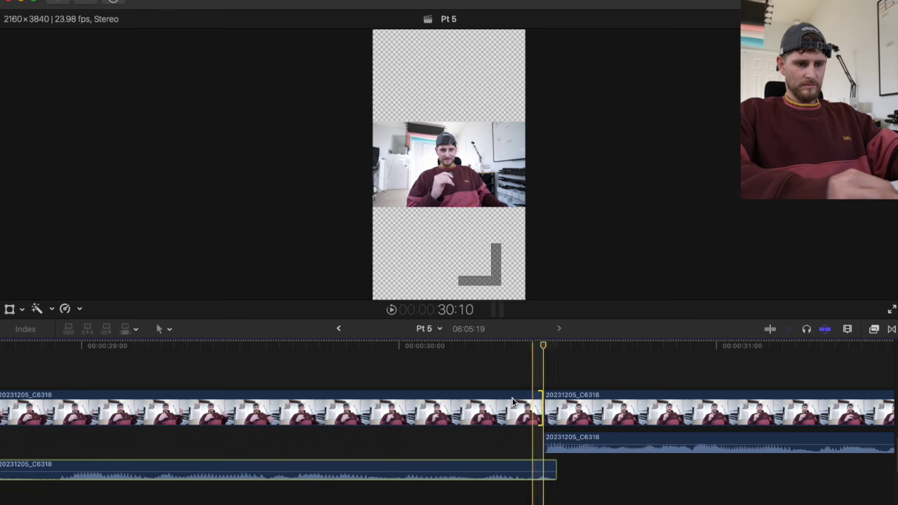
# Step: Play across the 30-second cut and shorten the following segment's video end to about 36:13, keeping its audio overlapping
pyautogui.click(453, 381)
pyautogui.press('space')
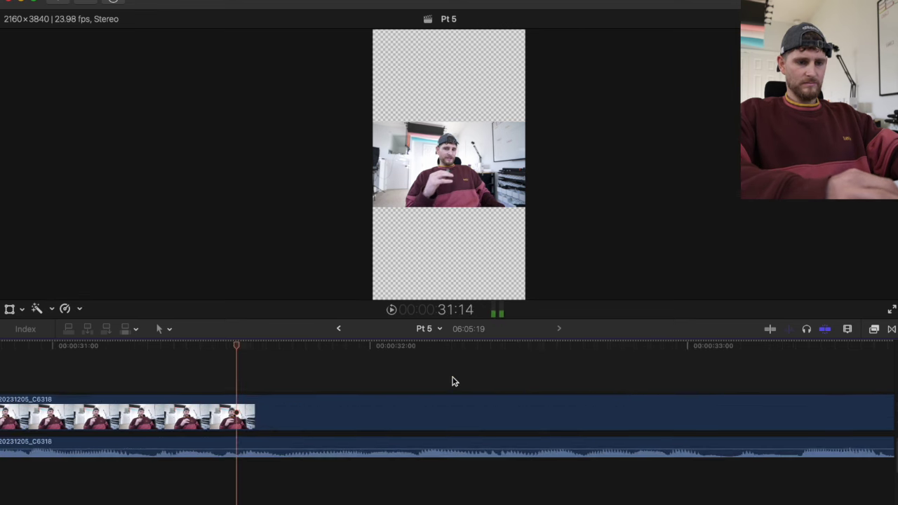
pyautogui.hscroll(15, 452, 381)
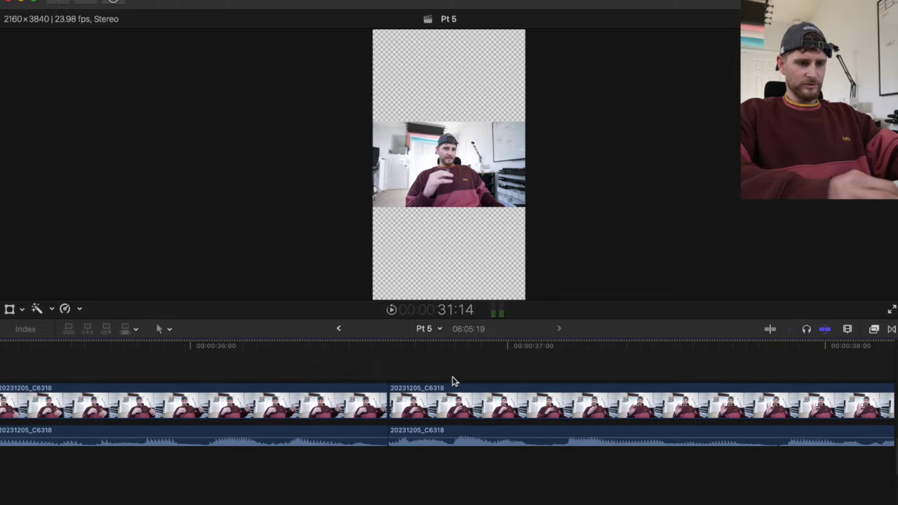
pyautogui.click(374, 372)
pyautogui.moveTo(386, 404); pyautogui.dragTo(367, 398)
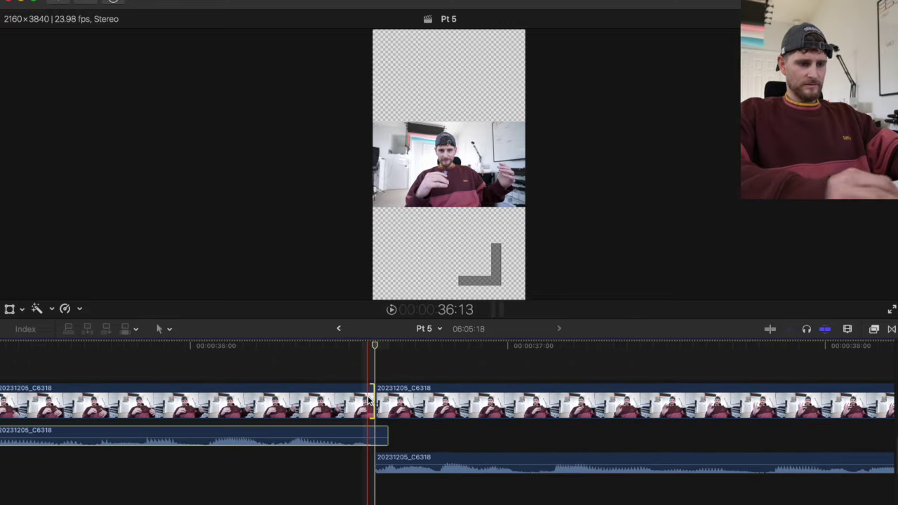
# Step: Shorten the video end of the segment before the 40-second cut to about 40:17, keeping its audio overlapping
pyautogui.hscroll(11, 368, 400)
pyautogui.click(545, 358)
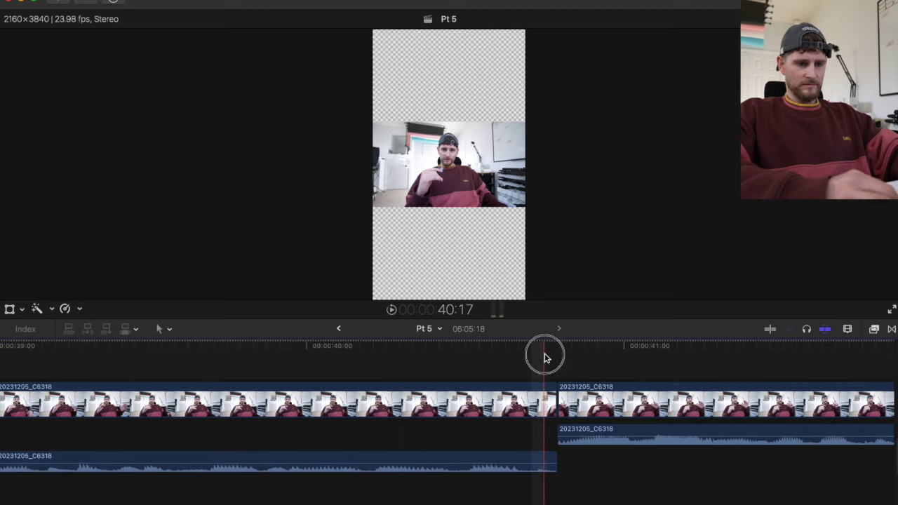
pyautogui.press('Right')
pyautogui.press('Right')
pyautogui.moveTo(558, 403); pyautogui.dragTo(545, 398)
# Step: Shorten the video end of the segment before the 43-second cut to about 43:17, keeping its audio overlapping
pyautogui.hscroll(2, 545, 398)
pyautogui.hscroll(11, 544, 397)
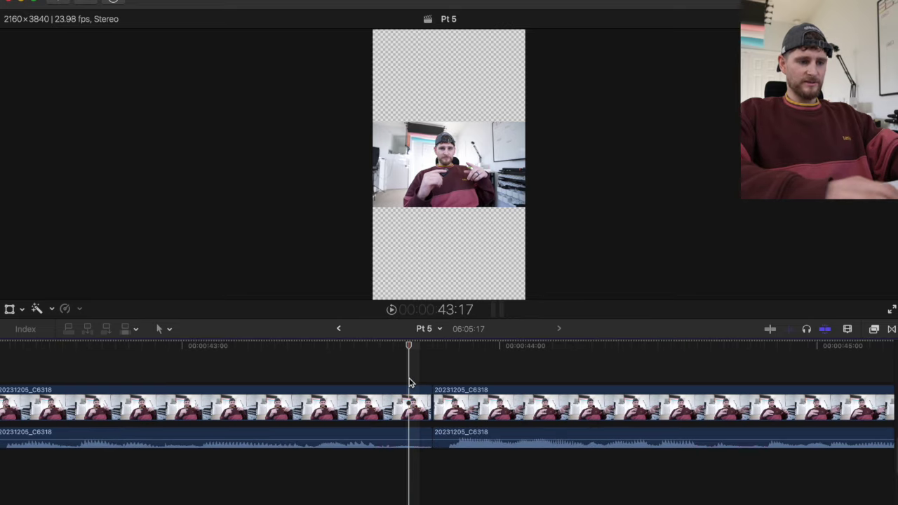
pyautogui.moveTo(432, 407)
pyautogui.mouseDown()
pyautogui.moveTo(405, 402)
pyautogui.moveTo(421, 414)
pyautogui.mouseUp()
pyautogui.press('Right')
pyautogui.hscroll(7, 421, 414)
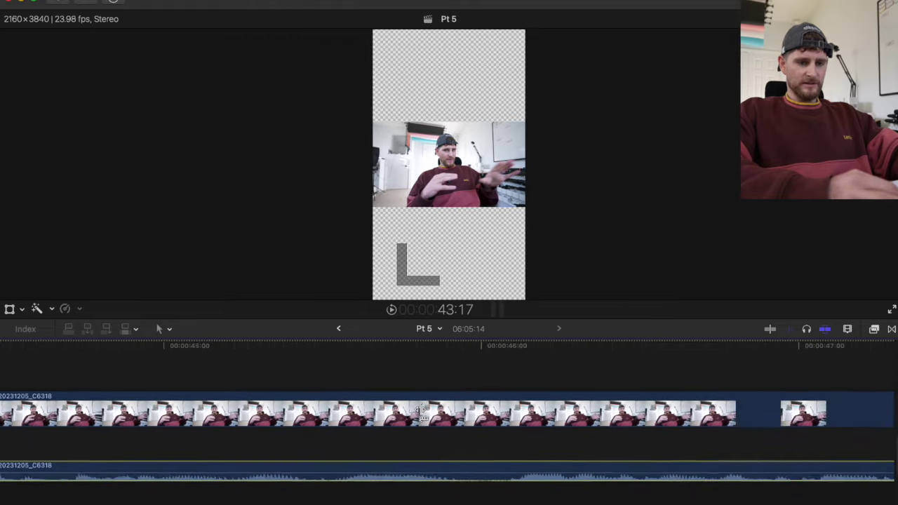
# Step: Shorten the video end of the segment before the 50-second cut to about 49:22, keeping its audio overlapping
pyautogui.hscroll(15, 421, 414)
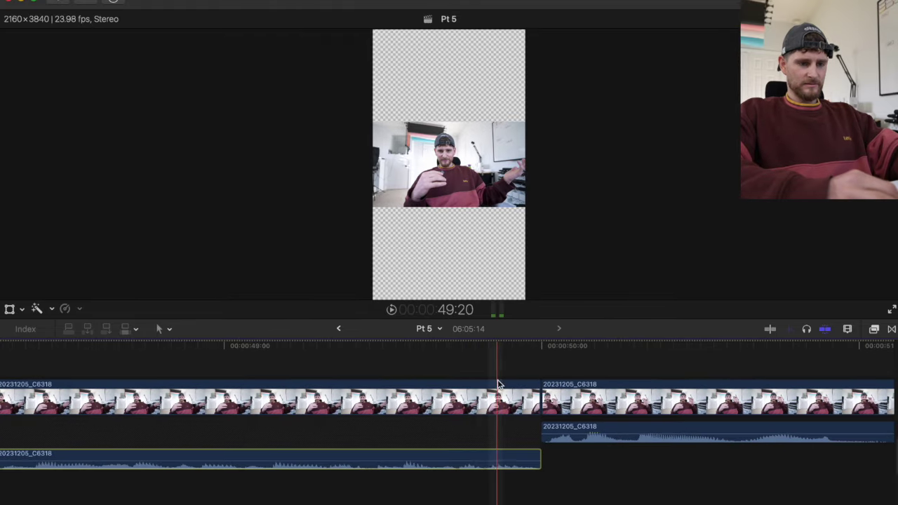
pyautogui.click(520, 362)
pyautogui.press('Right')
pyautogui.moveTo(538, 399); pyautogui.dragTo(526, 398)
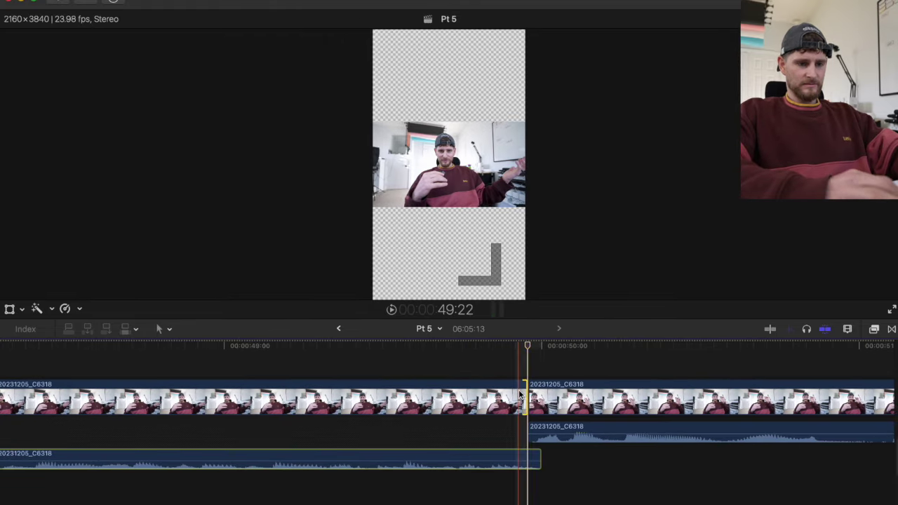
# Step: Shorten the video end of the segment before the 53-second cut to about 52:17, keeping its audio overlapping
pyautogui.hscroll(6, 521, 394)
pyautogui.hscroll(8, 519, 394)
pyautogui.click(457, 382)
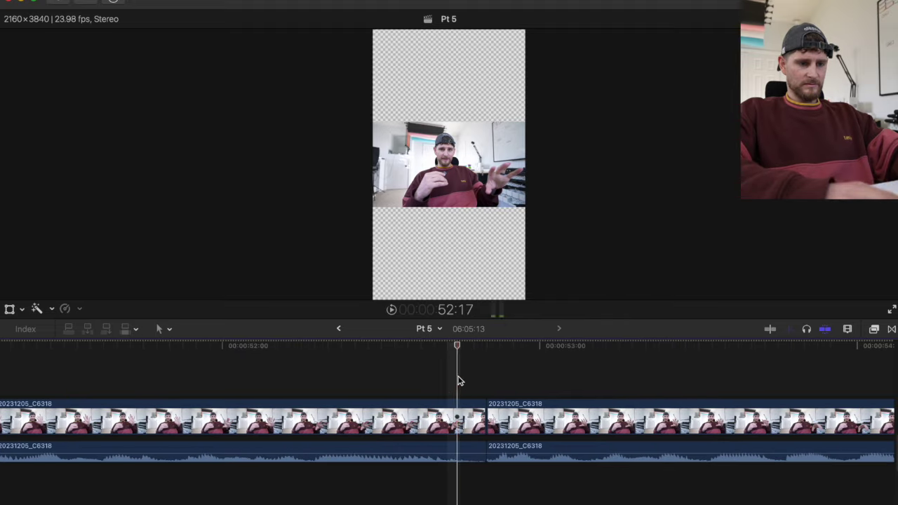
pyautogui.moveTo(484, 418); pyautogui.dragTo(455, 416)
# Step: Trim the last 20231205_C6318 segment's video end and 20231205_C6319's video start to meet at about 56:14, with overlapping audio
pyautogui.hscroll(8, 454, 417)
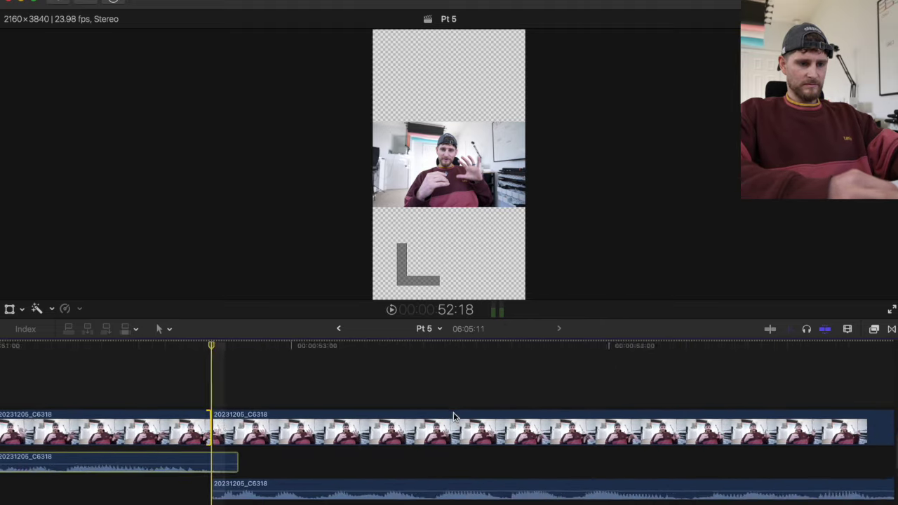
pyautogui.hscroll(15, 453, 416)
pyautogui.click(290, 385)
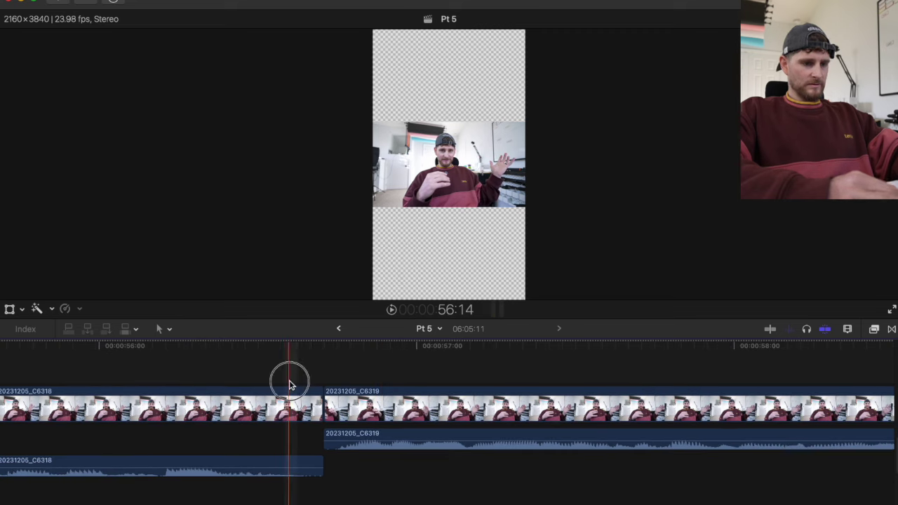
pyautogui.moveTo(323, 405); pyautogui.dragTo(280, 410)
pyautogui.hscroll(2, 278, 410)
pyautogui.press('Right')
pyautogui.moveTo(268, 398); pyautogui.dragTo(277, 396)
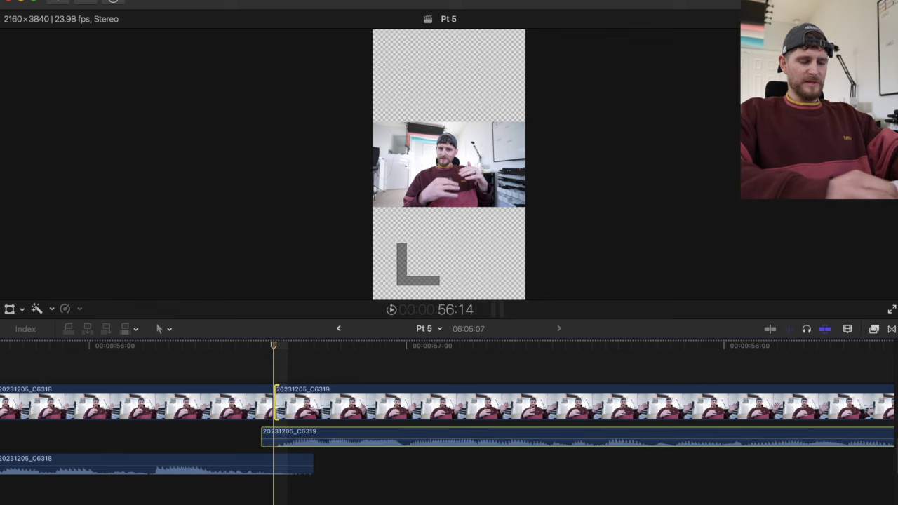
# Step: Review the tightened talking segments from the end of the last clip back to the start of the timeline
pyautogui.hscroll(10, 277, 394)
pyautogui.hscroll(20, 277, 395)
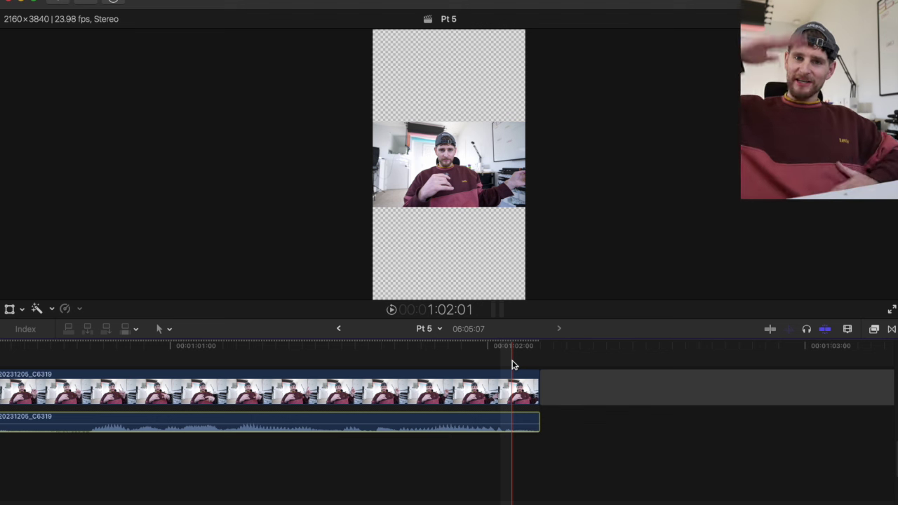
pyautogui.press('super+minus')
pyautogui.press('super+minus')
pyautogui.press('super+minus')
pyautogui.press('super+minus')
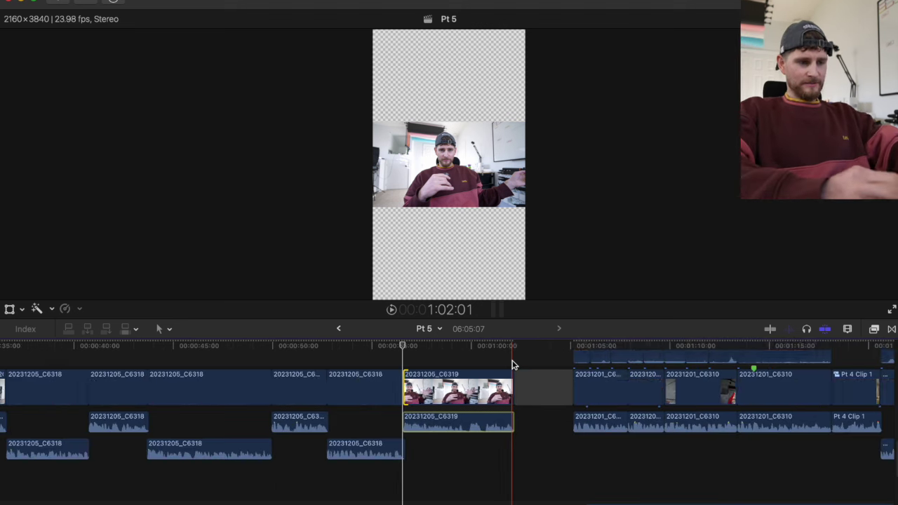
pyautogui.hscroll(-8, 512, 365)
pyautogui.hscroll(-10, 512, 364)
pyautogui.scroll(5, 507, 365)
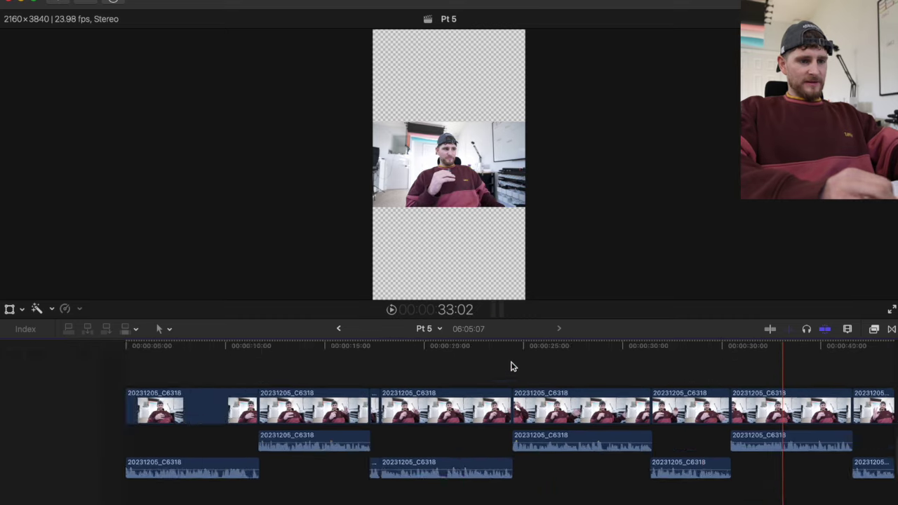
pyautogui.scroll(-5, 2, 376)
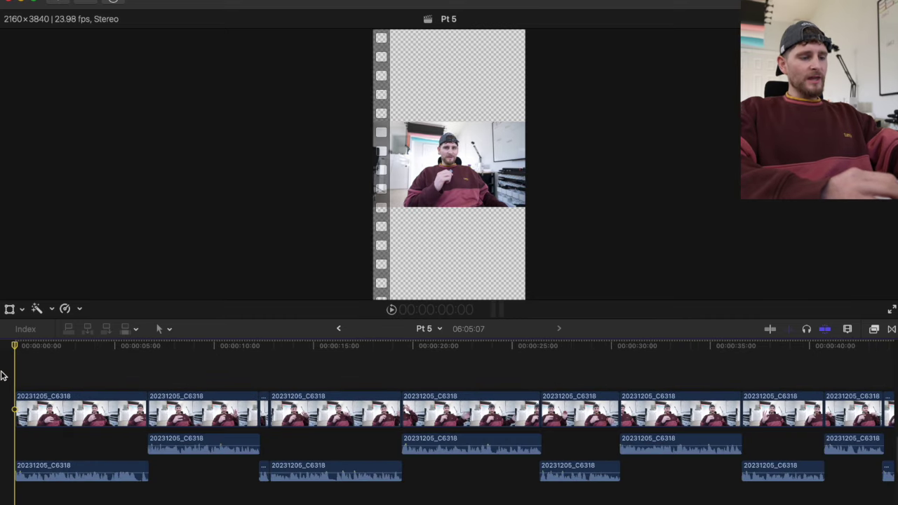
# Step: Switch to Notion and read the script stages in the Organisation table to plan the supporting shots
pyautogui.press('super+Tab')
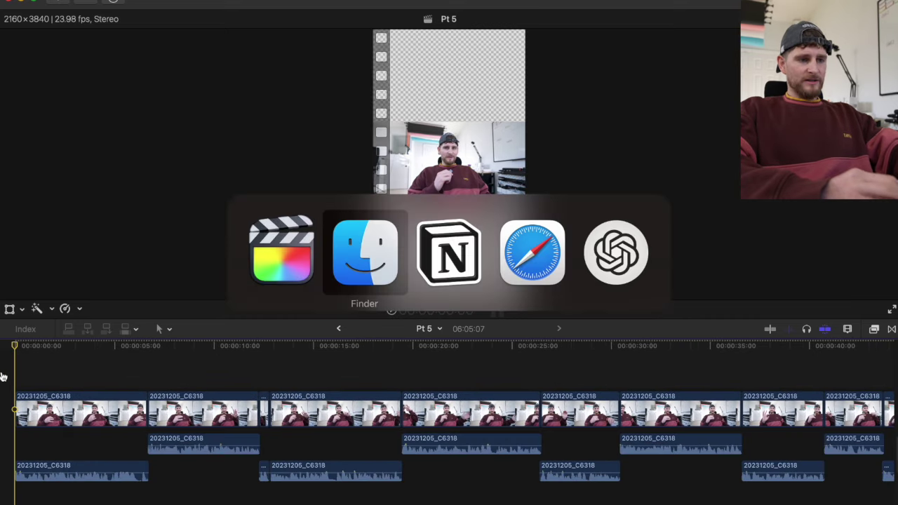
pyautogui.press('super+Tab')
pyautogui.scroll(10, 405, 360)
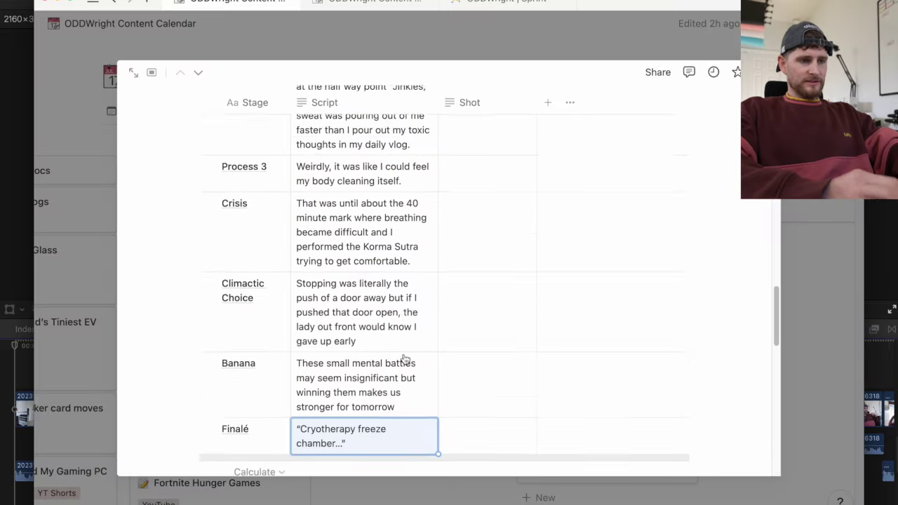
pyautogui.scroll(3, 405, 360)
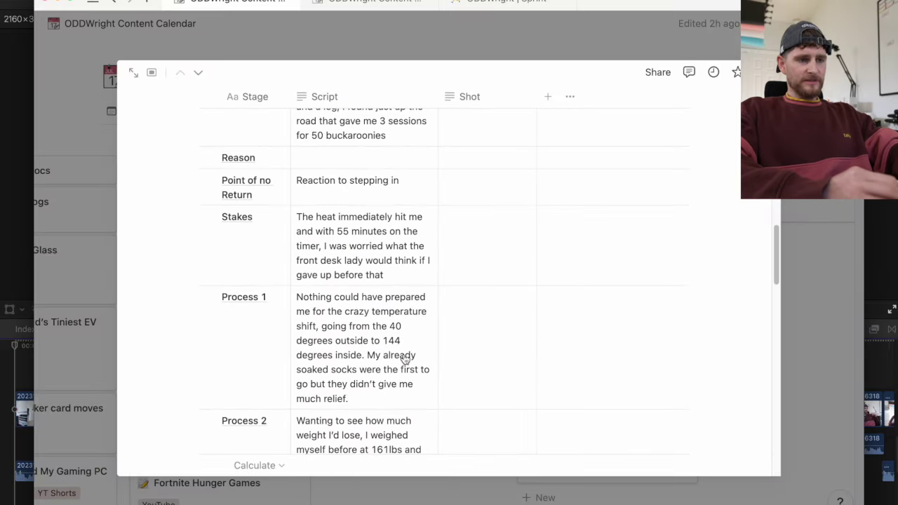
pyautogui.scroll(4, 406, 360)
pyautogui.scroll(-4, 406, 360)
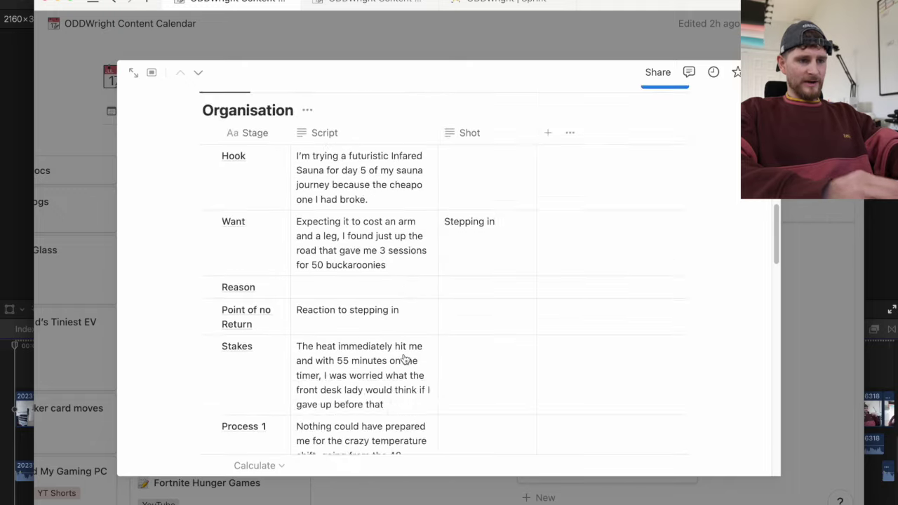
pyautogui.scroll(-1, 405, 359)
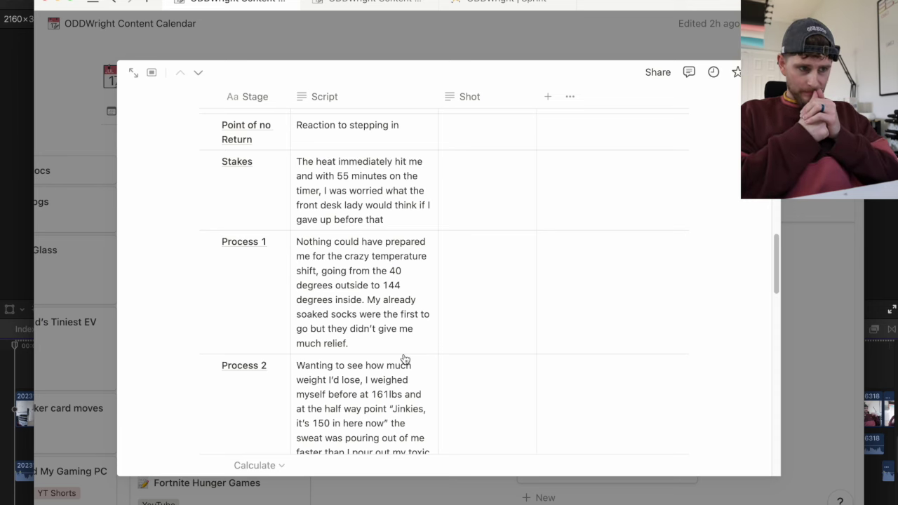
pyautogui.scroll(-3, 403, 359)
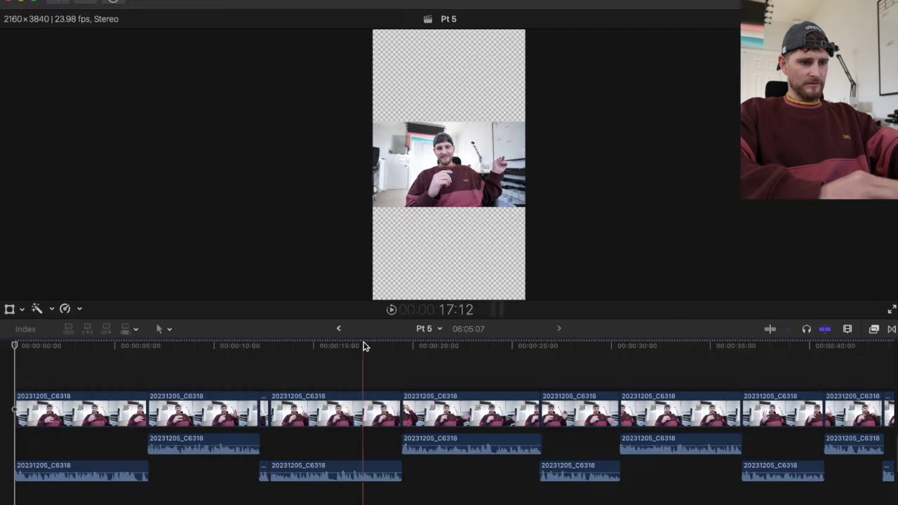
# Step: Return to the edit, play it from 17:12 to about 33:04, and open Pt 5's iPhone footage folder in Finder
pyautogui.press('space')
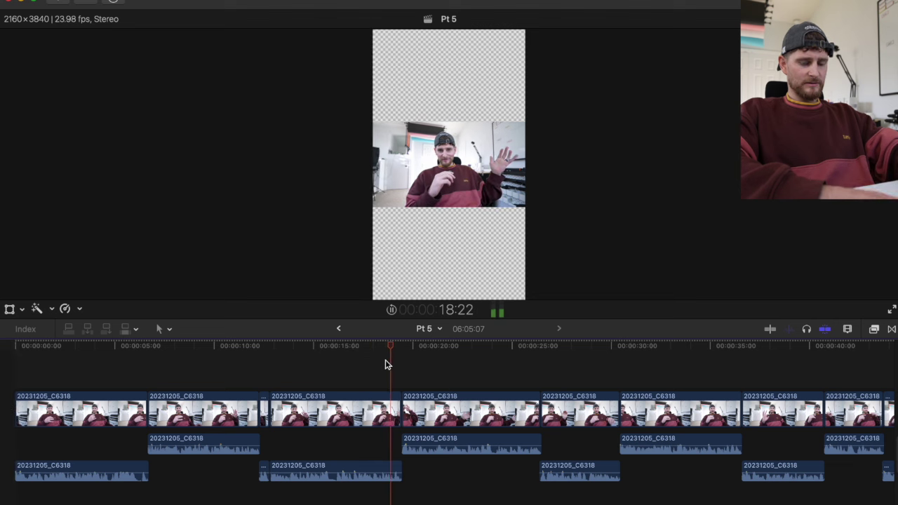
pyautogui.hscroll(5, 444, 375)
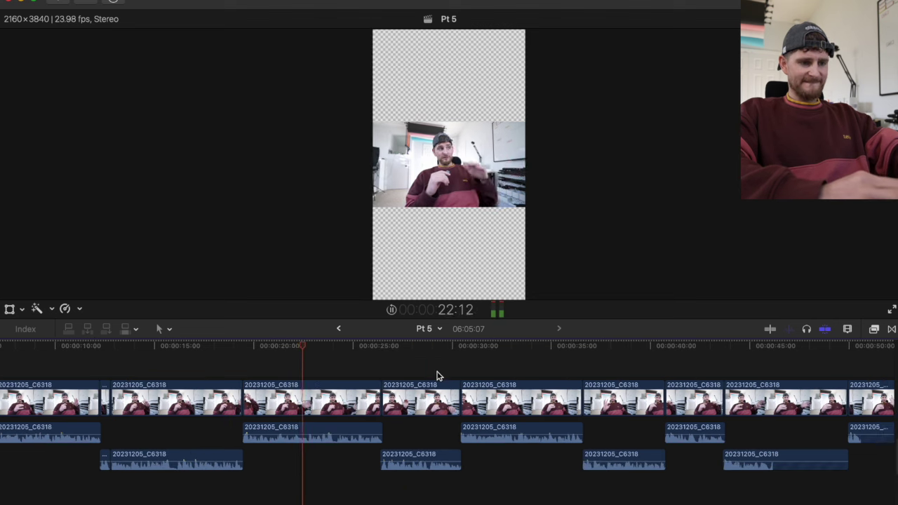
pyautogui.hscroll(6, 383, 371)
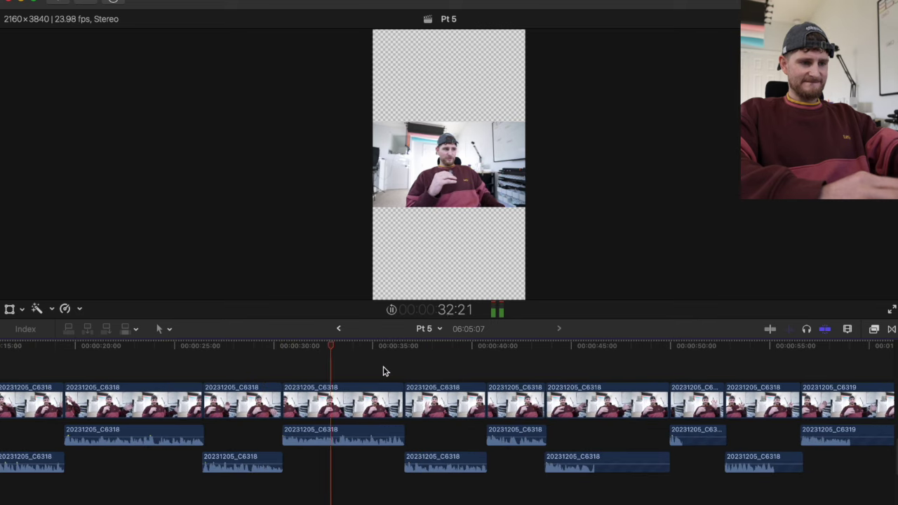
pyautogui.click(341, 368)
pyautogui.press('super+Tab')
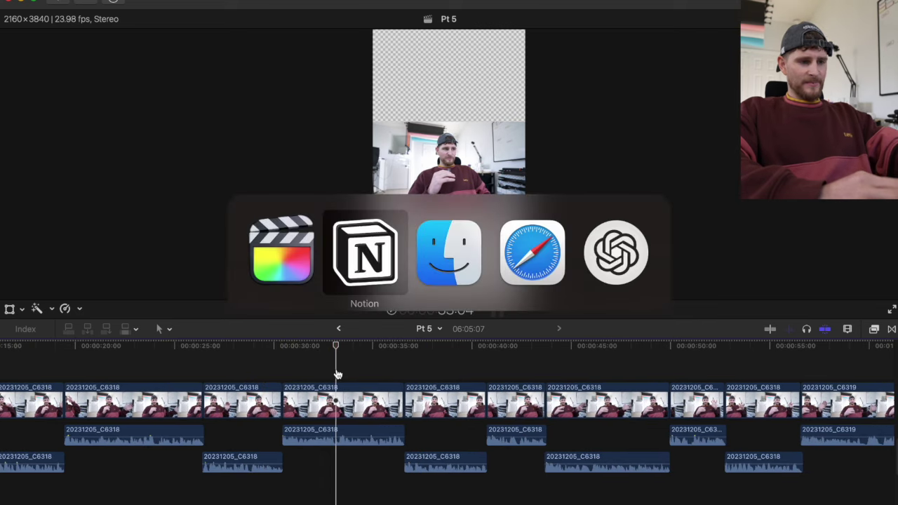
pyautogui.press('super+Tab')
pyautogui.press('super+Tab')
pyautogui.press('super+Tab')
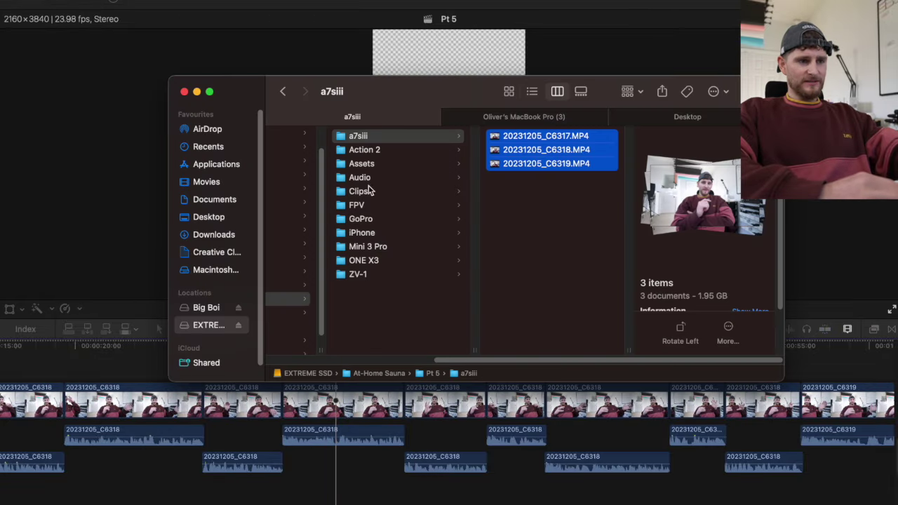
pyautogui.click(363, 232)
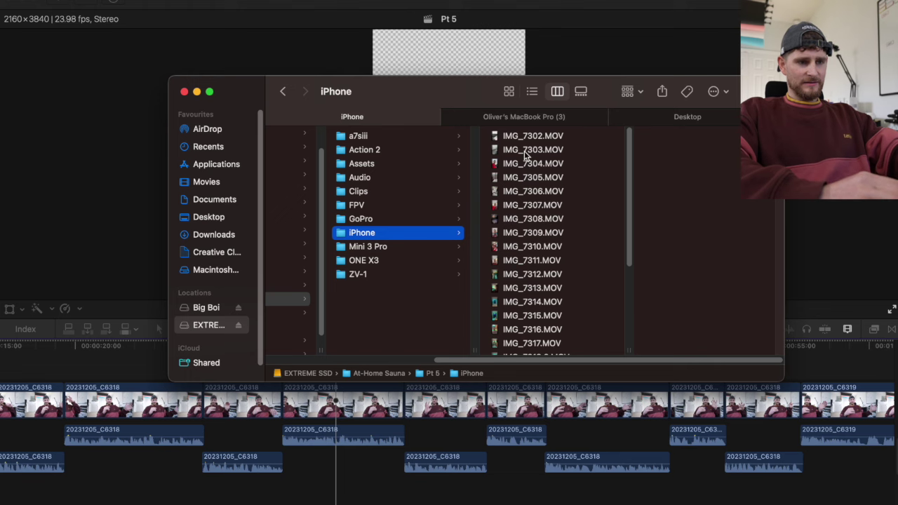
# Step: Return to Final Cut Pro and add a to-do marker named "Socks on" at 32:14 on the main clip
pyautogui.click(313, 503)
pyautogui.click(325, 365)
pyautogui.hotkey('alt', 'm')
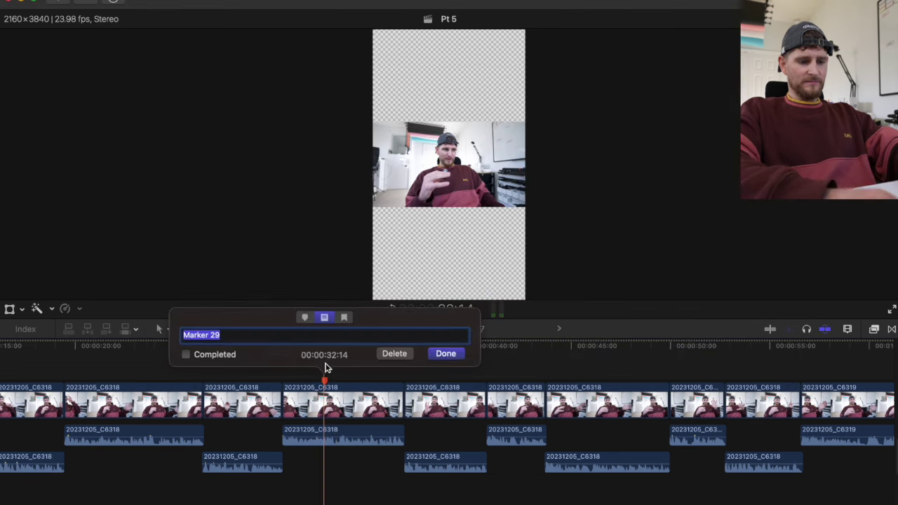
pyautogui.write('Socks o')
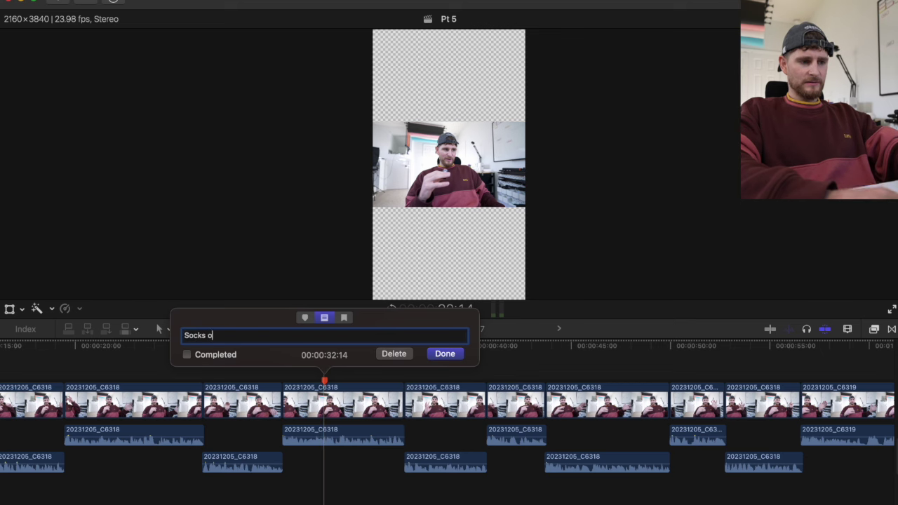
pyautogui.write('n')
pyautogui.press('Return')
pyautogui.press('space')
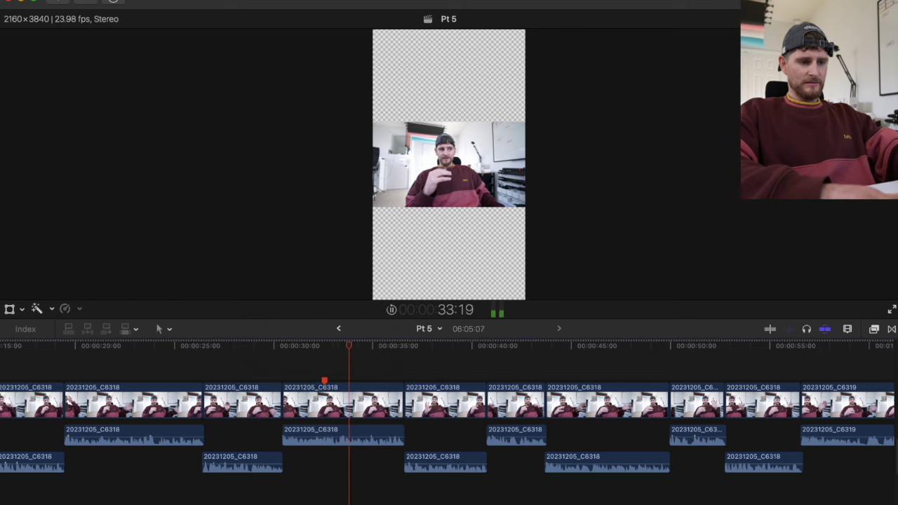
pyautogui.press('super+Tab')
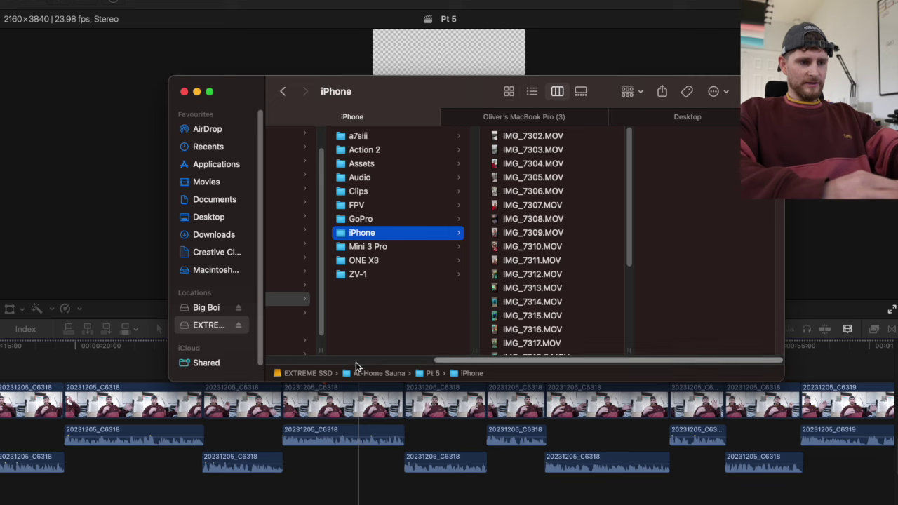
pyautogui.press('super+Tab')
pyautogui.hotkey('ctrl', ';')
pyautogui.press('super+Tab')
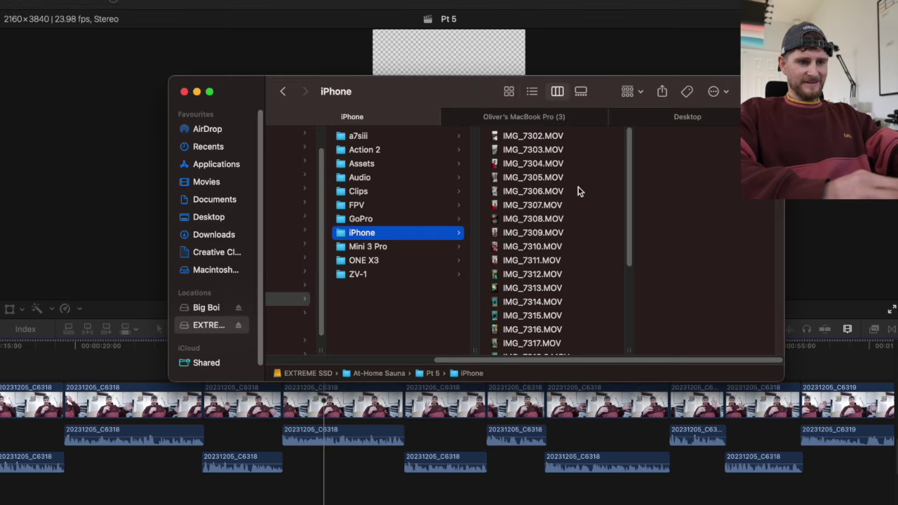
# Step: Preview the iPhone clips and add IMG_7302.MOV to the timeline above the main clip near the "Socks on" marker
pyautogui.click(546, 191)
pyautogui.press('Down')
pyautogui.press('Down')
pyautogui.press('Up')
pyautogui.press('Up')
pyautogui.press('Up')
pyautogui.press('Up')
pyautogui.press('Up')
pyautogui.press('Up')
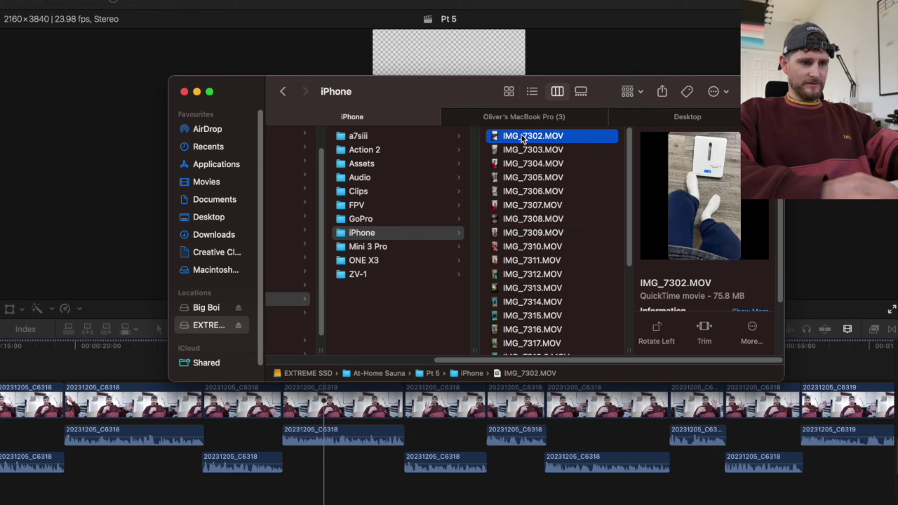
pyautogui.moveTo(489, 82); pyautogui.dragTo(475, 21)
pyautogui.moveTo(530, 75); pyautogui.dragTo(337, 354)
# Step: Split IMG_7302, delete its opening part, and move the remainder earlier to start at about 31:22
pyautogui.press('super+b')
pyautogui.click(325, 436)
pyautogui.press('Delete')
pyautogui.click(362, 445)
pyautogui.moveTo(363, 447); pyautogui.dragTo(330, 446)
# Step: Play into IMG_7302, split it at about 33:22, and delete the part after the split
pyautogui.click(294, 399)
pyautogui.press('space')
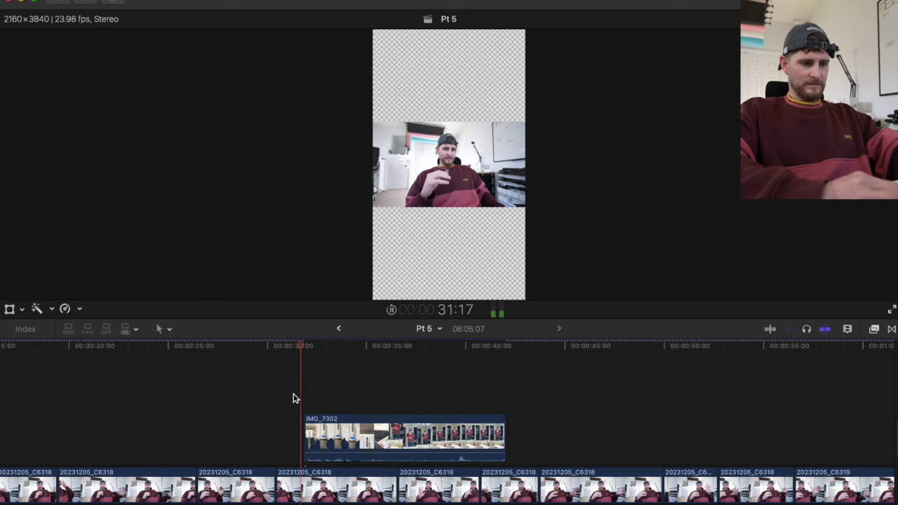
pyautogui.press('space')
pyautogui.press('super+b')
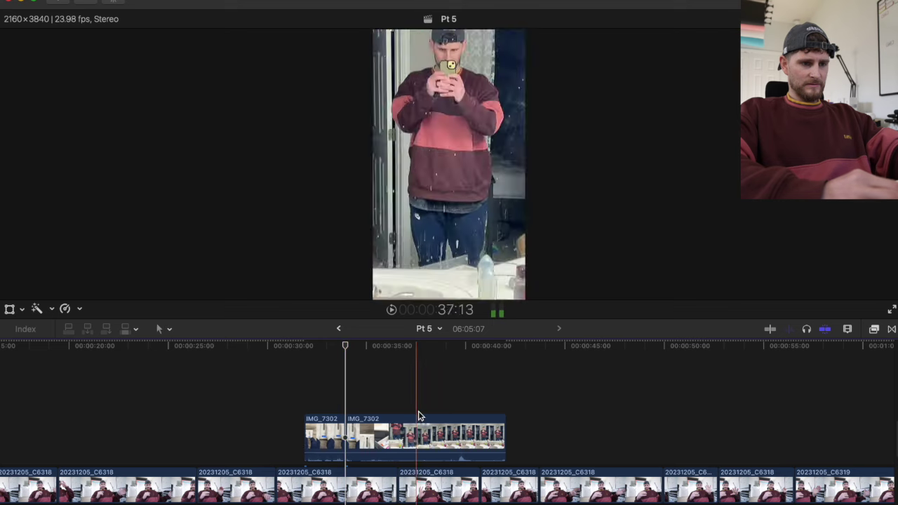
pyautogui.click(441, 420)
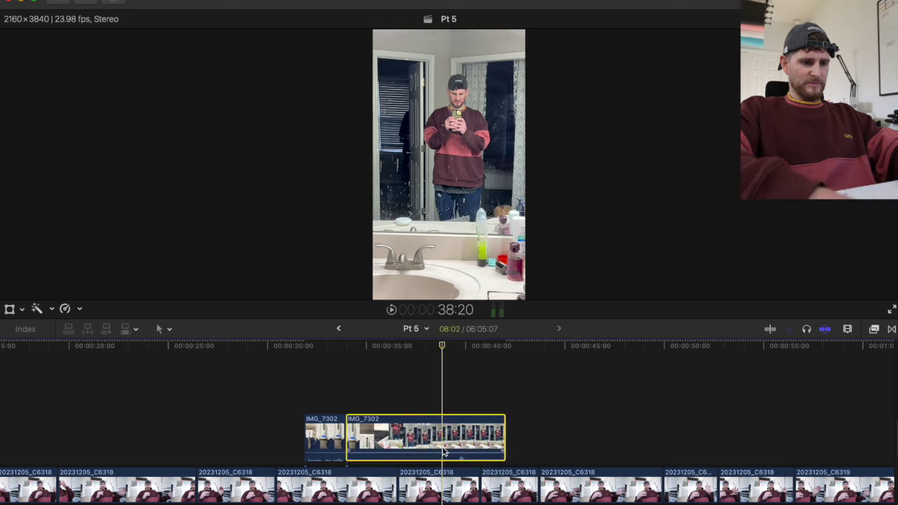
pyautogui.press('Delete')
# Step: Extend the end of IMG_7302 to the main-clip cut at about 36:14 and play on past it
pyautogui.press('space')
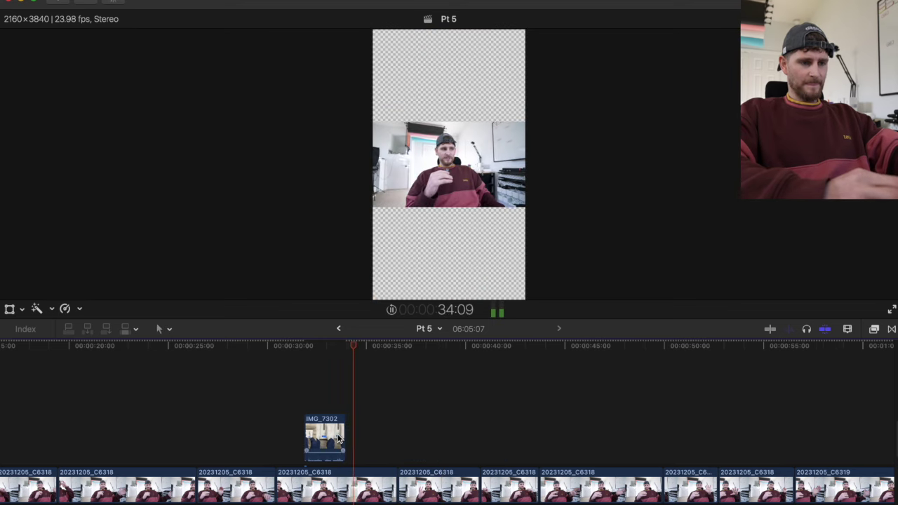
pyautogui.hotkey('ctrl', 's')
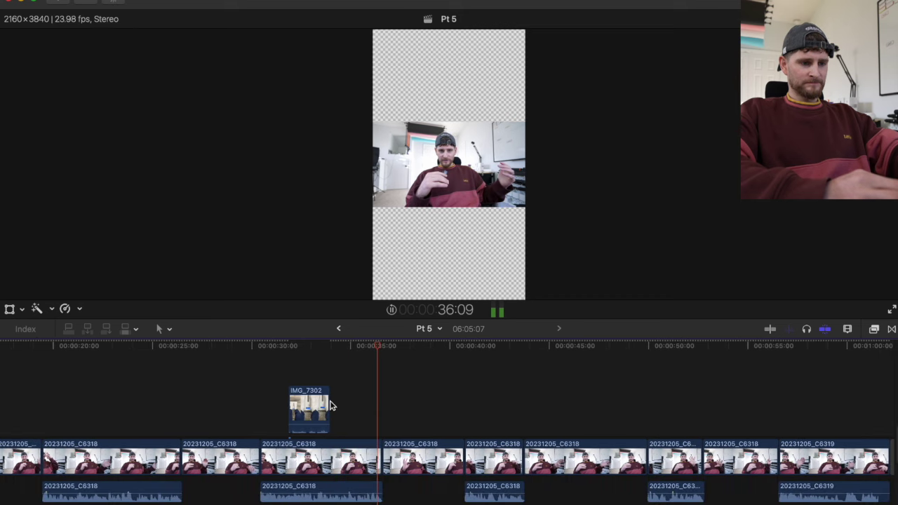
pyautogui.moveTo(330, 403); pyautogui.dragTo(380, 404)
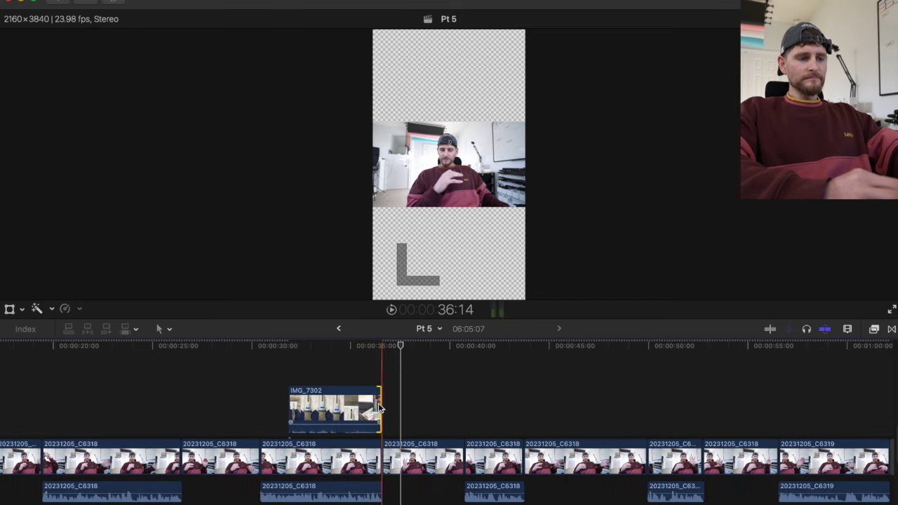
pyautogui.press('space')
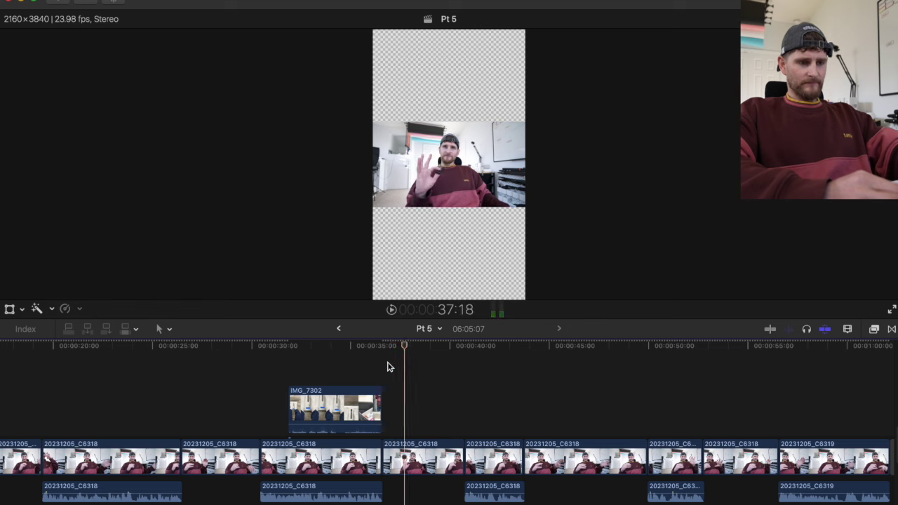
# Step: Check the Process 2 script text in Notion, then set the Final Cut Pro playhead at the end of IMG_7302, about 36:14
pyautogui.press('super+shift+r')
pyautogui.press('super+Tab')
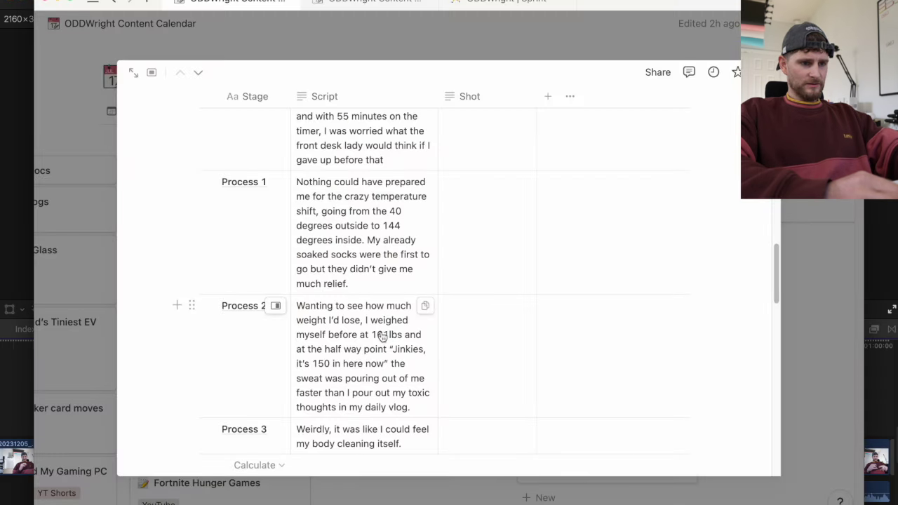
pyautogui.press('super+Tab')
pyautogui.press('super+Tab')
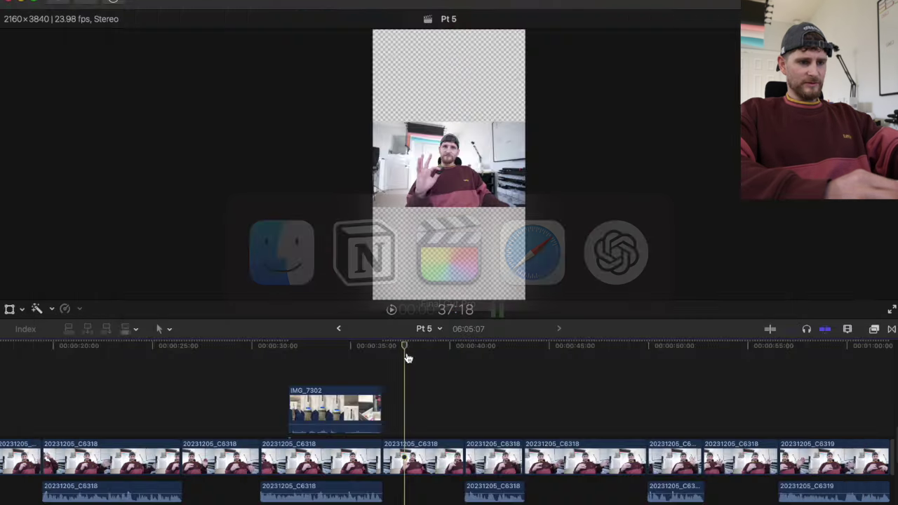
pyautogui.click(382, 358)
# Step: Look through the iPhone folder in Finder for a matching sauna shot, previewing IMG_7314.MOV through IMG_7317.MOV
pyautogui.press('super+Tab')
pyautogui.press('super+Tab')
pyautogui.press('super+shift+Tab')
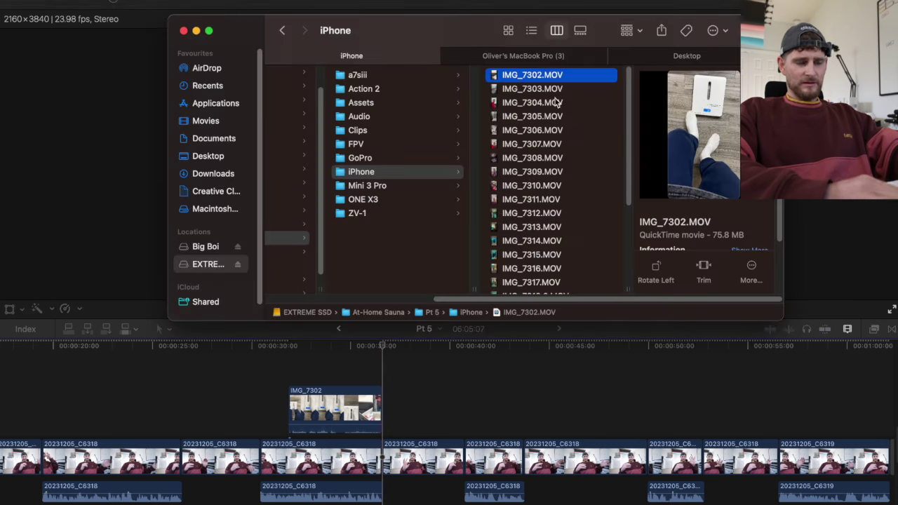
pyautogui.scroll(-2, 547, 112)
pyautogui.click(527, 127)
pyautogui.press('Down')
pyautogui.press('Down')
pyautogui.press('Down')
pyautogui.press('Down')
pyautogui.press('Down')
pyautogui.press('Down')
pyautogui.press('Down')
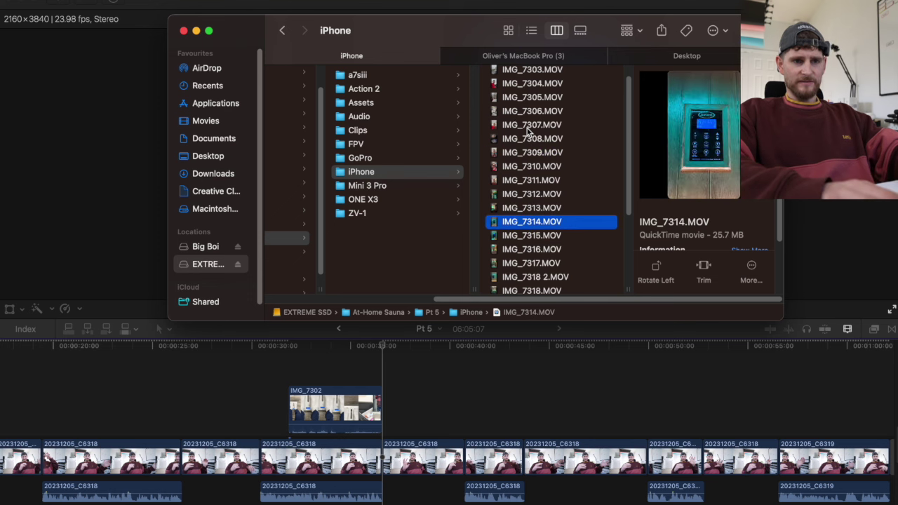
pyautogui.press('space')
pyautogui.press('Down')
pyautogui.press('Down')
pyautogui.press('Down')
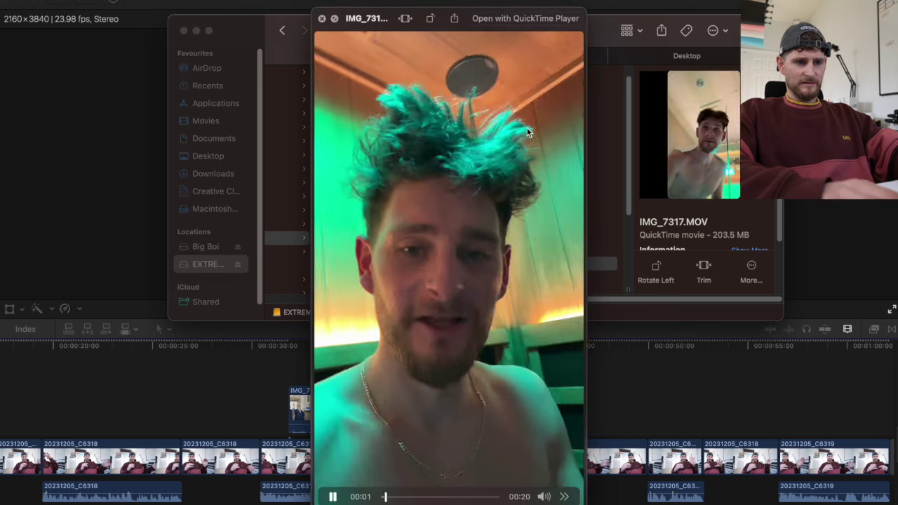
# Step: Choose IMG_7315.MOV and insert it into the main storyline at the cut at about 36:14
pyautogui.press('Up')
pyautogui.press('Up')
pyautogui.press('space')
pyautogui.moveTo(531, 235); pyautogui.dragTo(389, 456)
# Step: Play the start of IMG_7315 and split off its opening piece, about one second long
pyautogui.click(397, 438)
pyautogui.click(410, 414)
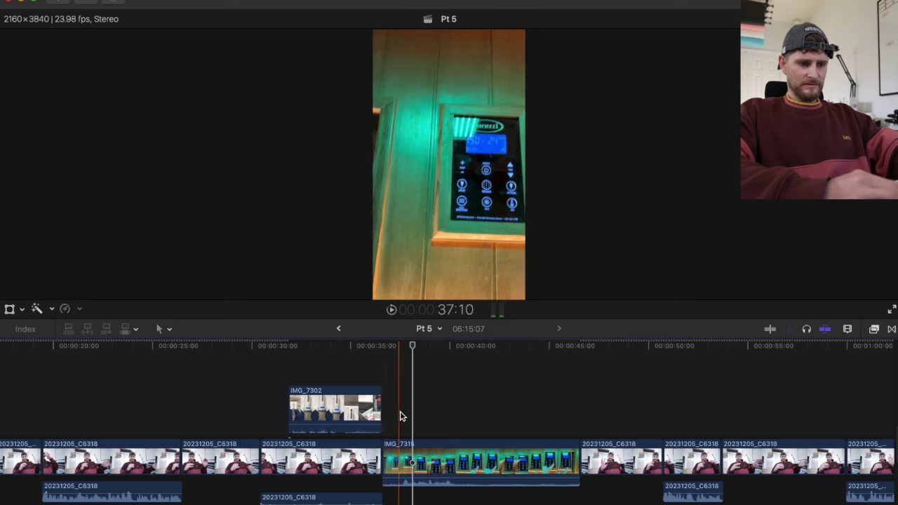
pyautogui.press('space')
pyautogui.click(386, 459)
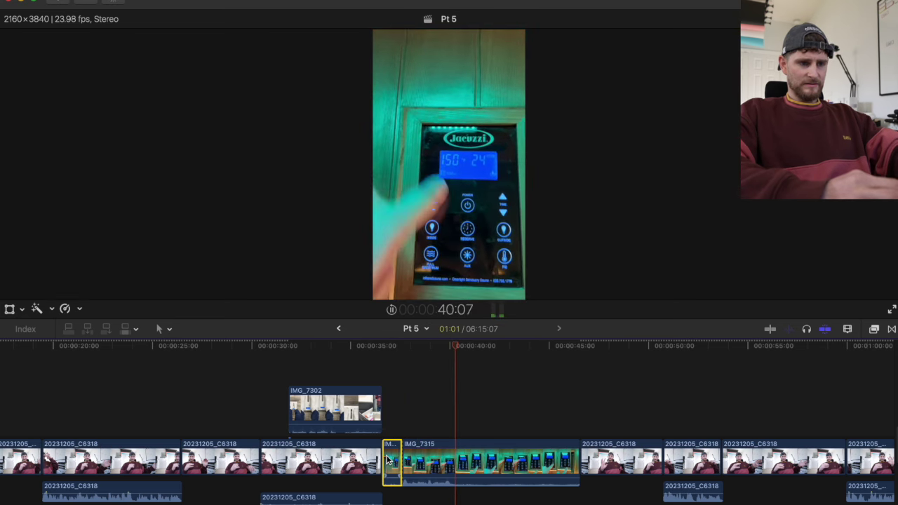
# Step: Split IMG_7315 at about 40:07 and delete the part after the split
pyautogui.press('space')
pyautogui.press('super+b')
pyautogui.click(503, 466)
pyautogui.press('BackSpace')
# Step: Move the opening IMG_7315 piece above the main clip to start at about 35:13, and trim IMG_7302 to end there
pyautogui.moveTo(390, 459); pyautogui.dragTo(370, 412)
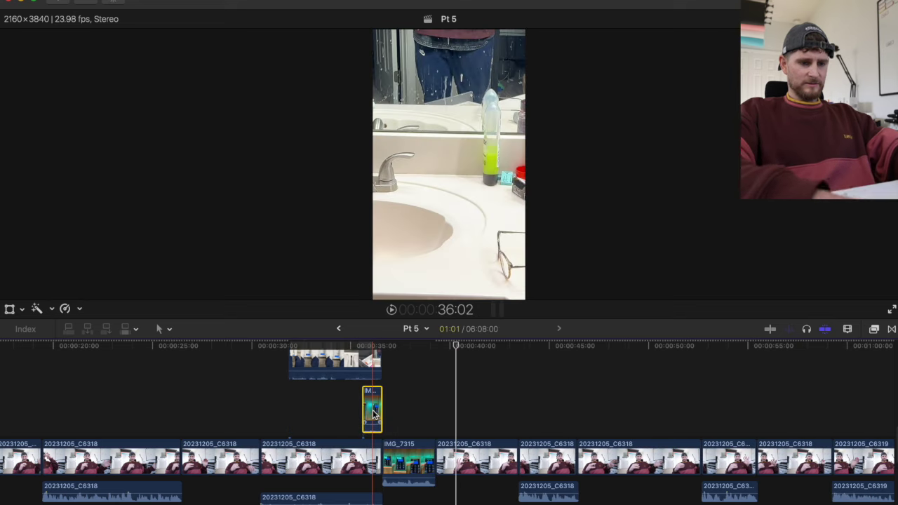
pyautogui.press('super+equal')
pyautogui.scroll(3, 379, 416)
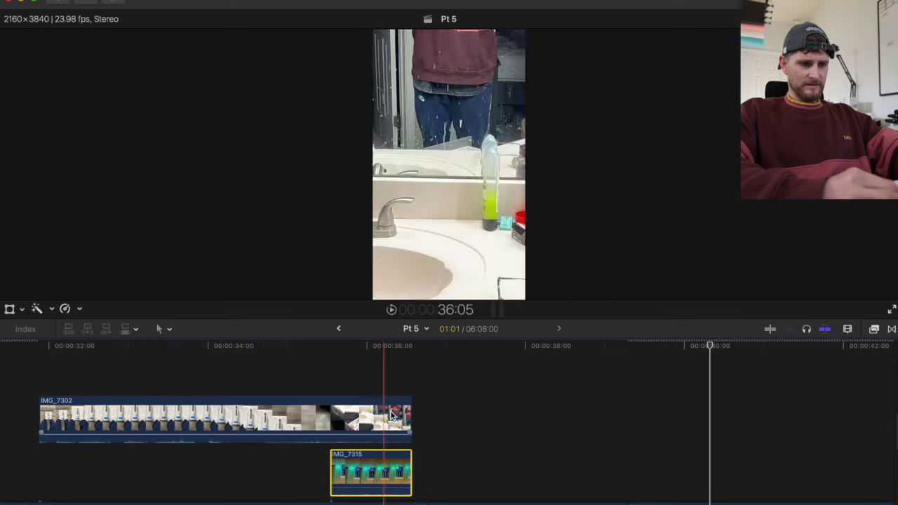
pyautogui.moveTo(410, 419); pyautogui.dragTo(331, 419)
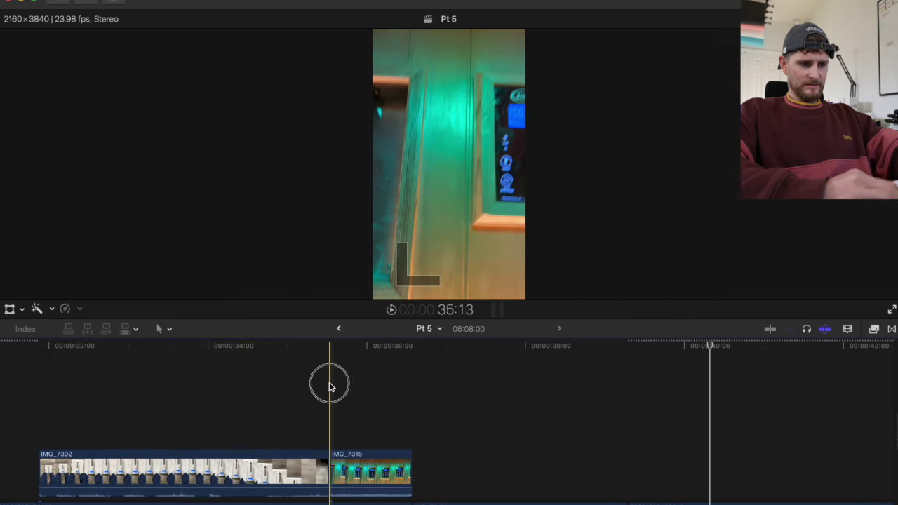
# Step: Switch to Notion and read the script rows from Want through Crisis
pyautogui.press('super+minus')
pyautogui.press('super+minus')
pyautogui.scroll(-3, 328, 386)
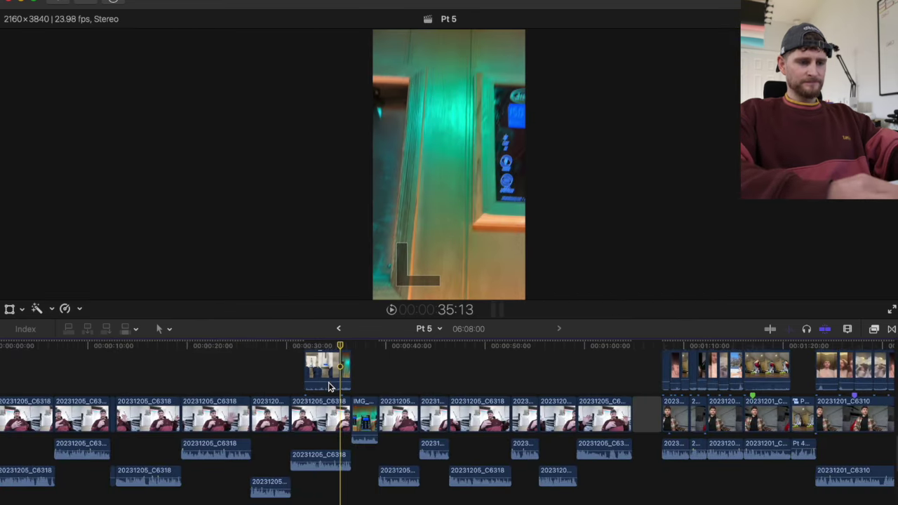
pyautogui.press('super+Tab')
pyautogui.press('super+Tab')
pyautogui.press('super+Tab')
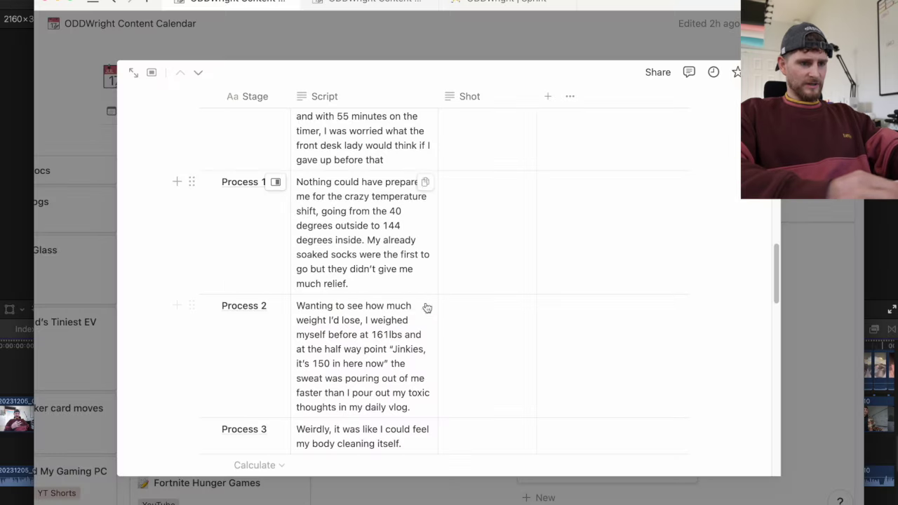
pyautogui.scroll(-1, 403, 330)
pyautogui.scroll(-3, 403, 329)
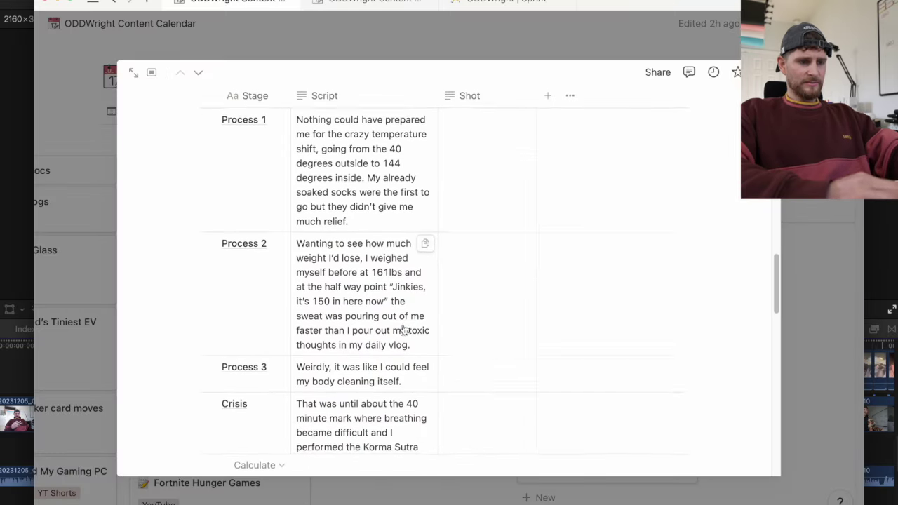
pyautogui.scroll(5, 404, 330)
pyautogui.scroll(2, 404, 330)
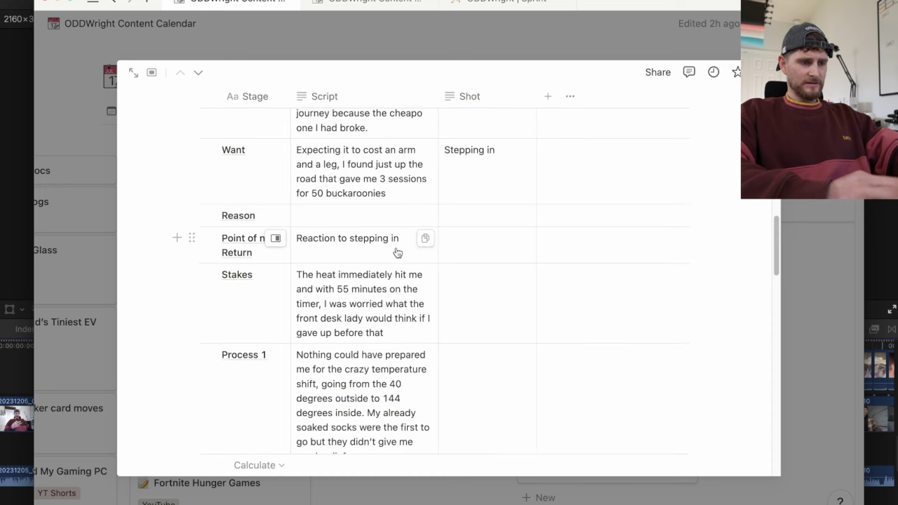
# Step: Return to Final Cut Pro, play the talking footage around the cut at about 12:07, and compare it with the script
pyautogui.press('super+Tab')
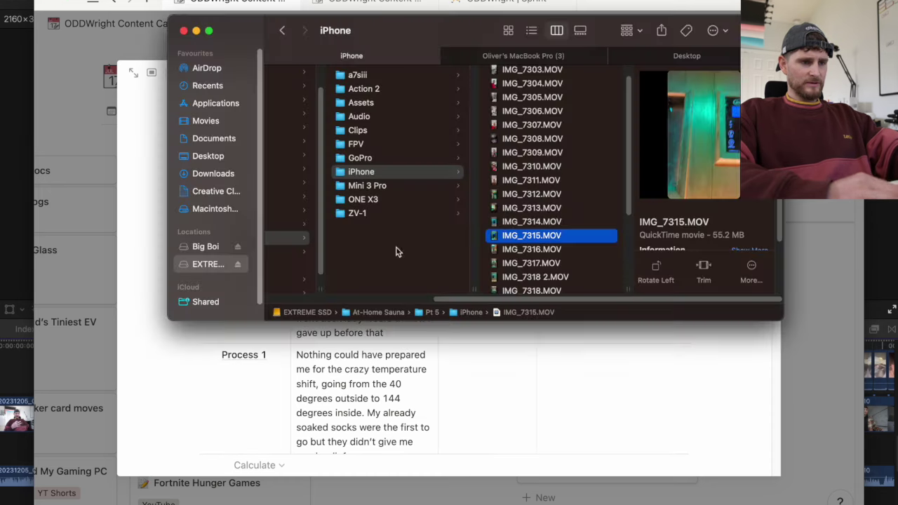
pyautogui.press('super+Tab')
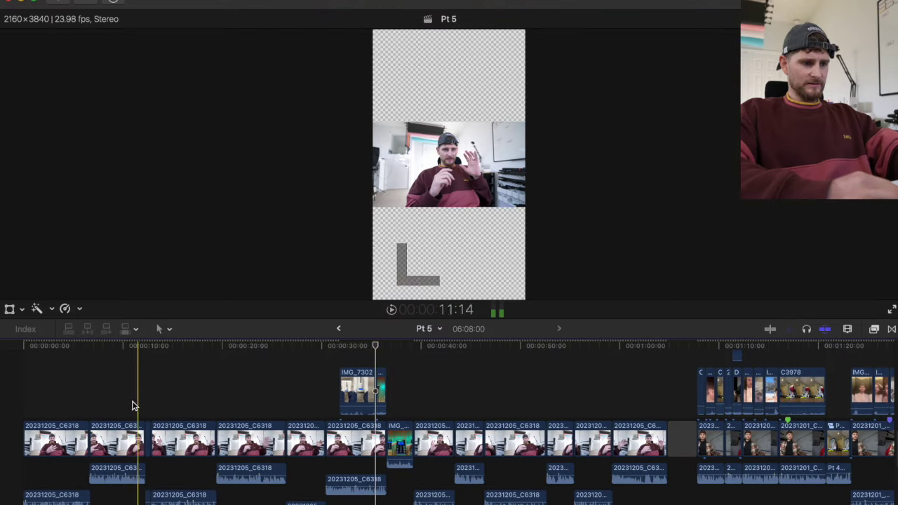
pyautogui.press('space')
pyautogui.click(131, 407)
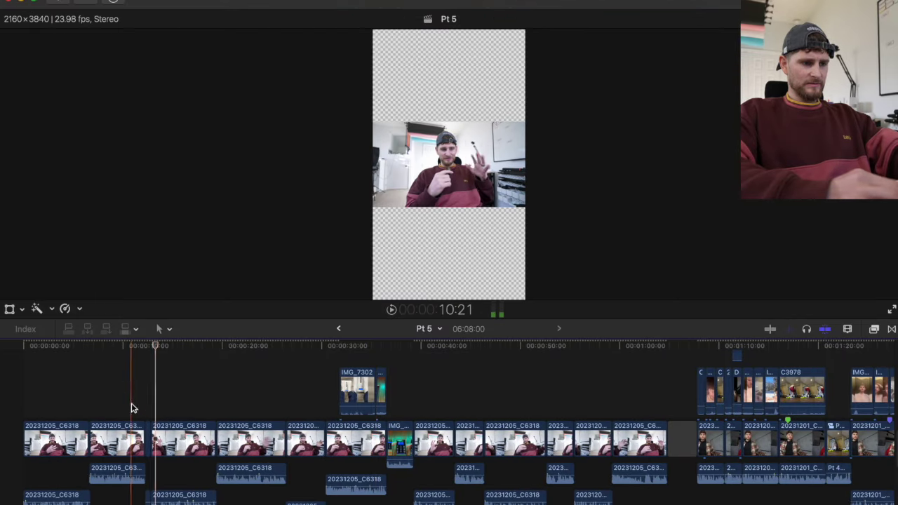
pyautogui.click(145, 406)
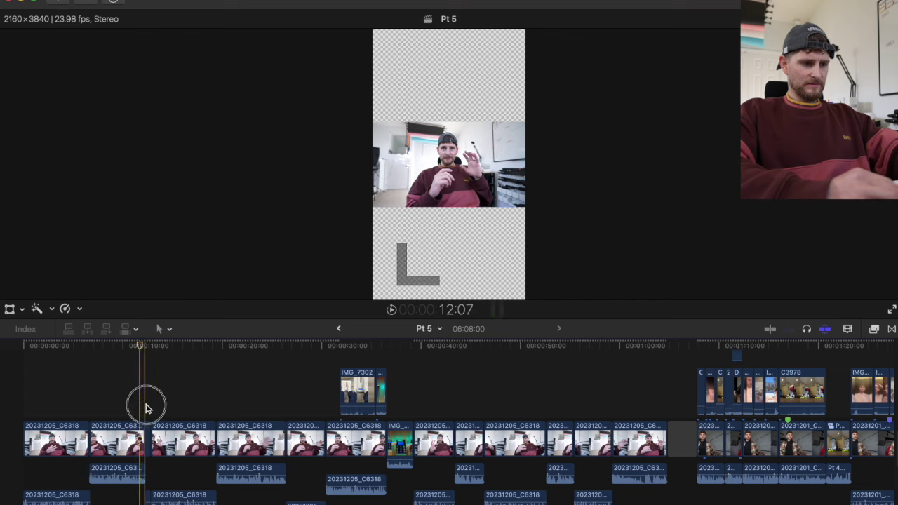
pyautogui.press('super+Tab')
pyautogui.press('super+Tab')
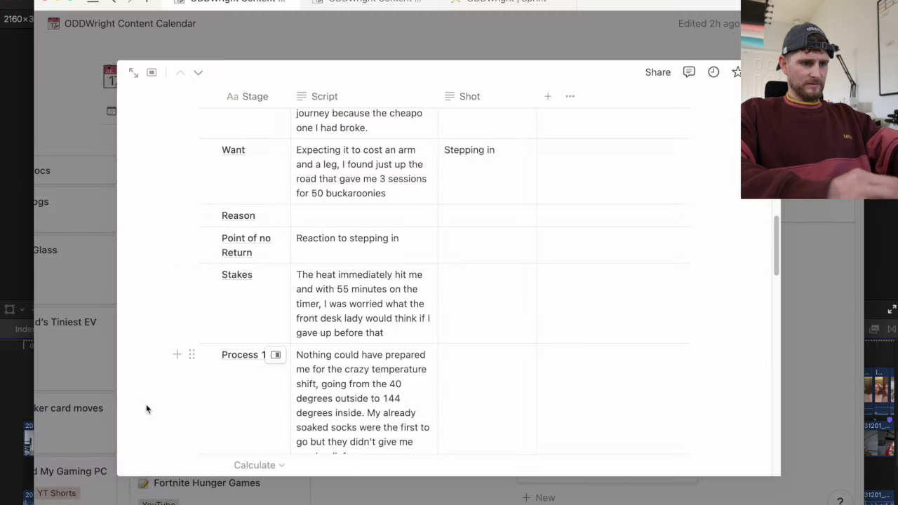
pyautogui.press('super+Tab')
pyautogui.press('super+Tab')
pyautogui.press('super+Tab')
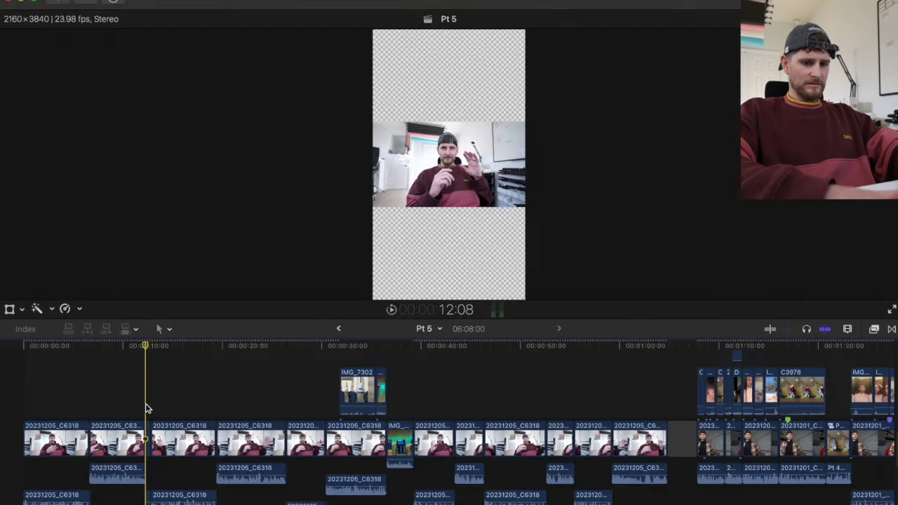
# Step: Insert a gap at the 12:07 cut in the main storyline and shorten it to about 20 frames
pyautogui.press('super+equal')
pyautogui.click(139, 405)
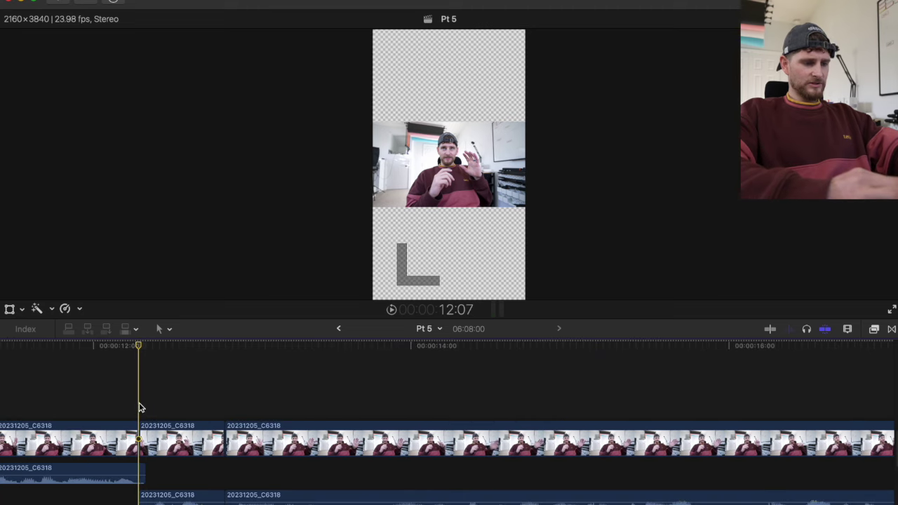
pyautogui.hotkey('alt', 'w')
pyautogui.press('b')
pyautogui.click(274, 437)
pyautogui.press('a')
pyautogui.click(350, 440)
pyautogui.press('Delete')
pyautogui.click(187, 411)
pyautogui.press('super+minus')
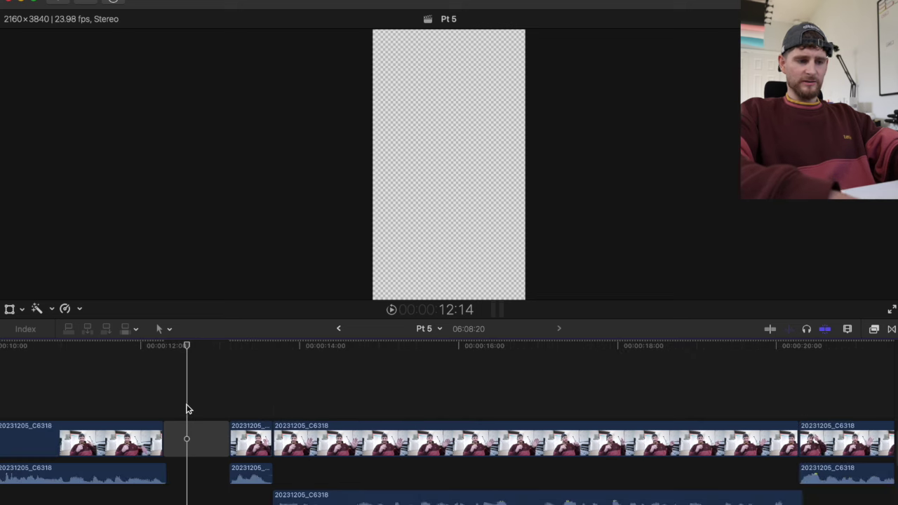
# Step: Browse the iPhone clips in Finder from IMG_7329.MOV back to IMG_7318 2.MOV for footage that fits the gap
pyautogui.press('super+minus')
pyautogui.hscroll(3, 186, 408)
pyautogui.press('super+Tab')
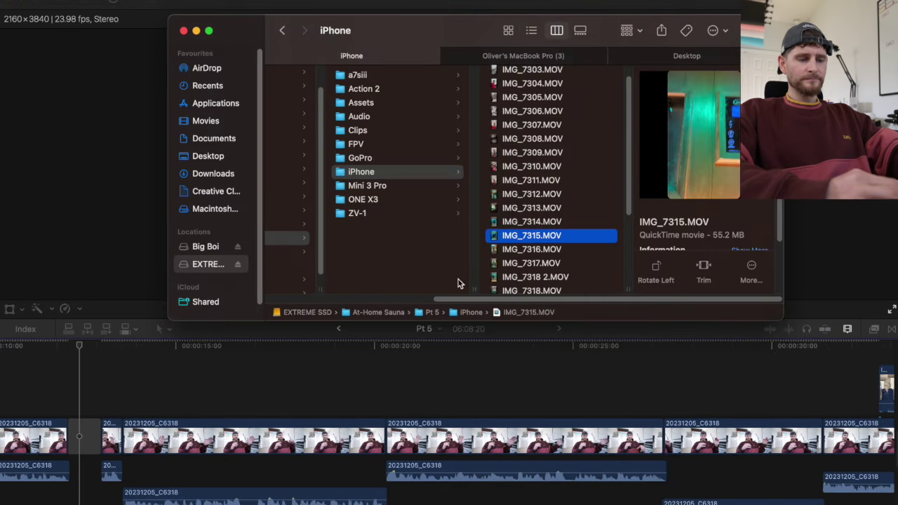
pyautogui.scroll(-5, 569, 256)
pyautogui.click(524, 268)
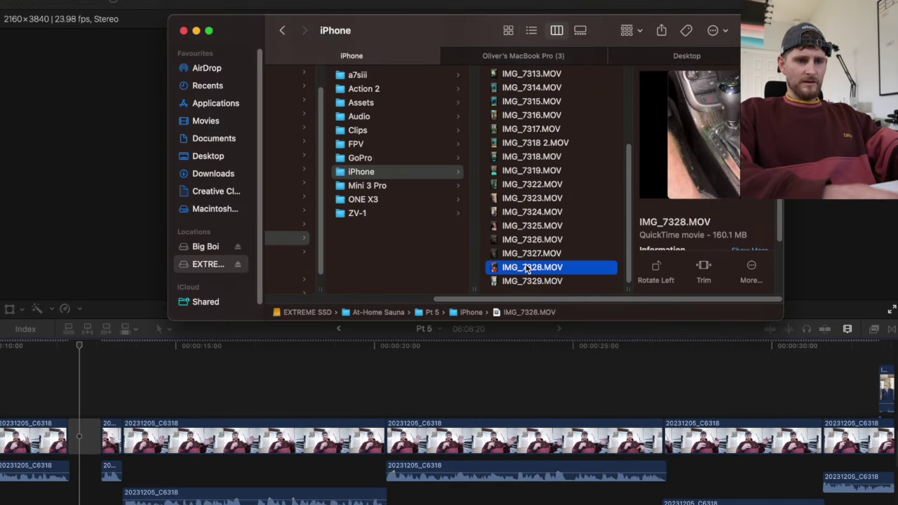
pyautogui.press('Down')
pyautogui.press('Up')
pyautogui.press('Up')
pyautogui.press('Up')
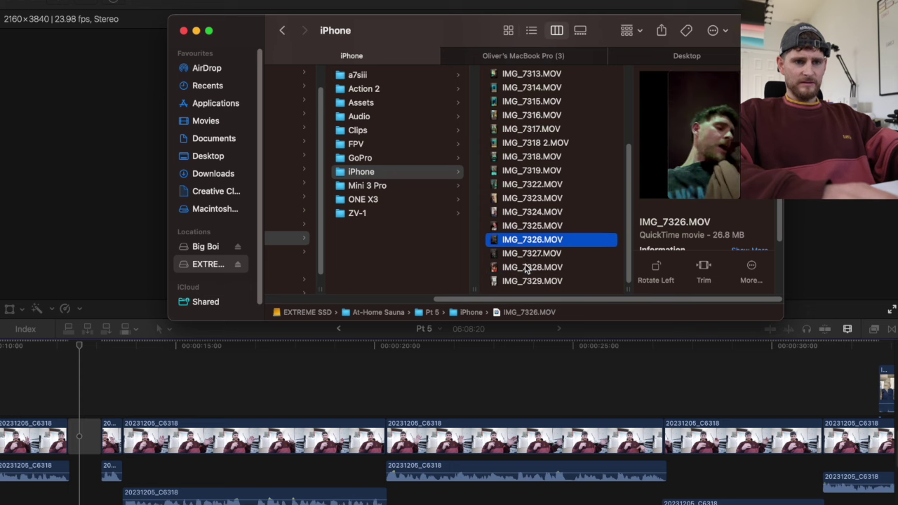
pyautogui.press('Up')
pyautogui.press('Up')
pyautogui.press('Up')
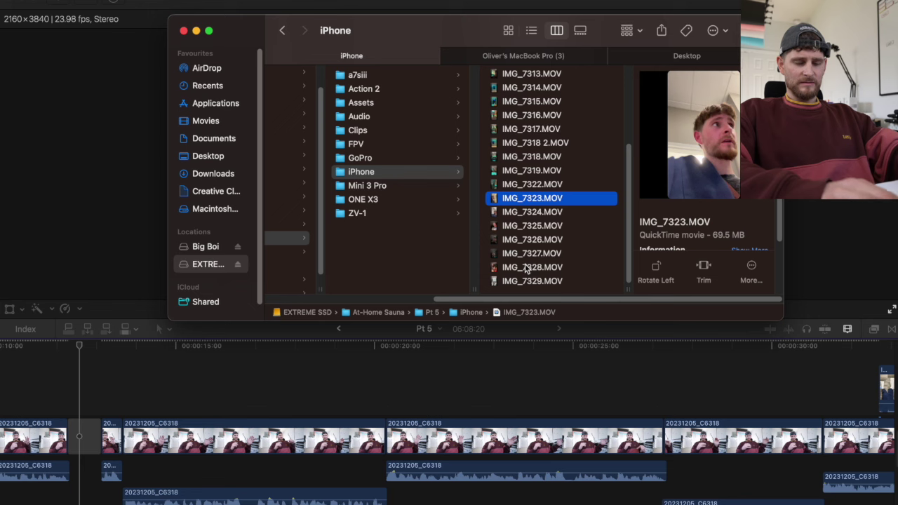
pyautogui.press('Up')
pyautogui.press('Up')
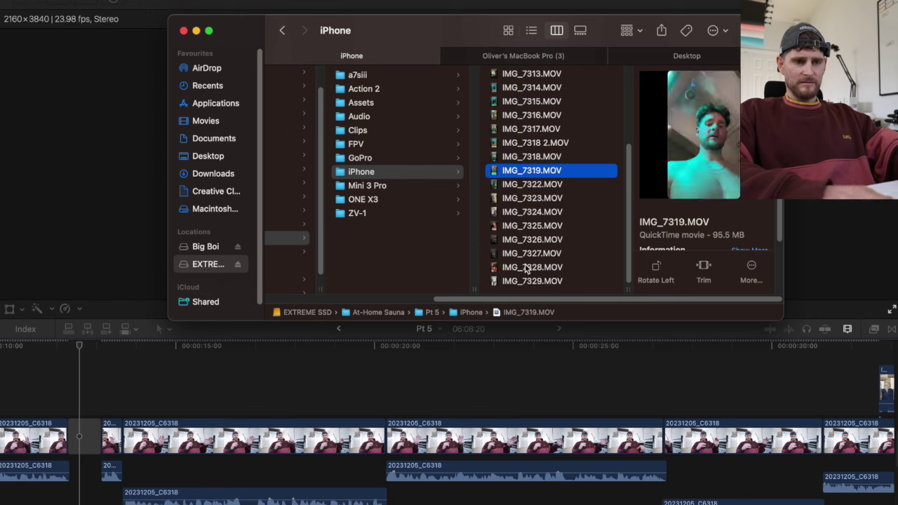
pyautogui.press('Up')
pyautogui.press('Up')
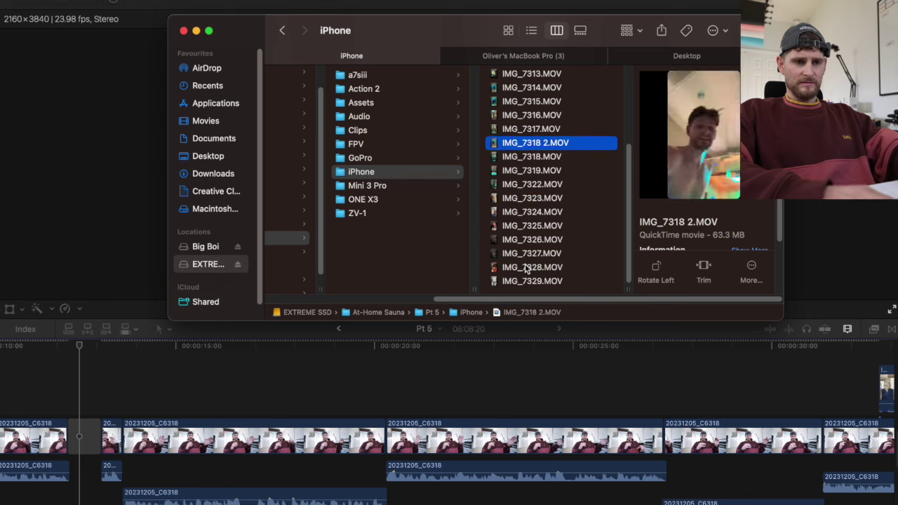
# Step: Compare IMG_7318.MOV with IMG_7318 2.MOV and preview IMG_7318 2.MOV
pyautogui.press('Down')
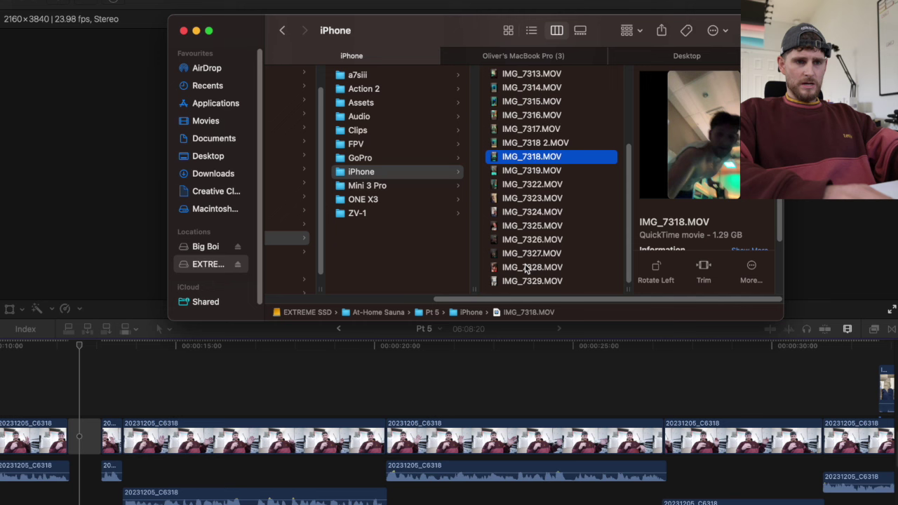
pyautogui.press('Up')
pyautogui.press('Down')
pyautogui.press('Up')
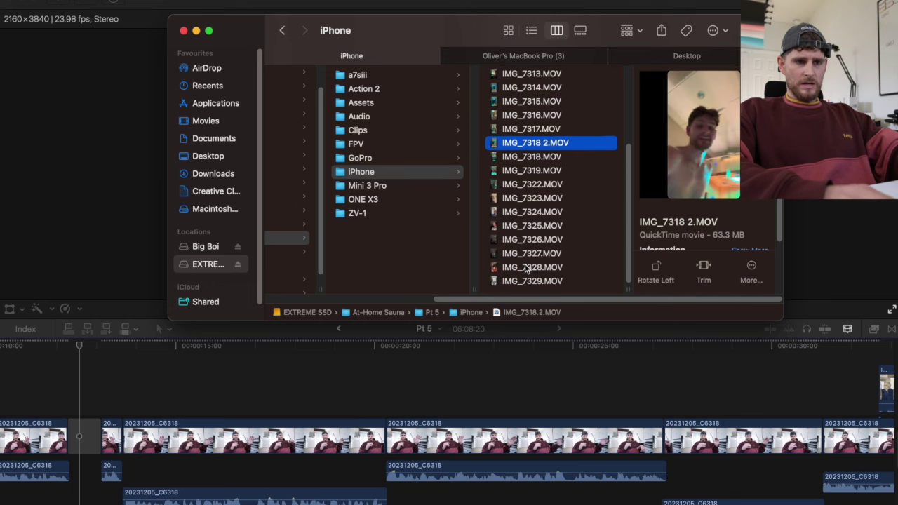
pyautogui.press('space')
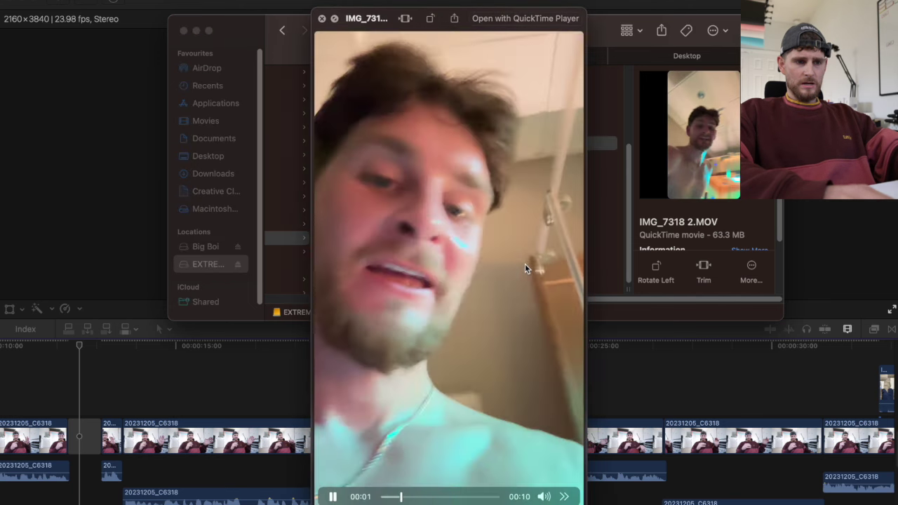
pyautogui.press('space')
# Step: Switch to Notion and read the closing script rows from Process 3 to Finalé
pyautogui.press('super+Tab')
pyautogui.press('super+Tab')
pyautogui.scroll(-10, 547, 388)
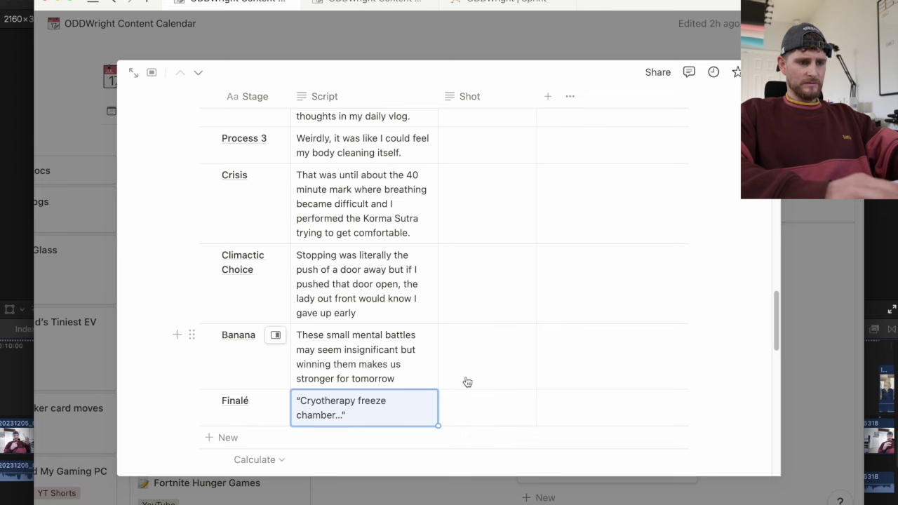
# Step: Return to Final Cut Pro and place the playhead in the last talking clip, 20231205_C6319, at about 1:02:02
pyautogui.press('super+Tab')
pyautogui.press('super+Tab')
pyautogui.press('super+Tab')
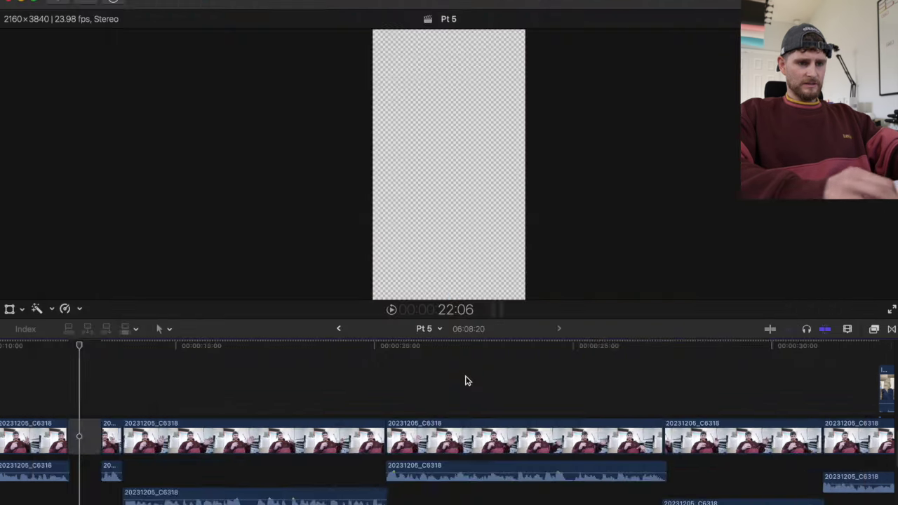
pyautogui.hscroll(10, 466, 379)
pyautogui.hscroll(10, 465, 379)
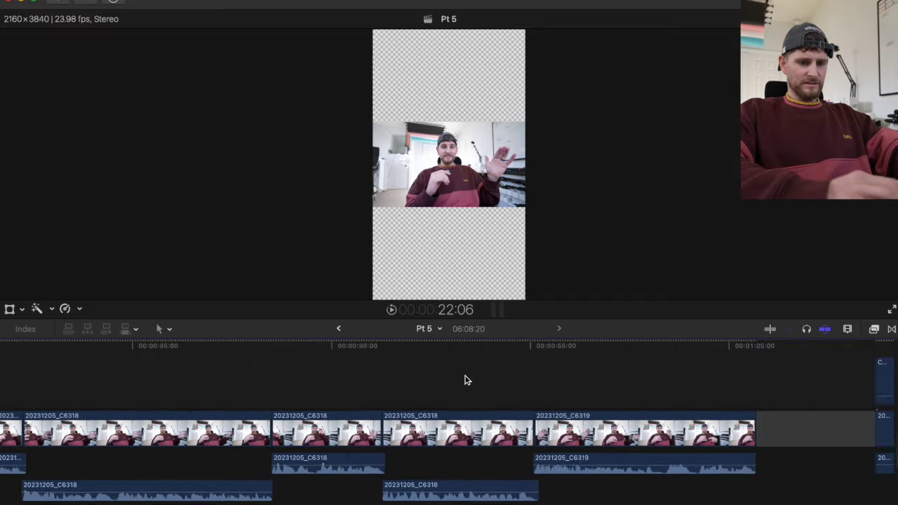
pyautogui.press('super+minus')
pyautogui.click(257, 410)
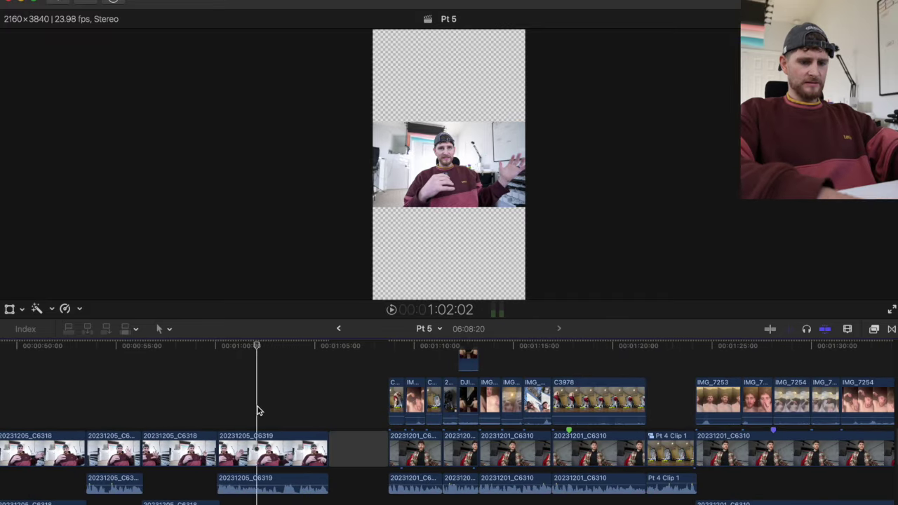
# Step: Connect IMG_7318 2.MOV from the Finder iPhone folder above the end of the last talking clip and play it back
pyautogui.press('super+equal')
pyautogui.press('super+equal')
pyautogui.press('super+Tab')
pyautogui.moveTo(517, 145); pyautogui.dragTo(367, 388)
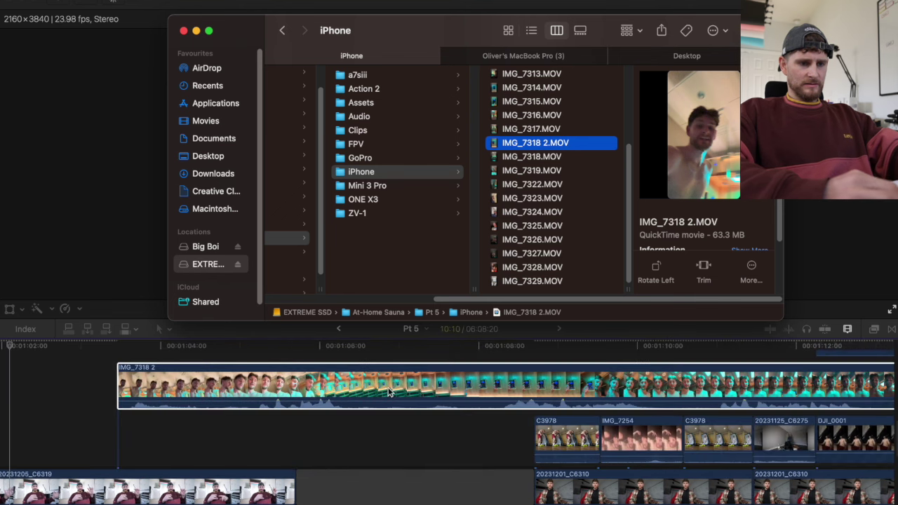
pyautogui.click(365, 391)
pyautogui.click(259, 394)
pyautogui.press('space')
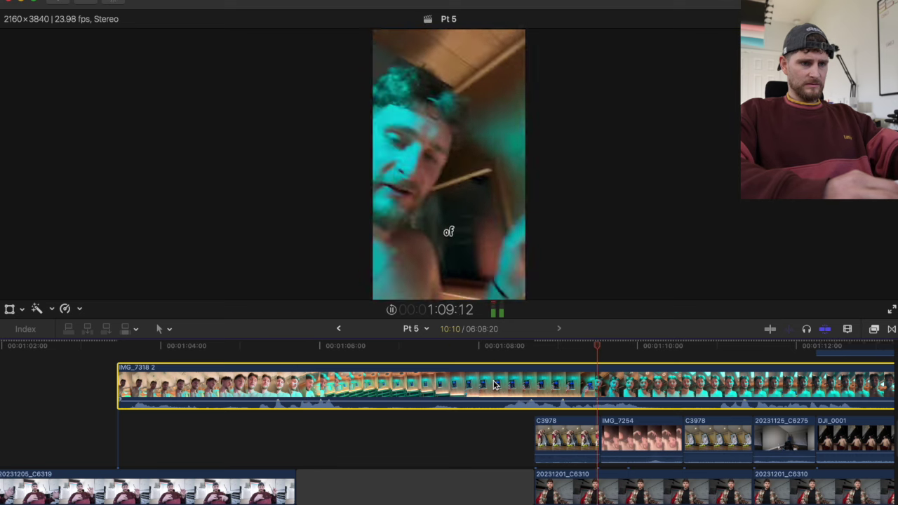
pyautogui.press('space')
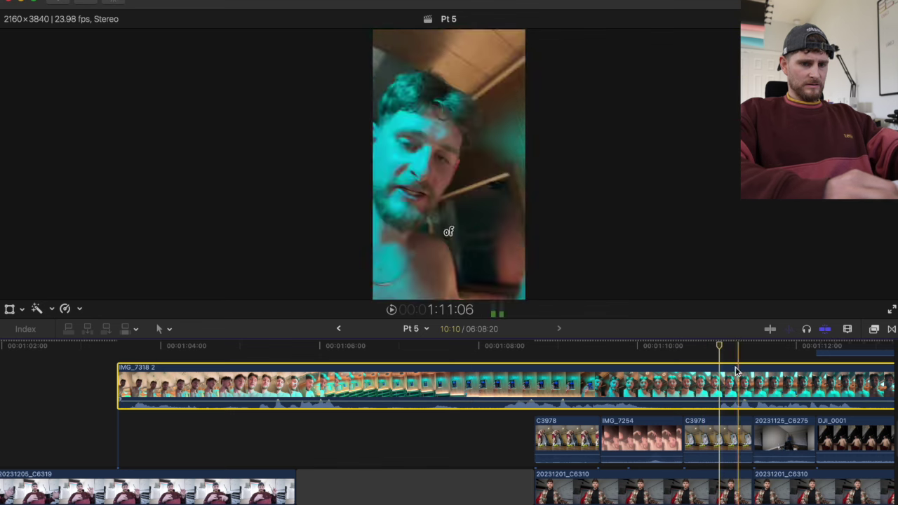
# Step: Move the IMG_7318 2 clip about six seconds earlier over the talking clips and play its second half
pyautogui.moveTo(719, 382); pyautogui.dragTo(236, 379)
pyautogui.click(238, 375)
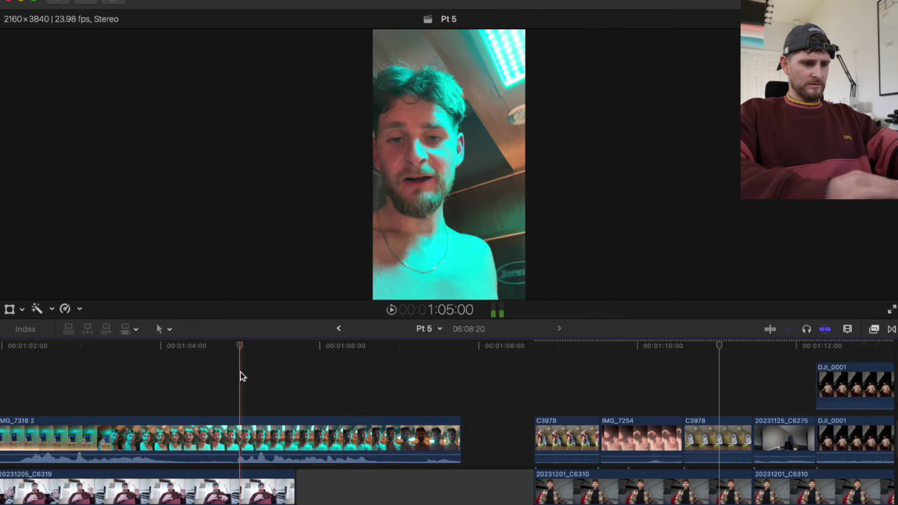
pyautogui.press('space')
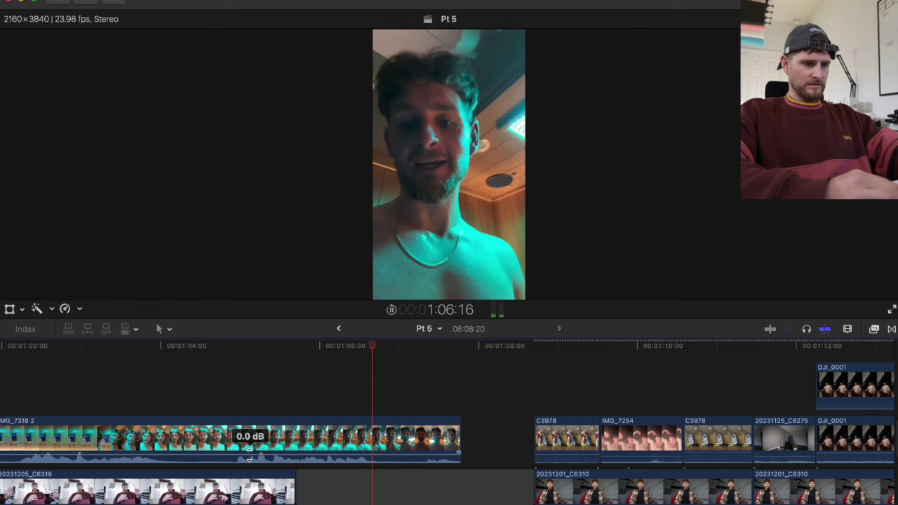
pyautogui.press('space')
pyautogui.hscroll(-10, 245, 401)
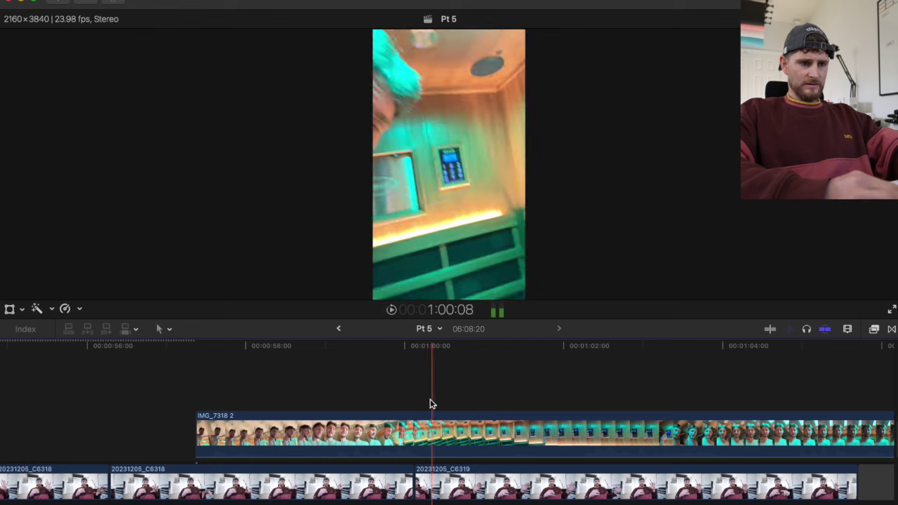
# Step: Split IMG_7318 2 just before the sauna interior shot and delete the opening selfie part
pyautogui.click(385, 399)
pyautogui.press('a')
pyautogui.click(382, 429)
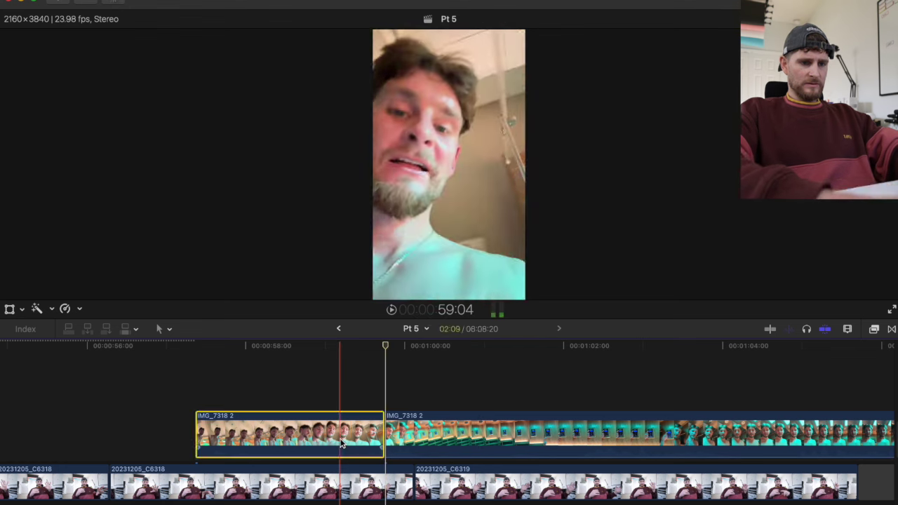
pyautogui.press('Delete')
# Step: Remove everything in IMG_7318 2 after the sauna control panel shot and align the remaining piece with the end of talking clip 20231205_C6319
pyautogui.click(583, 409)
pyautogui.press('b')
pyautogui.click(589, 446)
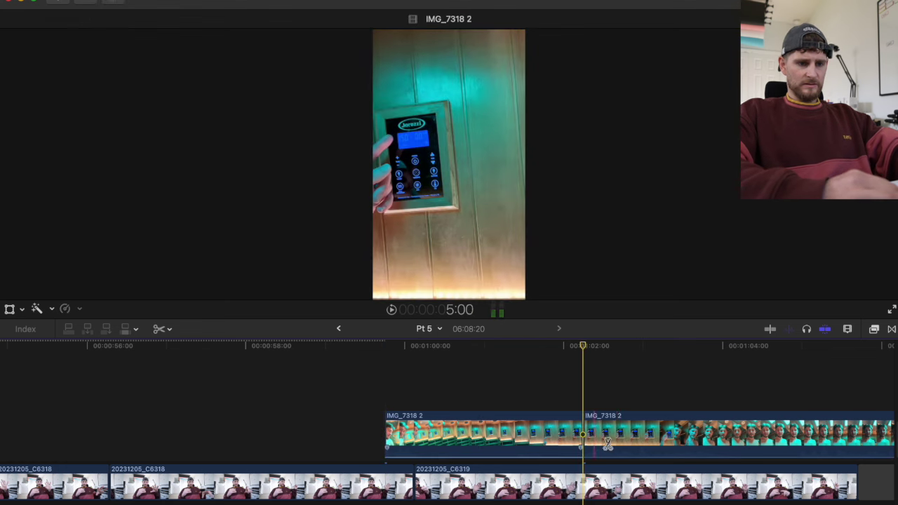
pyautogui.press('a')
pyautogui.click(627, 440)
pyautogui.press('Delete')
pyautogui.moveTo(512, 435); pyautogui.dragTo(786, 433)
pyautogui.hscroll(5, 786, 433)
# Step: Preview IMG_7324.MOV and IMG_7323.MOV in Finder and insert IMG_7323.MOV into the main storyline after the last talking clip
pyautogui.press('super+Tab')
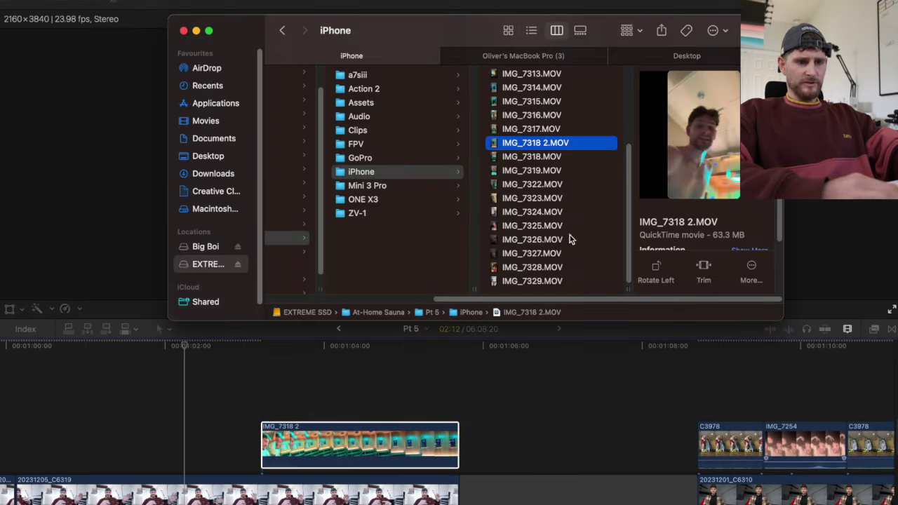
pyautogui.press('Down')
pyautogui.press('Down')
pyautogui.press('Down')
pyautogui.press('Down')
pyautogui.press('Down')
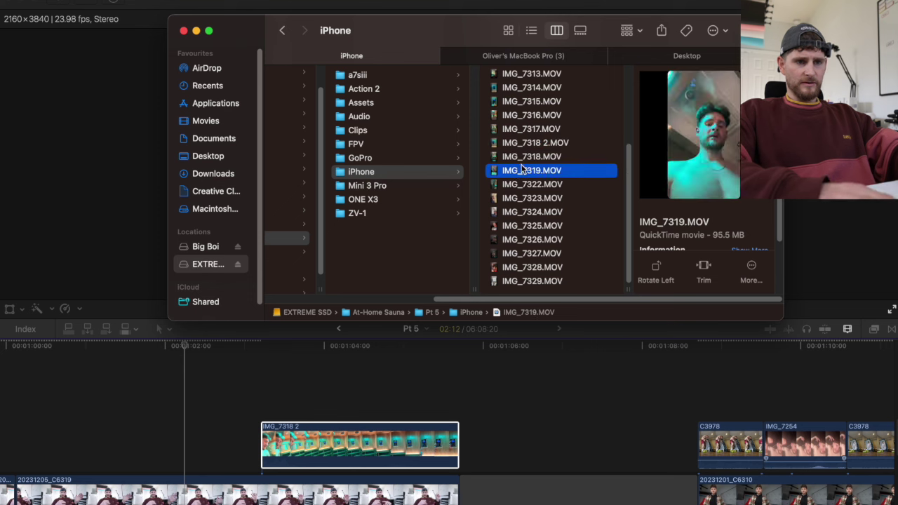
pyautogui.press('space')
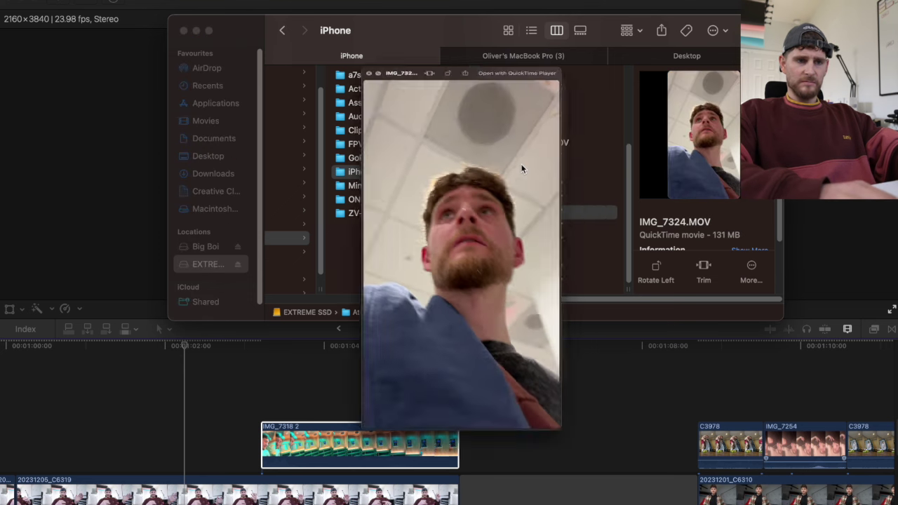
pyautogui.press('Up')
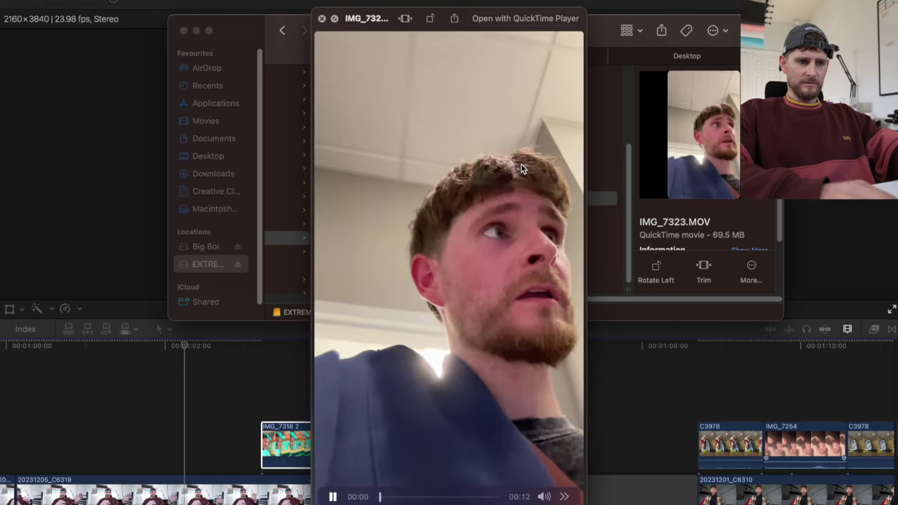
pyautogui.press('space')
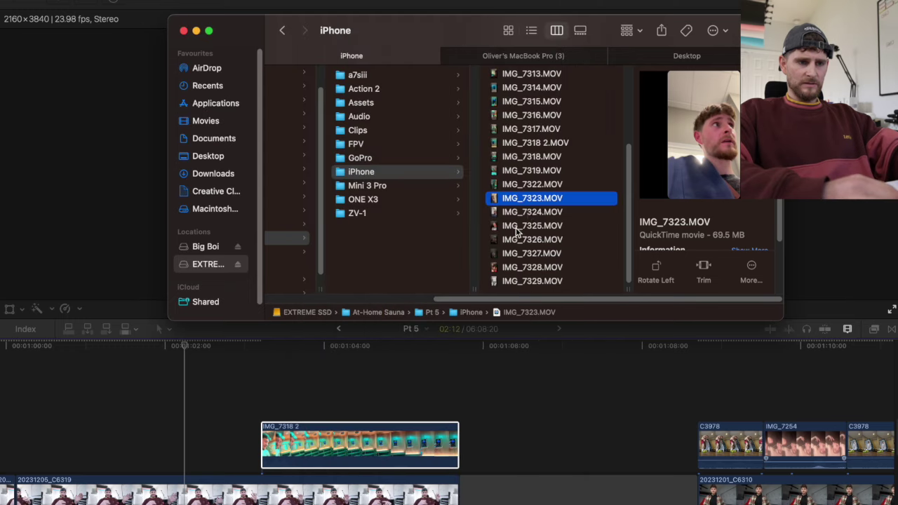
pyautogui.moveTo(528, 203); pyautogui.dragTo(481, 483)
# Step: Play the project from its start and add a to-do marker at 1:09 in the first talking clip noting "clip of sauna"
pyautogui.press('super+minus')
pyautogui.press('super+minus')
pyautogui.hscroll(-12, 481, 420)
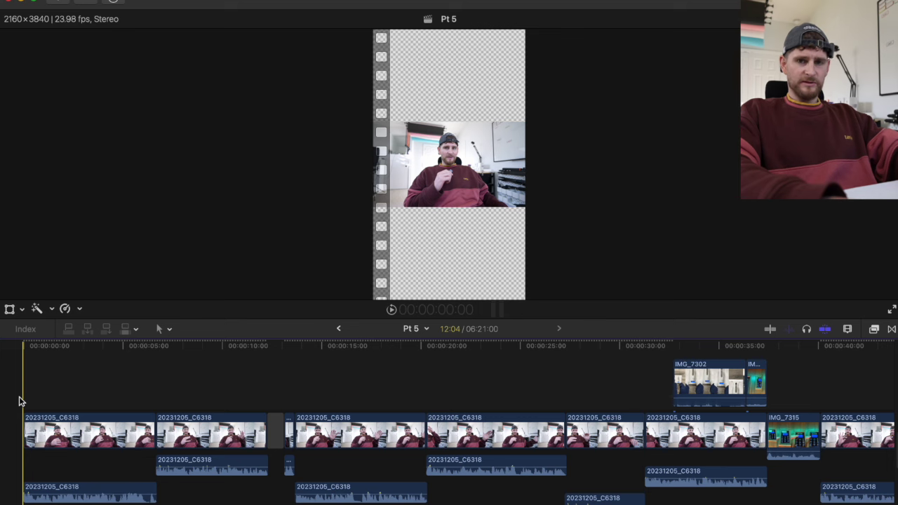
pyautogui.press('super+equal')
pyautogui.press('space')
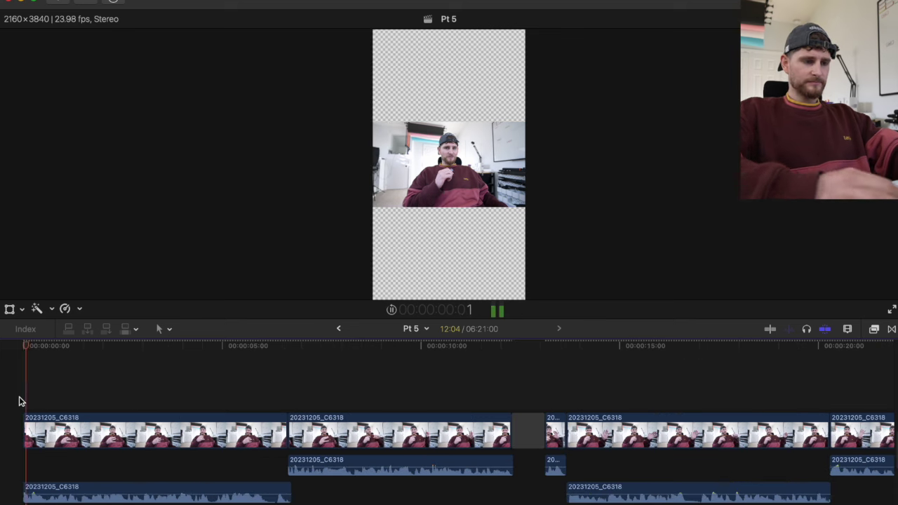
pyautogui.click(78, 400)
pyautogui.hotkey('alt', 'm')
pyautogui.write('cl')
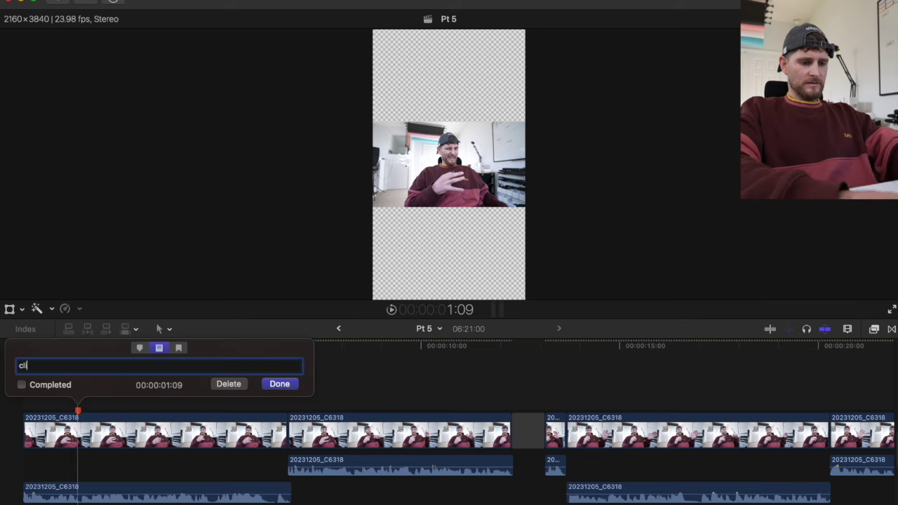
pyautogui.write('ip of saun')
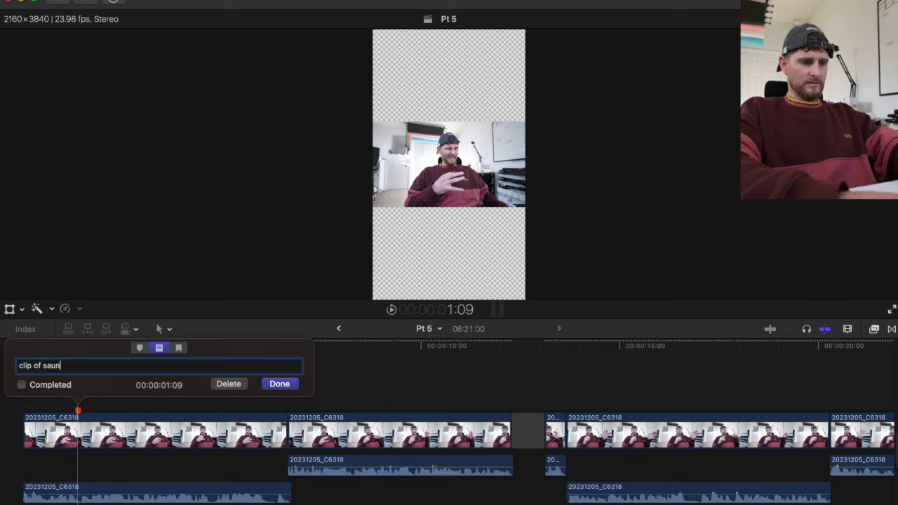
pyautogui.write('a')
pyautogui.press('Return')
# Step: Continue playback and add a to-do marker at 3:02 noting "struggling in sauna"
pyautogui.press('space')
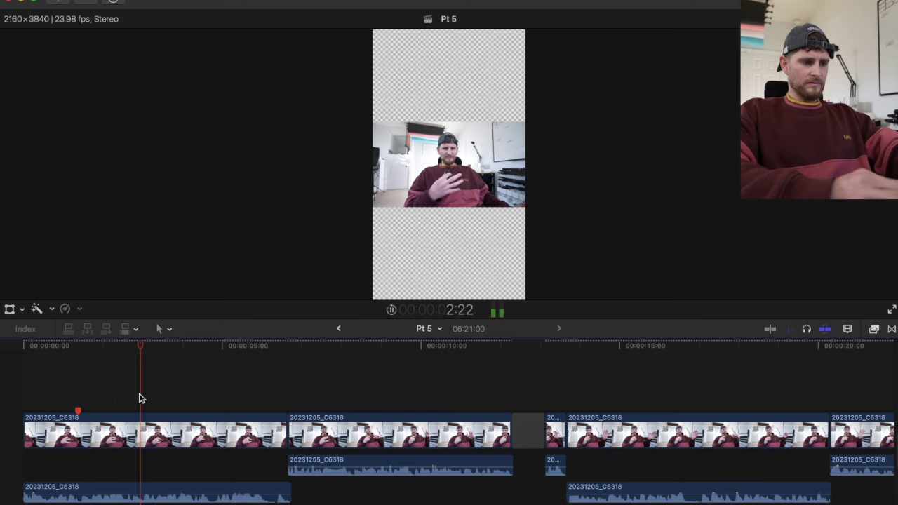
pyautogui.press('space')
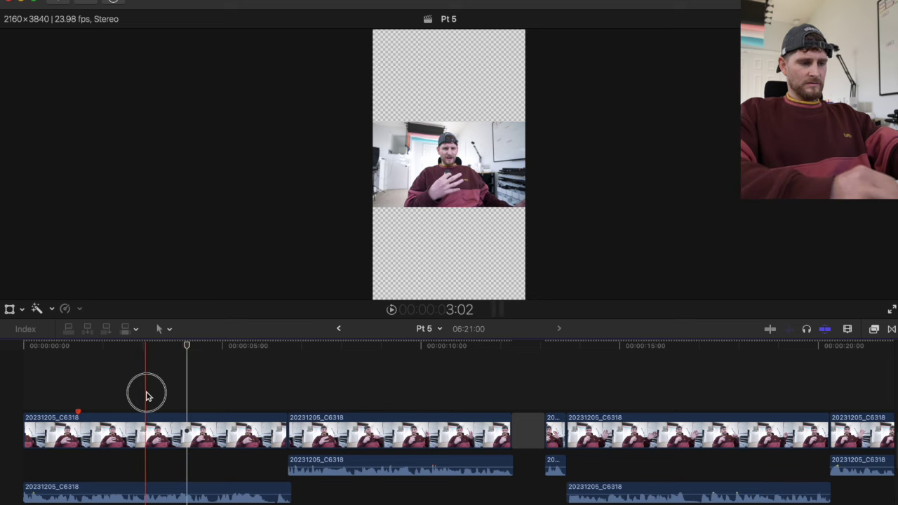
pyautogui.hotkey('alt', 'm')
pyautogui.write('struggli')
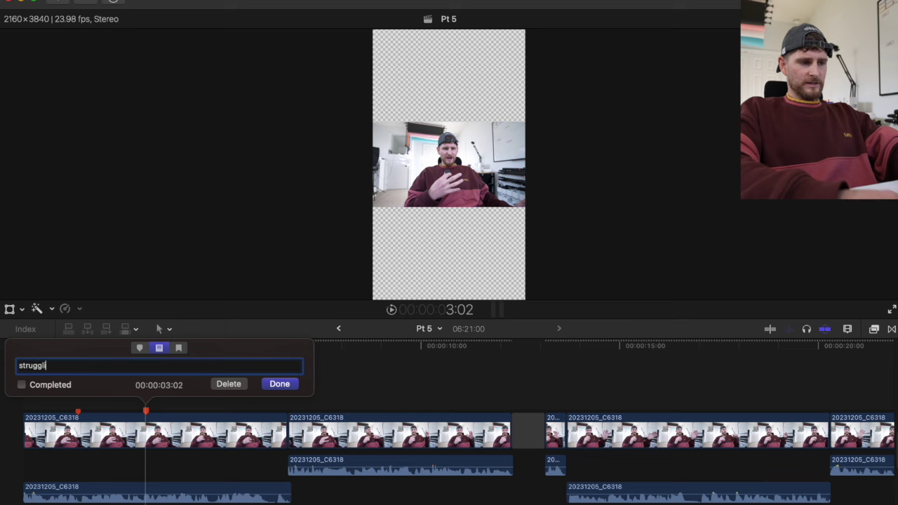
pyautogui.write('ng in sauna')
pyautogui.press('Return')
# Step: Play on and add a to-do marker at 5:07 with a note beginning "previous at h"
pyautogui.press('space')
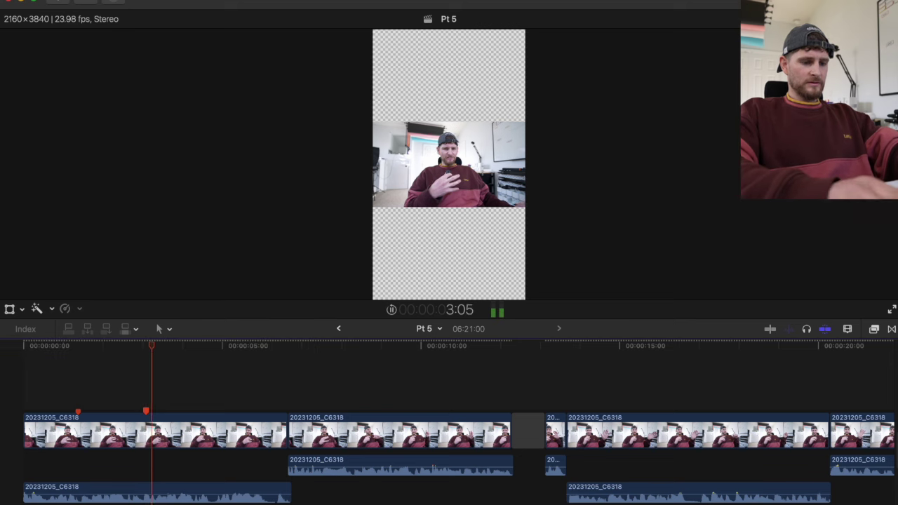
pyautogui.press('space')
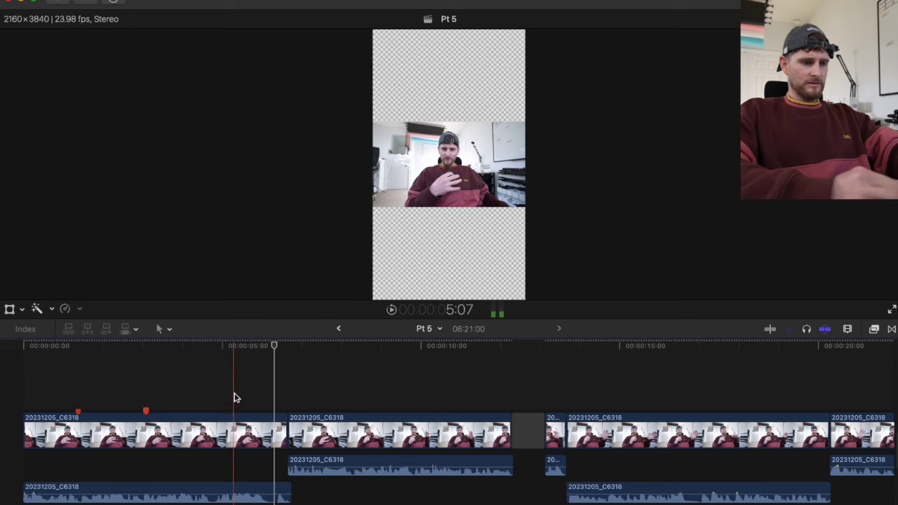
pyautogui.press('m')
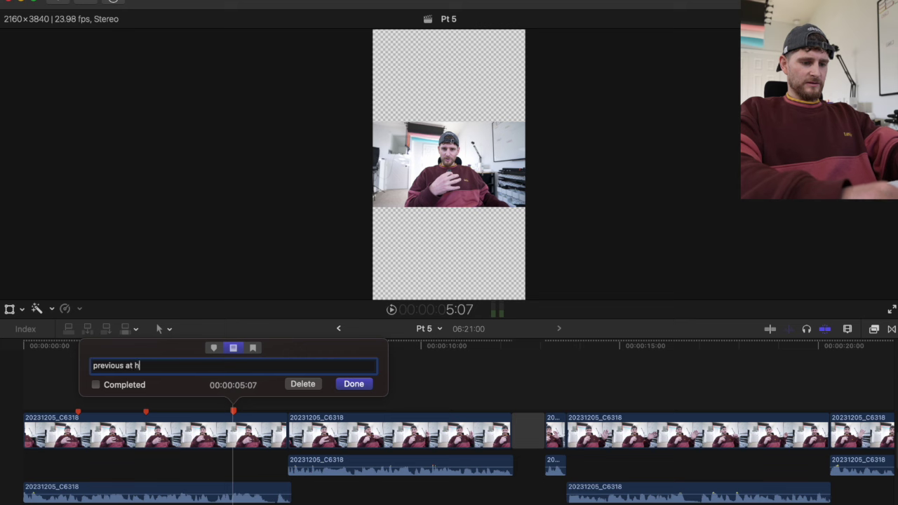
pyautogui.press('Return')
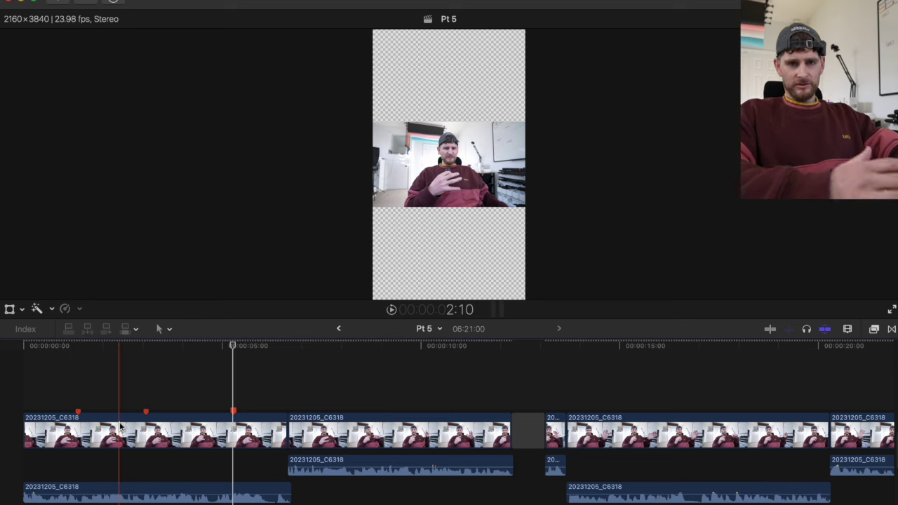
# Step: Review the "struggling in sauna" marker note and play the second talking clip to find where b-roll fits
pyautogui.doubleClick(146, 411)
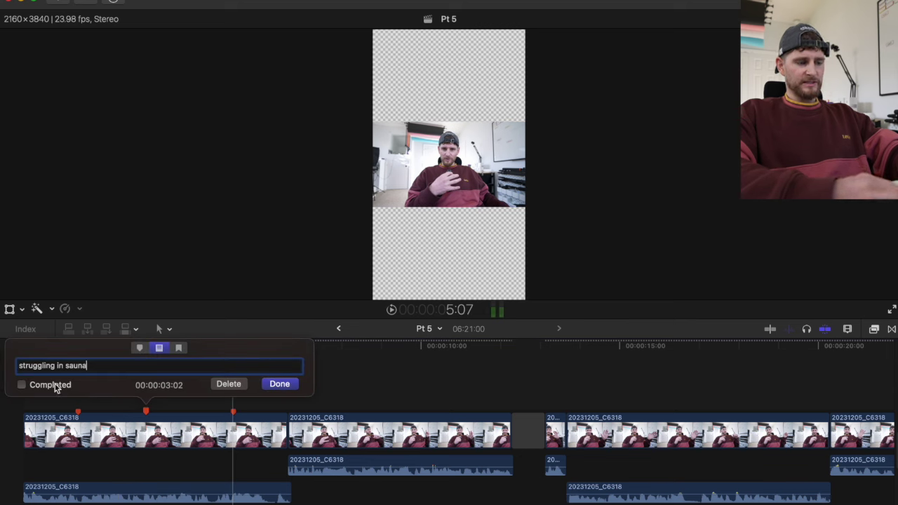
pyautogui.click(279, 384)
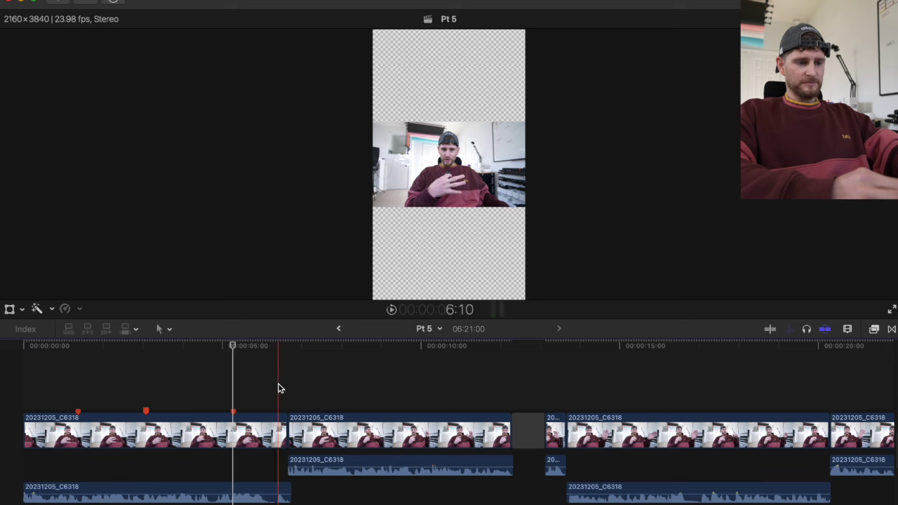
pyautogui.press('space')
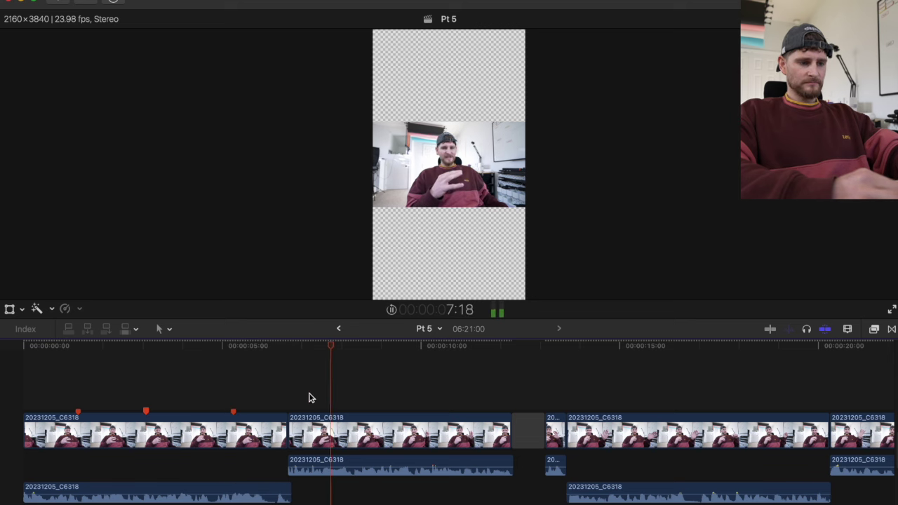
pyautogui.press('space')
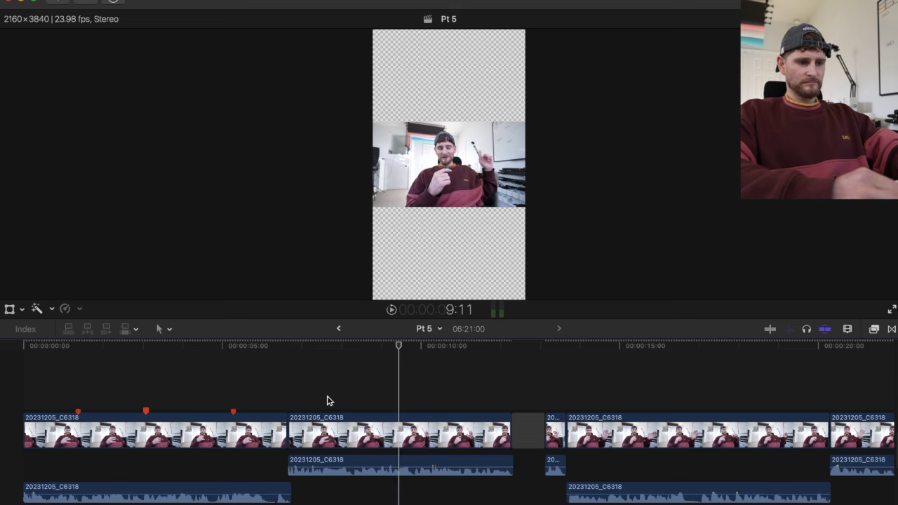
pyautogui.press('space')
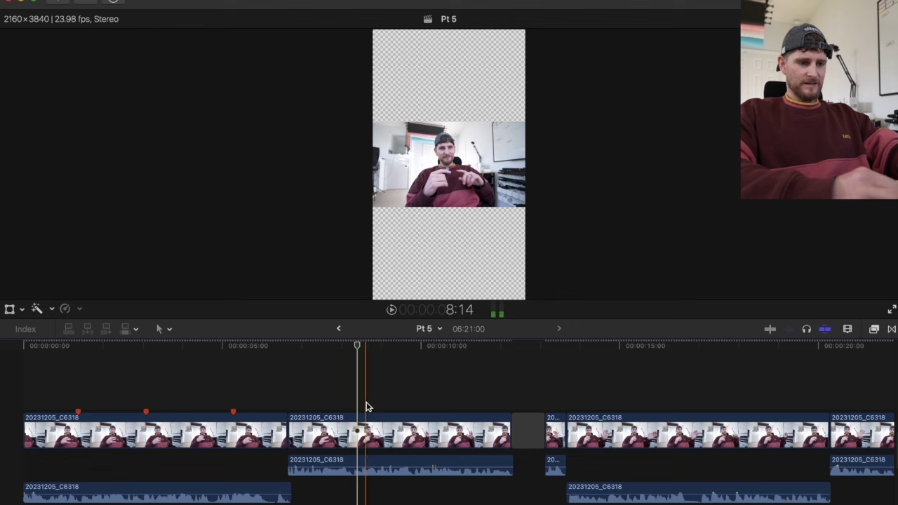
# Step: Connect IMG_7303.MOV from the Finder iPhone folder above the second talking clip at about 7:07
pyautogui.press('shift+super+r')
pyautogui.scroll(5, 561, 115)
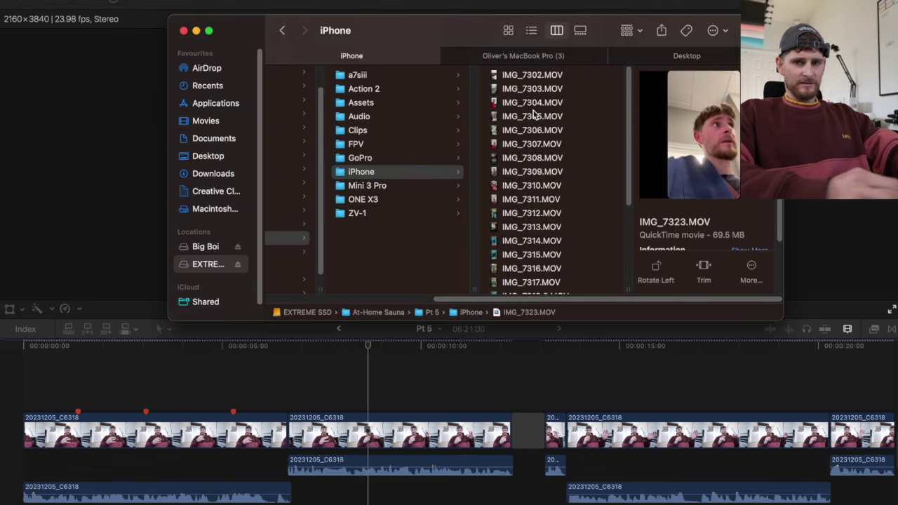
pyautogui.click(527, 88)
pyautogui.press('Up')
pyautogui.press('Down')
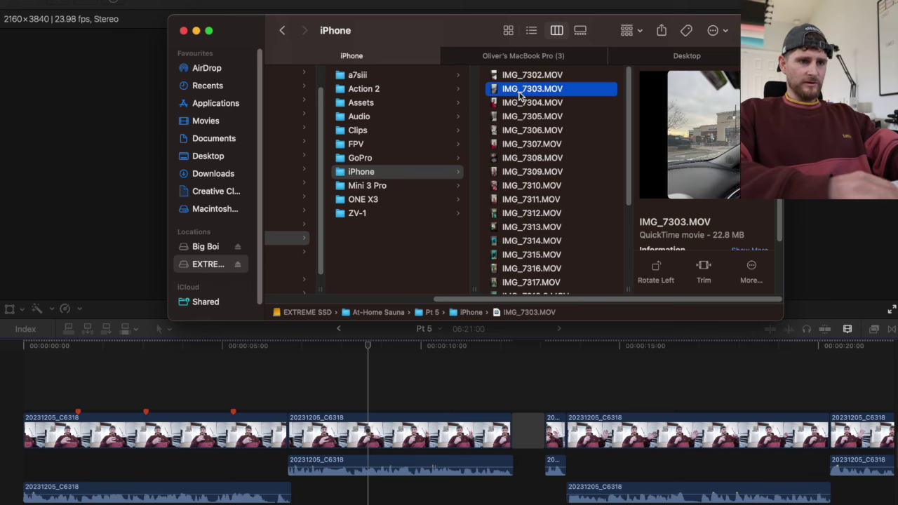
pyautogui.moveTo(351, 362); pyautogui.dragTo(297, 372)
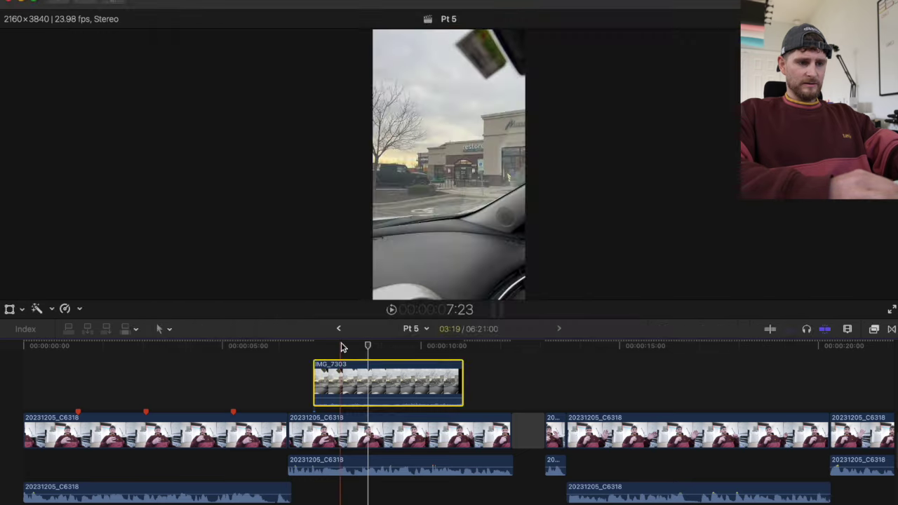
# Step: Cut the IMG_7303 clip down to a piece just under one second long, starting at about 8:05
pyautogui.moveTo(354, 349); pyautogui.dragTo(398, 347)
pyautogui.click(397, 392)
pyautogui.press('a')
pyautogui.click(356, 385)
pyautogui.press('Delete')
pyautogui.moveTo(409, 388); pyautogui.dragTo(380, 383)
# Step: Preview iPhone clips in Finder and connect IMG_7304.MOV directly after the short IMG_7303 piece above the second talking clip
pyautogui.press('super+Tab')
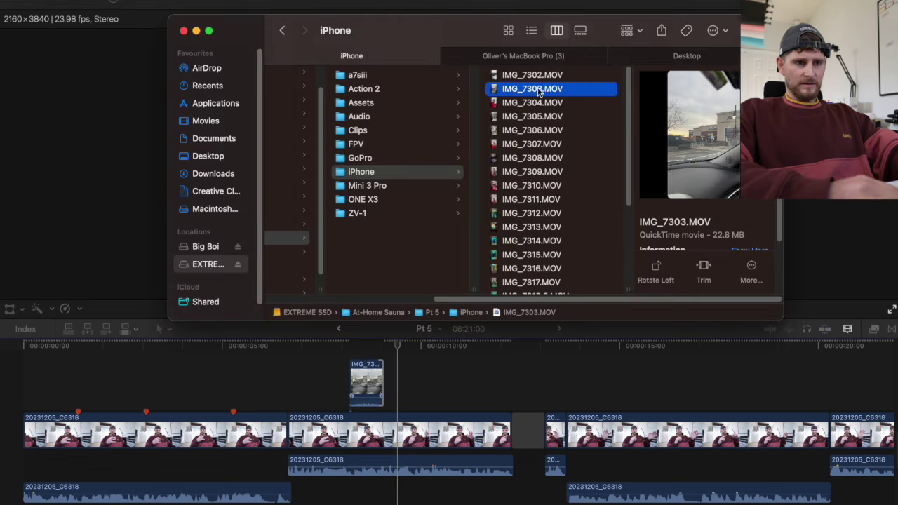
pyautogui.press('Down')
pyautogui.press('Up')
pyautogui.press('Down')
pyautogui.press('space')
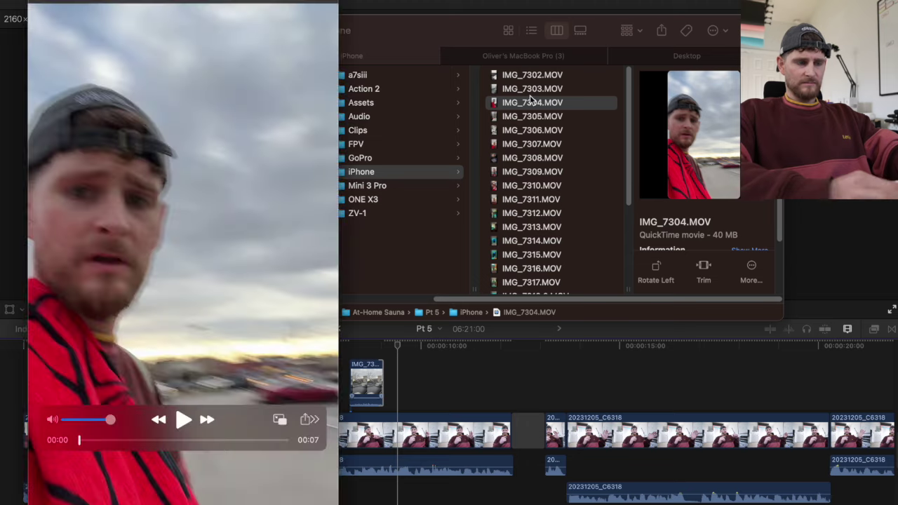
pyautogui.press('space')
pyautogui.press('Down')
pyautogui.press('Down')
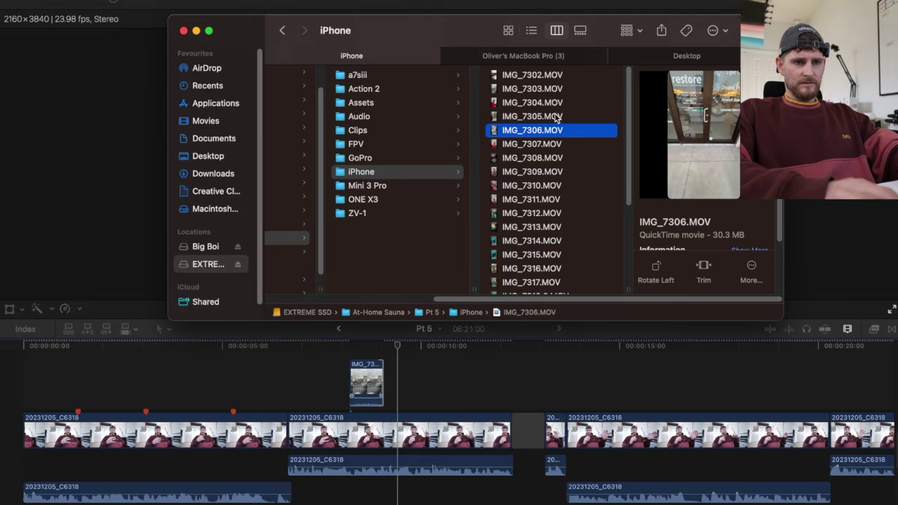
pyautogui.press('Up')
pyautogui.press('Up')
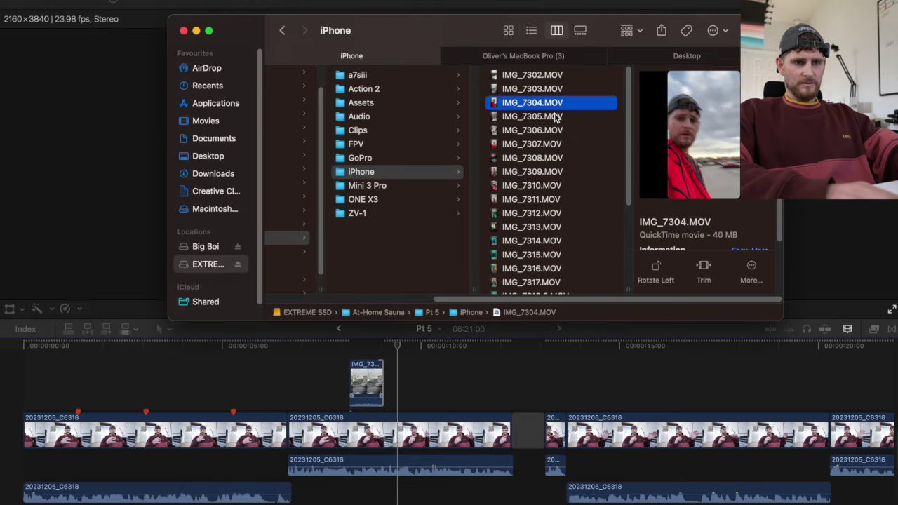
pyautogui.press('space')
pyautogui.press('space')
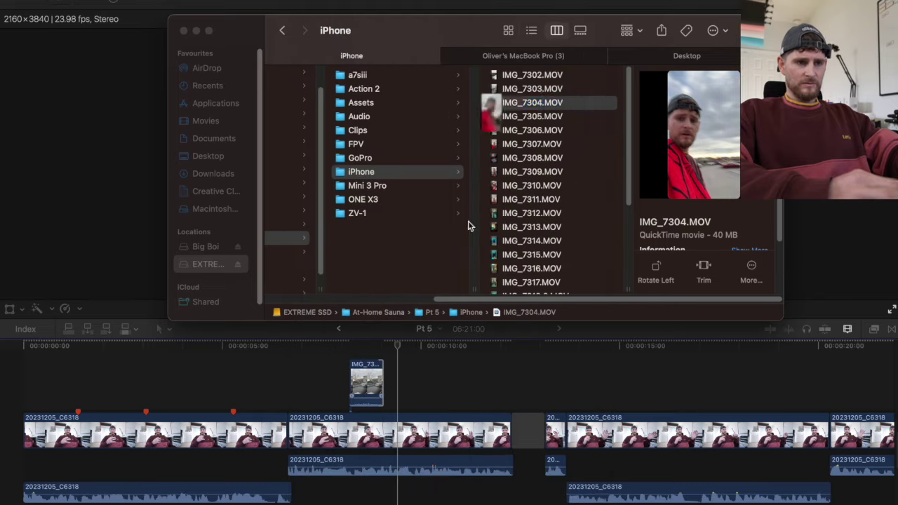
pyautogui.moveTo(522, 111); pyautogui.dragTo(386, 368)
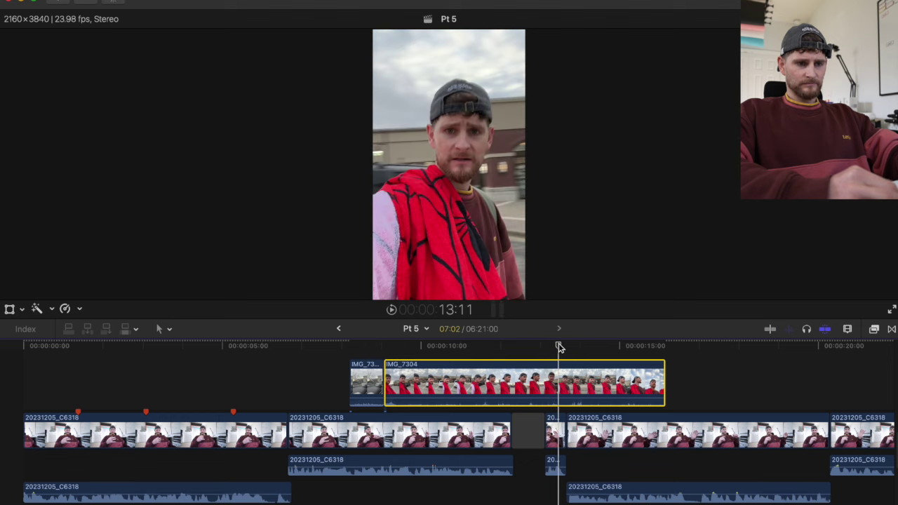
# Step: Cut off the start of IMG_7304, butt the remainder against IMG_7303, and shorten it to about 1.5 seconds
pyautogui.press('super+b')
pyautogui.click(489, 385)
pyautogui.press('BackSpace')
pyautogui.moveTo(578, 396); pyautogui.dragTo(405, 396)
pyautogui.click(386, 344)
pyautogui.press('space')
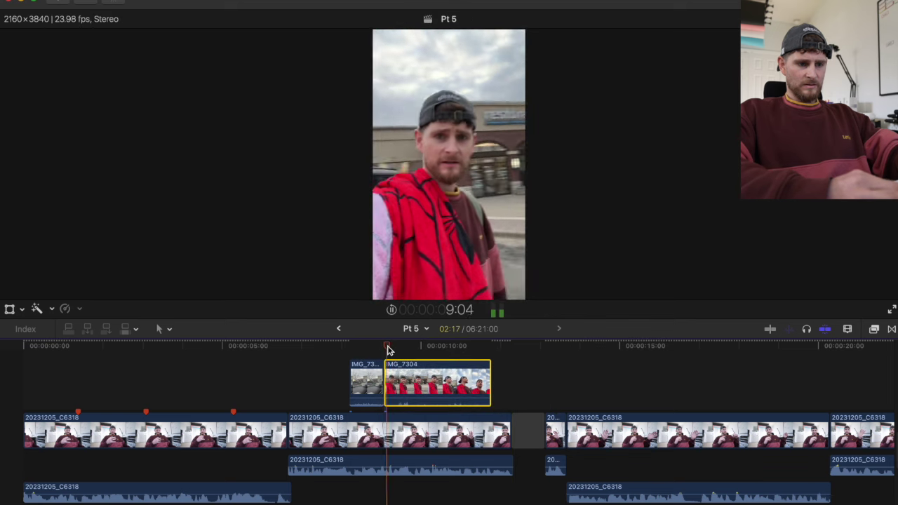
pyautogui.press('space')
pyautogui.press('space')
pyautogui.moveTo(490, 384); pyautogui.dragTo(447, 384)
# Step: Look through the iPhone folder in Finder, preview IMG_7313.MOV, and connect it after IMG_7304 above the second talking clip
pyautogui.press('shift+super+r')
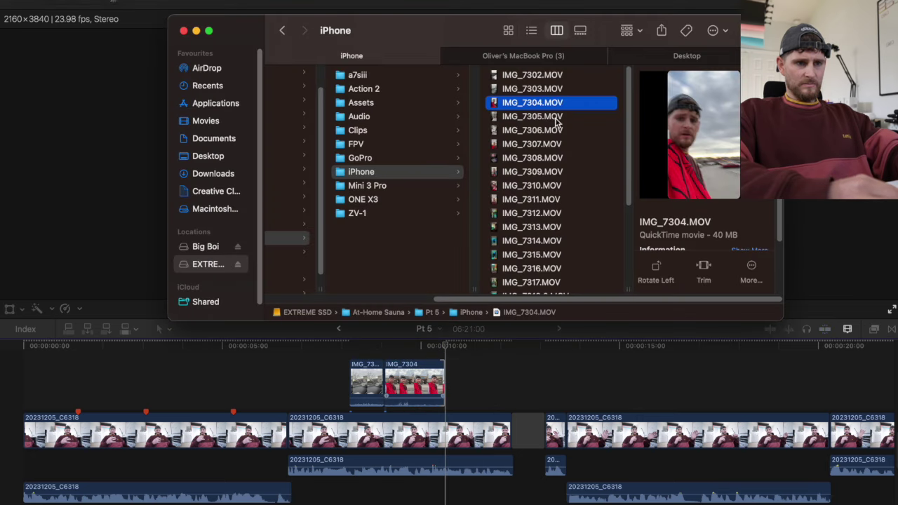
pyautogui.press('Down')
pyautogui.press('Down')
pyautogui.press('Down')
pyautogui.press('Down')
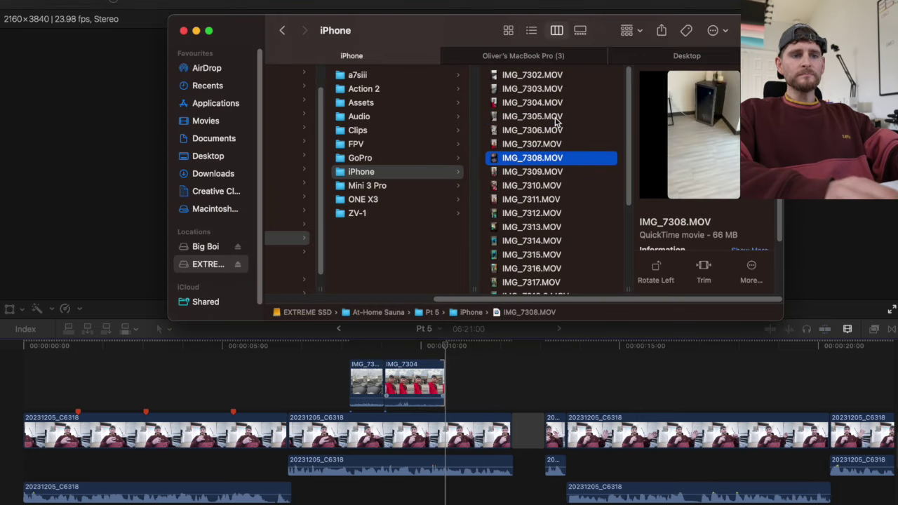
pyautogui.press('Down')
pyautogui.press('Down')
pyautogui.press('Down')
pyautogui.press('Down')
pyautogui.press('Down')
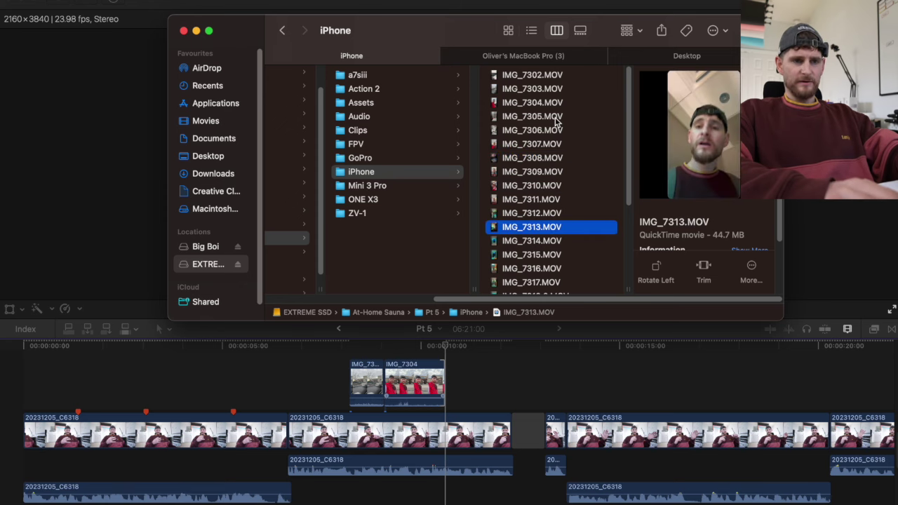
pyautogui.press('Down')
pyautogui.press('Up')
pyautogui.press('space')
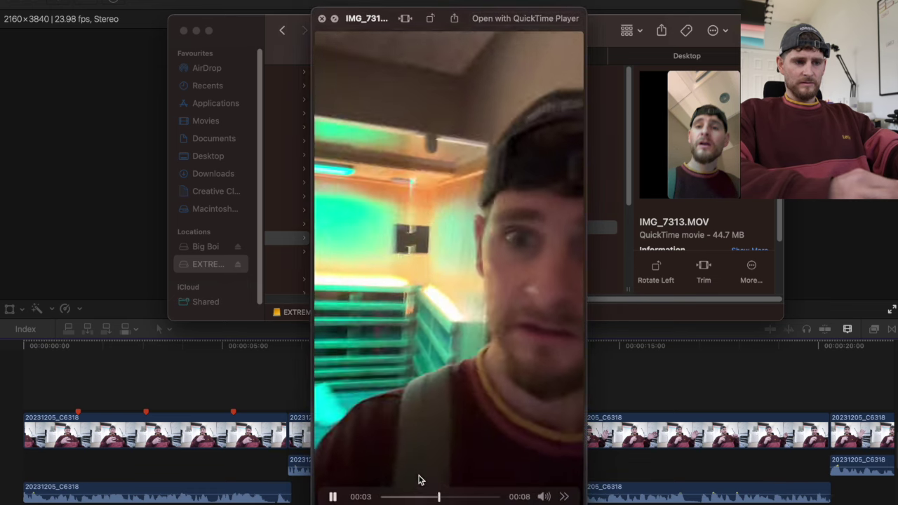
pyautogui.press('space')
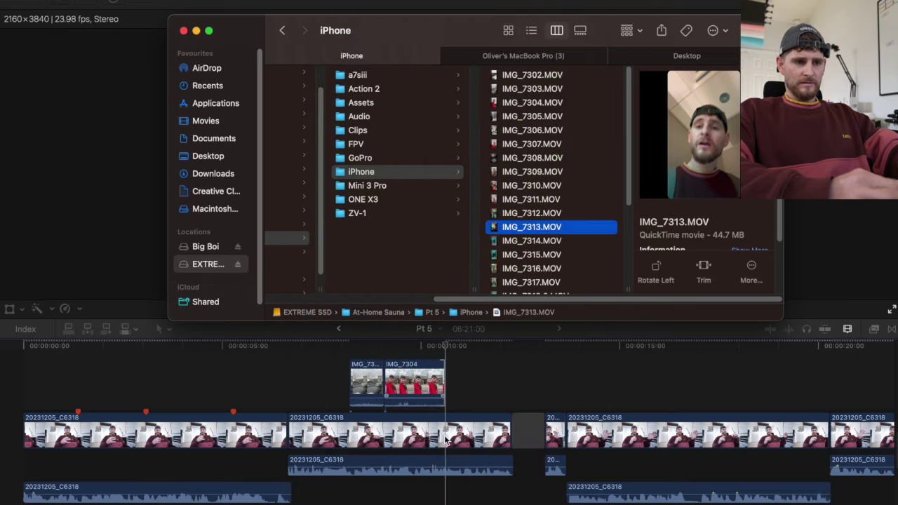
pyautogui.moveTo(456, 372); pyautogui.dragTo(457, 372)
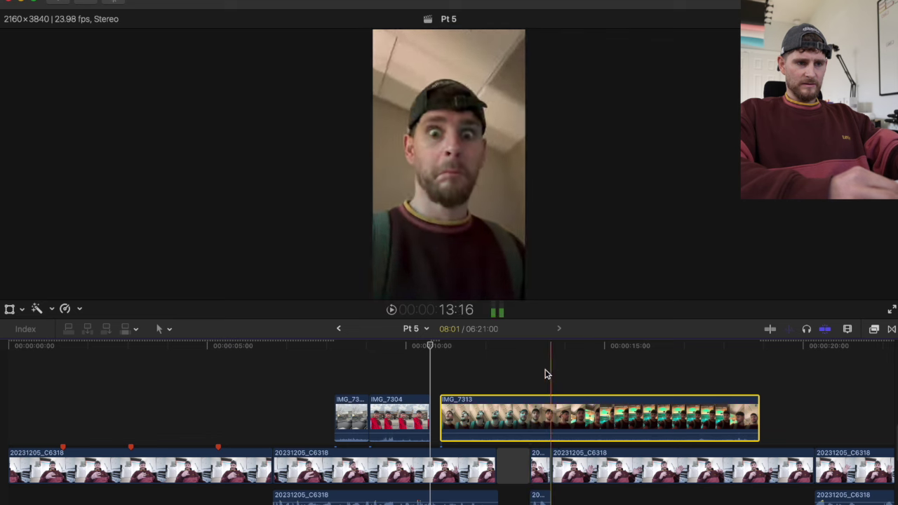
# Step: Remove the opening of IMG_7313 up to about 14:06 and move the remainder directly against IMG_7304
pyautogui.click(575, 370)
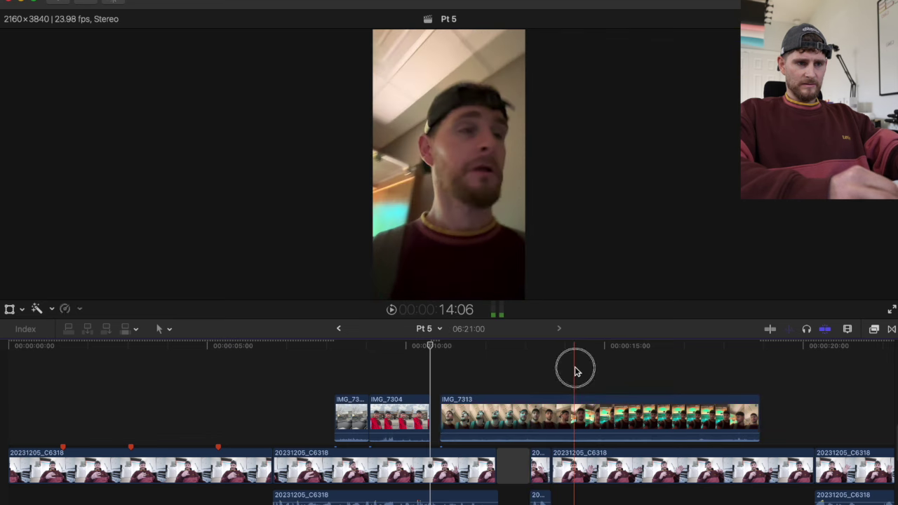
pyautogui.click(574, 407)
pyautogui.press('a')
pyautogui.click(498, 418)
pyautogui.press('BackSpace')
pyautogui.moveTo(612, 419); pyautogui.dragTo(469, 420)
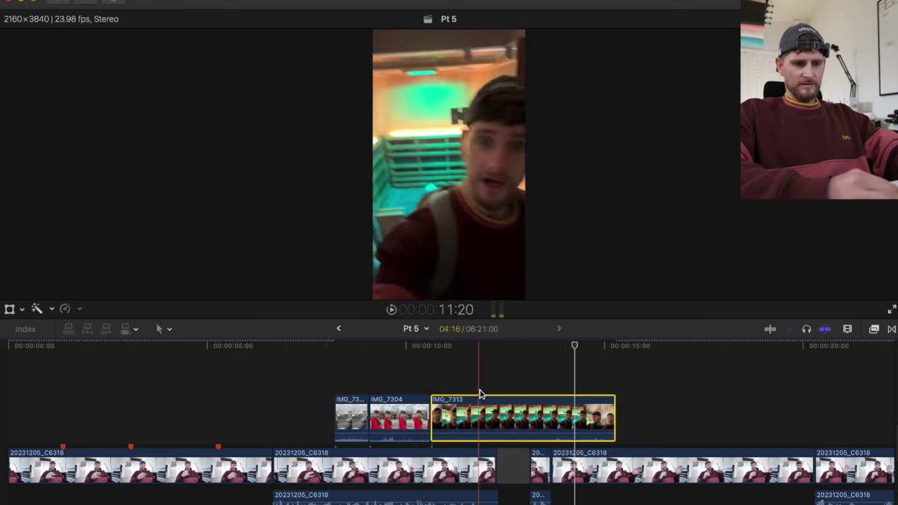
# Step: Cut IMG_7313 where the second talking clip ends and delete the excess running over the gap
pyautogui.click(495, 417)
pyautogui.press('a')
pyautogui.click(524, 420)
pyautogui.press('BackSpace')
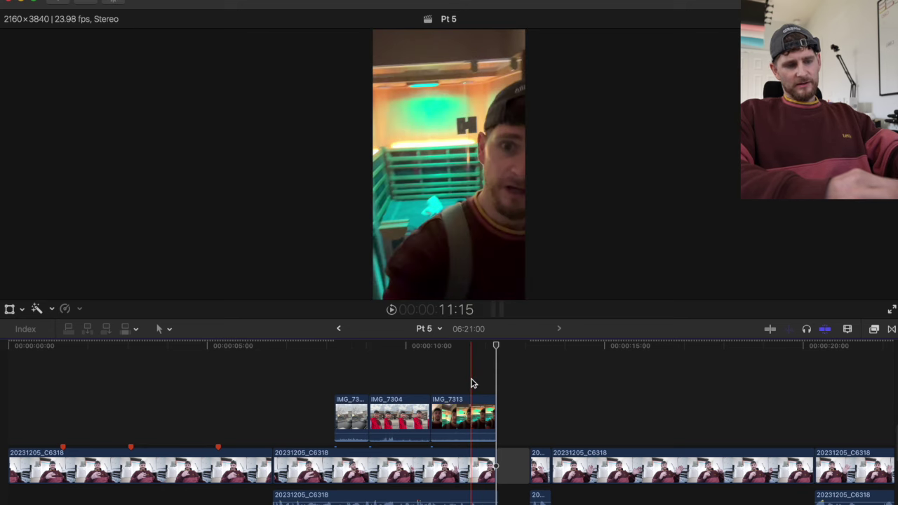
# Step: Play the talking clips after the gap to find where the next b-roll shot fits
pyautogui.press('shift+super+r')
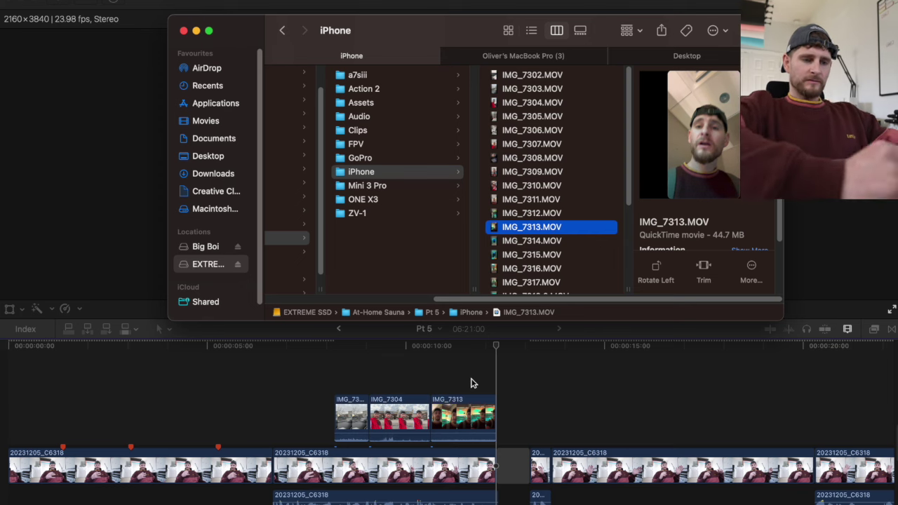
pyautogui.click(499, 387)
pyautogui.press('space')
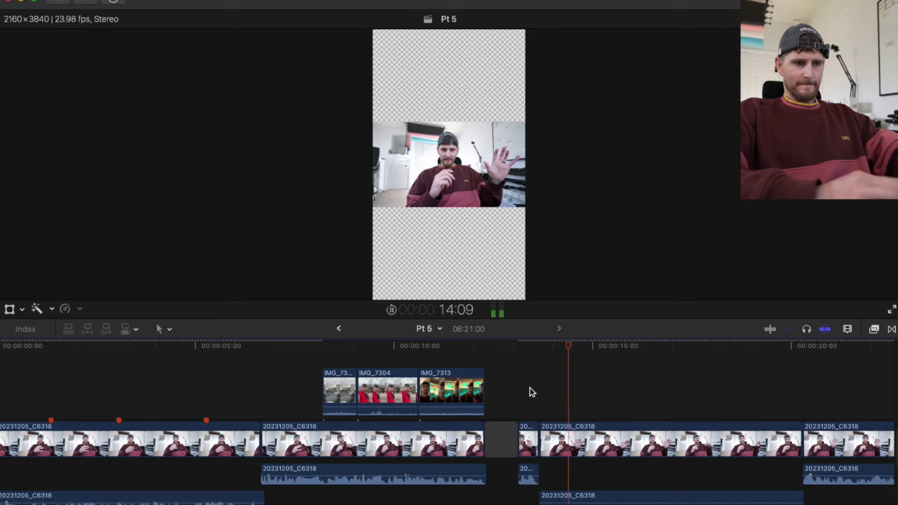
pyautogui.press('space')
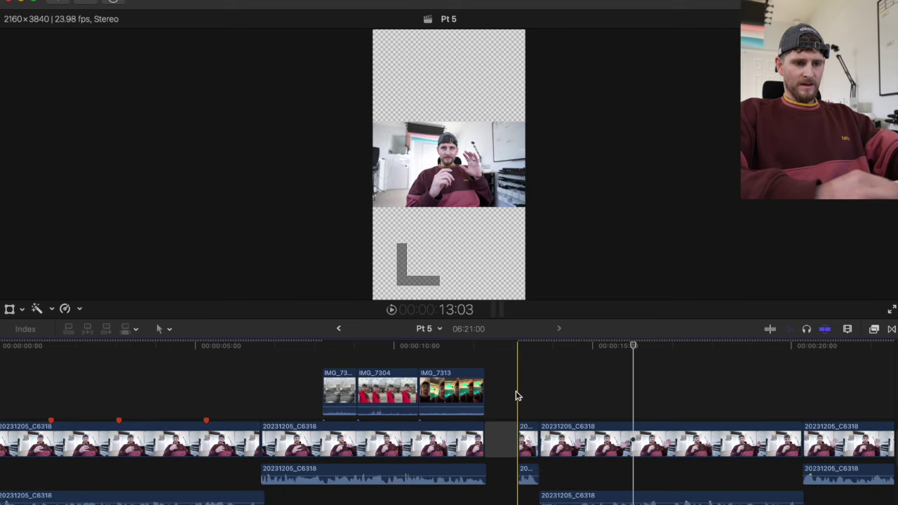
pyautogui.press('space')
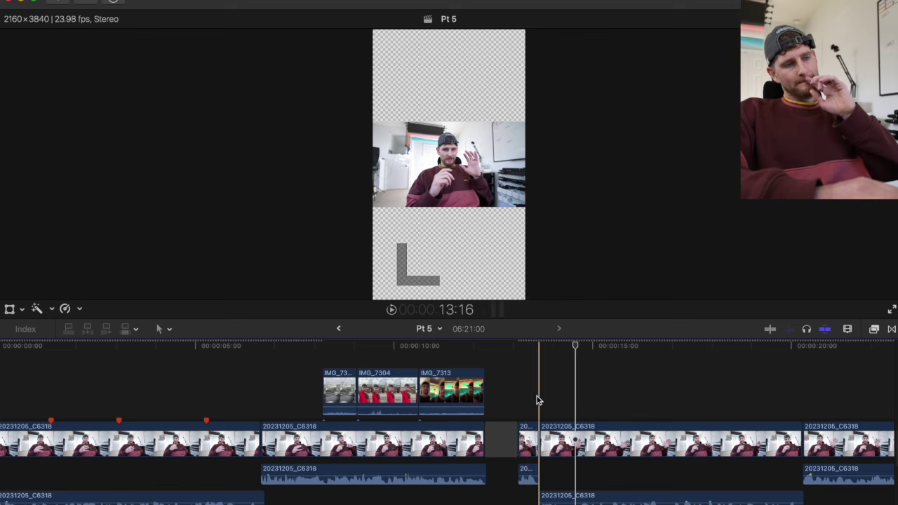
pyautogui.press('space')
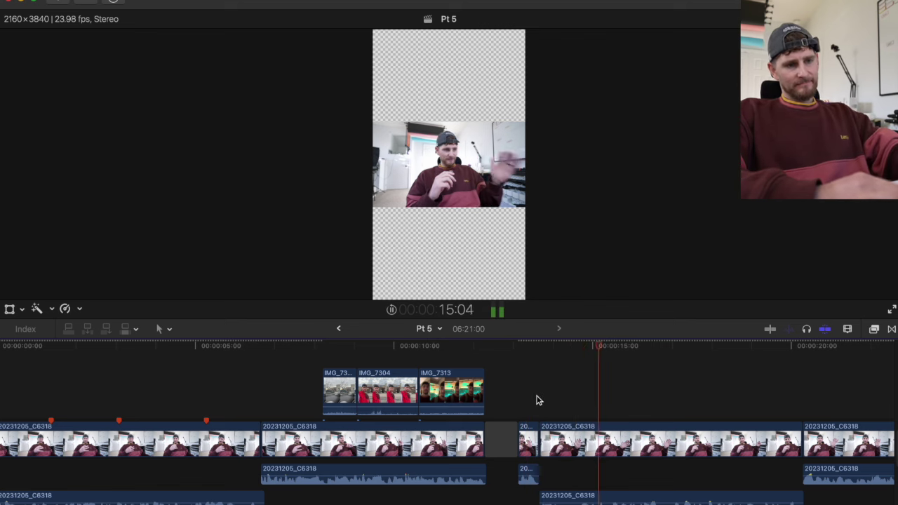
pyautogui.press('space')
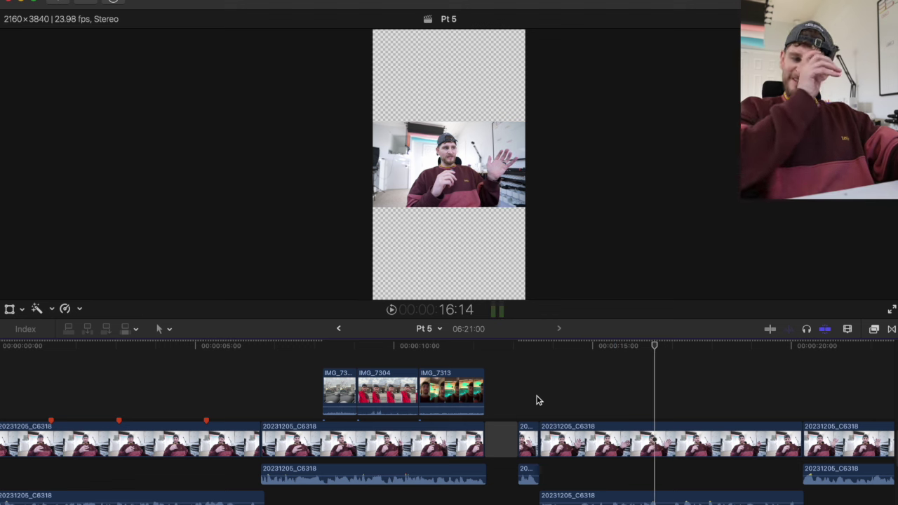
# Step: Preview IMG_7314.MOV in Finder and connect it above the long talking clip after the gap, at about 15:00
pyautogui.press('super+Tab')
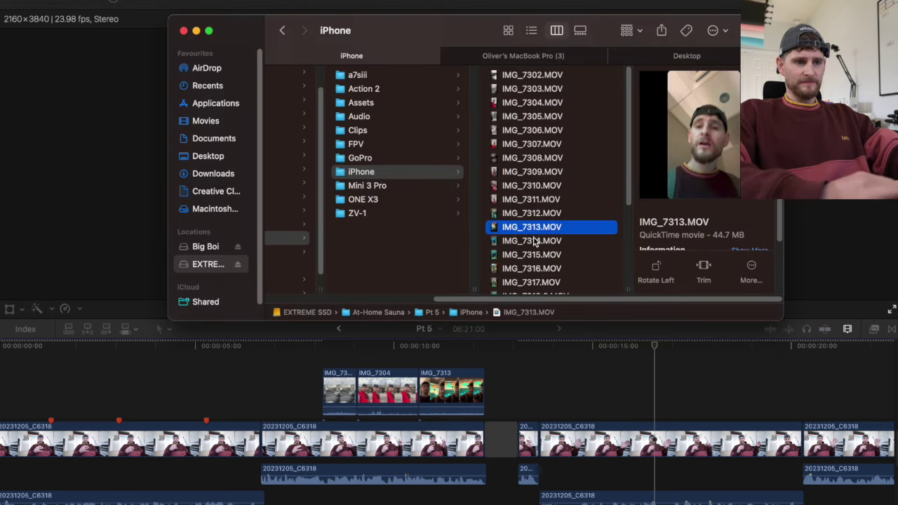
pyautogui.click(533, 240)
pyautogui.press('space')
pyautogui.press('space')
pyautogui.moveTo(571, 245); pyautogui.dragTo(589, 390)
pyautogui.click(583, 368)
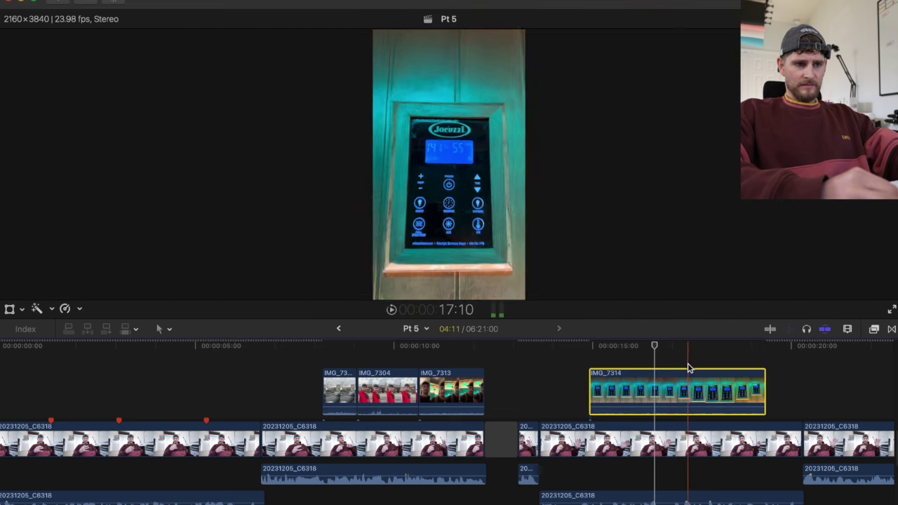
# Step: Trim the start of IMG_7314 to leave 2:07, and move the clip to start at about 14:17
pyautogui.click(674, 347)
pyautogui.hotkey('alt', '[')
pyautogui.press('space')
pyautogui.press('space')
pyautogui.moveTo(680, 382); pyautogui.dragTo(586, 375)
pyautogui.press('space')
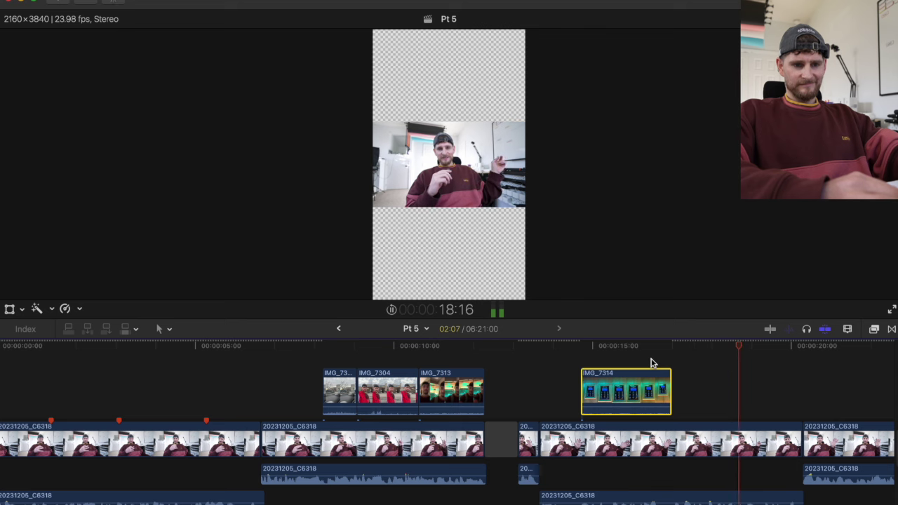
# Step: Replay the section around IMG_7314 and add a to-do marker at 13:22 with the note "Wiping sweat off head"
pyautogui.press('space')
pyautogui.press('space')
pyautogui.press('space')
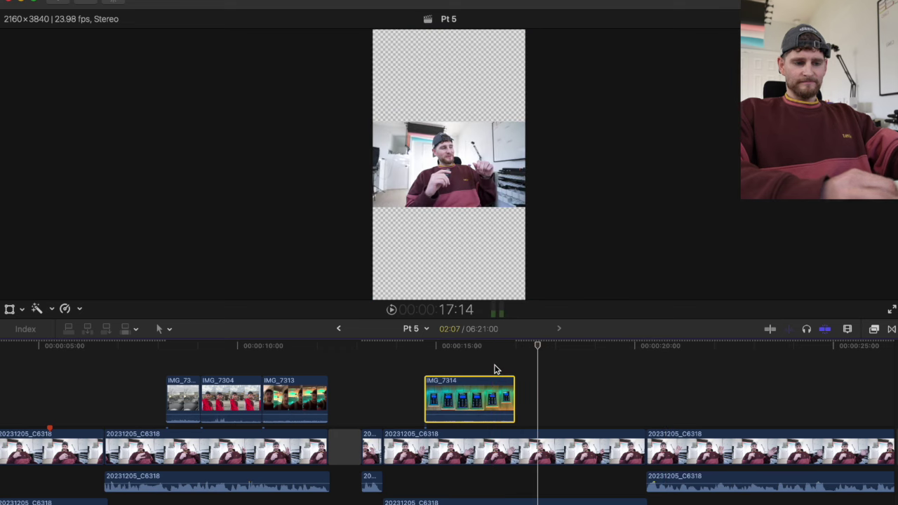
pyautogui.press('space')
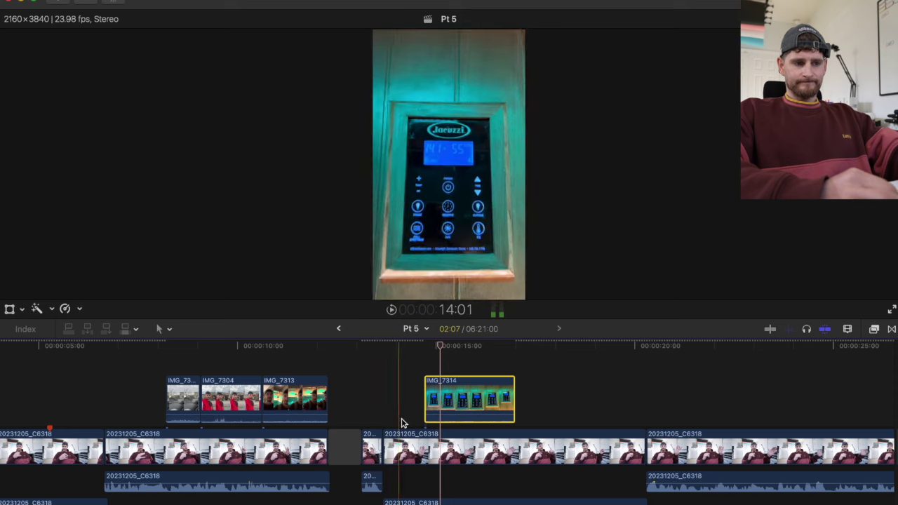
pyautogui.press('space')
pyautogui.press('m')
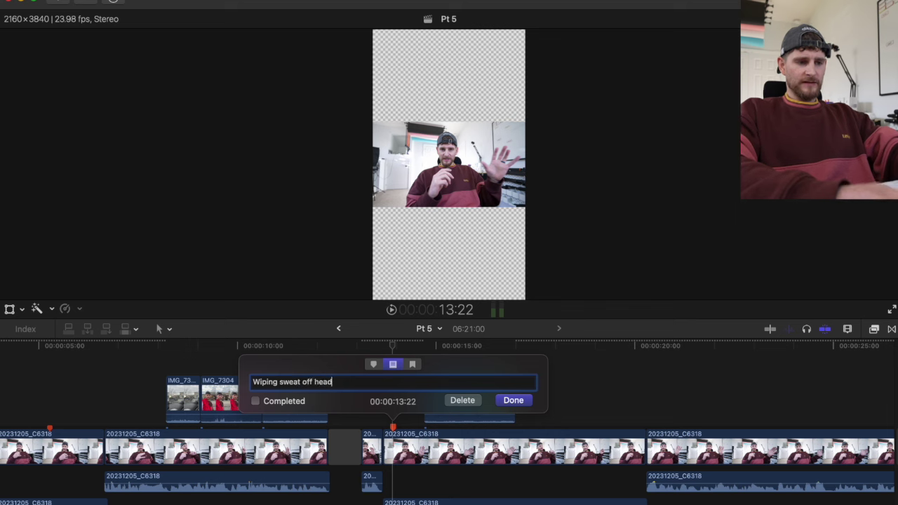
pyautogui.press('Return')
# Step: Play the talking footage beyond IMG_7314 to about 24:18 and replay from about 18:00 to find the next b-roll spot
pyautogui.press('space')
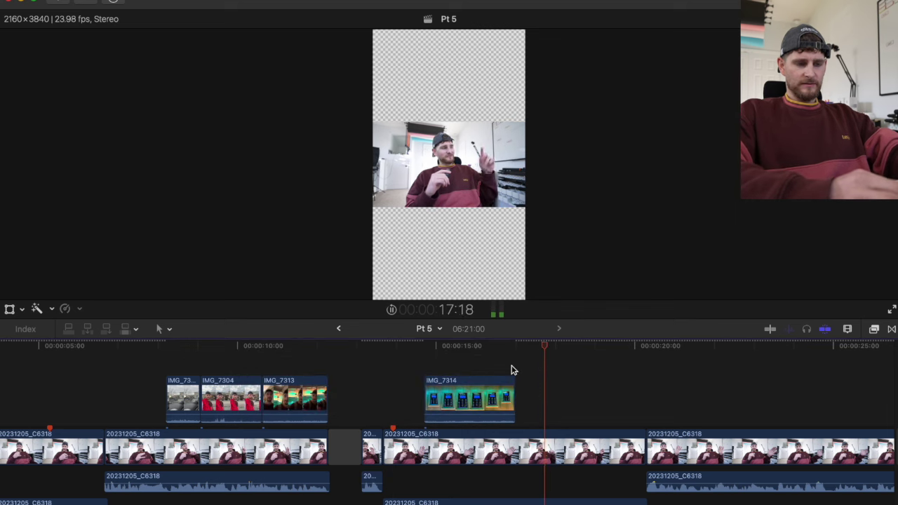
pyautogui.press('space')
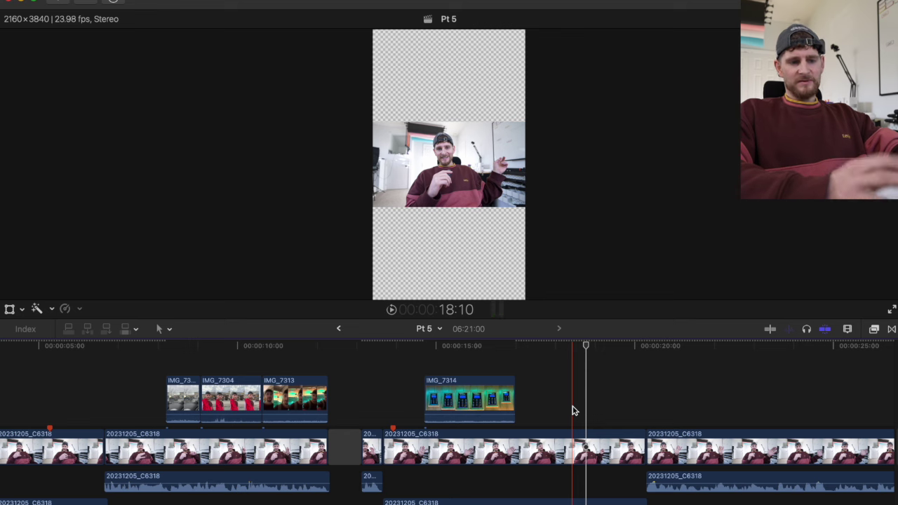
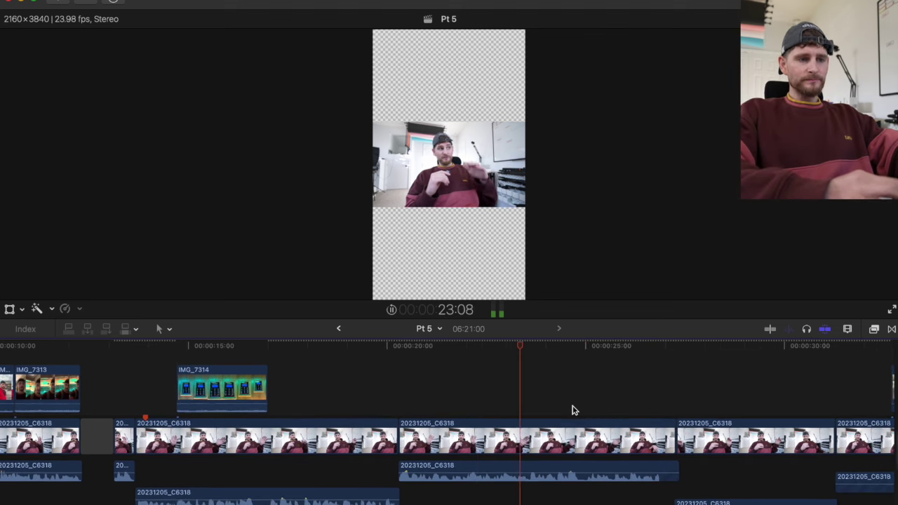
pyautogui.press('space')
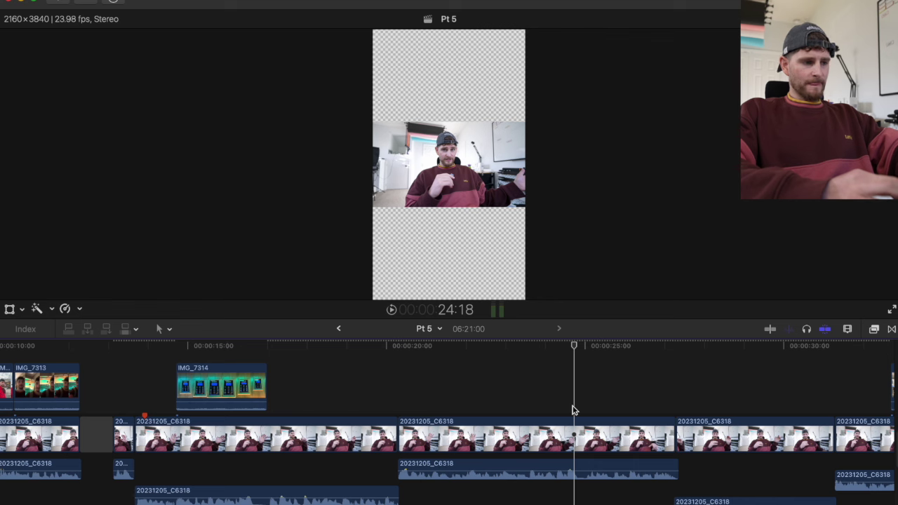
pyautogui.press('super+shift+r')
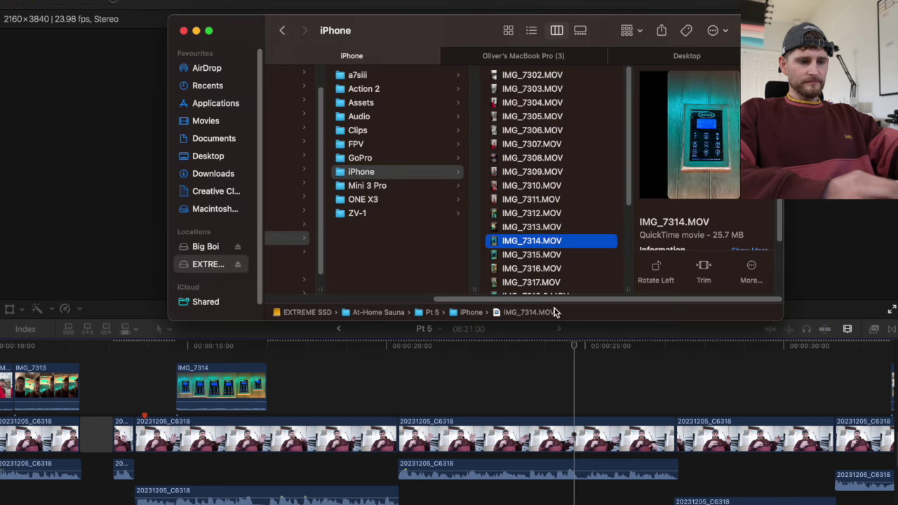
pyautogui.click(315, 386)
pyautogui.press('space')
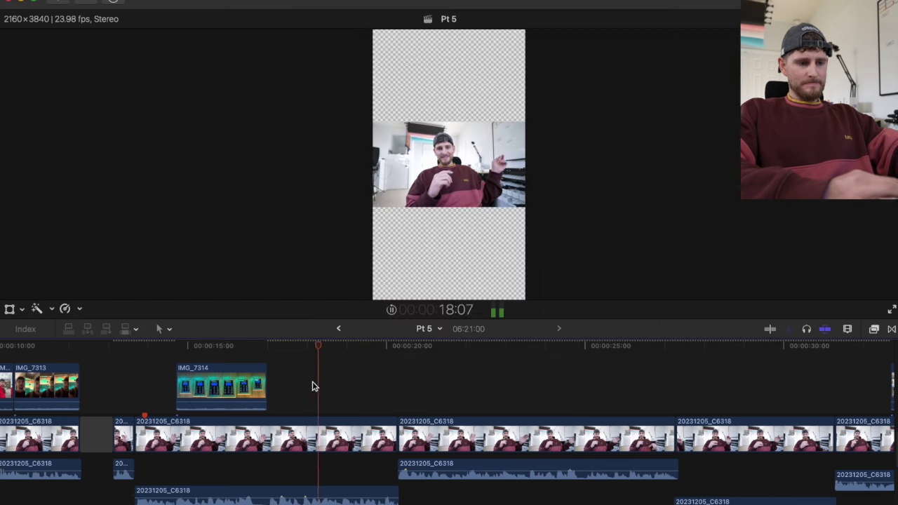
pyautogui.press('space')
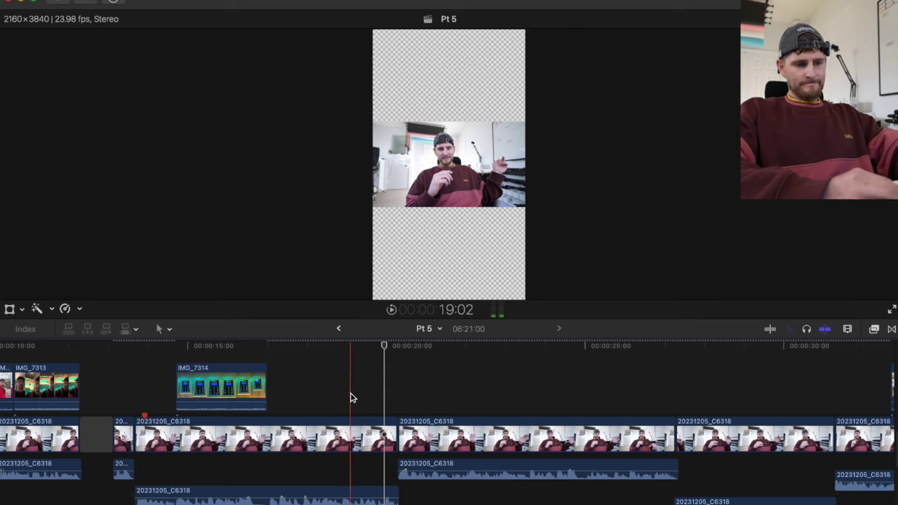
# Step: Play the talking footage on from about 19:00 and add a to-do marker at 28:08 with a note starting "Taking off so"
pyautogui.click(351, 397)
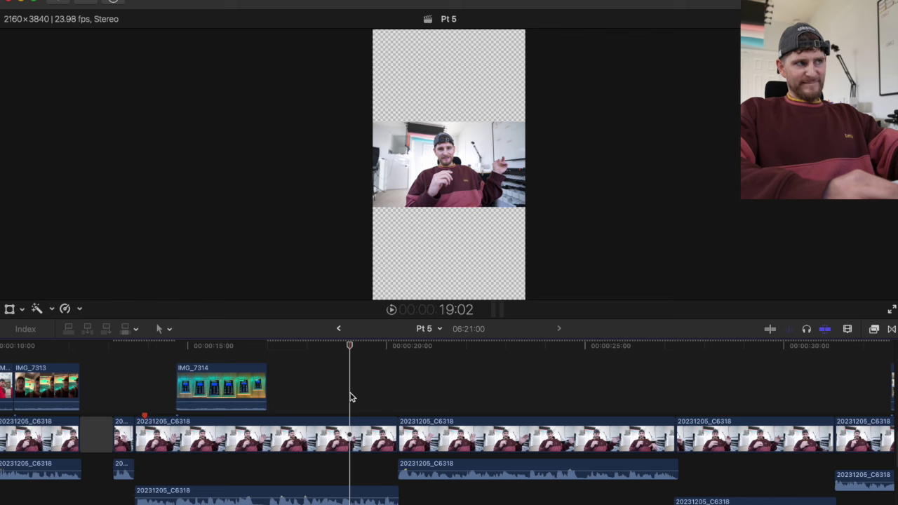
pyautogui.press('space')
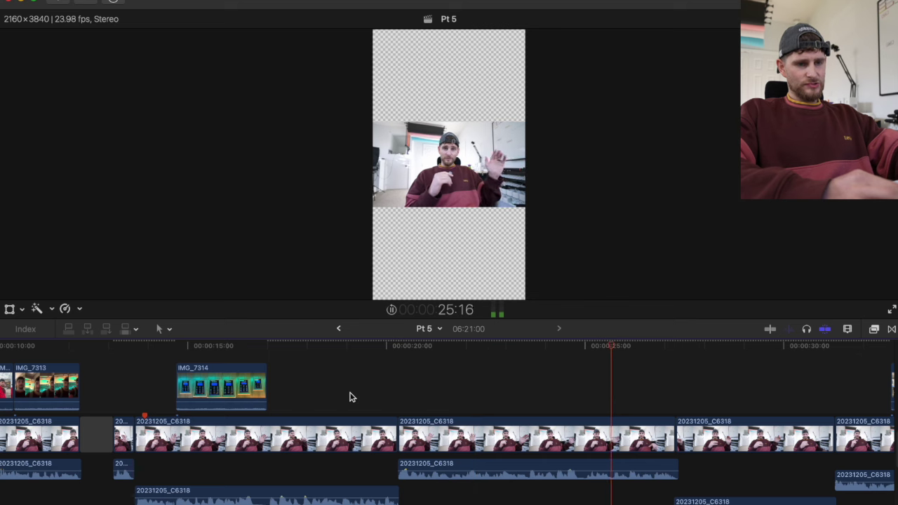
pyautogui.press('space')
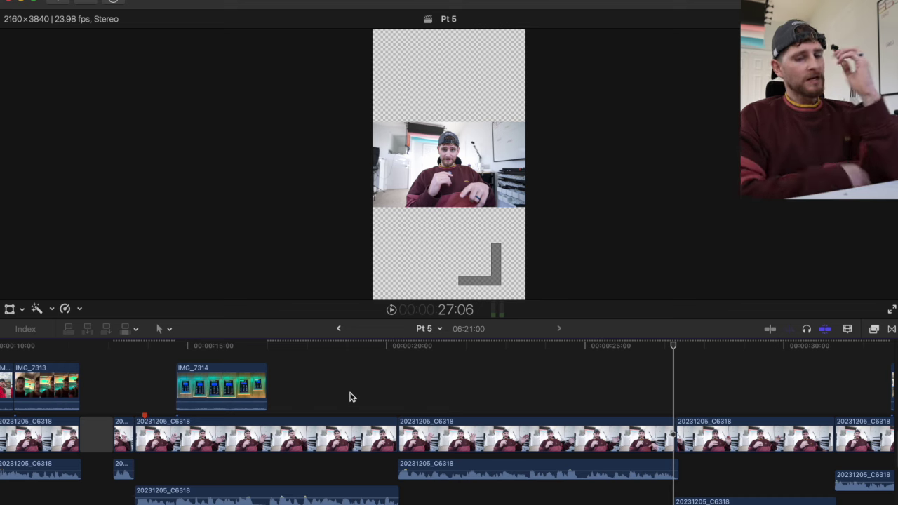
pyautogui.hscroll(5, 351, 397)
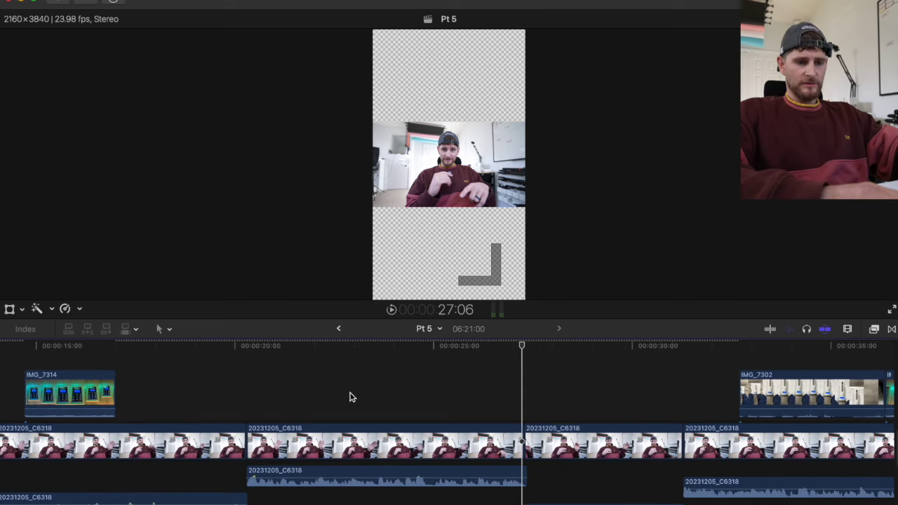
pyautogui.press('space')
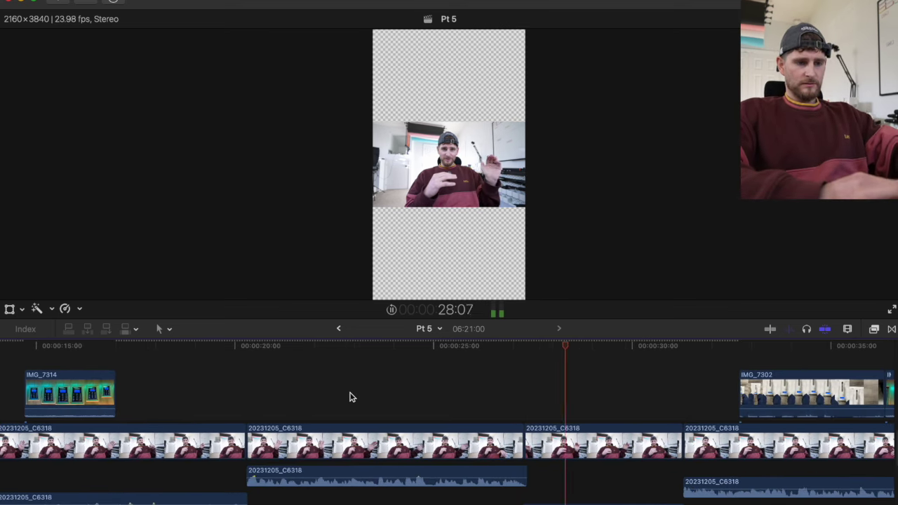
pyautogui.press('space')
pyautogui.click(565, 407)
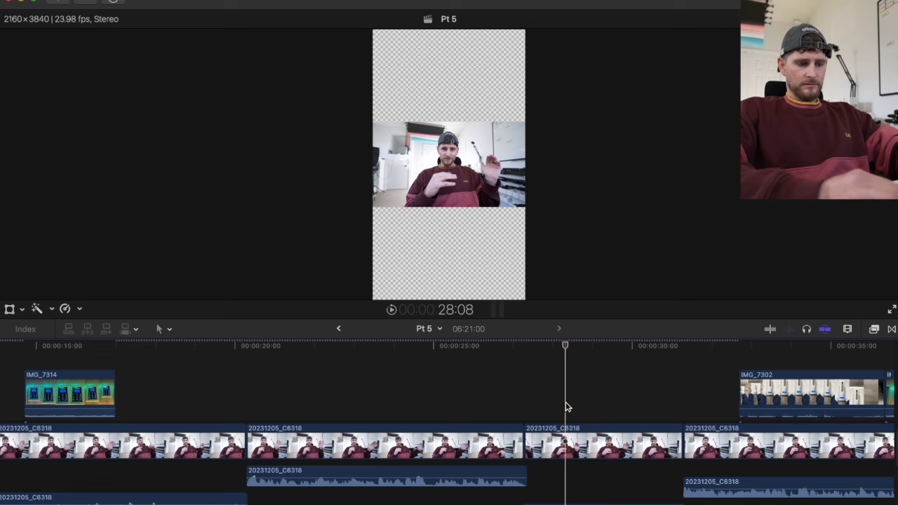
pyautogui.hotkey('alt', 'm')
pyautogui.write('Taki')
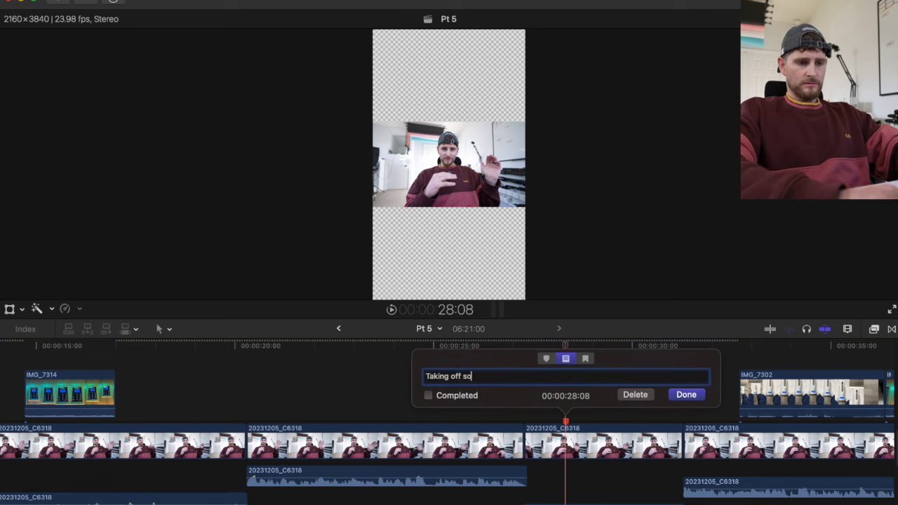
pyautogui.write('ng off so')
pyautogui.press('Return')
# Step: Play on through the IMG_7302 and IMG_7315 overlays, extend the start of IMG_7302 slightly, and replay from its beginning
pyautogui.press('space')
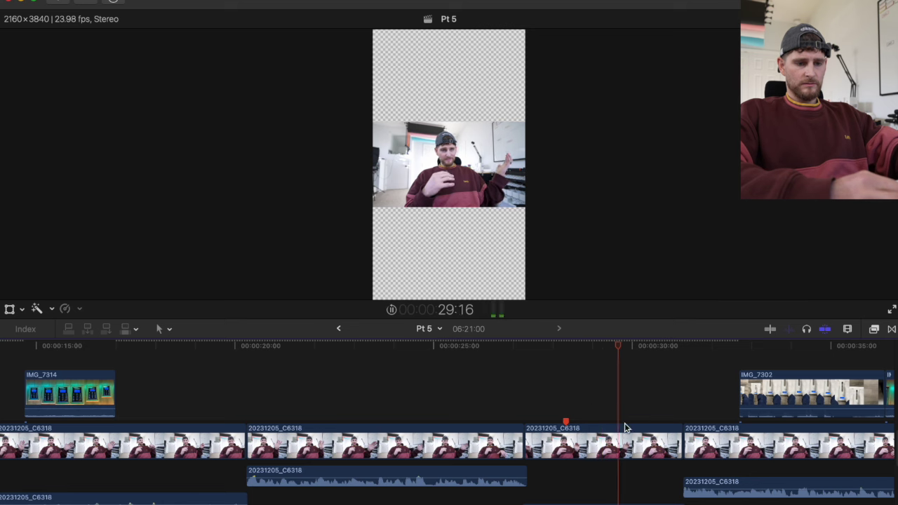
pyautogui.press('space')
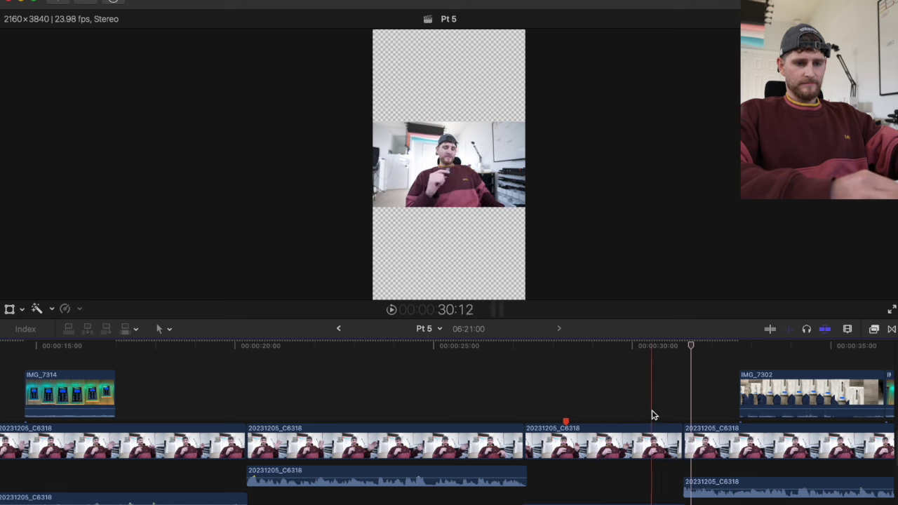
pyautogui.press('space')
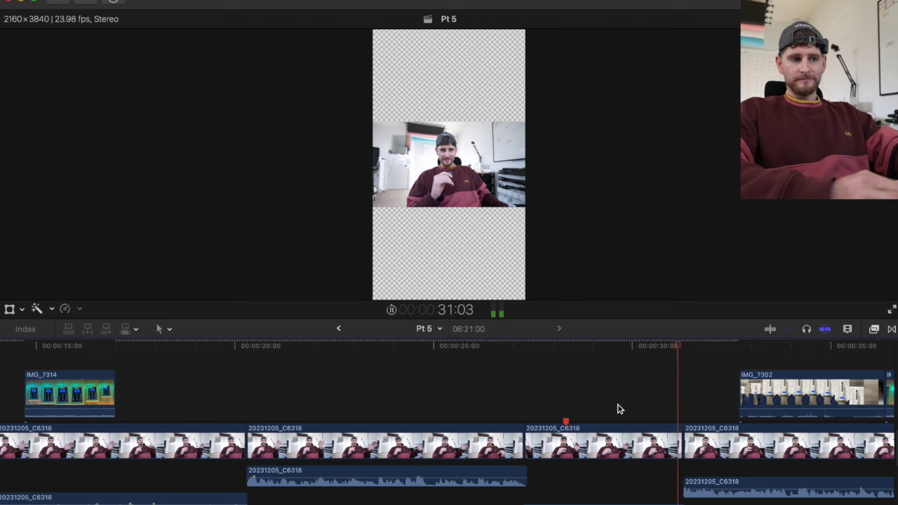
pyautogui.hscroll(3, 635, 411)
pyautogui.hscroll(2, 635, 411)
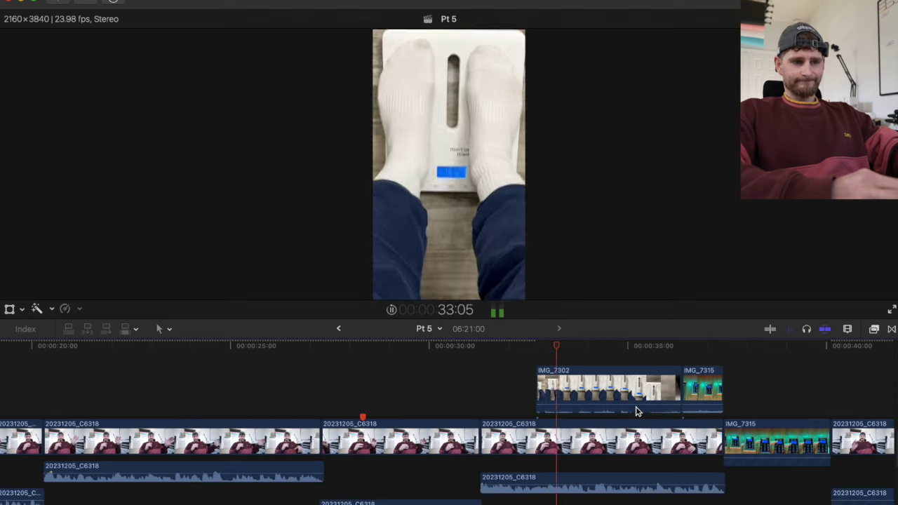
pyautogui.moveTo(537, 389)
pyautogui.mouseDown()
pyautogui.moveTo(474, 389)
pyautogui.moveTo(534, 389)
pyautogui.mouseUp()
pyautogui.press('space')
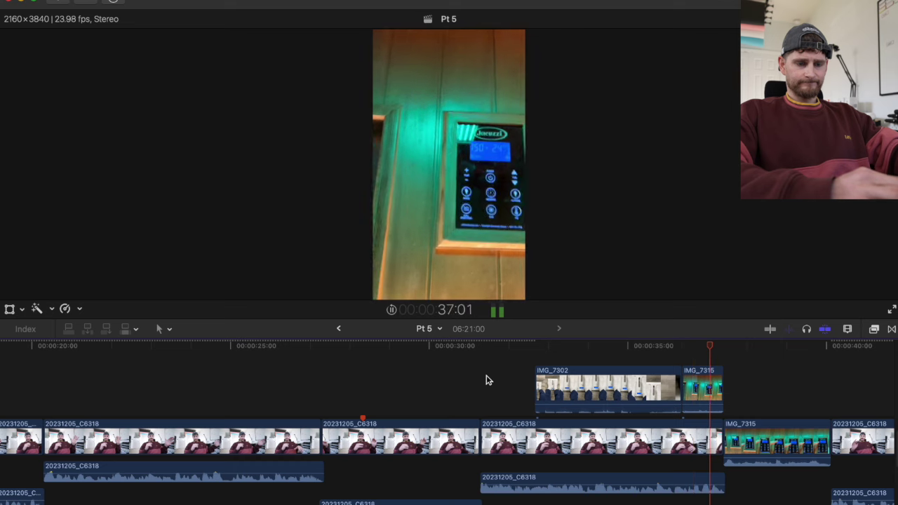
pyautogui.click(608, 350)
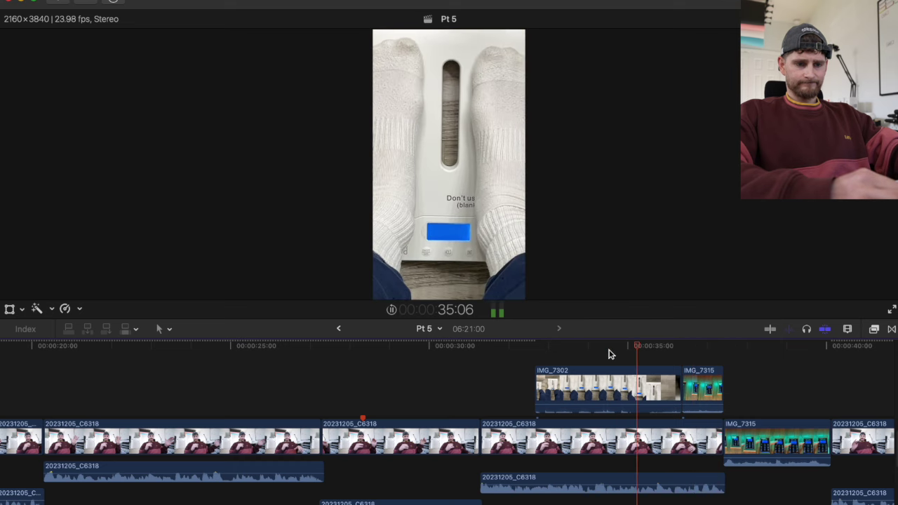
pyautogui.click(535, 361)
pyautogui.press('space')
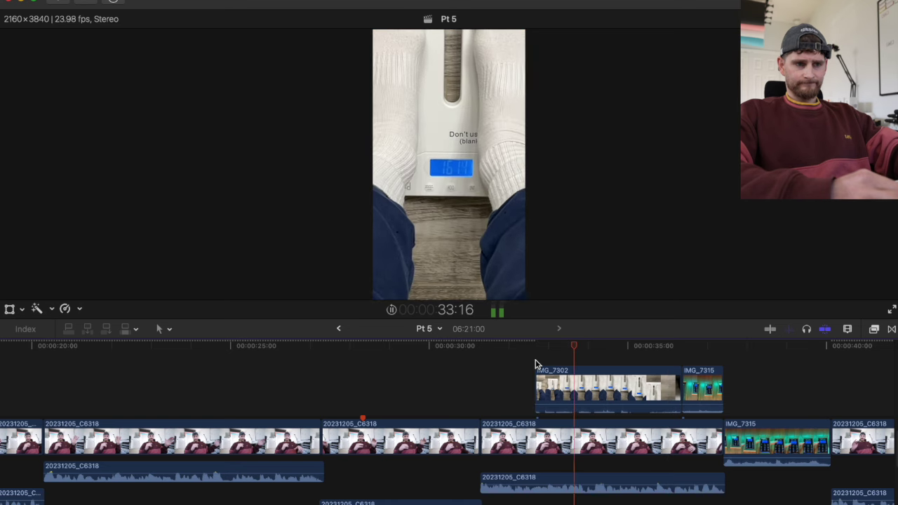
# Step: Extend the start of IMG_7302 to a clip length of 4:16 and move the clip to start at about 33:06
pyautogui.moveTo(576, 393); pyautogui.dragTo(499, 392)
pyautogui.press('space')
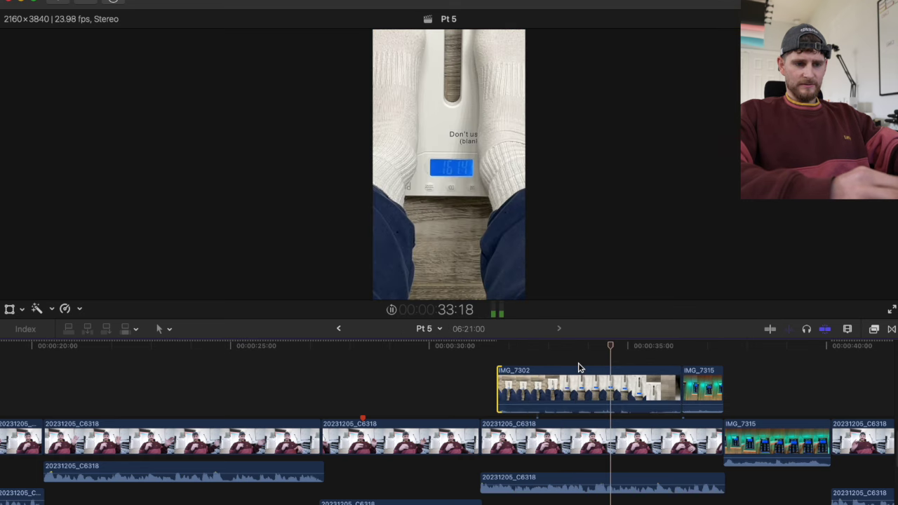
pyautogui.moveTo(578, 368); pyautogui.dragTo(652, 361)
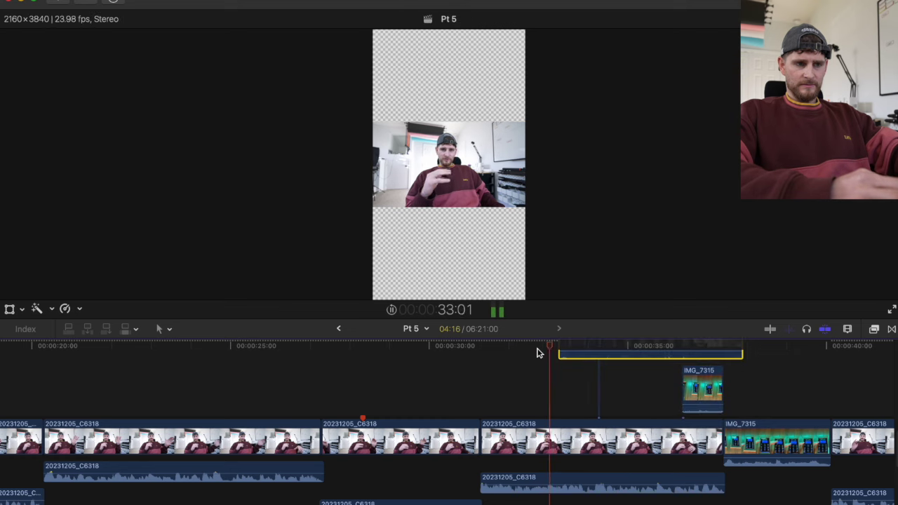
pyautogui.scroll(2, 537, 353)
pyautogui.hscroll(2, 537, 353)
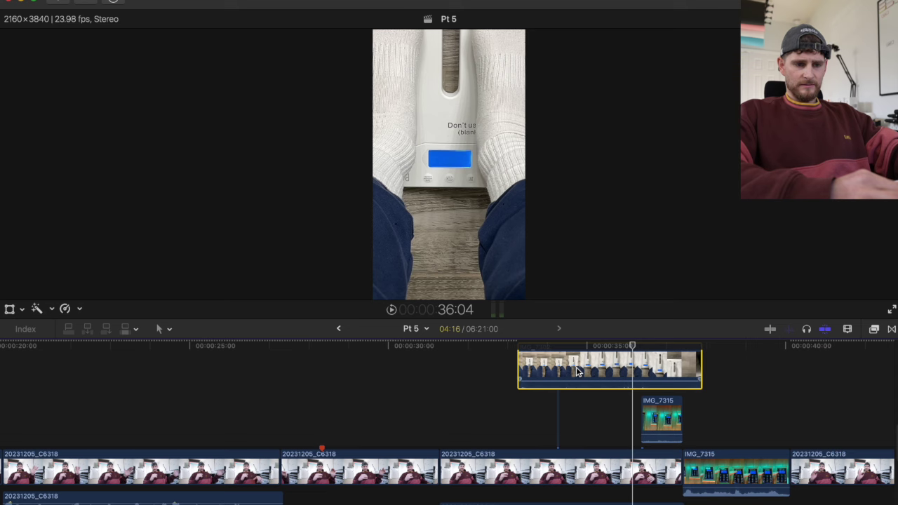
# Step: Cut IMG_7302 at 36:03 and delete the piece after the cut that overlaps IMG_7315
pyautogui.click(633, 422)
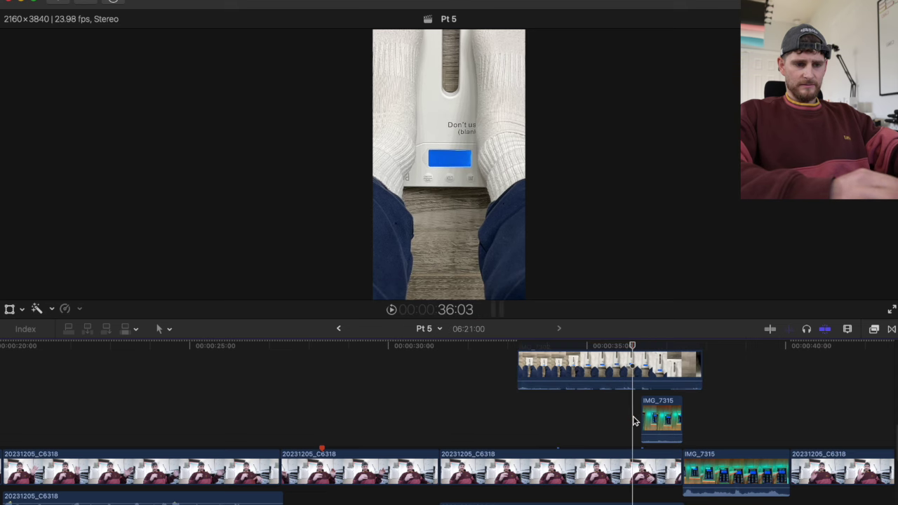
pyautogui.press('b')
pyautogui.click(633, 370)
pyautogui.press('a')
pyautogui.click(654, 370)
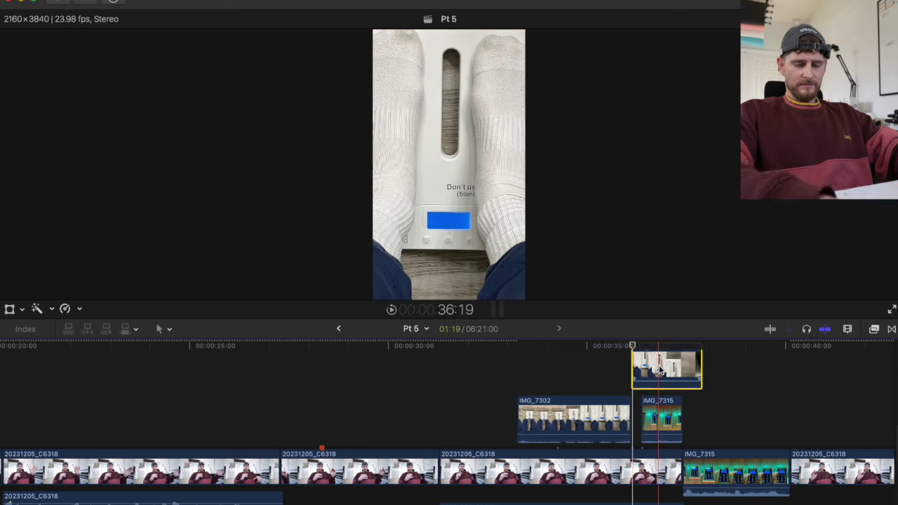
pyautogui.press('Delete')
# Step: Try to extend the start of the IMG_7315 overlay back to the end of IMG_7302, and replay the transition
pyautogui.moveTo(642, 421); pyautogui.dragTo(634, 420)
pyautogui.click(624, 384)
pyautogui.press('space')
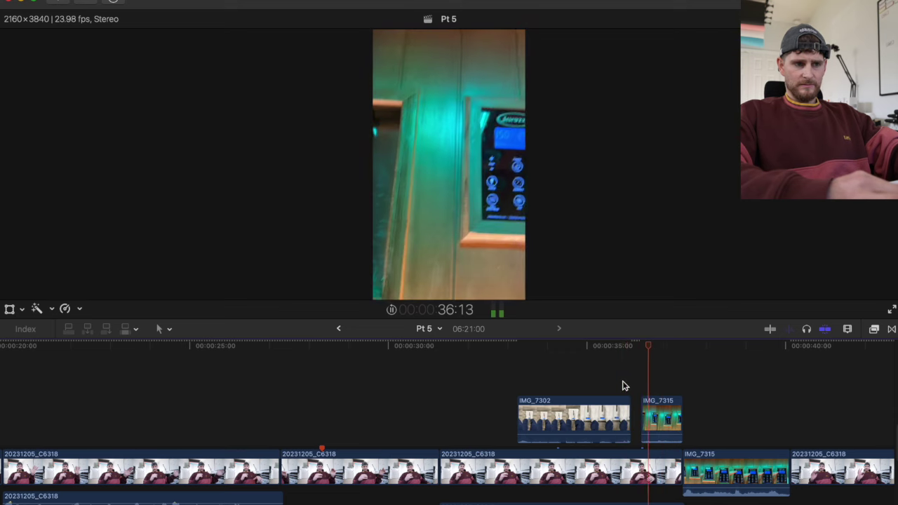
pyautogui.press('space')
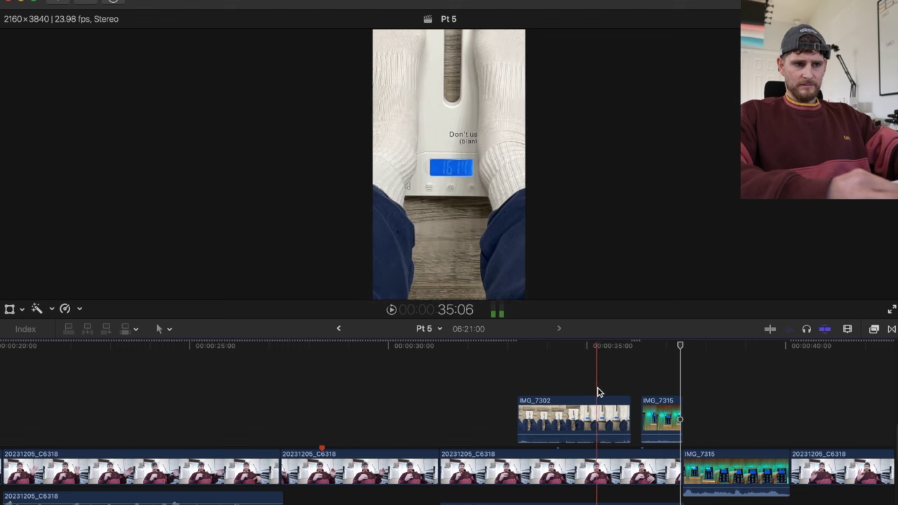
pyautogui.press('space')
pyautogui.hscroll(5, 610, 387)
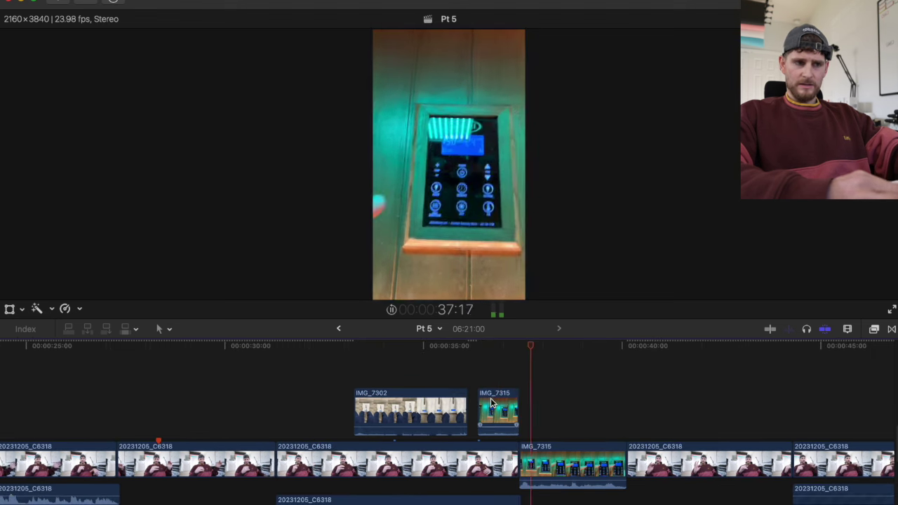
# Step: Raise the audio volume of the IMG_7315 clip in the main storyline and replay it from the overlay before it
pyautogui.press('space')
pyautogui.moveTo(540, 479); pyautogui.dragTo(544, 471)
pyautogui.press('space')
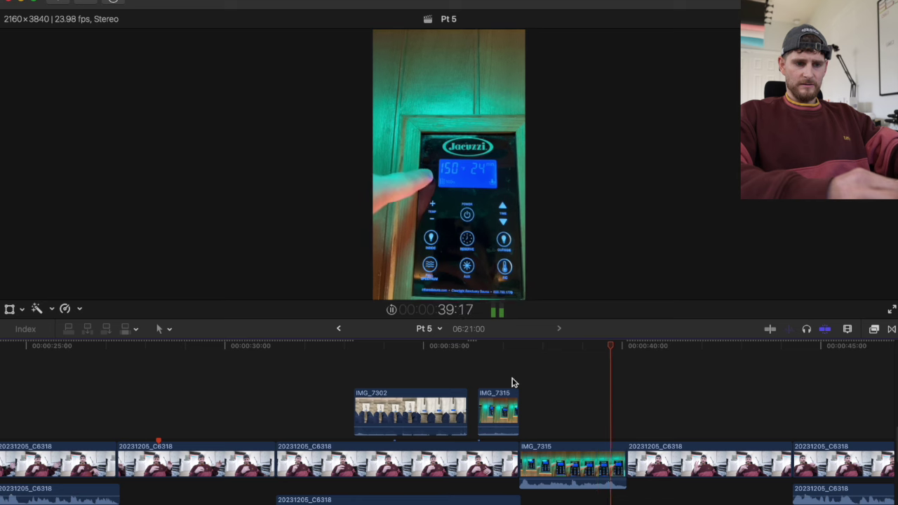
pyautogui.click(453, 357)
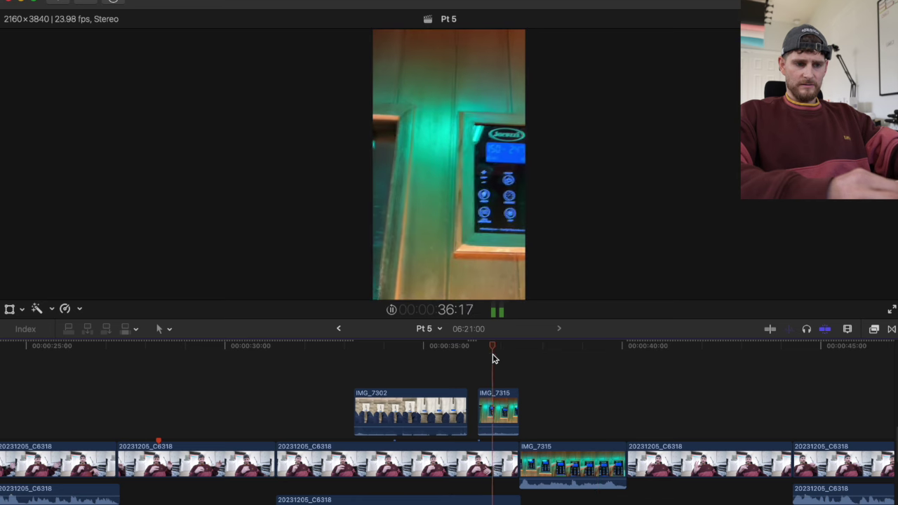
pyautogui.hscroll(5, 492, 357)
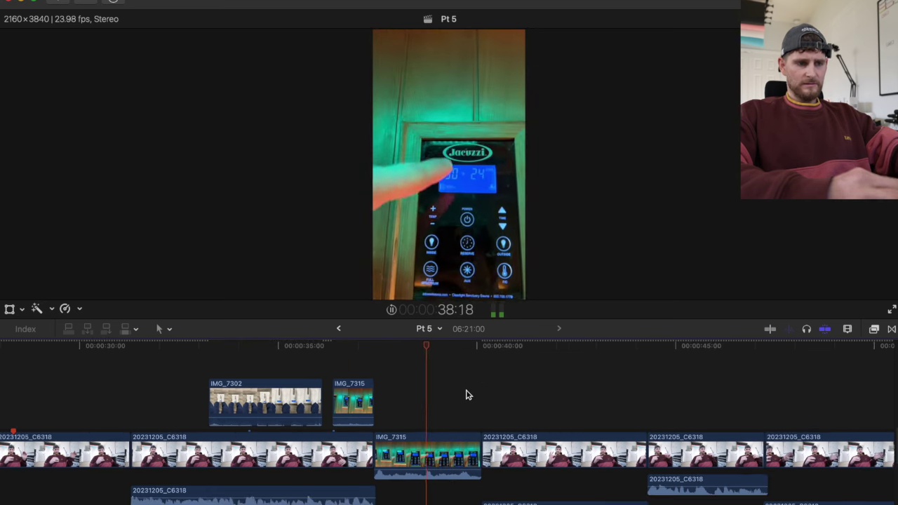
# Step: Separate the audio of the main-storyline IMG_7315 clip and trim about 6 frames off its video end, letting the audio run under the next clip
pyautogui.press('space')
pyautogui.click(473, 406)
pyautogui.click(472, 449)
pyautogui.hotkey('ctrl', 'shift', 's')
pyautogui.click(472, 478)
pyautogui.press('Delete')
pyautogui.moveTo(480, 452); pyautogui.dragTo(470, 452)
# Step: Add a to-do marker at 40:20 on the talking clip after IMG_7315 with a note starting "sweat dripp"
pyautogui.scroll(-3, 467, 452)
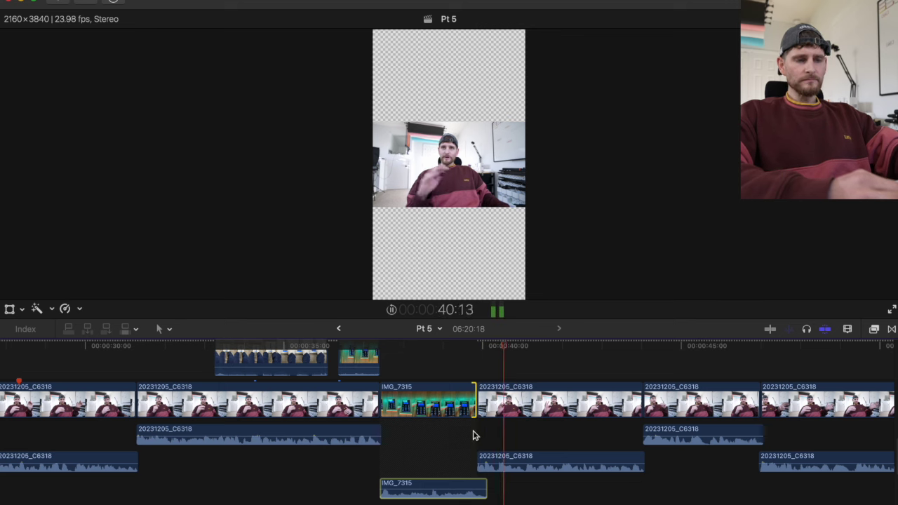
pyautogui.click(514, 363)
pyautogui.hotkey('alt', 'm')
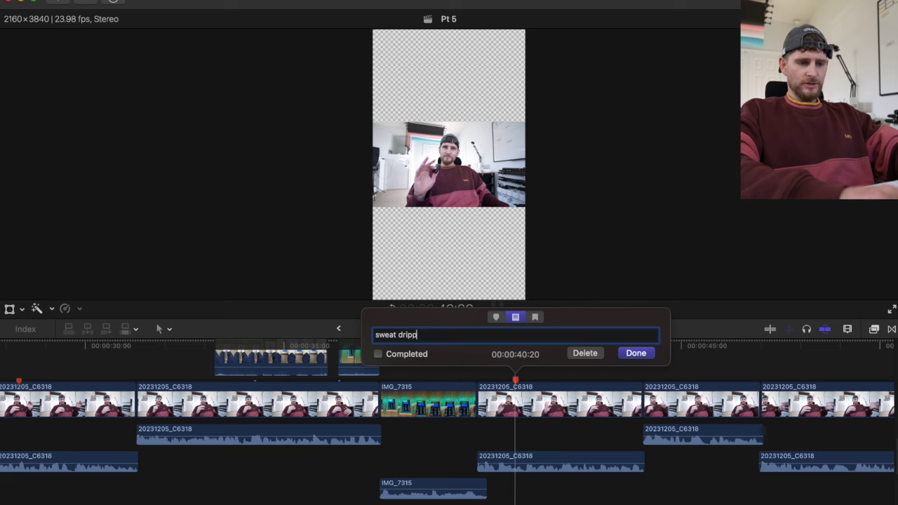
pyautogui.write('sweat dripp')
pyautogui.press('Return')
# Step: Play the following talking clips and add a to-do marker at 45:08 with the note "clip in sauna"
pyautogui.press('space')
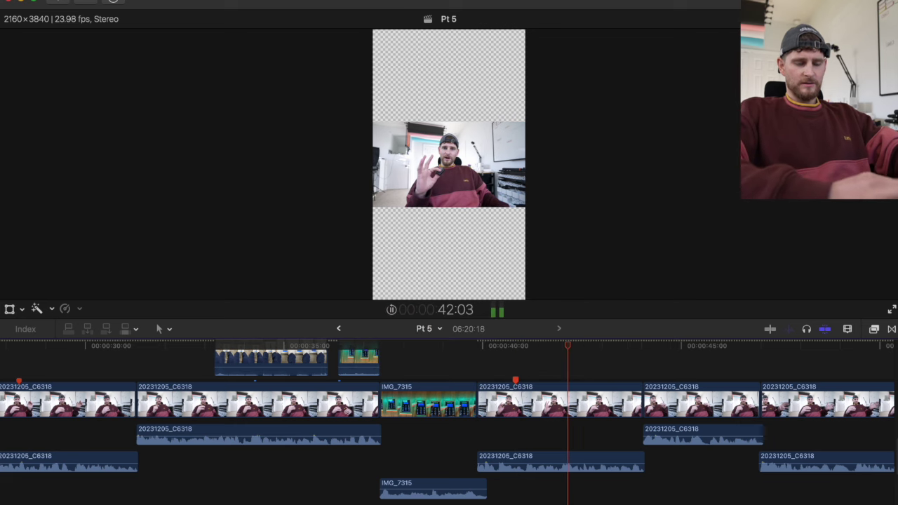
pyautogui.press('space')
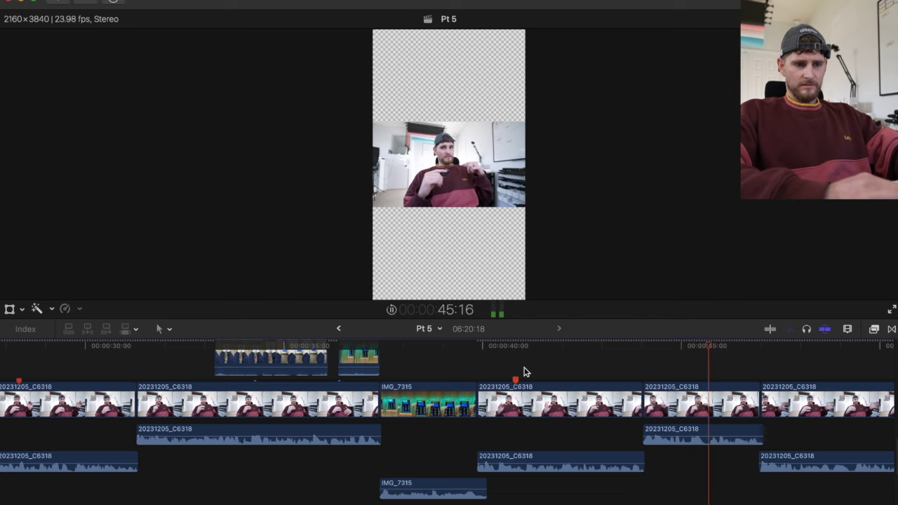
pyautogui.press('space')
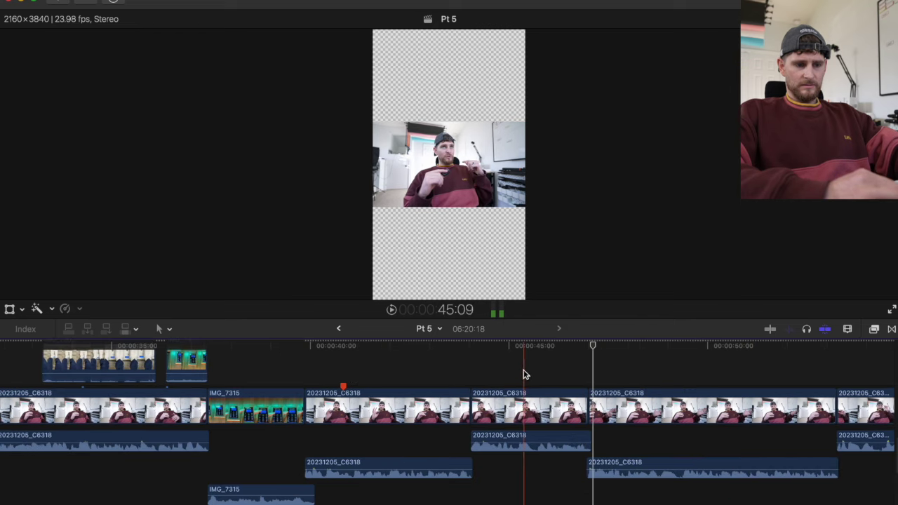
pyautogui.click(526, 374)
pyautogui.hotkey('alt', 'm')
pyautogui.press('BackSpace')
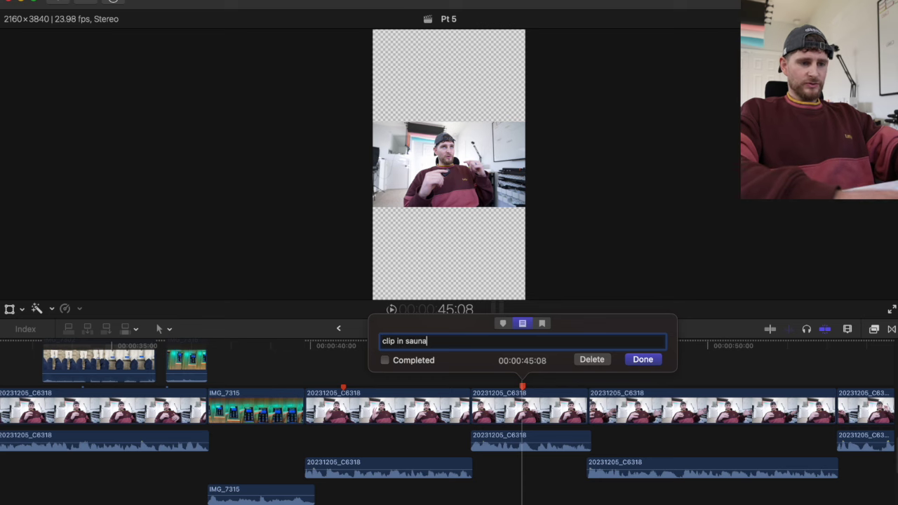
pyautogui.write('clip in saun')
pyautogui.press('Return')
# Step: Play the next talking clips and add a to-do marker at 48:09 with the note "Breathing and changing positions"
pyautogui.press('space')
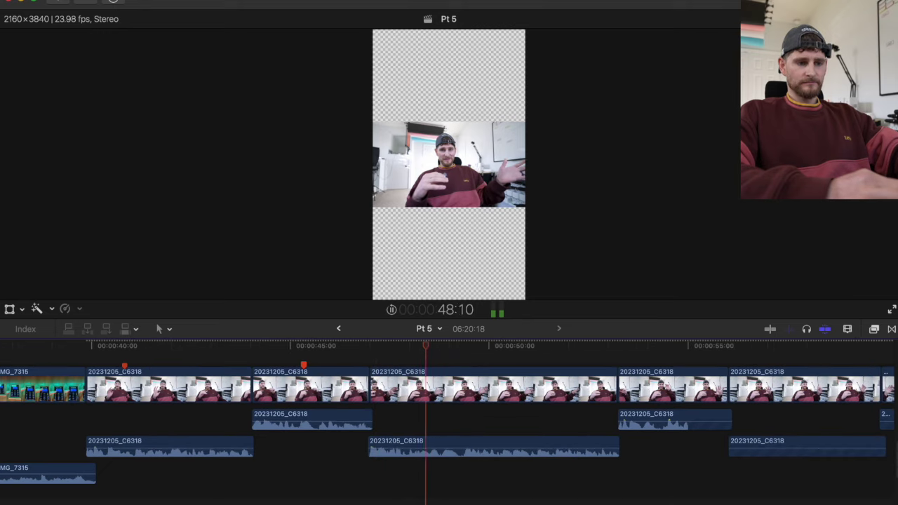
pyautogui.scroll(3, 471, 399)
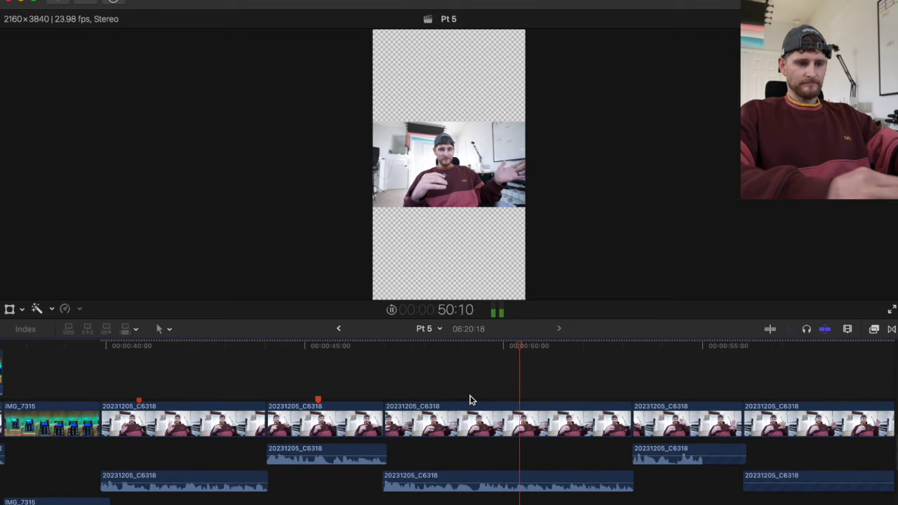
pyautogui.press('space')
pyautogui.click(439, 379)
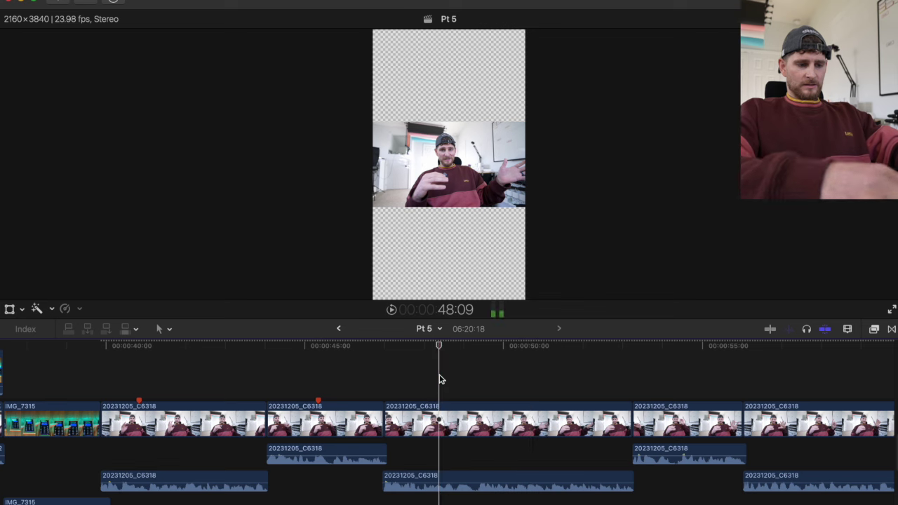
pyautogui.hotkey('alt', 'm')
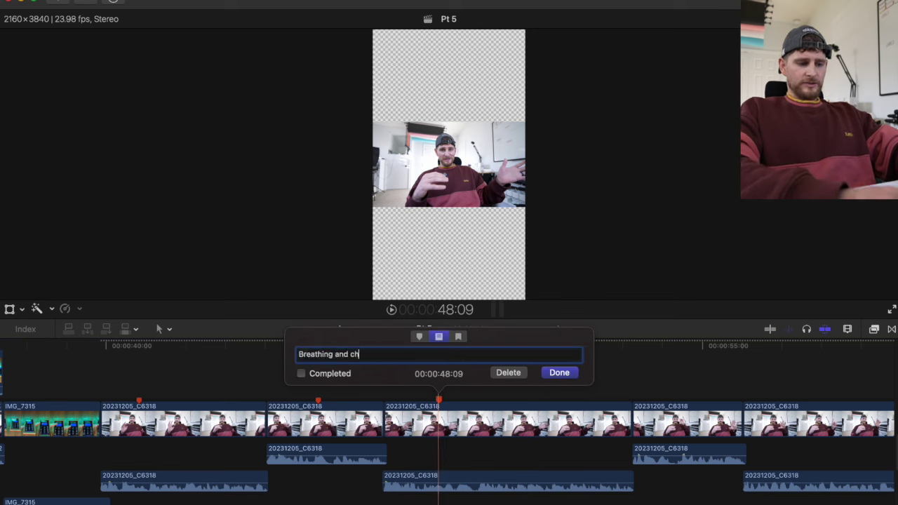
pyautogui.press('Return')
# Step: Replay the long talking clip from around its start, and delete its to-do marker at 48:09
pyautogui.press('space')
pyautogui.click(512, 383)
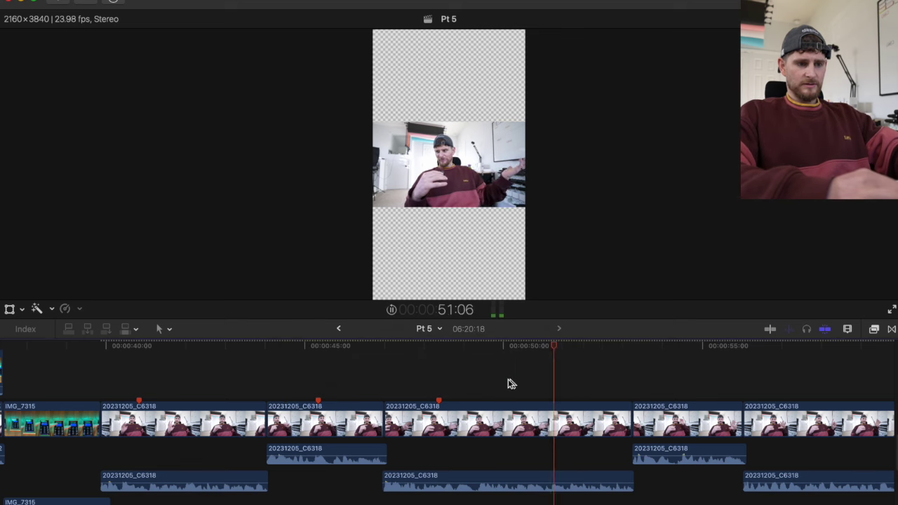
pyautogui.click(354, 377)
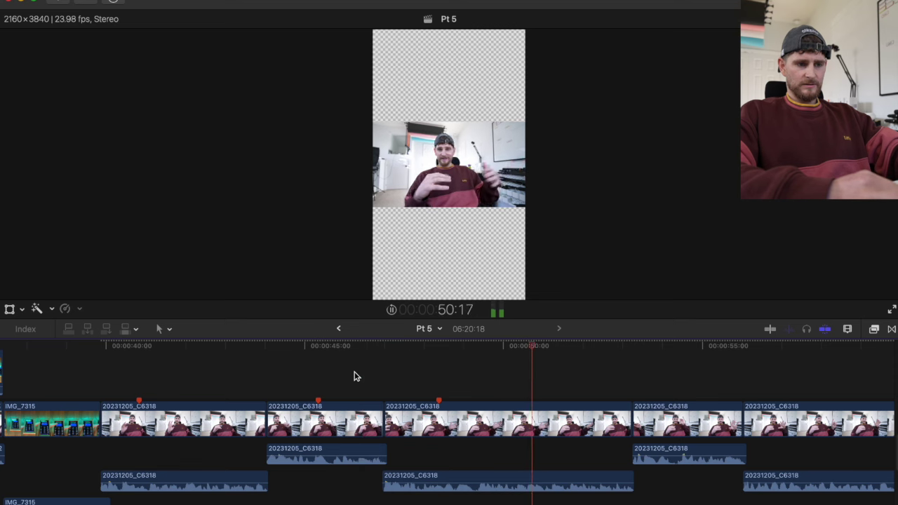
pyautogui.click(380, 390)
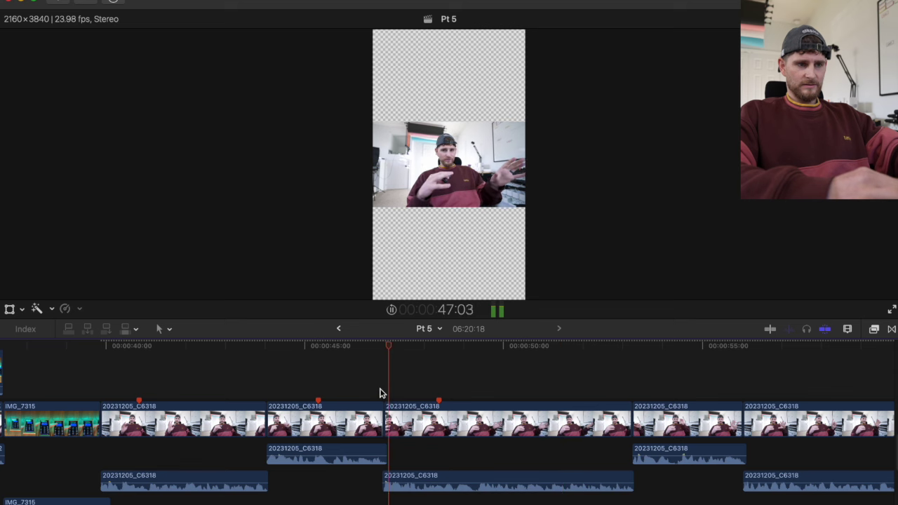
pyautogui.press('space')
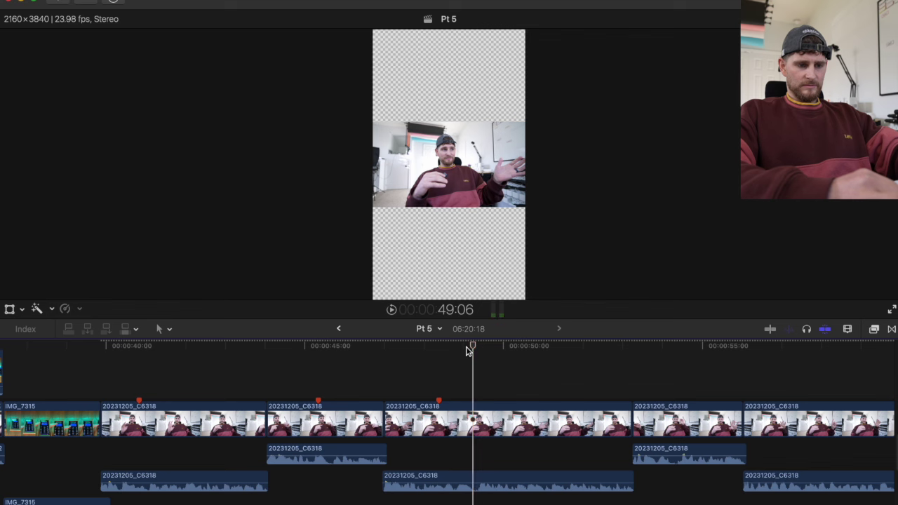
pyautogui.doubleClick(440, 400)
pyautogui.press('super+a')
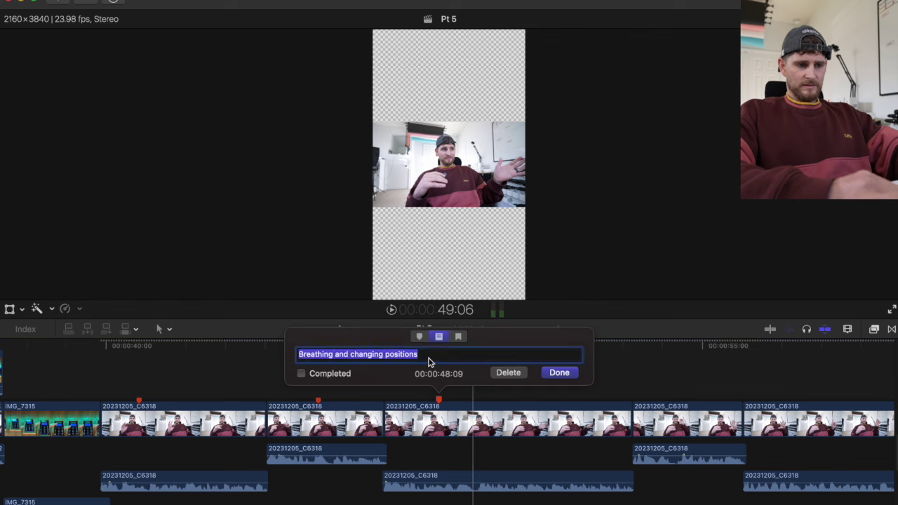
pyautogui.press('Delete')
pyautogui.click(510, 373)
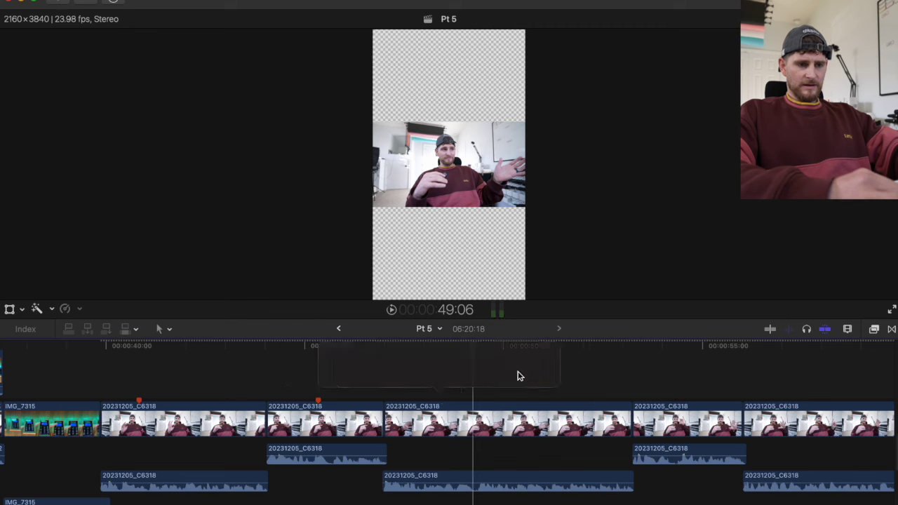
pyautogui.click(435, 387)
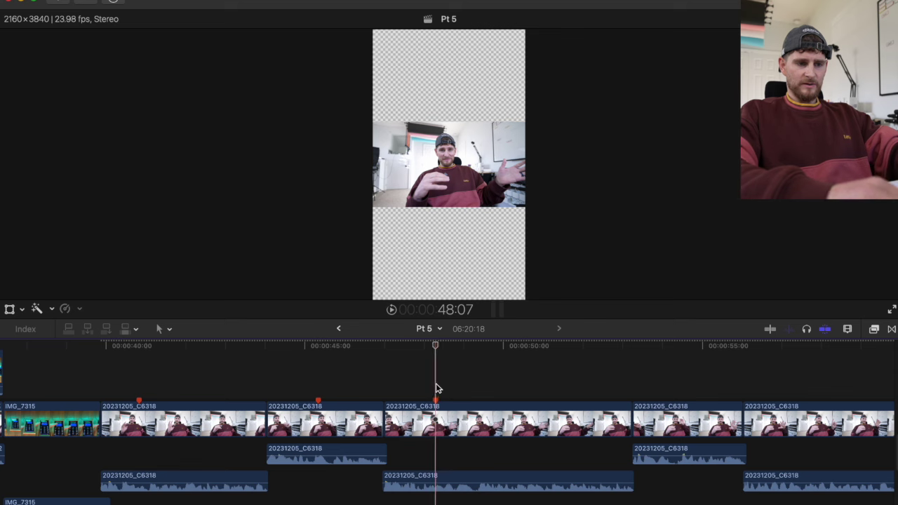
pyautogui.hotkey('alt', 'm')
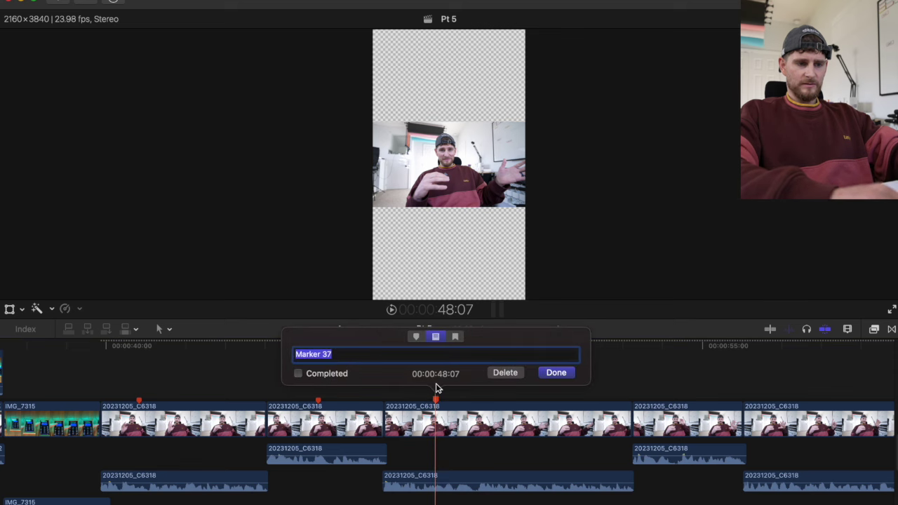
pyautogui.click(501, 372)
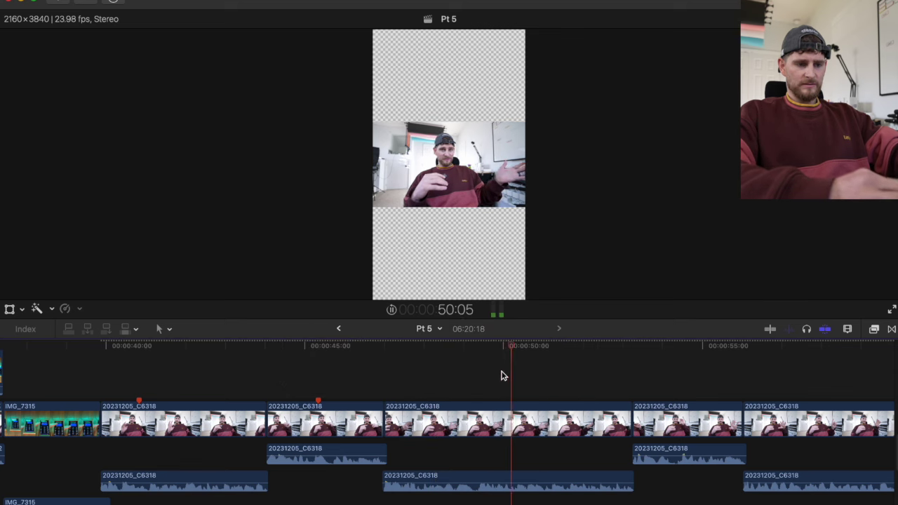
# Step: Add two to-do markers to the long talking clip, one just after 50:00 and one at 48:02 with the note "On camera"
pyautogui.click(524, 381)
pyautogui.hotkey('alt', 'm')
pyautogui.press('Return')
pyautogui.click(427, 376)
pyautogui.hotkey('alt', 'm')
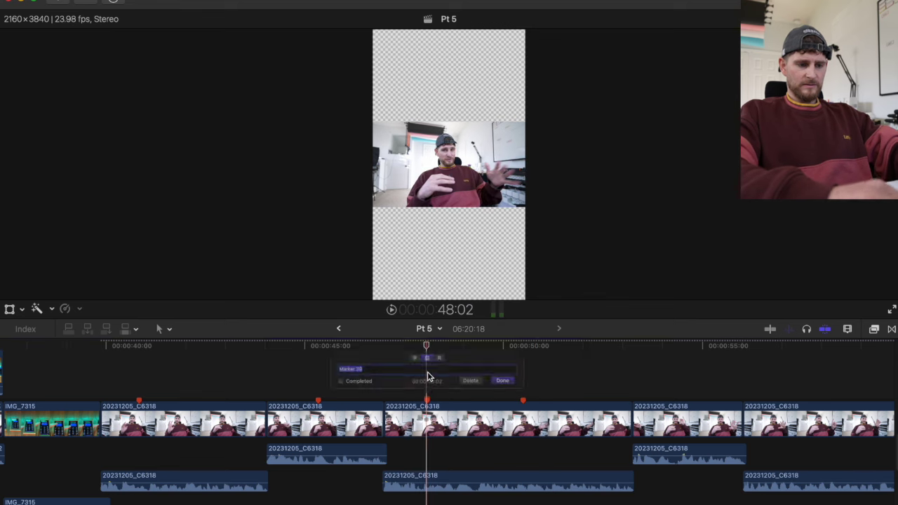
pyautogui.write('0')
pyautogui.write('n camera')
pyautogui.press('Return')
# Step: Play on into the next talking clip and add a to-do marker at 54:12 with the note "Looking at door"
pyautogui.press('space')
pyautogui.click(618, 347)
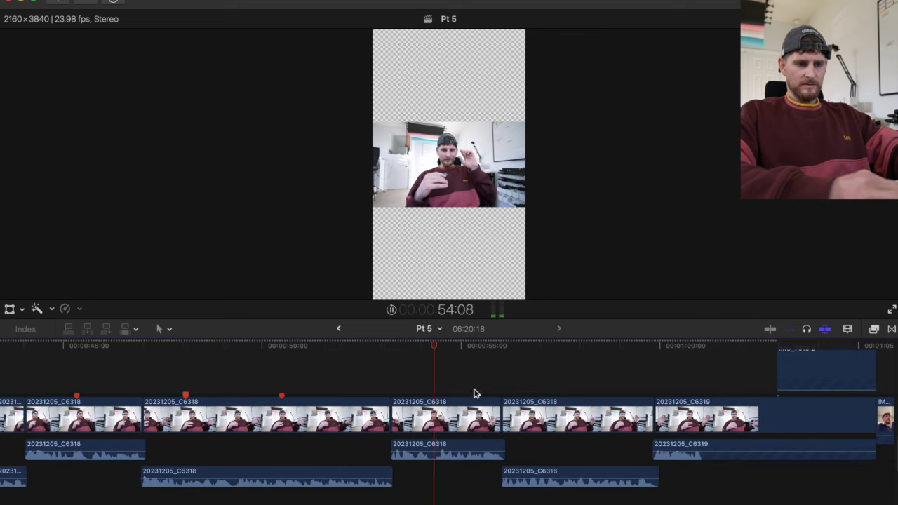
pyautogui.click(440, 386)
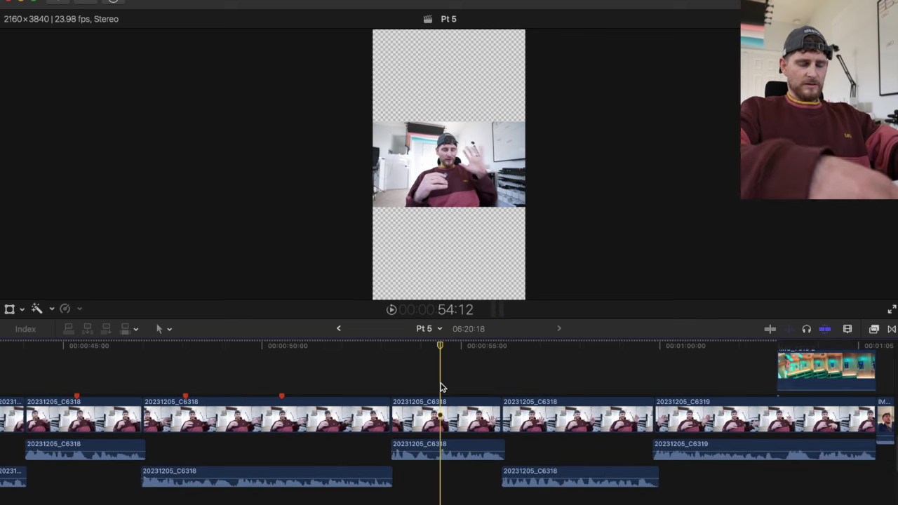
pyautogui.hotkey('alt', 'm')
pyautogui.write('Looking at door')
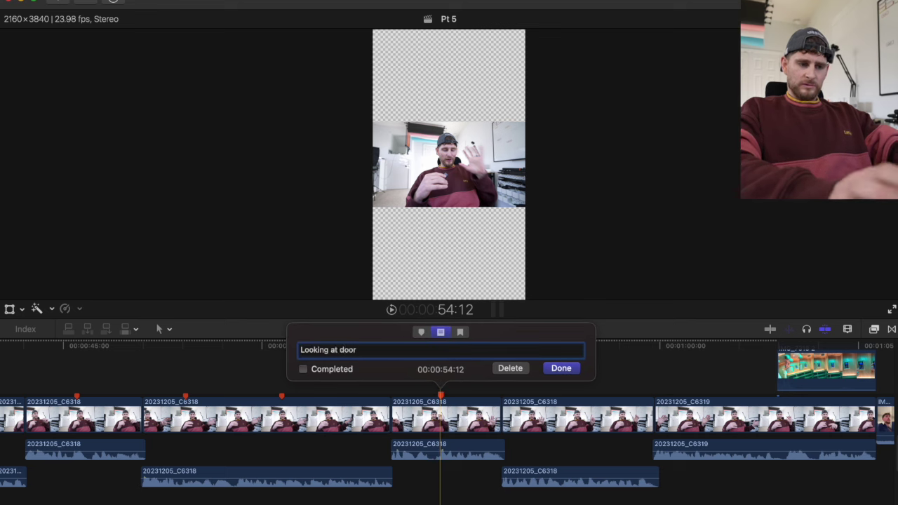
pyautogui.press('Return')
# Step: Play on to the IMG_7318 2 overlay and add a to-do marker at 1:00:23 on the 20231205_C6319 clip noted "Sat up breathing counting down"
pyautogui.press('space')
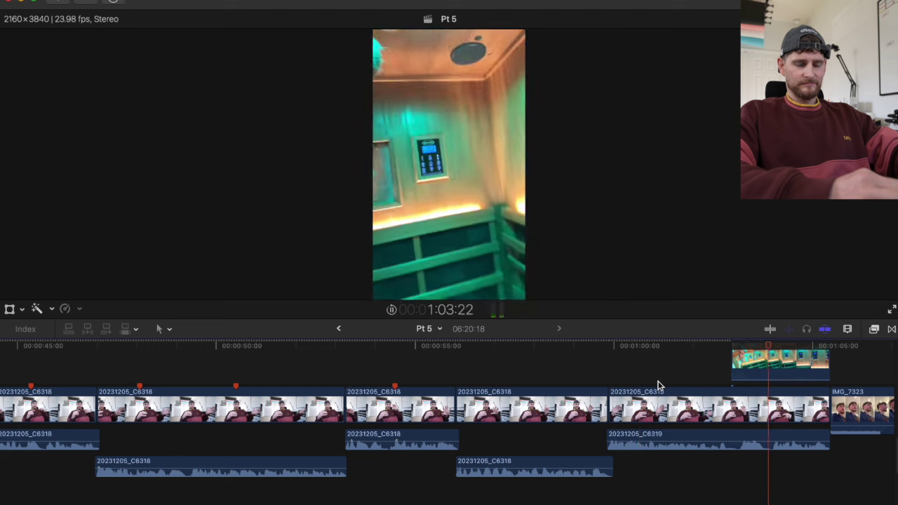
pyautogui.press('space')
pyautogui.click(423, 397)
pyautogui.hotkey('alt', 'm')
pyautogui.write('Sa')
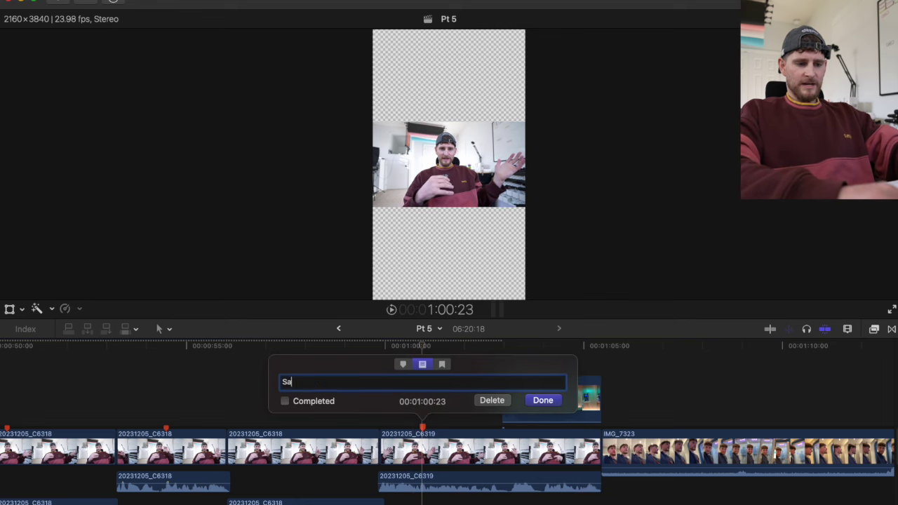
pyautogui.write('t up breathing counting down')
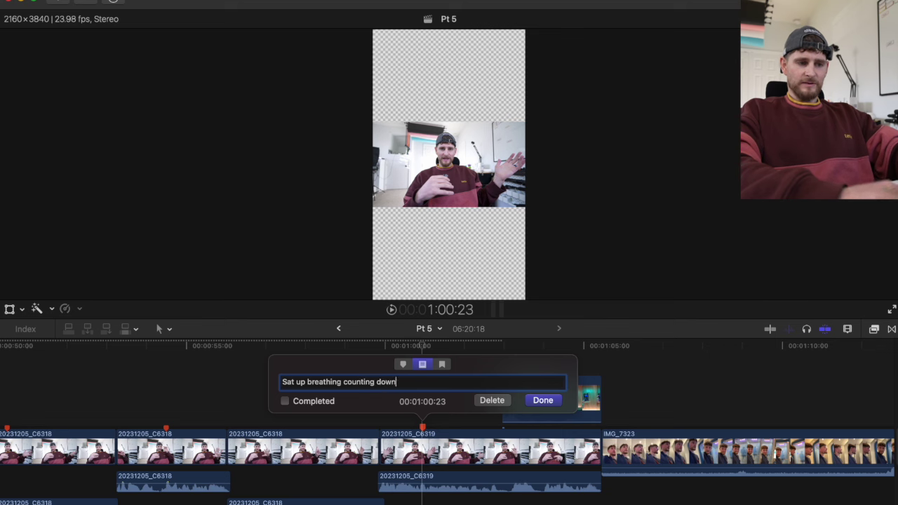
pyautogui.press('Return')
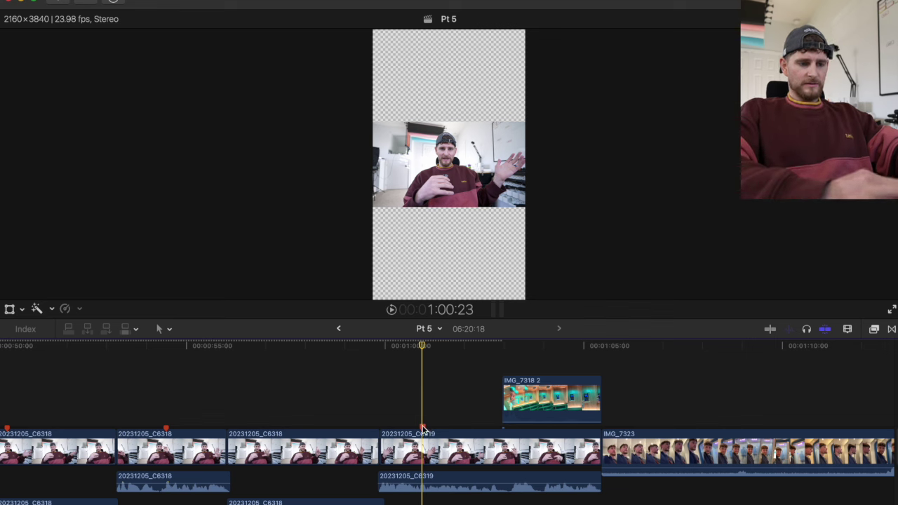
# Step: Review the transition from the end of the 20231205_C6319 talking clip and its IMG_7318 2 overlay into IMG_7323
pyautogui.press('space')
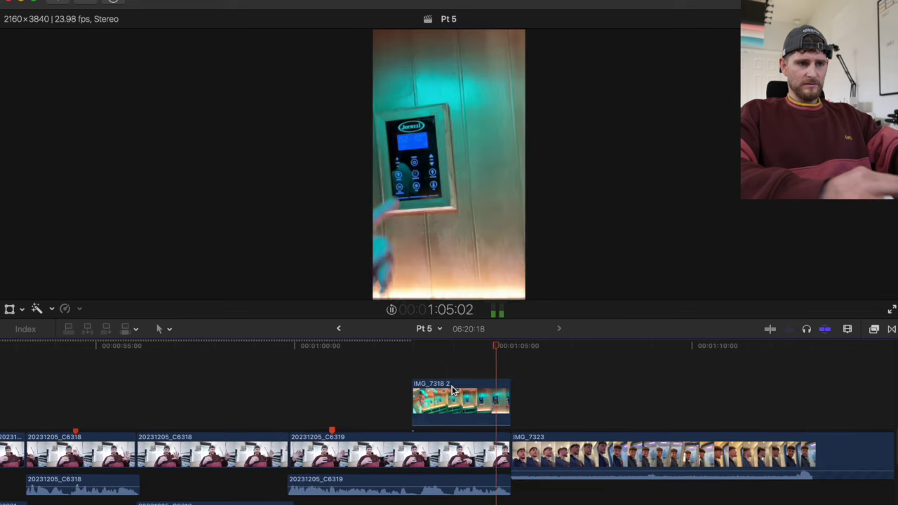
pyautogui.press('space')
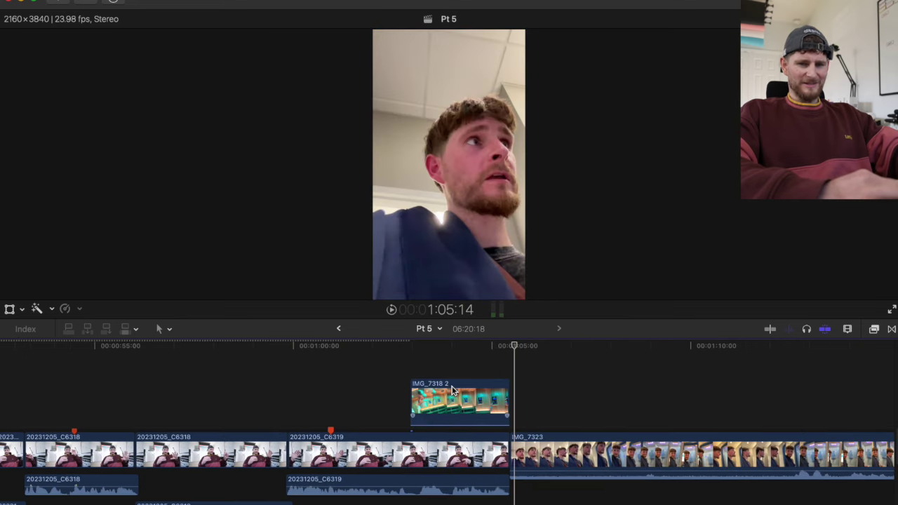
pyautogui.hscroll(-5, 451, 391)
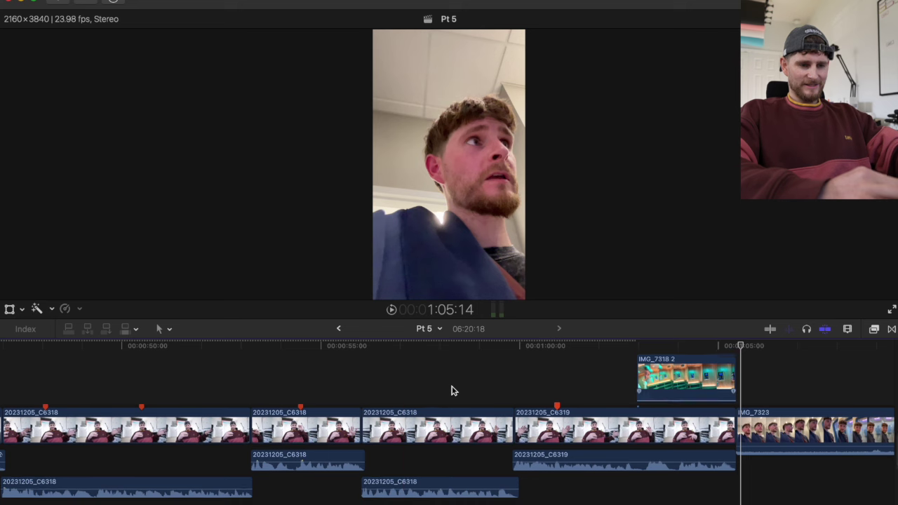
# Step: Replay the talking clips before 20231205_C6319 and add a to-do marker at 57:12 with the note "on camera"
pyautogui.press('space')
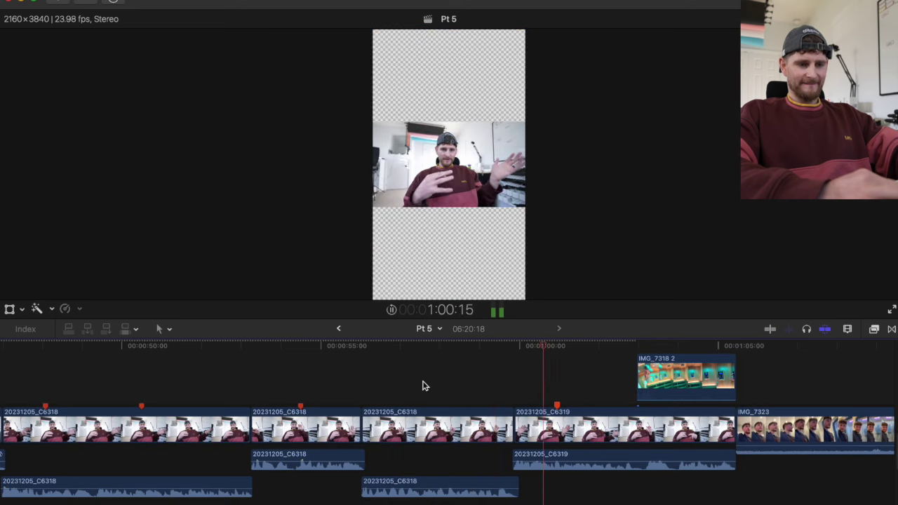
pyautogui.press('space')
pyautogui.click(387, 383)
pyautogui.press('space')
pyautogui.click(363, 385)
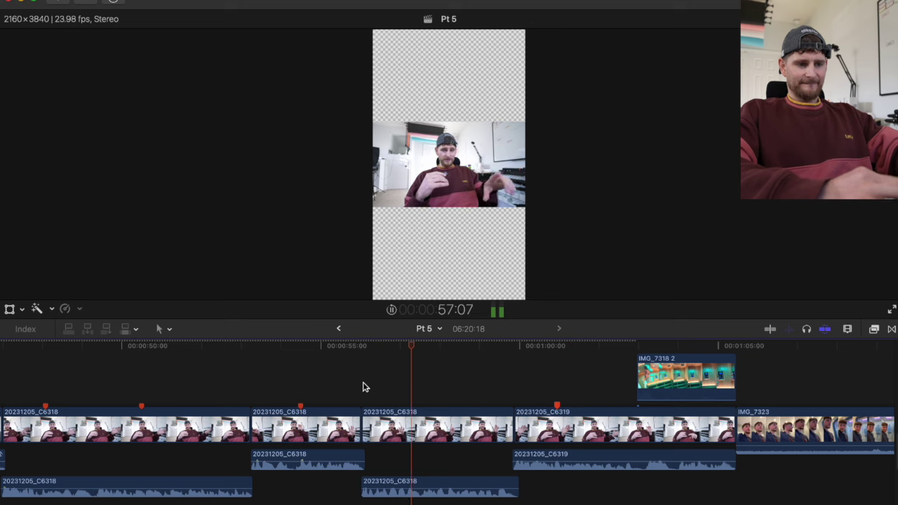
pyautogui.click(441, 346)
pyautogui.moveTo(441, 349); pyautogui.dragTo(421, 350)
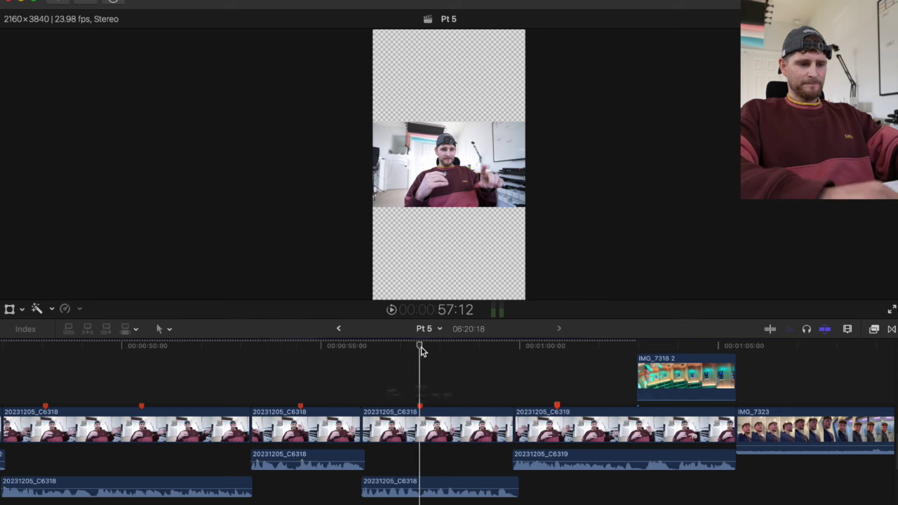
pyautogui.hotkey('alt', 'm')
pyautogui.write('on camera')
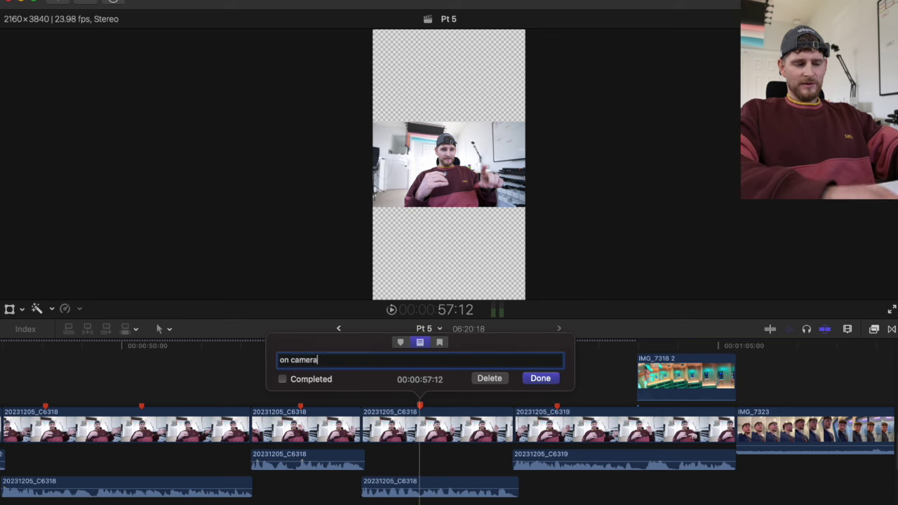
pyautogui.press('Return')
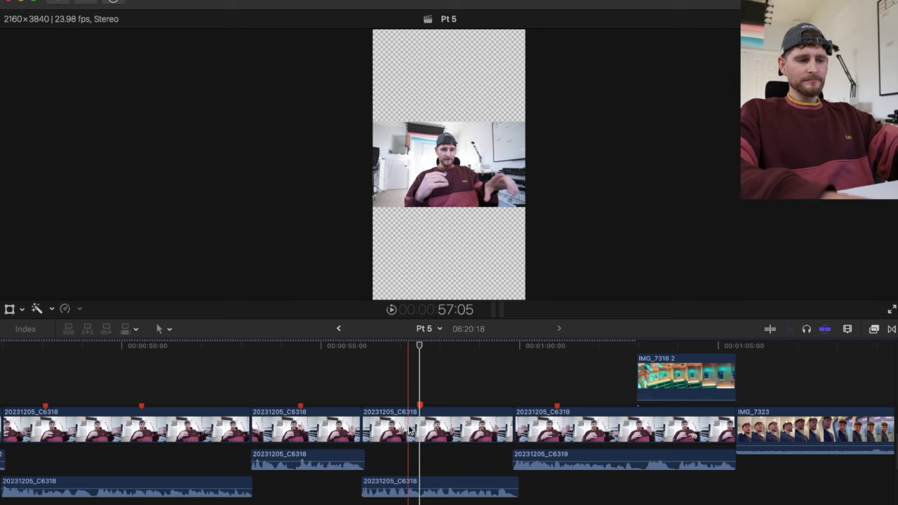
# Step: Split the IMG_7323 clip at about 1:12:04 and play the footage from the cut
pyautogui.press('super+minus')
pyautogui.press('super+minus')
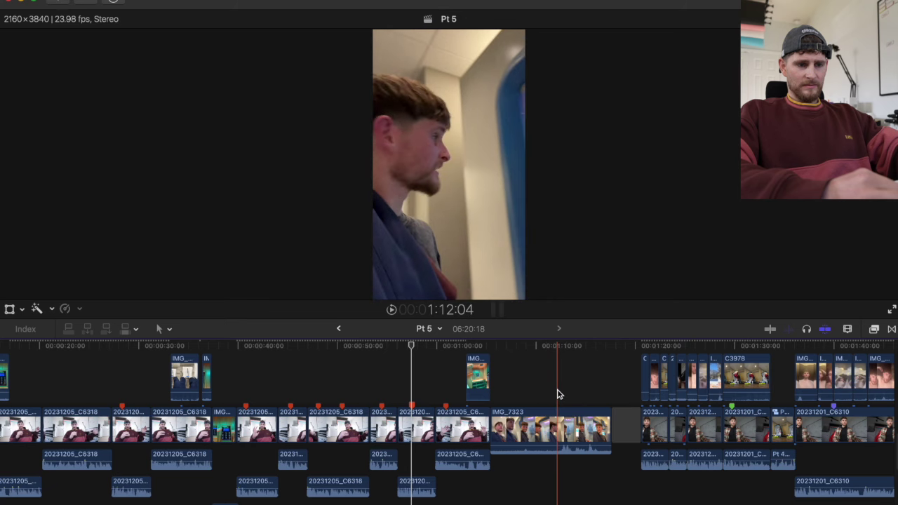
pyautogui.press('super+b')
pyautogui.press('space')
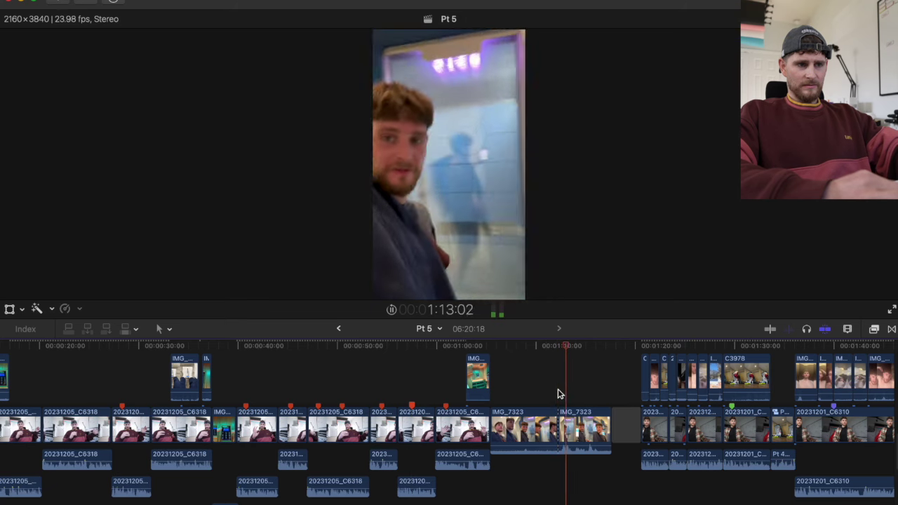
pyautogui.click(558, 394)
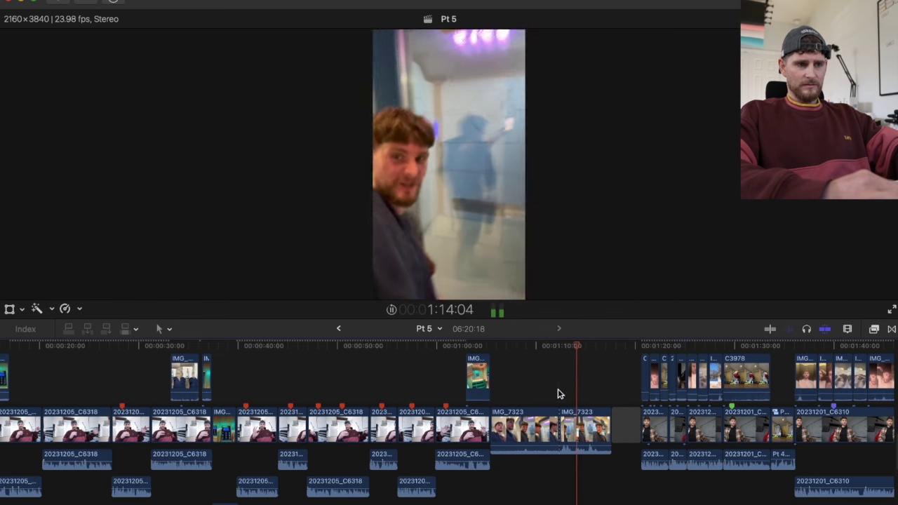
# Step: Split the IMG_7323 footage near its end and delete its first and last pieces, keeping only the middle one
pyautogui.press('space')
pyautogui.press('super+b')
pyautogui.click(606, 426)
pyautogui.keyDown('super'); pyautogui.click(523, 426); pyautogui.keyUp('super')
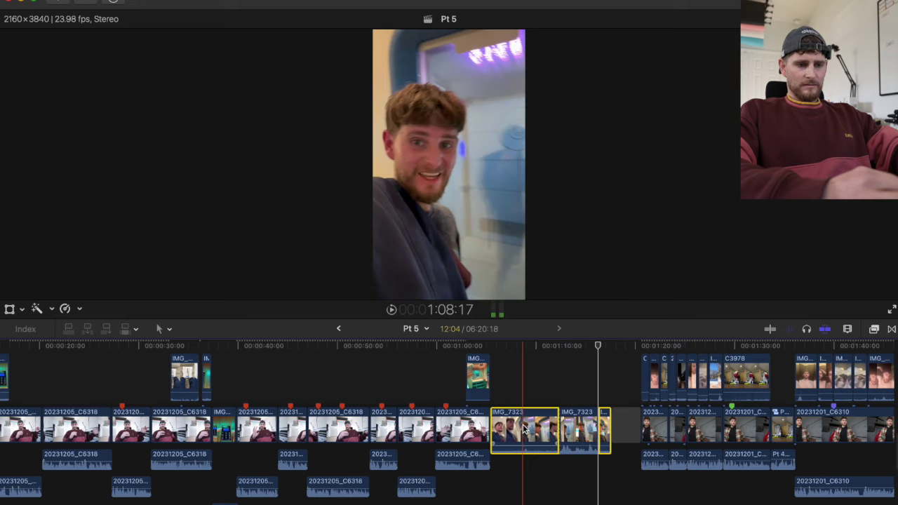
pyautogui.press('BackSpace')
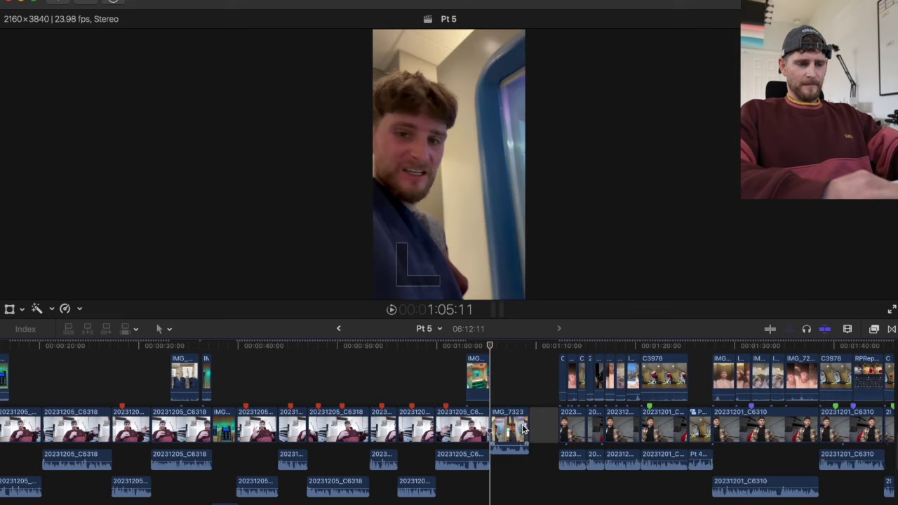
# Step: Switch to Finder and insert C3982.MP4 and C3983.MP4 from the ZV-1 folder into the timeline directly after IMG_7323
pyautogui.click(529, 428)
pyautogui.press('super+Tab')
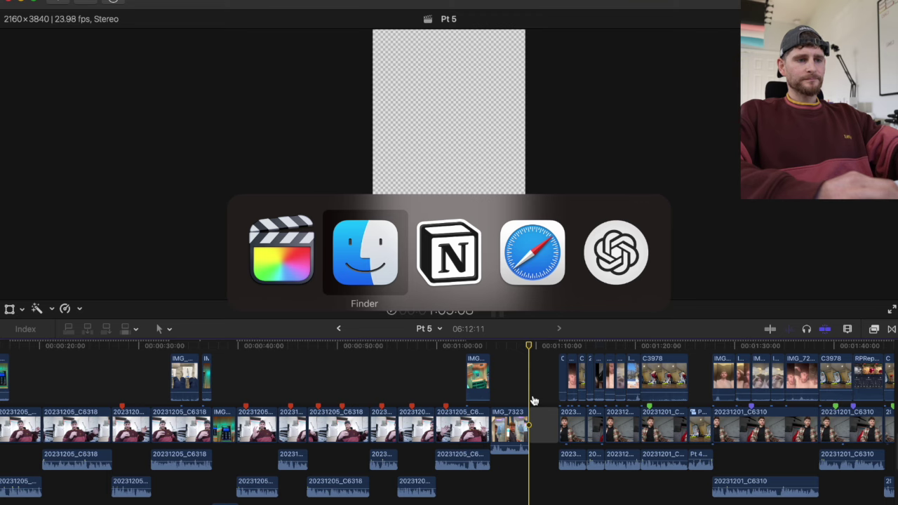
pyautogui.click(530, 223)
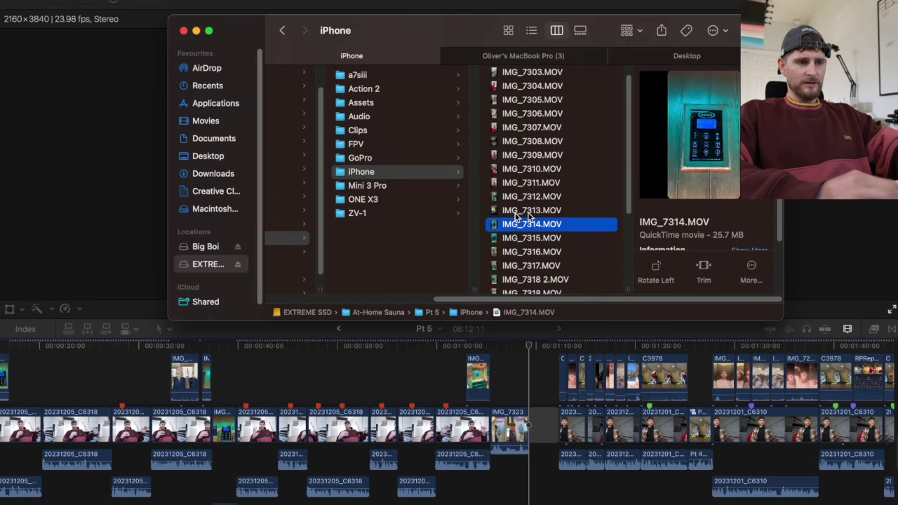
pyautogui.click(417, 213)
pyautogui.click(515, 76)
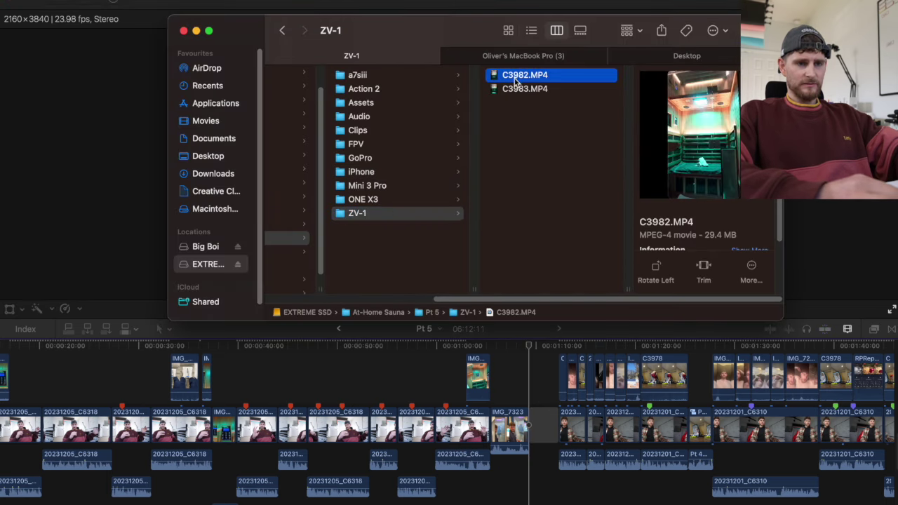
pyautogui.click(514, 89)
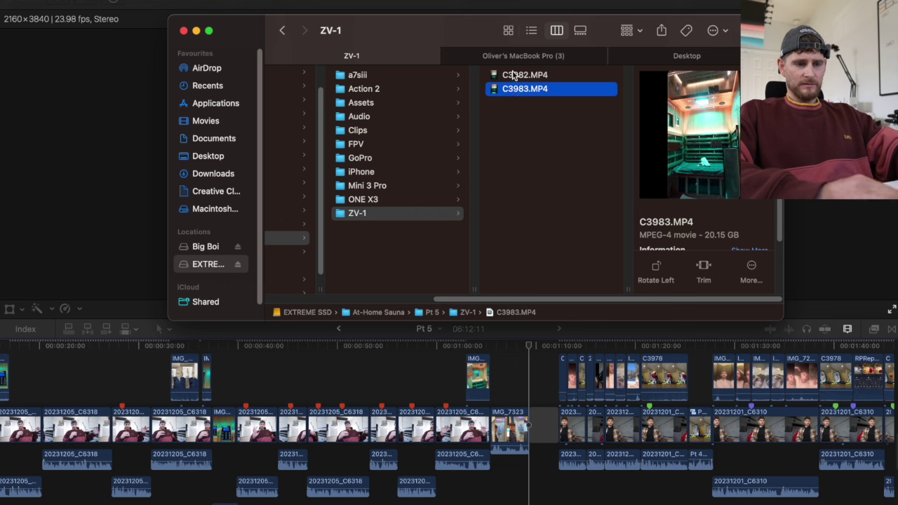
pyautogui.click(514, 76)
pyautogui.keyDown('shift'); pyautogui.click(517, 89); pyautogui.keyUp('shift')
pyautogui.moveTo(522, 91); pyautogui.dragTo(532, 421)
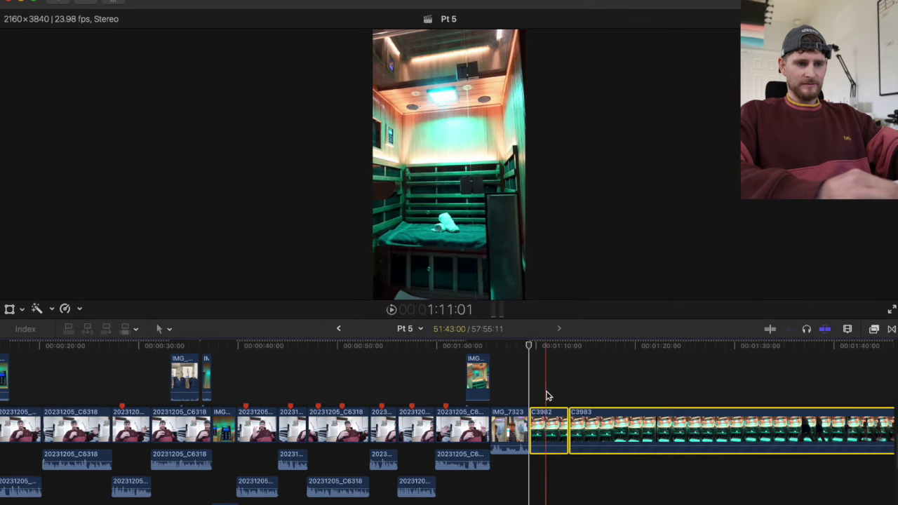
# Step: Check C3982.MP4 and C3983.MP4 in Finder, and delete the C3982 clip from the timeline
pyautogui.click(551, 395)
pyautogui.press('super+Tab')
pyautogui.click(581, 128)
pyautogui.click(569, 89)
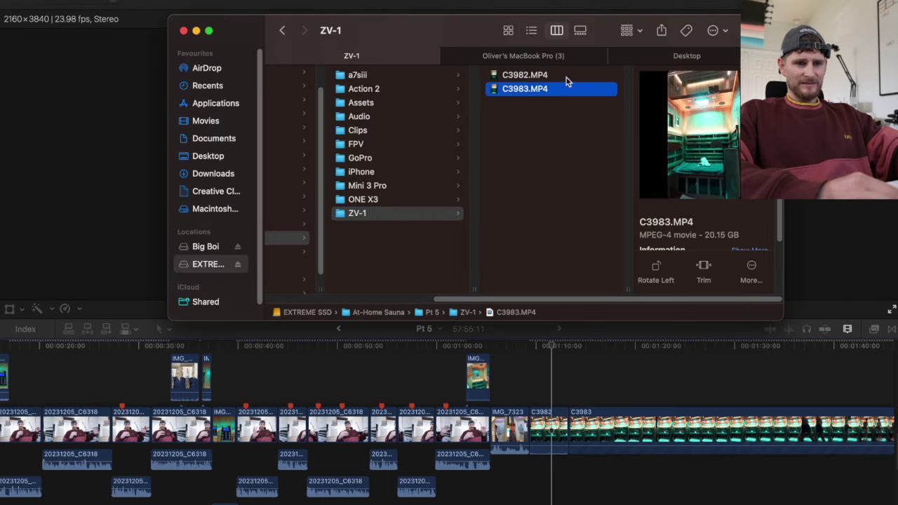
pyautogui.click(565, 75)
pyautogui.click(551, 392)
pyautogui.click(549, 426)
pyautogui.press('BackSpace')
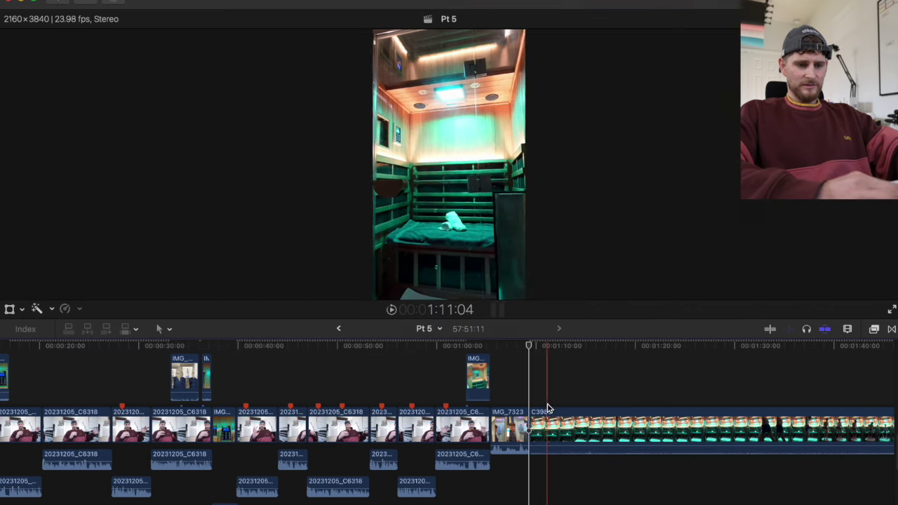
# Step: Show the timeline's list of tags and widen its name column so the full marker names can be read
pyautogui.press('super+minus')
pyautogui.press('super+minus')
pyautogui.press('super+equal')
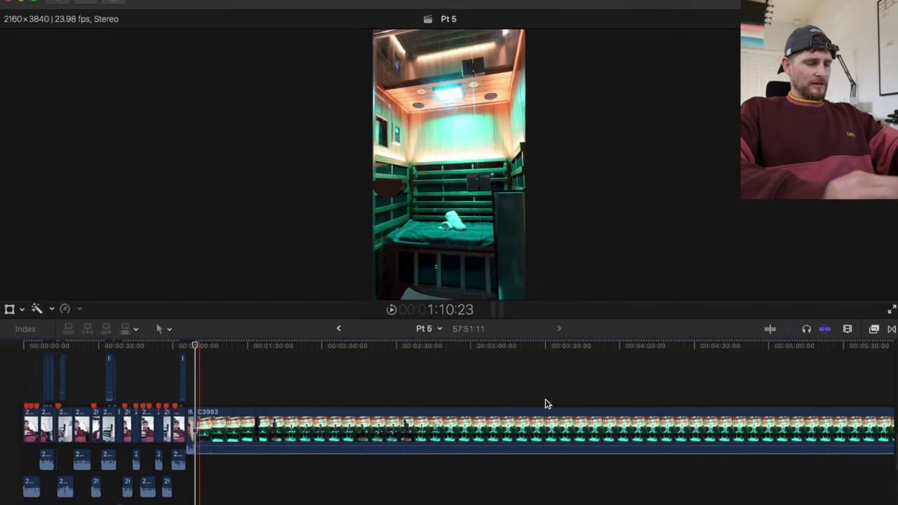
pyautogui.click(25, 329)
pyautogui.click(44, 368)
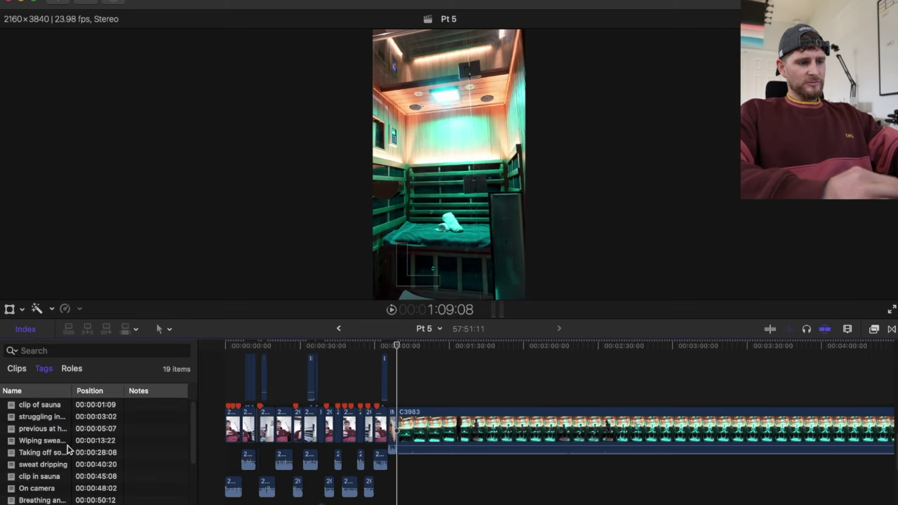
pyautogui.moveTo(73, 391); pyautogui.dragTo(112, 392)
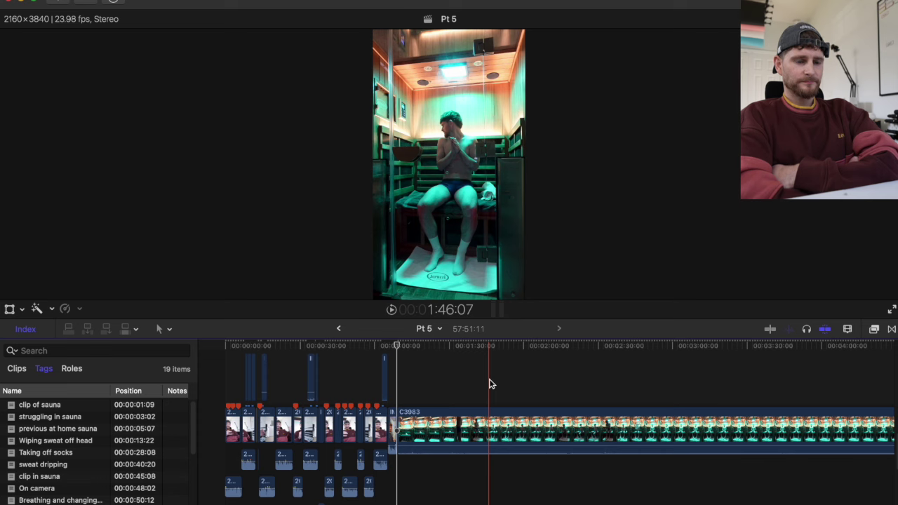
# Step: Select the C3983 clip at 1:46:13 and display the available blur effects
pyautogui.click(490, 427)
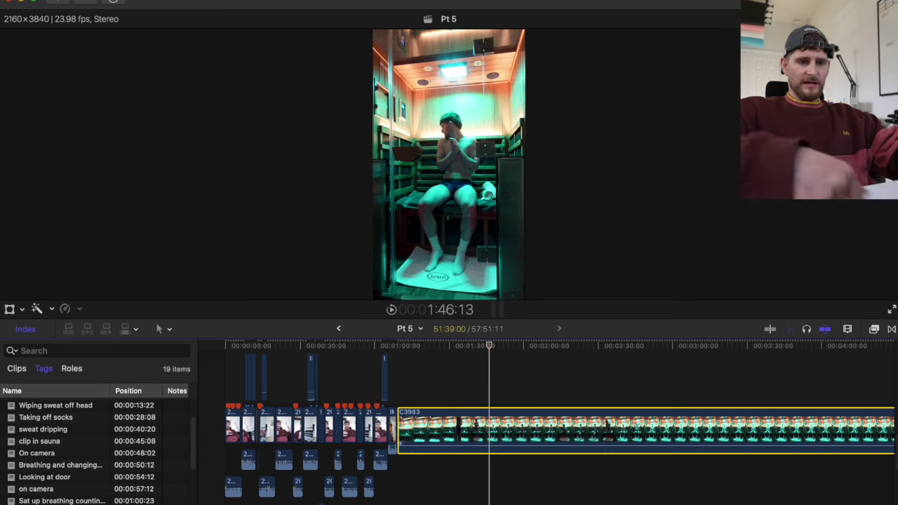
pyautogui.click(873, 328)
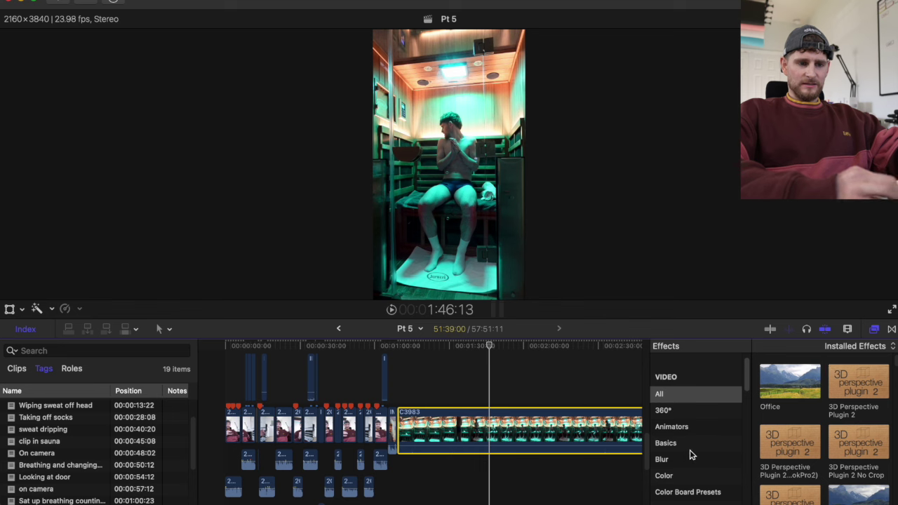
pyautogui.click(688, 458)
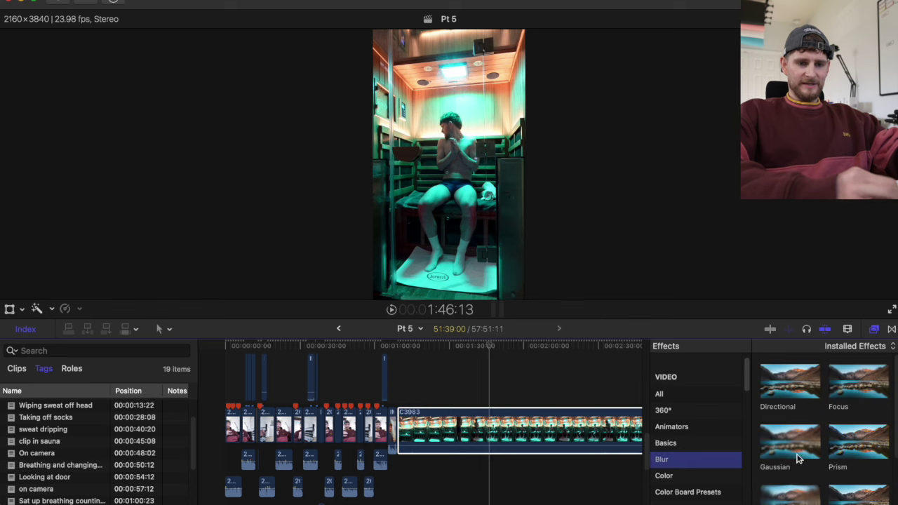
pyautogui.scroll(-1, 797, 458)
# Step: Try a Gaussian blur on the whole C3983 clip with the inspector shown, and undo it
pyautogui.moveTo(788, 411); pyautogui.dragTo(509, 425)
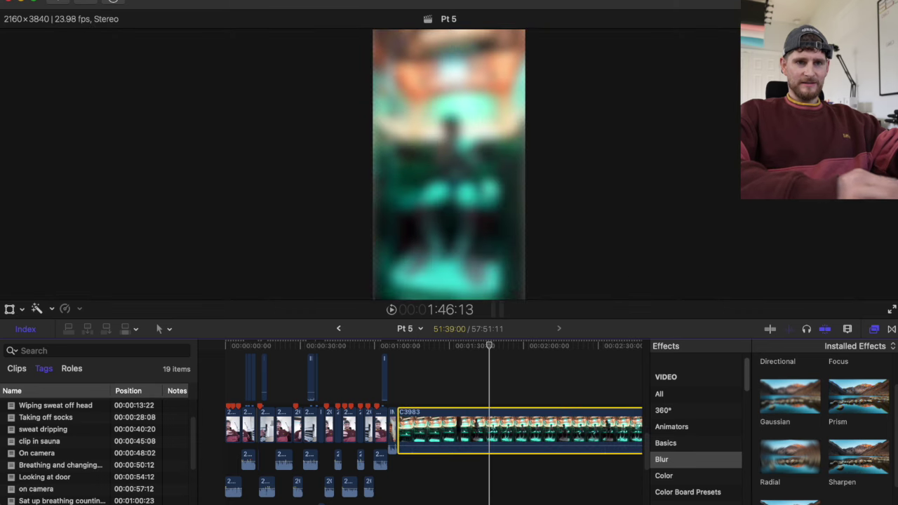
pyautogui.press('super+4')
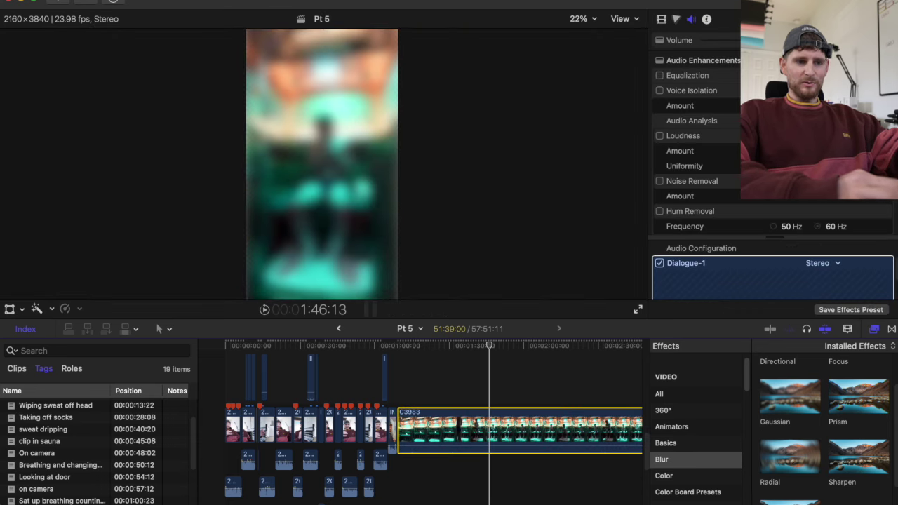
pyautogui.press('super+z')
# Step: Cut the C3983 clip at 1:46:13 and 1:55:04 and select the short piece between the cuts
pyautogui.press('super+b')
pyautogui.click(512, 388)
pyautogui.press('super+b')
pyautogui.click(500, 388)
pyautogui.click(500, 425)
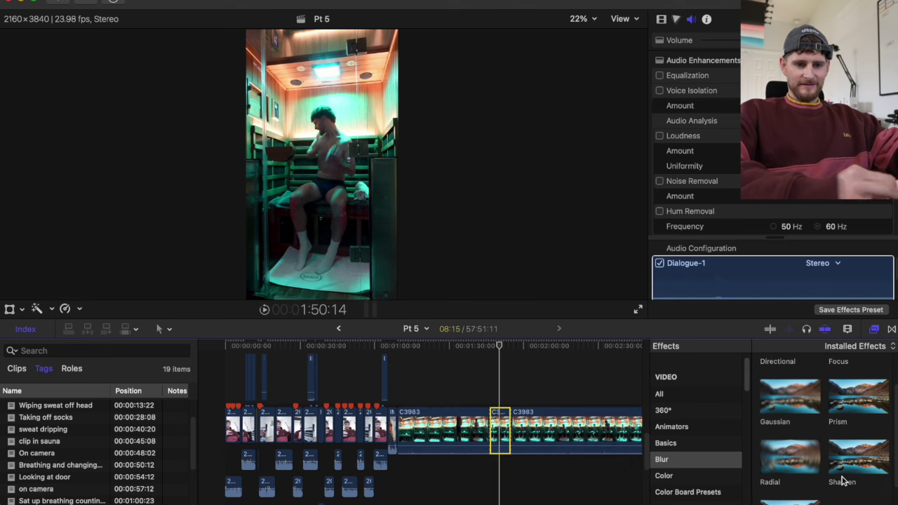
# Step: Browse the distortion effects and preview candidates such as Fisheye and Insect Eye on the selected C3983 piece
pyautogui.scroll(3, 842, 480)
pyautogui.scroll(2, 716, 414)
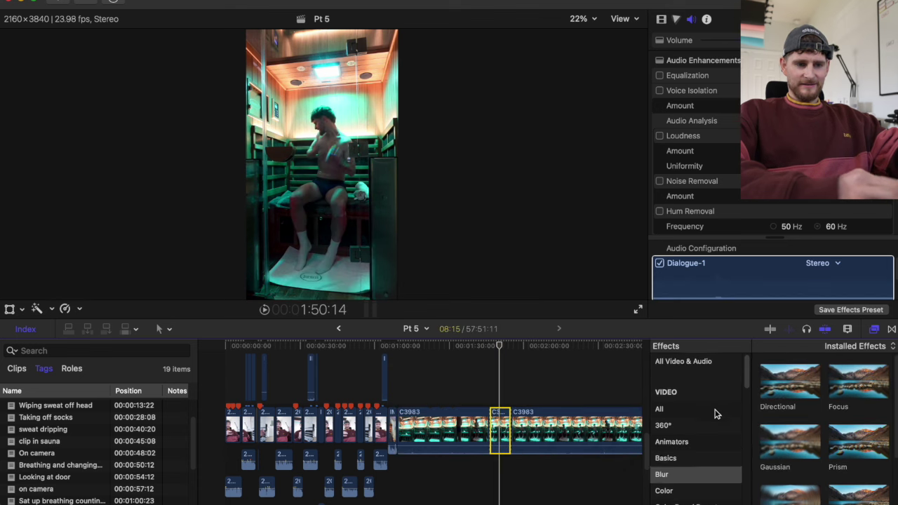
pyautogui.click(677, 408)
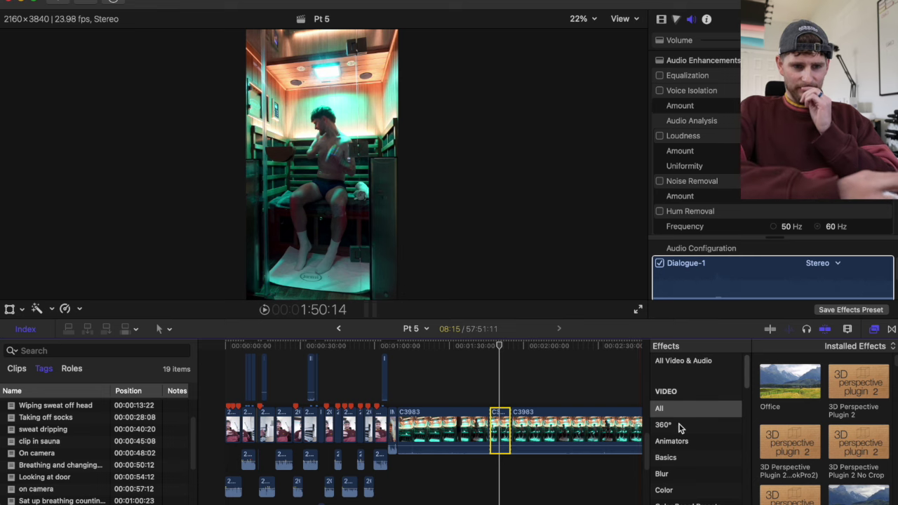
pyautogui.scroll(-3, 690, 439)
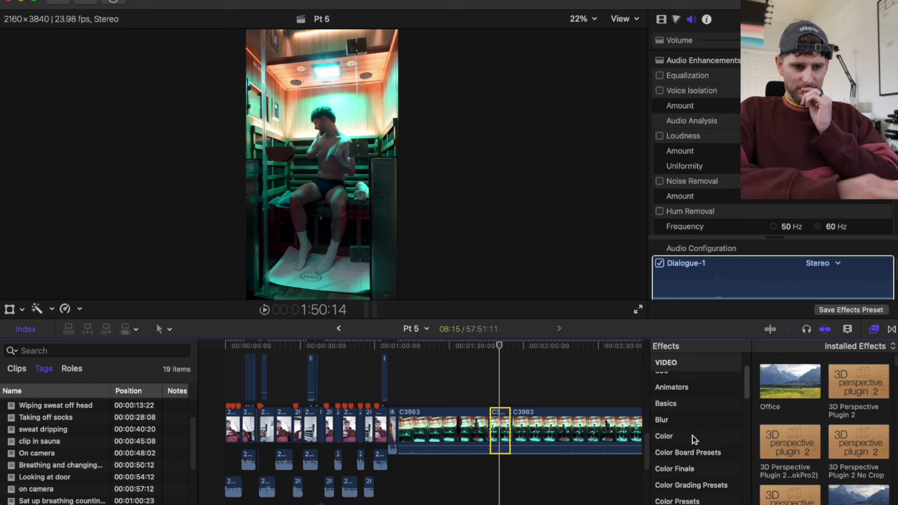
pyautogui.scroll(-4, 693, 438)
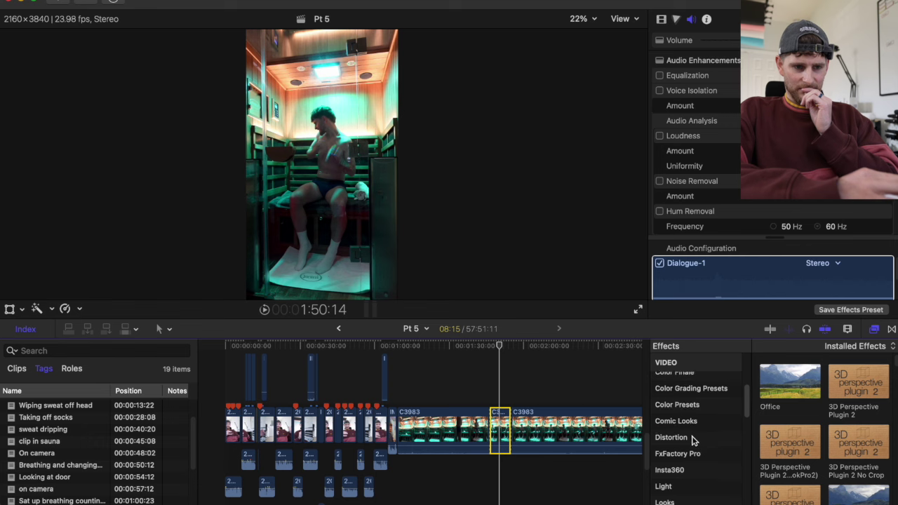
pyautogui.click(698, 437)
pyautogui.scroll(-3, 796, 400)
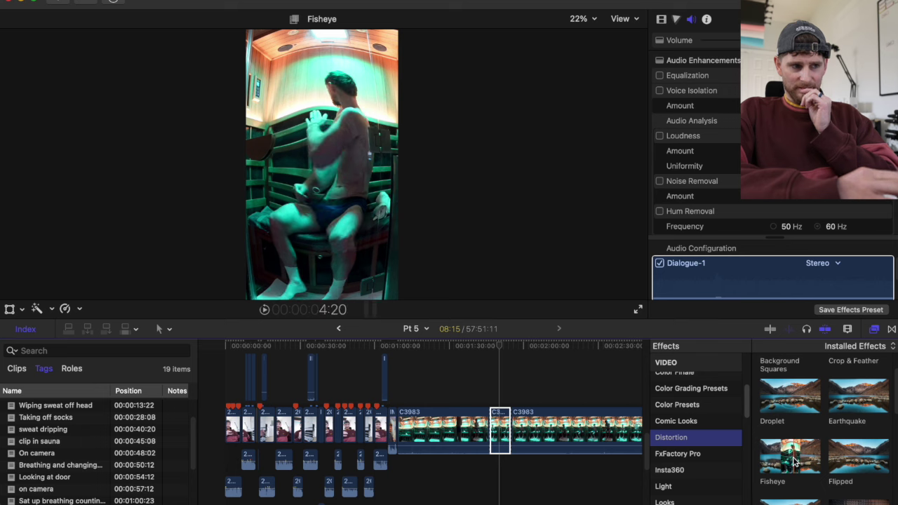
pyautogui.scroll(-4, 826, 494)
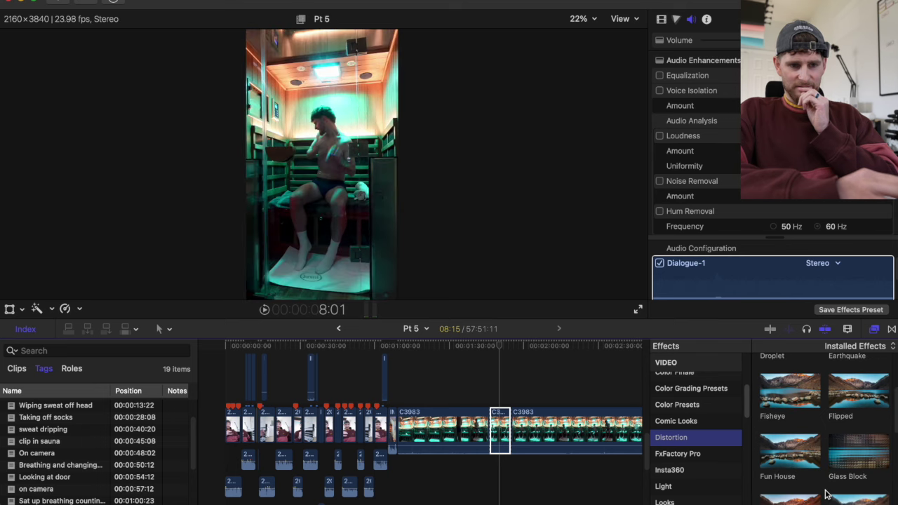
pyautogui.scroll(-3, 826, 494)
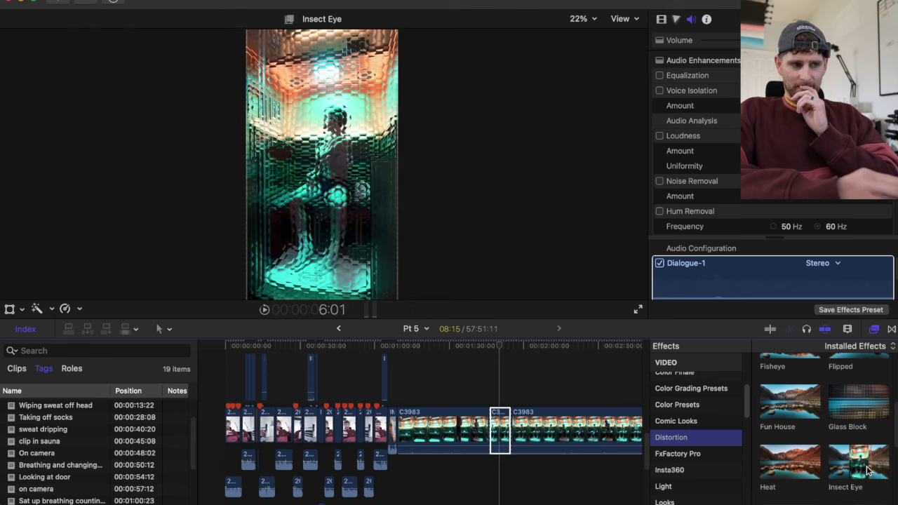
pyautogui.scroll(-4, 826, 499)
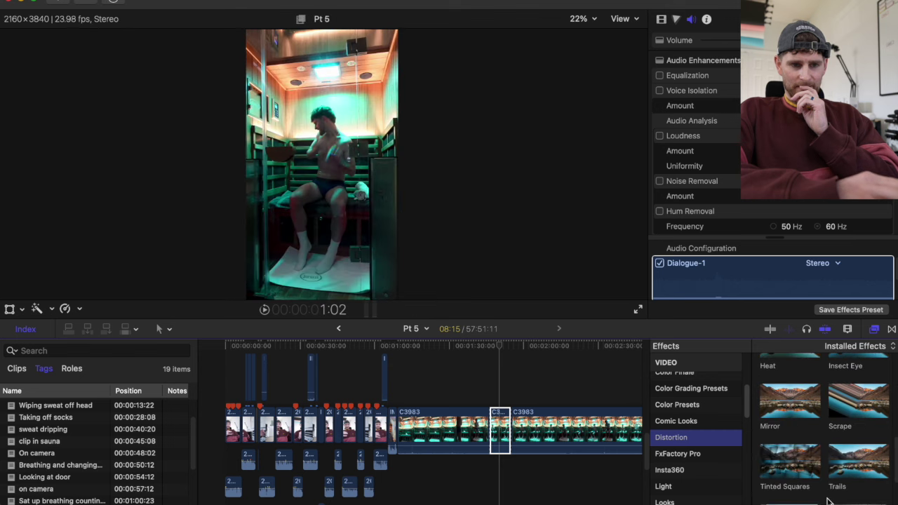
pyautogui.scroll(-6, 828, 500)
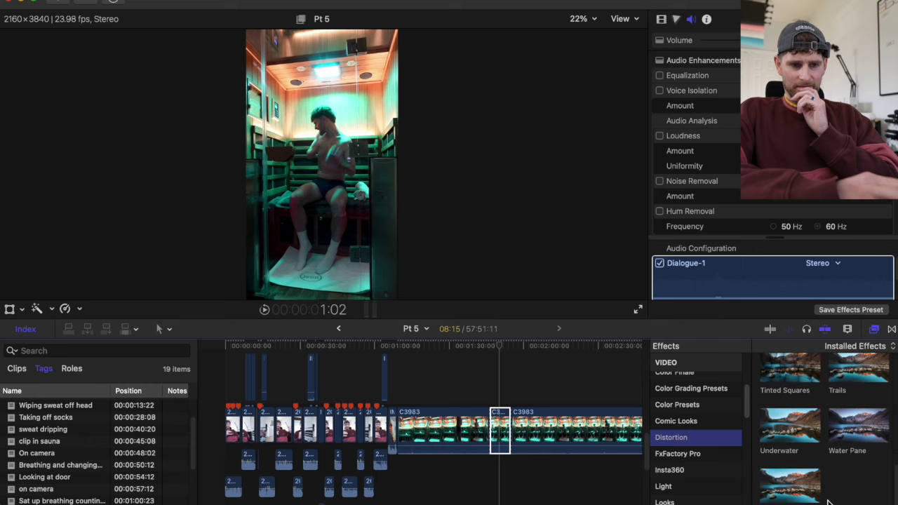
pyautogui.scroll(15, 828, 501)
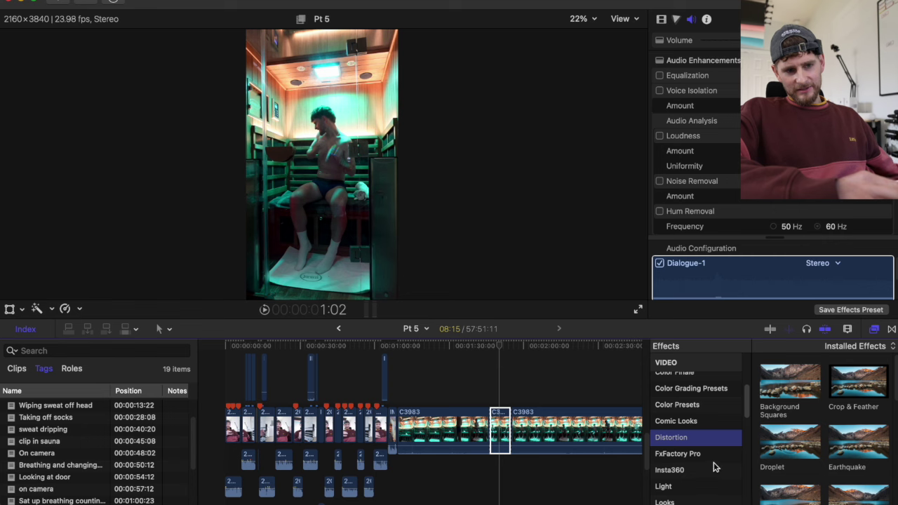
# Step: Undo the two cuts in the C3983 clip
pyautogui.press('super+z')
pyautogui.press('super+z')
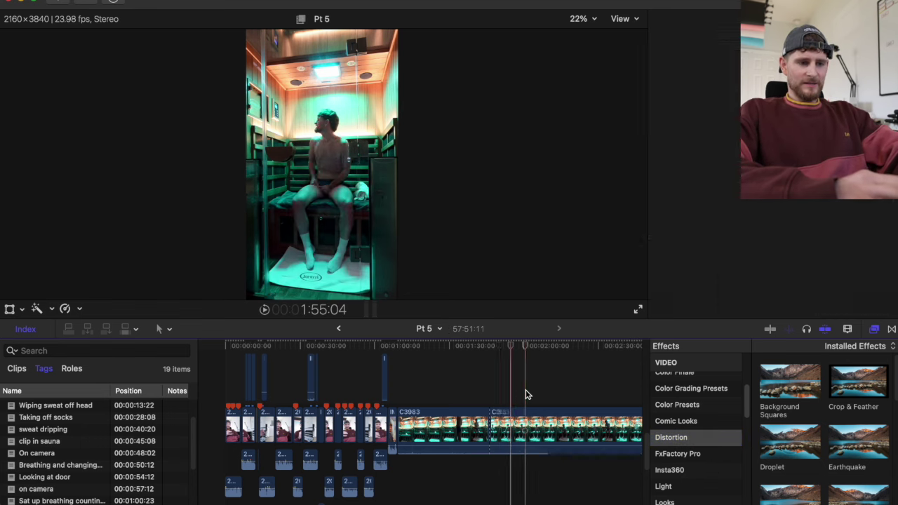
# Step: Apply the Gaussian blur to the C3983 clip and add a shape mask to the effect
pyautogui.scroll(5, 653, 420)
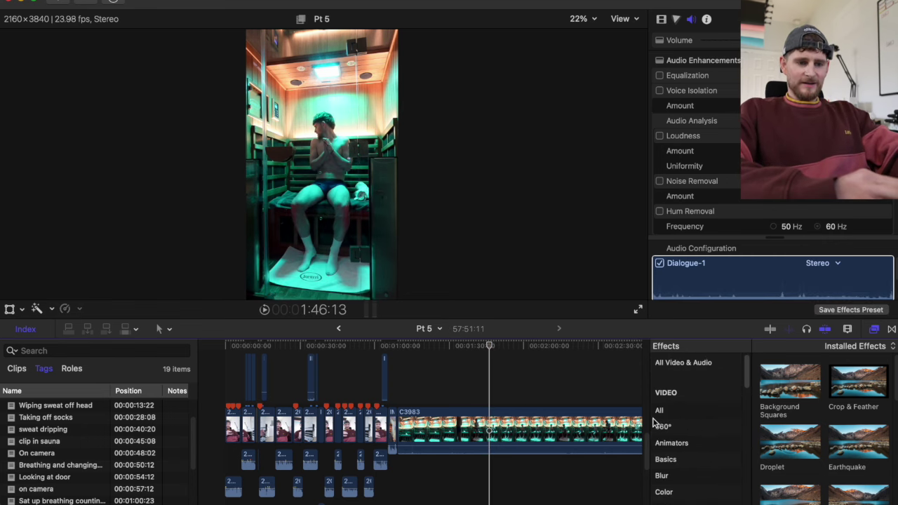
pyautogui.scroll(-2, 677, 479)
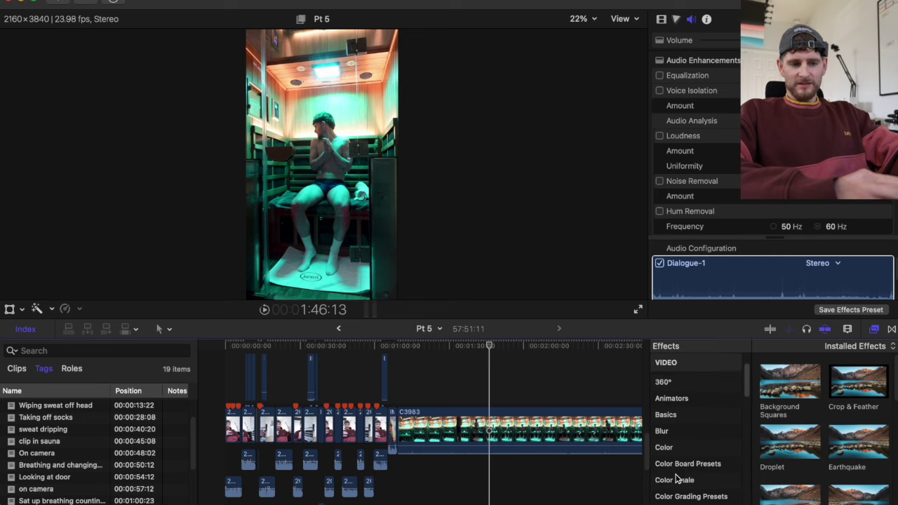
pyautogui.click(662, 428)
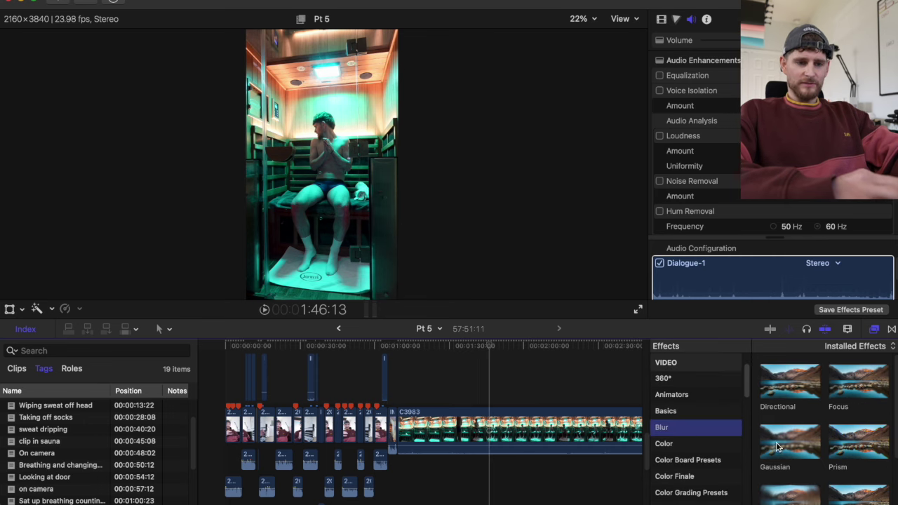
pyautogui.doubleClick(790, 453)
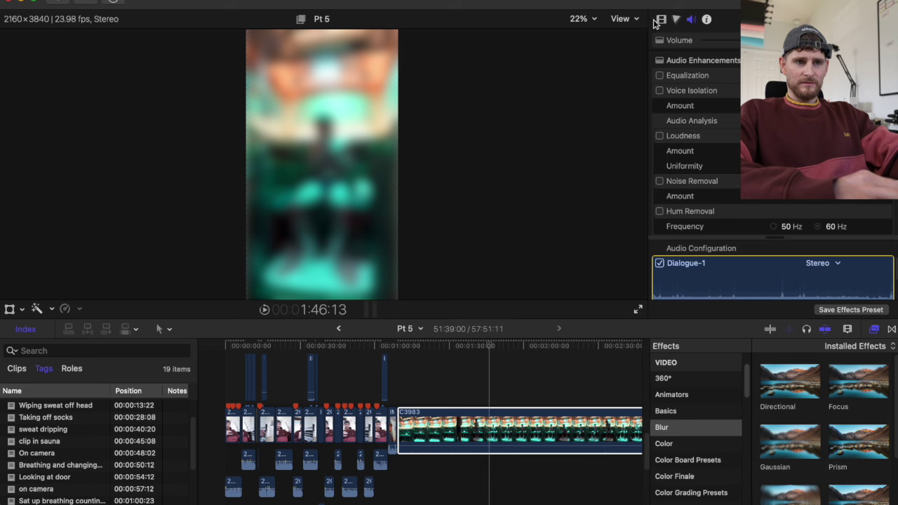
pyautogui.click(660, 19)
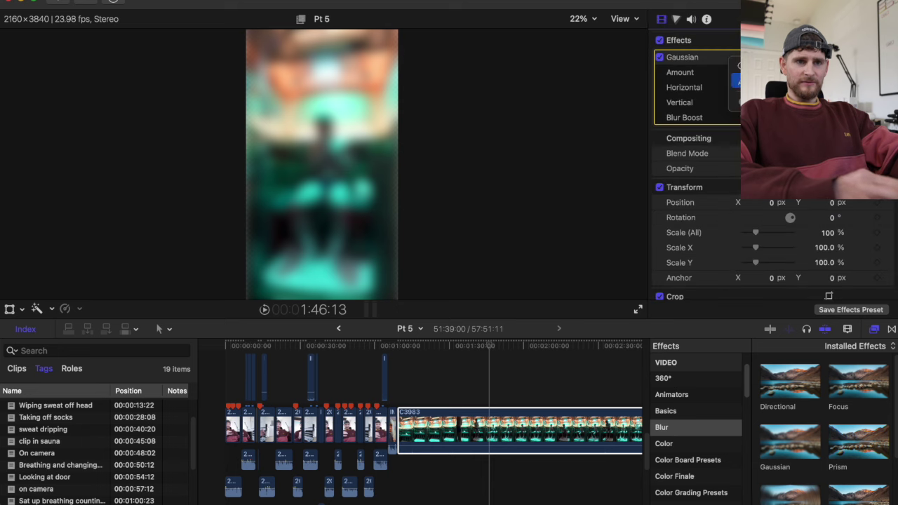
pyautogui.click(764, 65)
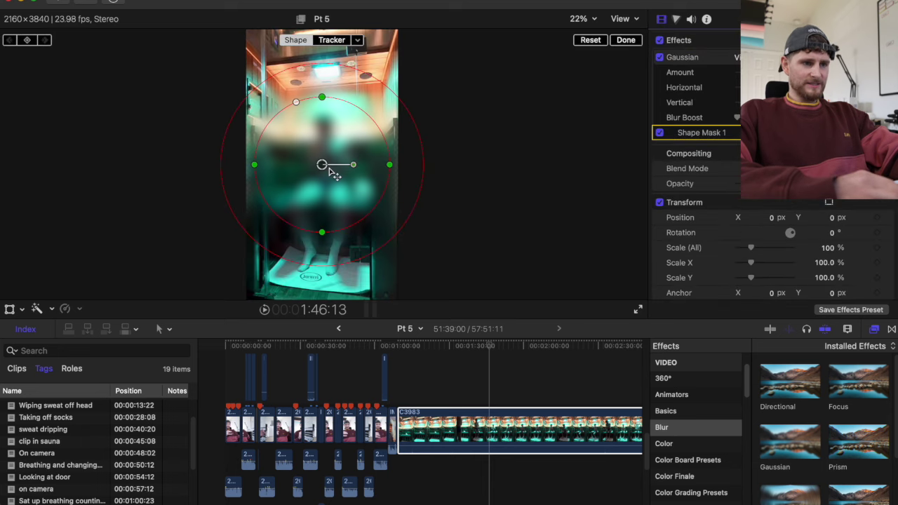
# Step: Flatten the blur's shape mask into a wide, low ellipse across the person's hips and check it at 1:42:00
pyautogui.moveTo(327, 257); pyautogui.dragTo(328, 211)
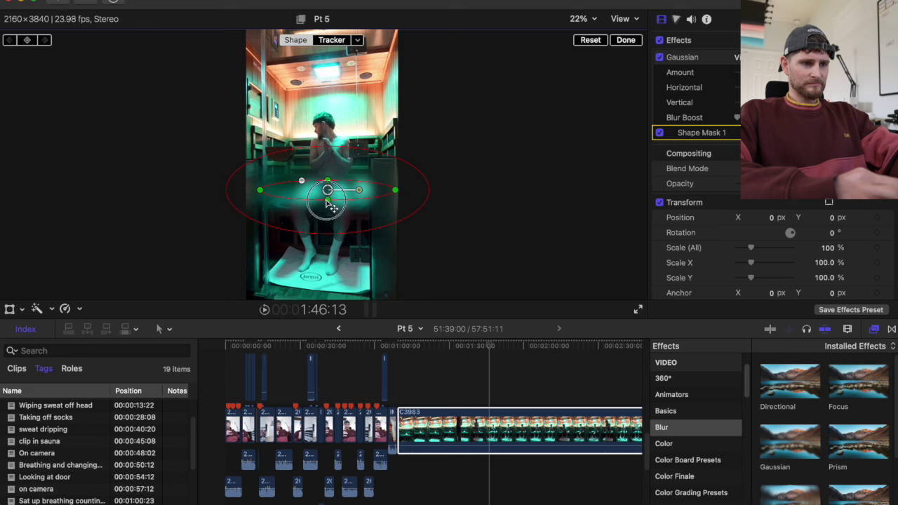
pyautogui.click(411, 394)
pyautogui.press('space')
pyautogui.moveTo(400, 346); pyautogui.dragTo(478, 357)
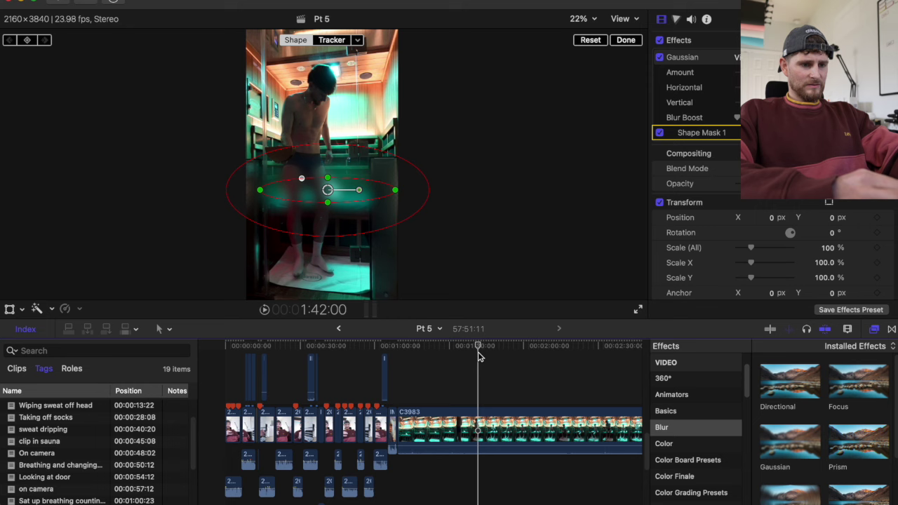
# Step: Skim through the C3983 clip as far as about 29:04 to examine how the masked blur covers the person
pyautogui.hscroll(8, 474, 450)
pyautogui.press('super+minus')
pyautogui.press('super+minus')
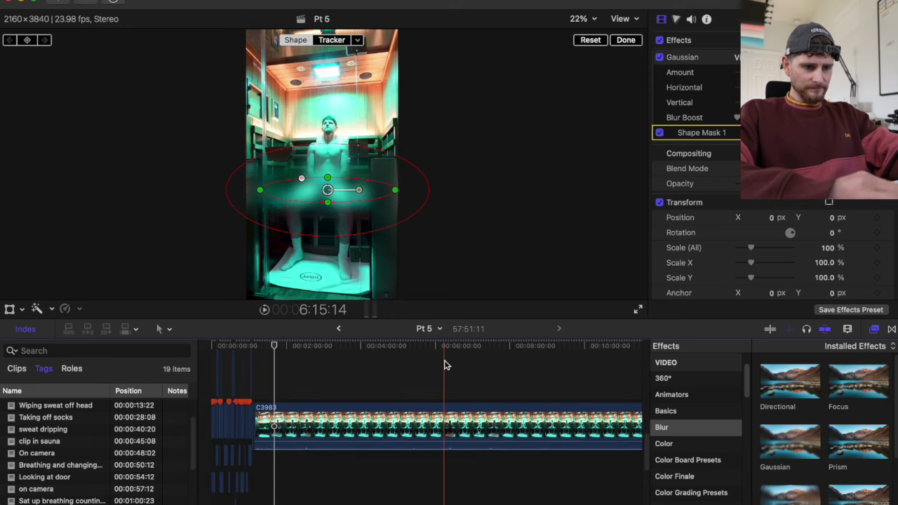
pyautogui.press('space')
pyautogui.press('space')
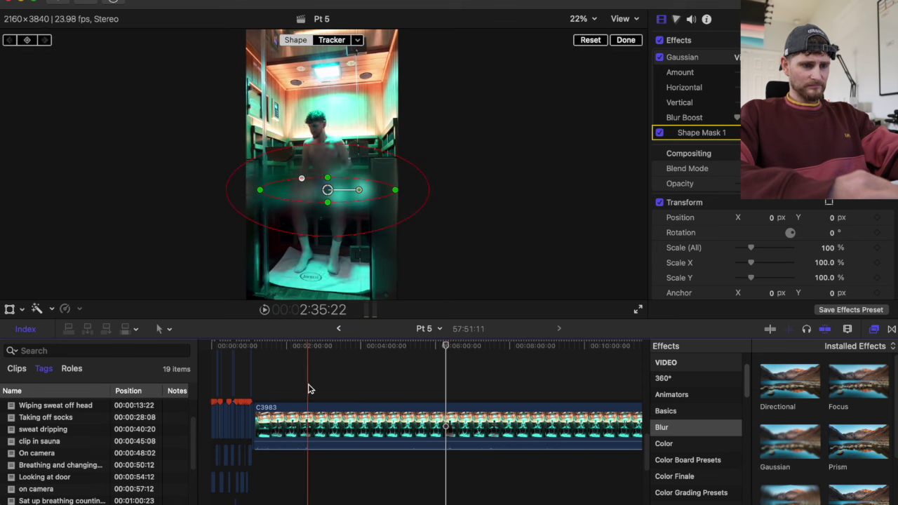
pyautogui.hscroll(6, 475, 375)
pyautogui.hscroll(10, 475, 377)
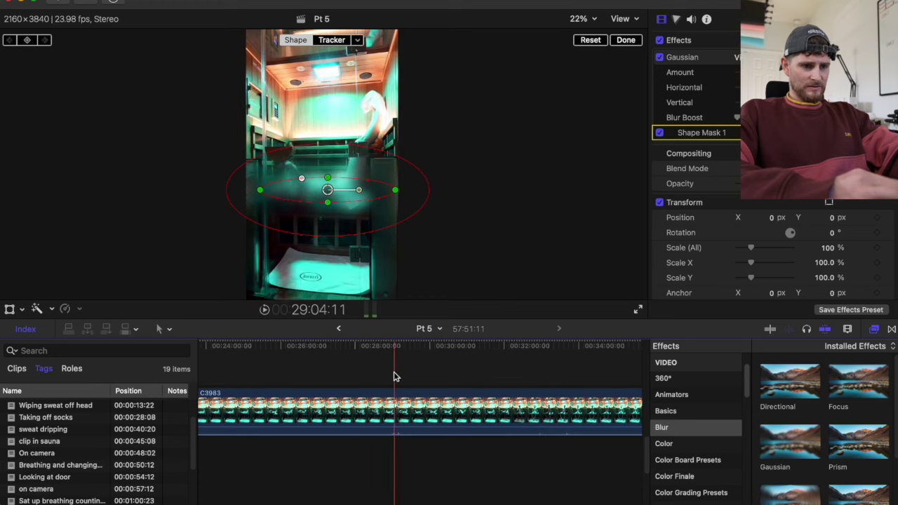
# Step: Switch to Finder and look through the Pt 5 iPhone footage folder from IMG_7303.MOV to IMG_7314.MOV
pyautogui.press('super+shift+r')
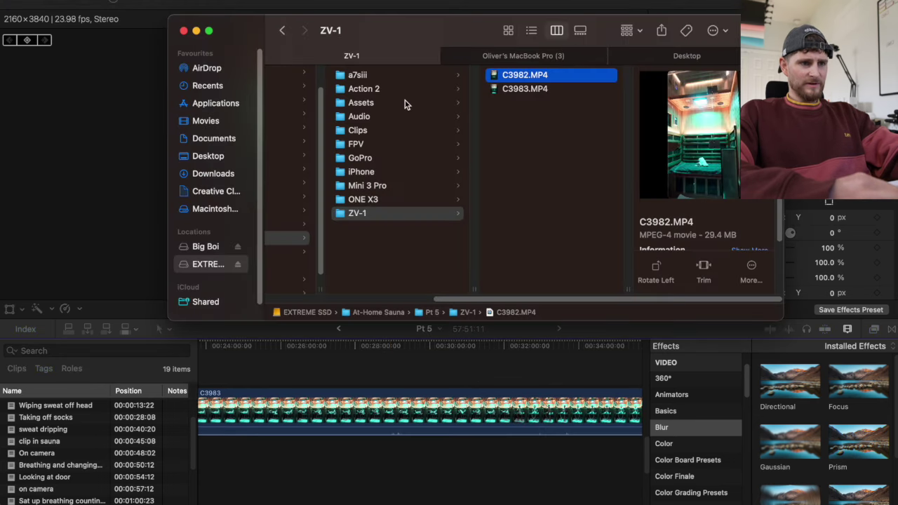
pyautogui.click(373, 173)
pyautogui.click(526, 89)
pyautogui.press('Down')
pyautogui.press('Down')
pyautogui.press('Down')
pyautogui.press('Down')
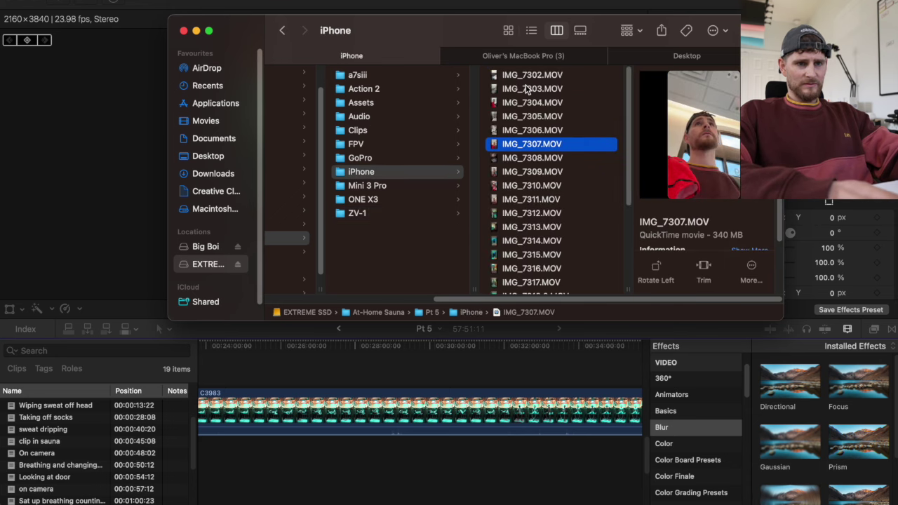
pyautogui.press('Down')
pyautogui.press('Down')
pyautogui.press('Down')
pyautogui.press('Down')
pyautogui.press('Down')
pyautogui.press('Down')
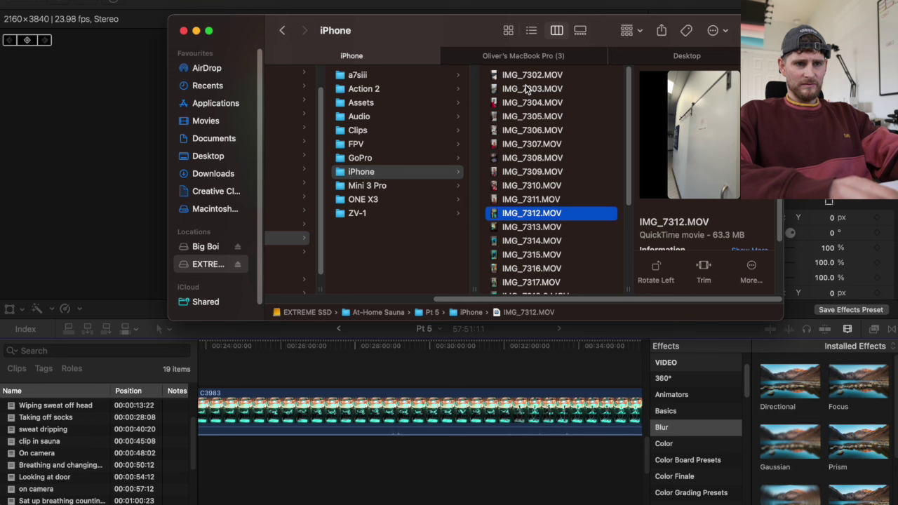
pyautogui.press('Down')
pyautogui.press('Down')
pyautogui.press('Up')
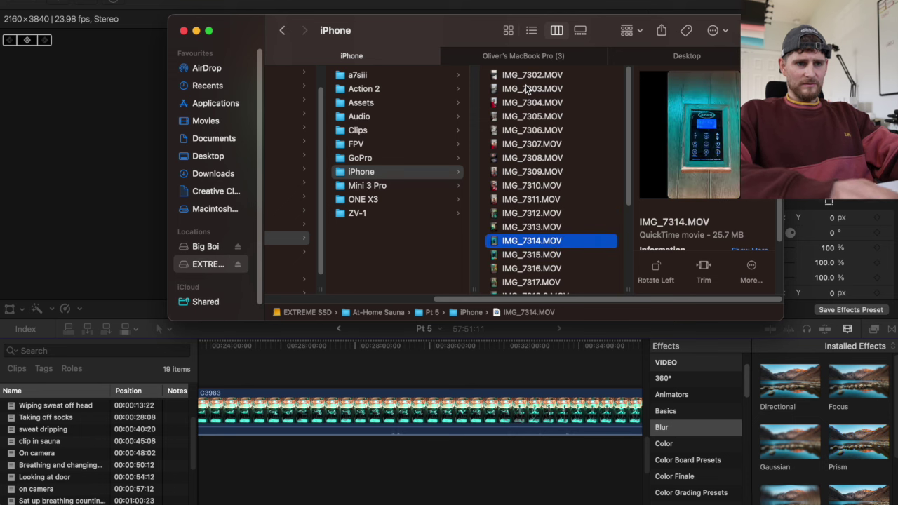
# Step: Preview IMG_7314.MOV and the files after it, scrubbing through IMG_7316.MOV for the sweating shot
pyautogui.press('space')
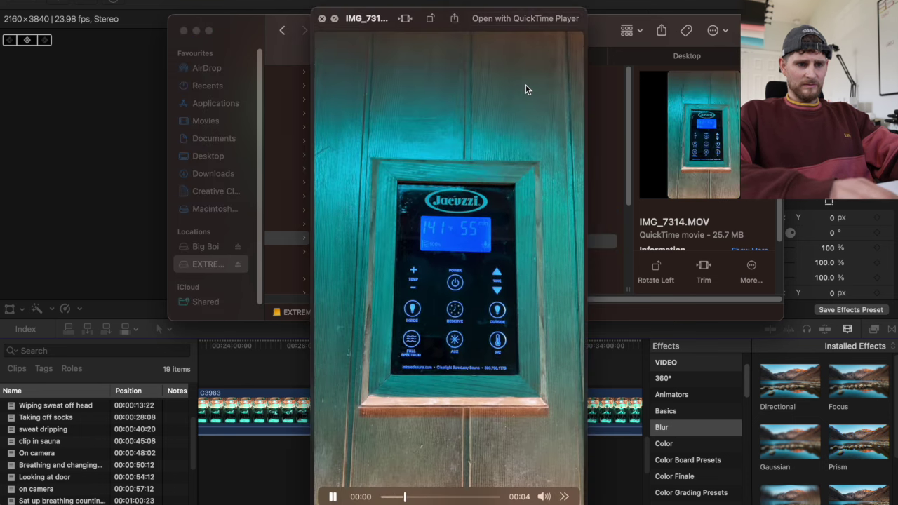
pyautogui.press('Down')
pyautogui.press('Down')
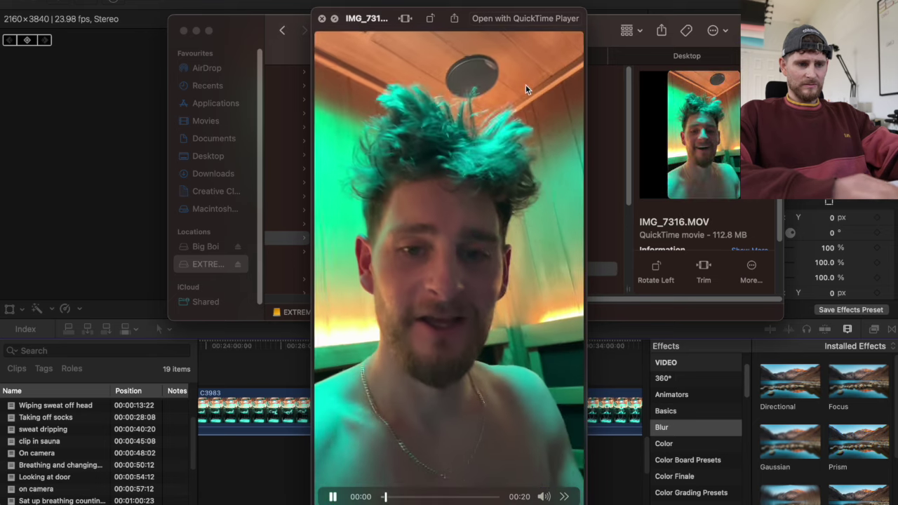
pyautogui.click(411, 496)
pyautogui.moveTo(410, 498); pyautogui.dragTo(420, 499)
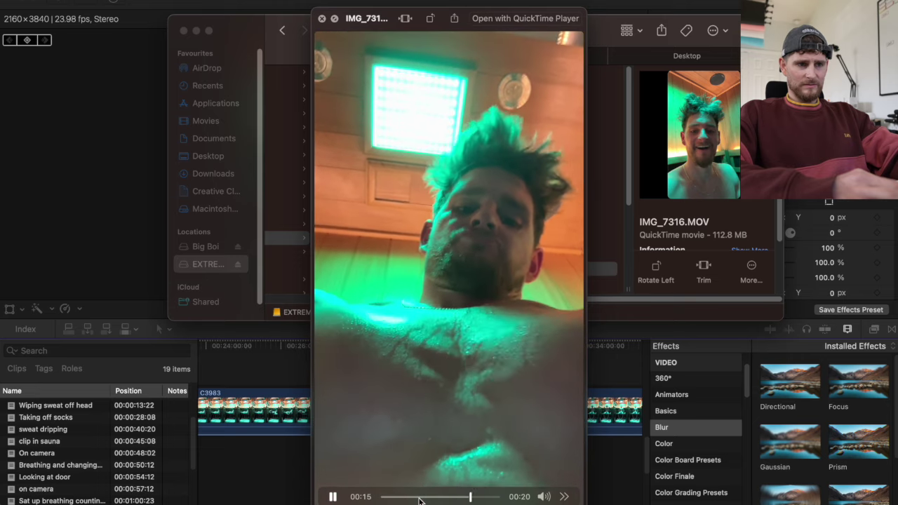
pyautogui.press('space')
# Step: Return to the start of the Pt 5 timeline and play the section between about 14 and 25 seconds
pyautogui.hscroll(-15, 244, 427)
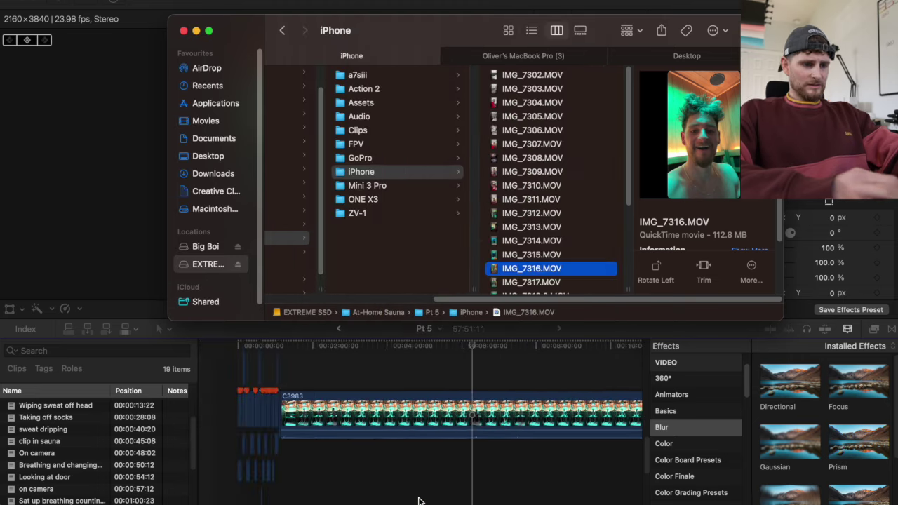
pyautogui.click(215, 425)
pyautogui.press('super+equal')
pyautogui.press('super+equal')
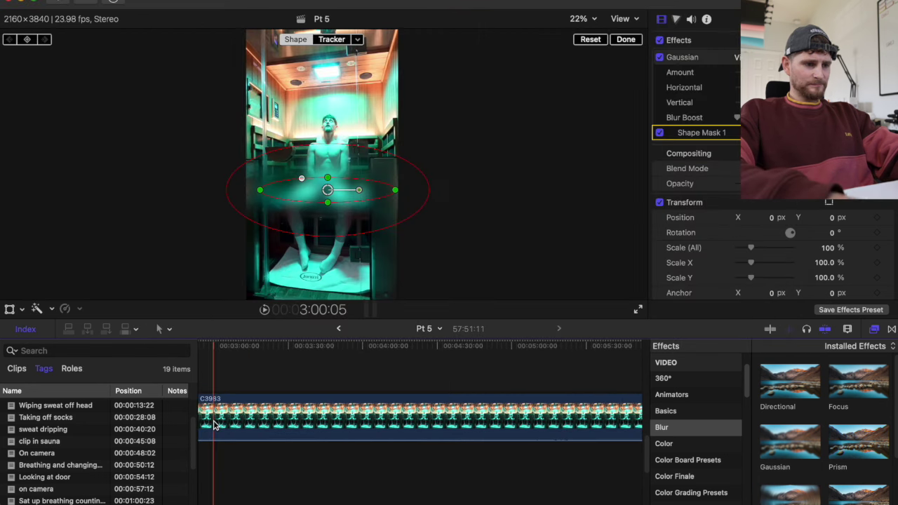
pyautogui.hscroll(-8, 214, 425)
pyautogui.click(220, 415)
pyautogui.press('super+equal')
pyautogui.press('super+equal')
pyautogui.press('super+equal')
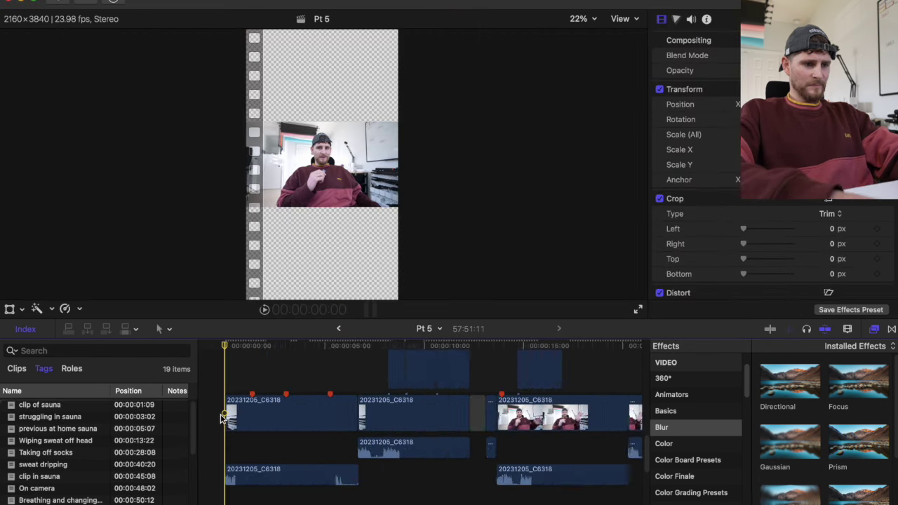
pyautogui.hscroll(4, 356, 389)
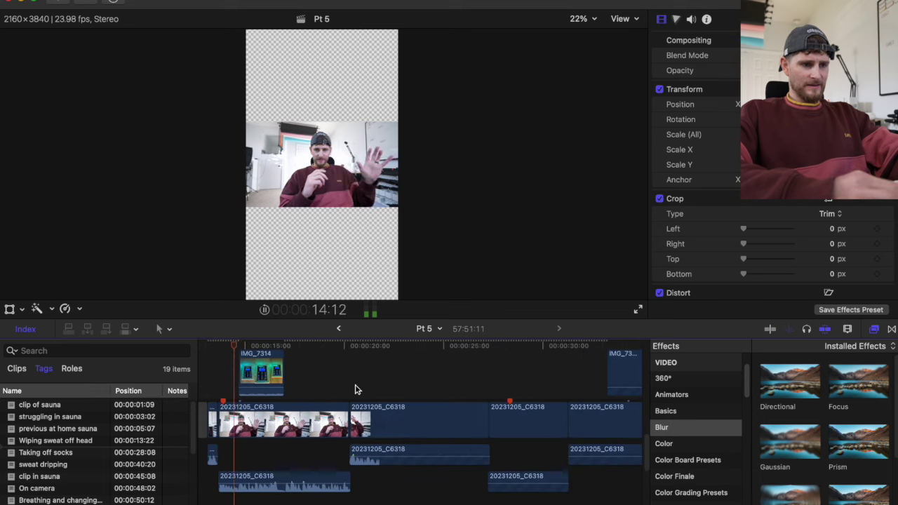
pyautogui.hscroll(-4, 323, 393)
pyautogui.scroll(1, 323, 393)
pyautogui.hscroll(3, 456, 383)
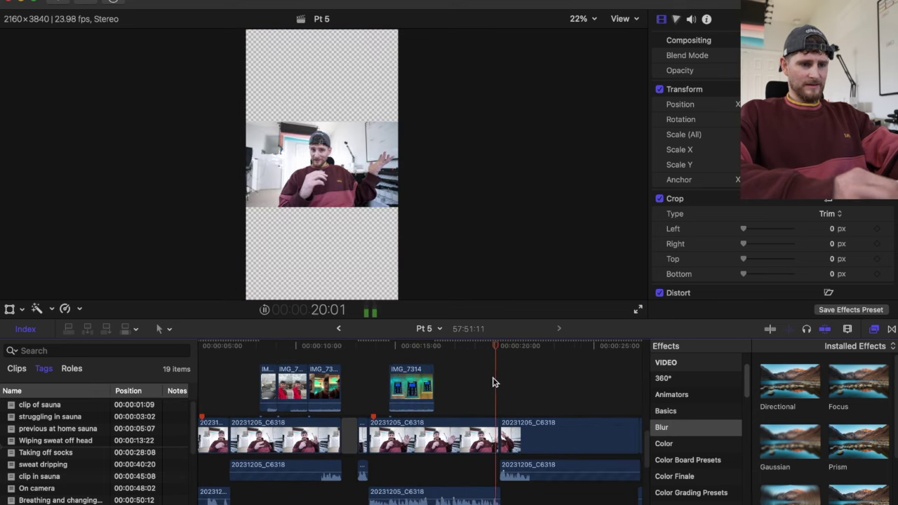
pyautogui.hscroll(4, 493, 383)
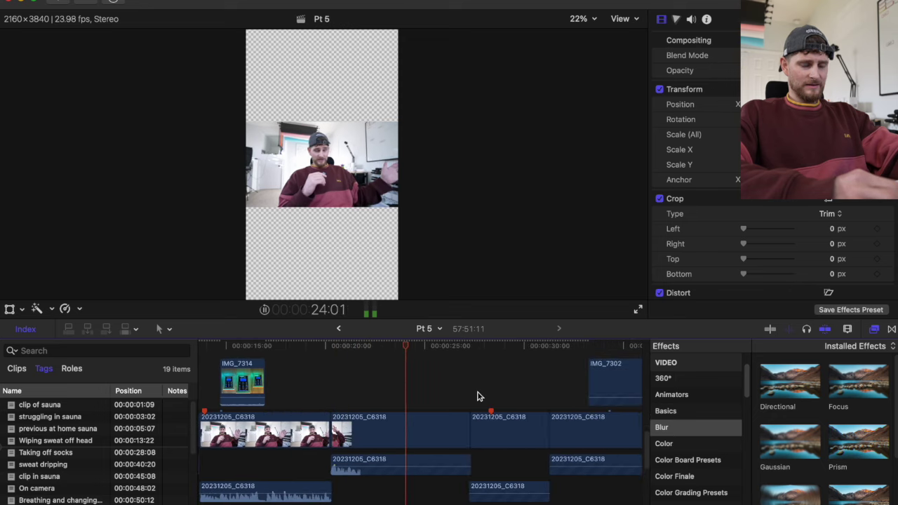
pyautogui.press('space')
# Step: Add IMG_7316.MOV from the iPhone folder as a connected clip above the talking footage at about 21 seconds
pyautogui.press('super+Tab')
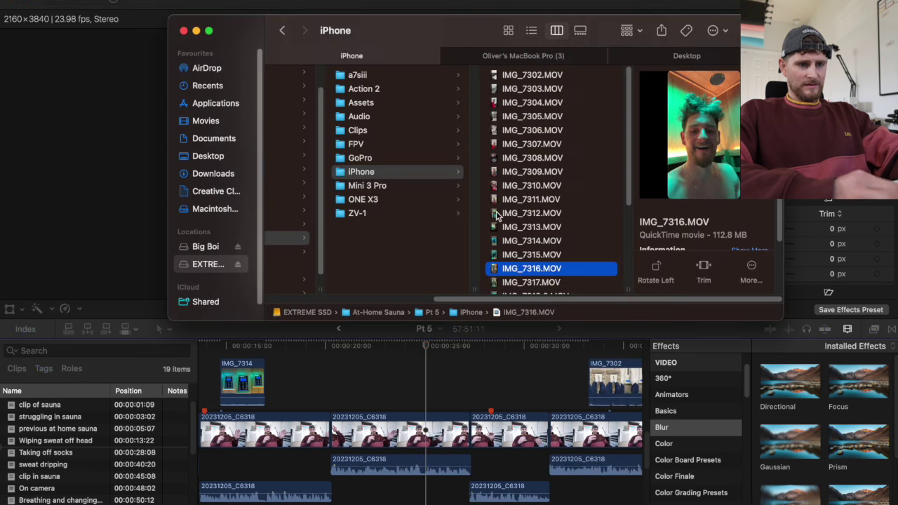
pyautogui.moveTo(543, 272); pyautogui.dragTo(404, 391)
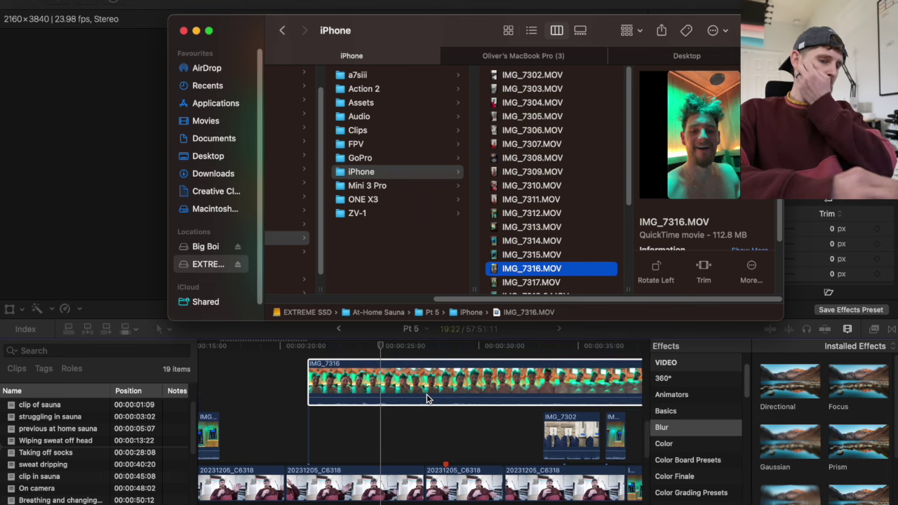
pyautogui.click(428, 398)
pyautogui.press('super+minus')
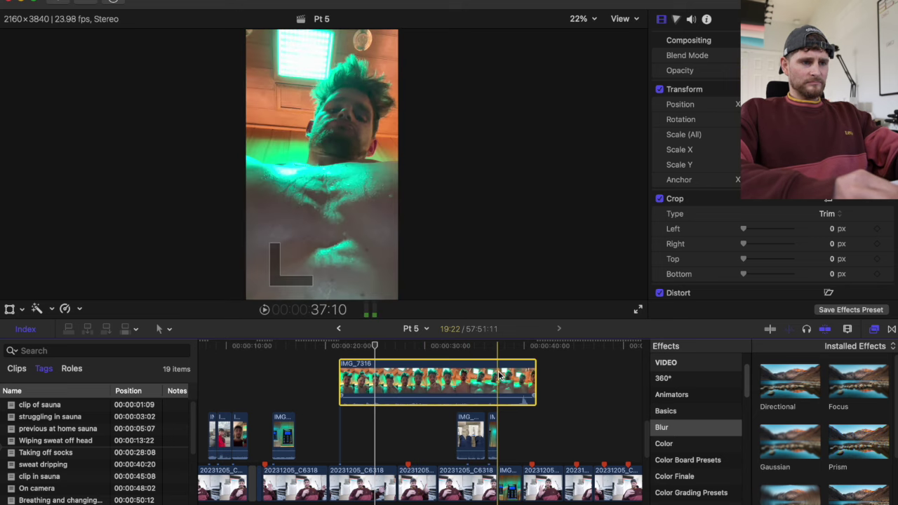
# Step: Cut the IMG_7316 clip at 36:09 and play the part after the cut
pyautogui.click(490, 349)
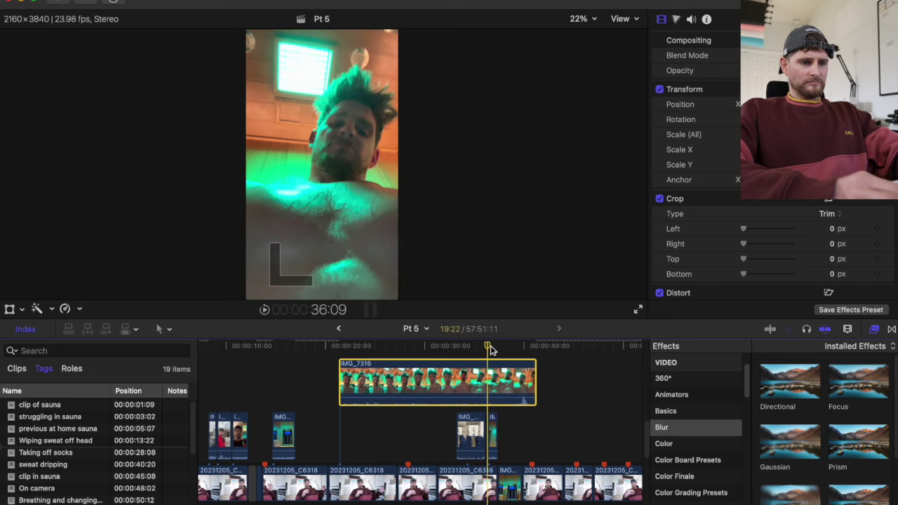
pyautogui.click(488, 389)
pyautogui.press('a')
pyautogui.press('space')
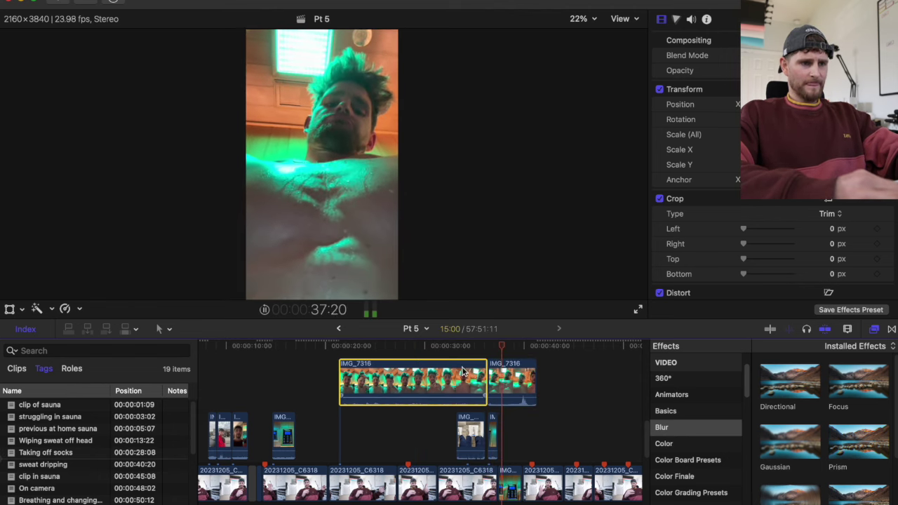
# Step: Disable the first IMG_7316 piece and move the second piece to 27:07, directly above the talking footage, and play it
pyautogui.moveTo(443, 383); pyautogui.dragTo(416, 436)
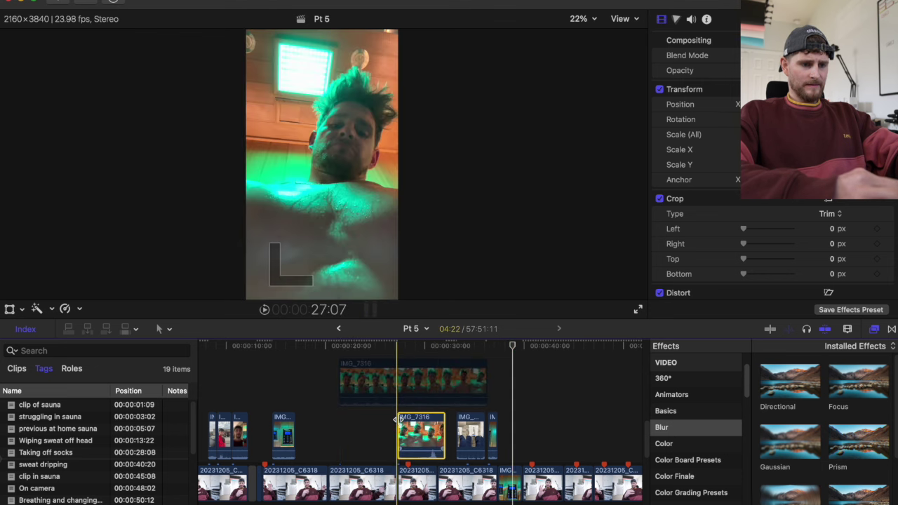
pyautogui.moveTo(394, 420); pyautogui.dragTo(397, 419)
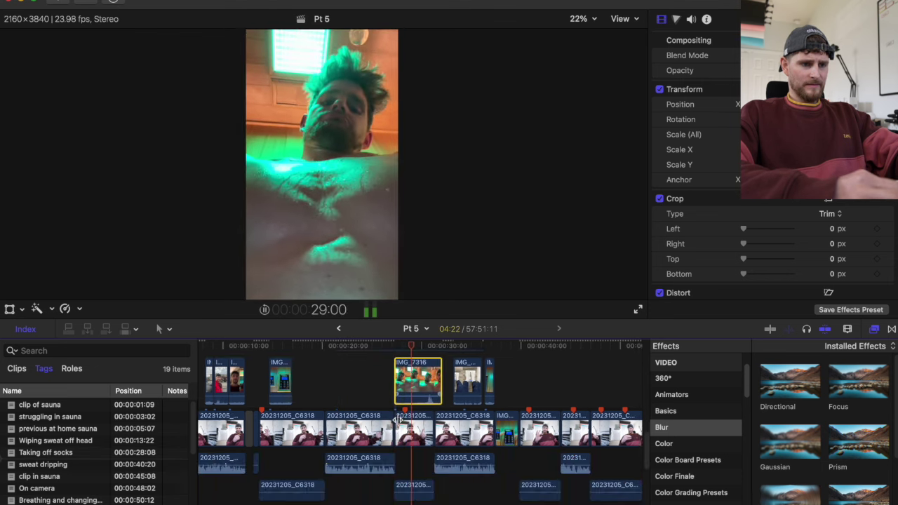
pyautogui.press('space')
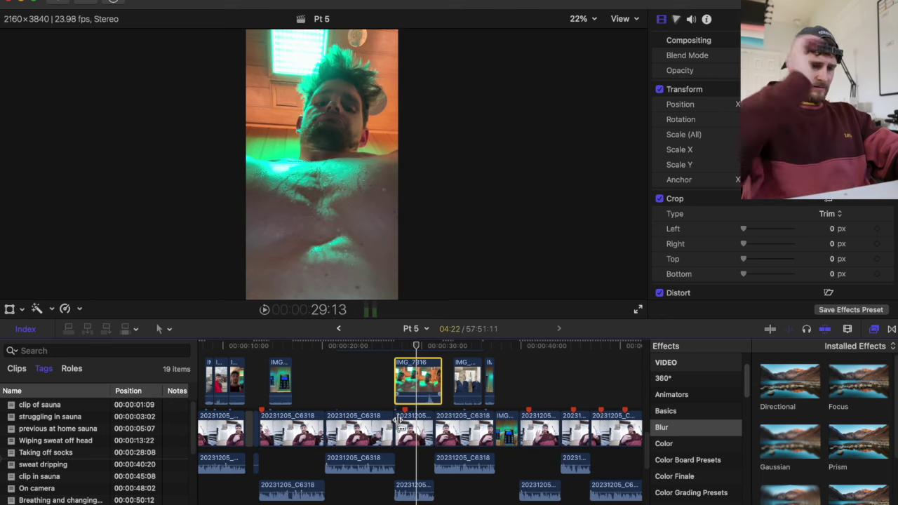
# Step: Locate the "sweat dripping" marker and move the short IMG_7316 piece to the start of the talking clip beneath it
pyautogui.doubleClick(79, 469)
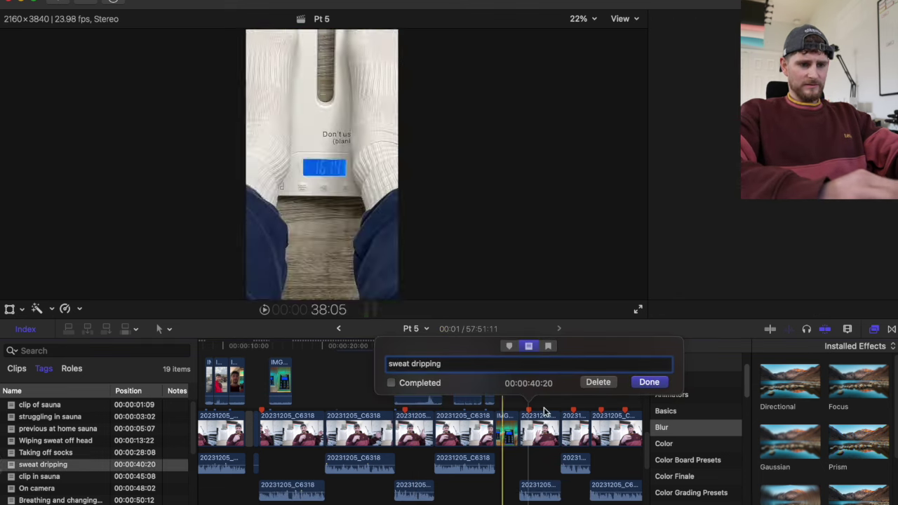
pyautogui.click(647, 382)
pyautogui.moveTo(421, 382); pyautogui.dragTo(547, 385)
pyautogui.press('super+equal')
pyautogui.press('space')
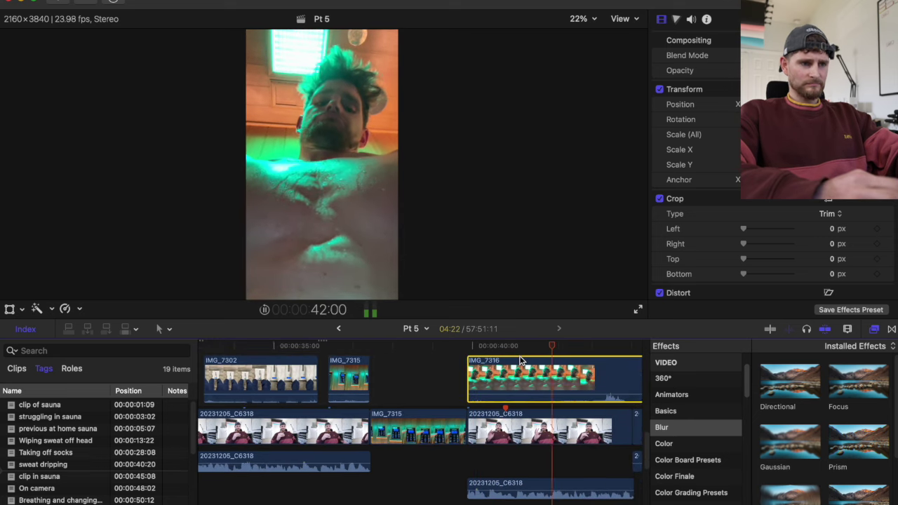
# Step: Play the short IMG_7316 piece and trim its end to match the end of the talking clip below, near 44:00
pyautogui.hscroll(5, 519, 360)
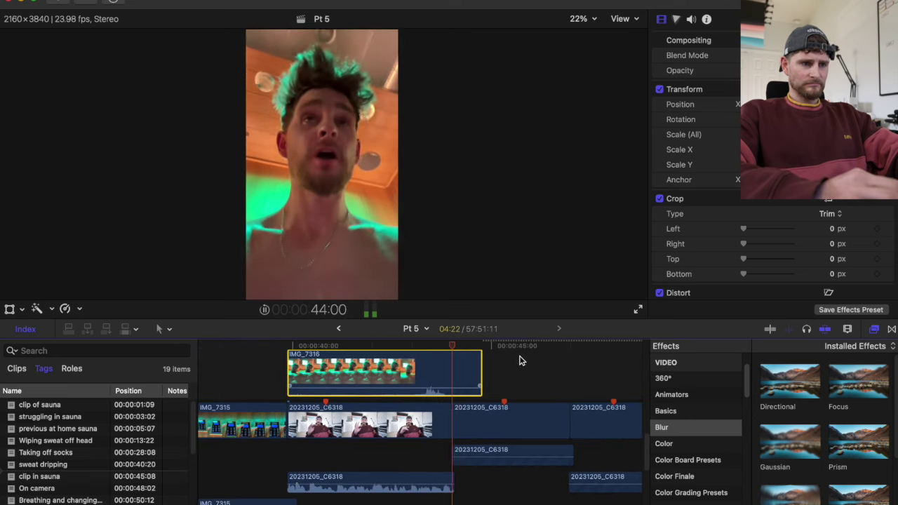
pyautogui.press('space')
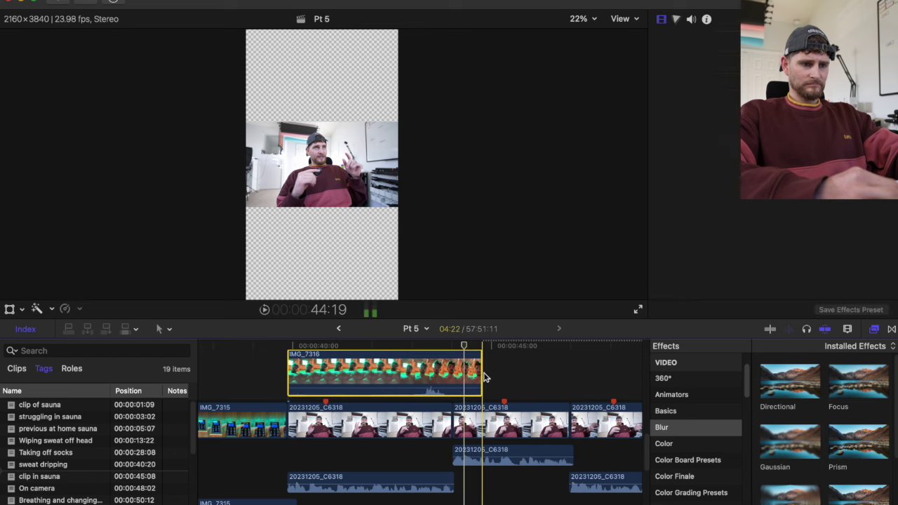
pyautogui.moveTo(481, 374); pyautogui.dragTo(452, 374)
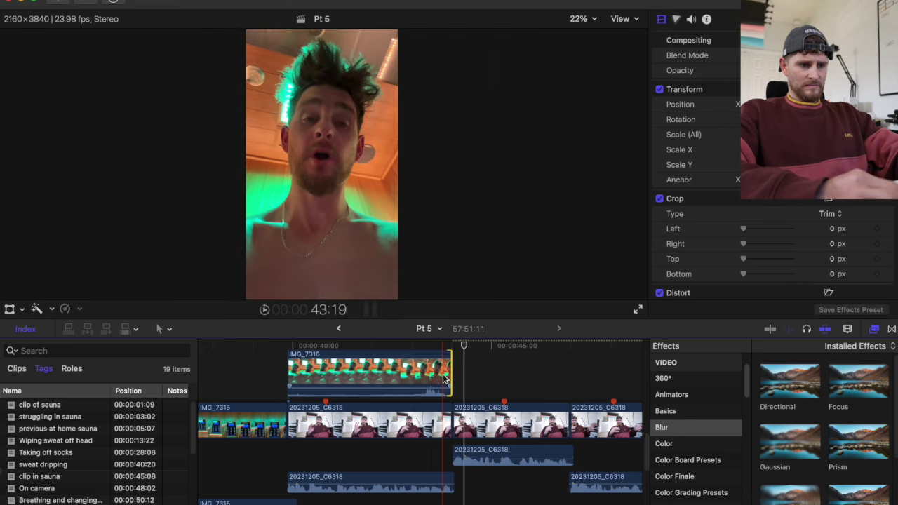
# Step: Mark the "sweat dripping" to-do marker as completed and hide the effects browser
pyautogui.doubleClick(325, 402)
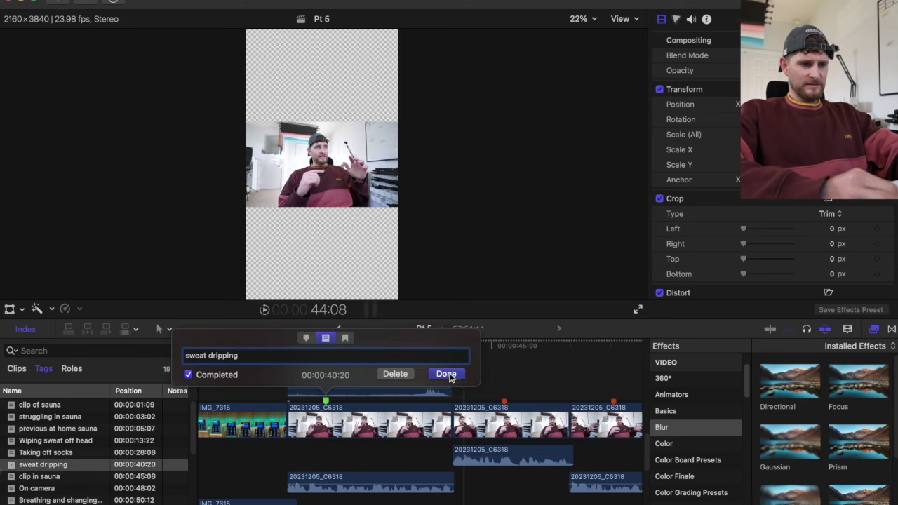
pyautogui.click(450, 376)
pyautogui.hscroll(-10, 251, 399)
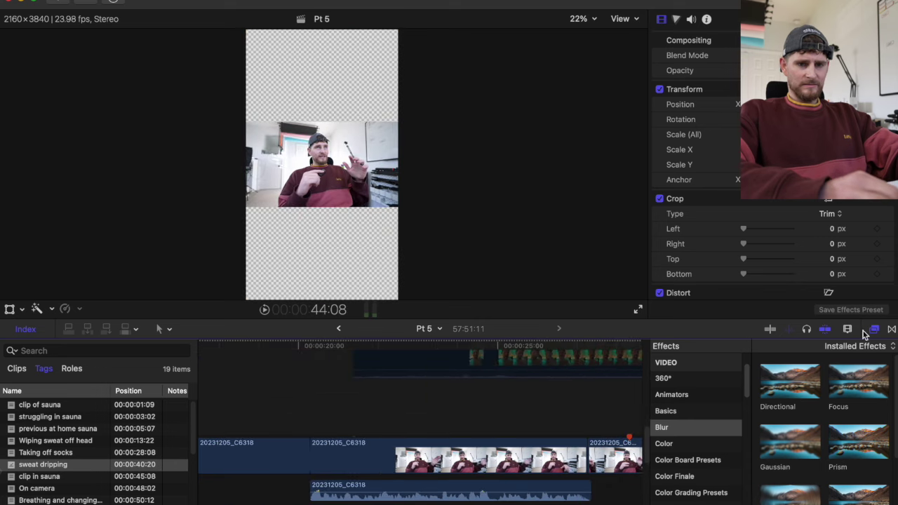
pyautogui.click(873, 329)
pyautogui.press('super+4')
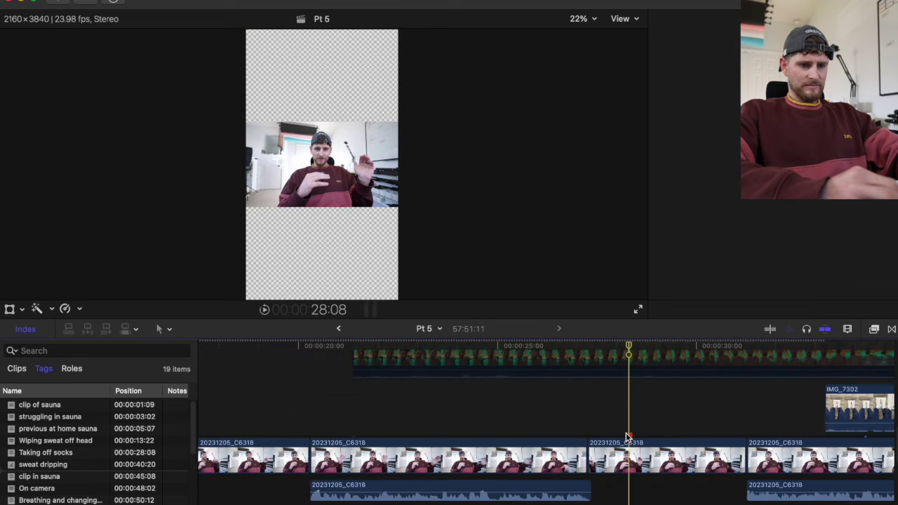
# Step: Check the "Taking off socks" to-do marker at 28:08 and place the playhead at 24:00
pyautogui.doubleClick(627, 436)
pyautogui.click(749, 408)
pyautogui.press('space')
pyautogui.click(458, 414)
pyautogui.scroll(3, 457, 415)
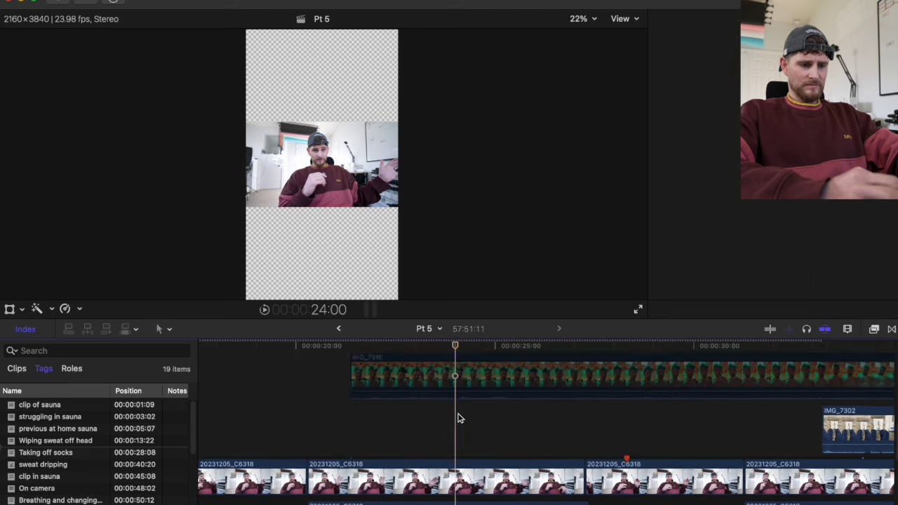
# Step: Enable the long IMG_7316 clip above the talking footage, split it at 25:15 and delete the part before the split
pyautogui.click(453, 428)
pyautogui.press('v')
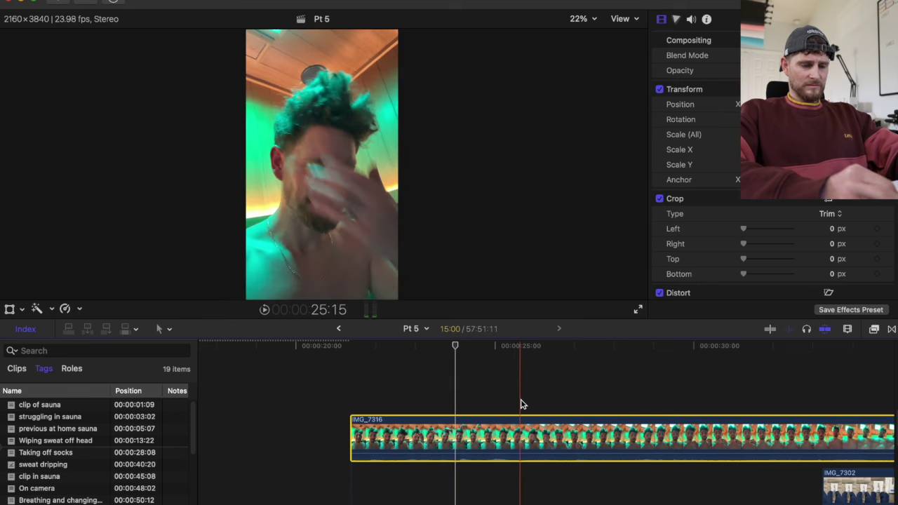
pyautogui.click(519, 431)
pyautogui.press('a')
pyautogui.click(472, 482)
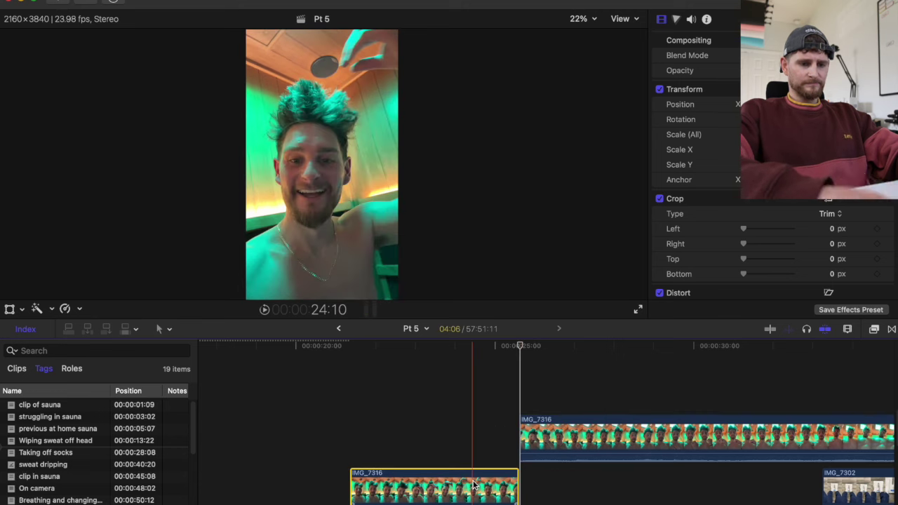
pyautogui.press('Delete')
# Step: Move the remaining IMG_7316 clip to start at about 25:00 and play it over the talking clip
pyautogui.scroll(-1, 543, 438)
pyautogui.moveTo(547, 429); pyautogui.dragTo(515, 427)
pyautogui.click(364, 427)
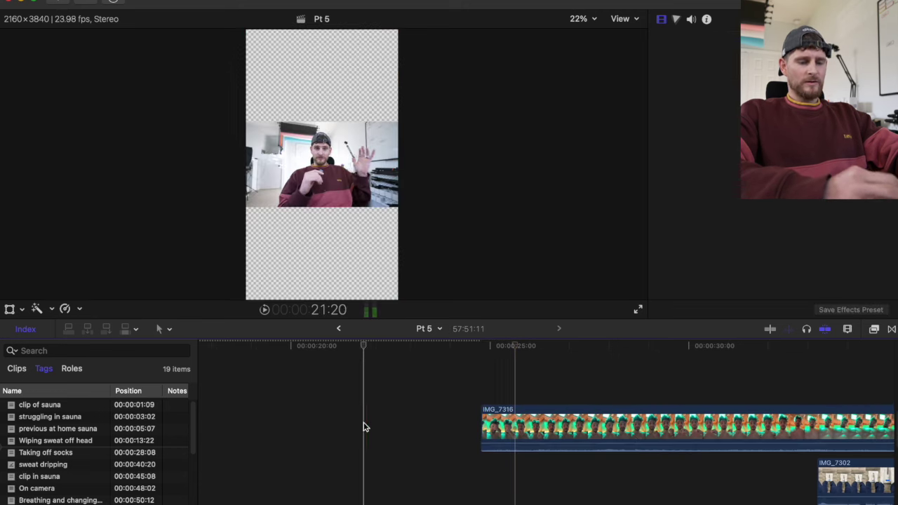
pyautogui.press('space')
pyautogui.scroll(-3, 365, 426)
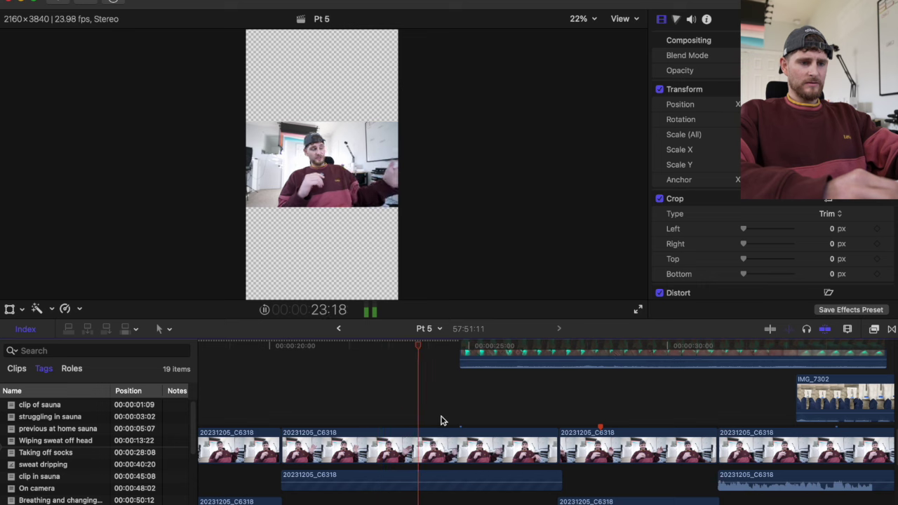
pyautogui.scroll(2, 440, 420)
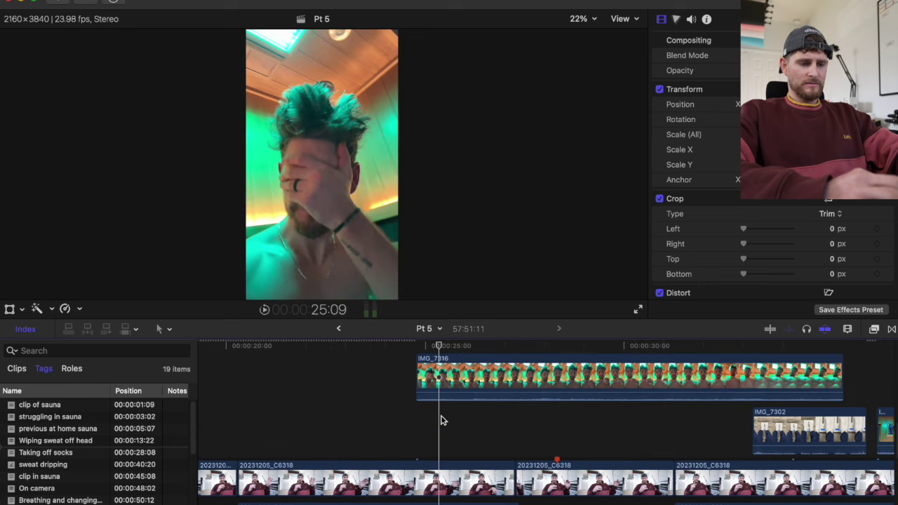
pyautogui.moveTo(461, 376); pyautogui.dragTo(474, 372)
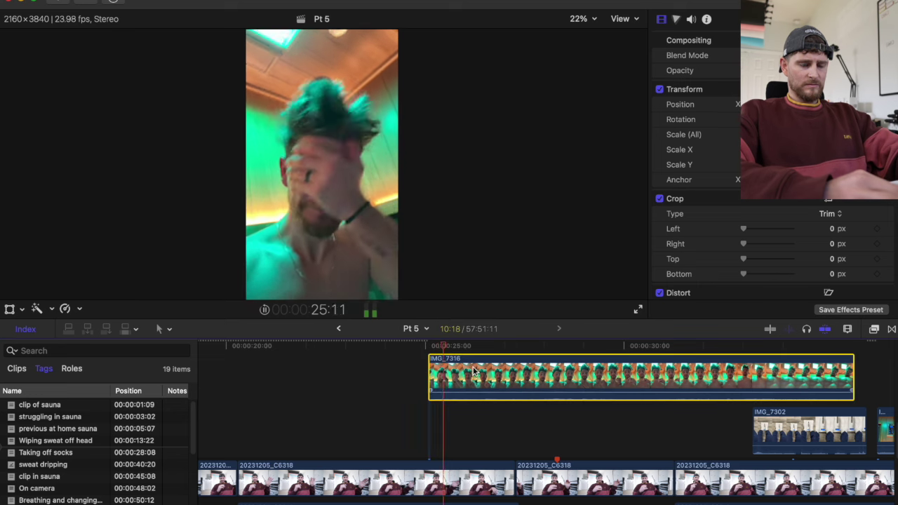
# Step: Split the long IMG_7316 clip at 27:07, near the end of the talking clip below, and delete the rest
pyautogui.moveTo(517, 346); pyautogui.dragTo(515, 348)
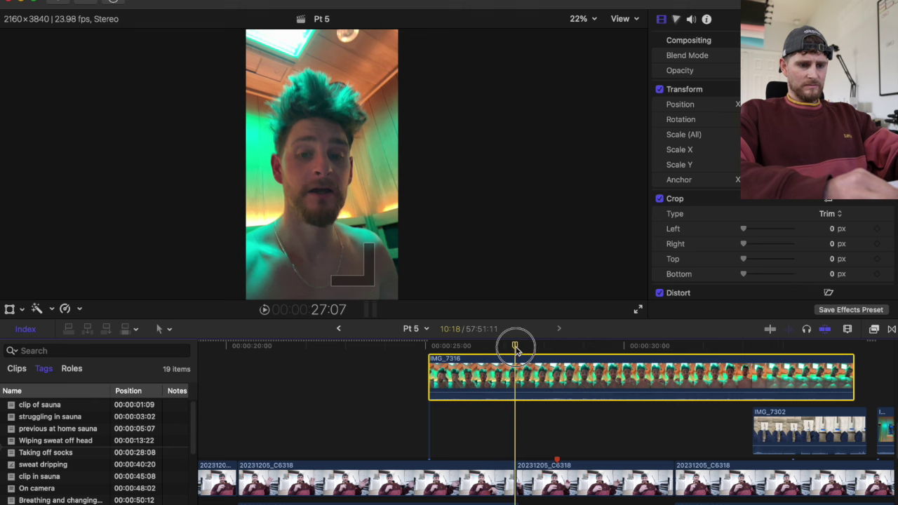
pyautogui.press('super+b')
pyautogui.click(560, 381)
pyautogui.press('BackSpace')
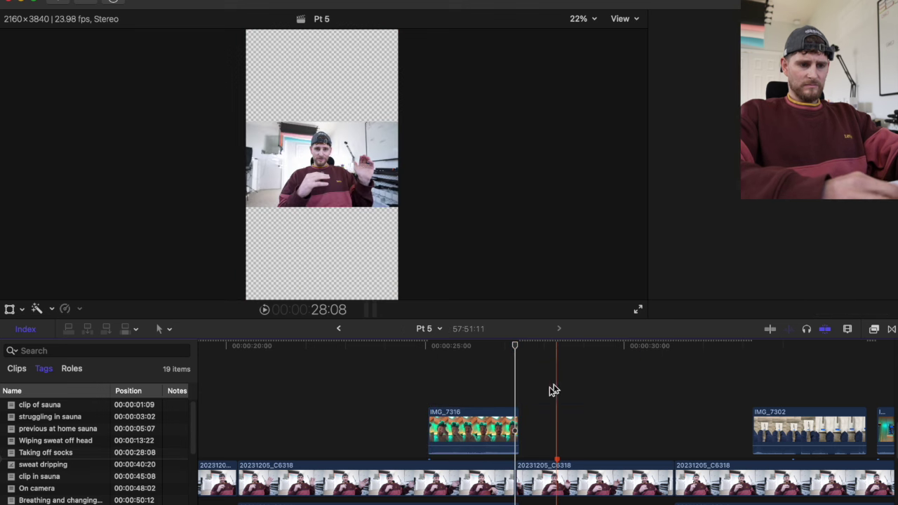
# Step: Trim the end of the short IMG_7316 piece roughly to the end of the talking clip beneath it
pyautogui.moveTo(519, 435); pyautogui.dragTo(512, 434)
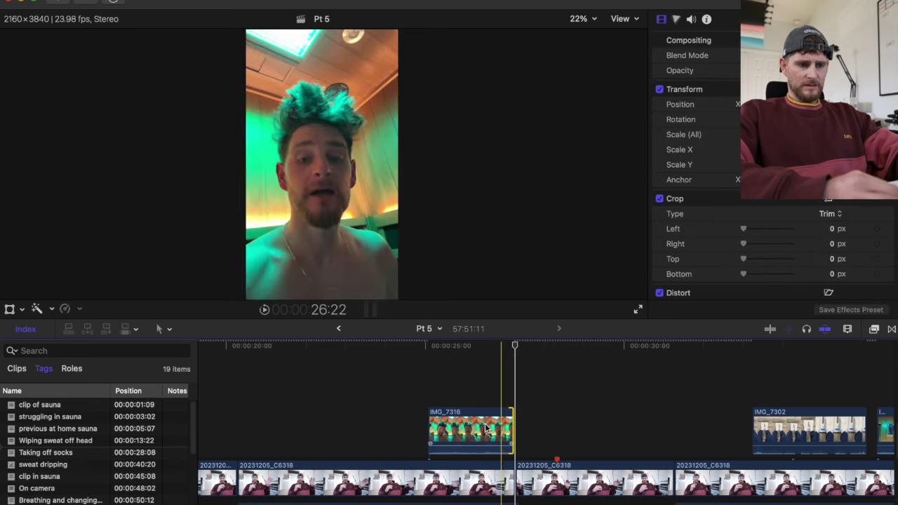
pyautogui.click(466, 395)
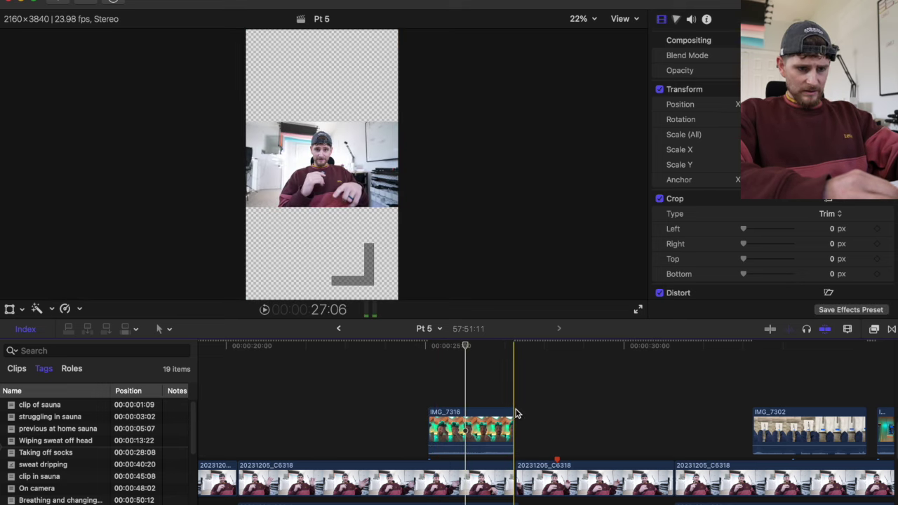
pyautogui.click(515, 408)
pyautogui.press('super+equal')
pyautogui.press('super+equal')
pyautogui.press('super+equal')
pyautogui.moveTo(499, 421); pyautogui.dragTo(513, 419)
pyautogui.click(469, 397)
pyautogui.press('super+minus')
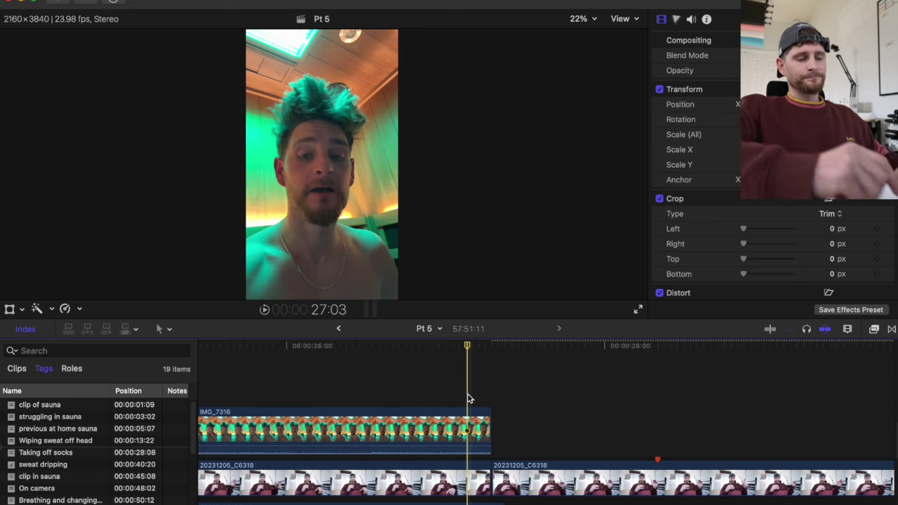
# Step: Step frame by frame to the talking-clip cut at 27:07 and fine-trim the end of IMG_7316 to it
pyautogui.scroll(-2, 469, 397)
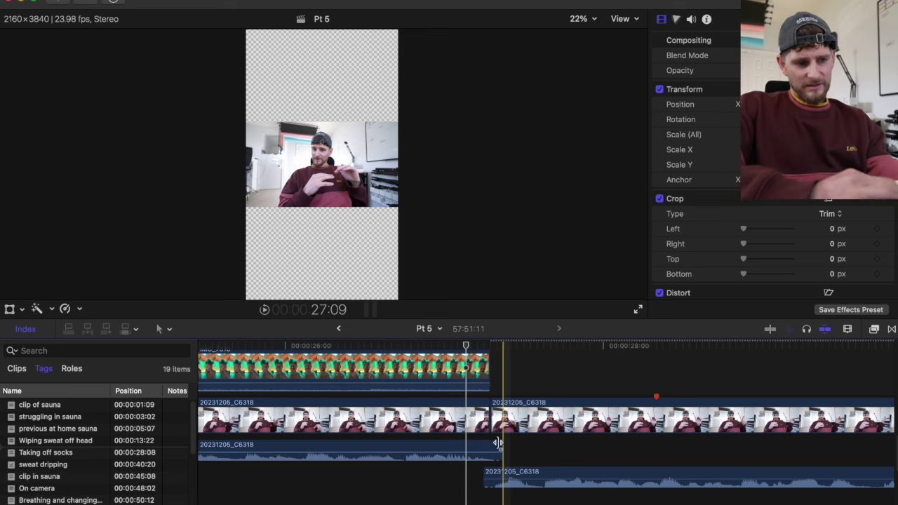
pyautogui.press('space')
pyautogui.press('Left')
pyautogui.press('Left')
pyautogui.press('Left')
pyautogui.press('Left')
pyautogui.press('Right')
pyautogui.press('Right')
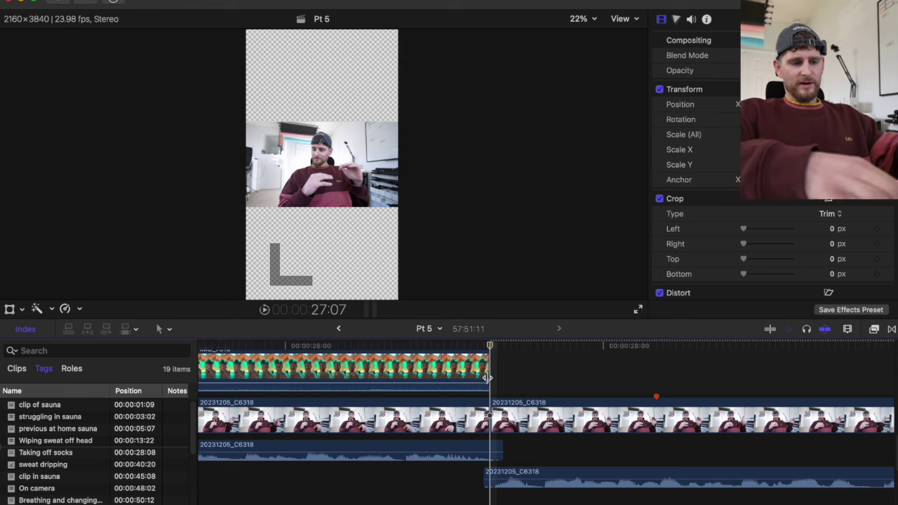
pyautogui.press('super+equal')
pyautogui.moveTo(489, 377)
pyautogui.mouseDown()
pyautogui.moveTo(525, 374)
pyautogui.moveTo(493, 373)
pyautogui.mouseUp()
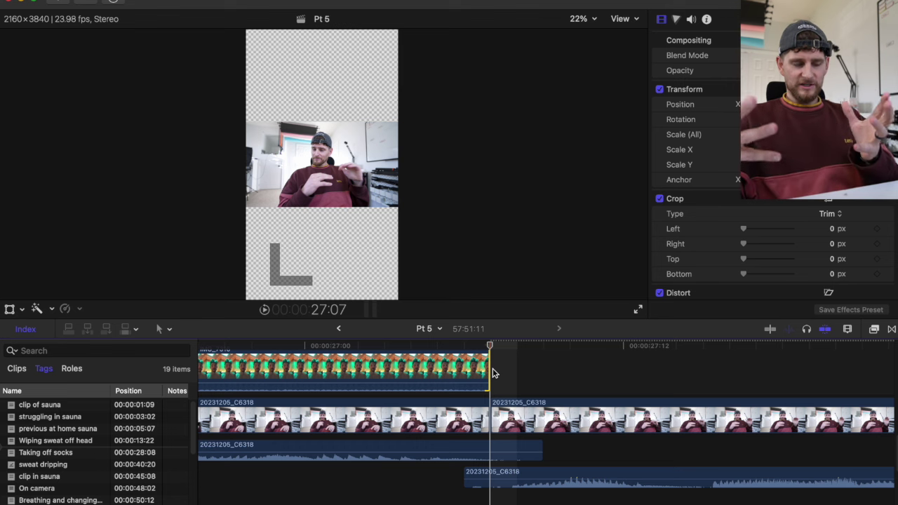
# Step: Switch to the iPhone folder in Finder and preview the clips from IMG_7317 back to IMG_7313
pyautogui.press('super+minus')
pyautogui.press('super+minus')
pyautogui.press('super+minus')
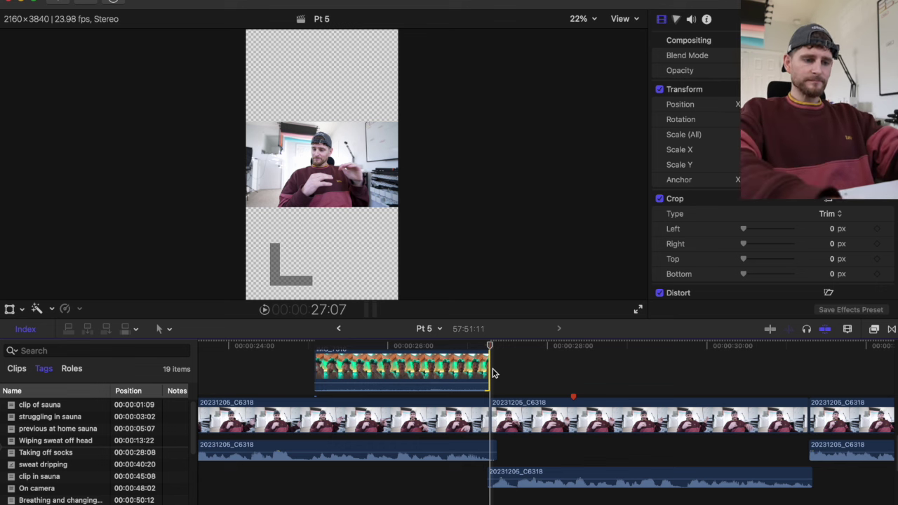
pyautogui.press('super+minus')
pyautogui.press('super+minus')
pyautogui.scroll(1, 491, 372)
pyautogui.moveTo(470, 401); pyautogui.dragTo(471, 404)
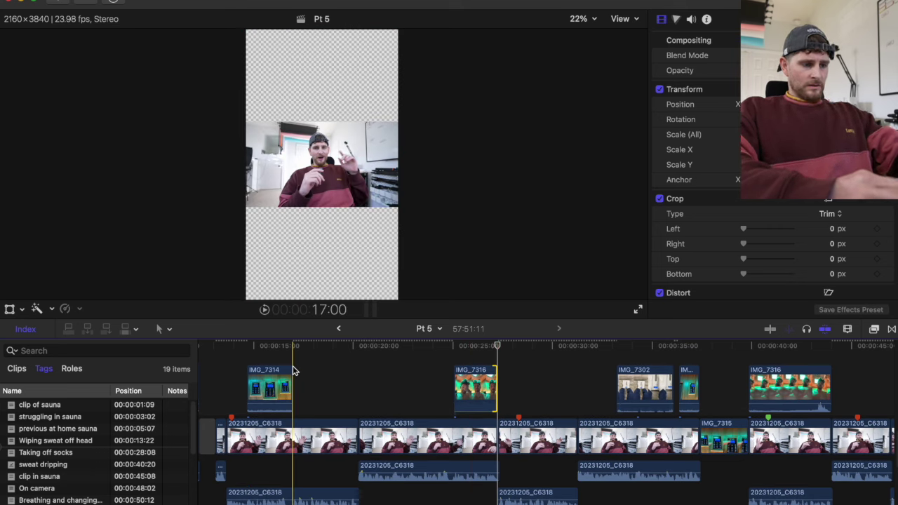
pyautogui.press('super+shift+r')
pyautogui.press('Down')
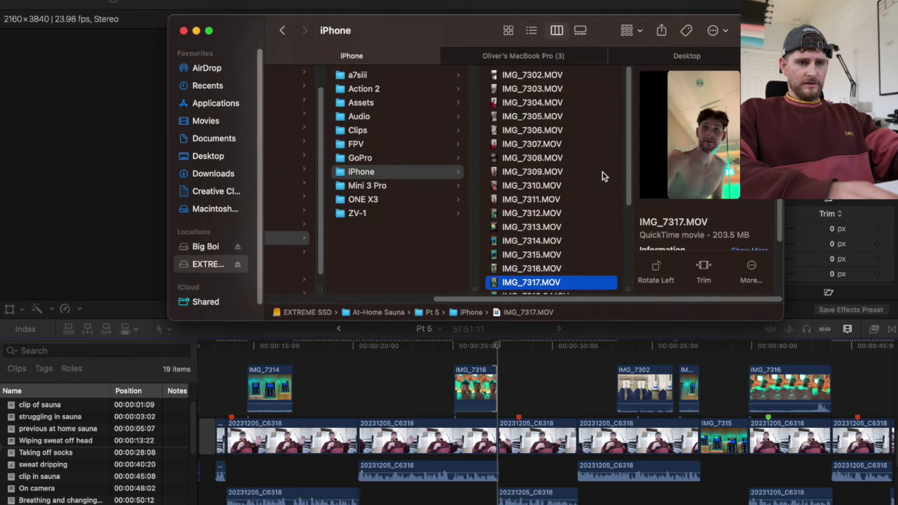
pyautogui.press('space')
pyautogui.press('Up')
pyautogui.press('Up')
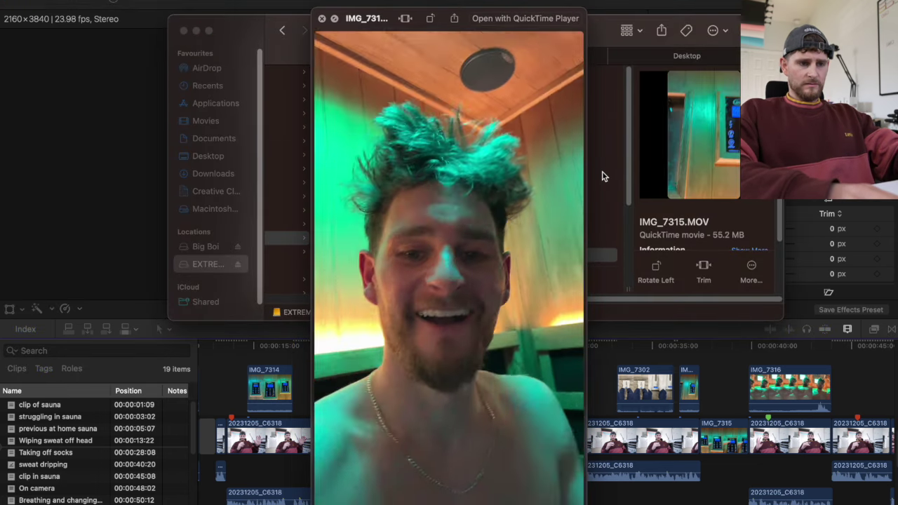
pyautogui.press('Up')
pyautogui.press('Up')
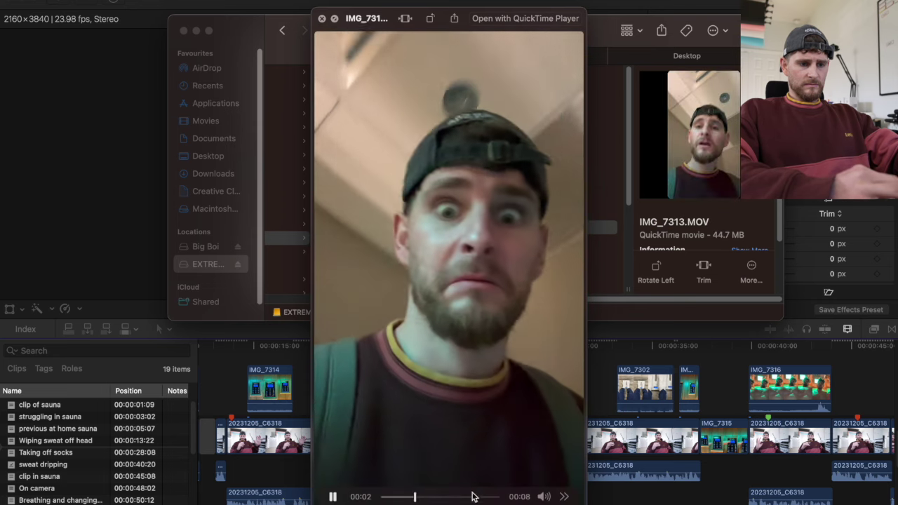
# Step: Preview IMG_7315 and IMG_7316, scrubbing through each for usable footage, and close the preview
pyautogui.press('Down')
pyautogui.press('Down')
pyautogui.click(401, 495)
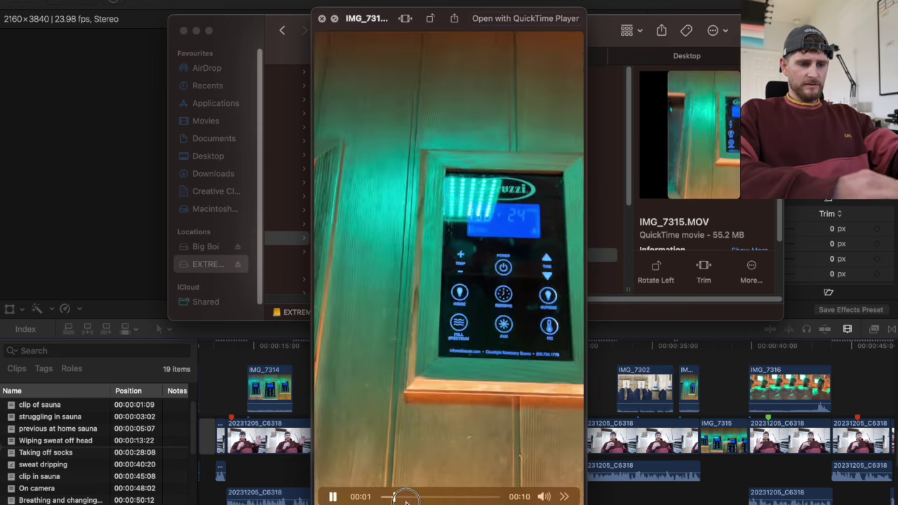
pyautogui.click(421, 496)
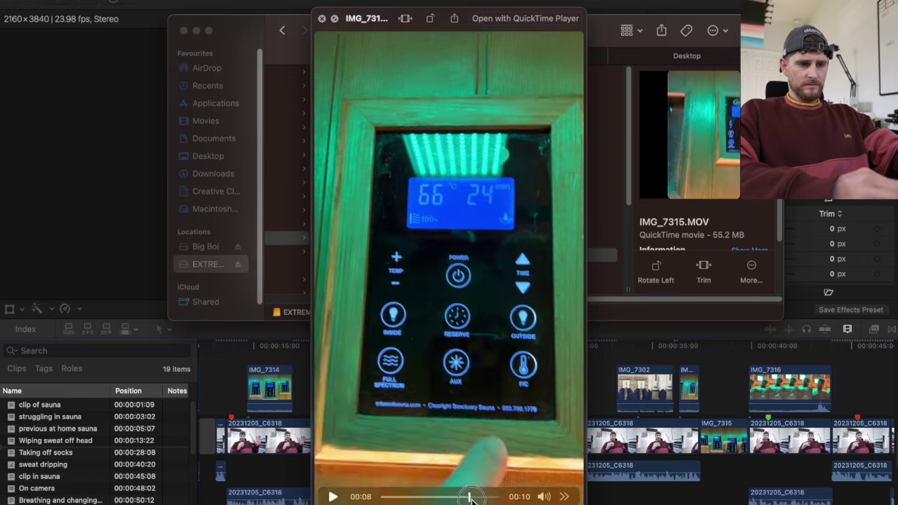
pyautogui.press('Down')
pyautogui.moveTo(429, 497); pyautogui.dragTo(460, 498)
pyautogui.press('space')
# Step: Return to the Pt 5 timeline in Final Cut Pro, check the gap at 12:17 and locate 1:48:13 in C3983
pyautogui.click(373, 414)
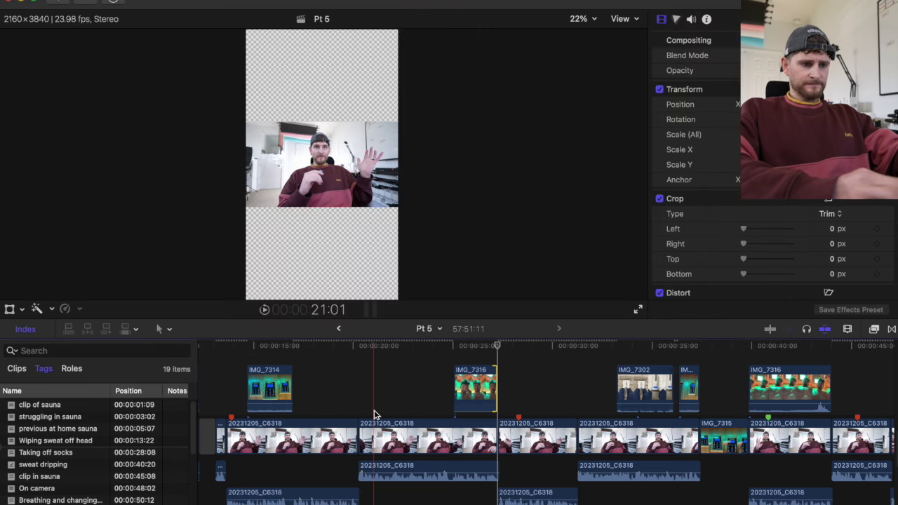
pyautogui.hscroll(-5, 373, 414)
pyautogui.press('space')
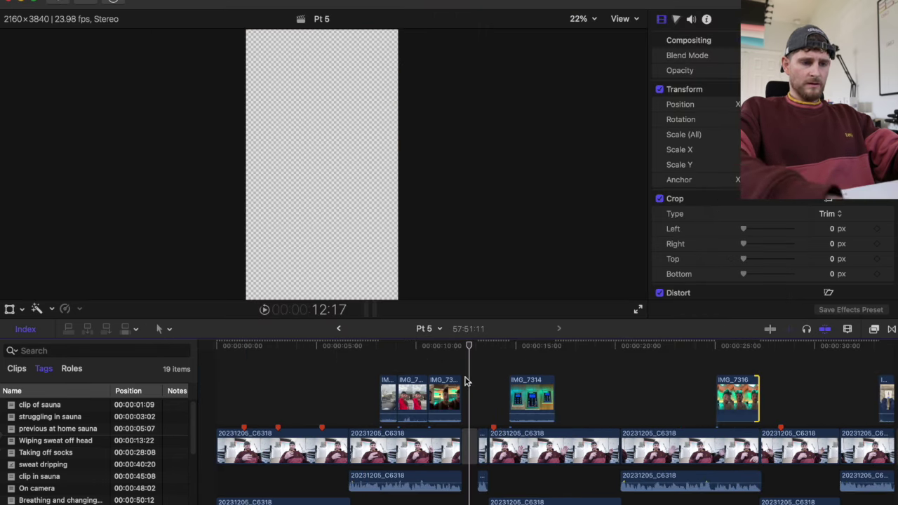
pyautogui.press('super+minus')
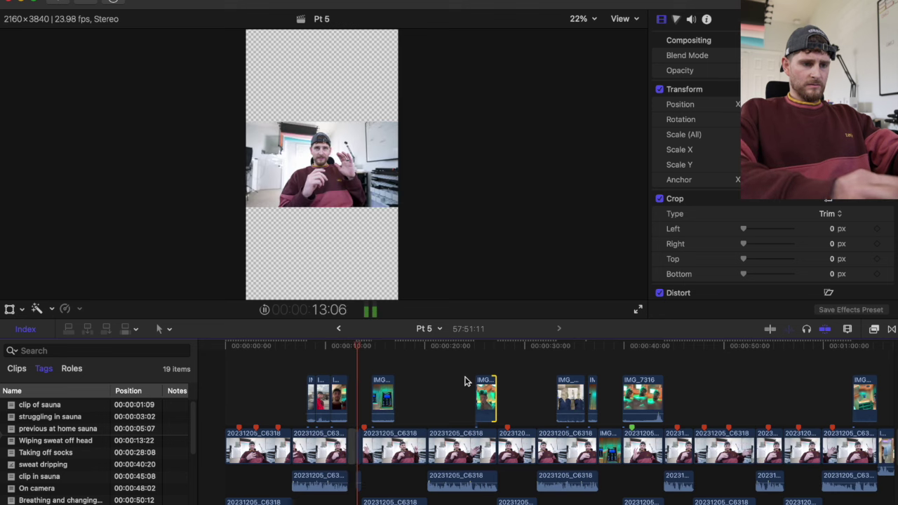
pyautogui.hscroll(10, 465, 381)
pyautogui.press('space')
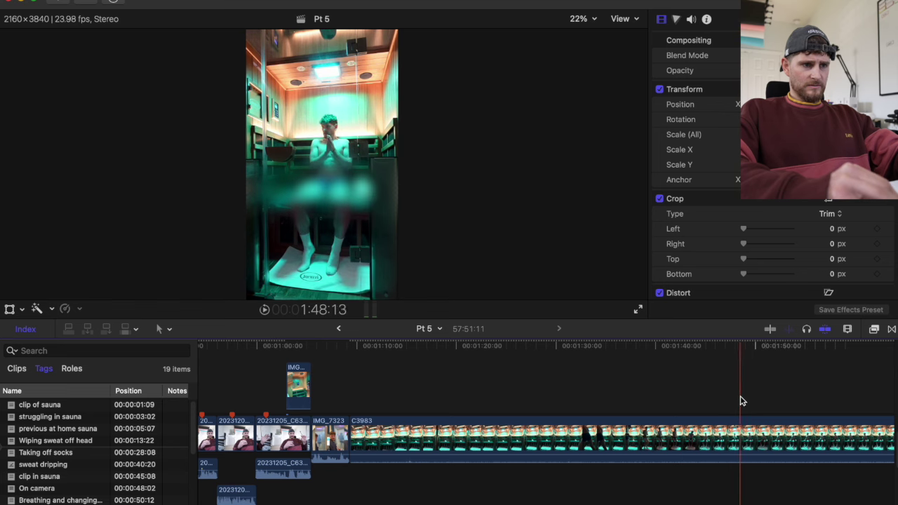
# Step: Remove the part of C3983 before 1:48:13, split the remainder at 1:13:07 and cut out the short first piece
pyautogui.press('super+b')
pyautogui.click(688, 435)
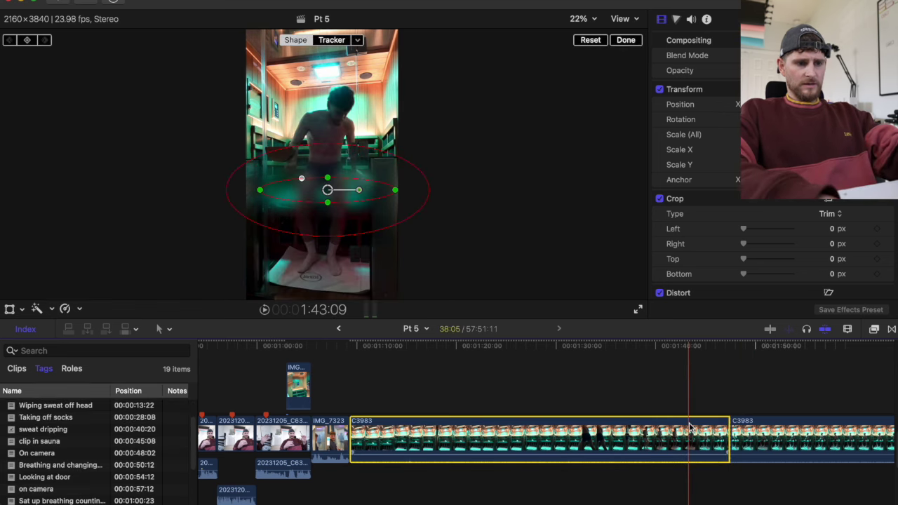
pyautogui.press('BackSpace')
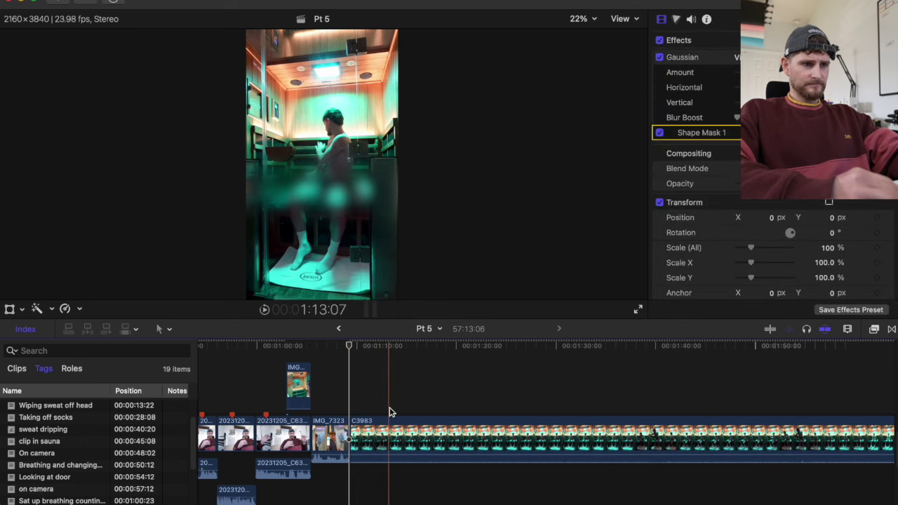
pyautogui.press('super+b')
pyautogui.click(361, 436)
pyautogui.press('BackSpace')
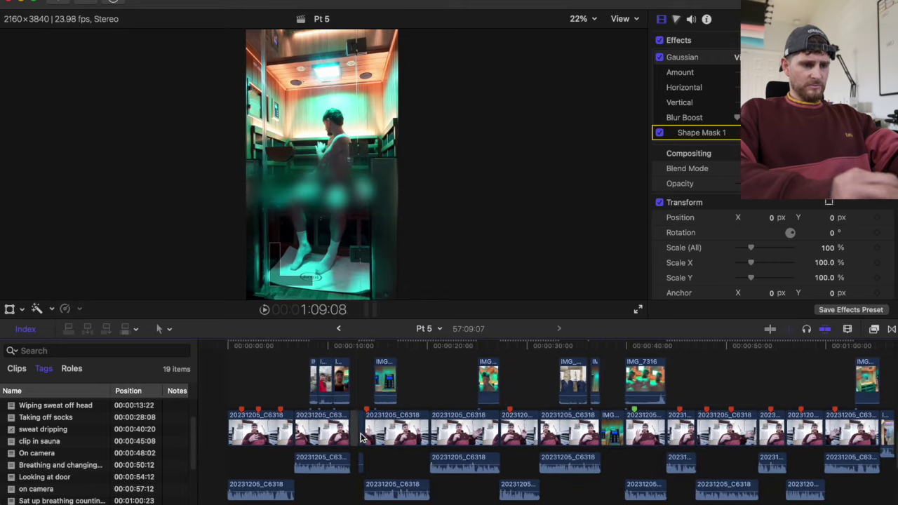
# Step: Paste the C3983 piece above the talking clips directly after IMG_7313 and delete the gap in the main storyline
pyautogui.click(381, 385)
pyautogui.press('super+v')
pyautogui.click(365, 439)
pyautogui.press('BackSpace')
pyautogui.moveTo(365, 437); pyautogui.dragTo(365, 406)
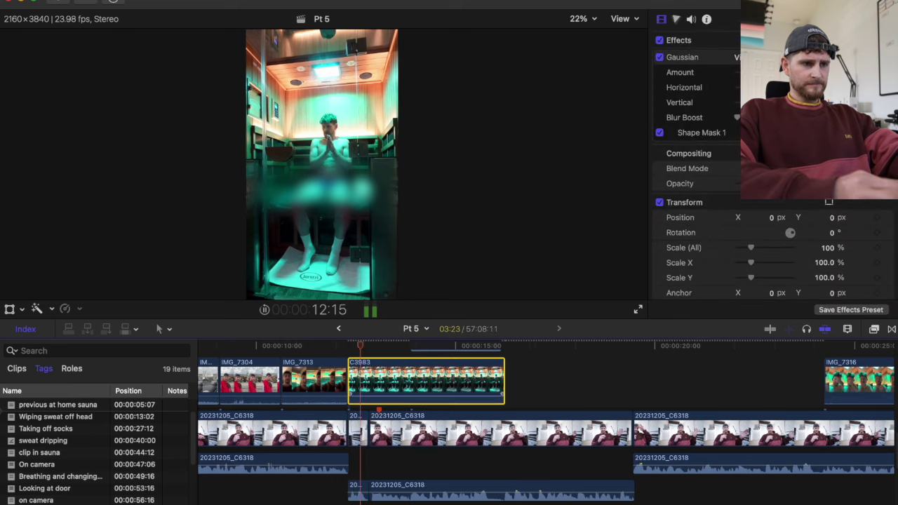
# Step: Split the short C3983 piece at 13:07, delete its first part and move the rest back against IMG_7313
pyautogui.scroll(2, 358, 368)
pyautogui.press('space')
pyautogui.click(364, 378)
pyautogui.press('super+z')
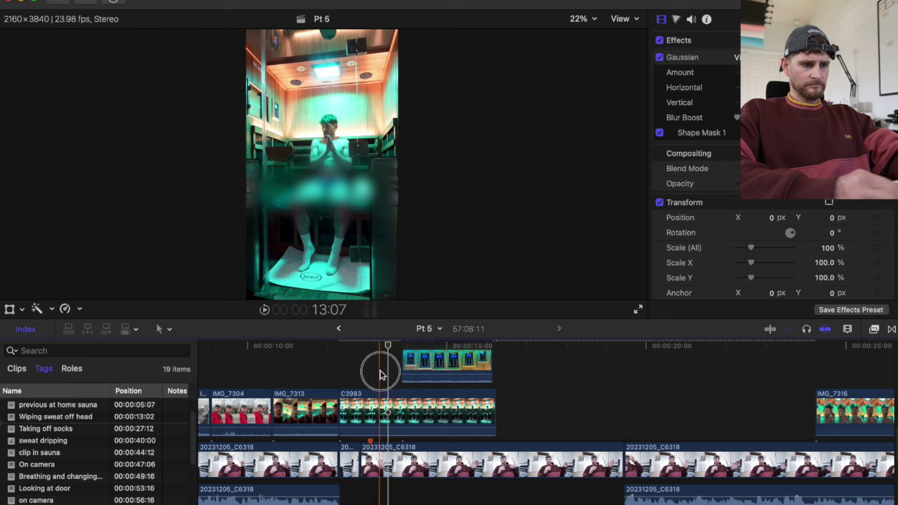
pyautogui.click(380, 375)
pyautogui.press('super+b')
pyautogui.click(358, 406)
pyautogui.press('BackSpace')
pyautogui.moveTo(398, 416); pyautogui.dragTo(346, 413)
# Step: Play the C3983 piece, extend its start while keeping it against IMG_7313, and trim its end to the start of IMG_7314
pyautogui.click(320, 365)
pyautogui.press('space')
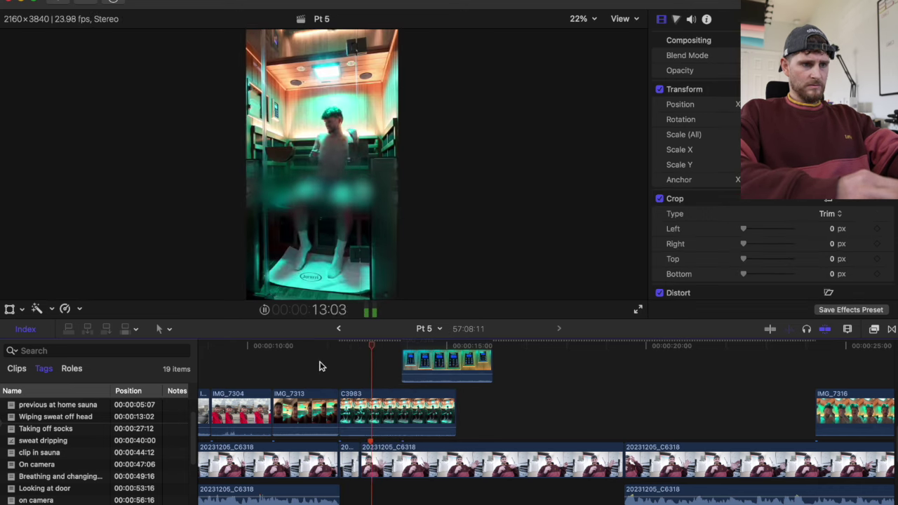
pyautogui.press('space')
pyautogui.moveTo(353, 408); pyautogui.dragTo(342, 394)
pyautogui.click(354, 406)
pyautogui.click(338, 372)
pyautogui.press('space')
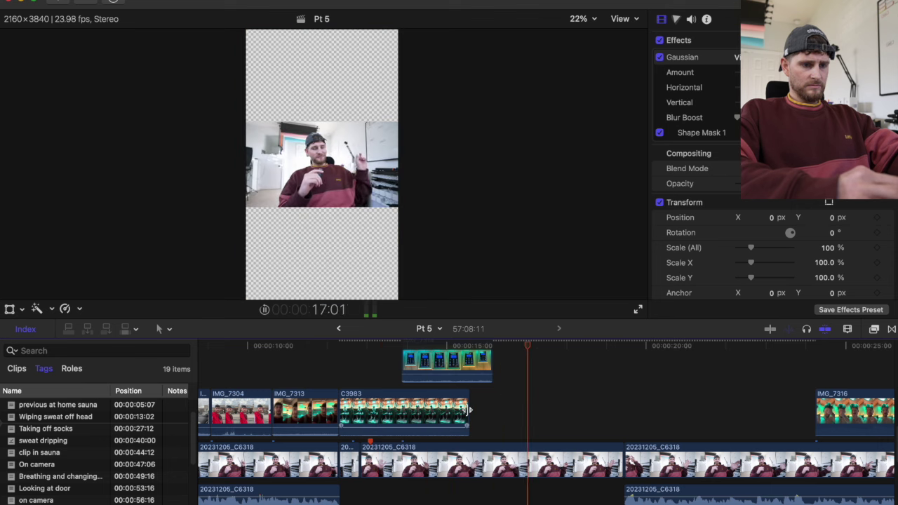
pyautogui.moveTo(466, 410); pyautogui.dragTo(405, 412)
# Step: Play the talking clips after IMG_7314 up to about 23:00
pyautogui.hscroll(4, 403, 410)
pyautogui.press('super+minus')
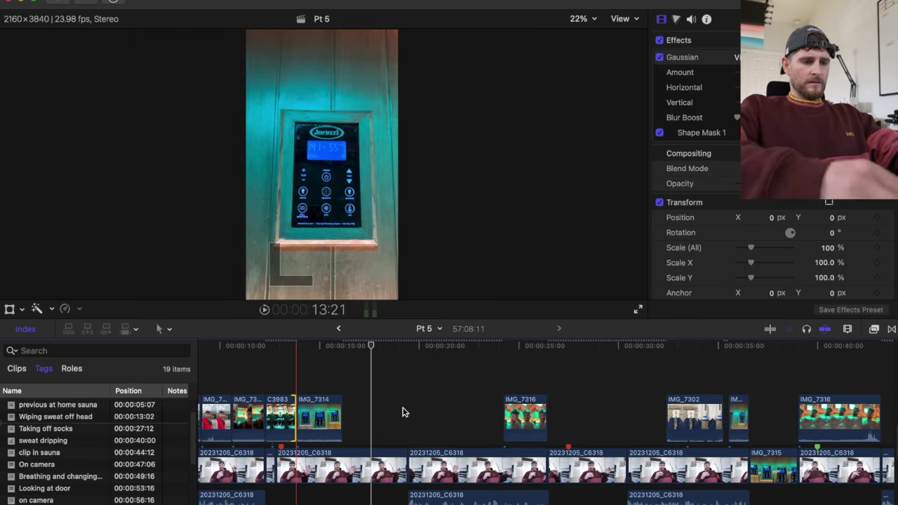
pyautogui.press('space')
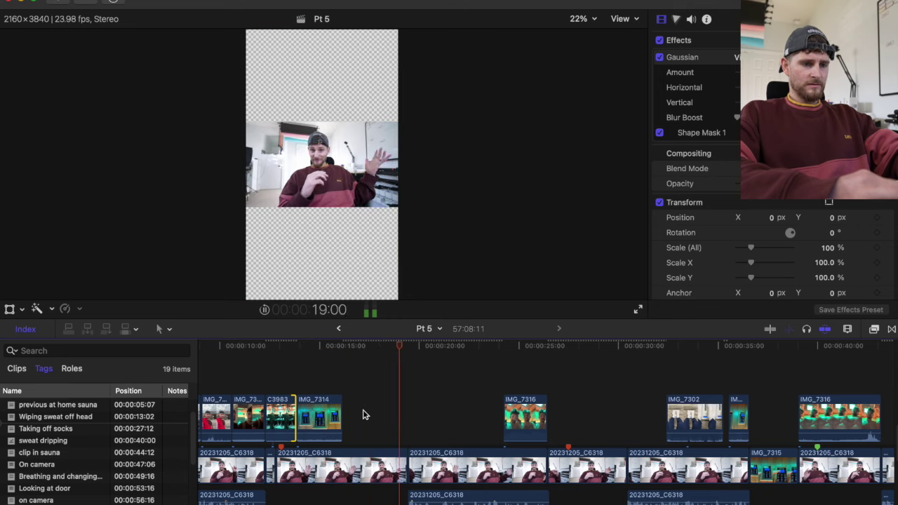
pyautogui.scroll(-2, 362, 414)
pyautogui.hscroll(2, 362, 415)
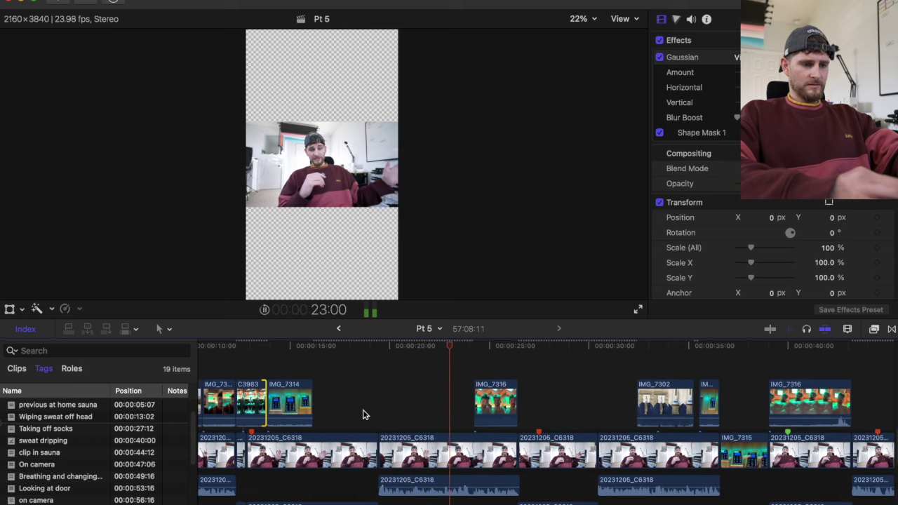
# Step: Move the short C3983 piece to the start of the talking clip at 19:12, extend its end to IMG_7316 and play it back
pyautogui.press('space')
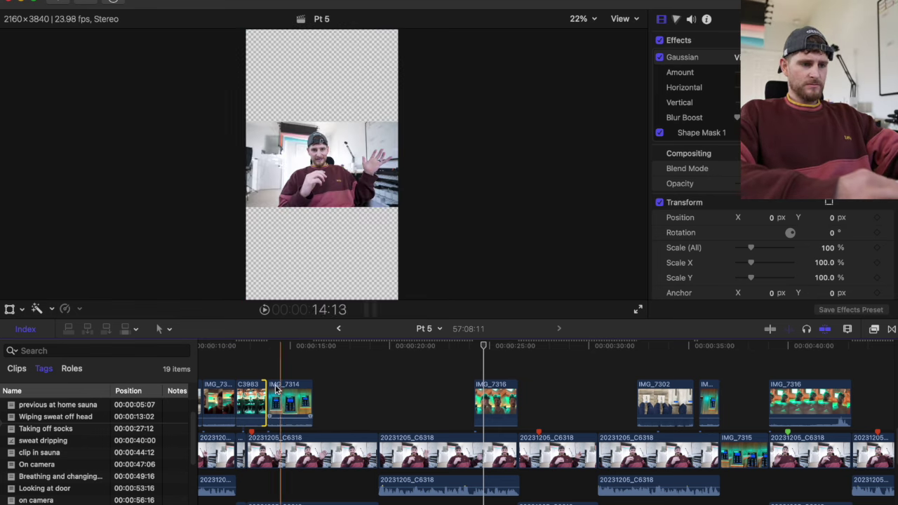
pyautogui.moveTo(251, 403); pyautogui.dragTo(438, 406)
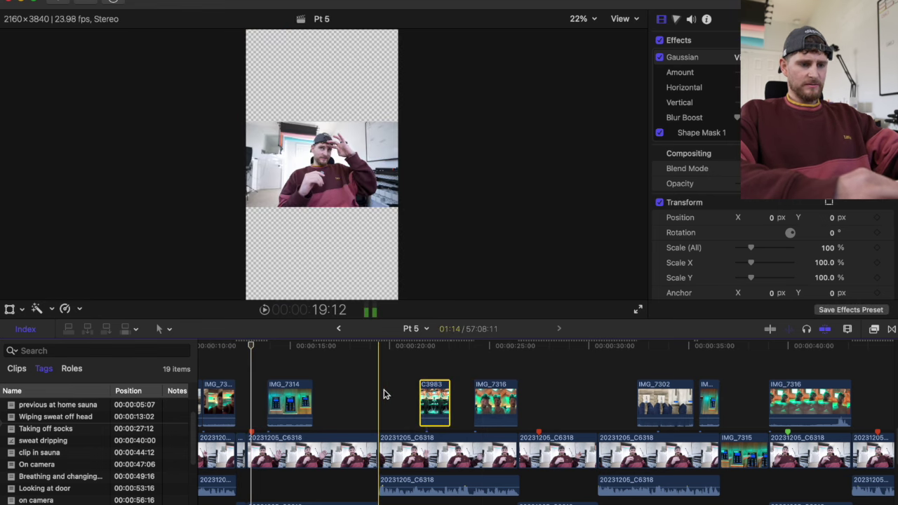
pyautogui.press('space')
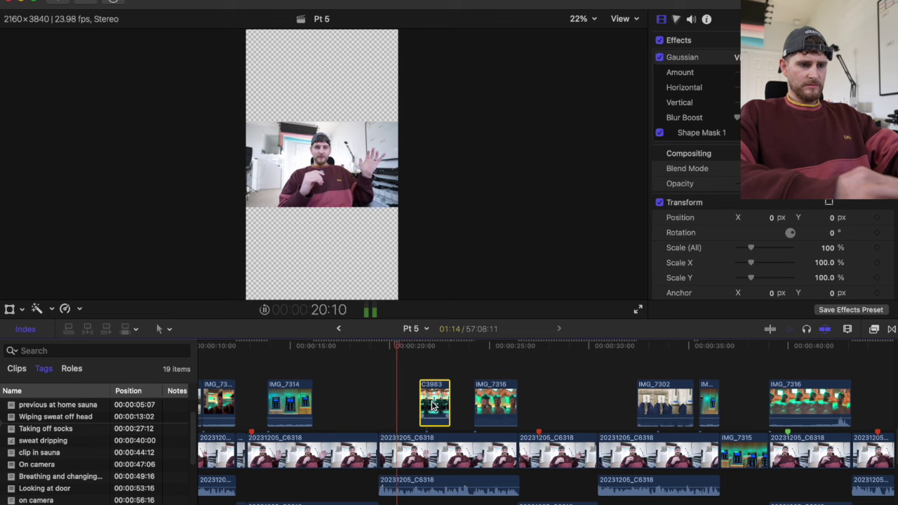
pyautogui.moveTo(432, 406); pyautogui.dragTo(399, 402)
pyautogui.moveTo(410, 402); pyautogui.dragTo(473, 405)
pyautogui.click(380, 359)
pyautogui.press('space')
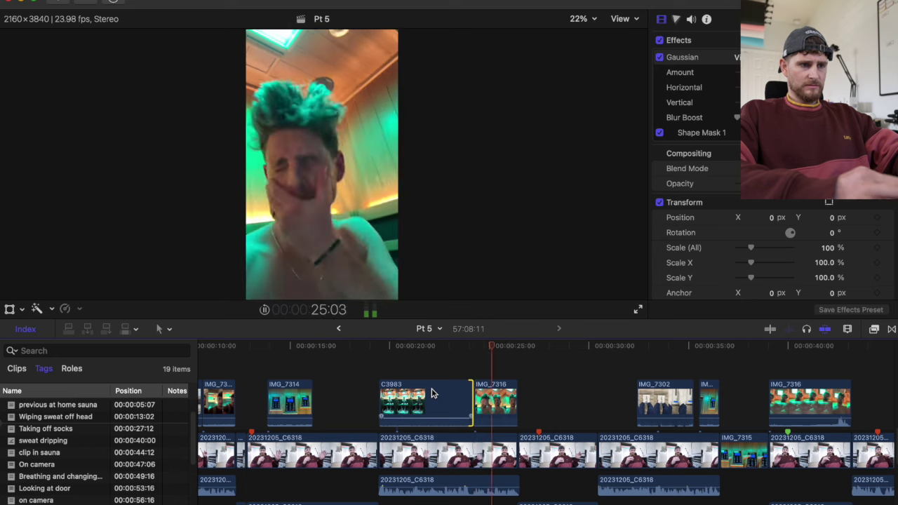
pyautogui.hscroll(4, 431, 392)
pyautogui.press('space')
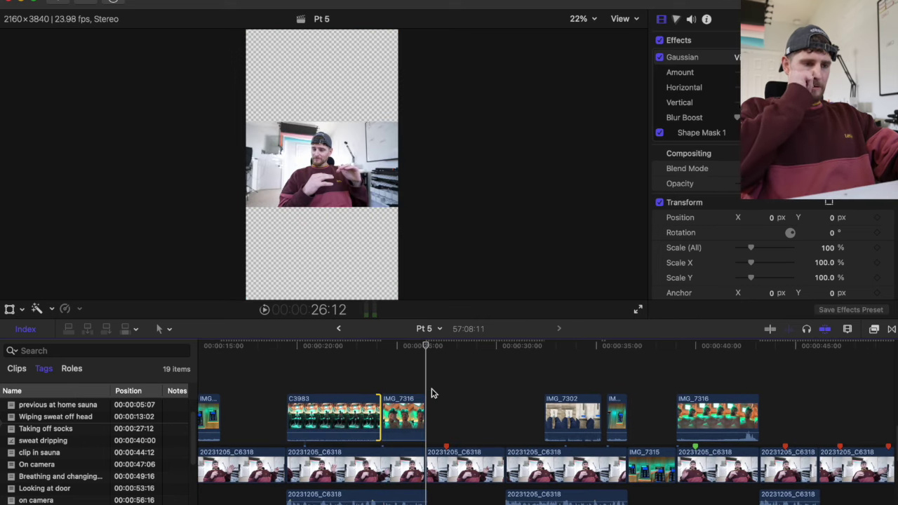
# Step: Extend the start of the raw C3983 footage after IMG_7323, split it at 1:37:02 and delete the part before the split
pyautogui.hscroll(-6, 432, 390)
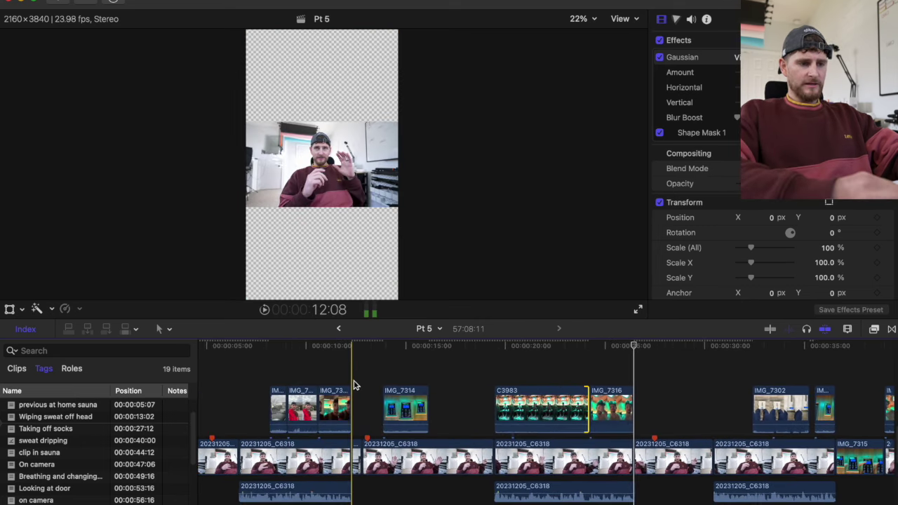
pyautogui.click(353, 380)
pyautogui.hscroll(5, 353, 380)
pyautogui.hscroll(10, 353, 380)
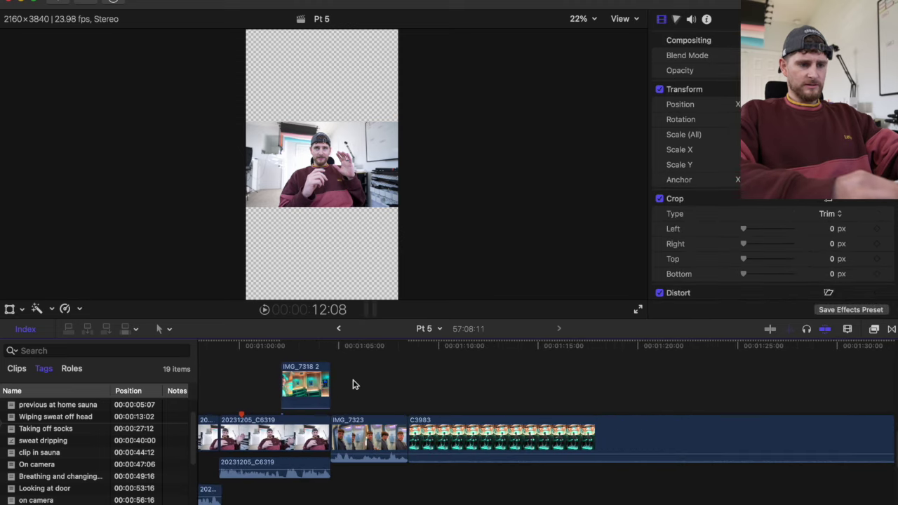
pyautogui.moveTo(410, 436); pyautogui.dragTo(132, 439)
pyautogui.hscroll(1, 600, 429)
pyautogui.hscroll(7, 601, 430)
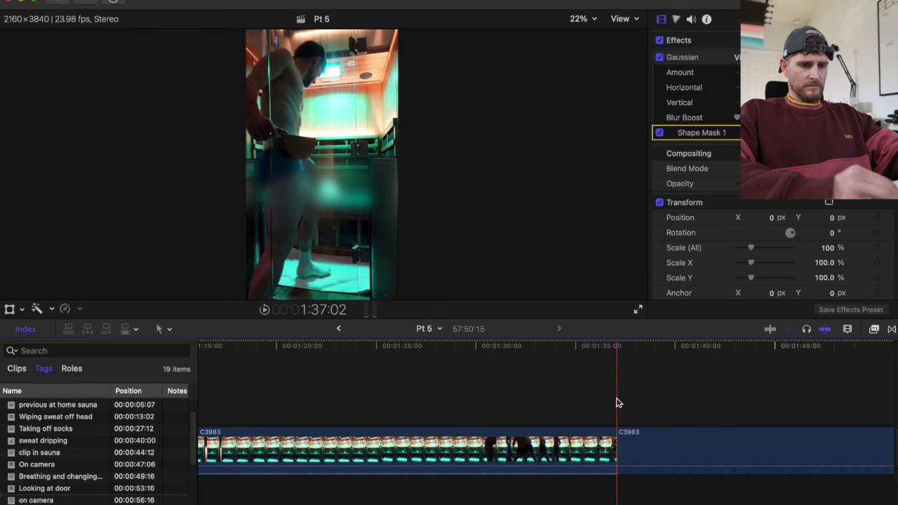
pyautogui.hscroll(-12, 617, 402)
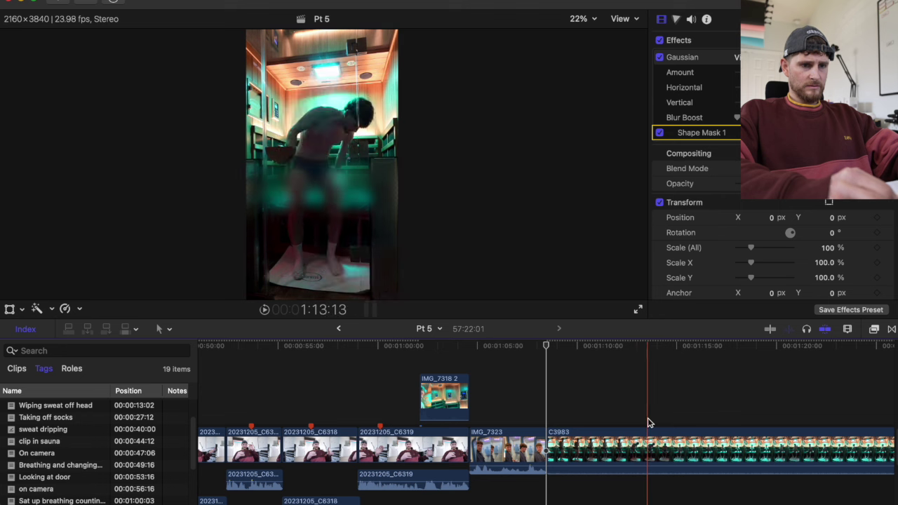
# Step: Split the raw C3983 footage at 1:13:13 and cut its first piece out of the main storyline
pyautogui.press('super+b')
pyautogui.click(604, 444)
pyautogui.press('BackSpace')
pyautogui.hscroll(-20, 605, 444)
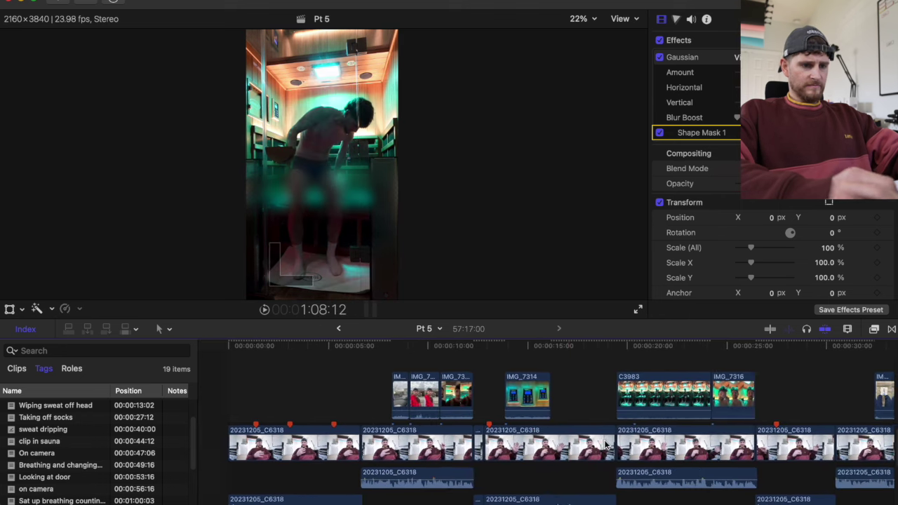
# Step: Paste the cut C3983 piece above the talking clips at 12:07, directly after IMG_7313
pyautogui.click(469, 371)
pyautogui.press('super+=')
pyautogui.press('super+=')
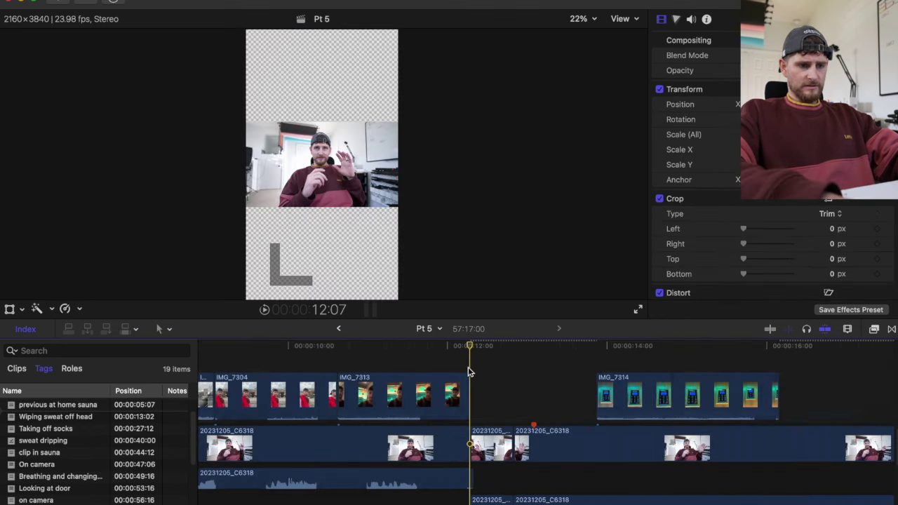
pyautogui.press('super+z')
pyautogui.press('super+equal')
pyautogui.moveTo(454, 443); pyautogui.dragTo(453, 399)
pyautogui.scroll(3, 453, 402)
pyautogui.hscroll(3, 453, 402)
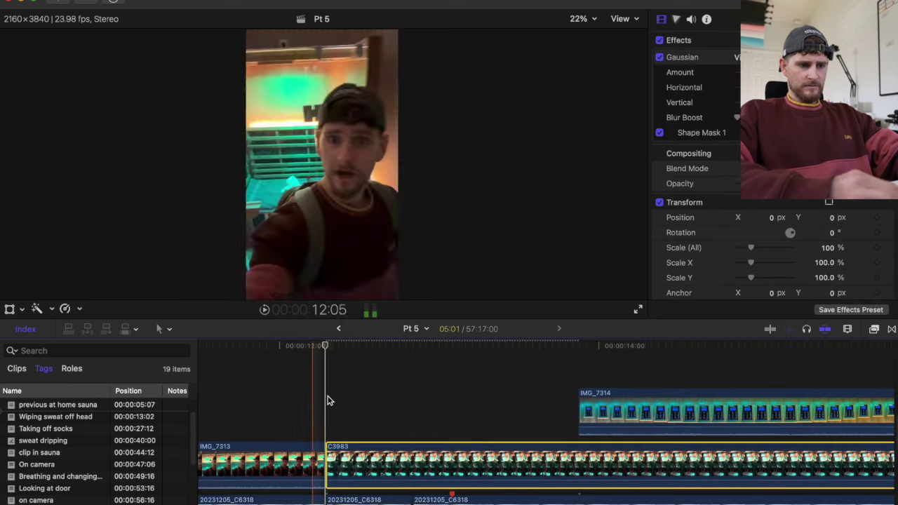
# Step: Split the pasted C3983 piece at 13:21, where IMG_7314 starts, and delete the part after the split
pyautogui.click(578, 366)
pyautogui.press('b')
pyautogui.click(578, 464)
pyautogui.press('a')
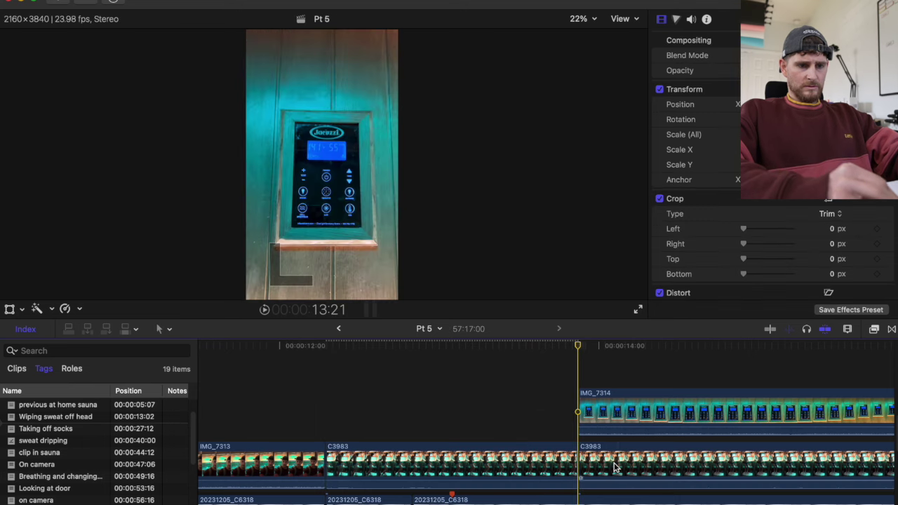
pyautogui.click(613, 463)
pyautogui.press('BackSpace')
# Step: Raise and enlarge Shape Mask 1 of the Gaussian blur on the C3983 piece so it covers the standing figure's waist
pyautogui.click(477, 458)
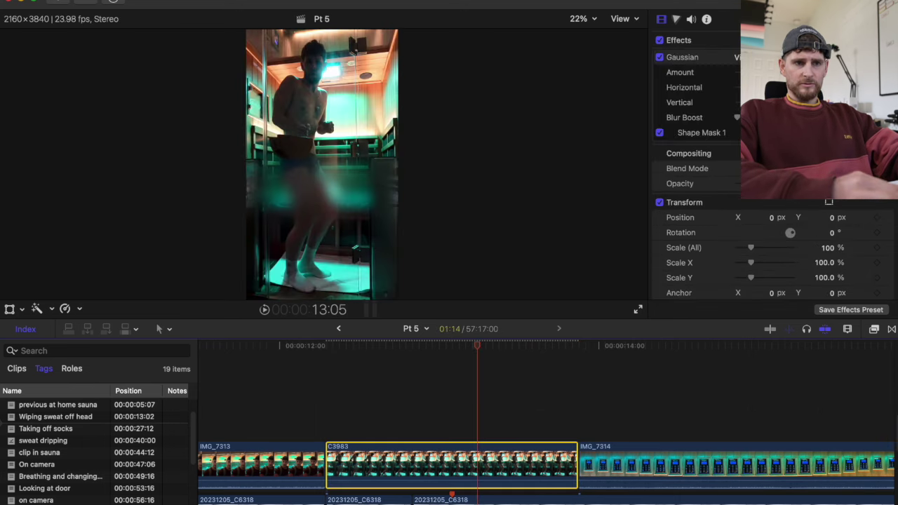
pyautogui.click(701, 133)
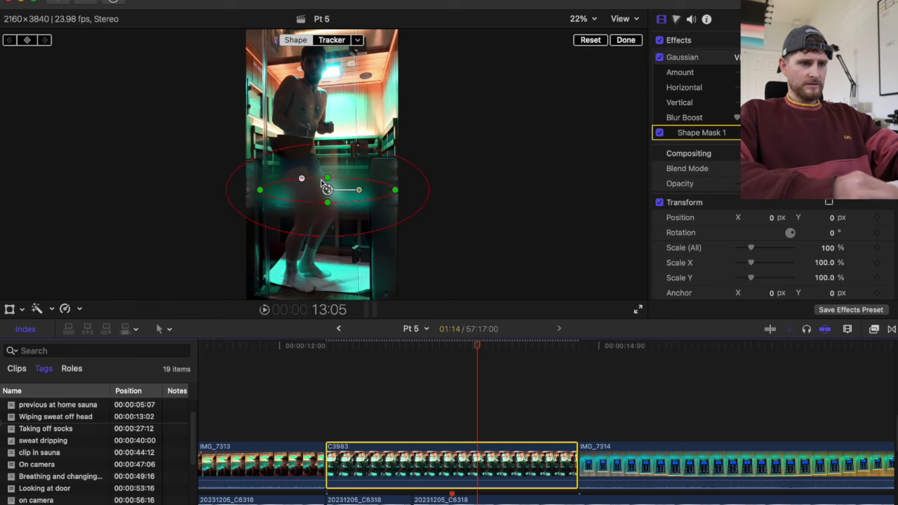
pyautogui.moveTo(338, 195); pyautogui.dragTo(328, 165)
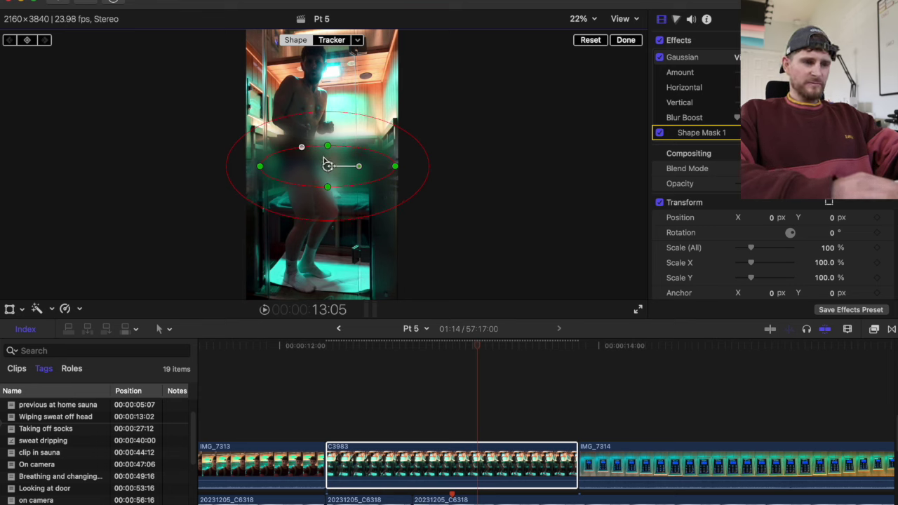
# Step: Play the edit from 12:02 across the new C3983 pieces to the to-do marker after IMG_7316
pyautogui.click(292, 423)
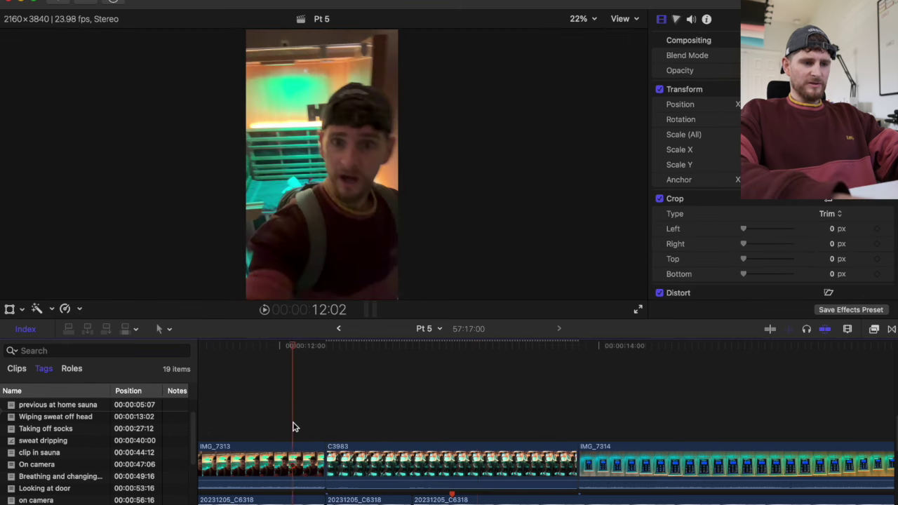
pyautogui.press('super+minus')
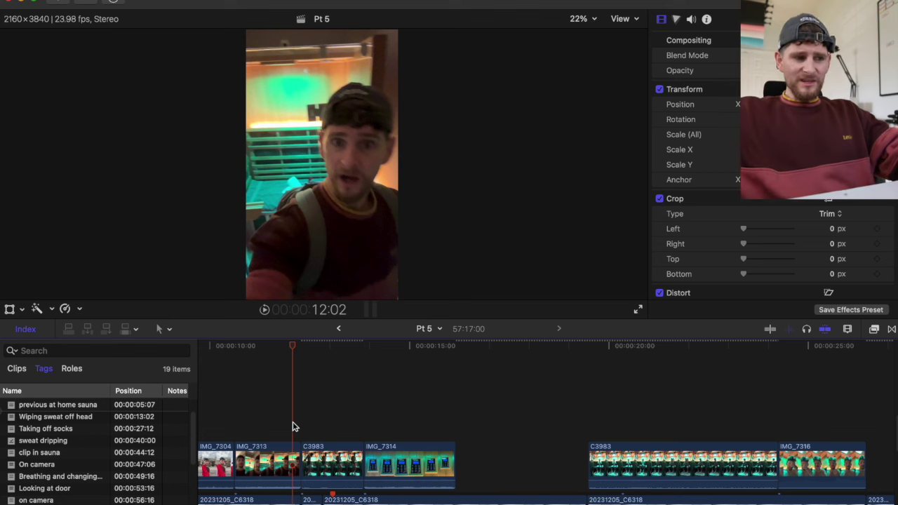
pyautogui.press('space')
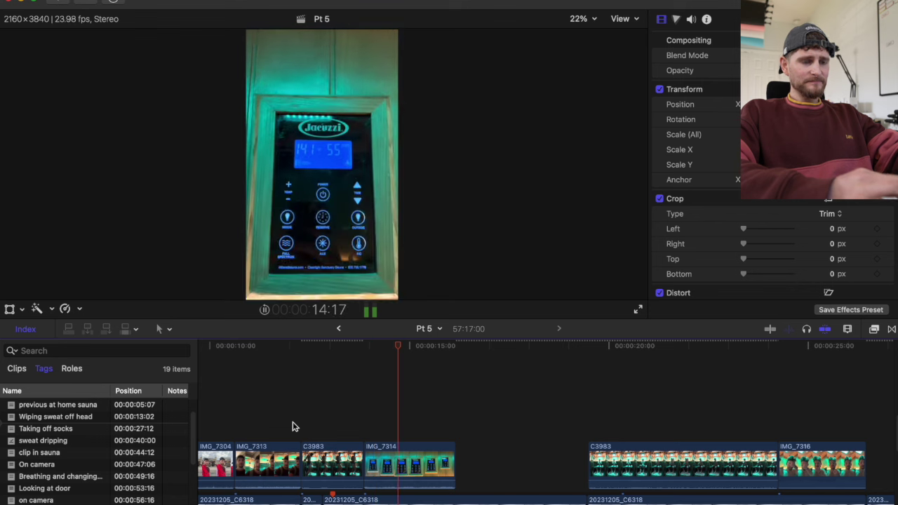
pyautogui.scroll(-2, 293, 426)
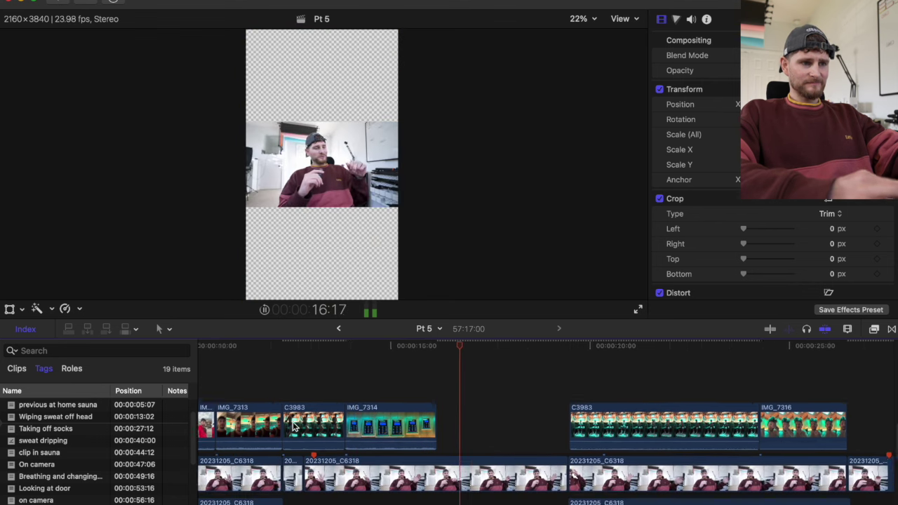
pyautogui.hscroll(5, 449, 395)
pyautogui.hscroll(6, 449, 395)
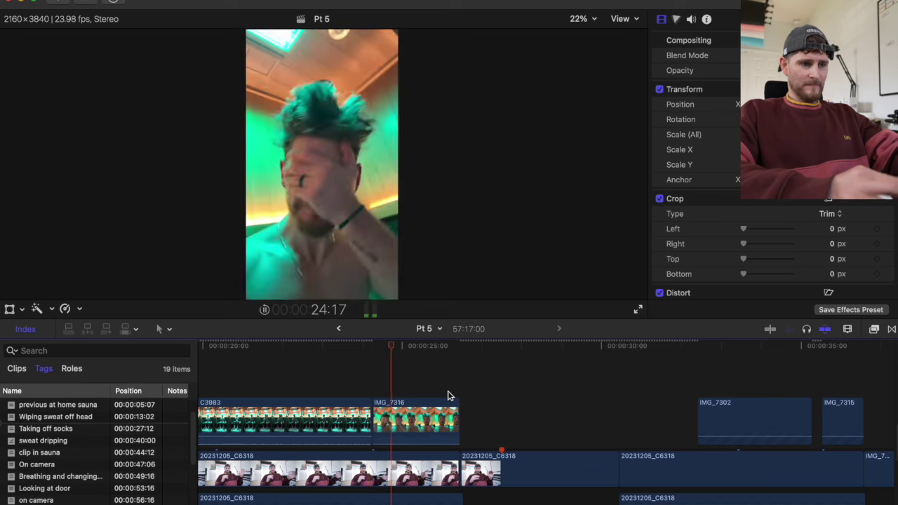
pyautogui.hscroll(1, 448, 395)
pyautogui.scroll(-2, 448, 395)
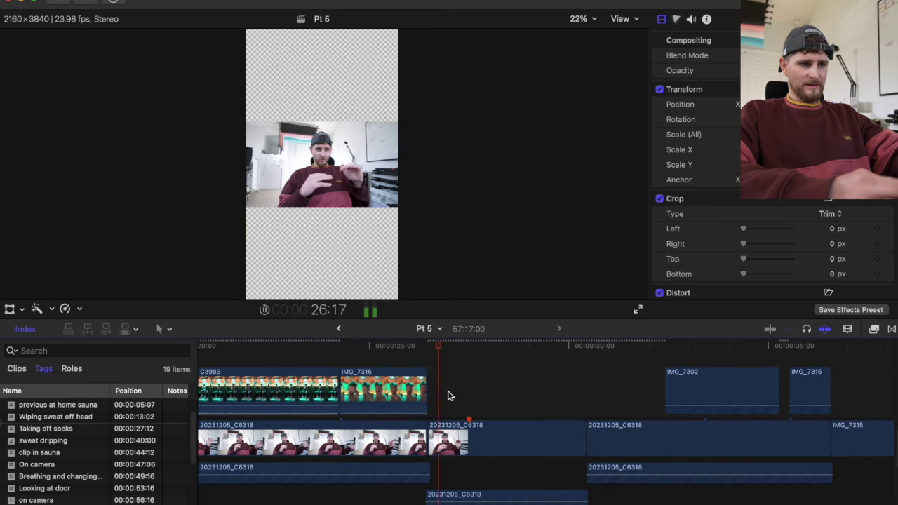
pyautogui.press('space')
pyautogui.hscroll(10, 449, 395)
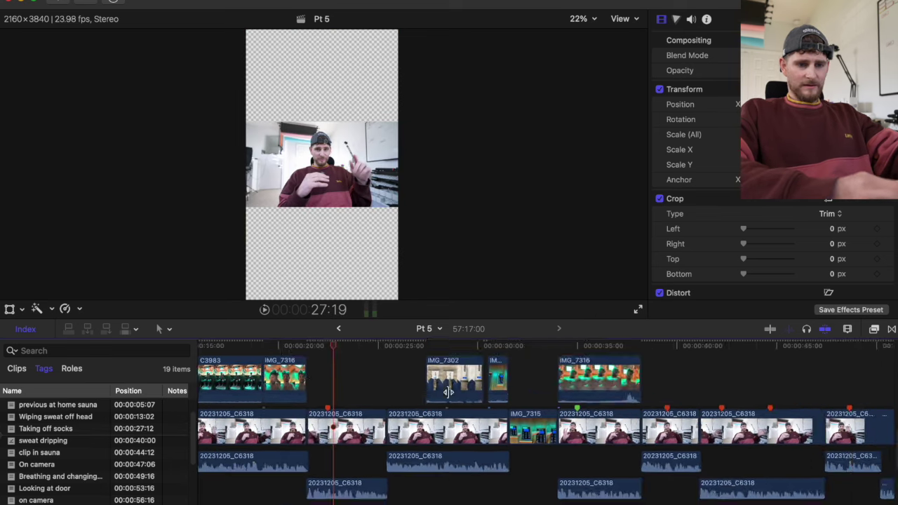
# Step: Skim the raw C3983 footage for a usable moment, split it at about 6:37 and delete the part before the split
pyautogui.press('super+minus')
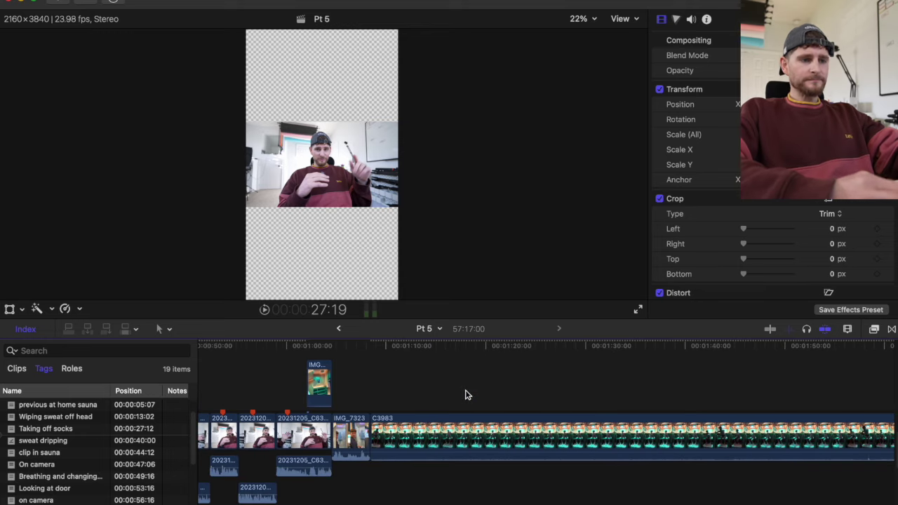
pyautogui.click(447, 359)
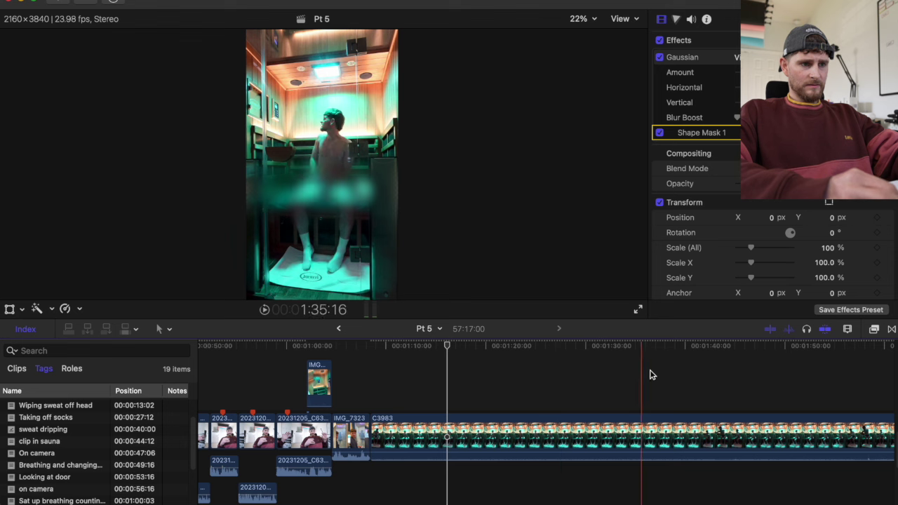
pyautogui.press('super+minus')
pyautogui.press('super+minus')
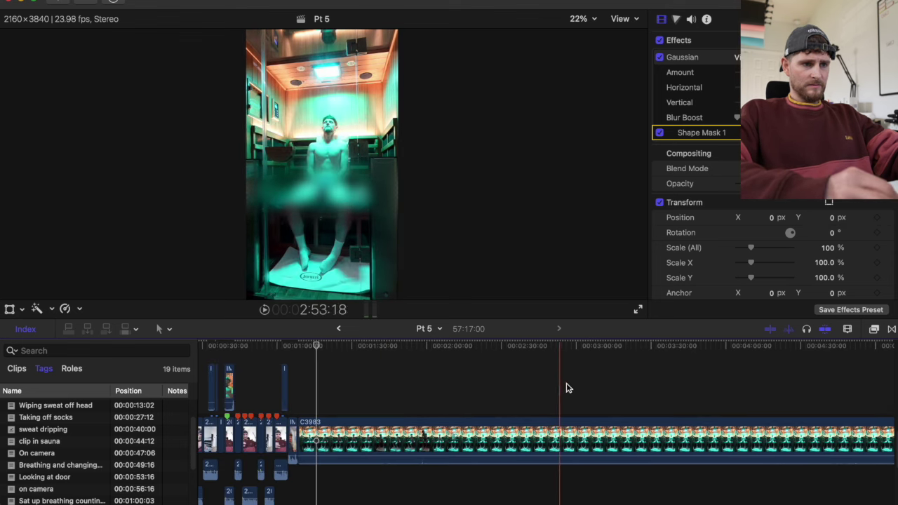
pyautogui.hscroll(5, 762, 382)
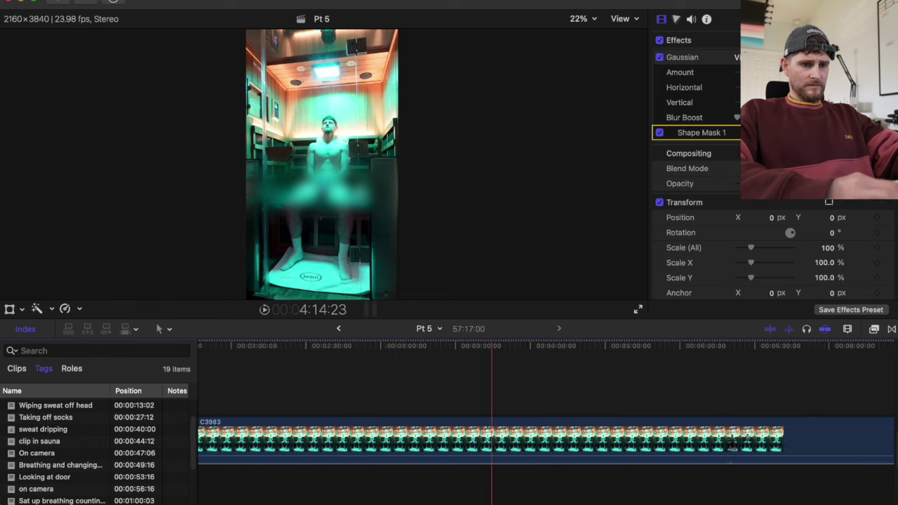
pyautogui.press('super+minus')
pyautogui.press('super+minus')
pyautogui.press('super+minus')
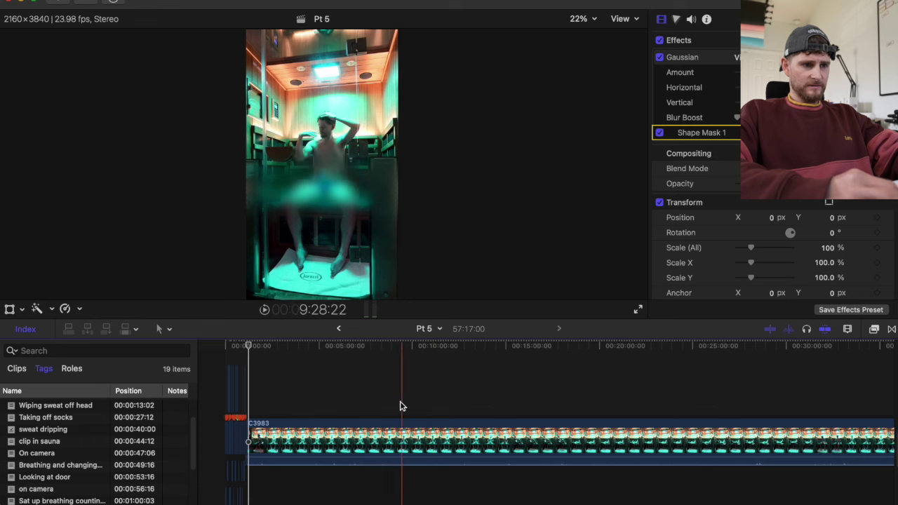
pyautogui.click(351, 411)
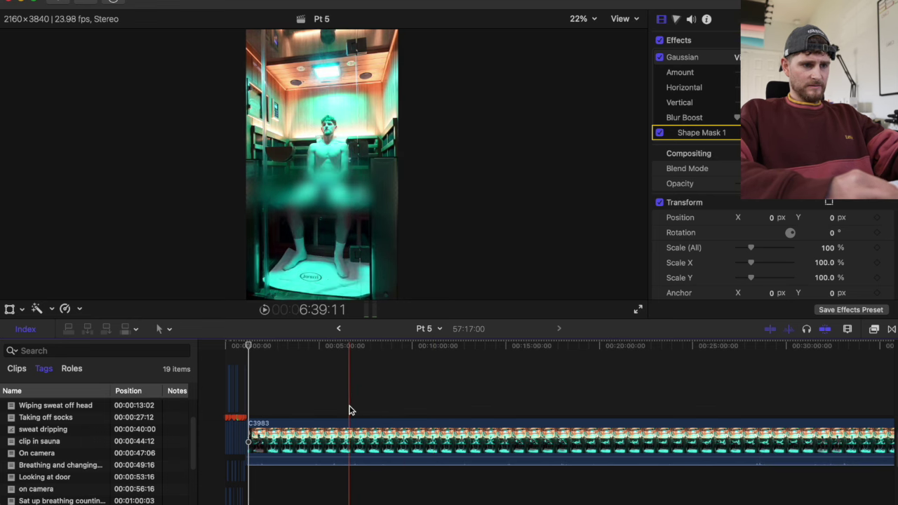
pyautogui.press('super+equal')
pyautogui.press('super+equal')
pyautogui.press('super+equal')
pyautogui.press('super+b')
pyautogui.click(313, 444)
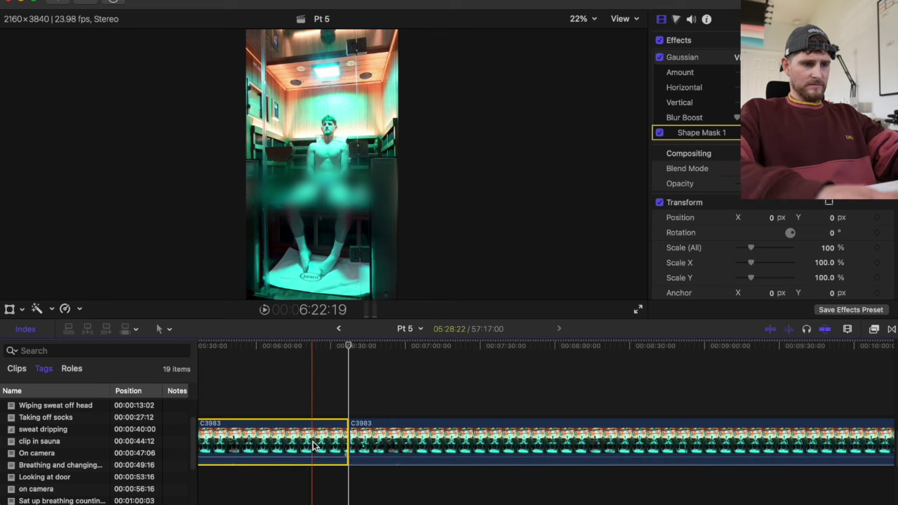
pyautogui.press('BackSpace')
# Step: Split the remaining raw C3983 footage at about 1:27 and delete its opening part
pyautogui.press('super+4')
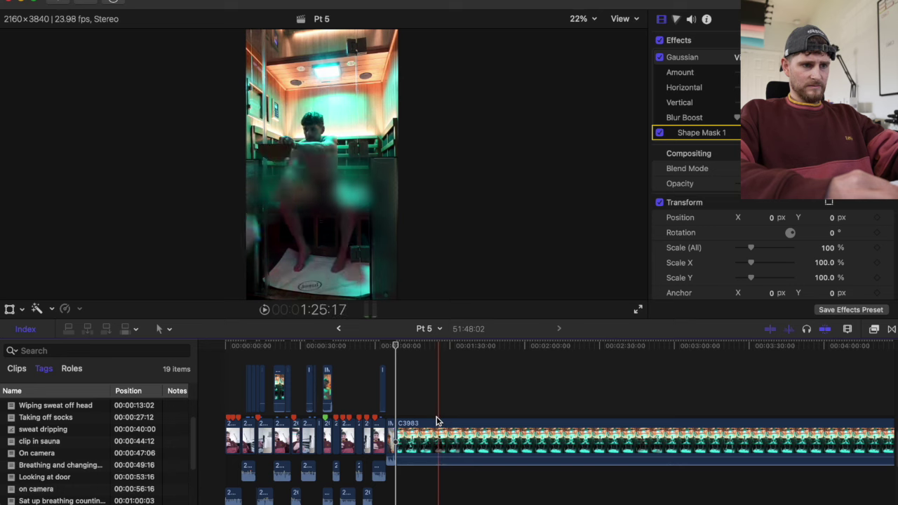
pyautogui.press('super+b')
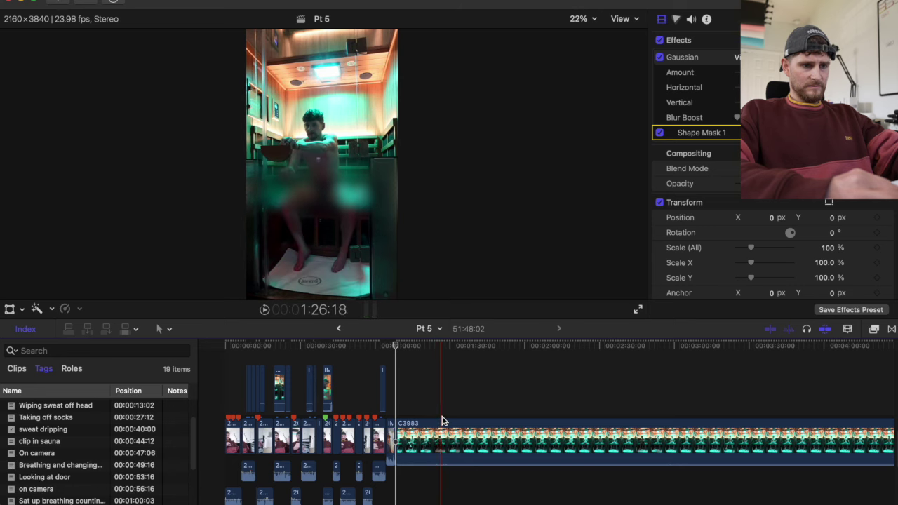
pyautogui.click(418, 406)
pyautogui.click(421, 440)
pyautogui.press('Delete')
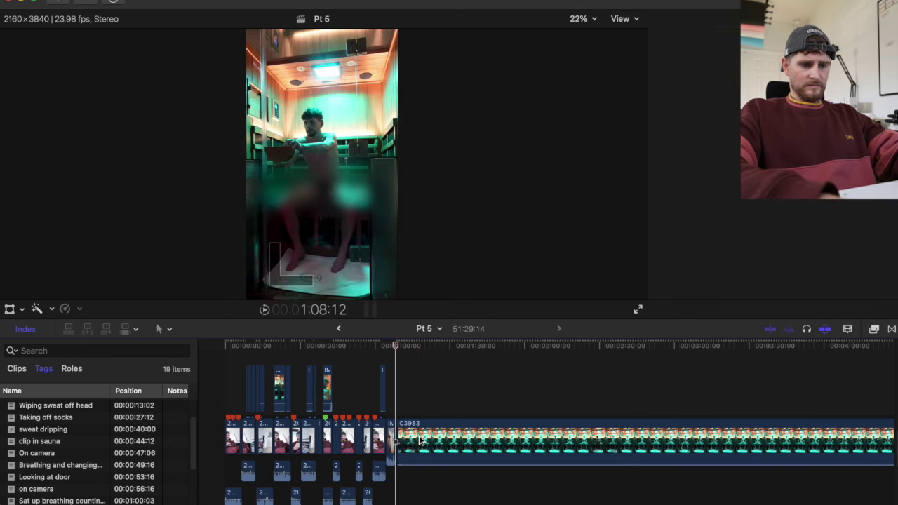
# Step: Play the uncovered talking clip after IMG_7316 from 26:13 to the to-do marker
pyautogui.press('super+equal')
pyautogui.hscroll(1, 456, 413)
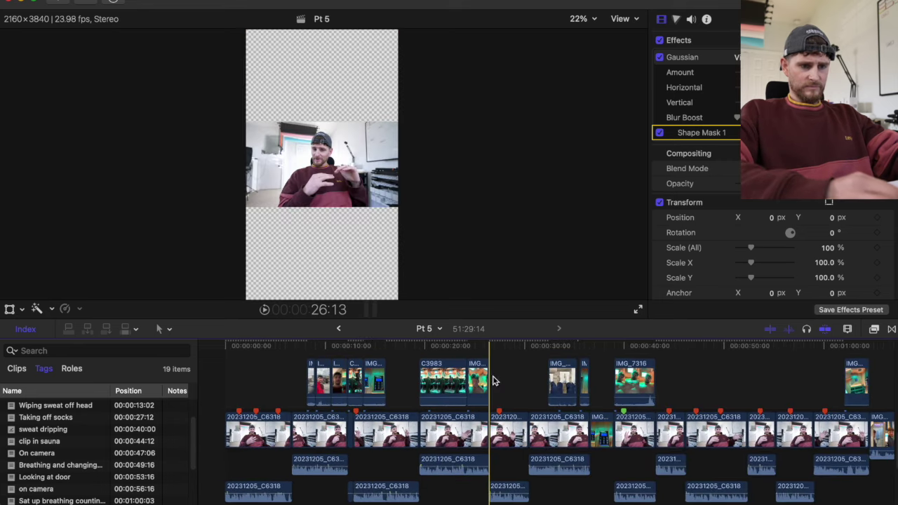
pyautogui.press('space')
pyautogui.hscroll(2, 492, 377)
pyautogui.scroll(1, 491, 376)
pyautogui.press('space')
pyautogui.press('super+equal')
pyautogui.press('super+equal')
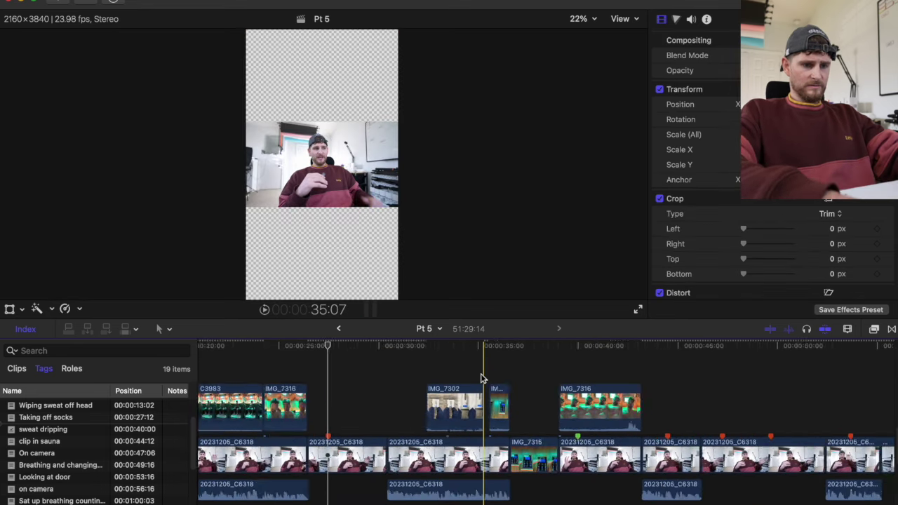
# Step: Connect the 18:12 C3983 piece above the talking clip after IMG_7316, starting at 26:13
pyautogui.hscroll(-10, 405, 388)
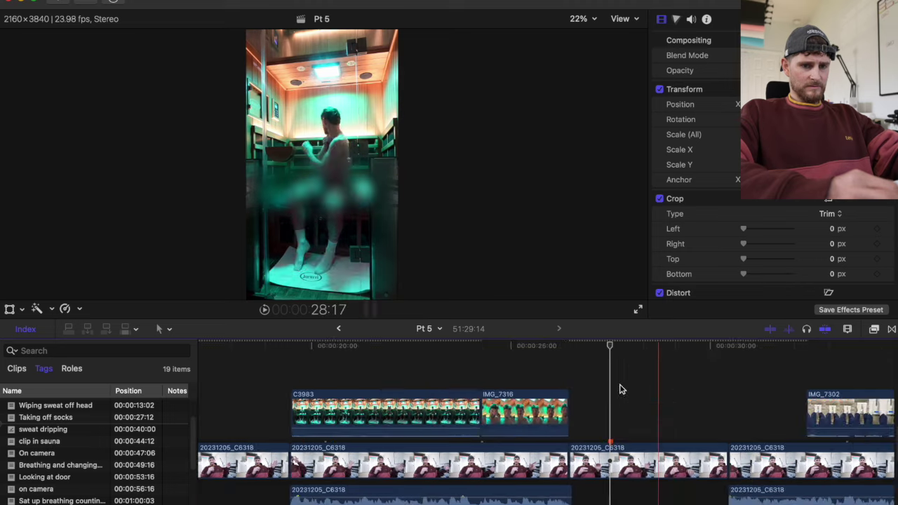
pyautogui.press('super+z')
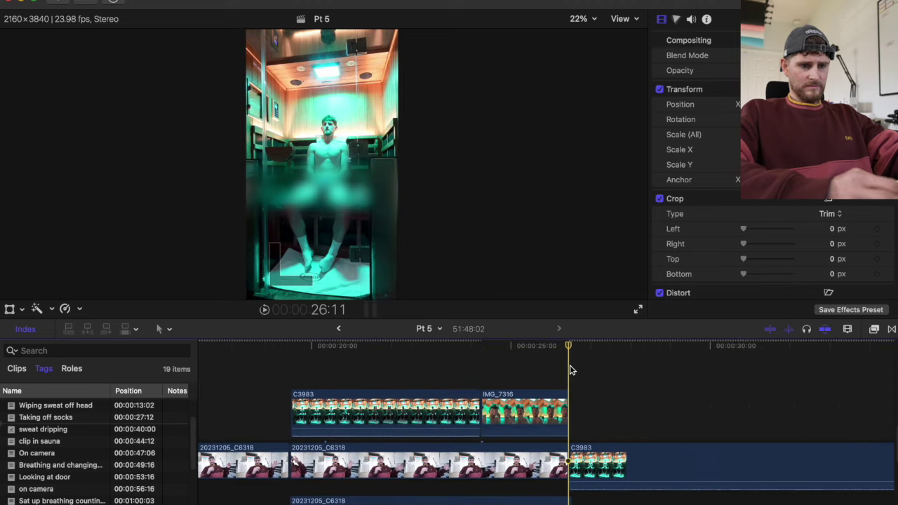
pyautogui.press('super+z')
pyautogui.hscroll(3, 573, 371)
pyautogui.scroll(1, 573, 371)
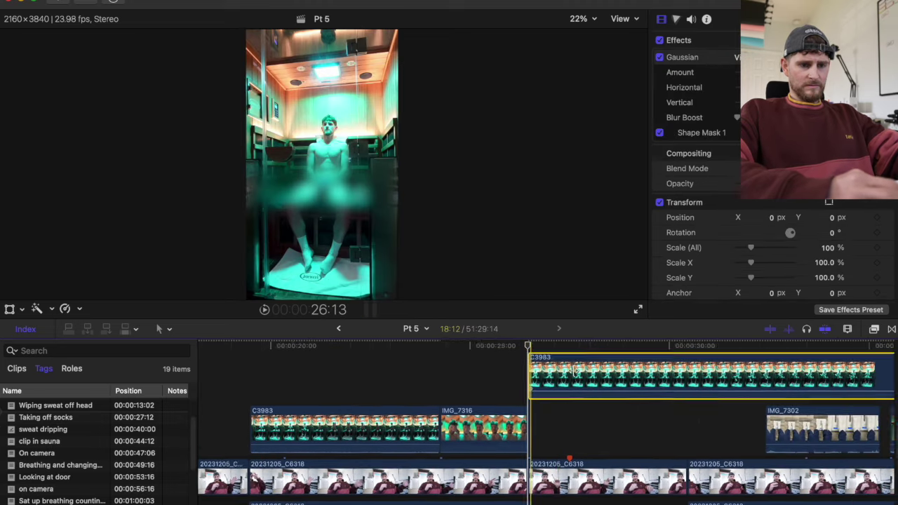
# Step: Remove the unneeded opening of the connected C3983 clip to leave 7:23 starting at 26:13, and play it
pyautogui.press('super+minus')
pyautogui.press('space')
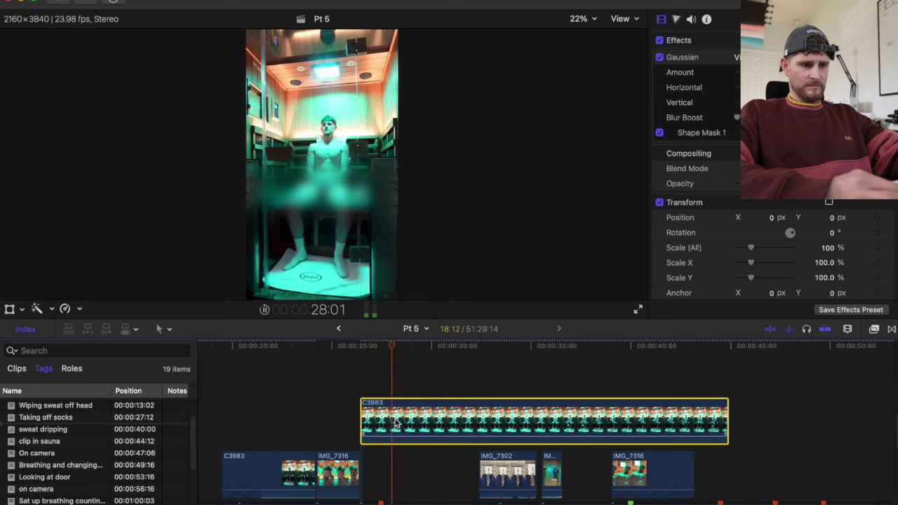
pyautogui.moveTo(362, 422); pyautogui.dragTo(401, 435)
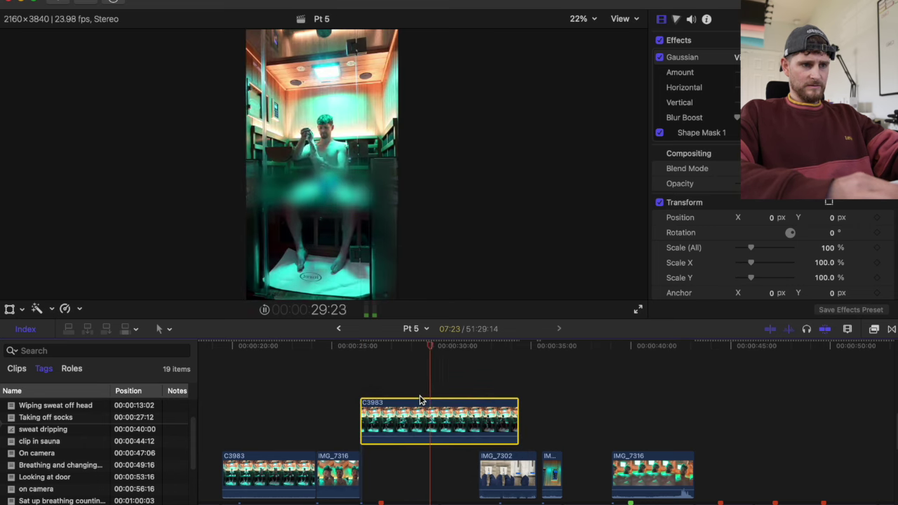
pyautogui.press('space')
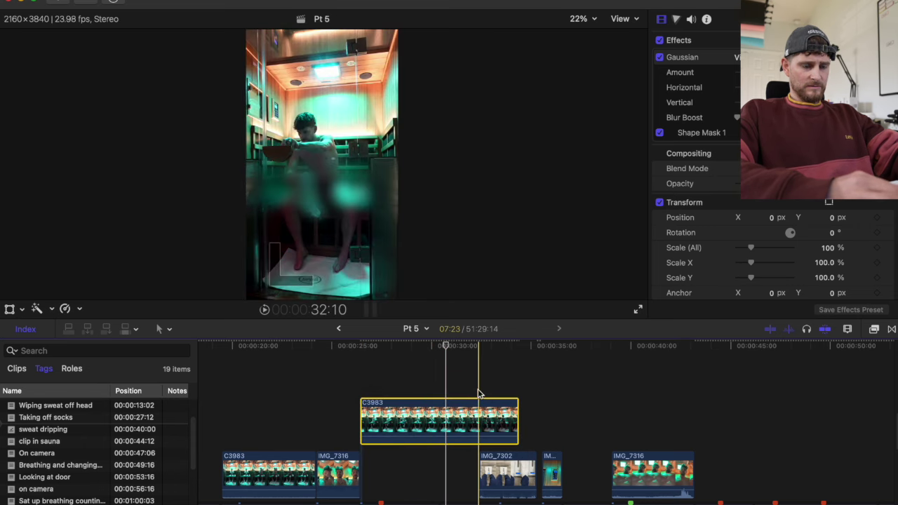
pyautogui.press('space')
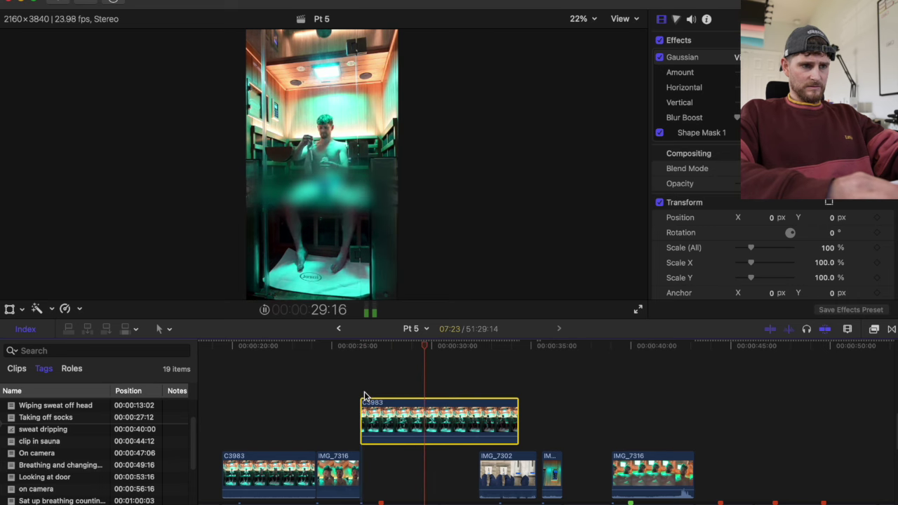
# Step: Split the connected C3983 clip at about 31:15 and delete the part before the split
pyautogui.click(357, 383)
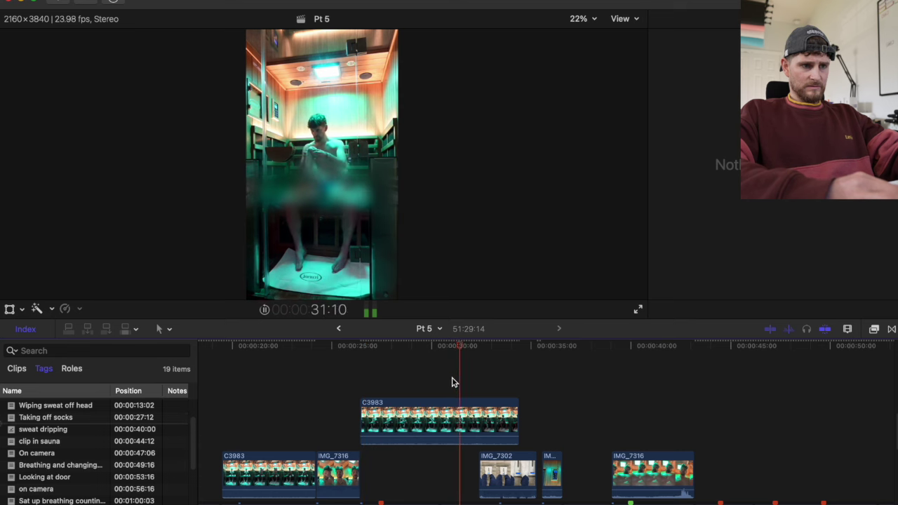
pyautogui.press('b')
pyautogui.click(463, 420)
pyautogui.press('a')
pyautogui.click(420, 425)
pyautogui.click(414, 475)
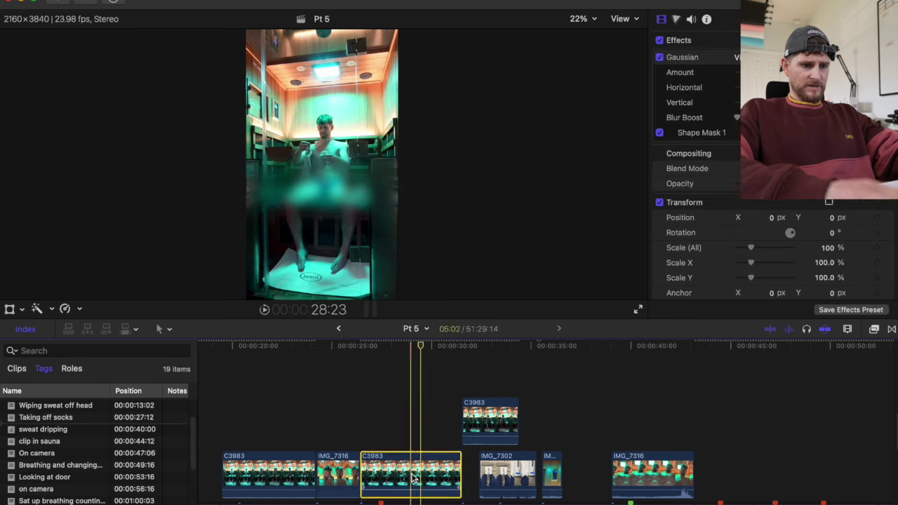
pyautogui.press('Delete')
# Step: Move the remaining C3983 piece to start right after IMG_7316 and trim its end to about 28:15
pyautogui.moveTo(477, 420); pyautogui.dragTo(379, 482)
pyautogui.click(362, 442)
pyautogui.press('space')
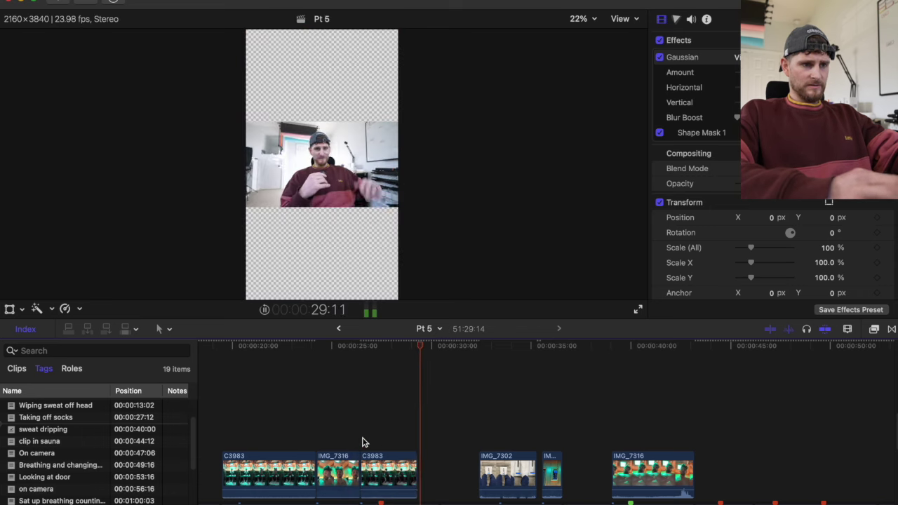
pyautogui.scroll(-2, 362, 442)
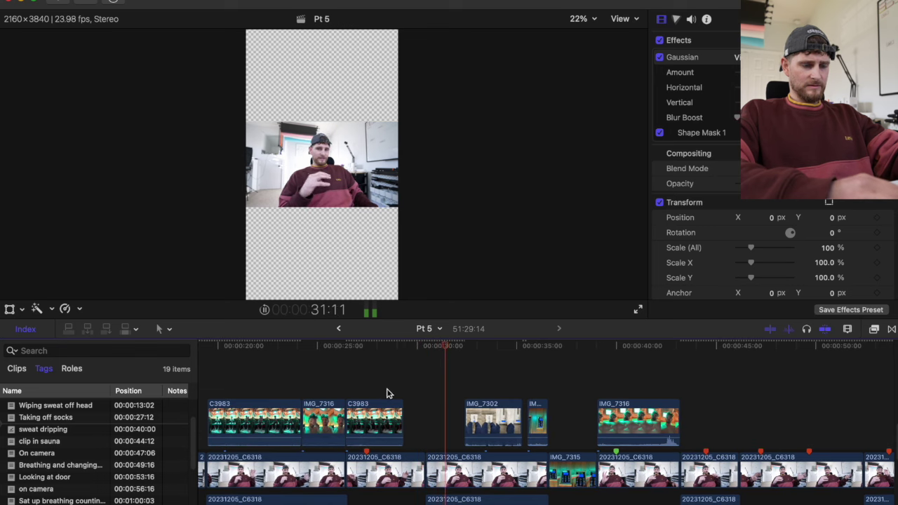
pyautogui.press('space')
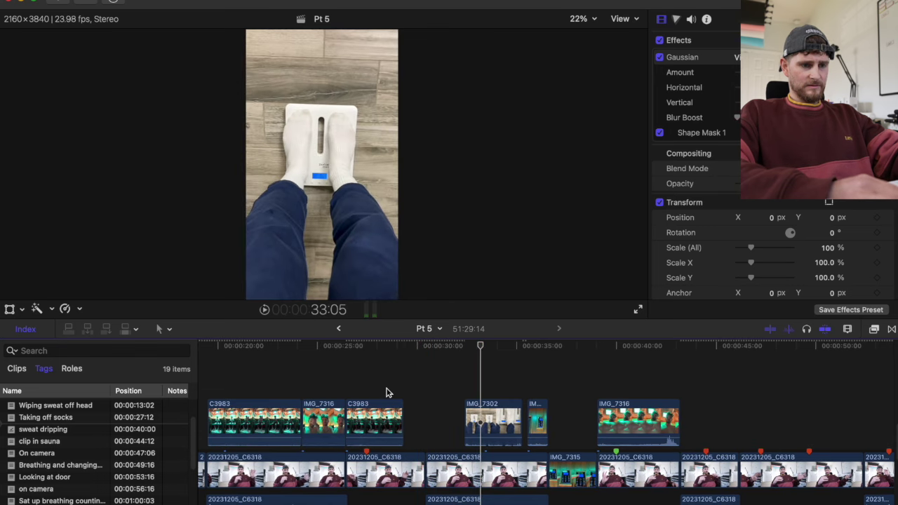
pyautogui.click(385, 391)
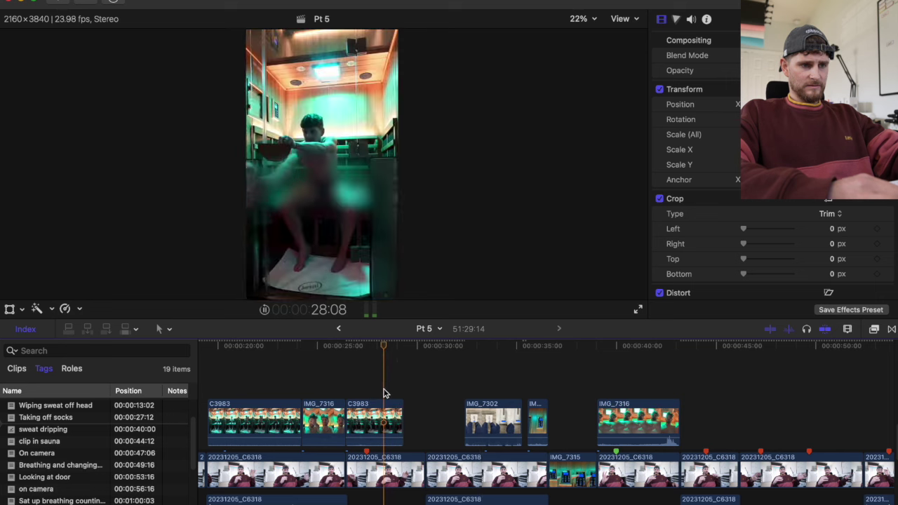
pyautogui.press('space')
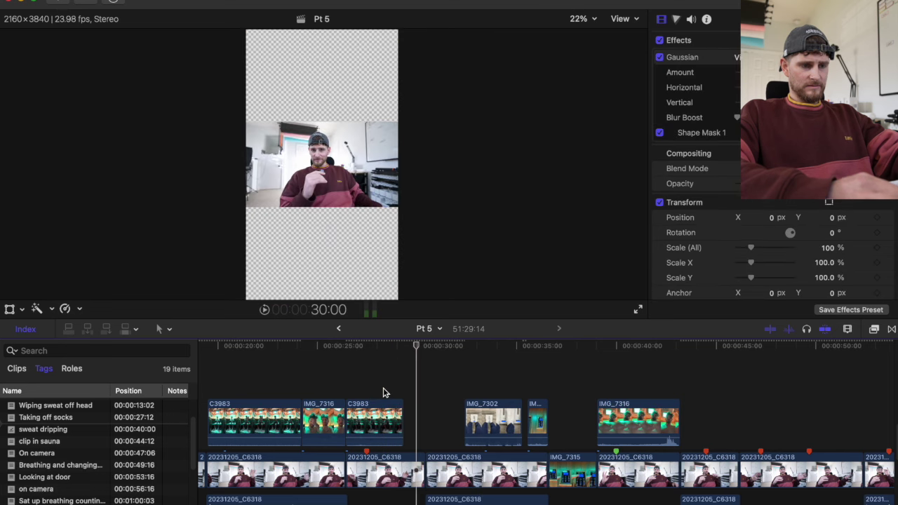
pyautogui.click(383, 392)
pyautogui.moveTo(403, 420); pyautogui.dragTo(389, 422)
# Step: Skim the raw C3983 footage for another moment, split it at about 2:47 and delete the part before the split
pyautogui.press('super+minus')
pyautogui.press('super+minus')
pyautogui.hscroll(10, 387, 419)
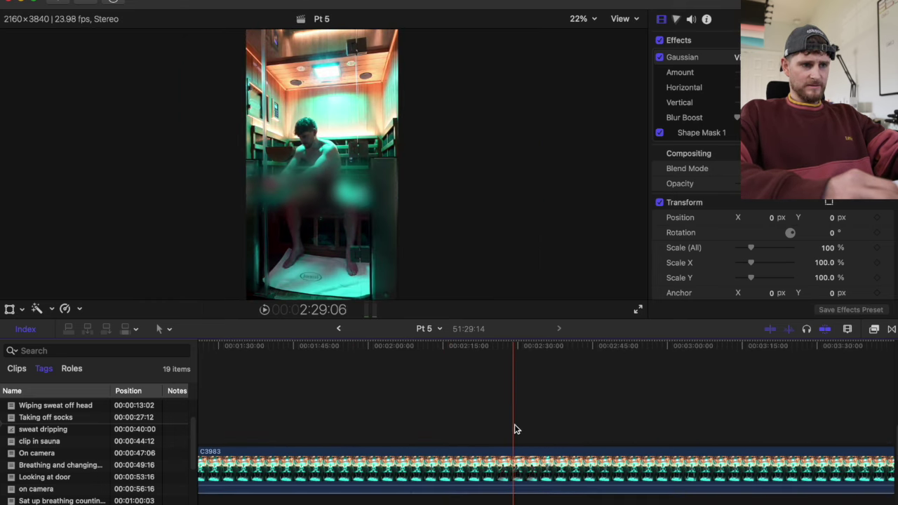
pyautogui.hscroll(3, 514, 429)
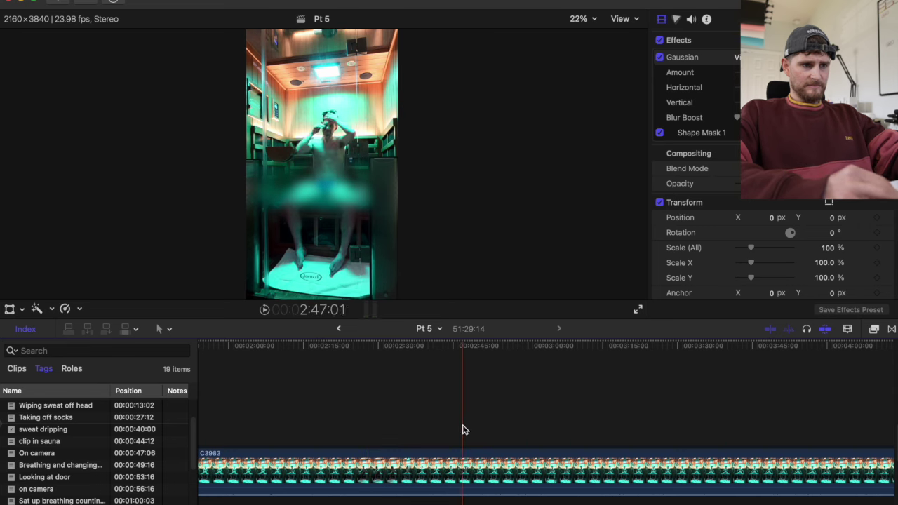
pyautogui.click(430, 452)
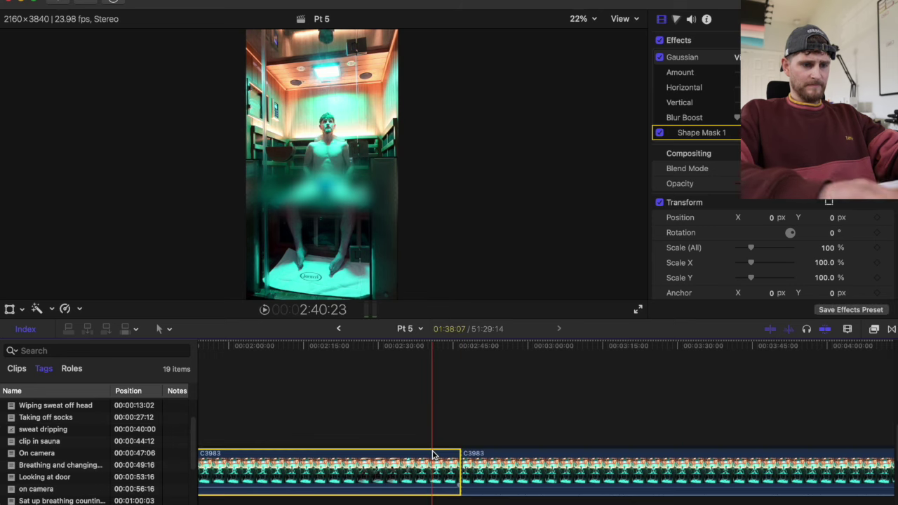
pyautogui.press('Delete')
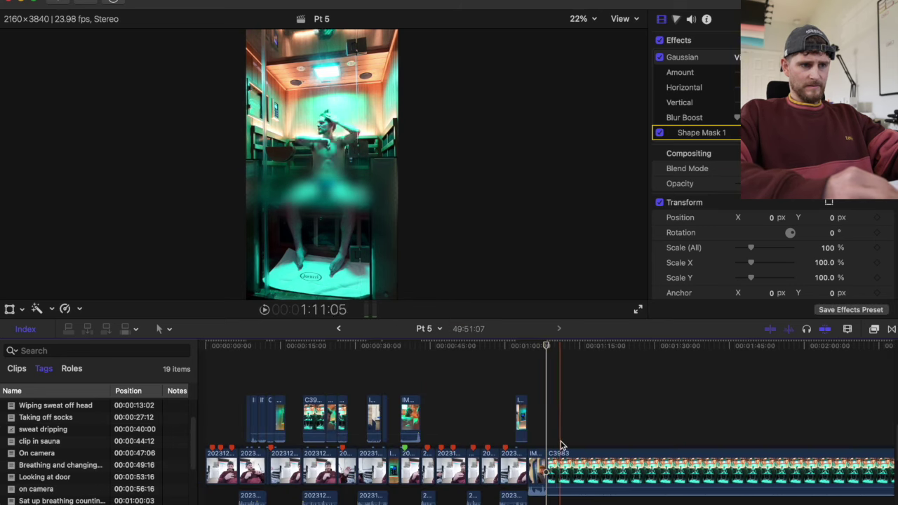
# Step: Split the remaining raw C3983 footage 3:17 after its start and cut that opening piece out
pyautogui.press('super+b')
pyautogui.click(556, 475)
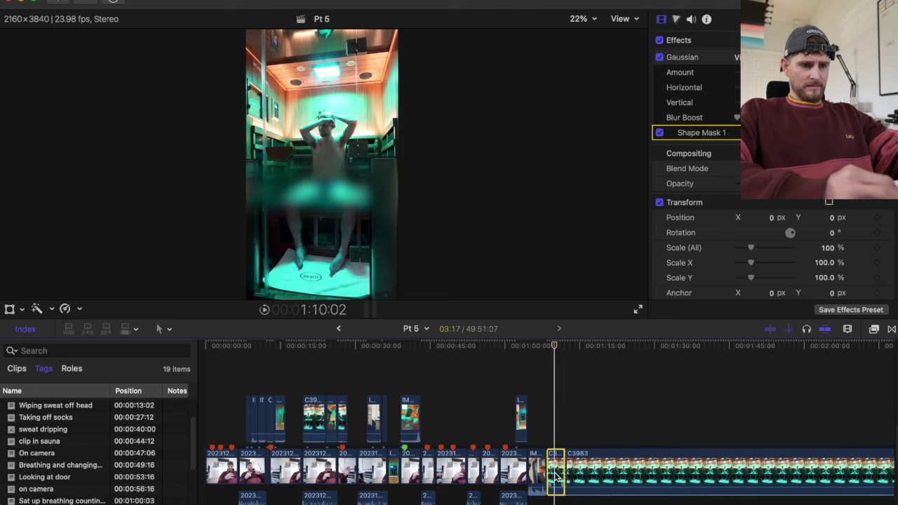
pyautogui.press('Delete')
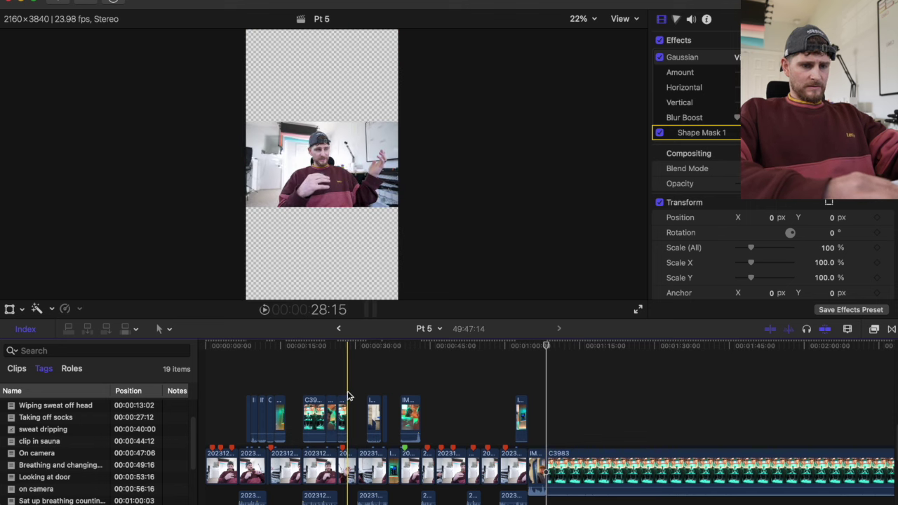
# Step: Connect the cut C3983 piece above the talking clip, starting at 28:15 against the end of the previous C3983 clip
pyautogui.click(347, 395)
pyautogui.press('super+=')
pyautogui.press('super+equal')
pyautogui.press('super+equal')
pyautogui.press('super+equal')
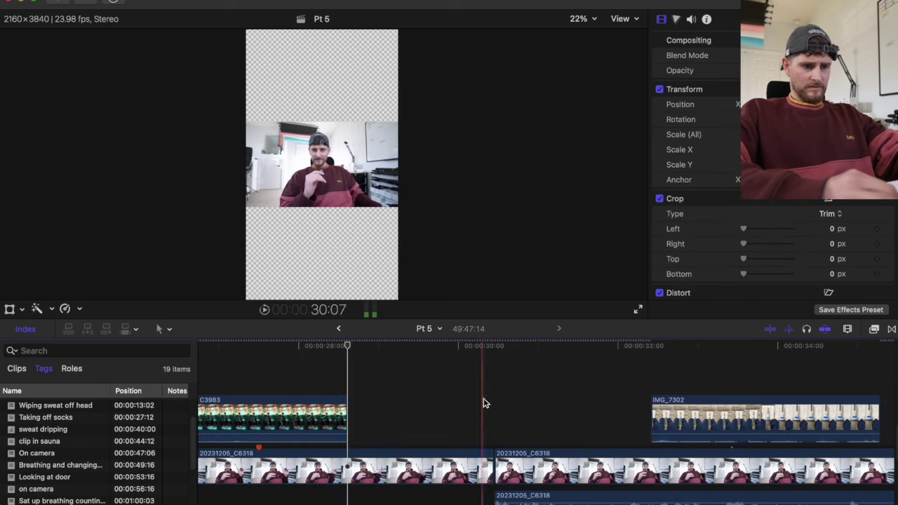
pyautogui.click(493, 398)
pyautogui.press('super+v')
pyautogui.moveTo(529, 467); pyautogui.dragTo(389, 410)
pyautogui.click(348, 376)
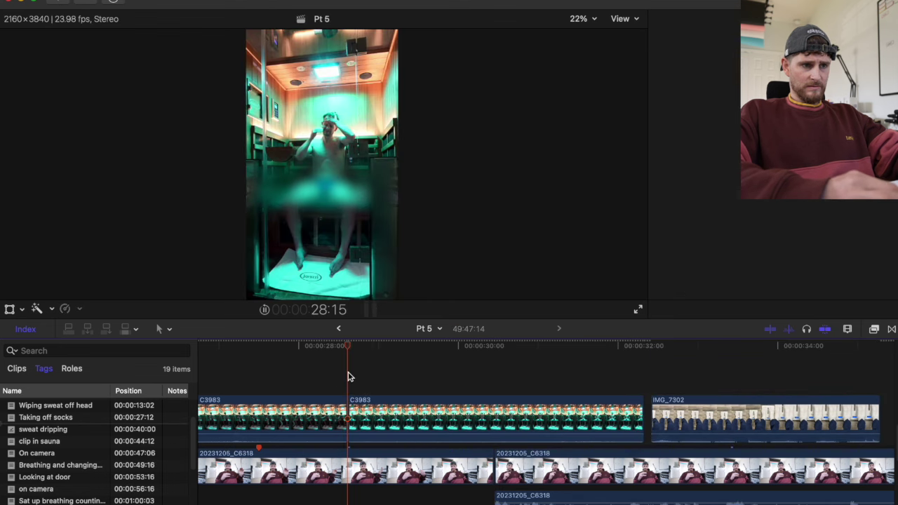
# Step: Split the new C3983 clip where the talking clip below it ends, at about 30:11, and delete the remainder
pyautogui.press('space')
pyautogui.press('space')
pyautogui.click(496, 380)
pyautogui.press('super+b')
pyautogui.click(517, 421)
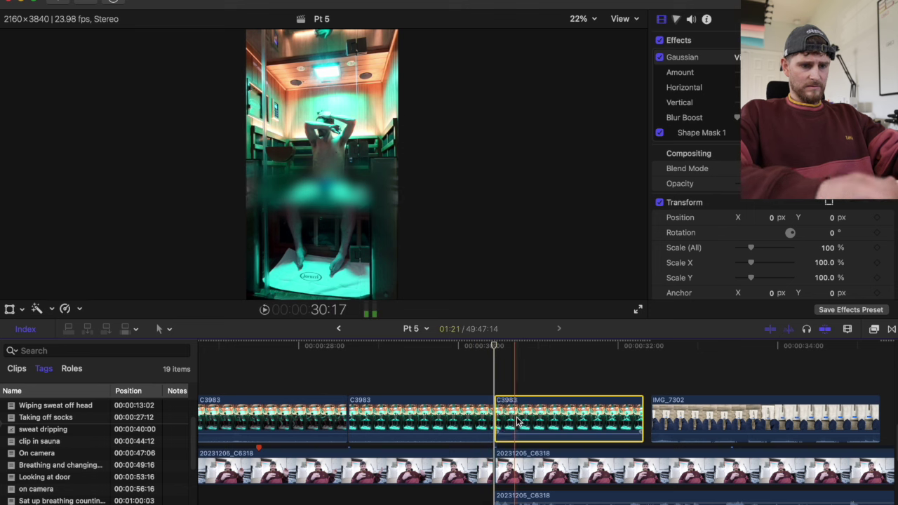
pyautogui.press('Delete')
# Step: Mark the "Taking off socks" to-do marker at 27:12 as completed
pyautogui.press('super+minus')
pyautogui.press('super+minus')
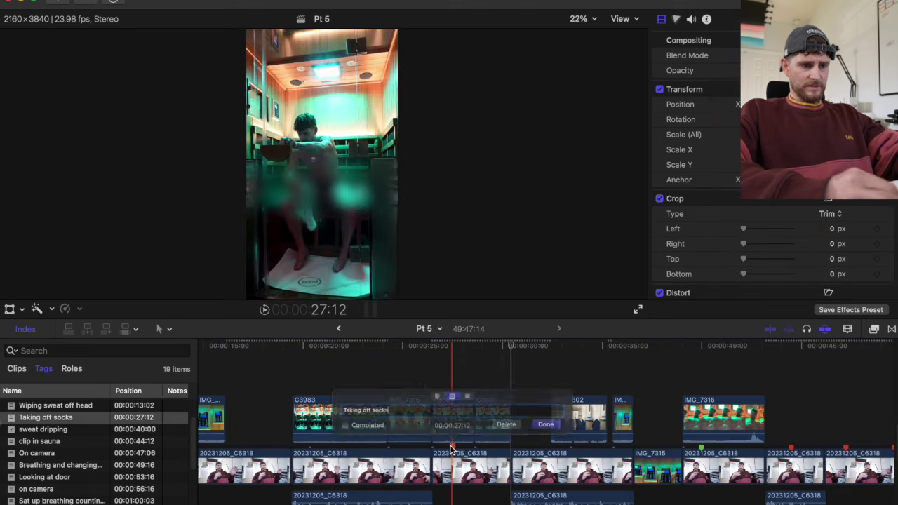
pyautogui.click(314, 420)
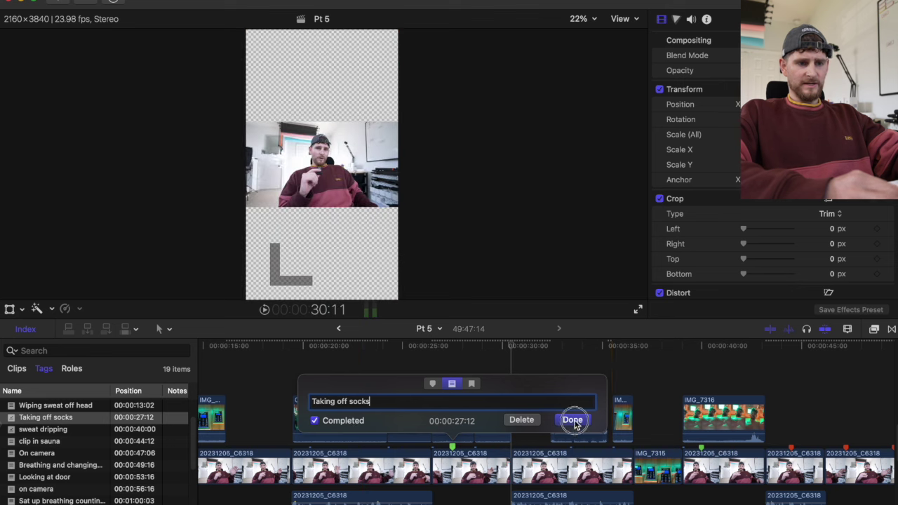
pyautogui.click(572, 420)
# Step: Extend IMG_7302 so it starts at about 32:03 and ends against the beginning of the connected IMG_7315 clip
pyautogui.press('space')
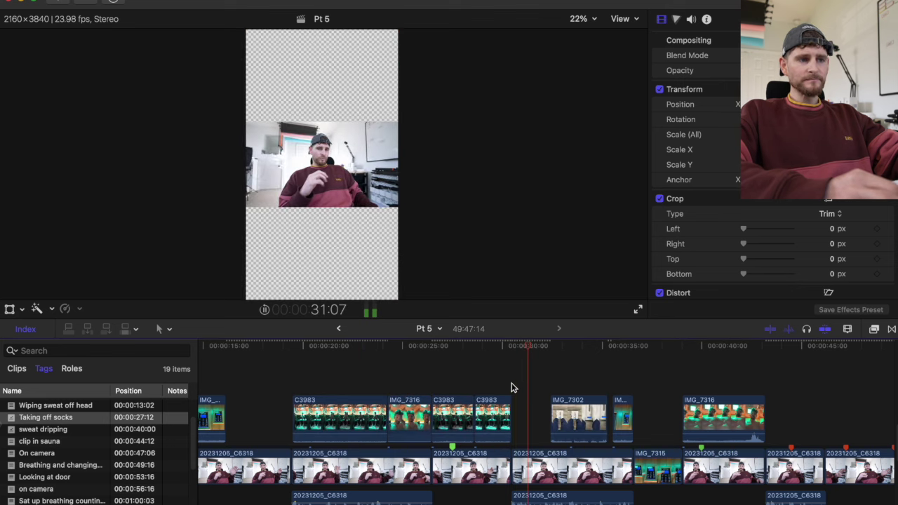
pyautogui.hscroll(4, 510, 387)
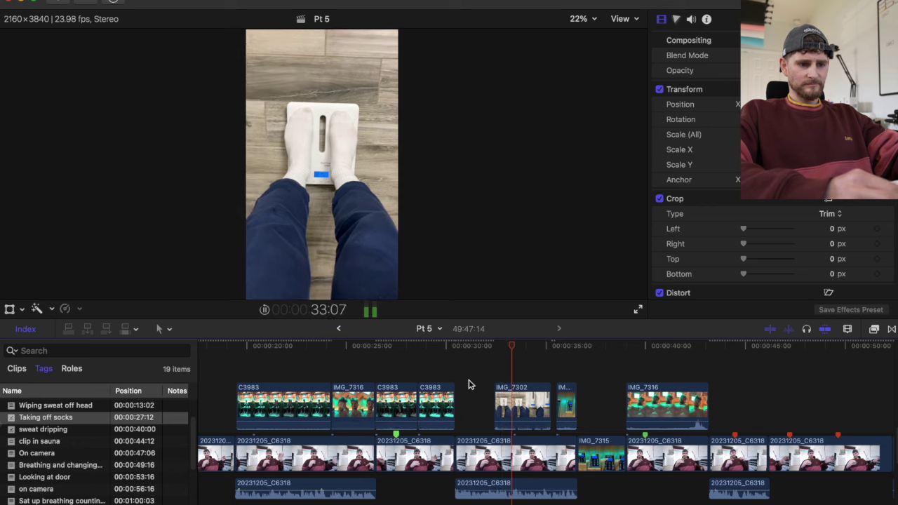
pyautogui.click(477, 376)
pyautogui.press('super+equal')
pyautogui.press('super+equal')
pyautogui.press('space')
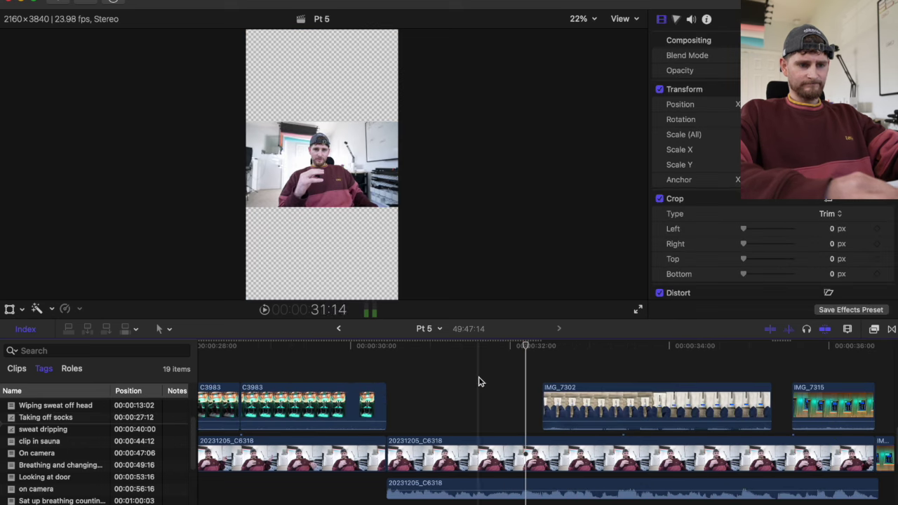
pyautogui.moveTo(527, 351); pyautogui.dragTo(520, 346)
pyautogui.moveTo(544, 402); pyautogui.dragTo(528, 401)
pyautogui.press('space')
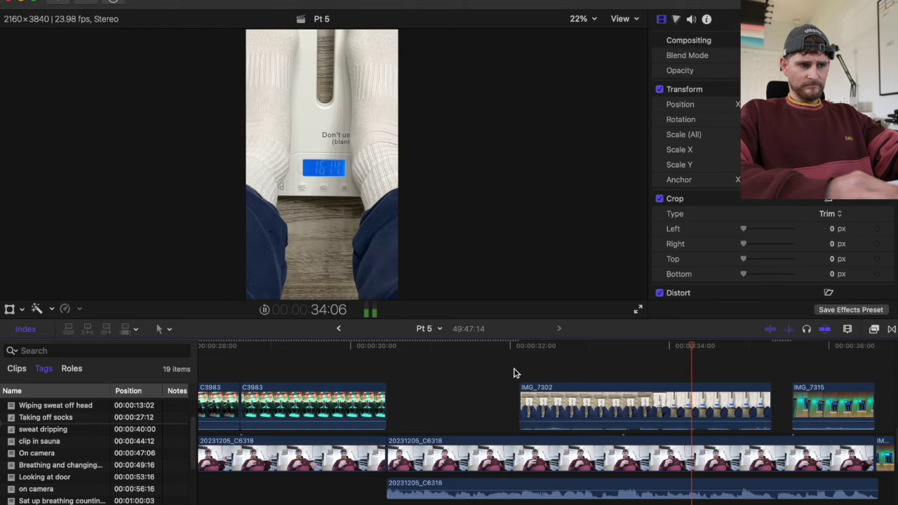
pyautogui.press('space')
pyautogui.moveTo(770, 403); pyautogui.dragTo(786, 405)
# Step: Play the edit from about 32:03 past IMG_7316 to the "clip in sauna" to-do marker, and select the talking clip beneath IMG_7316
pyautogui.click(518, 376)
pyautogui.press('space')
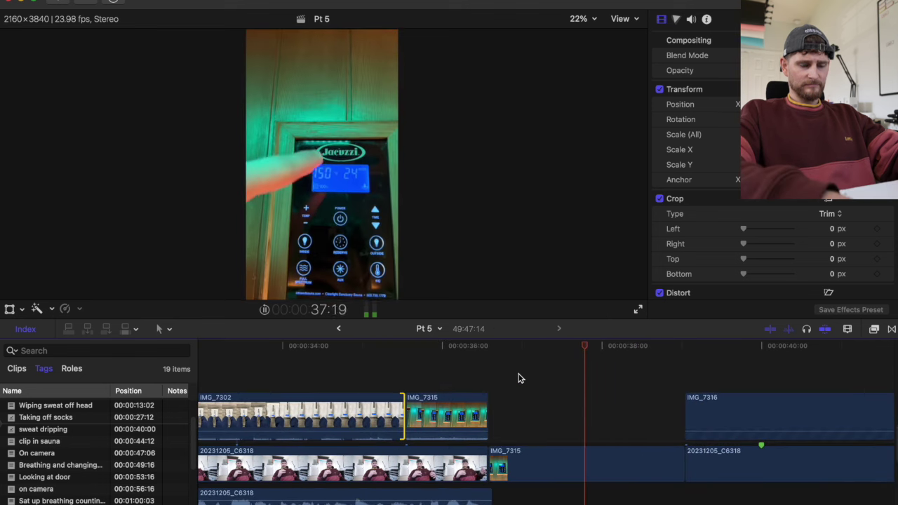
pyautogui.press('super+minus')
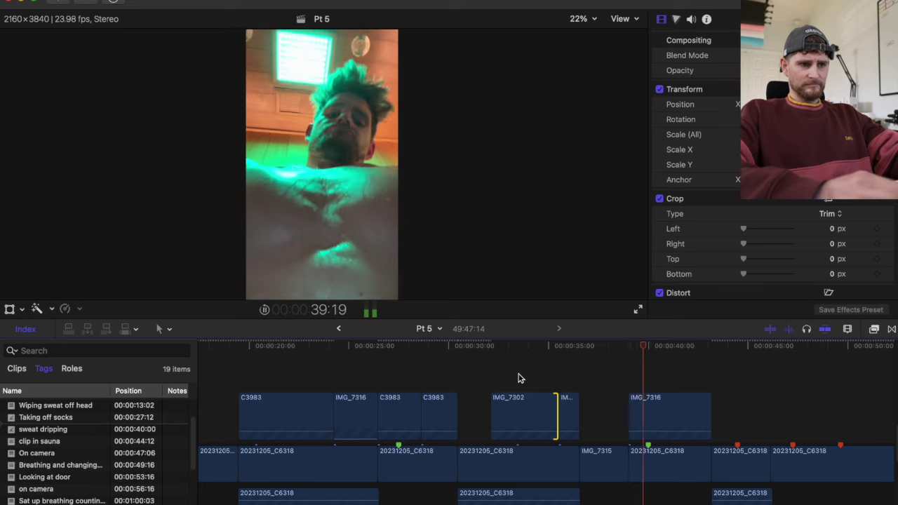
pyautogui.hscroll(4, 519, 377)
pyautogui.hscroll(2, 563, 411)
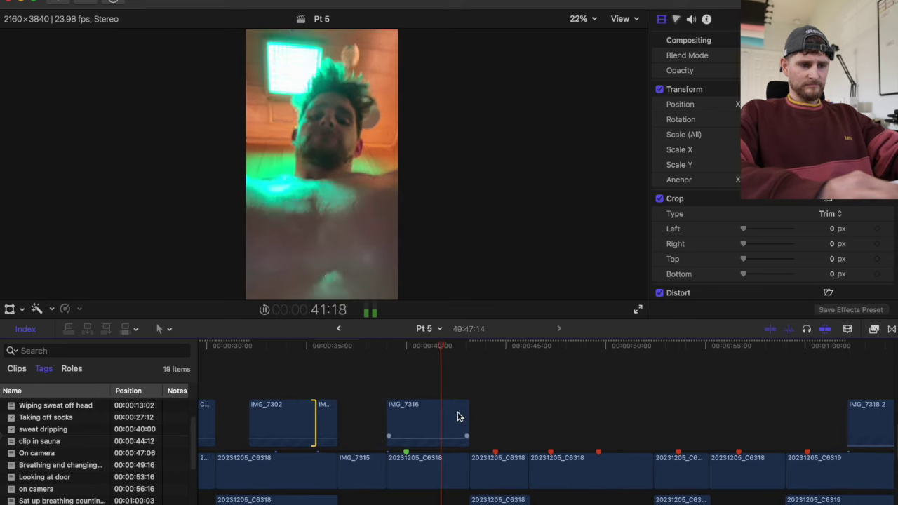
pyautogui.press('space')
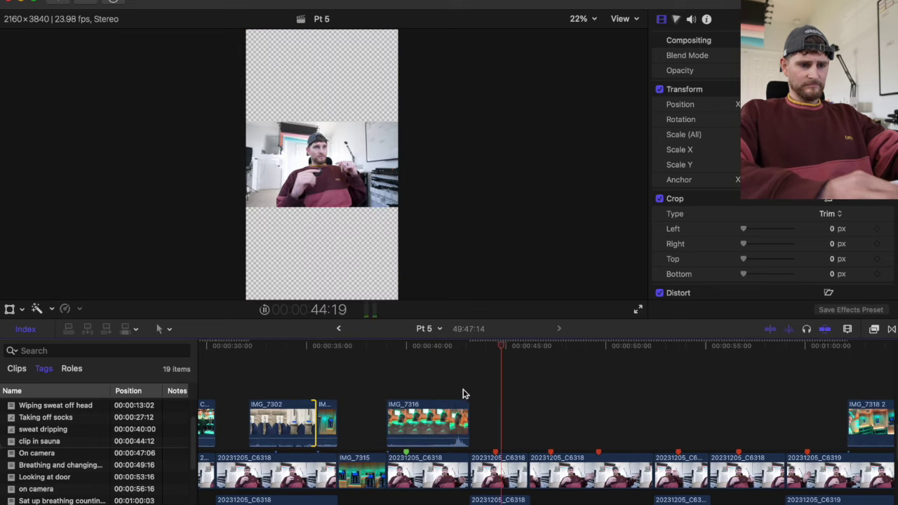
pyautogui.click(465, 391)
pyautogui.press('space')
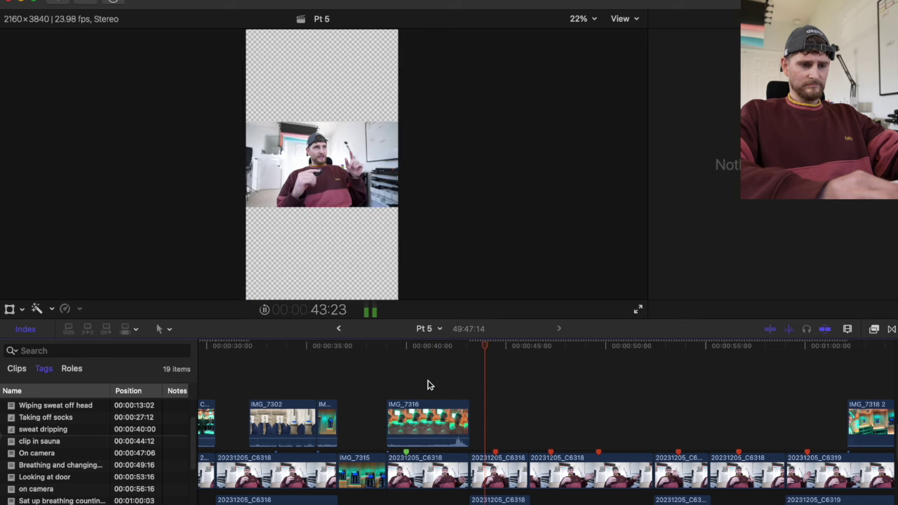
pyautogui.click(456, 491)
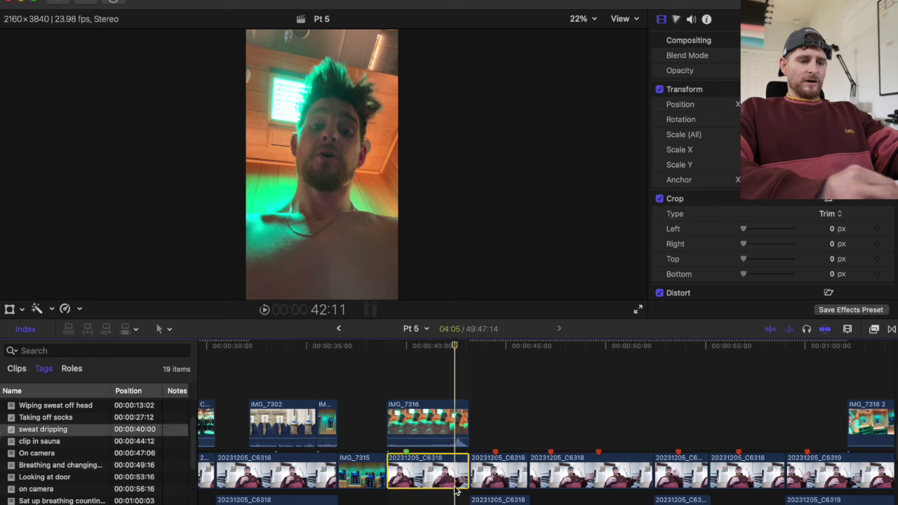
# Step: Add a to-do marker at 42:11 named "How to get daily vlog shots in?" on the talking clip beneath IMG_7316
pyautogui.press('m')
pyautogui.press('m')
pyautogui.write('How')
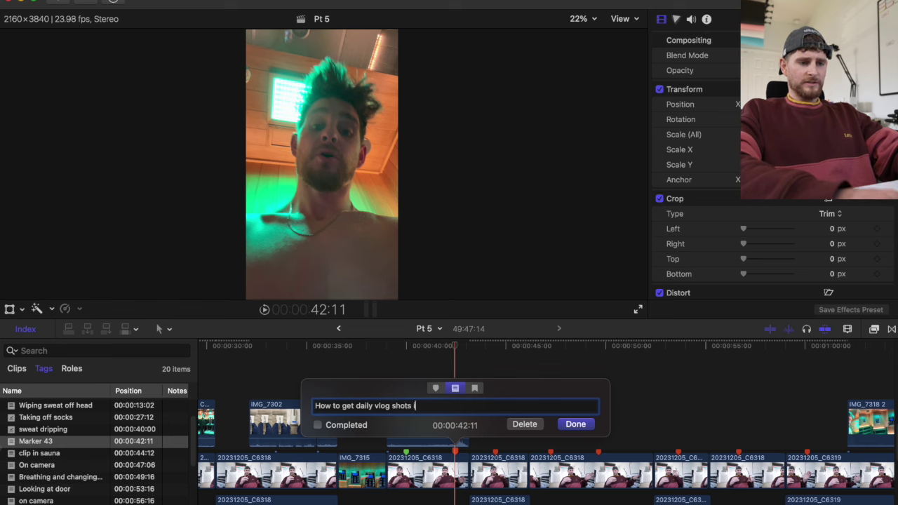
pyautogui.write('to get daily vlog shots in?')
pyautogui.press('Return')
# Step: Review the talking clip from 43:05, and isolate a C3983 segment by splitting the long storyline clip at about 3:48 and 4:25
pyautogui.click(468, 386)
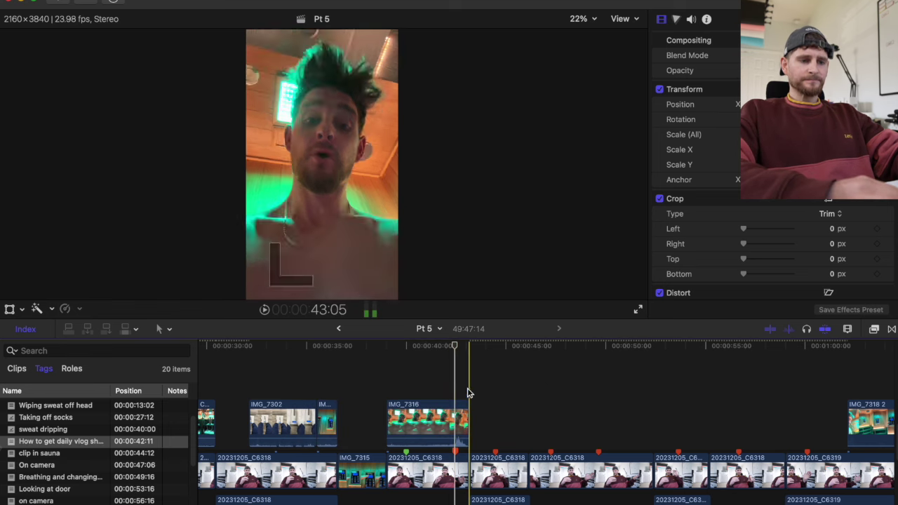
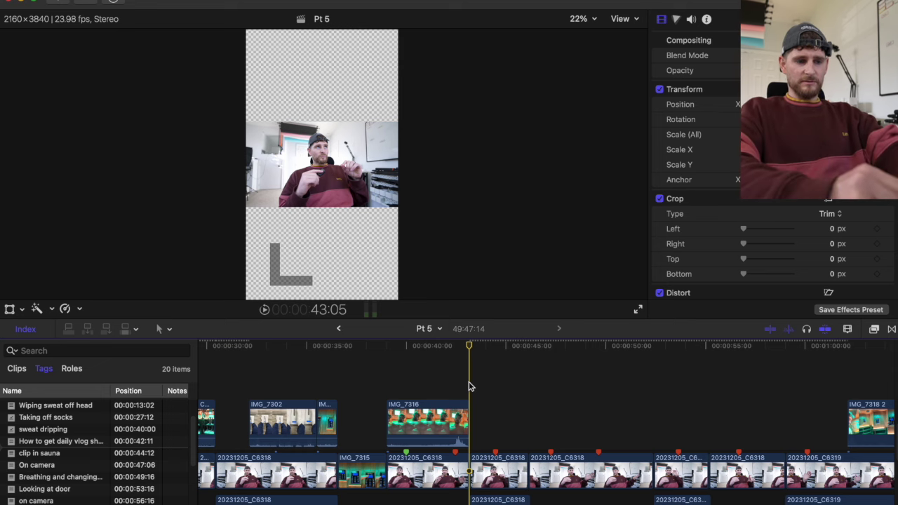
pyautogui.press('space')
pyautogui.scroll(-2, 470, 386)
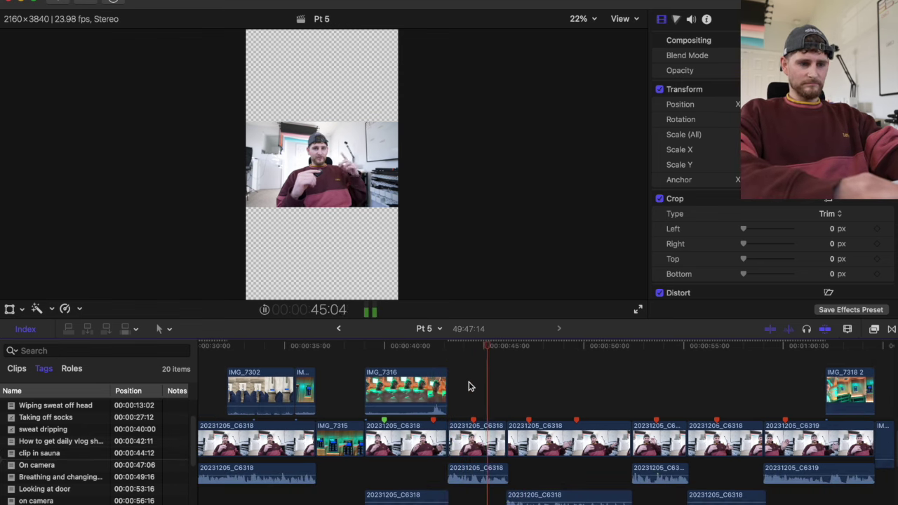
pyautogui.press('space')
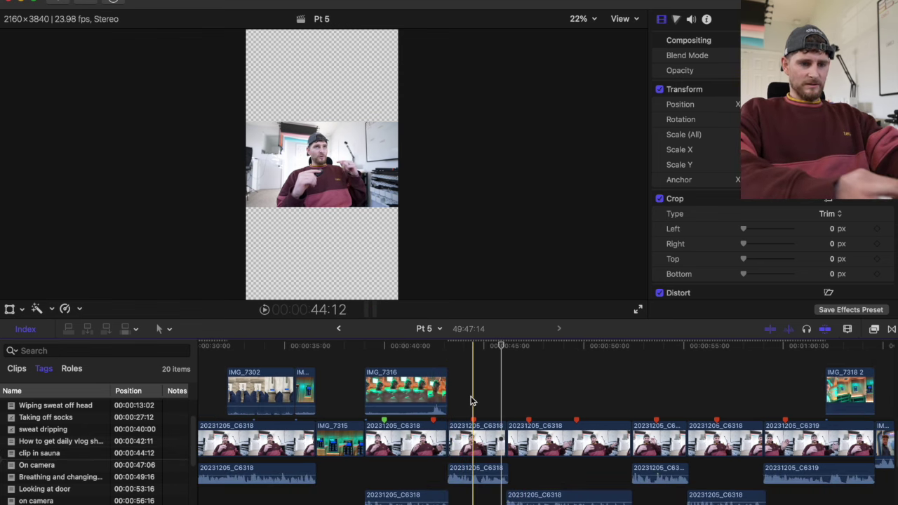
pyautogui.hscroll(6, 471, 400)
pyautogui.press('super+minus')
pyautogui.press('super+minus')
pyautogui.hscroll(1, 471, 400)
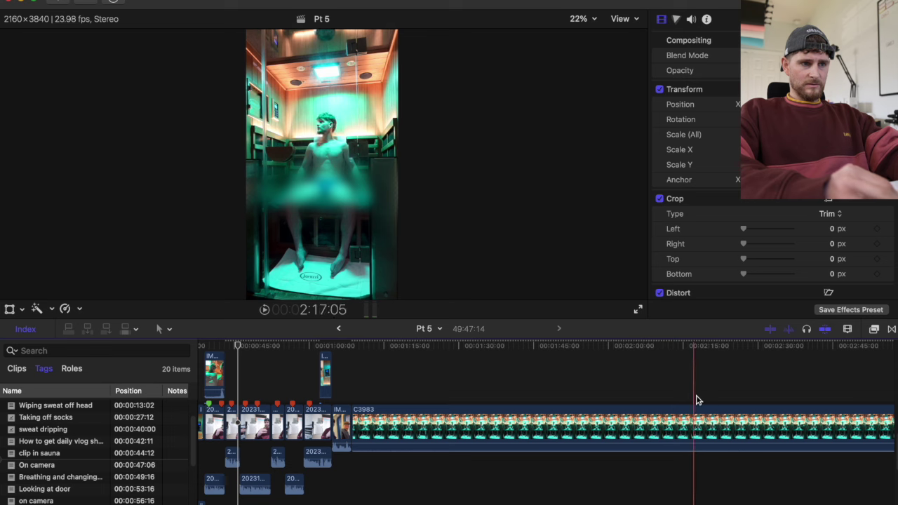
pyautogui.hscroll(5, 726, 399)
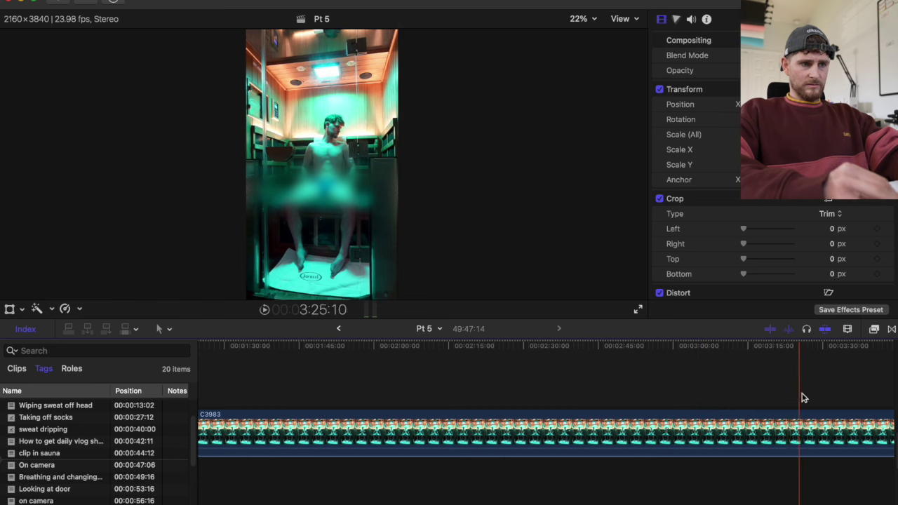
pyautogui.hscroll(5, 805, 396)
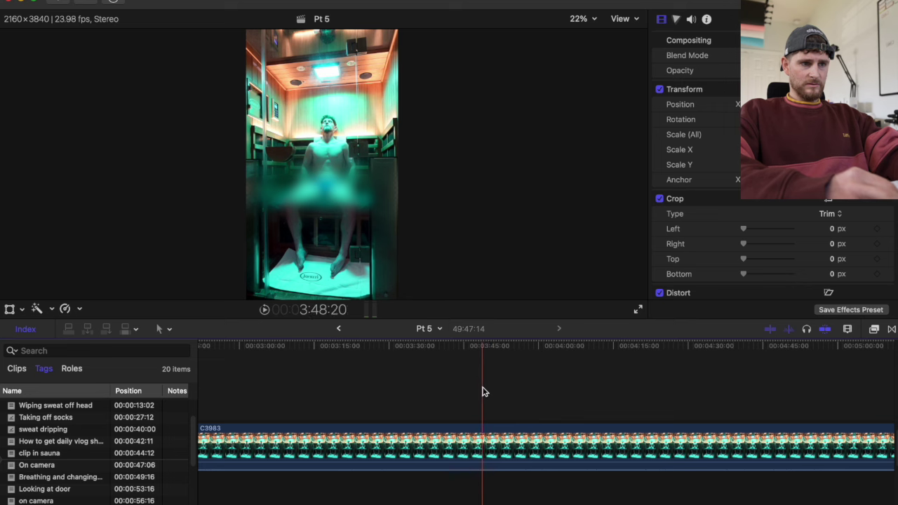
pyautogui.press('super+b')
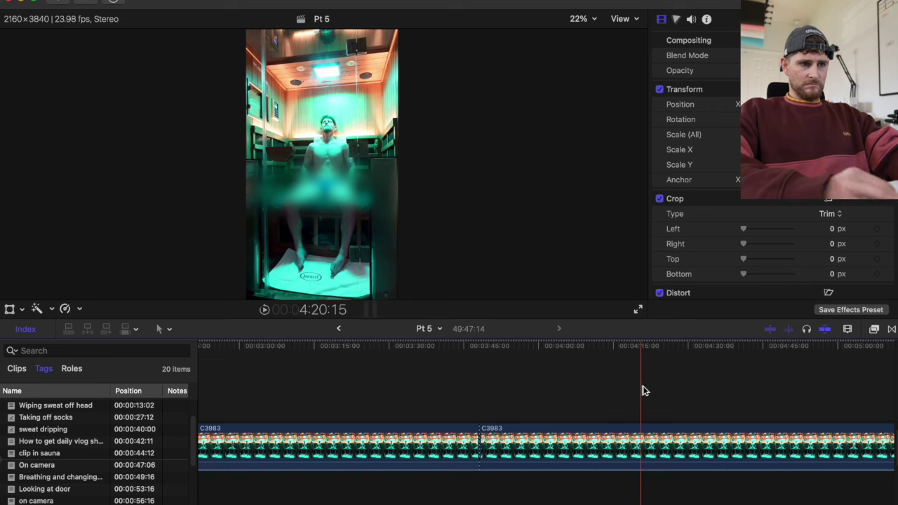
pyautogui.press('super+b')
pyautogui.click(586, 449)
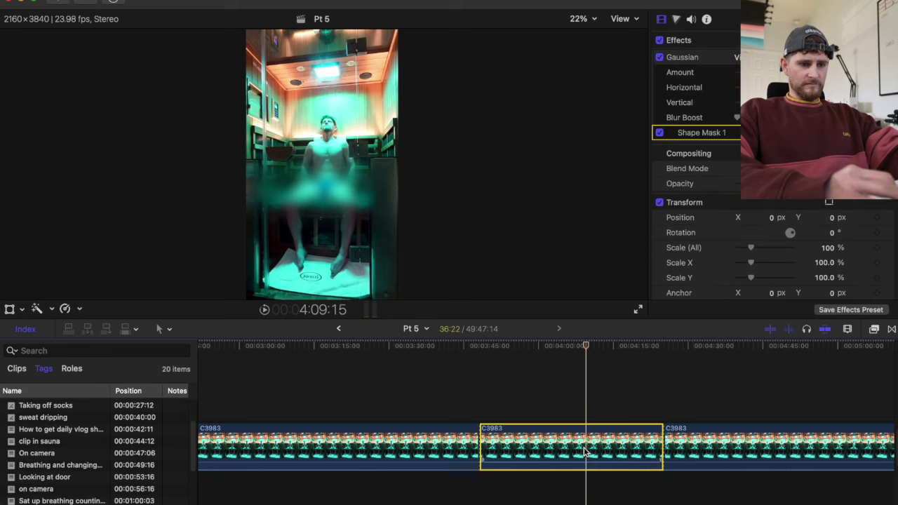
# Step: Speed up the isolated C3983 segment to 400% and play it from its start
pyautogui.hotkey('ctrl', '4')
pyautogui.click(484, 401)
pyautogui.press('space')
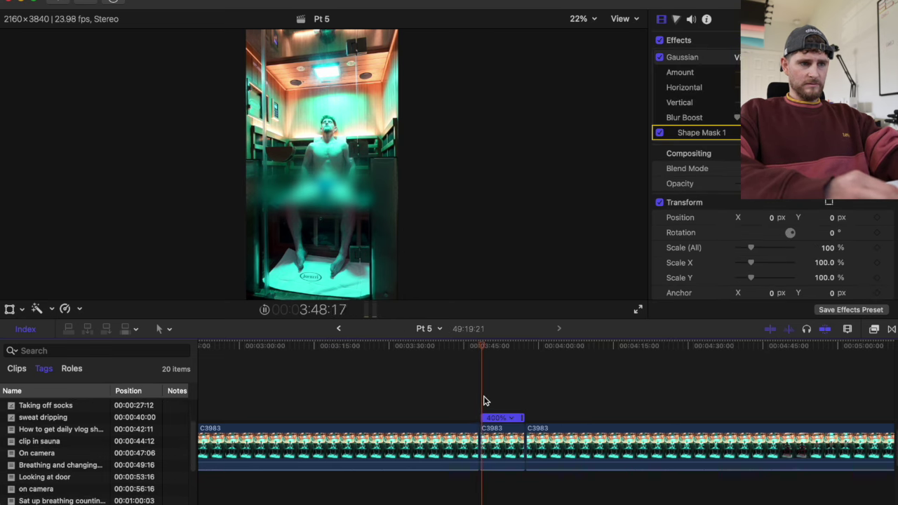
# Step: Cut the sped-up C3983 segment out of the storyline and delete the unused C3983 section before it
pyautogui.click(502, 449)
pyautogui.press('BackSpace')
pyautogui.hscroll(-6, 502, 450)
pyautogui.click(502, 451)
pyautogui.press('Delete')
pyautogui.hscroll(-10, 502, 451)
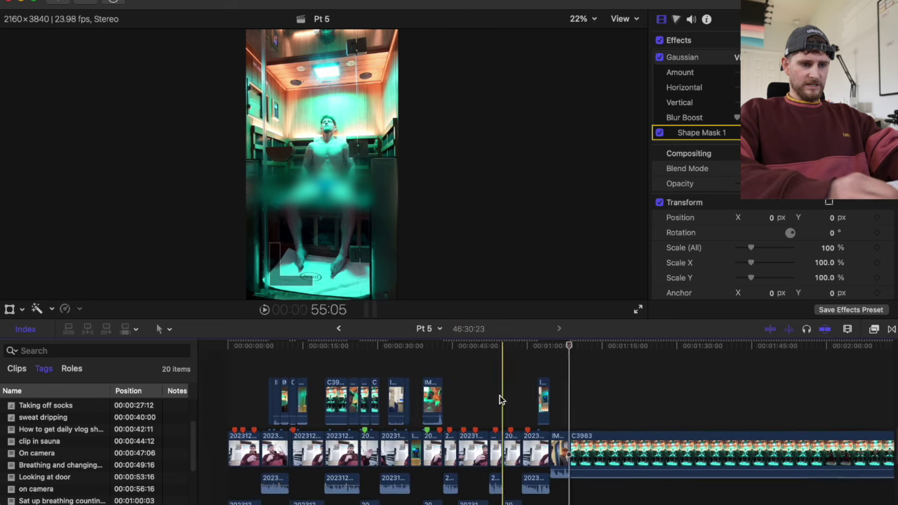
# Step: Paste the cut C3983 segment at 43:05 and connect it above the talking clip, directly after IMG_7316
pyautogui.press('super+equal')
pyautogui.press('super+equal')
pyautogui.press('super+equal')
pyautogui.press('super+equal')
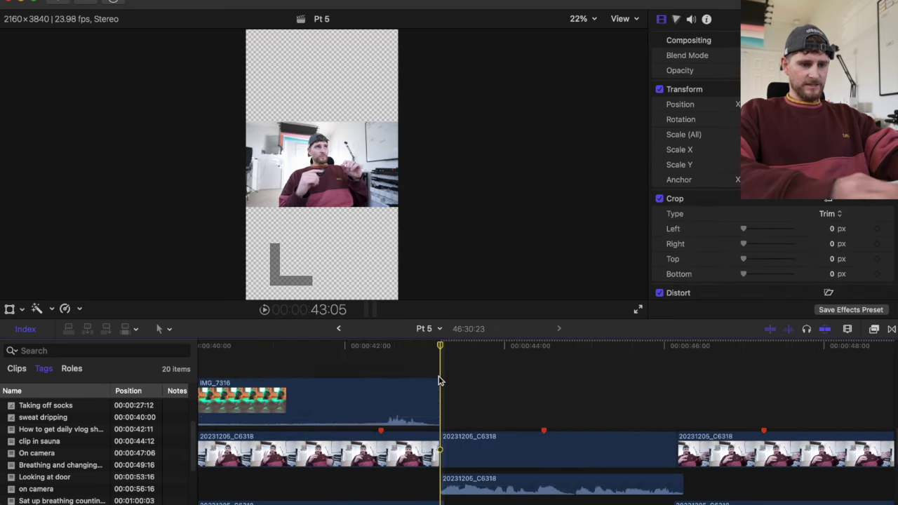
pyautogui.press('super+v')
pyautogui.moveTo(463, 454); pyautogui.dragTo(465, 413)
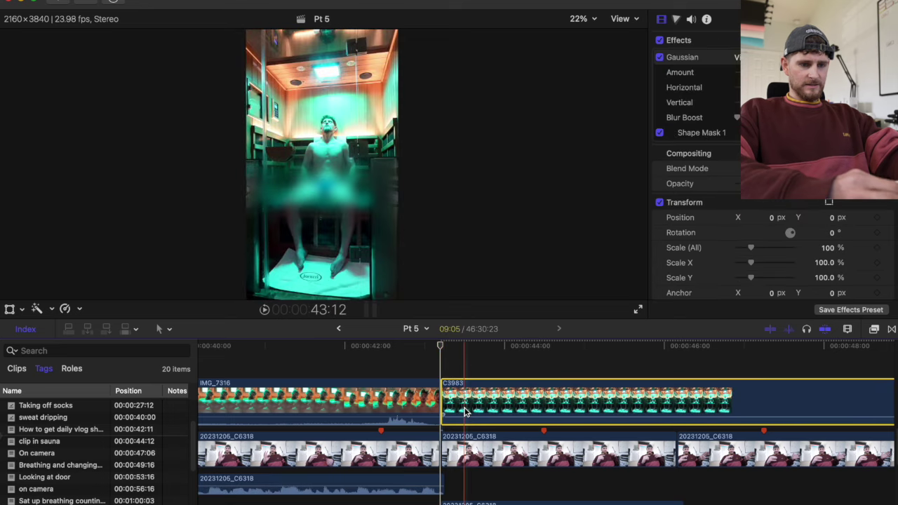
# Step: Set the connected C3983 clip's speed to 800% and play it from its start
pyautogui.press('super+minus')
pyautogui.press('super+r')
pyautogui.click(451, 361)
pyautogui.press('space')
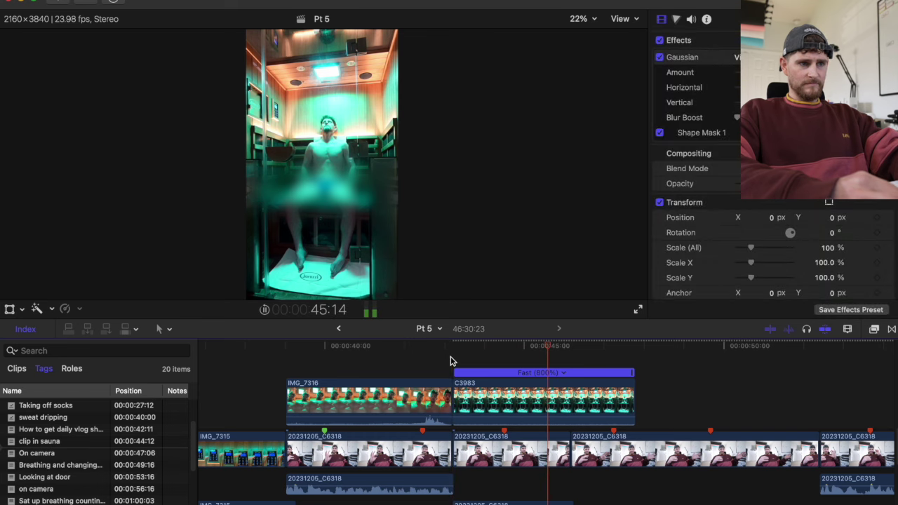
# Step: Trim the end of the connected C3983 clip to 46:04, where the talking clip below it ends
pyautogui.click(571, 357)
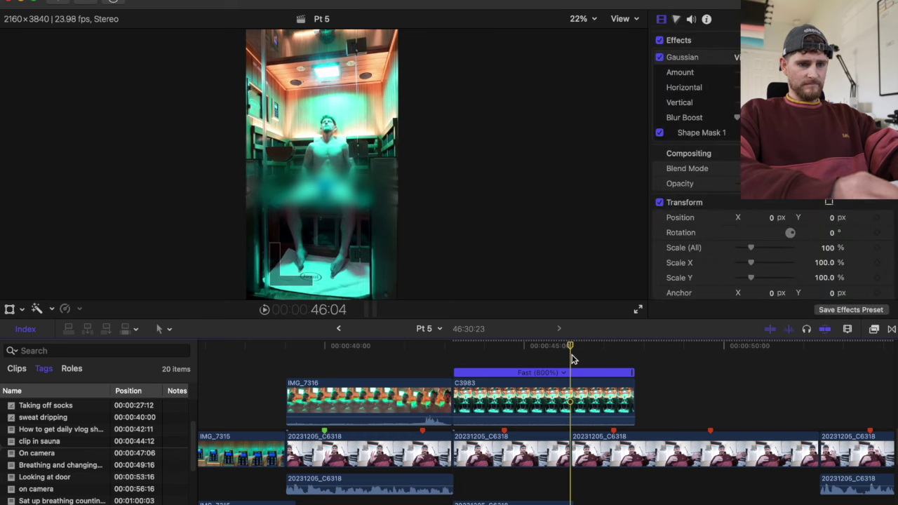
pyautogui.press('super+equal')
pyautogui.hotkey('alt', ']')
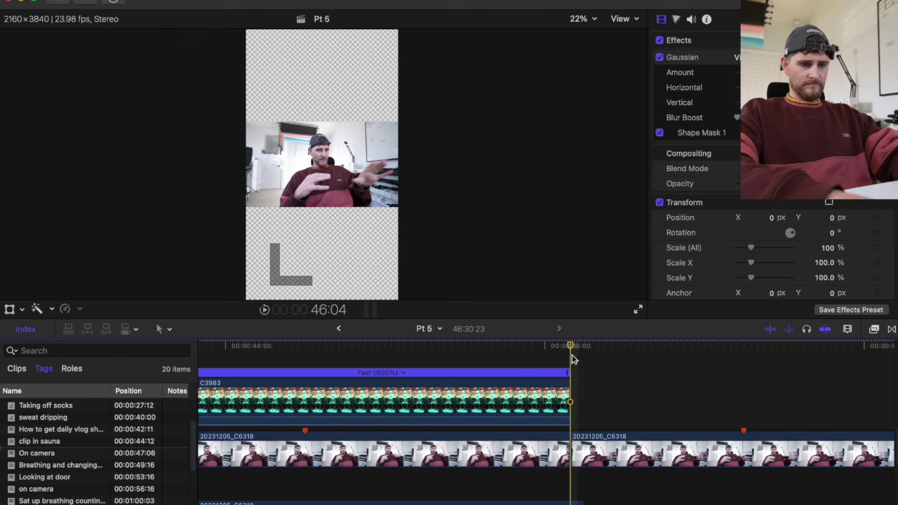
pyautogui.press('super+minus')
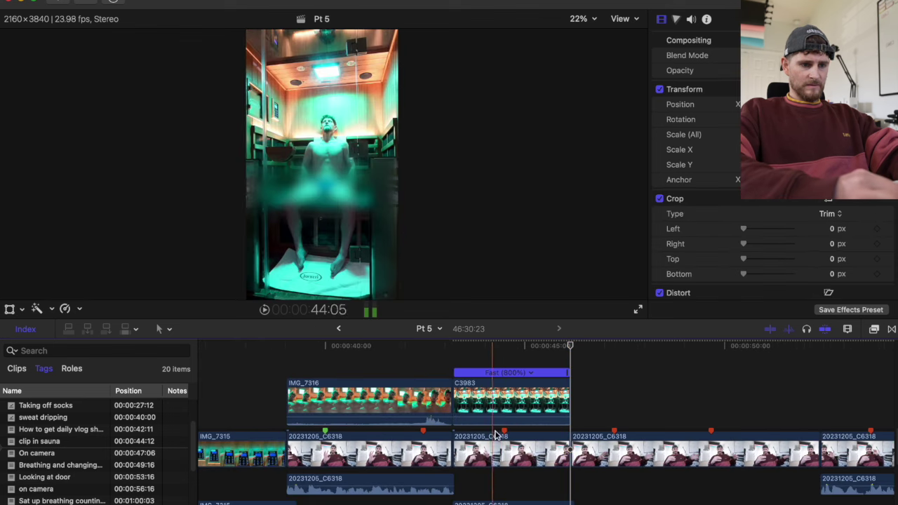
# Step: Mark the "clip in sauna" to-do marker at 44:12 as completed and play the following talking clip
pyautogui.doubleClick(504, 431)
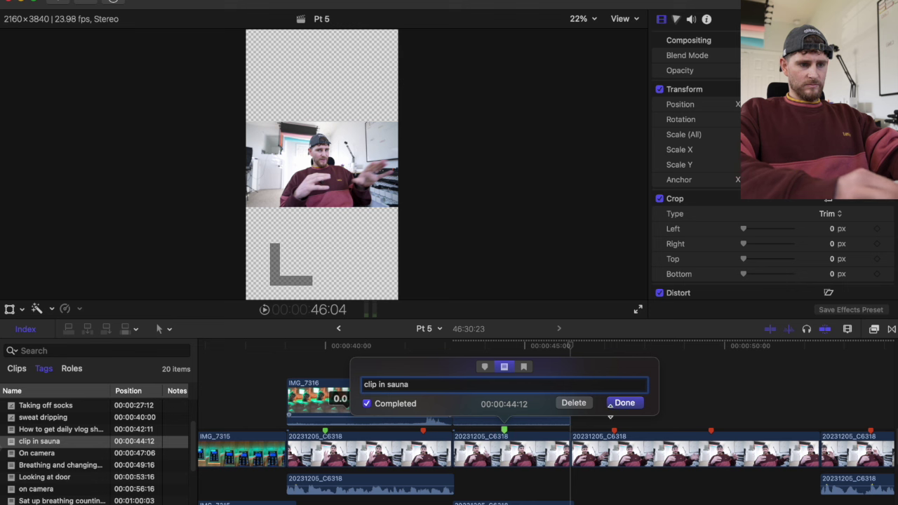
pyautogui.click(624, 402)
pyautogui.press('space')
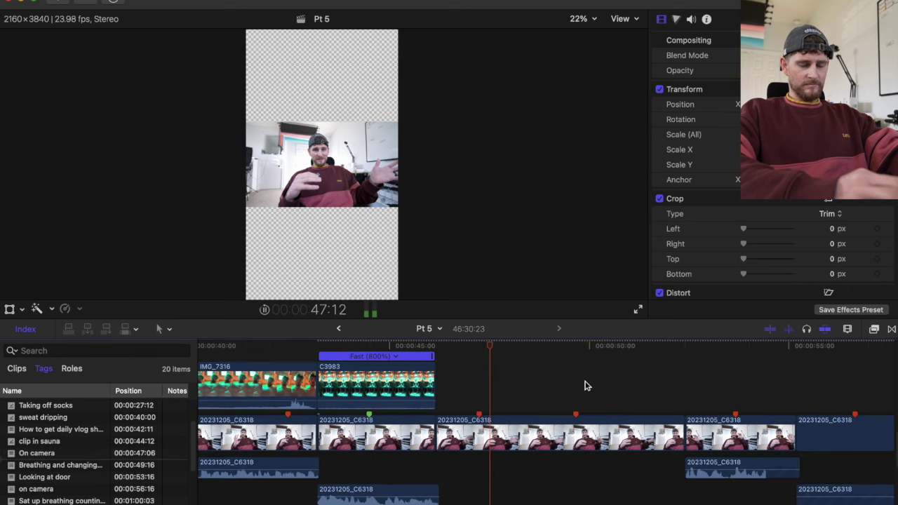
pyautogui.click(461, 371)
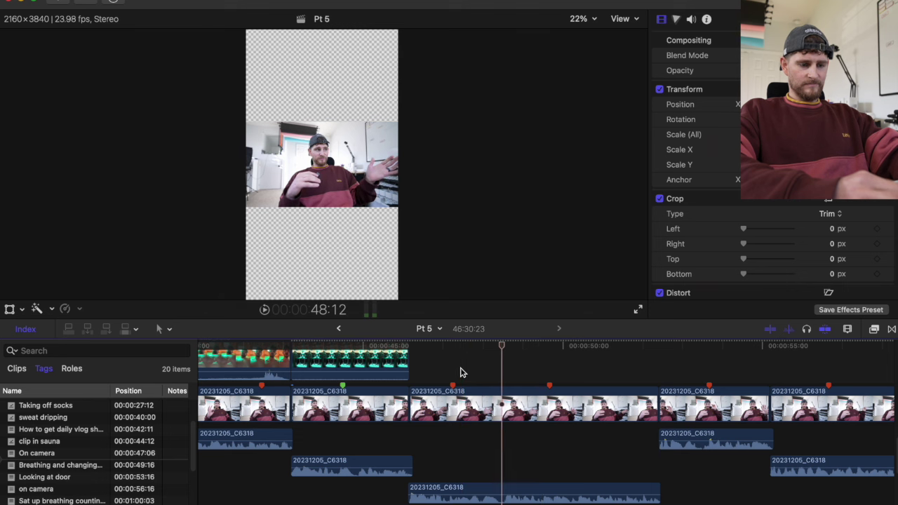
# Step: Switch to Finder, preview IMG_7315.MOV in the iPhone folder, and return to the timeline
pyautogui.press('super+Tab')
pyautogui.click(531, 244)
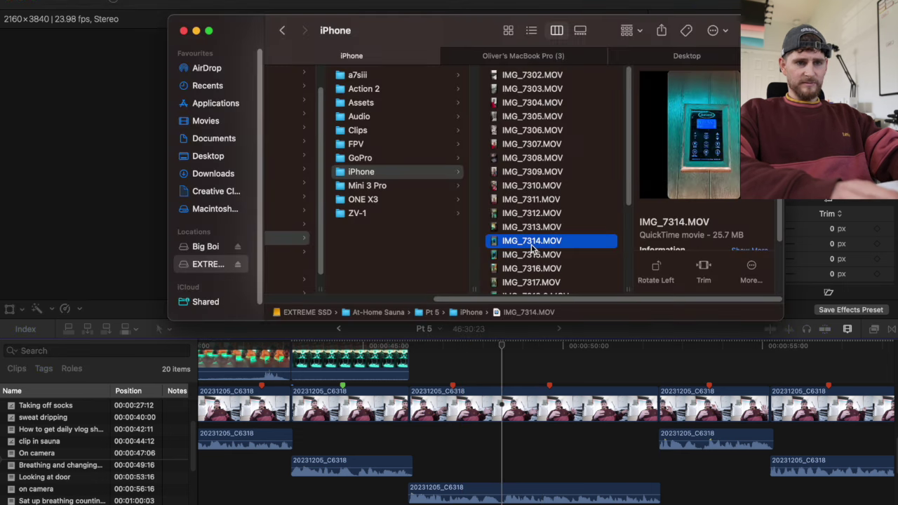
pyautogui.press('Down')
pyautogui.press('space')
pyautogui.press('space')
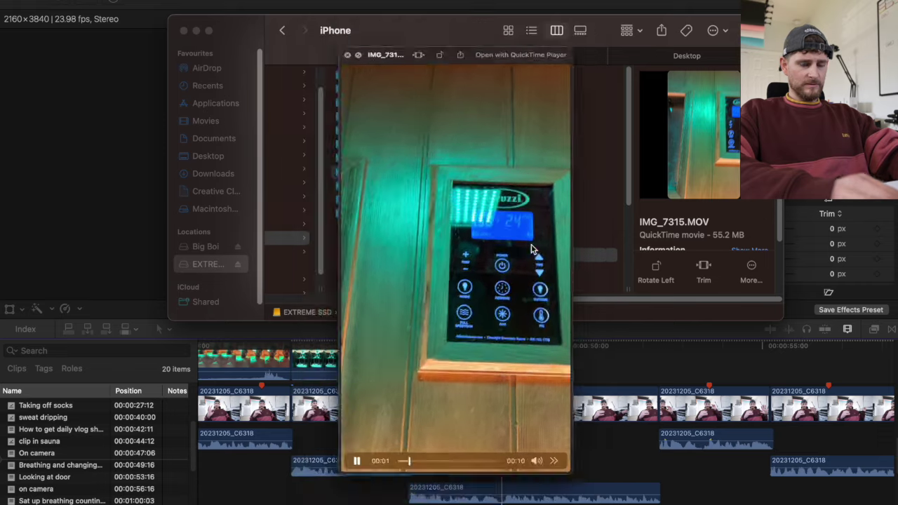
pyautogui.click(487, 368)
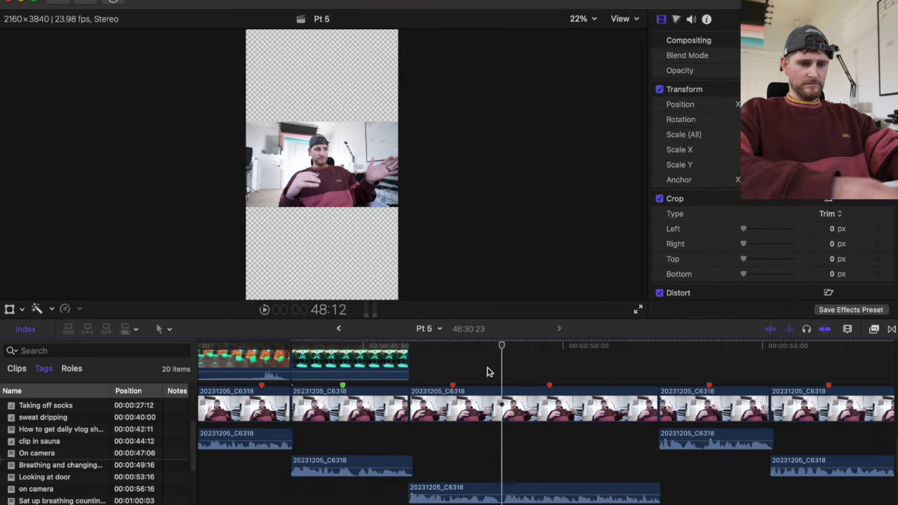
# Step: Split the long C3983 storyline clip at about 4:38, 4:48, 8:23 and 8:38 to isolate two short segments
pyautogui.press('super+minus')
pyautogui.press('super+minus')
pyautogui.press('super+minus')
pyautogui.press('super+minus')
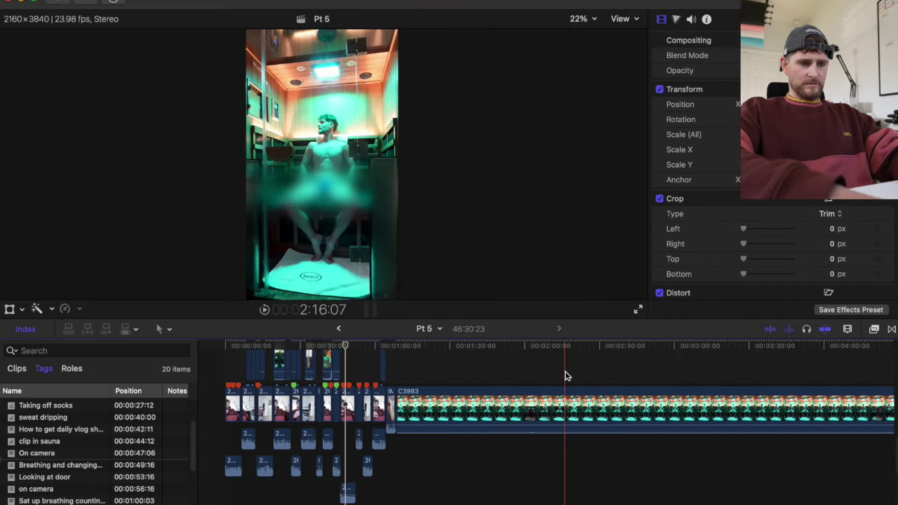
pyautogui.press('super+minus')
pyautogui.hscroll(3, 563, 375)
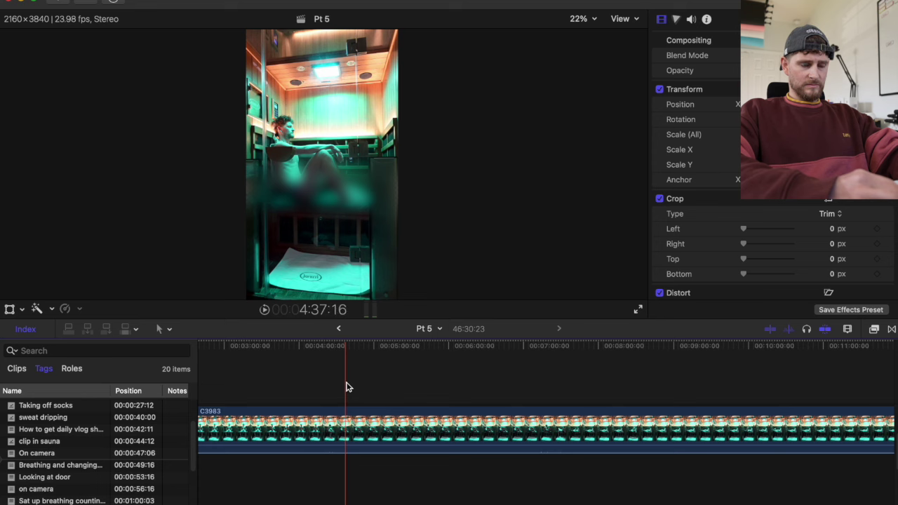
pyautogui.press('super+b')
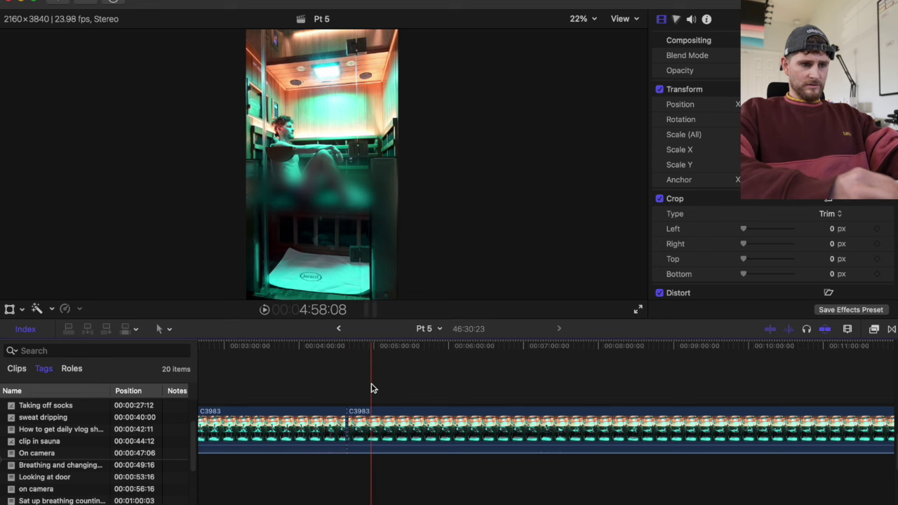
pyautogui.press('super+b')
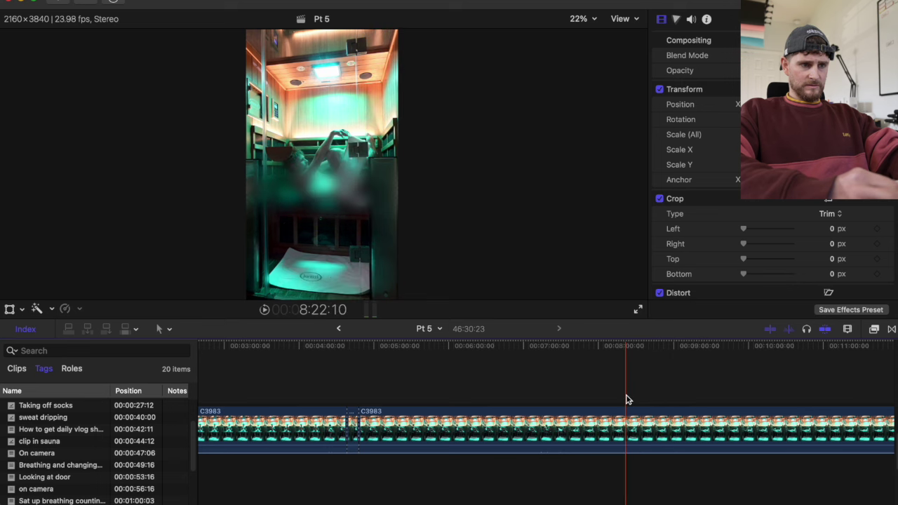
pyautogui.press('super+b')
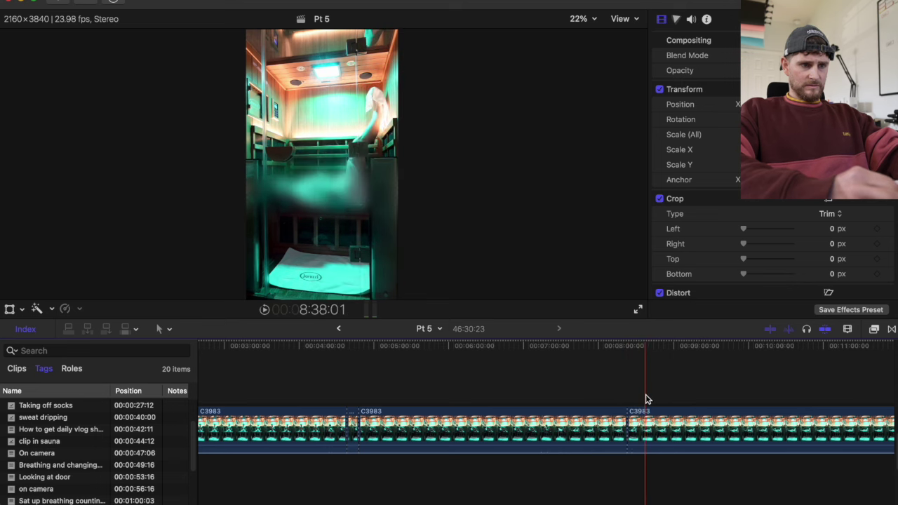
# Step: Delete the long C3983 section between the two isolated segments and the one before the first segment
pyautogui.click(517, 428)
pyautogui.press('Delete')
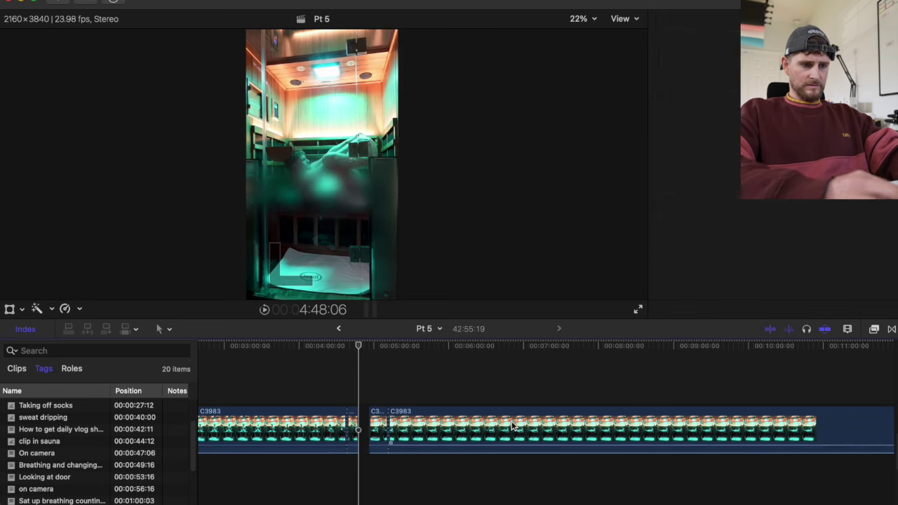
pyautogui.click(292, 437)
pyautogui.press('Delete')
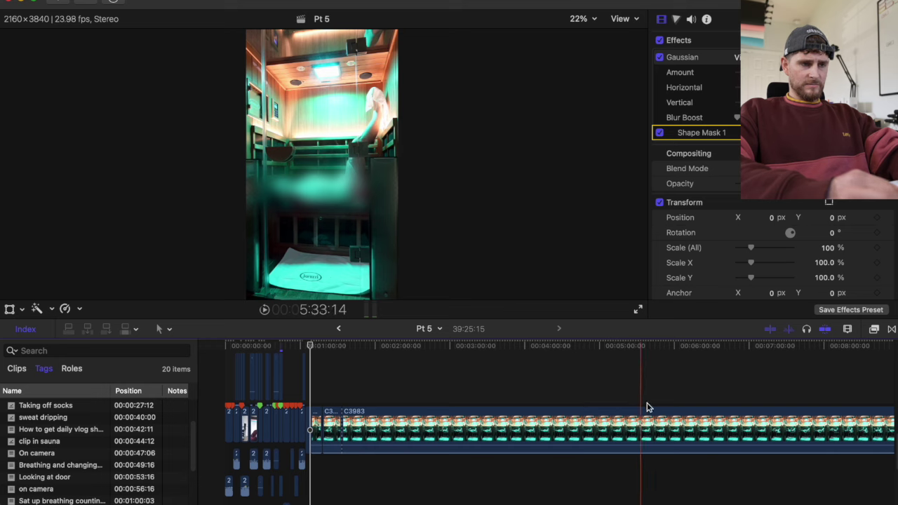
# Step: Split the remaining long C3983 clip at about 16:42 and 17:05 to isolate another short segment
pyautogui.press('super+minus')
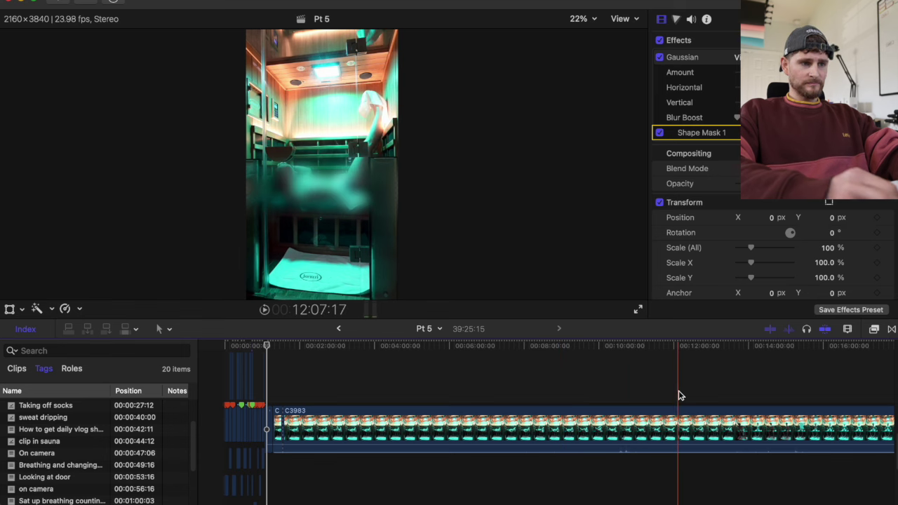
pyautogui.hscroll(8, 678, 397)
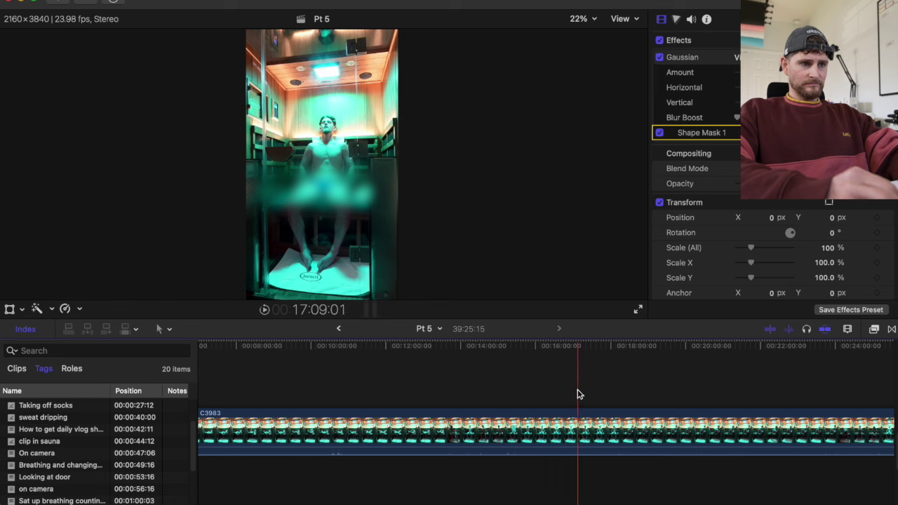
pyautogui.press('super+b')
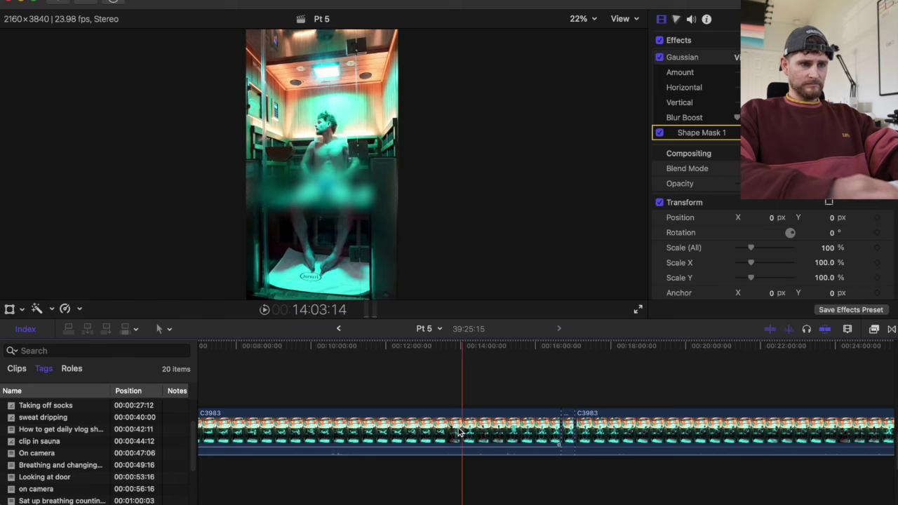
pyautogui.press('space')
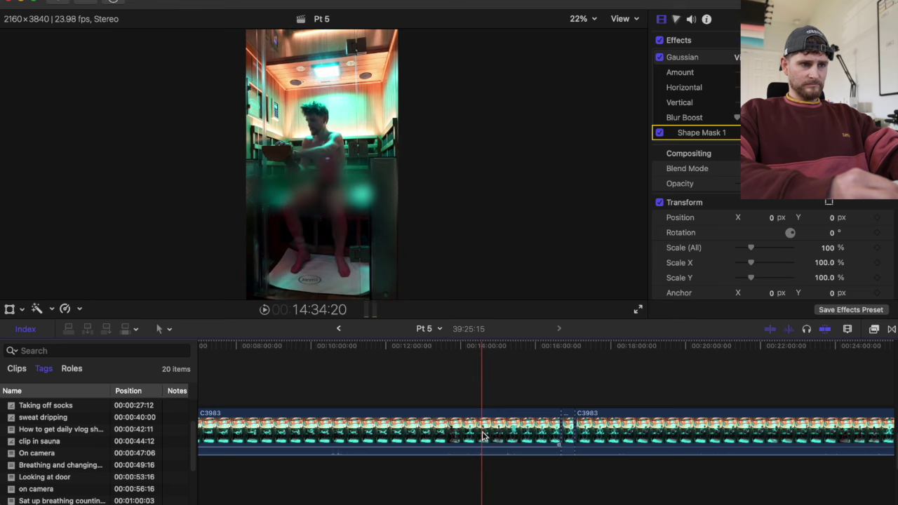
# Step: Delete the roughly 15:08 and 1:35 long C3983 sections that lie between the isolated short segments
pyautogui.click(485, 432)
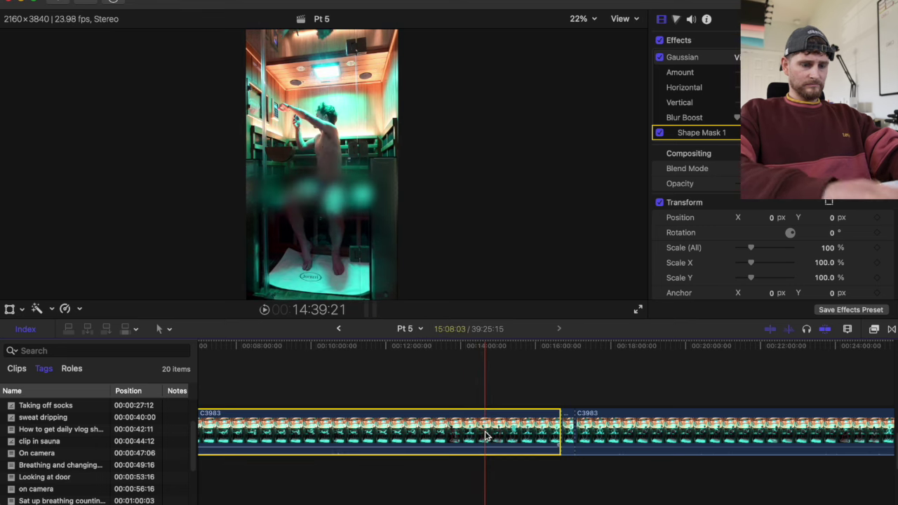
pyautogui.press('Delete')
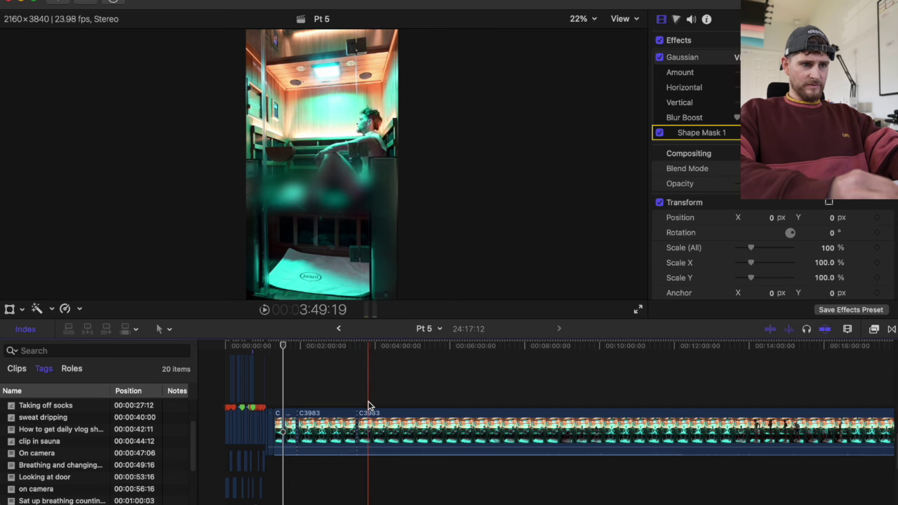
pyautogui.click(359, 420)
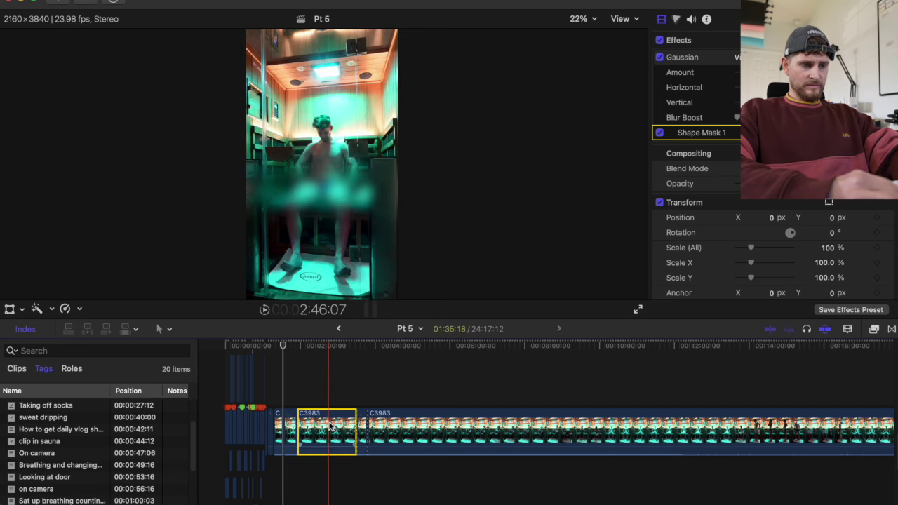
pyautogui.press('Delete')
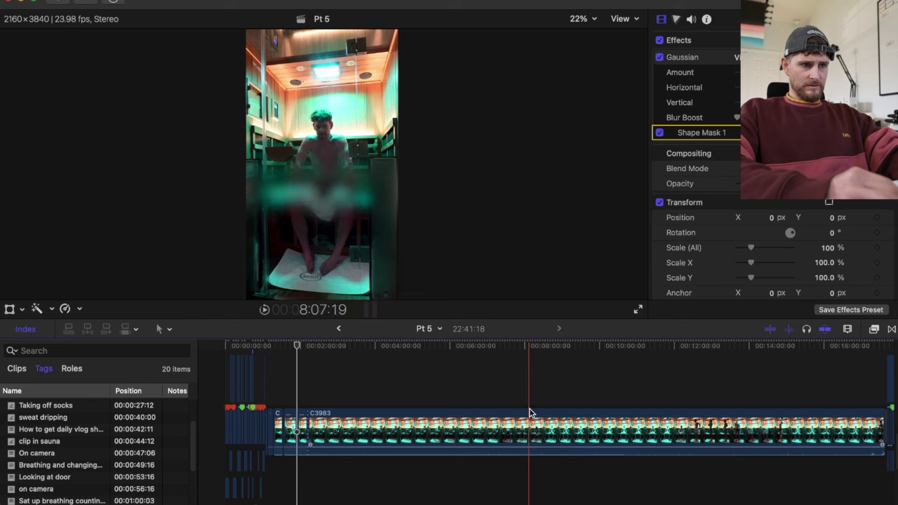
pyautogui.press('super+b')
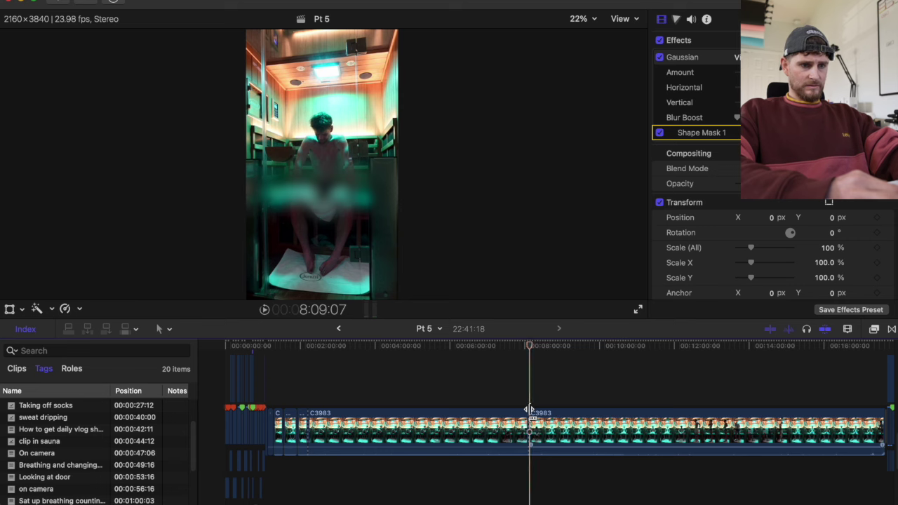
pyautogui.press('super+z')
pyautogui.click(527, 349)
pyautogui.click(531, 348)
pyautogui.press('super+b')
pyautogui.moveTo(531, 349)
pyautogui.mouseDown()
pyautogui.moveTo(546, 351)
pyautogui.moveTo(538, 350)
pyautogui.mouseUp()
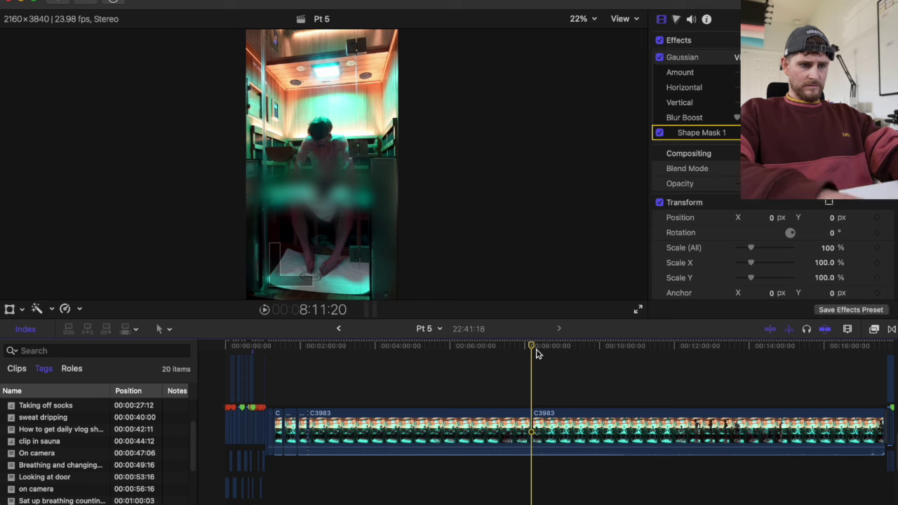
# Step: Split the long C3983 clip at about 8:12 and 8:18 to isolate another short segment
pyautogui.press('super+equal')
pyautogui.moveTo(526, 352); pyautogui.dragTo(549, 357)
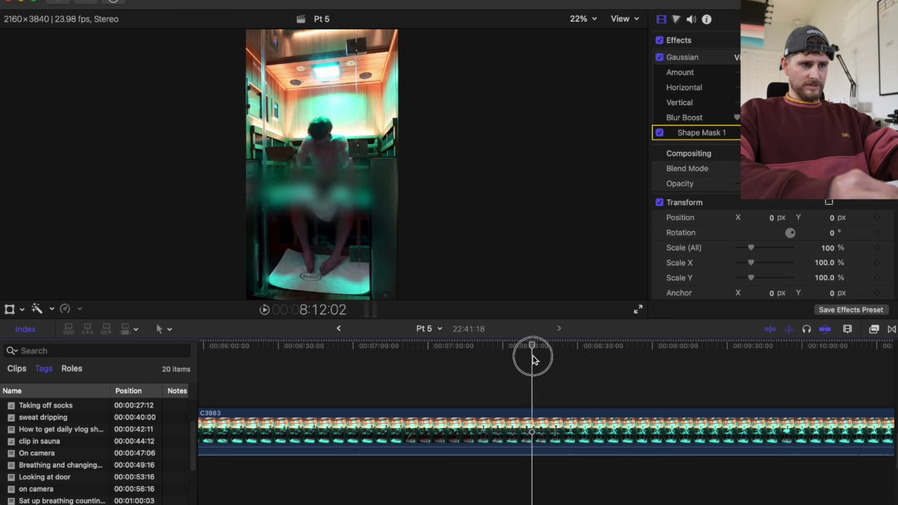
pyautogui.press('super+b')
pyautogui.moveTo(533, 359)
pyautogui.mouseDown()
pyautogui.moveTo(557, 355)
pyautogui.moveTo(550, 359)
pyautogui.mouseUp()
pyautogui.press('super+b')
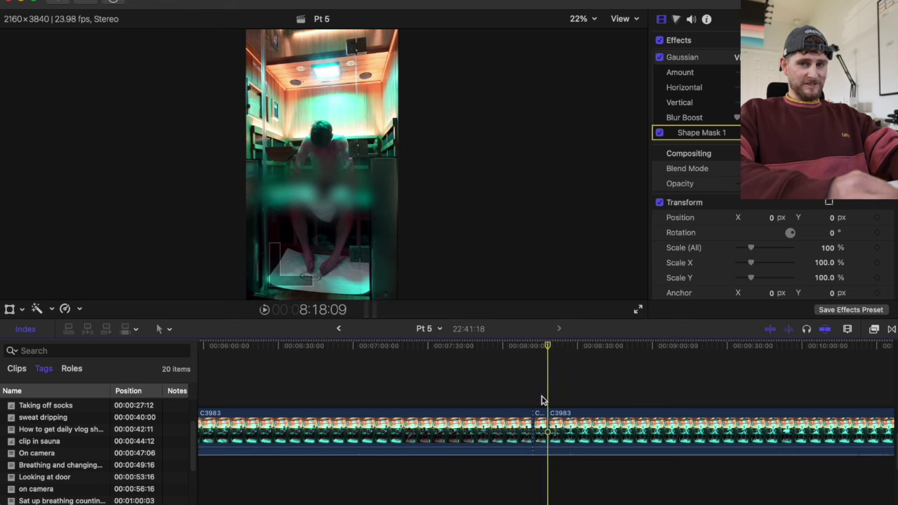
# Step: Split the long C3983 clip at about 7:25, ahead of the short segment just isolated
pyautogui.hotkey('shift', 'z')
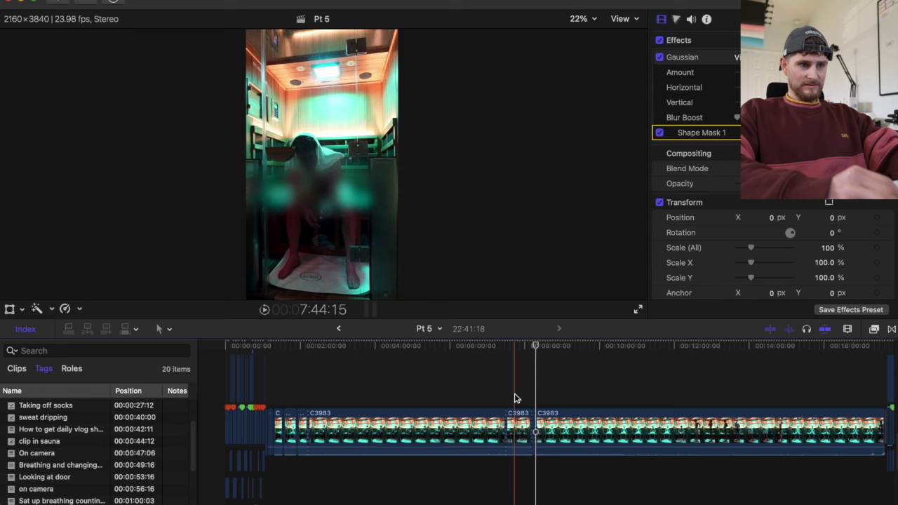
pyautogui.click(511, 398)
pyautogui.press('super+equal')
pyautogui.press('super+equal')
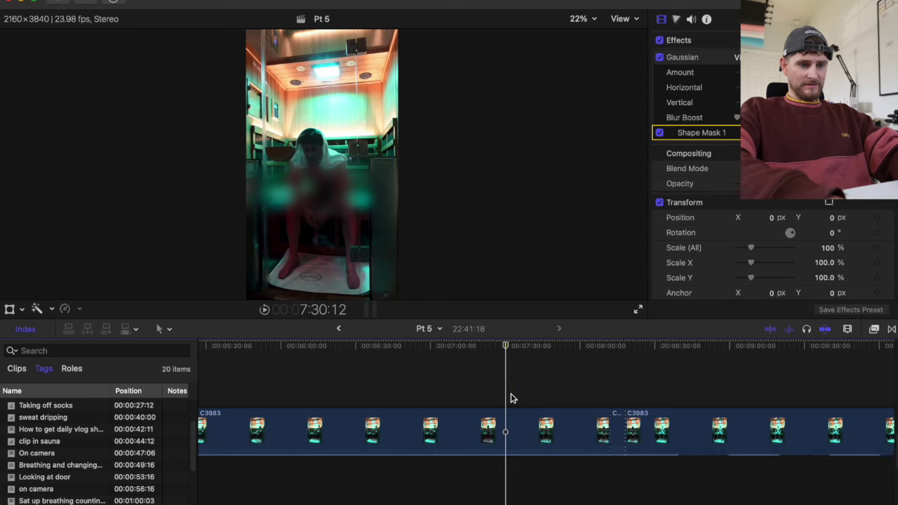
pyautogui.moveTo(509, 349)
pyautogui.mouseDown()
pyautogui.moveTo(483, 347)
pyautogui.moveTo(493, 350)
pyautogui.mouseUp()
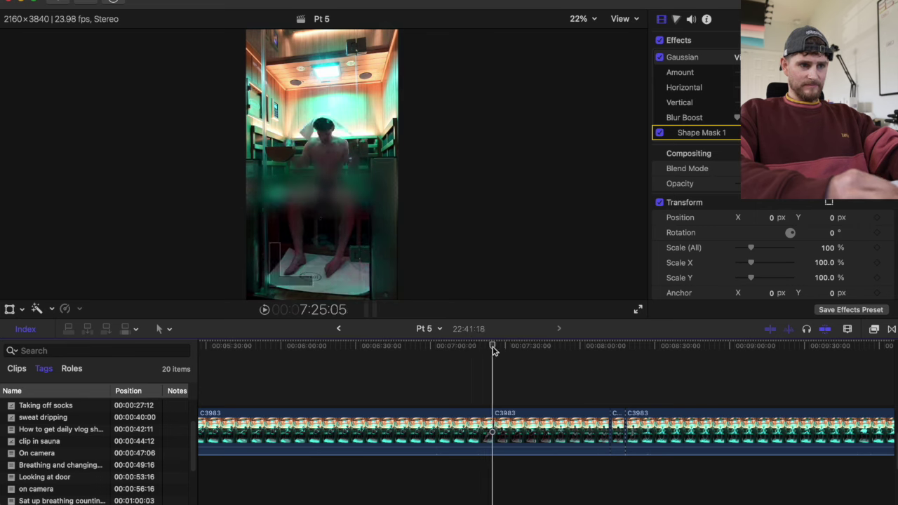
pyautogui.press('space')
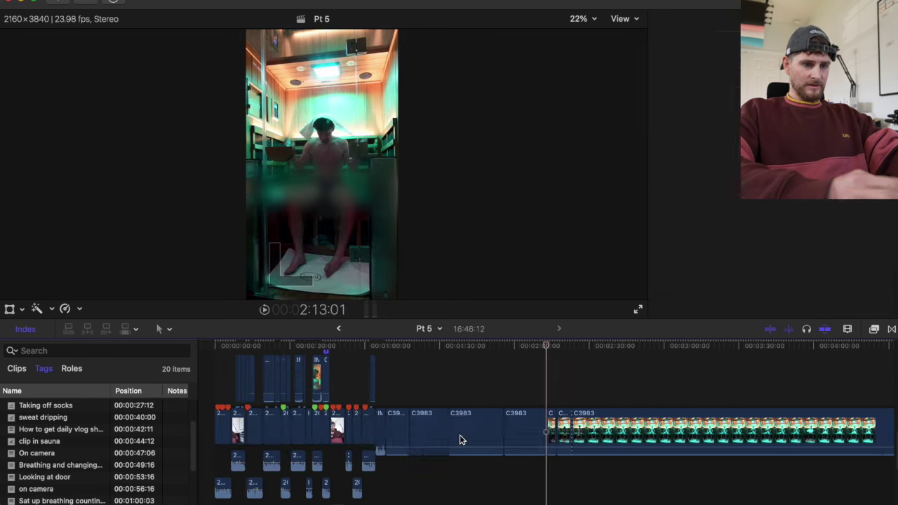
# Step: Go back to the talking clips and check the description of the to-do marker at 00:00:47:06
pyautogui.click(400, 406)
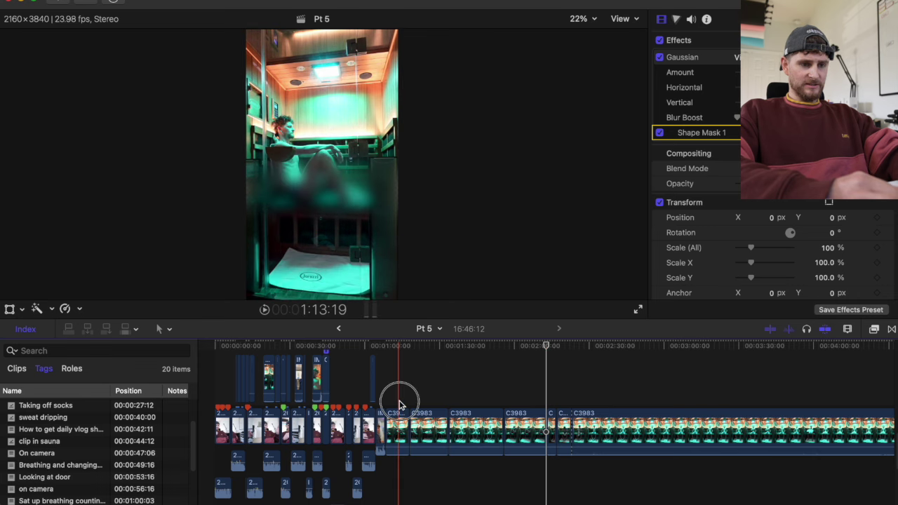
pyautogui.click(399, 404)
pyautogui.press('super+equal')
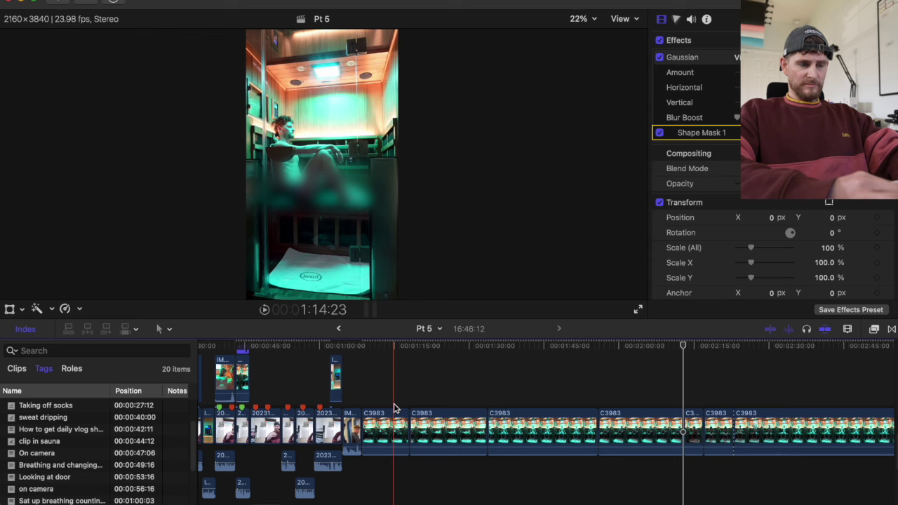
pyautogui.hscroll(-5, 393, 408)
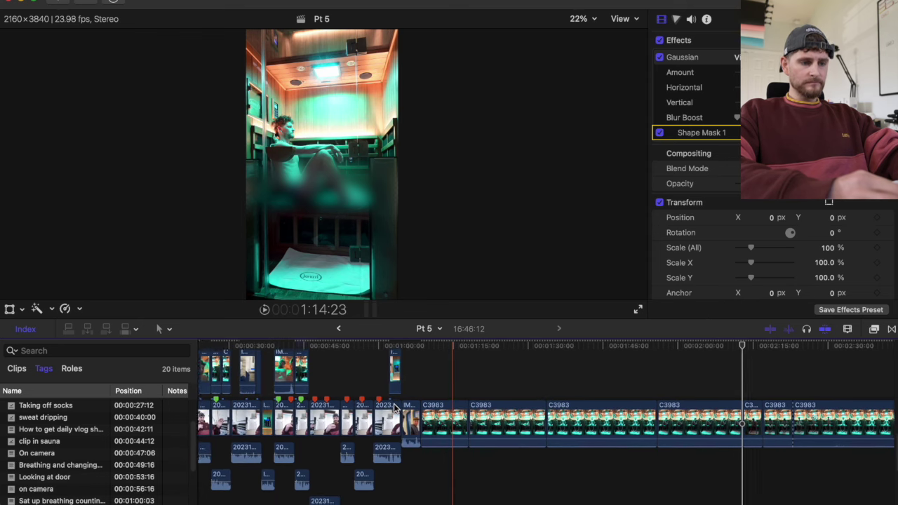
pyautogui.click(342, 386)
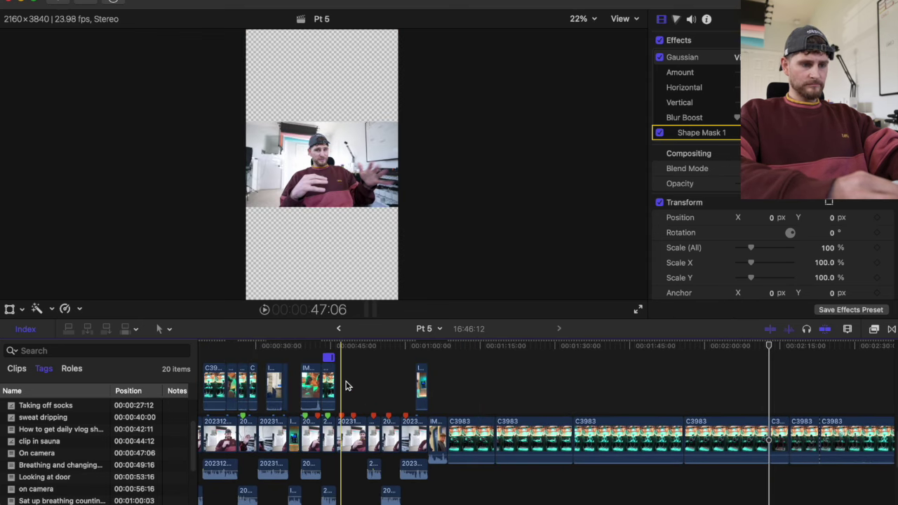
pyautogui.doubleClick(344, 418)
pyautogui.click(460, 386)
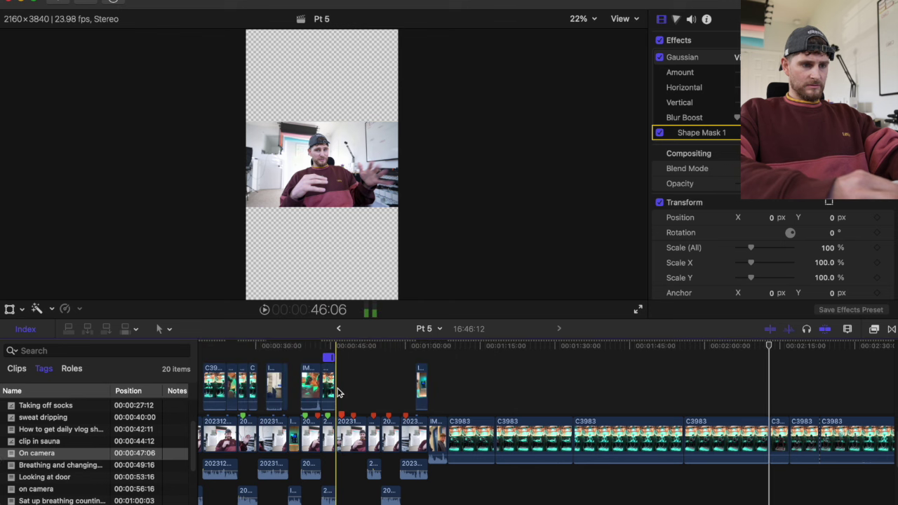
# Step: Play the talking clip from just before its first to-do marker and add a standard marker at 00:00:47:23
pyautogui.press('space')
pyautogui.press('super+equal')
pyautogui.press('super+equal')
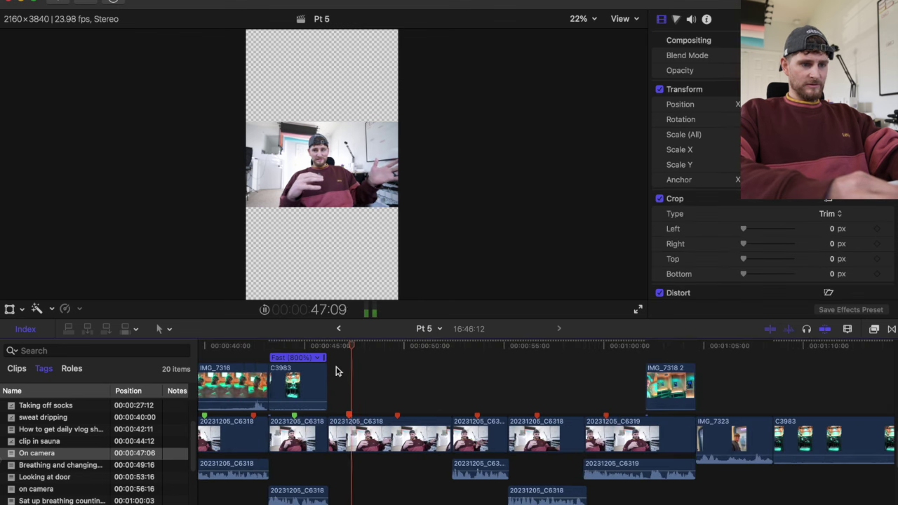
pyautogui.press('space')
pyautogui.scroll(-3, 337, 371)
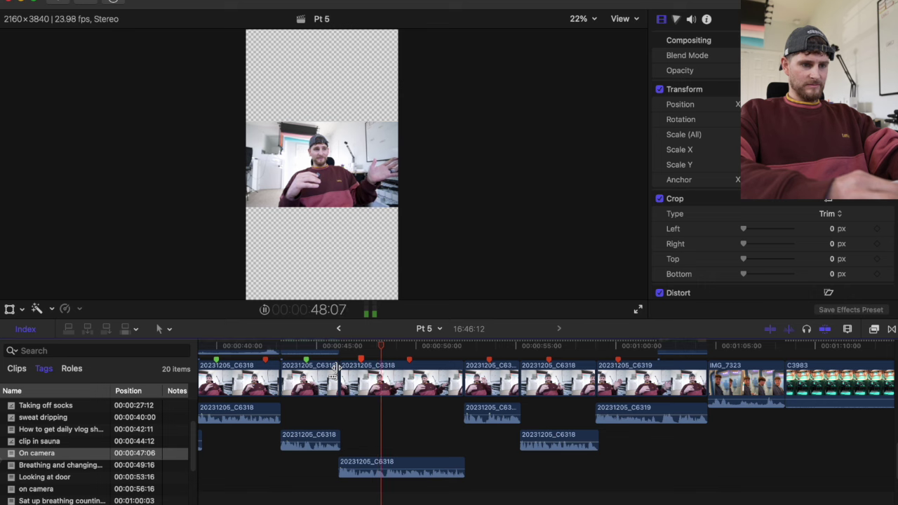
pyautogui.moveTo(397, 344); pyautogui.dragTo(377, 349)
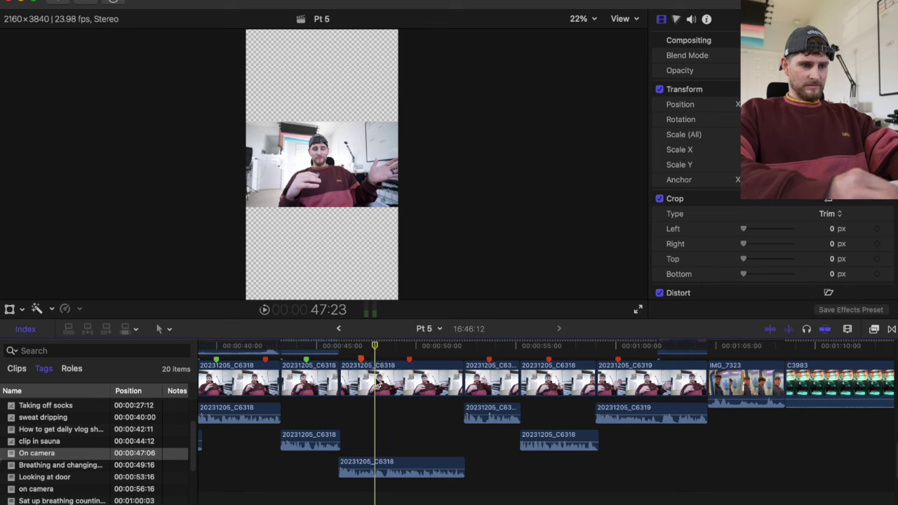
pyautogui.click(377, 382)
pyautogui.press('m')
pyautogui.scroll(3, 376, 382)
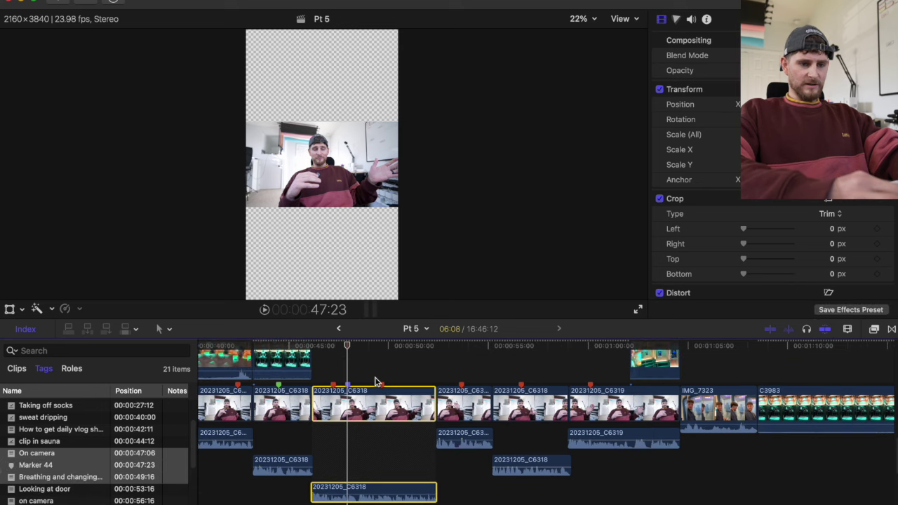
# Step: Check the descriptions of the two following to-do markers, at 00:00:49:16 and 00:00:53:16
pyautogui.doubleClick(383, 382)
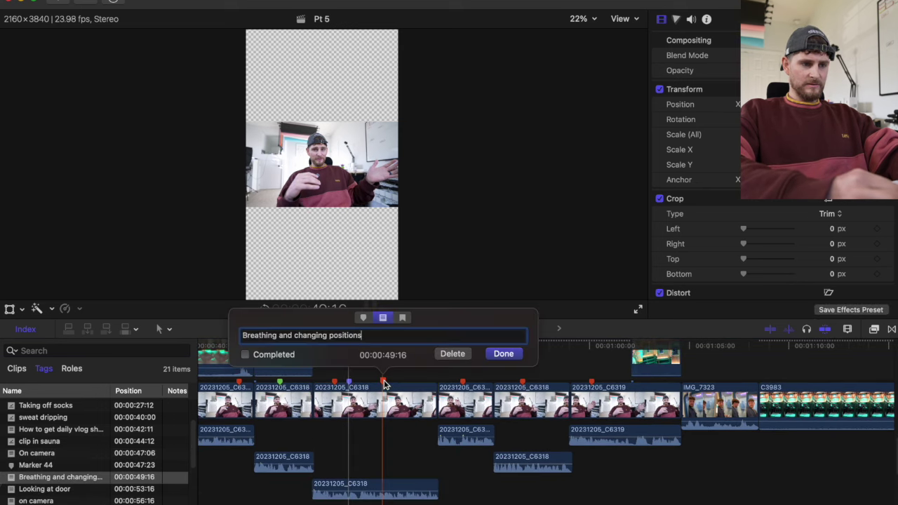
pyautogui.click(505, 354)
pyautogui.doubleClick(462, 381)
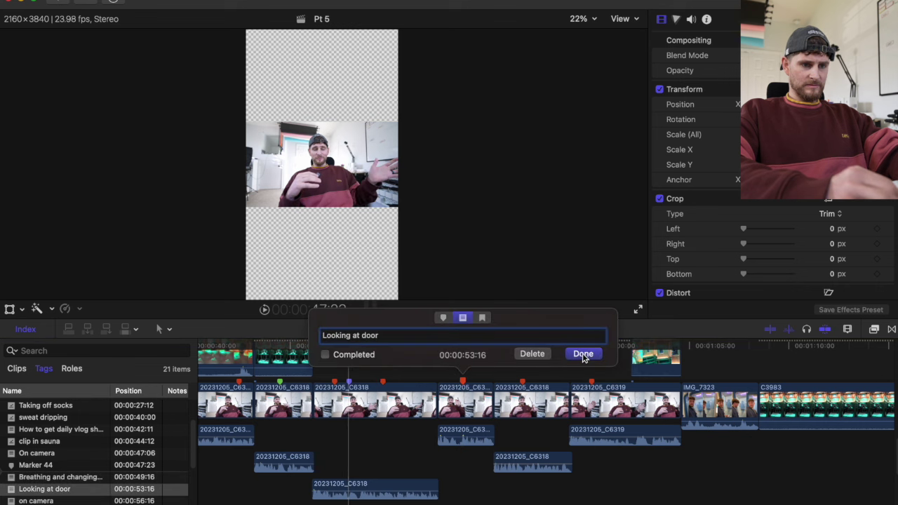
pyautogui.click(582, 356)
# Step: Split the second C3983 segment at about 1:30, delete its first part, and delete the roughly 22-second segment after it
pyautogui.hscroll(7, 582, 356)
pyautogui.press('super+minus')
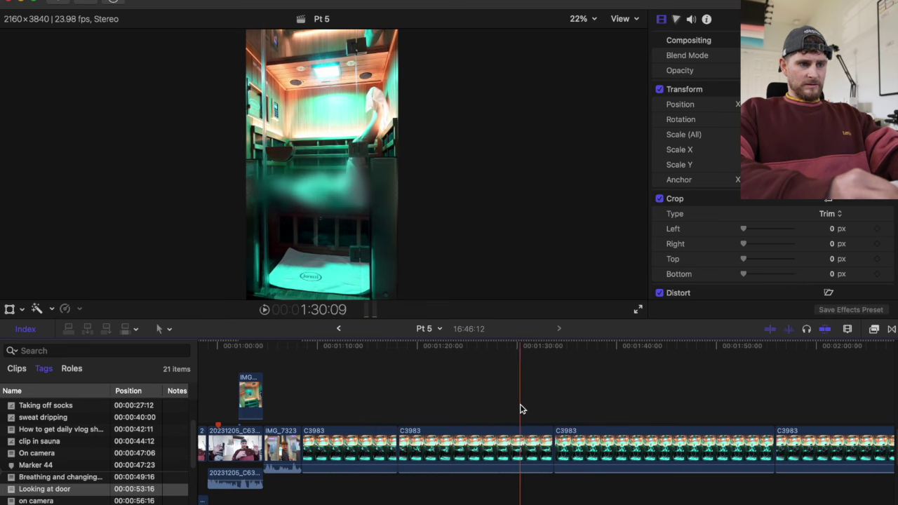
pyautogui.press('super+b')
pyautogui.click(447, 449)
pyautogui.press('BackSpace')
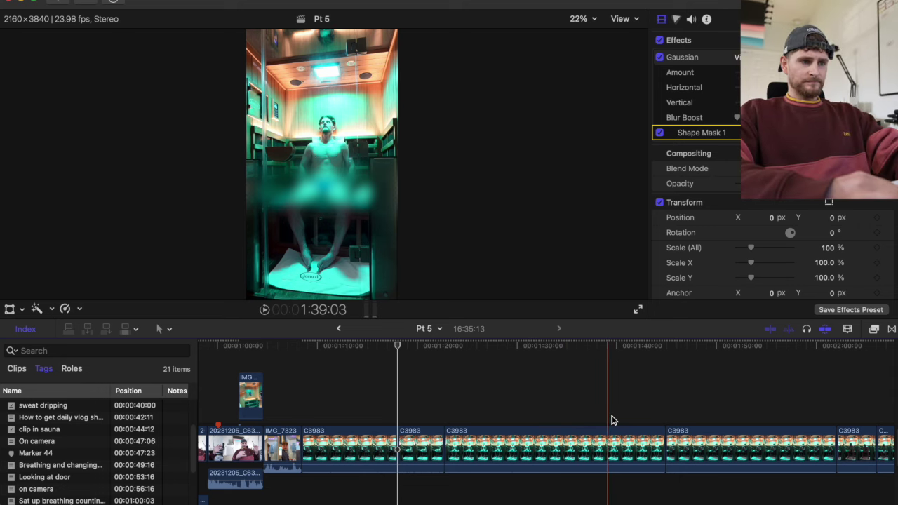
pyautogui.hscroll(2, 435, 413)
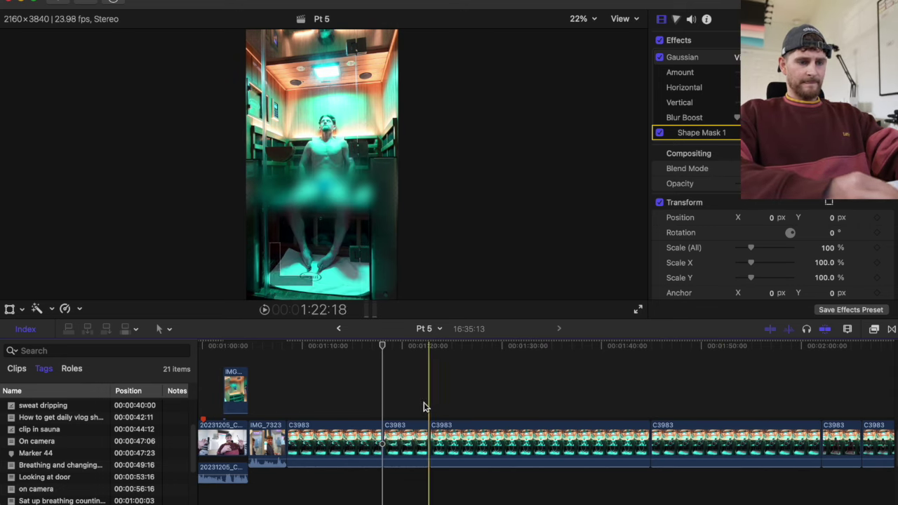
pyautogui.click(571, 440)
pyautogui.press('Delete')
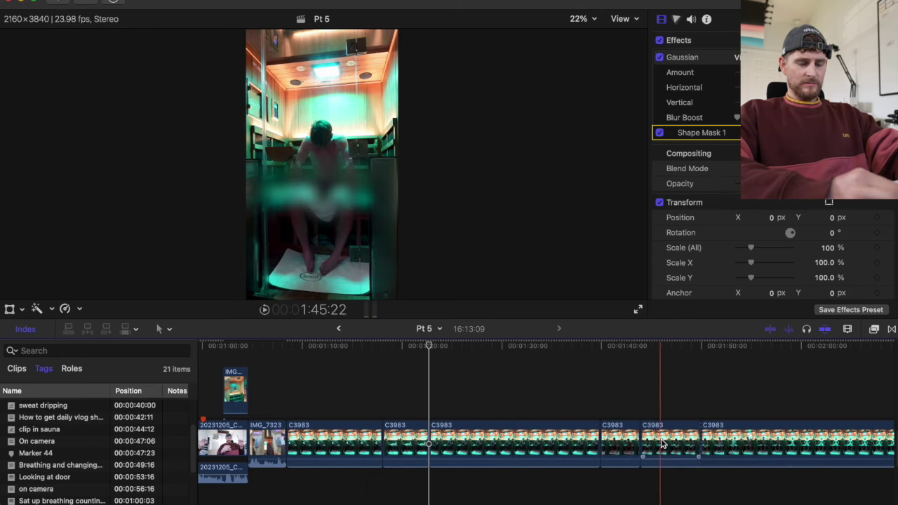
# Step: Move the roughly 4-second C3983 segment directly after IMG_7323, and cut the second half off the segment following it at about 1:17
pyautogui.hscroll(-3, 533, 441)
pyautogui.click(364, 442)
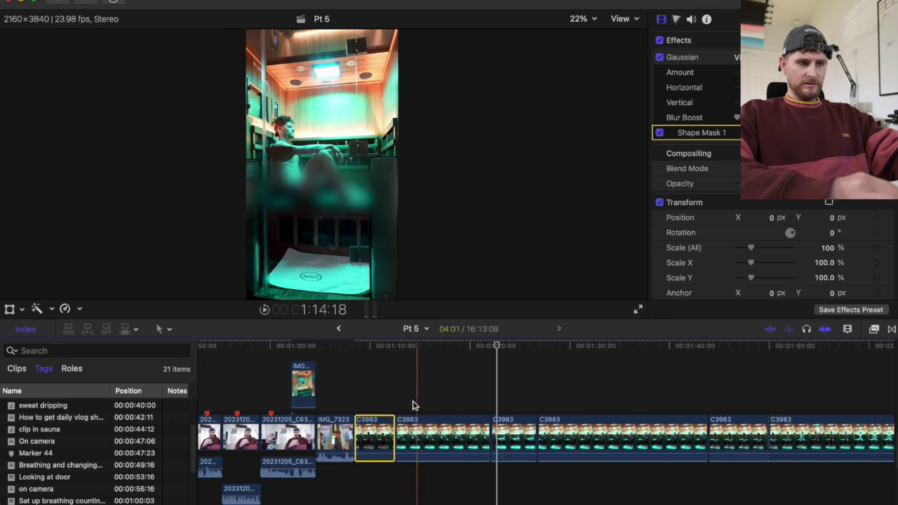
pyautogui.press('super+b')
pyautogui.click(465, 425)
pyautogui.press('BackSpace')
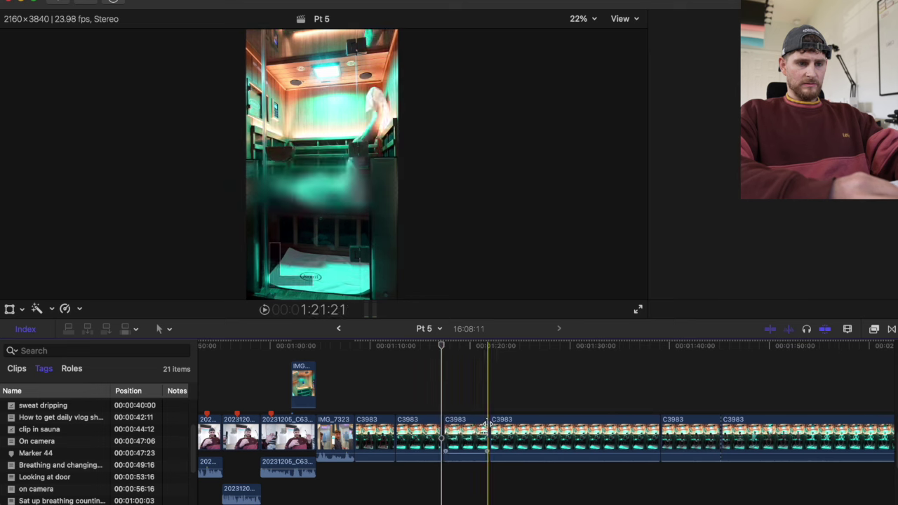
# Step: Shorten the fourth C3983 segment after IMG_7323 to about 2 seconds by deleting its trailing parts
pyautogui.click(609, 436)
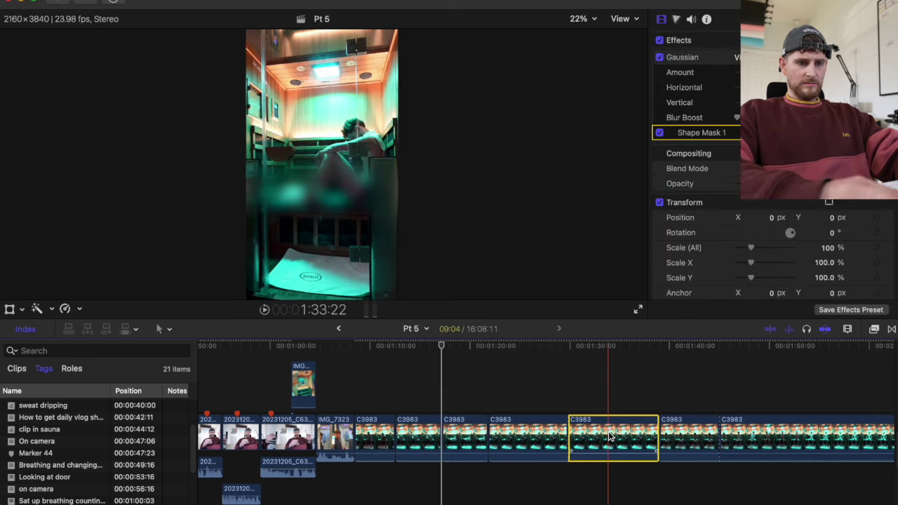
pyautogui.press('Delete')
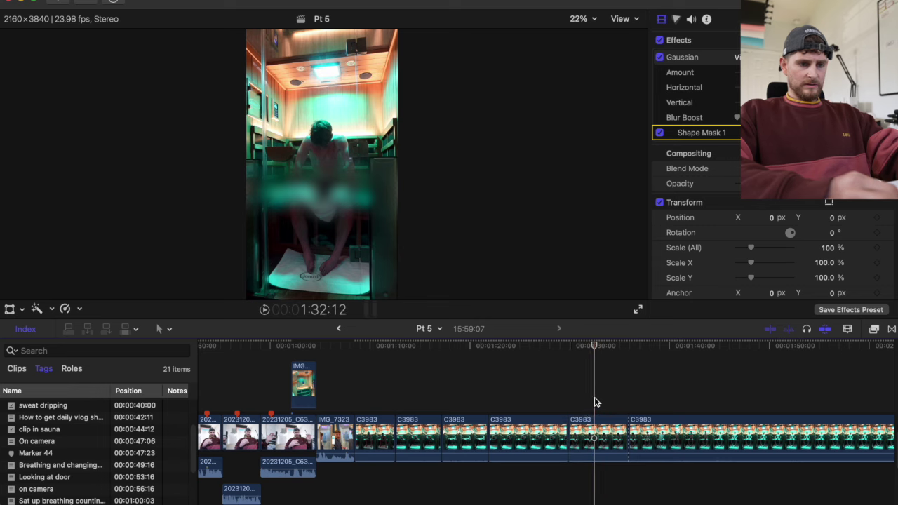
pyautogui.hscroll(-5, 594, 400)
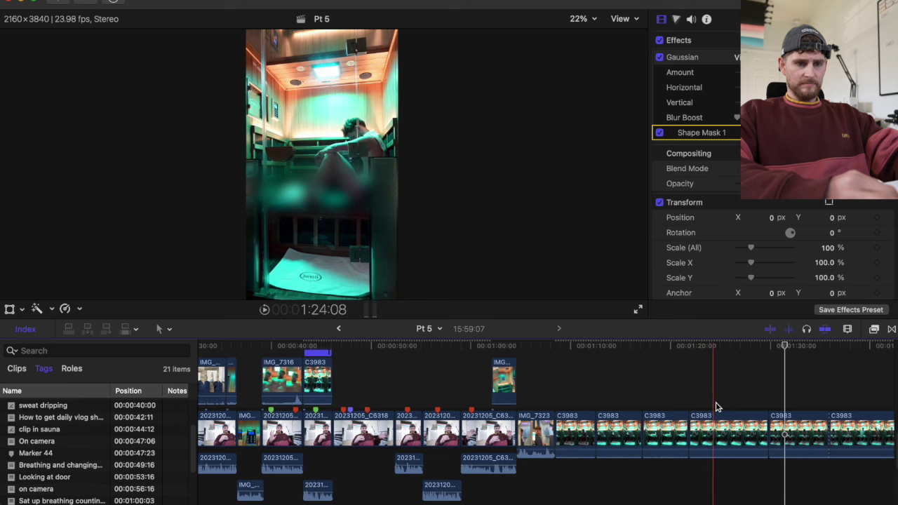
pyautogui.press('Delete')
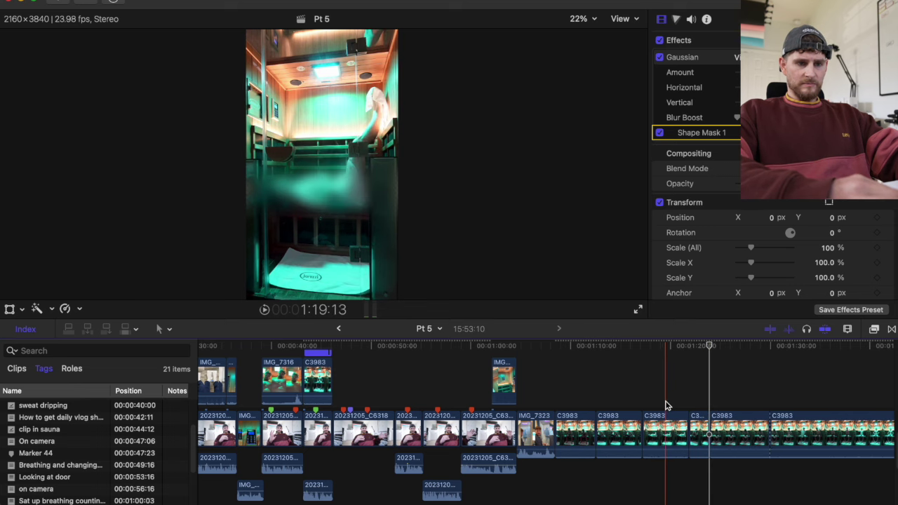
# Step: Shorten the third and second C3983 segments after IMG_7323 to about 2 seconds each by deleting their trailing parts
pyautogui.click(684, 446)
pyautogui.press('Delete')
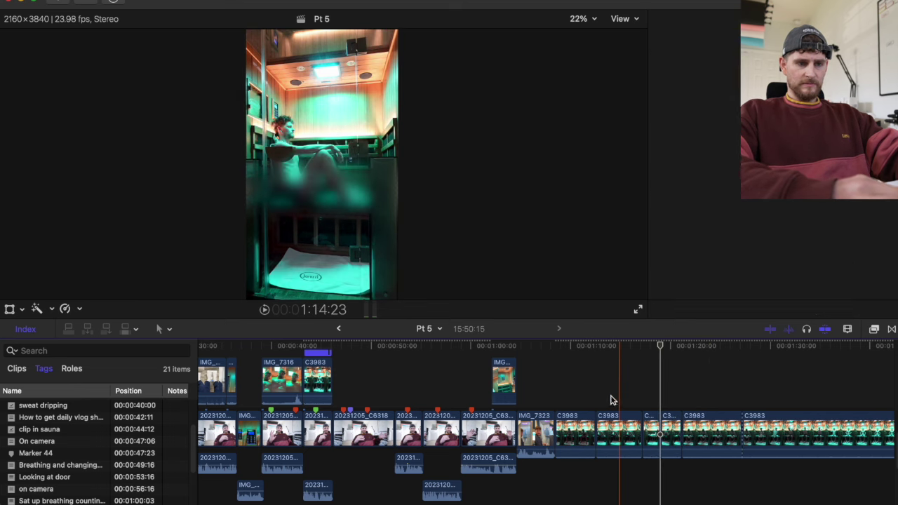
pyautogui.click(621, 429)
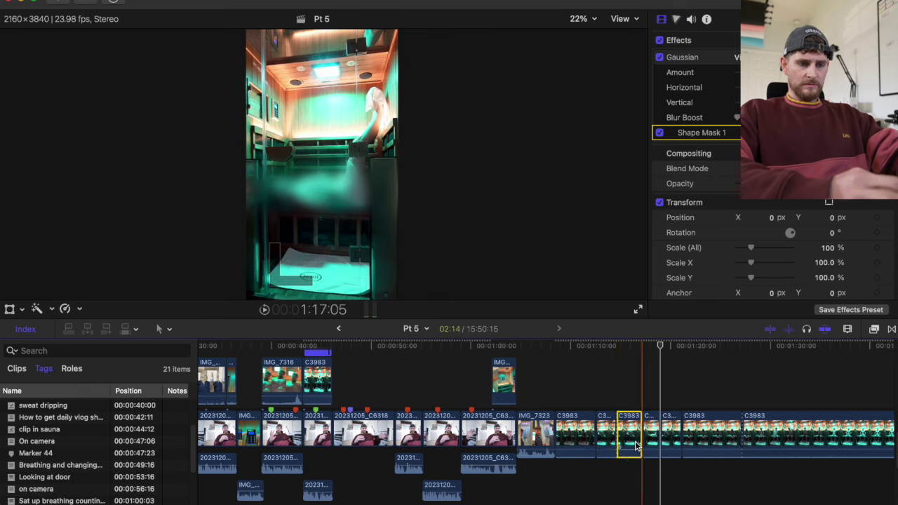
pyautogui.press('Delete')
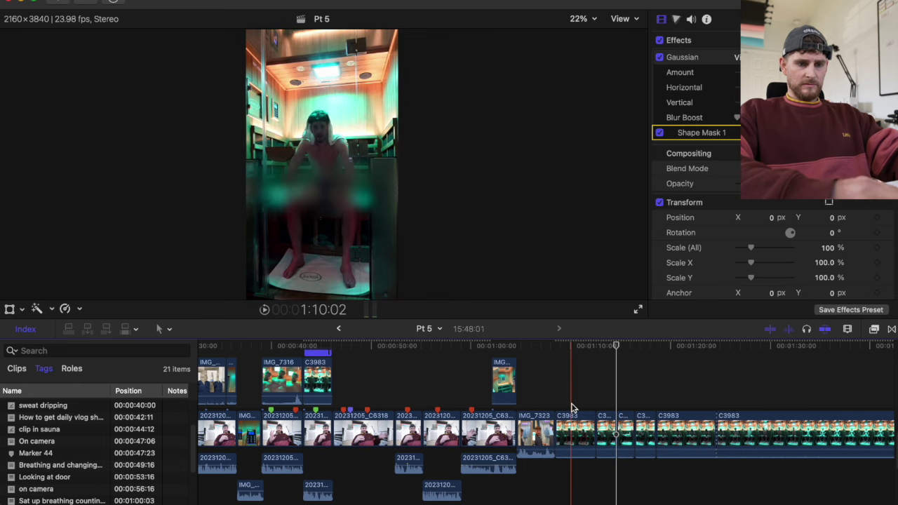
# Step: Try deleting the opening 3 seconds of the first C3983 segment after IMG_7323, and undo the deletion
pyautogui.press('super+=')
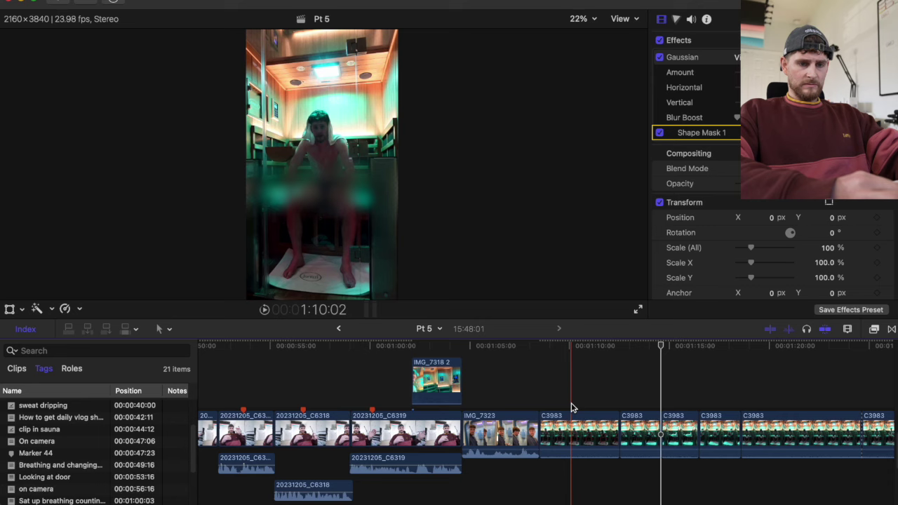
pyautogui.hscroll(5, 571, 406)
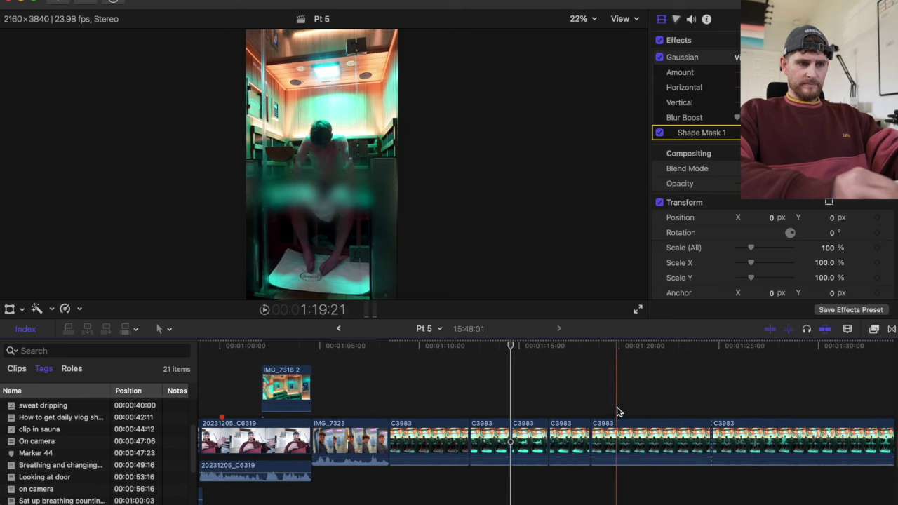
pyautogui.hscroll(-5, 684, 413)
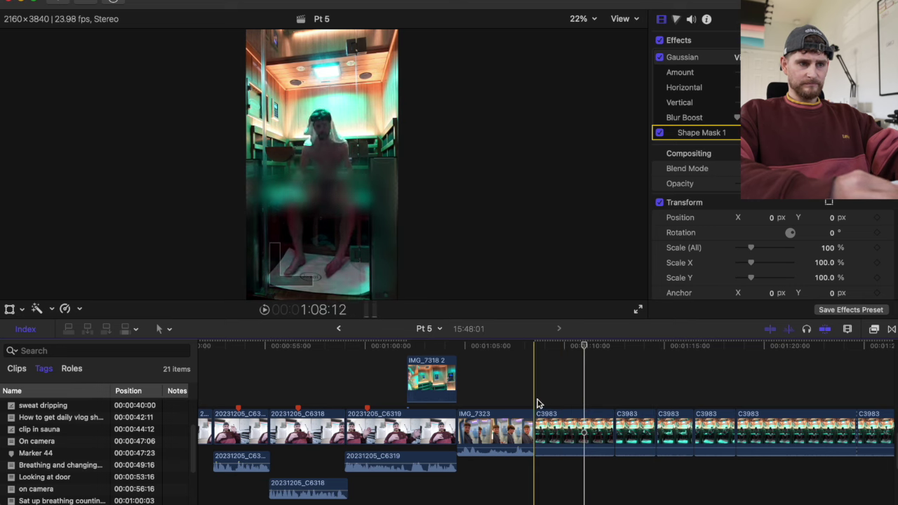
pyautogui.press('space')
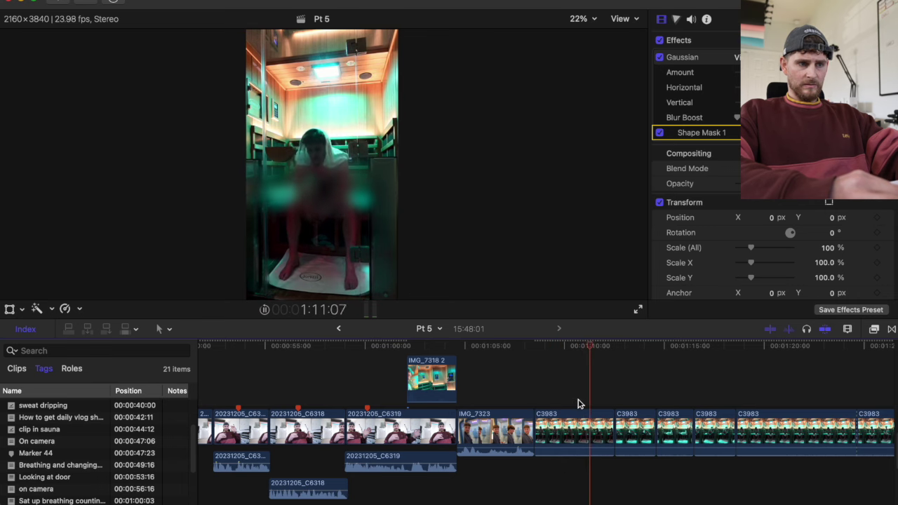
pyautogui.press('super+b')
pyautogui.click(570, 425)
pyautogui.press('BackSpace')
pyautogui.press('space')
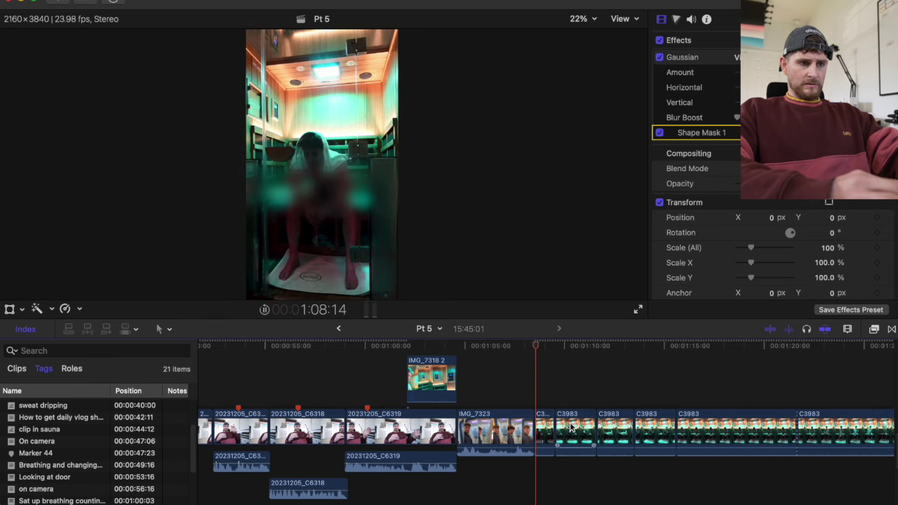
pyautogui.press('space')
pyautogui.press('super+z')
pyautogui.press('super+z')
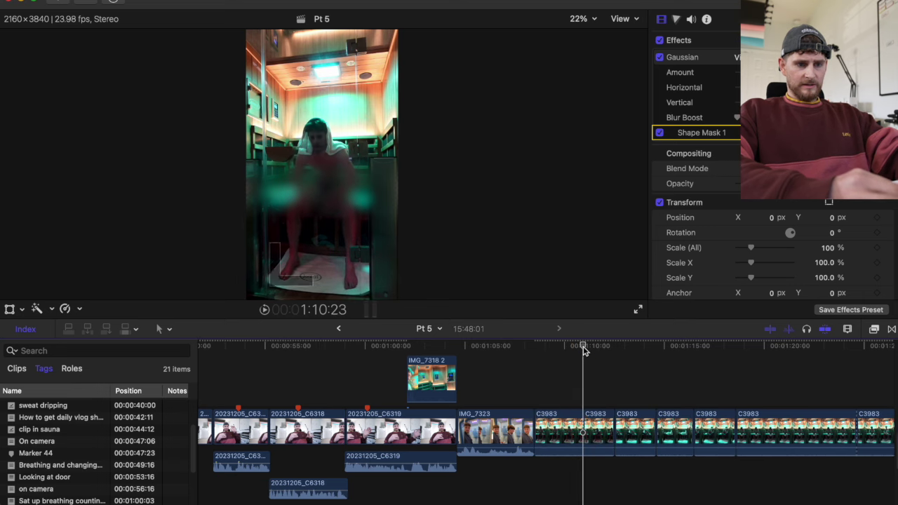
# Step: Trim the first C3983 segment after IMG_7323 to its roughly 1-second portion near 1:11 by deleting its opening and ending parts
pyautogui.press('space')
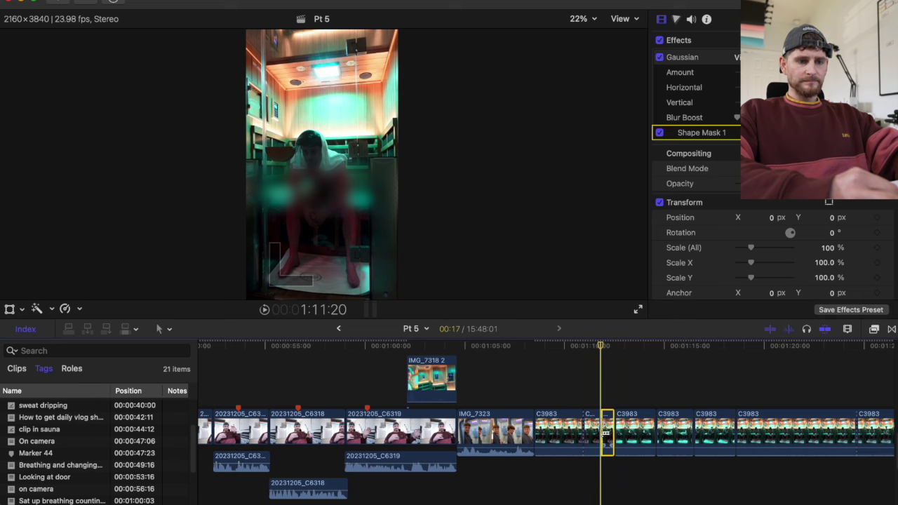
pyautogui.click(554, 425)
pyautogui.press('Delete')
# Step: Move the four short C3983 segments above the 20231205_C6318 talking clip, starting at the 00:00:47:23 marker, and play them
pyautogui.moveTo(541, 410); pyautogui.dragTo(319, 384)
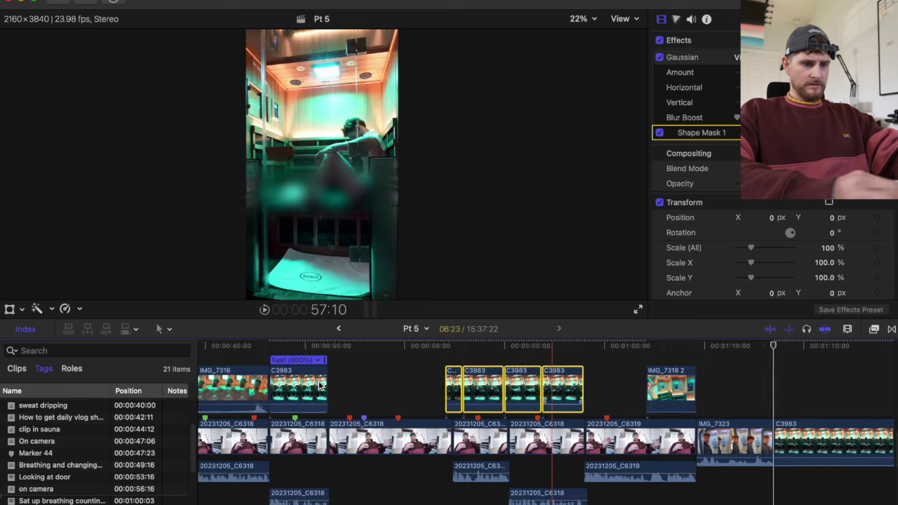
pyautogui.click(371, 384)
pyautogui.press('super+equal')
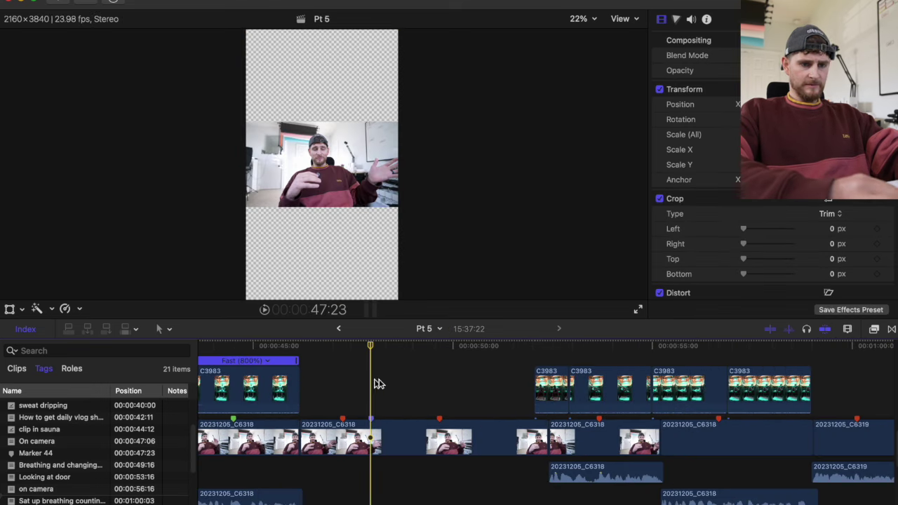
pyautogui.moveTo(824, 393); pyautogui.dragTo(390, 387)
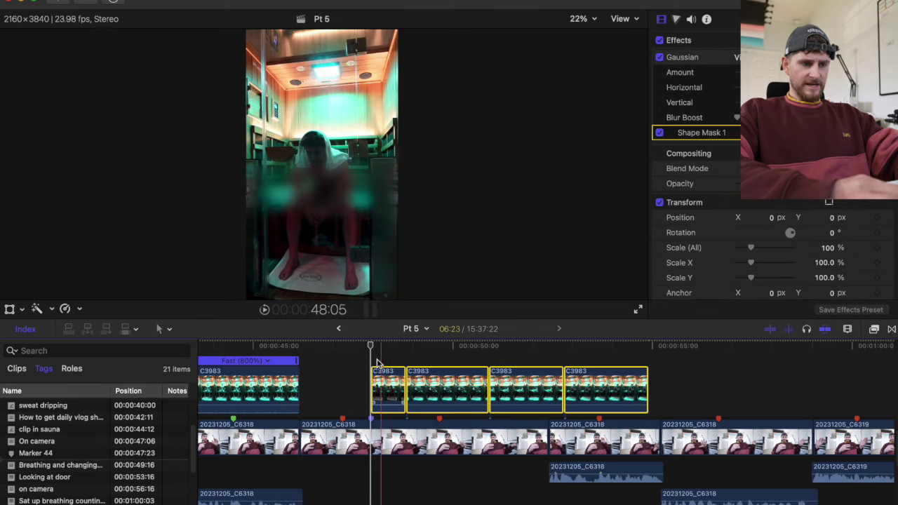
pyautogui.press('space')
pyautogui.scroll(-3, 372, 388)
pyautogui.press('space')
pyautogui.scroll(3, 378, 400)
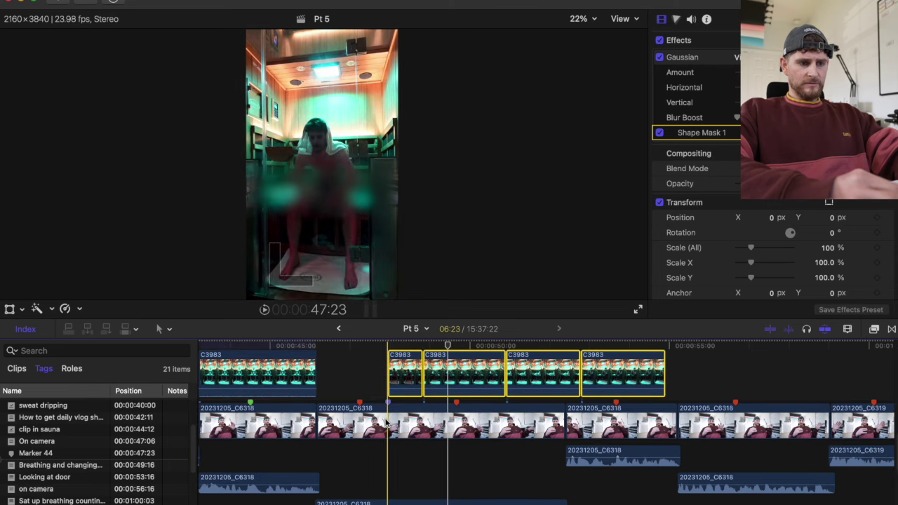
# Step: Measure the span of the 20231205_C6318 clip from the 00:00:47:23 marker to the clip's end
pyautogui.press('r')
pyautogui.moveTo(387, 424); pyautogui.dragTo(561, 415)
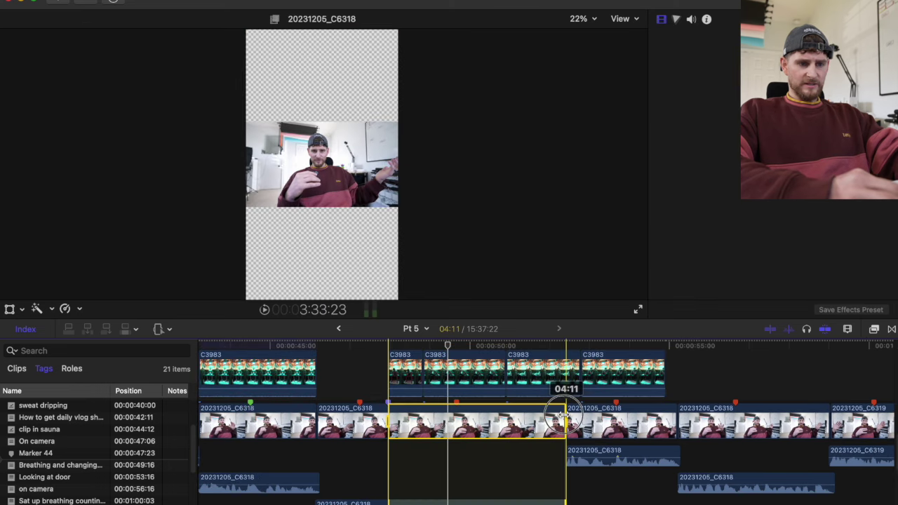
pyautogui.click(564, 415)
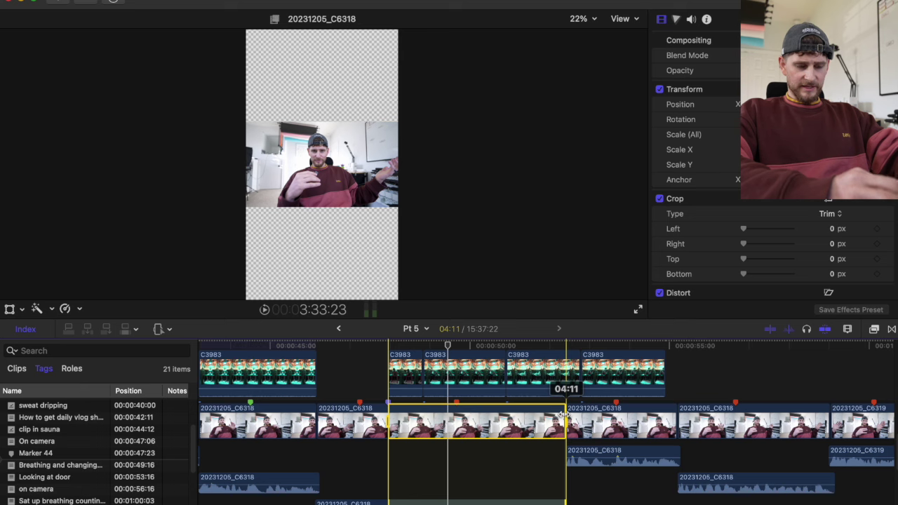
# Step: Calculate the number of frames per B-roll segment in Spotlight, using 24*4, 96+11 and 107/4
pyautogui.press('super+space')
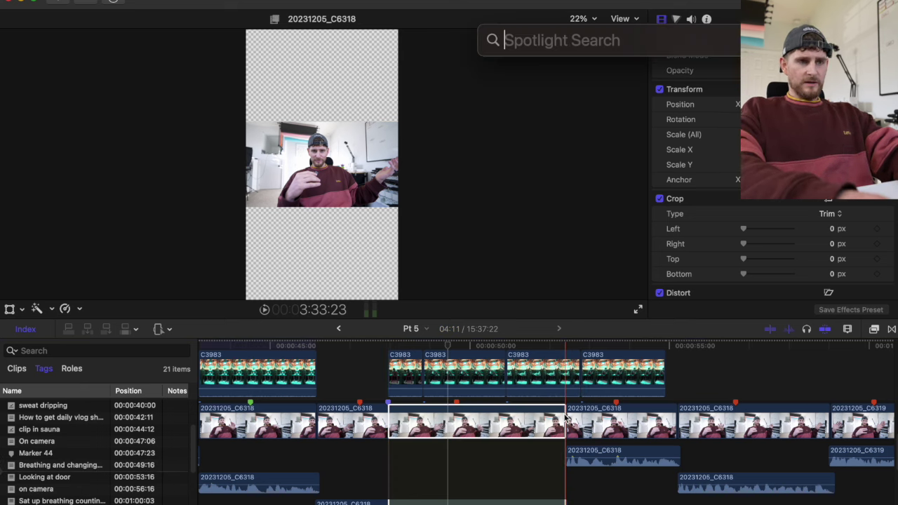
pyautogui.write('24*')
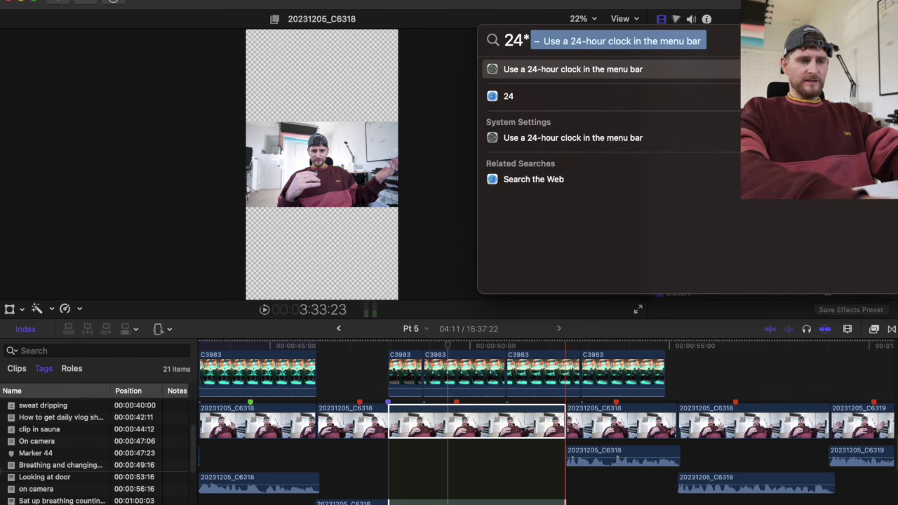
pyautogui.write('4')
pyautogui.press('BackSpace')
pyautogui.press('BackSpace')
pyautogui.press('BackSpace')
pyautogui.press('BackSpace')
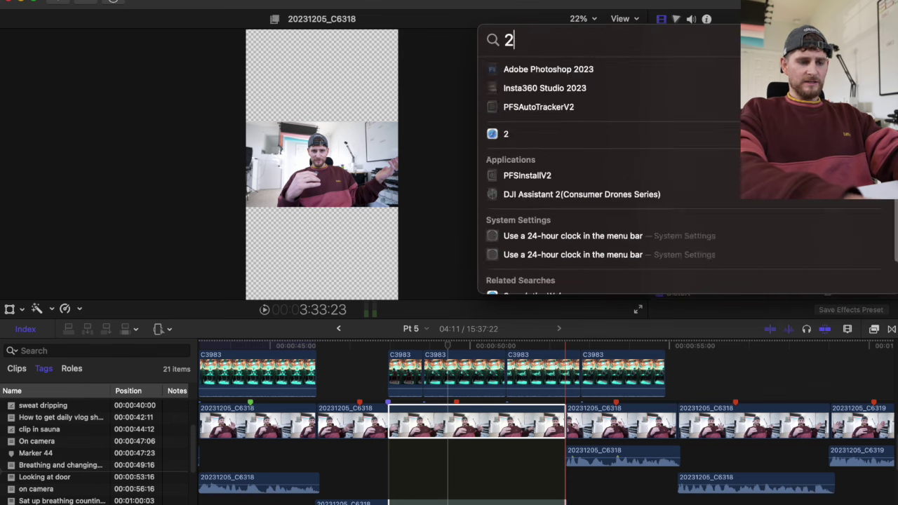
pyautogui.press('BackSpace')
pyautogui.write('96+11')
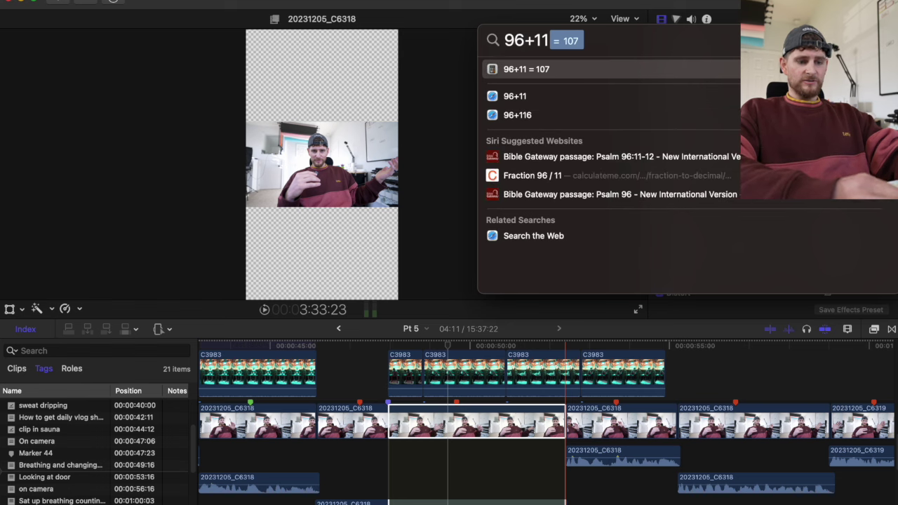
pyautogui.press('super+a')
pyautogui.write('10')
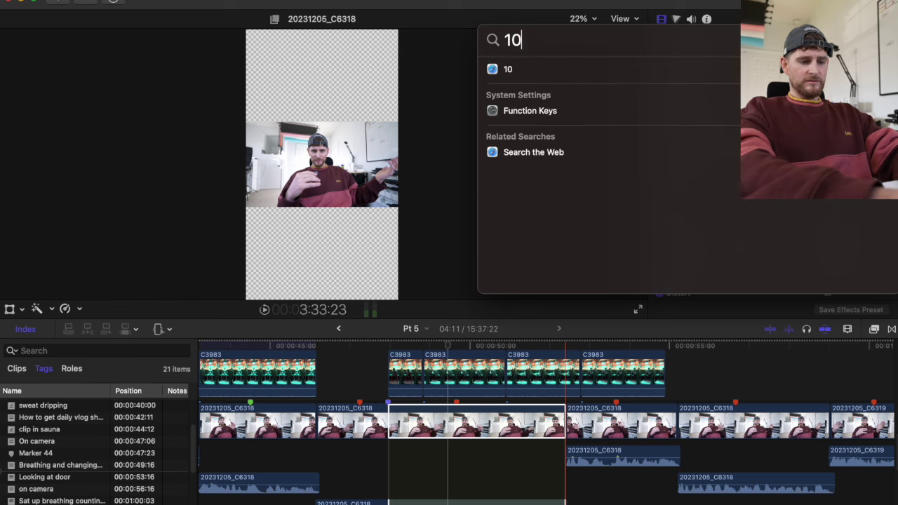
pyautogui.write('7/4')
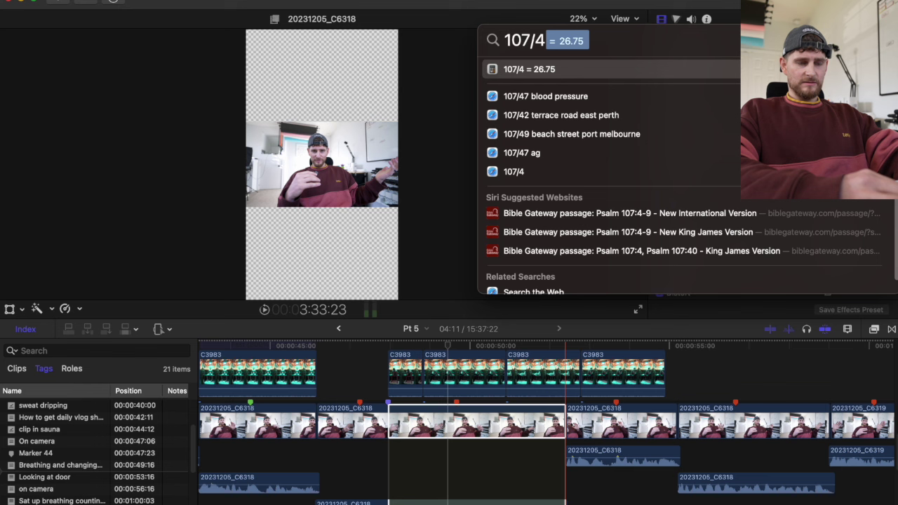
pyautogui.press('Escape')
# Step: Set the duration of all four C3983 segments above the talking clip to 1 second 2 frames each
pyautogui.scroll(3, 386, 381)
pyautogui.write('a')
pyautogui.click(412, 389)
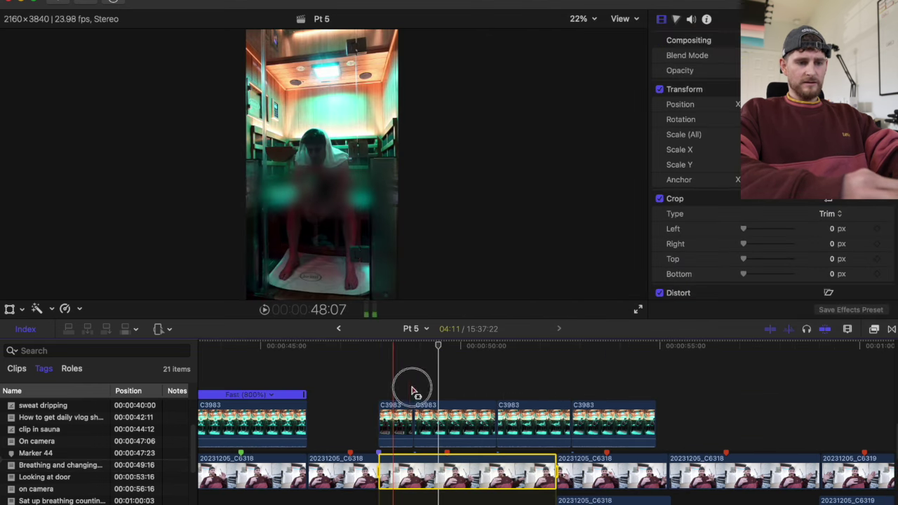
pyautogui.moveTo(407, 394); pyautogui.dragTo(589, 420)
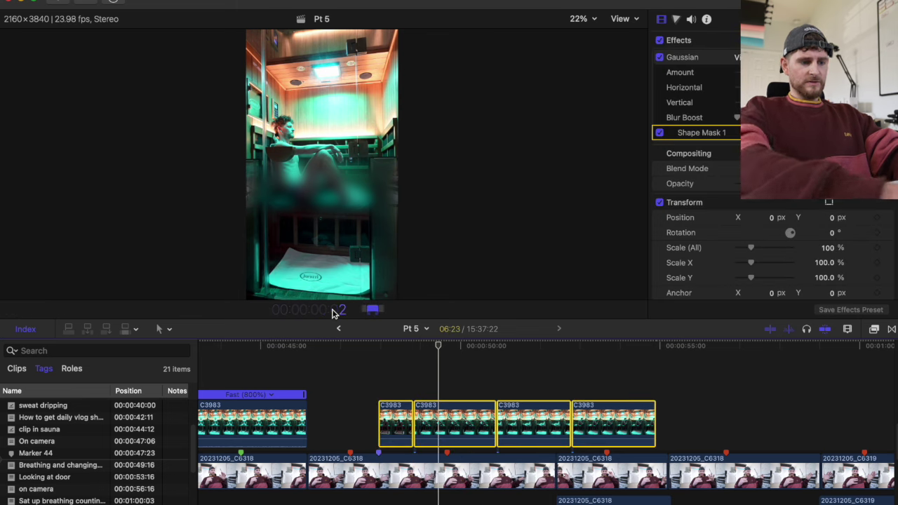
pyautogui.press('Return')
# Step: Close the gaps between the four shortened C3983 segments so they run end to end from the 00:00:47:23 marker
pyautogui.click(452, 376)
pyautogui.moveTo(442, 413); pyautogui.dragTo(457, 415)
pyautogui.moveTo(514, 424); pyautogui.dragTo(484, 424)
pyautogui.moveTo(587, 426); pyautogui.dragTo(538, 433)
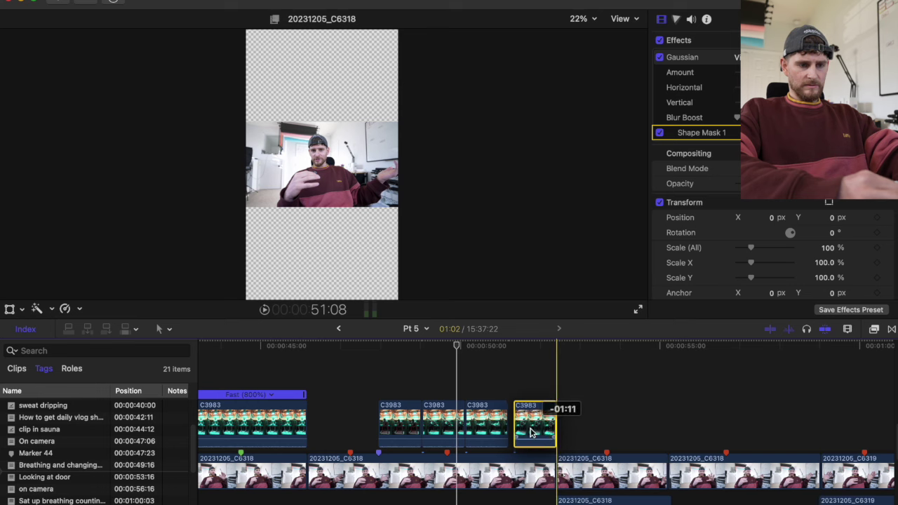
pyautogui.moveTo(530, 429); pyautogui.dragTo(528, 428)
pyautogui.press('super+=')
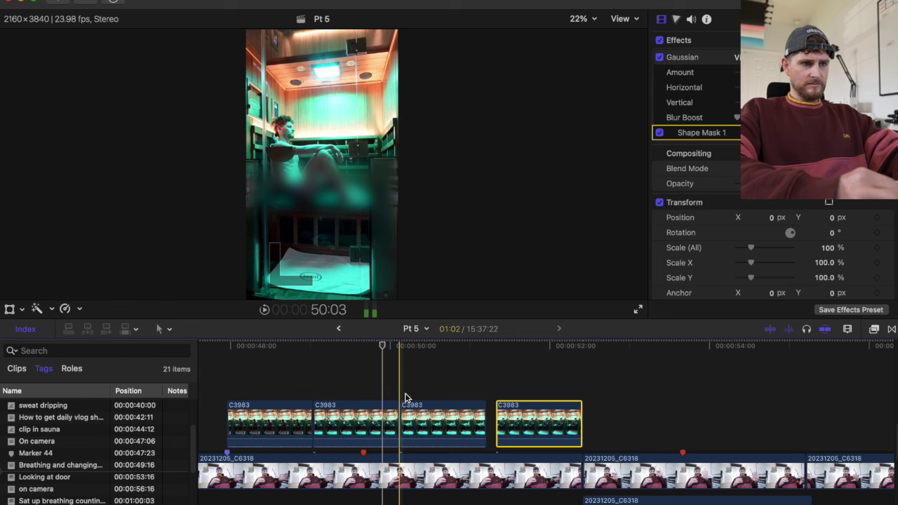
pyautogui.moveTo(457, 382); pyautogui.dragTo(515, 425)
pyautogui.click(495, 378)
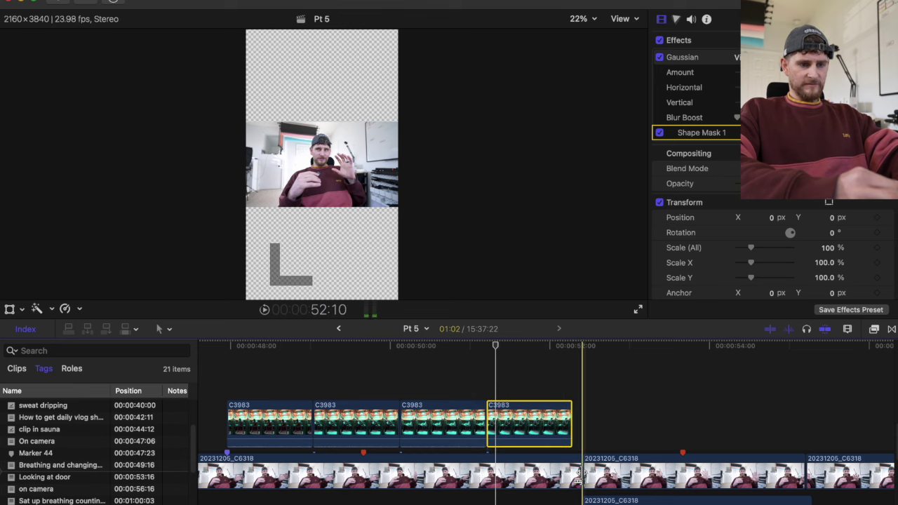
# Step: Extend the third and fourth C3983 segments by a few frames to fill the gap up to the end of the 20231205_C6318 clip beneath
pyautogui.moveTo(584, 477); pyautogui.dragTo(575, 473)
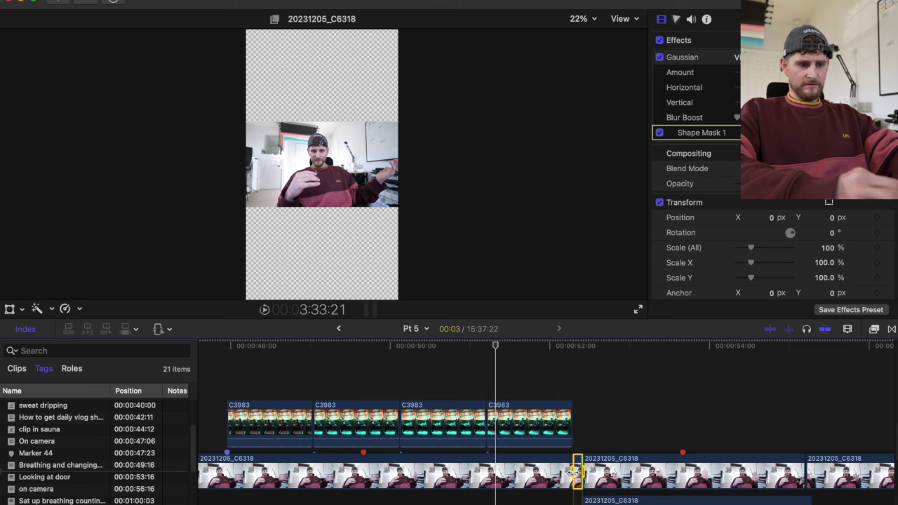
pyautogui.click(459, 426)
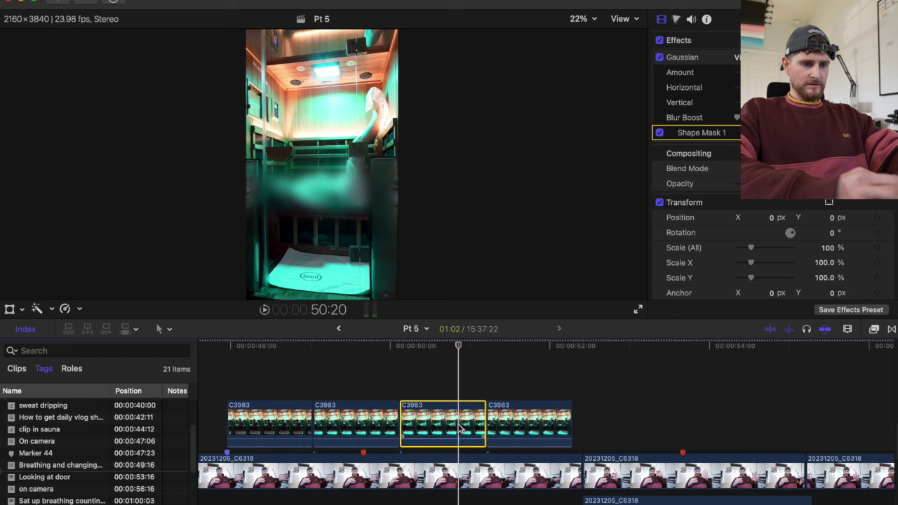
pyautogui.click(516, 428)
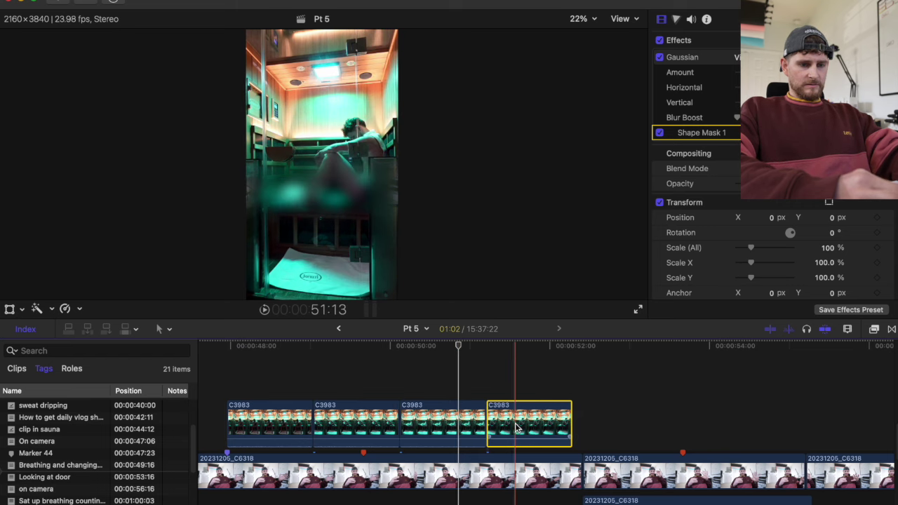
pyautogui.press('super+equal')
pyautogui.moveTo(515, 425); pyautogui.dragTo(530, 427)
pyautogui.moveTo(641, 428); pyautogui.dragTo(647, 429)
pyautogui.moveTo(471, 425); pyautogui.dragTo(465, 421)
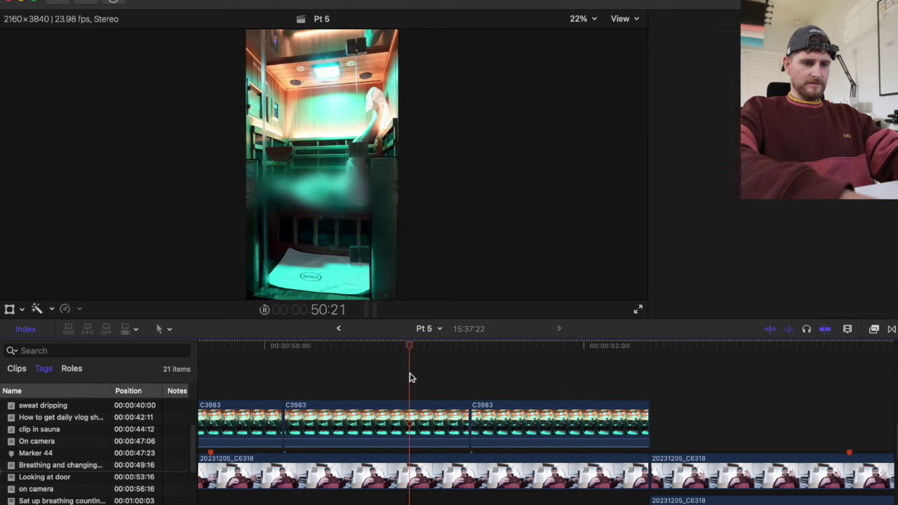
# Step: Mark the "Breathing and changing positions" to-do at 00:00:49:16 as completed and delete Marker 44 at 00:00:47:23
pyautogui.press('super+minus')
pyautogui.press('super+minus')
pyautogui.doubleClick(403, 452)
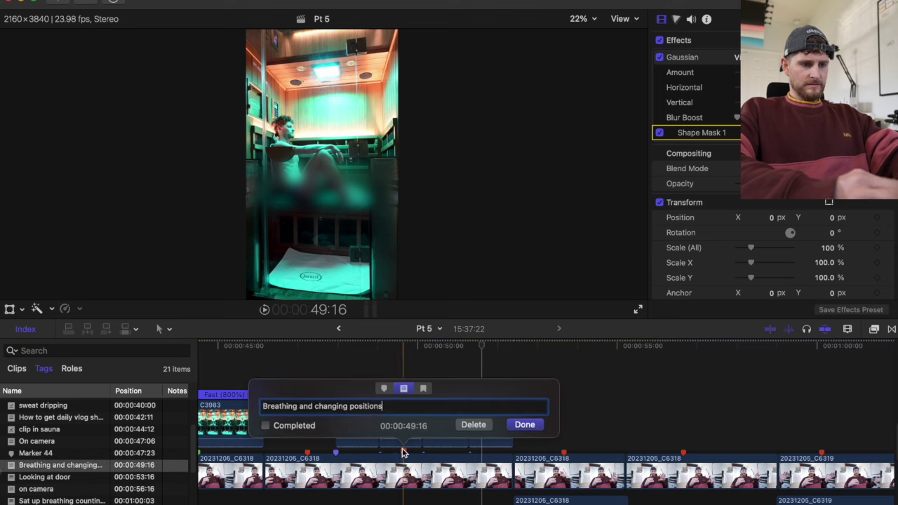
pyautogui.click(524, 424)
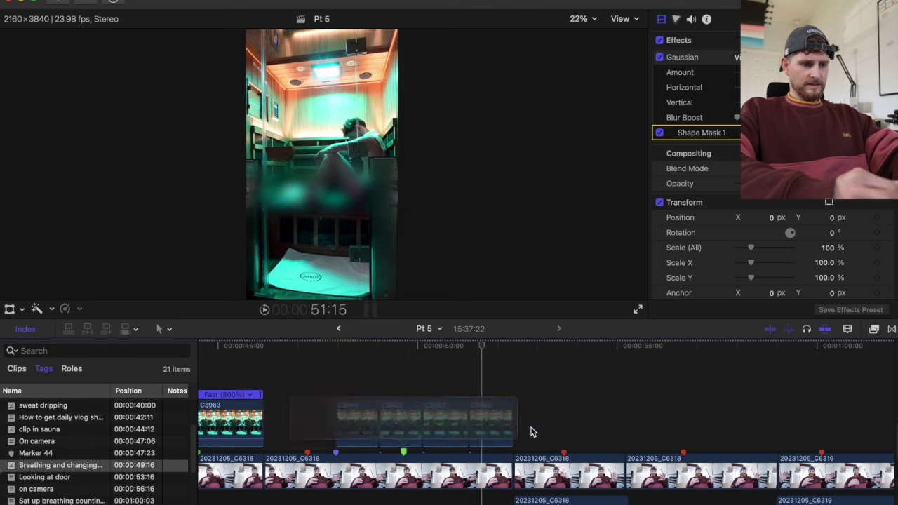
pyautogui.doubleClick(337, 451)
pyautogui.click(404, 425)
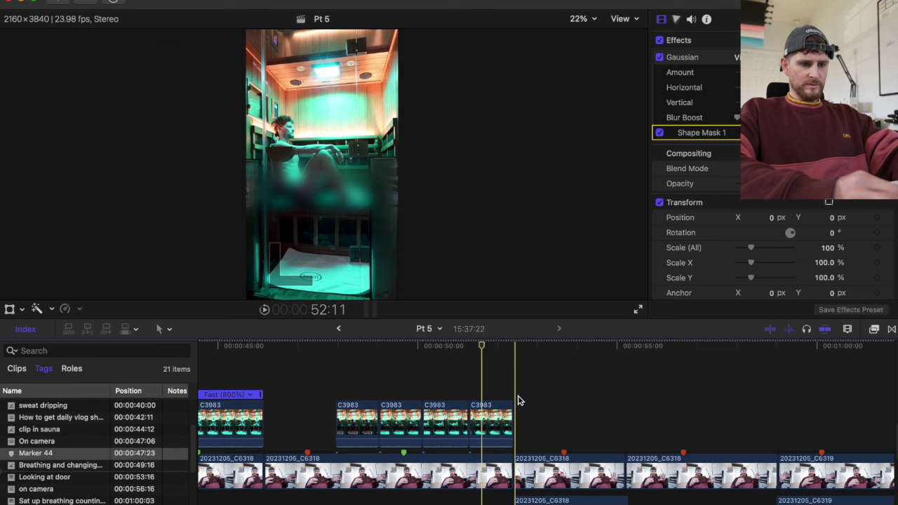
# Step: Read the to-do notes at 00:00:53:16 and 00:00:56:16 above the 20231205_C6318 clips
pyautogui.doubleClick(564, 452)
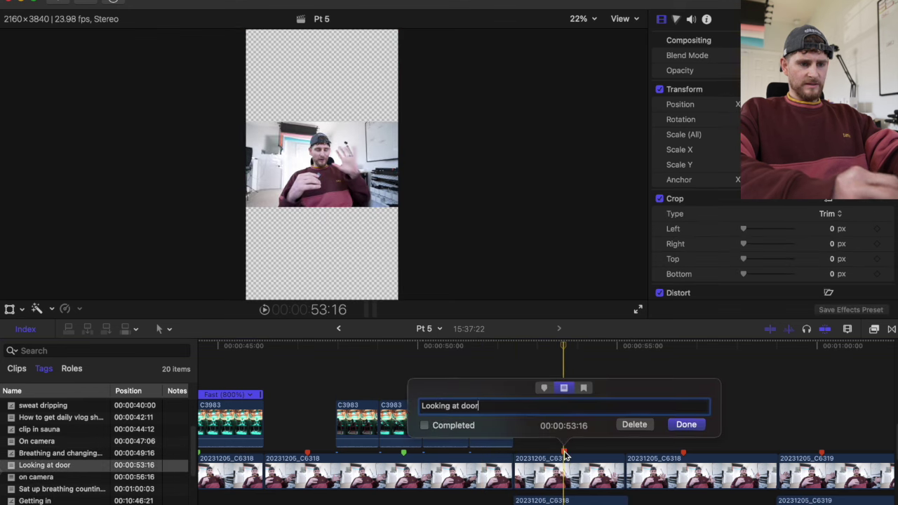
pyautogui.click(684, 425)
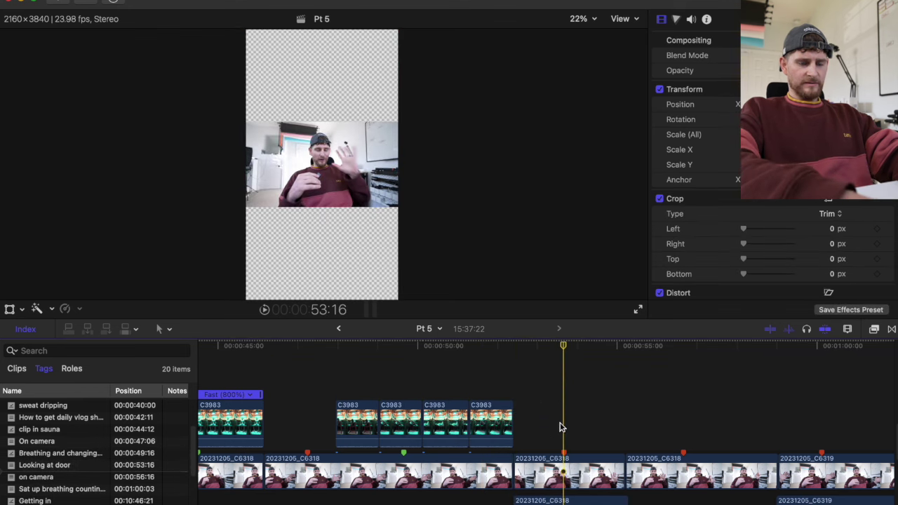
pyautogui.hscroll(10, 561, 425)
pyautogui.hscroll(-10, 561, 425)
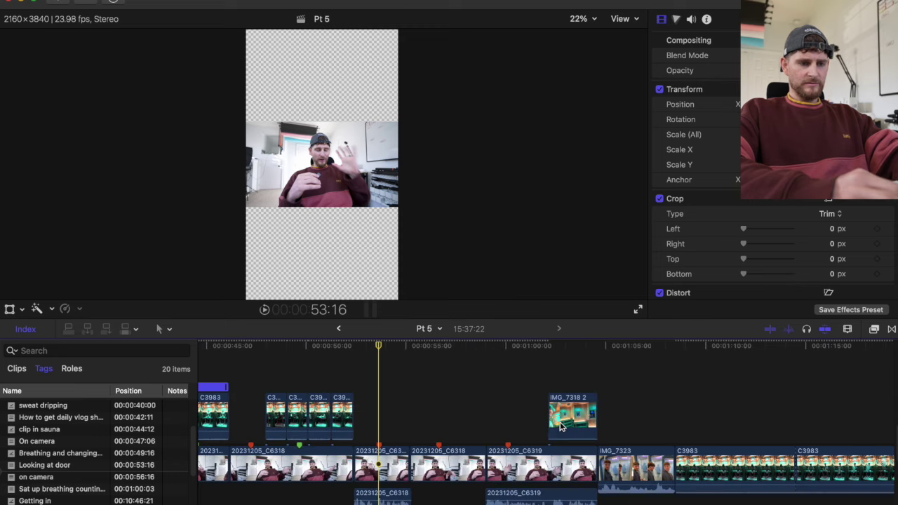
pyautogui.click(448, 438)
pyautogui.doubleClick(449, 440)
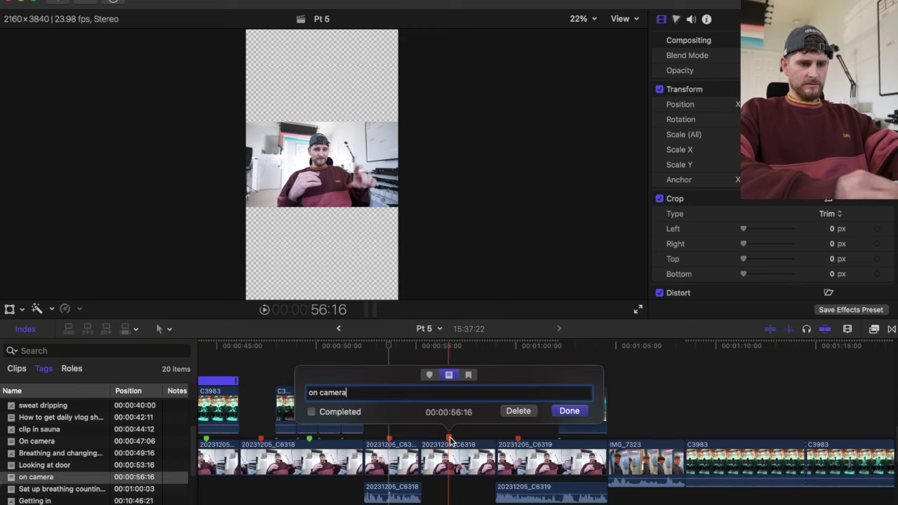
pyautogui.click(566, 411)
# Step: Skim the long C3983 clip from its start to about 00:08:06:00 for footage of looking at the door
pyautogui.click(671, 414)
pyautogui.press('super+minus')
pyautogui.press('super+minus')
pyautogui.press('space')
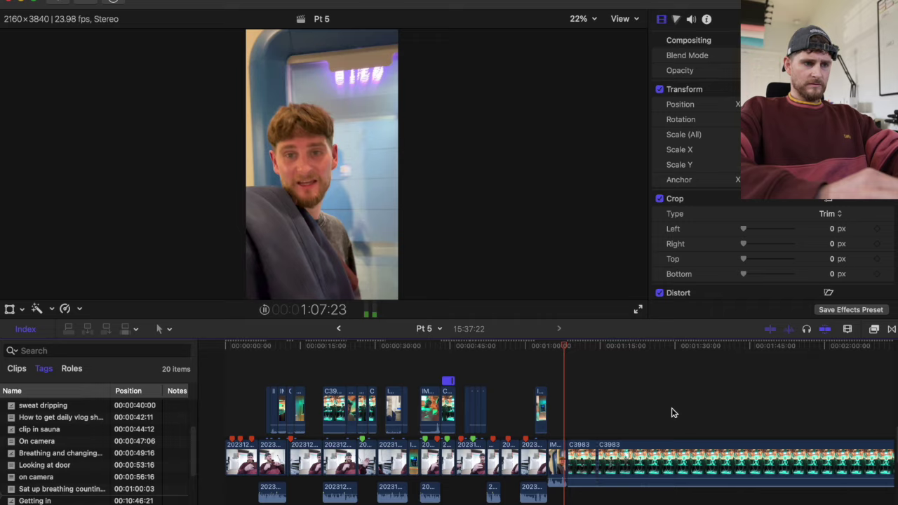
pyautogui.hscroll(3, 671, 412)
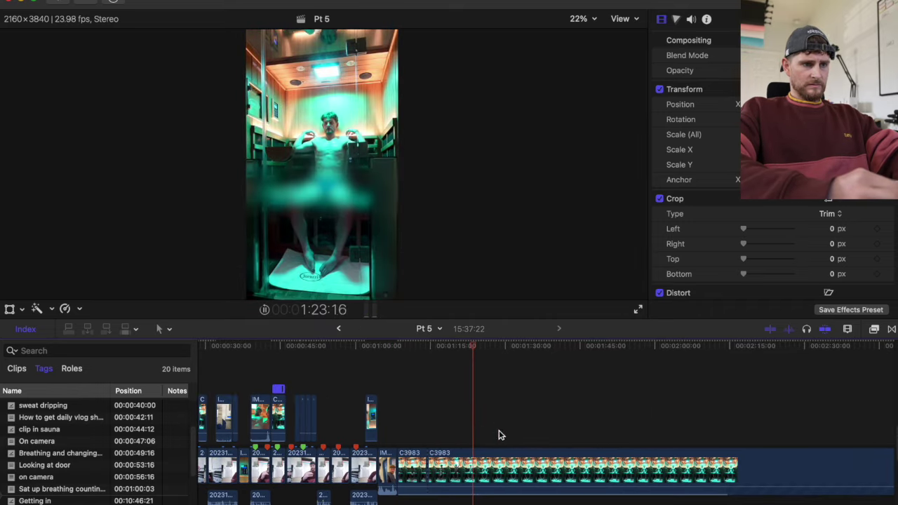
pyautogui.hscroll(2, 576, 433)
pyautogui.press('space')
pyautogui.press('super+minus')
pyautogui.press('super+minus')
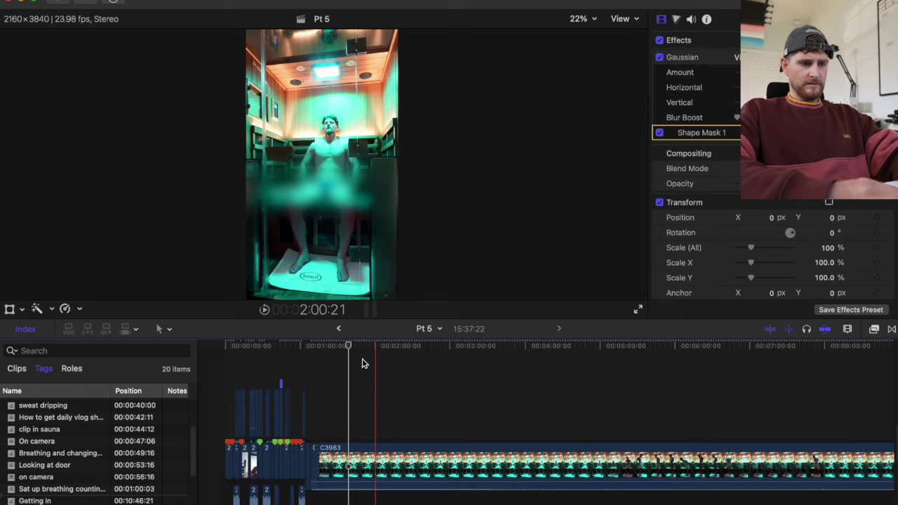
pyautogui.moveTo(349, 346); pyautogui.dragTo(797, 395)
pyautogui.hscroll(10, 797, 396)
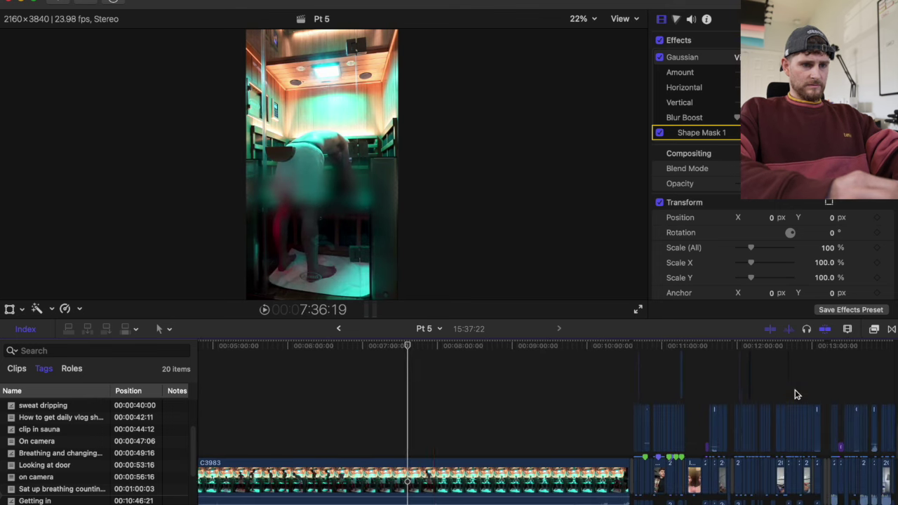
pyautogui.moveTo(407, 344); pyautogui.dragTo(442, 350)
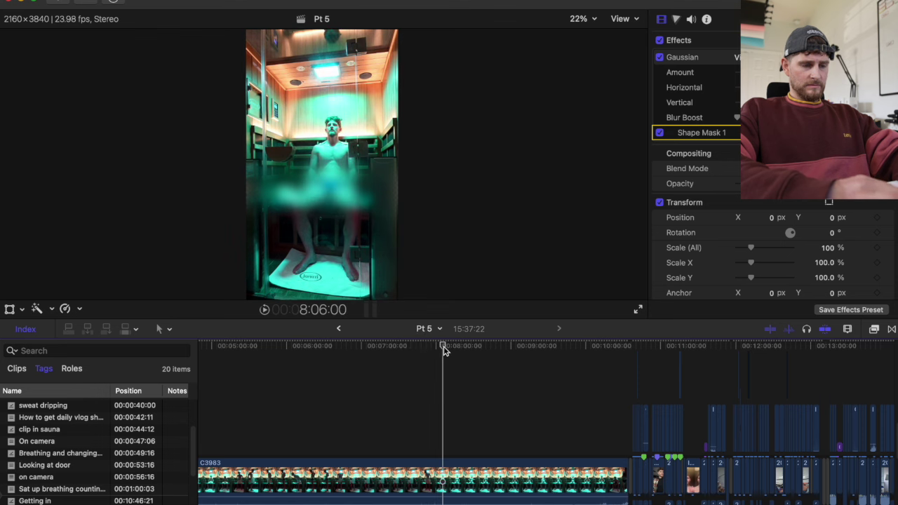
# Step: Examine the last part of the long C3983 clip, up to about 00:10:27:13, for a looking-at-door moment
pyautogui.hscroll(-10, 445, 351)
pyautogui.hscroll(8, 445, 350)
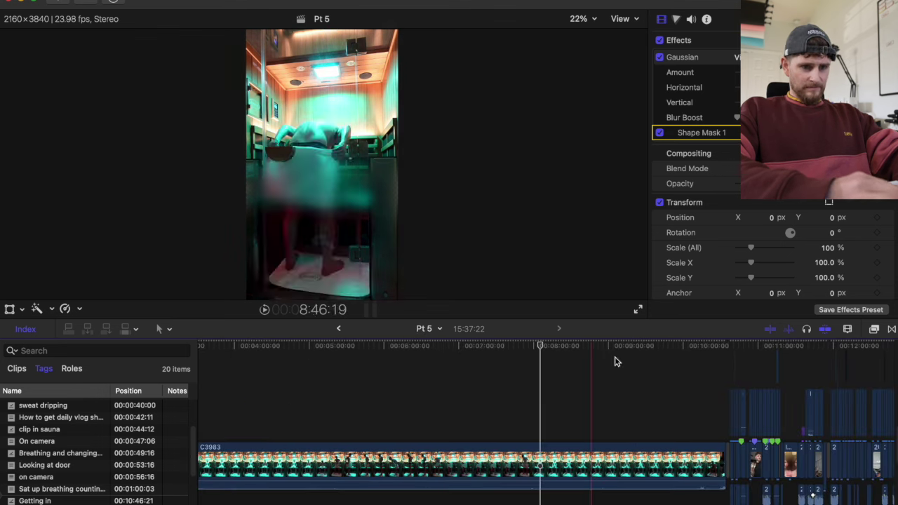
pyautogui.moveTo(551, 349); pyautogui.dragTo(716, 357)
pyautogui.press('super+equal')
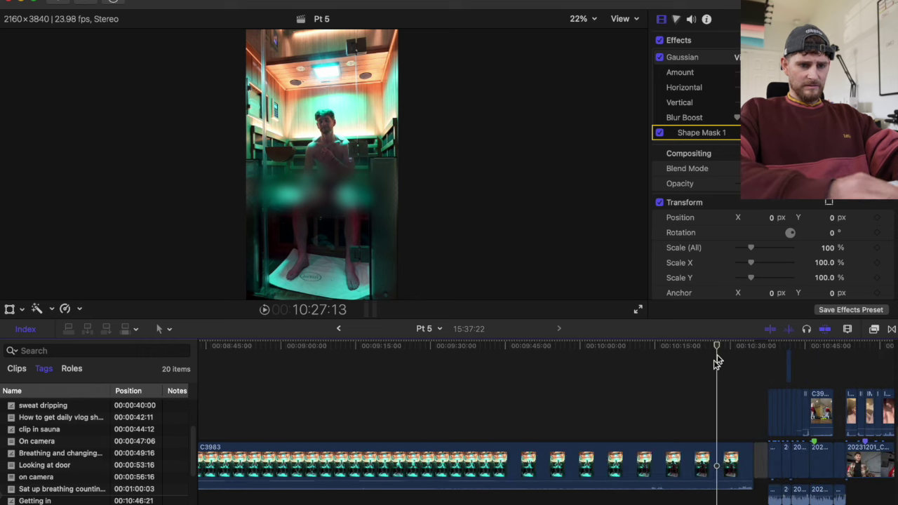
pyautogui.click(655, 436)
pyautogui.press('space')
pyautogui.click(645, 437)
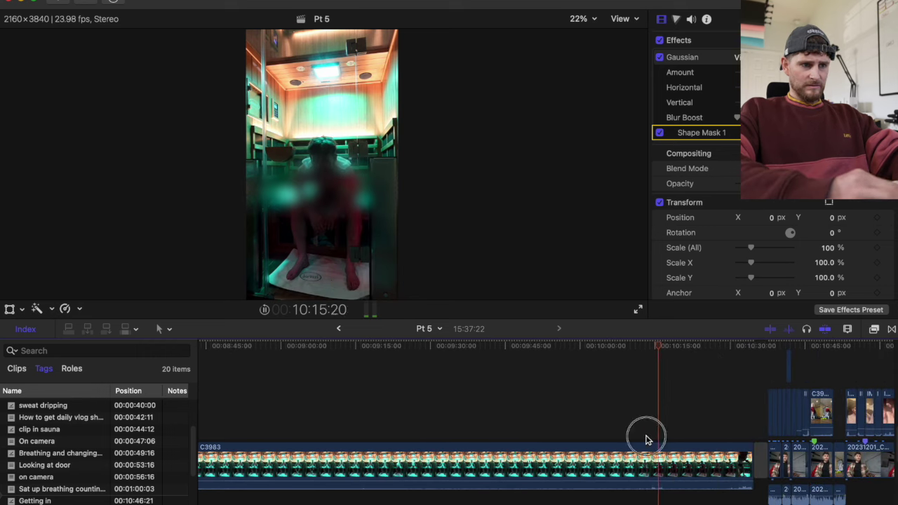
pyautogui.moveTo(645, 350); pyautogui.dragTo(516, 379)
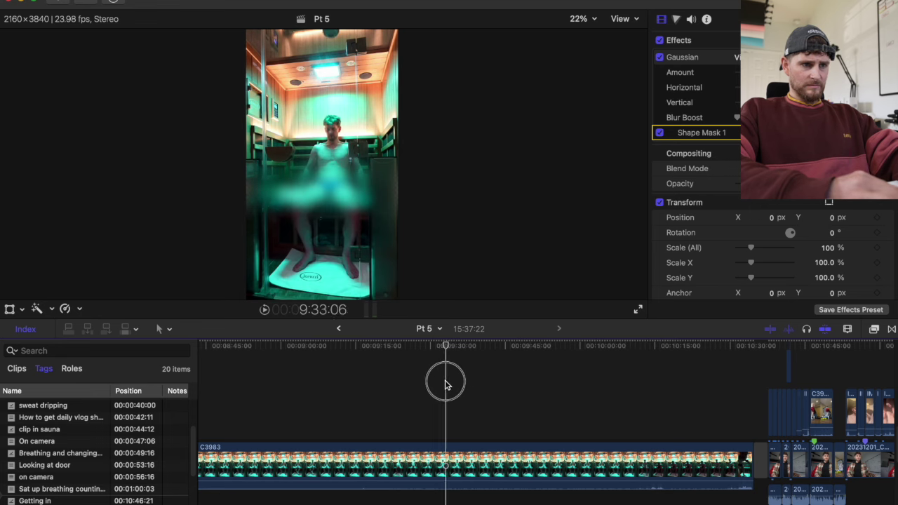
pyautogui.moveTo(434, 385); pyautogui.dragTo(363, 384)
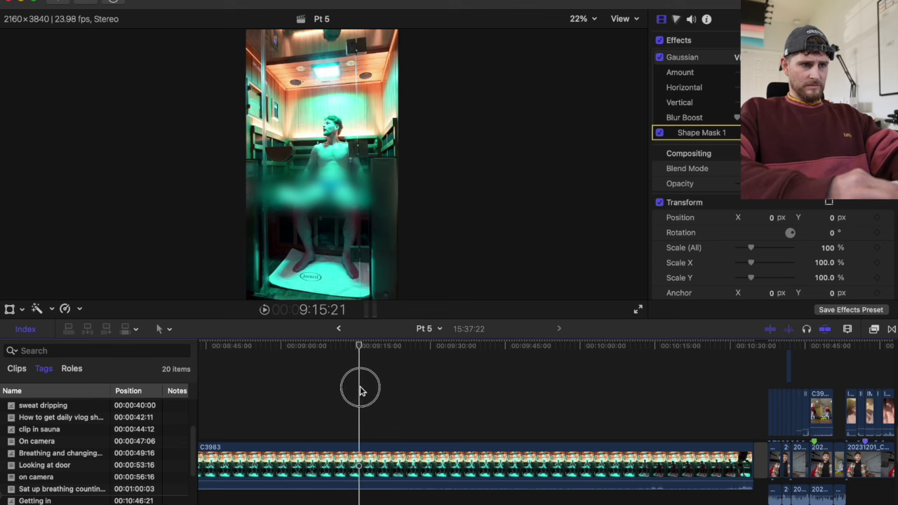
pyautogui.moveTo(371, 390); pyautogui.dragTo(434, 399)
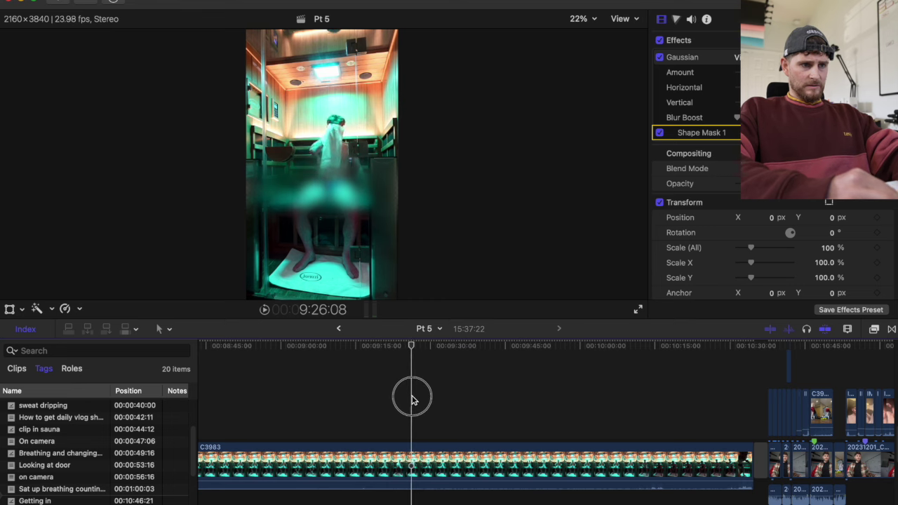
# Step: Cut a section of 7 seconds 4 frames, starting at about 00:09:25:11, out of the long C3983 clip
pyautogui.press('super+b')
pyautogui.moveTo(409, 400); pyautogui.dragTo(442, 395)
pyautogui.press('super+b')
pyautogui.click(425, 426)
pyautogui.click(425, 456)
pyautogui.press('BackSpace')
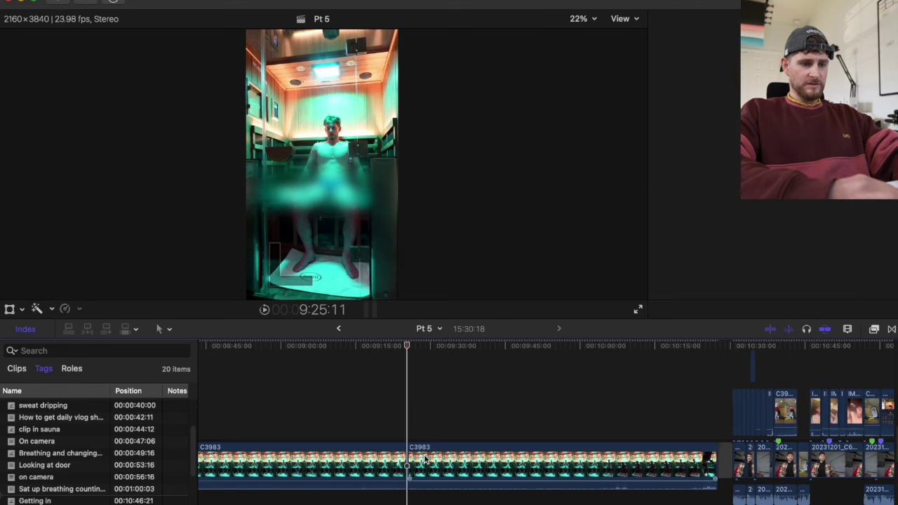
pyautogui.click(425, 459)
pyautogui.hscroll(-20, 423, 458)
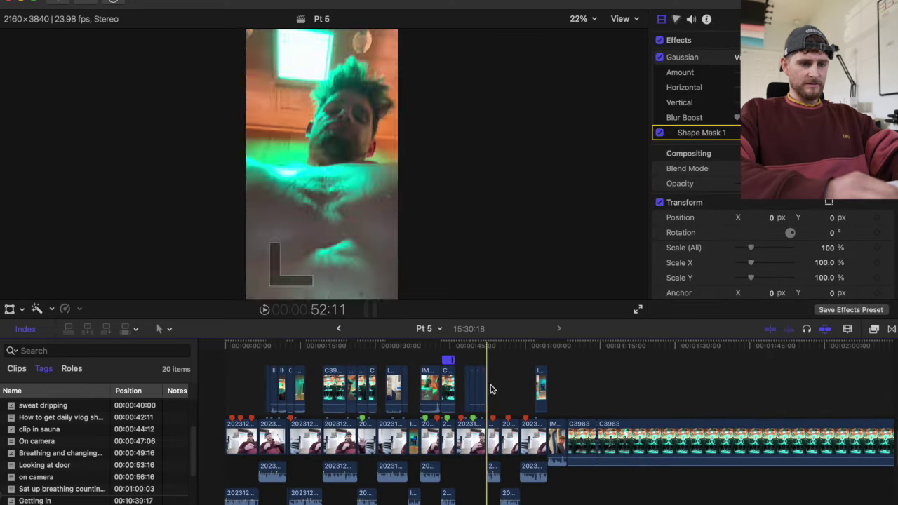
# Step: Paste the C3983 section above the talking clip under the "Looking at door" to-do, directly after the fourth C3983 segment, and preview it
pyautogui.click(490, 394)
pyautogui.press('super+equal')
pyautogui.press('super+equal')
pyautogui.press('super+equal')
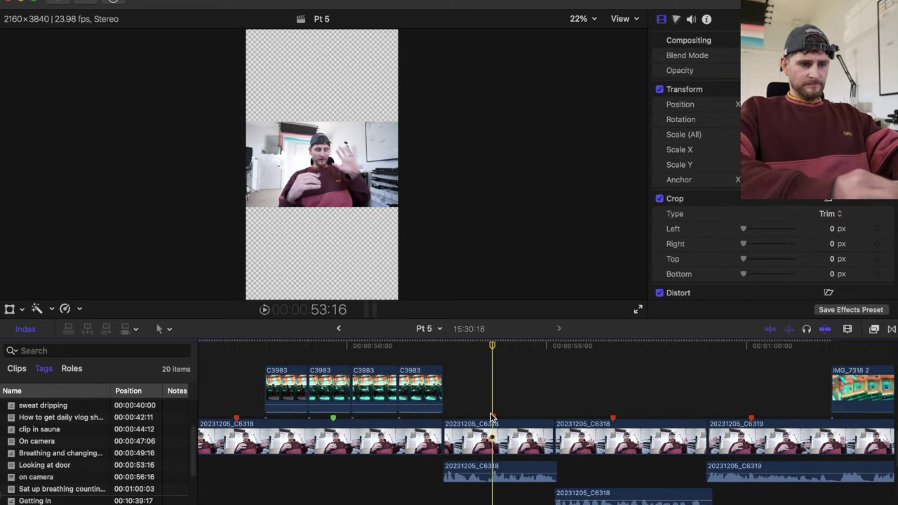
pyautogui.doubleClick(491, 416)
pyautogui.click(611, 390)
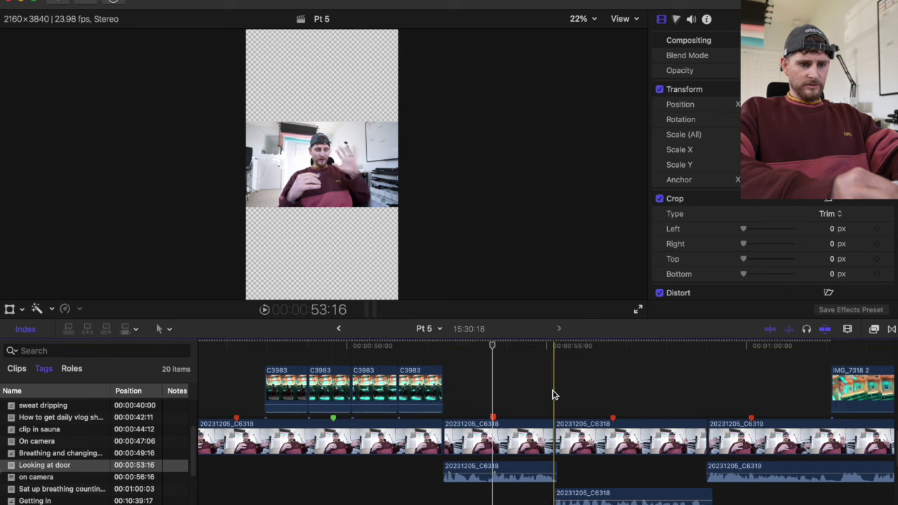
pyautogui.press('super+v')
pyautogui.moveTo(587, 436); pyautogui.dragTo(474, 390)
pyautogui.click(437, 348)
pyautogui.press('space')
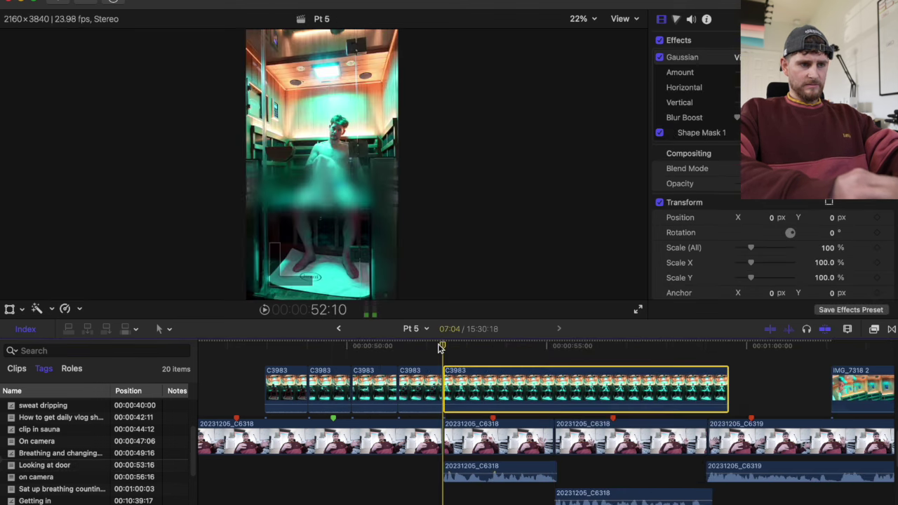
# Step: Trim the start of the pasted C3983 segment to a 6-second duration and play it from its beginning
pyautogui.moveTo(443, 384)
pyautogui.mouseDown()
pyautogui.moveTo(489, 385)
pyautogui.moveTo(463, 391)
pyautogui.moveTo(455, 378)
pyautogui.mouseUp()
pyautogui.click(443, 351)
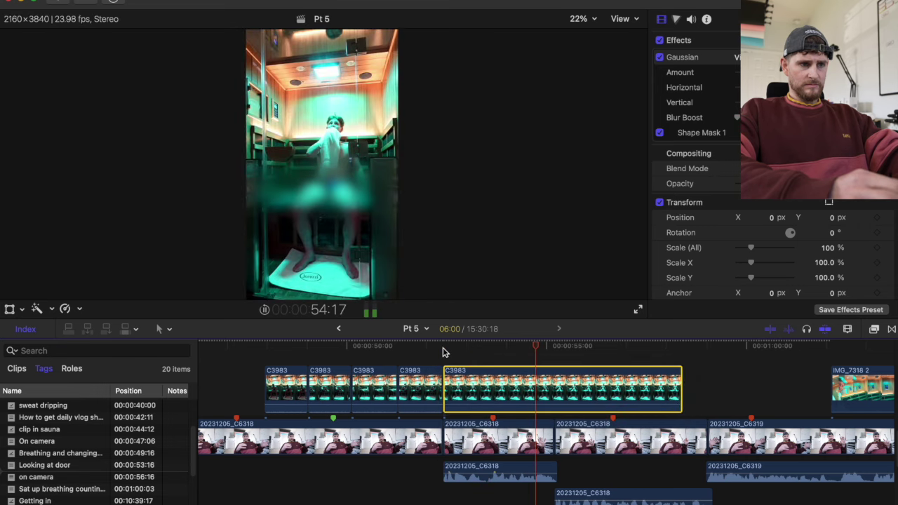
pyautogui.press('space')
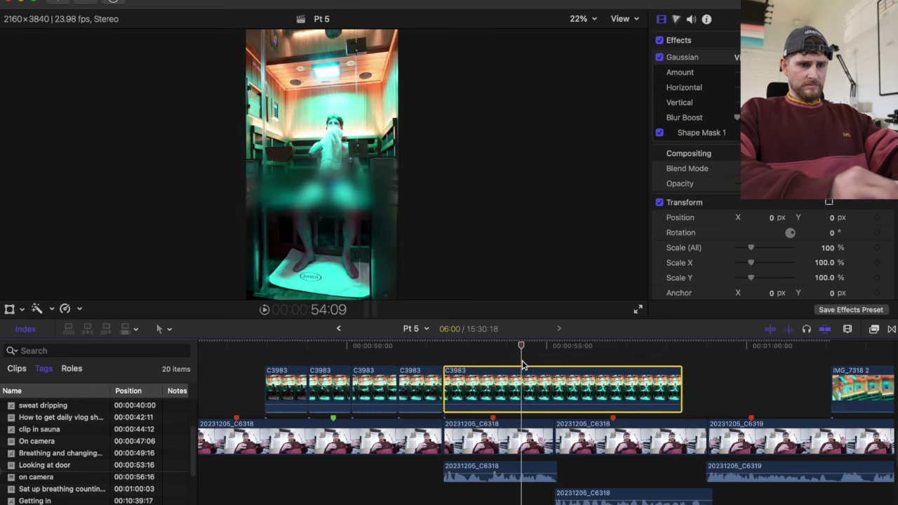
# Step: Split the pasted C3983 segment at 00:00:54:09, delete the first part and move the rest back against the fourth segment
pyautogui.press('super+b')
pyautogui.click(491, 380)
pyautogui.press('BackSpace')
pyautogui.moveTo(541, 391); pyautogui.dragTo(456, 385)
pyautogui.click(442, 364)
pyautogui.press('space')
pyautogui.press('super+4')
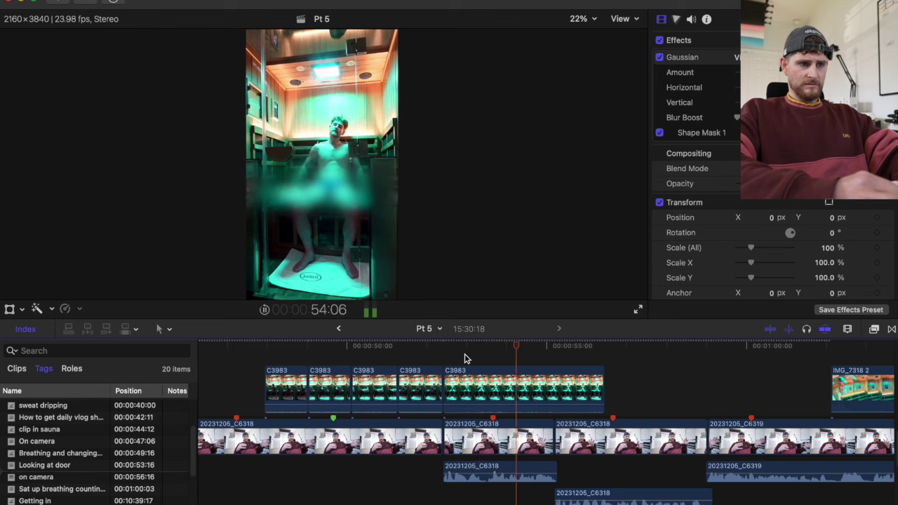
# Step: Trim the C3983 segment's end to the end of the talking clip beneath and mark the "Looking at door" to-do as completed
pyautogui.moveTo(602, 390); pyautogui.dragTo(550, 395)
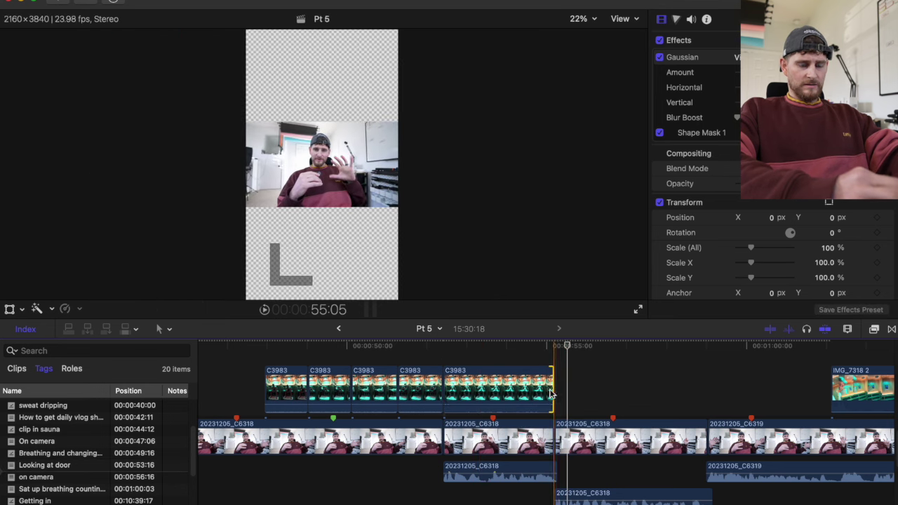
pyautogui.doubleClick(493, 417)
pyautogui.click(613, 389)
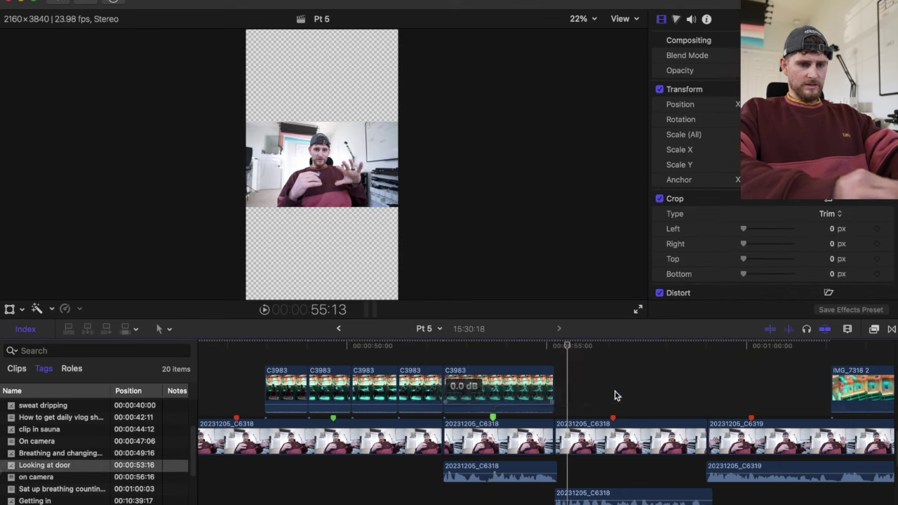
# Step: Review the remaining to-do notes at 00:00:56:16, 00:01:00:03 and 00:00:47:06
pyautogui.click(612, 418)
pyautogui.press('m')
pyautogui.click(733, 390)
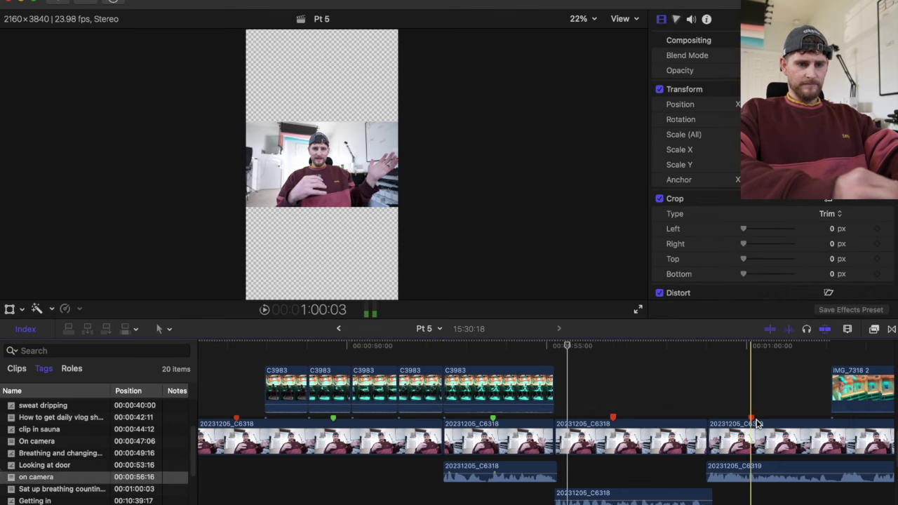
pyautogui.click(751, 418)
pyautogui.press('m')
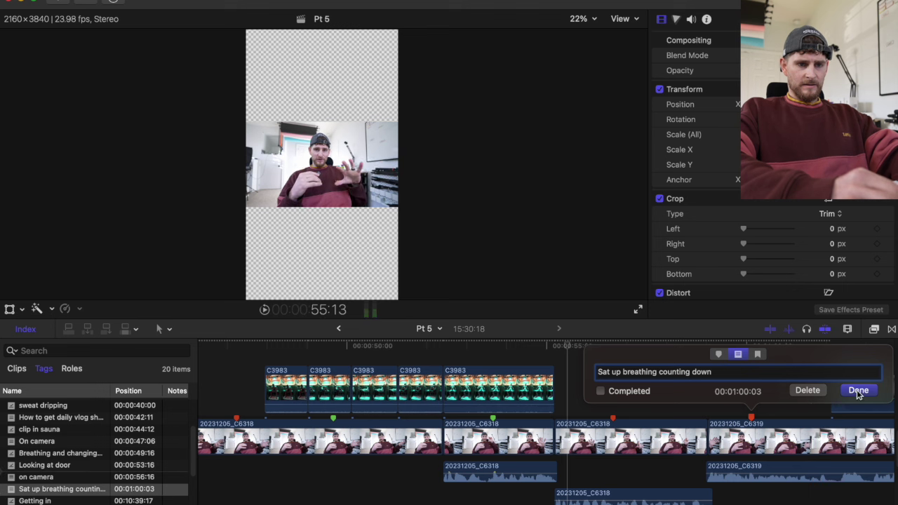
pyautogui.click(858, 391)
pyautogui.click(719, 400)
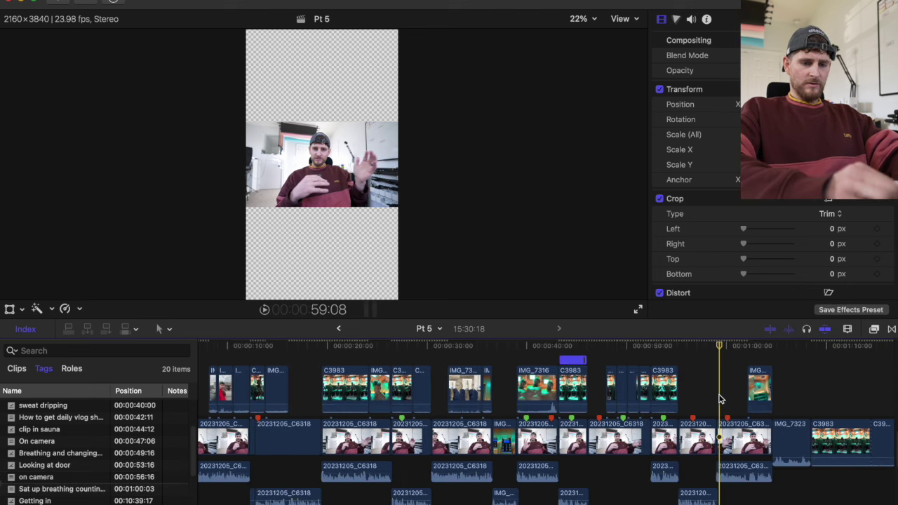
pyautogui.hscroll(10, 719, 399)
pyautogui.hscroll(-10, 718, 398)
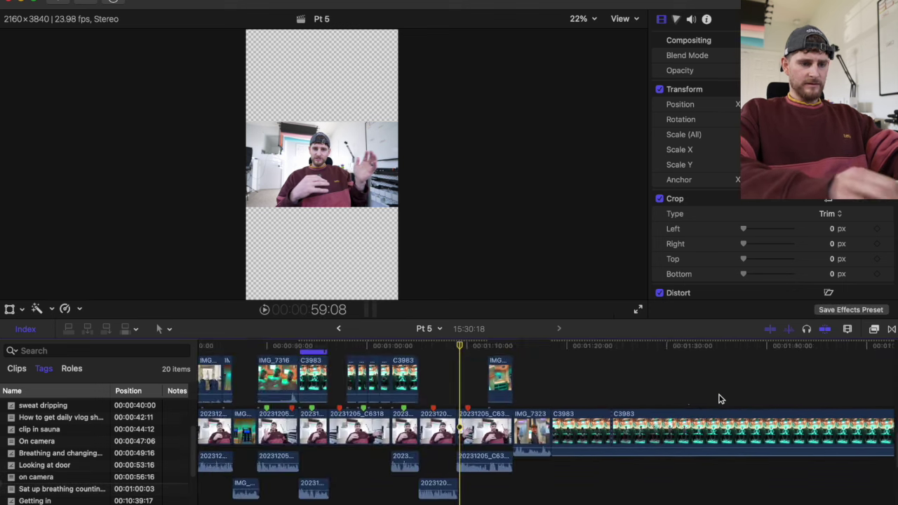
pyautogui.doubleClick(543, 410)
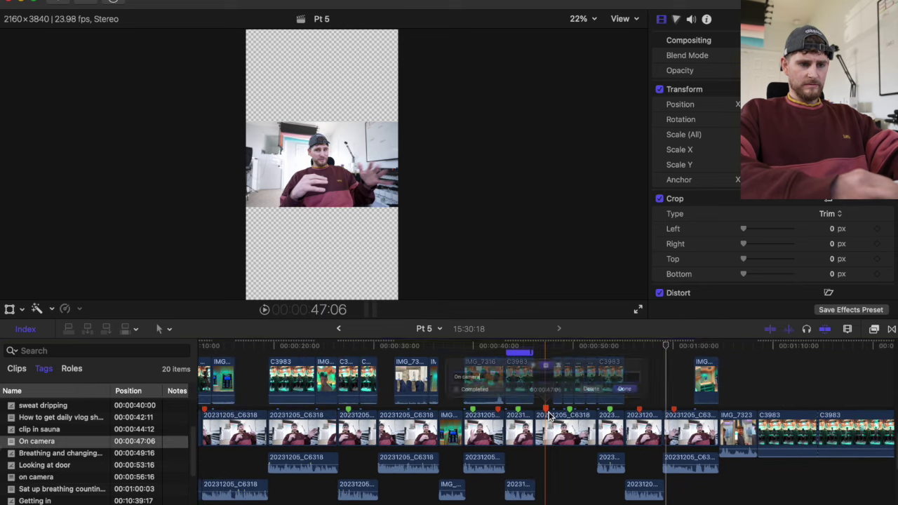
pyautogui.click(667, 380)
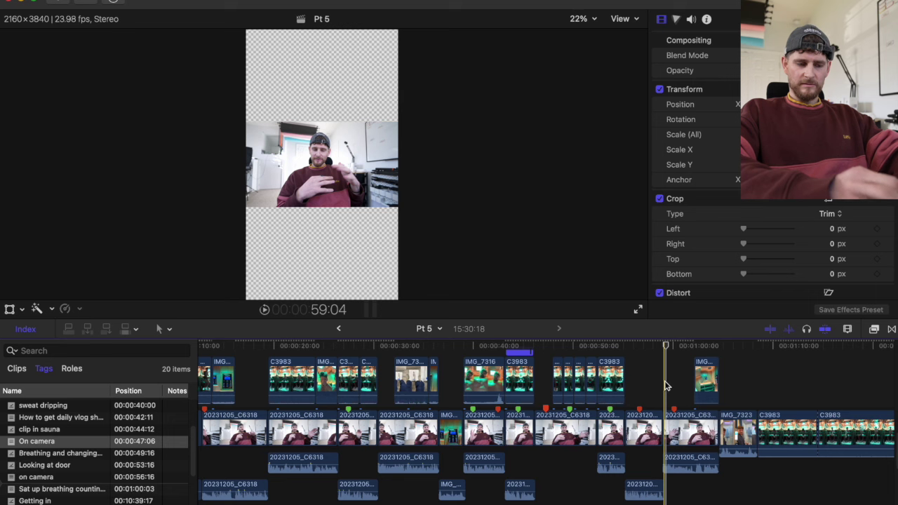
pyautogui.hscroll(-5, 666, 385)
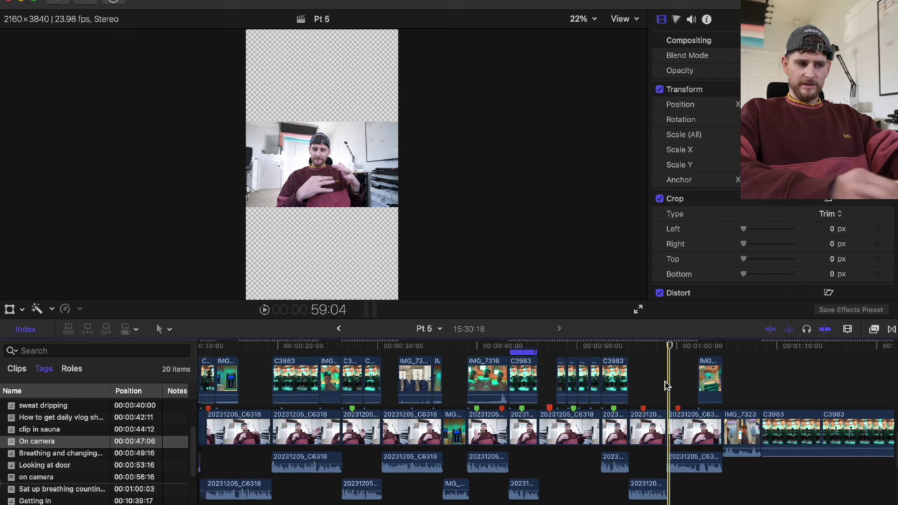
# Step: Switch to Finder and preview the iPhone clips IMG_7317, IMG_7318 2, IMG_7316 and IMG_7315
pyautogui.hscroll(15, 664, 385)
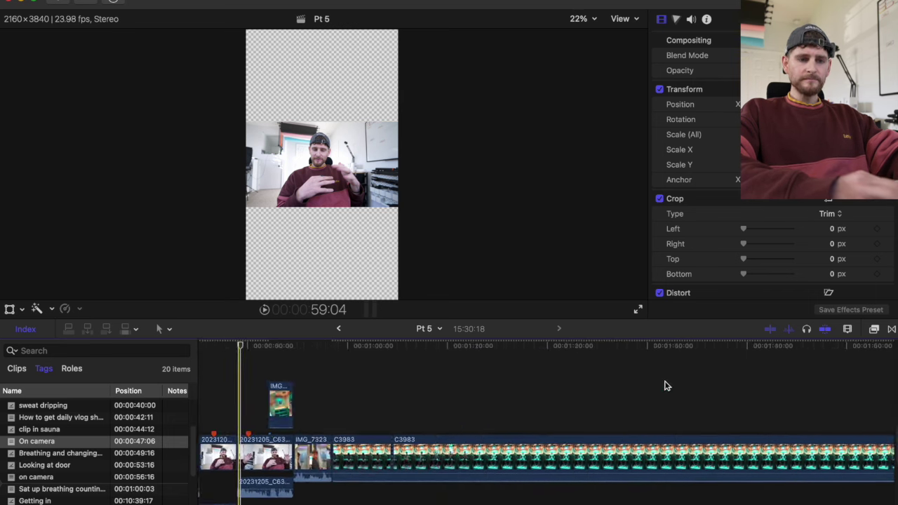
pyautogui.click(529, 397)
pyautogui.press('super+minus')
pyautogui.press('super+minus')
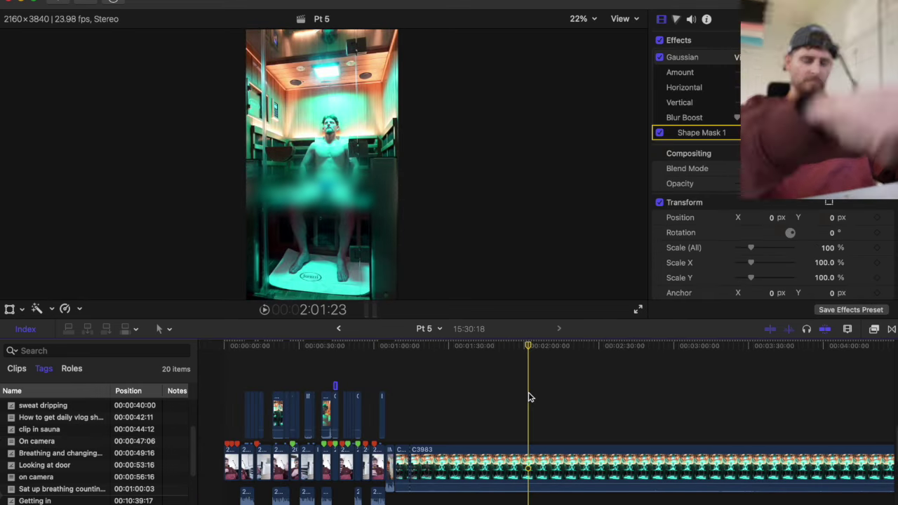
pyautogui.press('super+Tab')
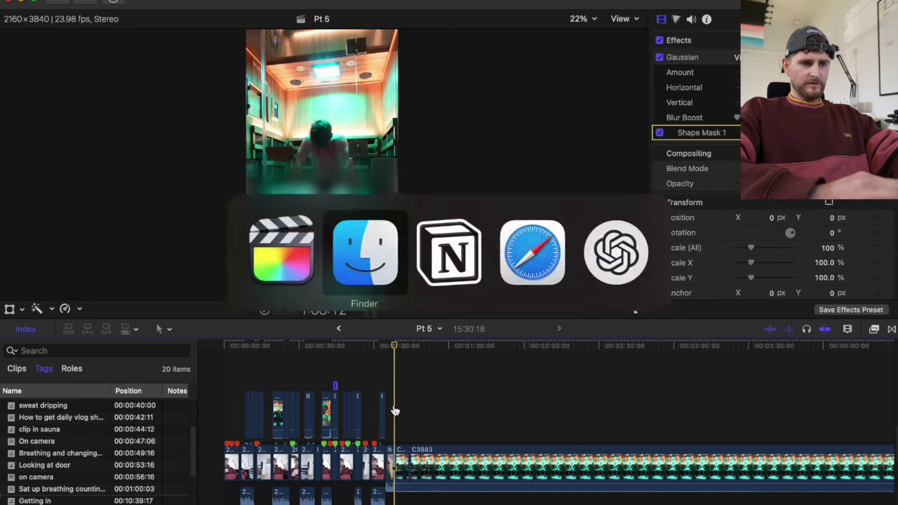
pyautogui.scroll(-3, 541, 253)
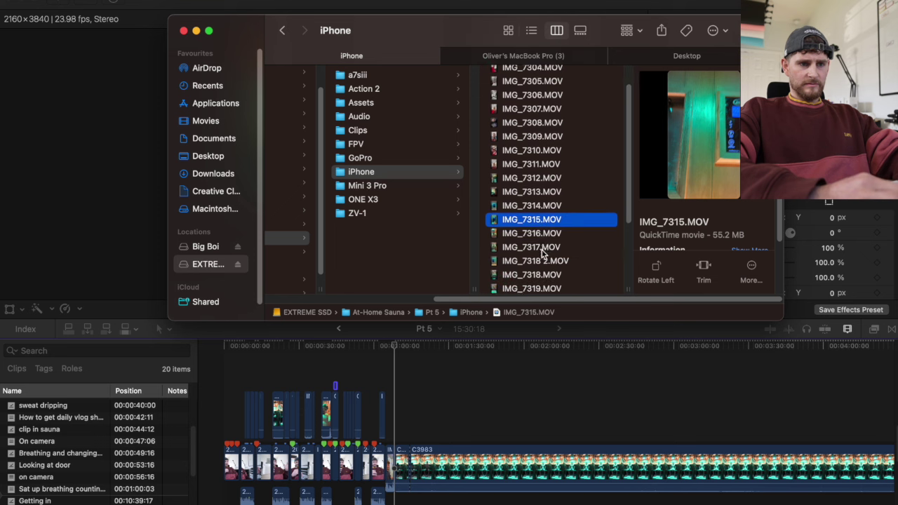
pyautogui.press('Down')
pyautogui.press('Down')
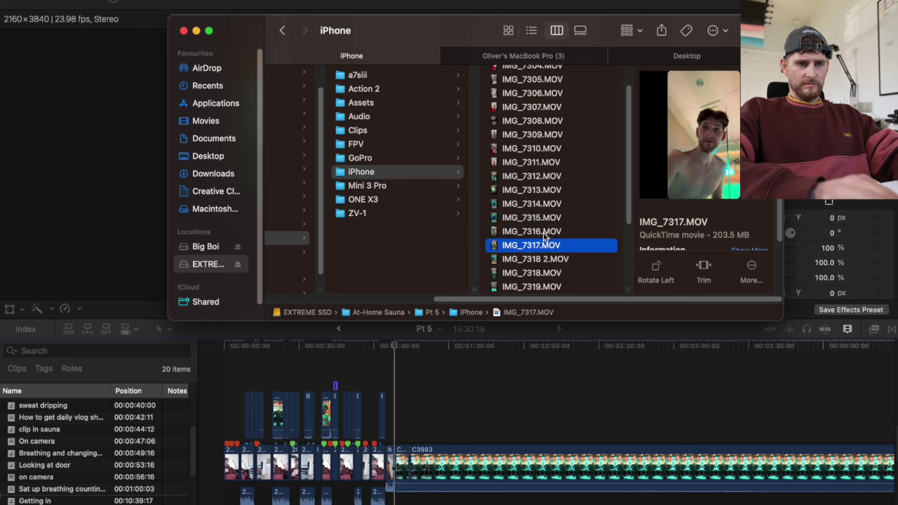
pyautogui.press('space')
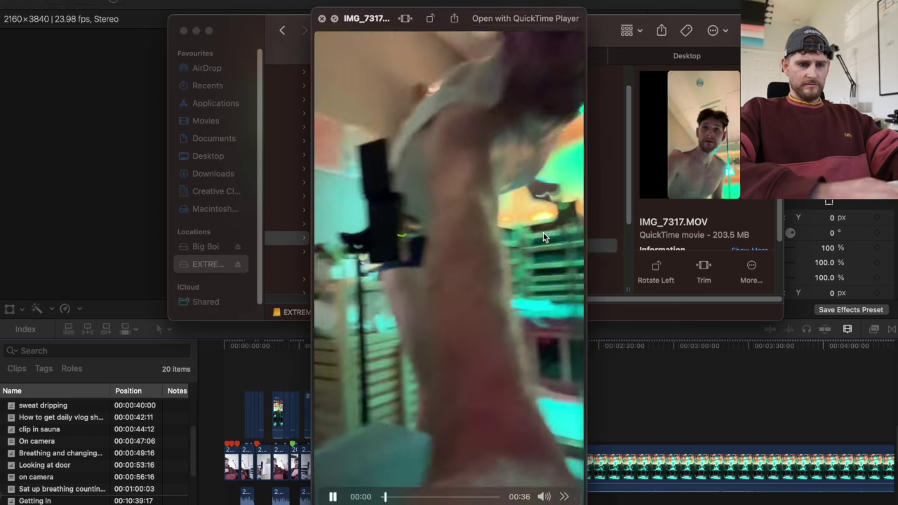
pyautogui.press('Down')
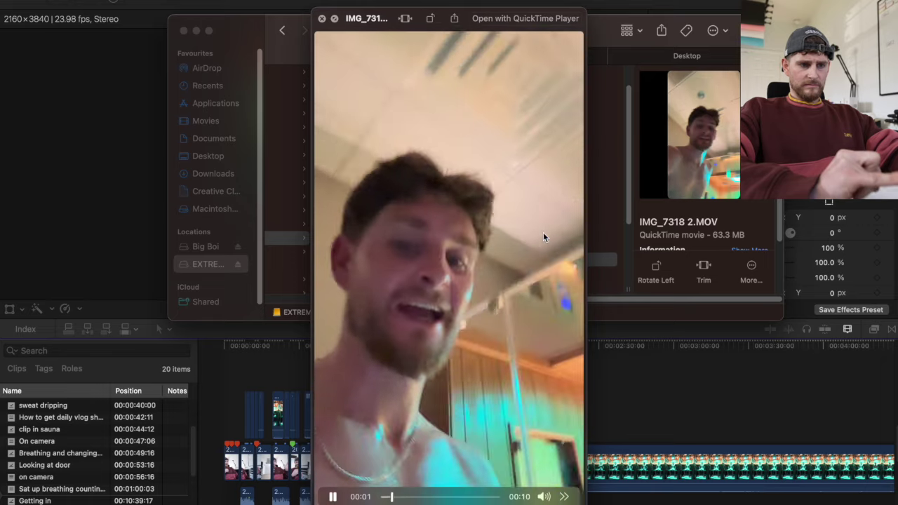
pyautogui.press('Up')
pyautogui.press('Up')
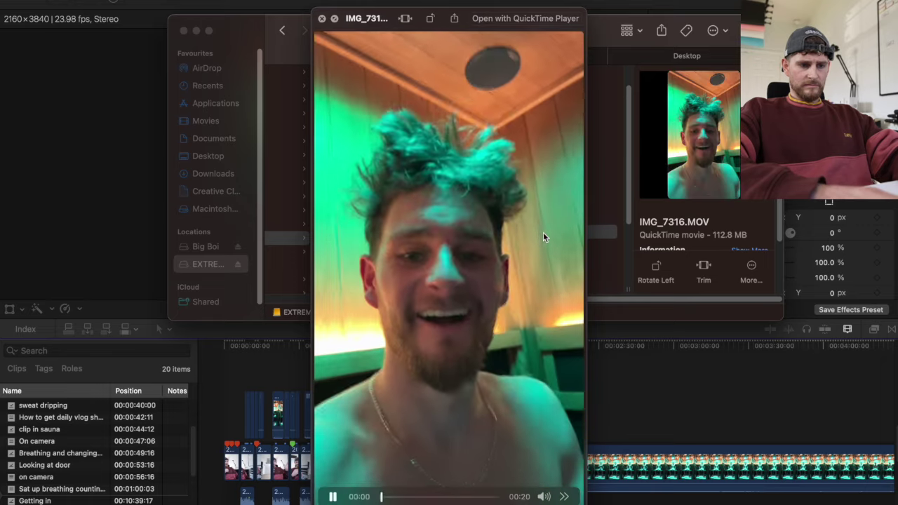
pyautogui.press('Up')
pyautogui.press('space')
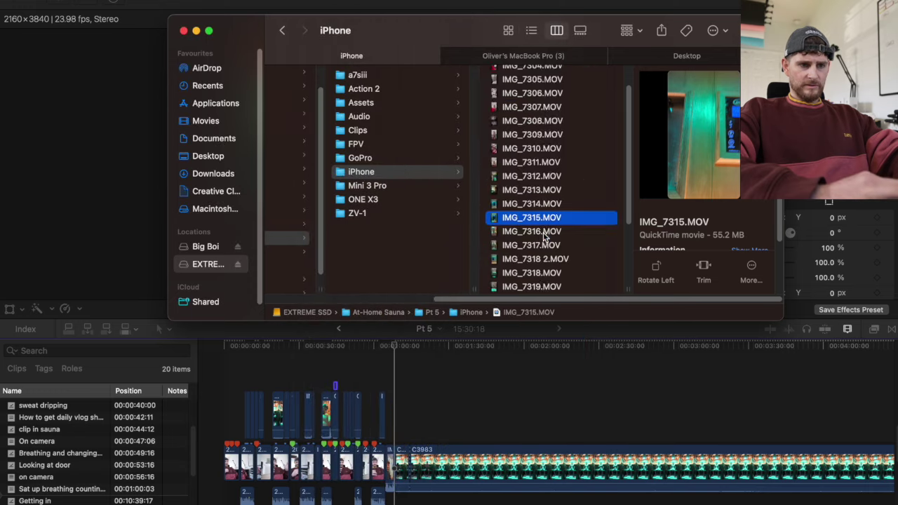
# Step: Preview IMG_7318.MOV from the iPhone folder and insert it in the Pt 5 timeline between IMG_7323 and the C3983 clips
pyautogui.scroll(-2, 543, 237)
pyautogui.click(533, 234)
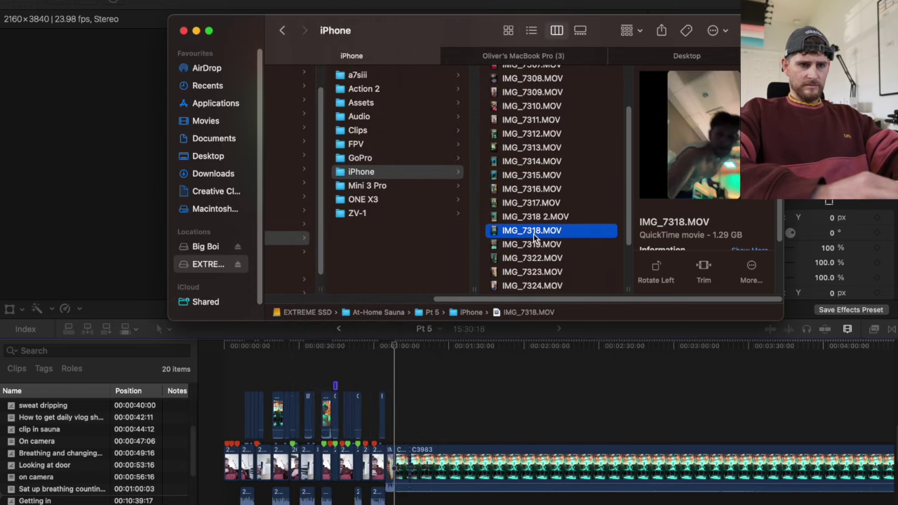
pyautogui.press('space')
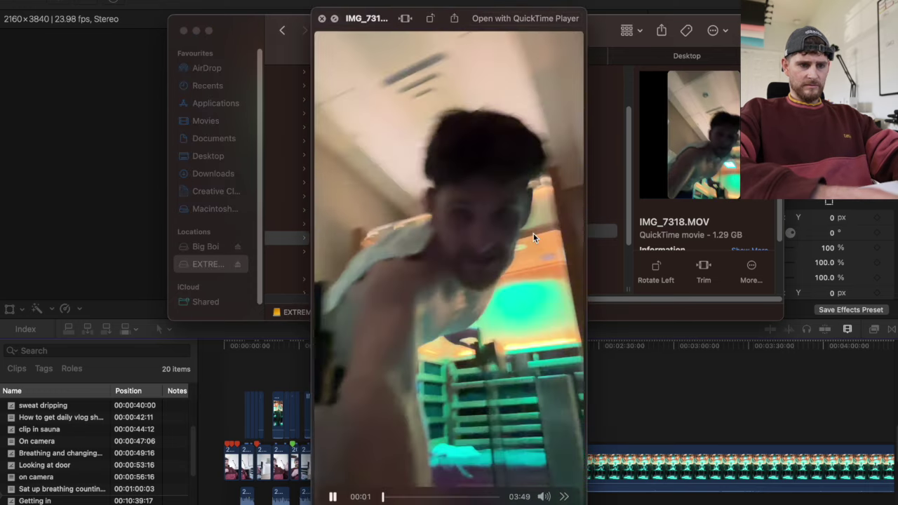
pyautogui.press('Up')
pyautogui.press('Up')
pyautogui.press('Down')
pyautogui.press('Down')
pyautogui.press('Down')
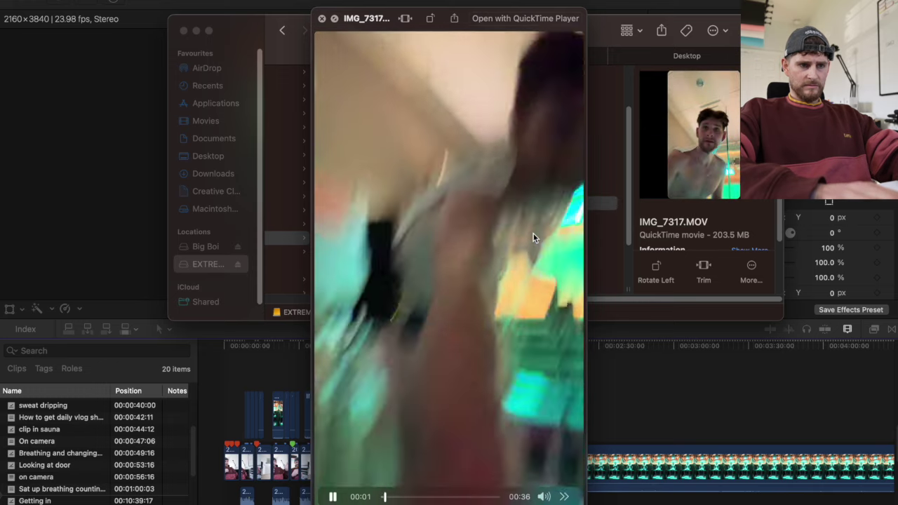
pyautogui.press('space')
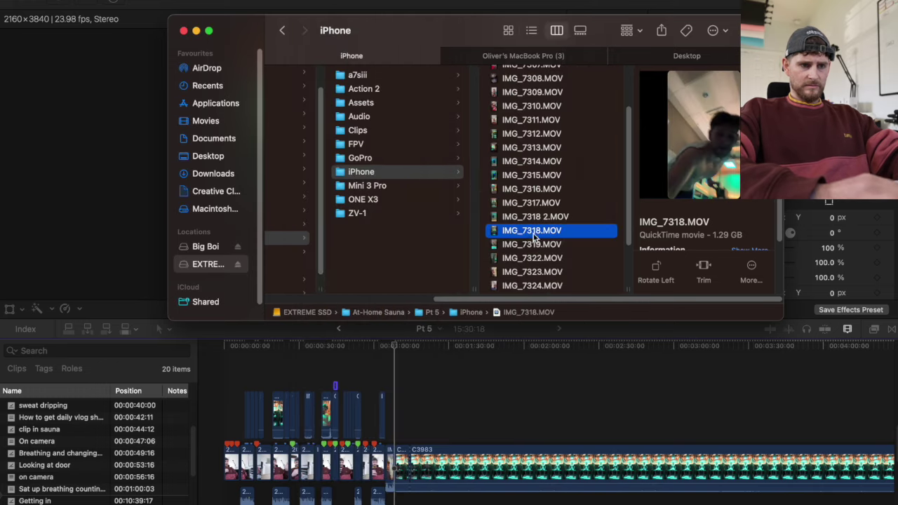
pyautogui.moveTo(422, 424); pyautogui.dragTo(414, 428)
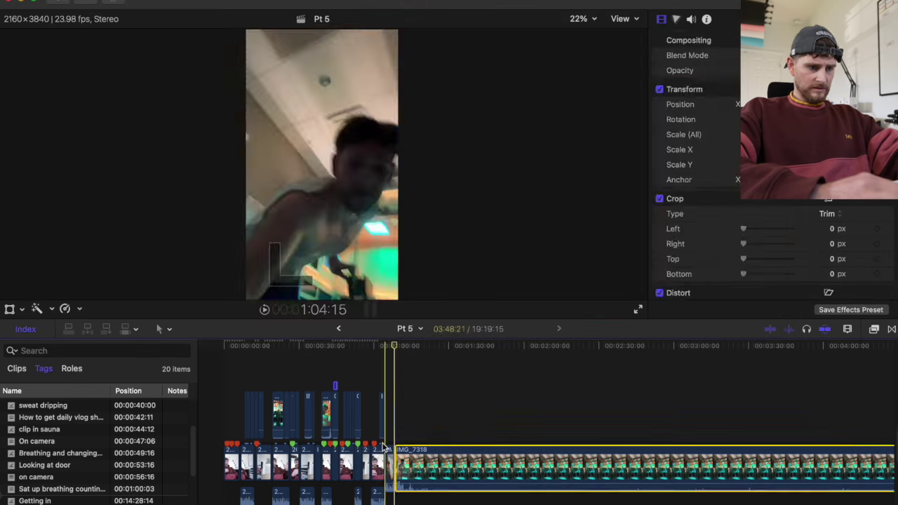
# Step: Play the uncovered talking clip beneath the "on camera" to-do around 00:00:58
pyautogui.click(366, 412)
pyautogui.press('super+equal')
pyautogui.press('super+equal')
pyautogui.press('space')
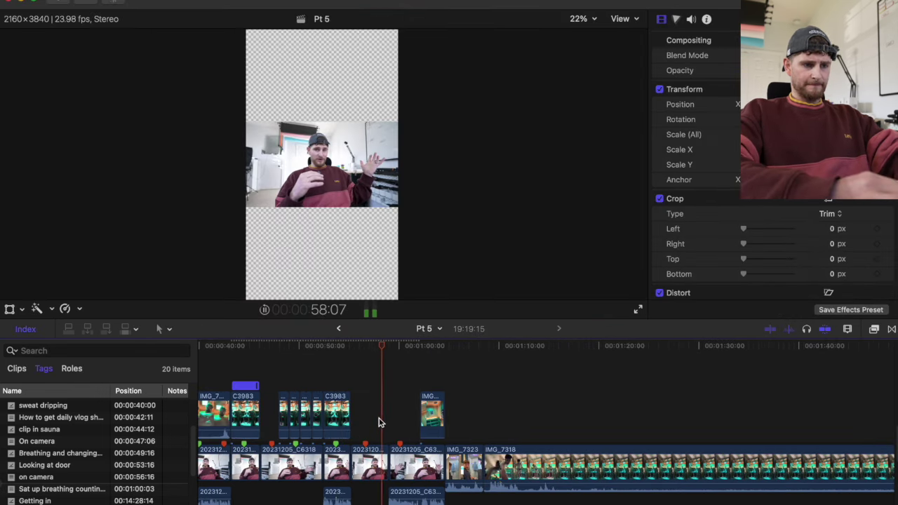
# Step: Split the inserted IMG_7318 clip at 00:01:09:05 and play it from the cut
pyautogui.click(489, 426)
pyautogui.press('space')
pyautogui.press('super+equal')
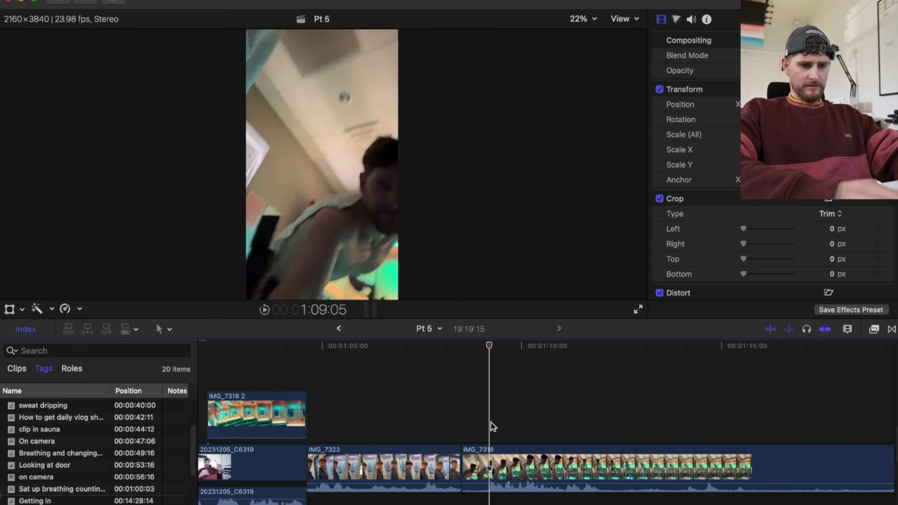
pyautogui.press('Left')
pyautogui.press('space')
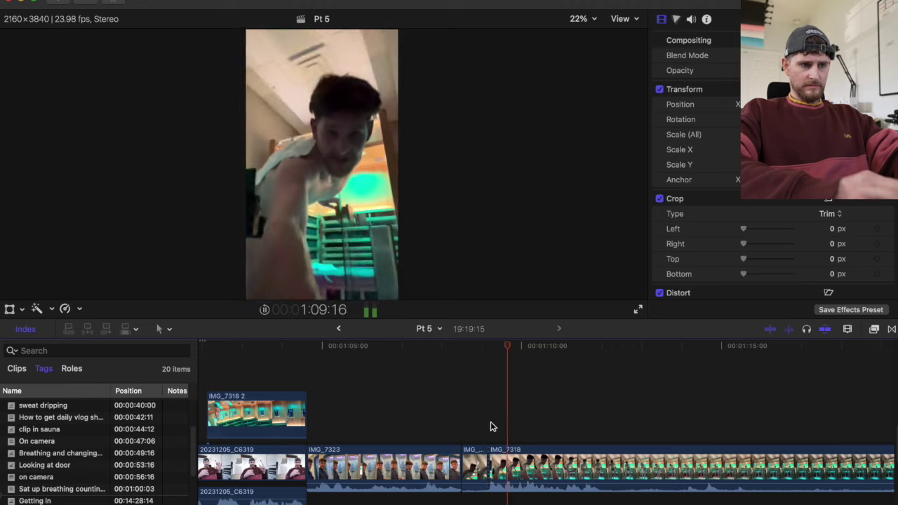
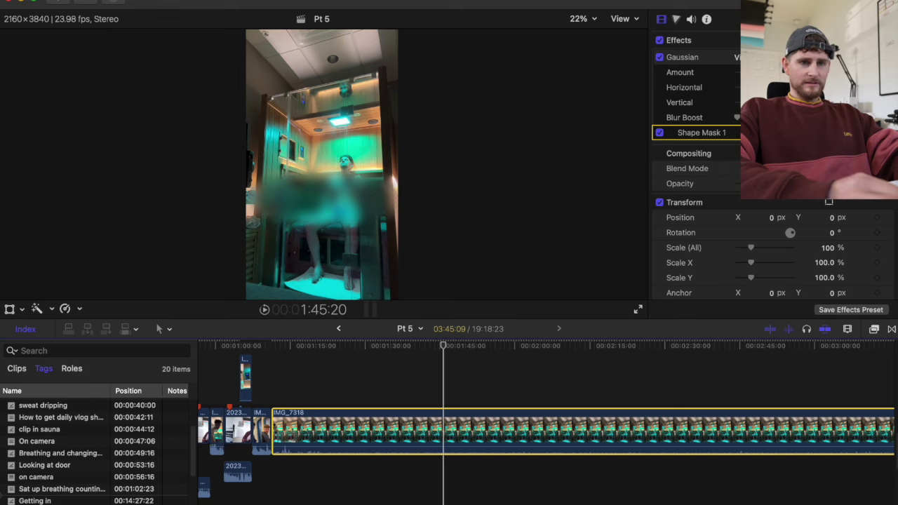
# Step: Move the IMG_7318 clip's blur shape mask down over the lap and narrow it to about the width of the doorway
pyautogui.moveTo(326, 200); pyautogui.dragTo(336, 213)
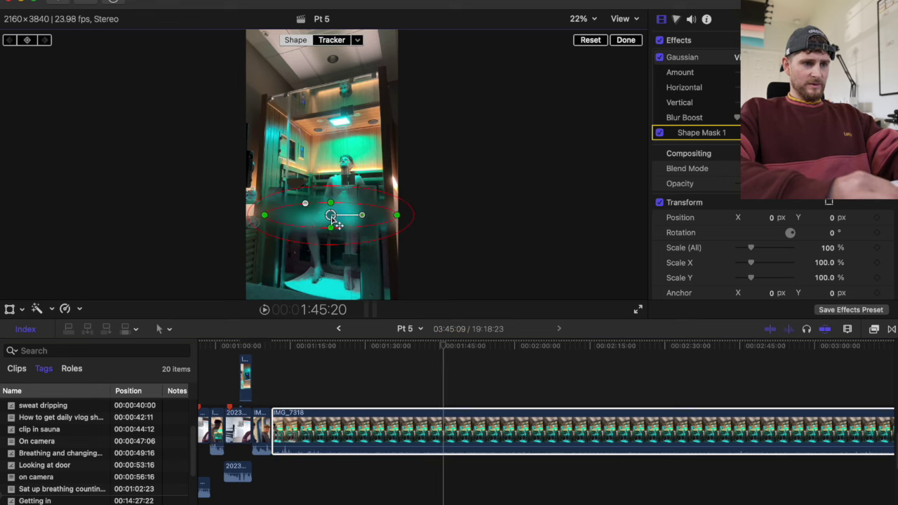
pyautogui.moveTo(270, 219); pyautogui.dragTo(288, 214)
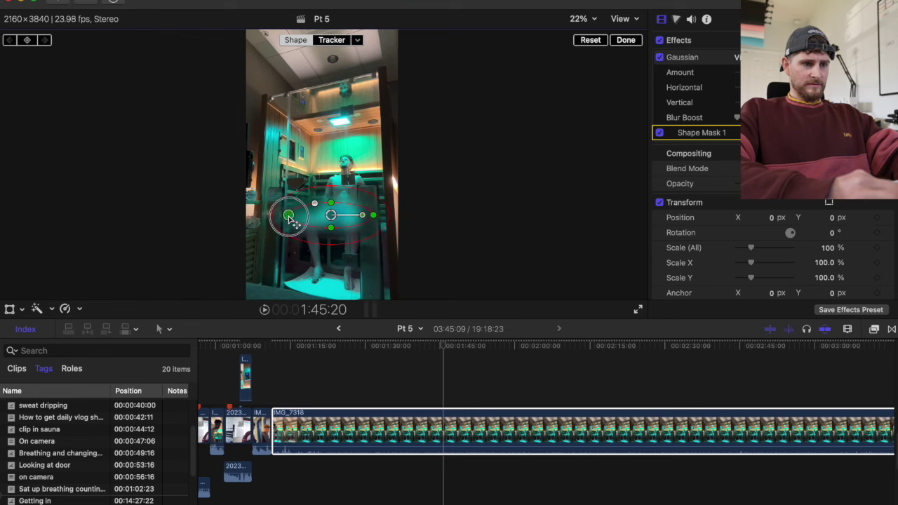
# Step: Scrub through IMG_7318 and add markers at 00:02:02:20, about 00:03:42 and 00:02:50:16 where usable gestures appear
pyautogui.click(477, 387)
pyautogui.press('super+minus')
pyautogui.press('super+minus')
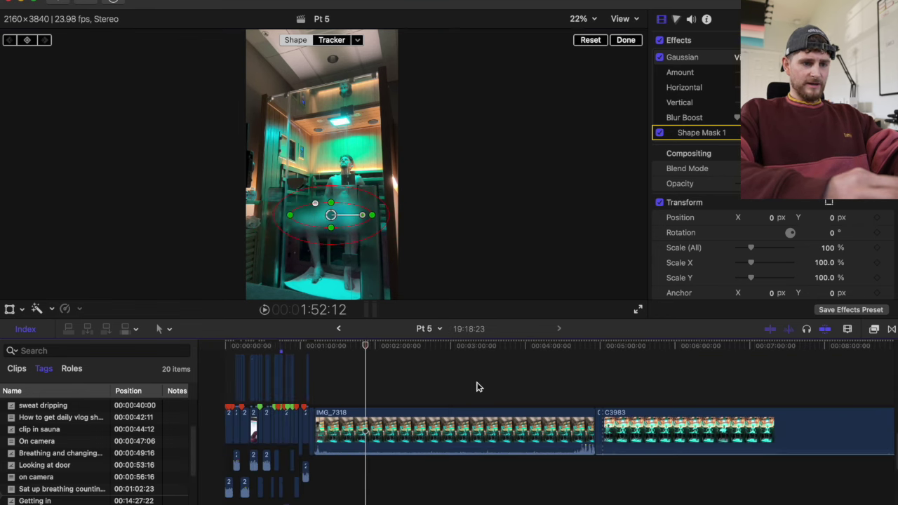
pyautogui.moveTo(366, 347); pyautogui.dragTo(330, 358)
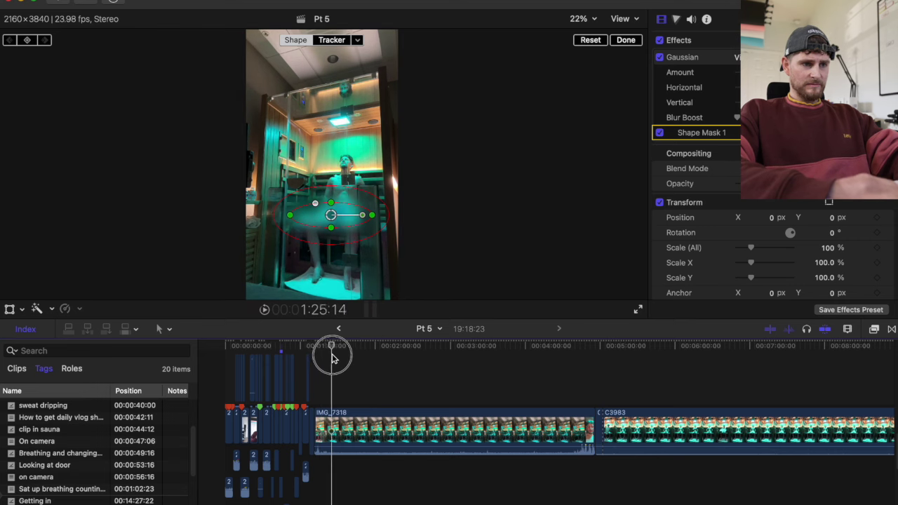
pyautogui.moveTo(366, 361); pyautogui.dragTo(378, 360)
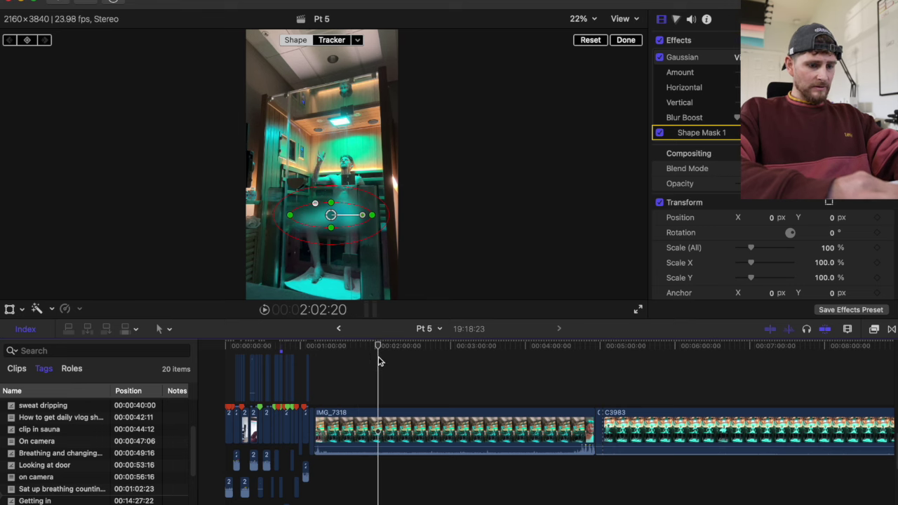
pyautogui.moveTo(381, 349); pyautogui.dragTo(507, 359)
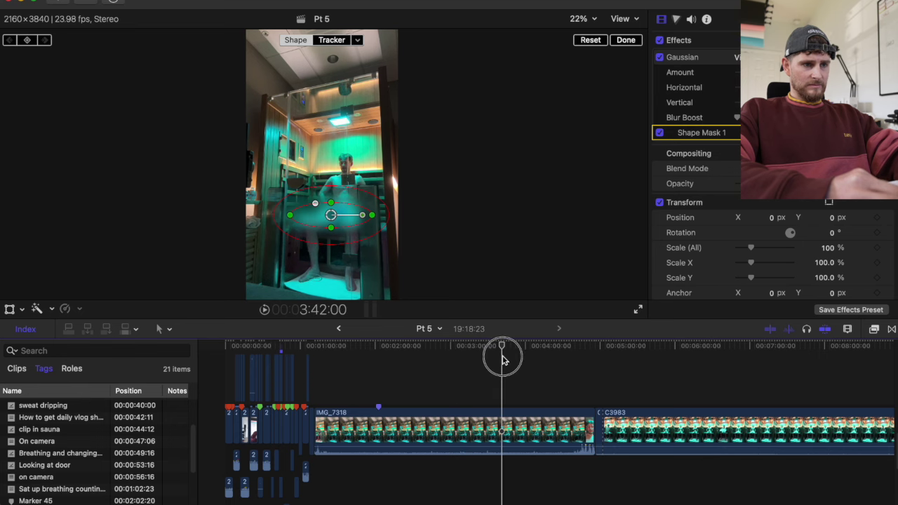
pyautogui.press('m')
pyautogui.moveTo(501, 359); pyautogui.dragTo(439, 353)
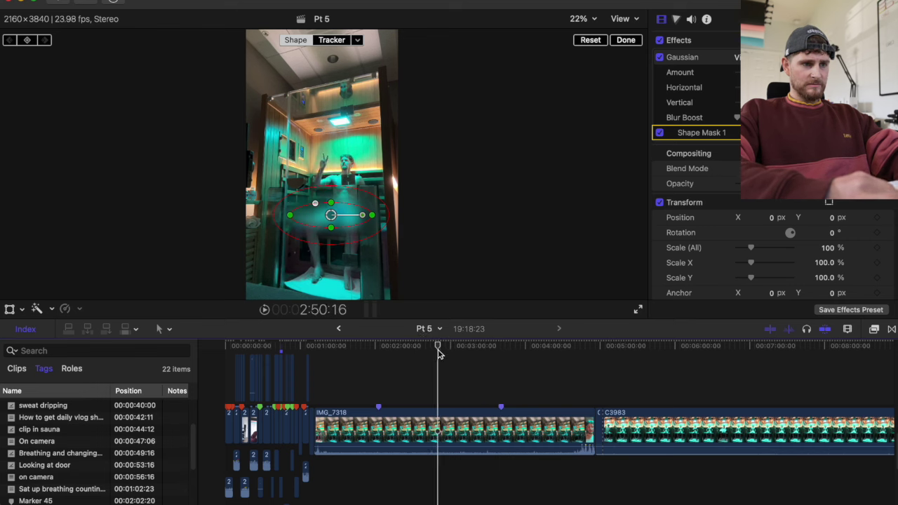
pyautogui.press('m')
# Step: Split IMG_7318 at 00:02:02:00, just before the first marker, and play from the cut
pyautogui.press('super+equal')
pyautogui.press('super+equal')
pyautogui.press('super+equal')
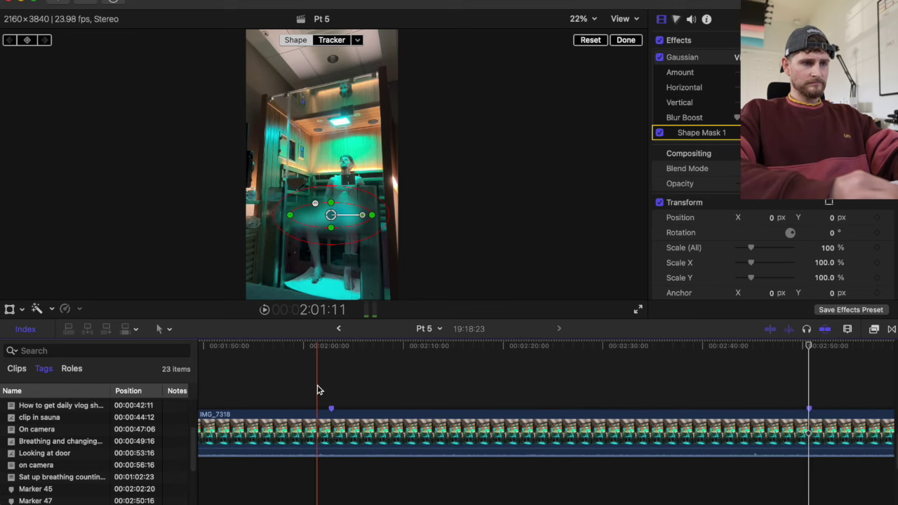
pyautogui.click(323, 388)
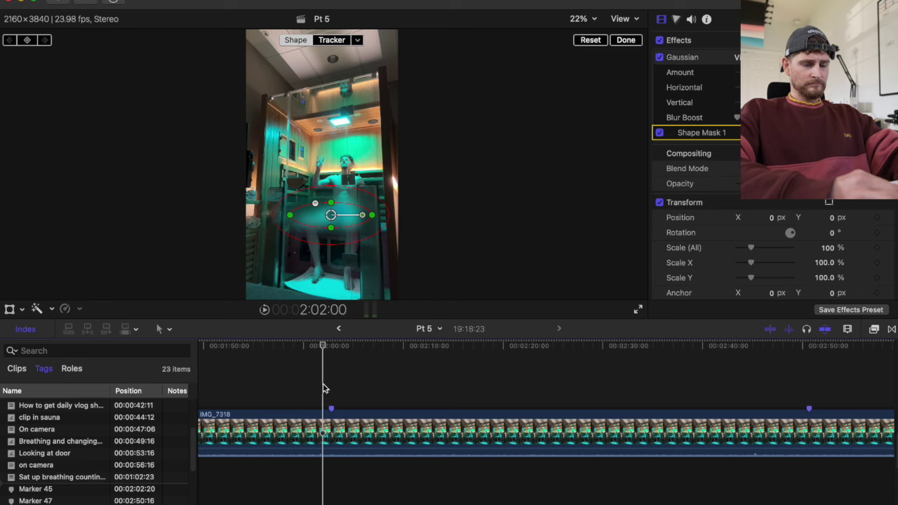
pyautogui.press('super+b')
pyautogui.press('space')
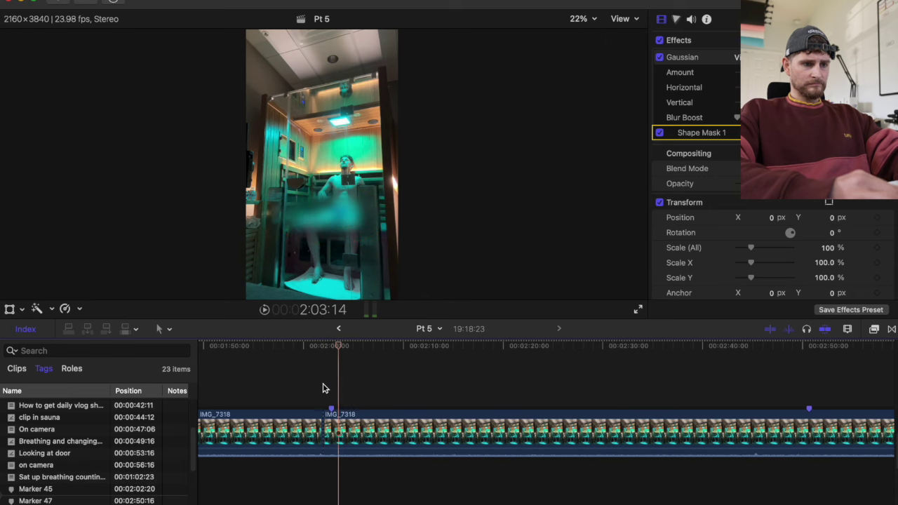
# Step: Split IMG_7318 around the marker near 2:00:00 and delete the long unused stretches before the first two hand-gesture shots
pyautogui.click(286, 427)
pyautogui.press('Delete')
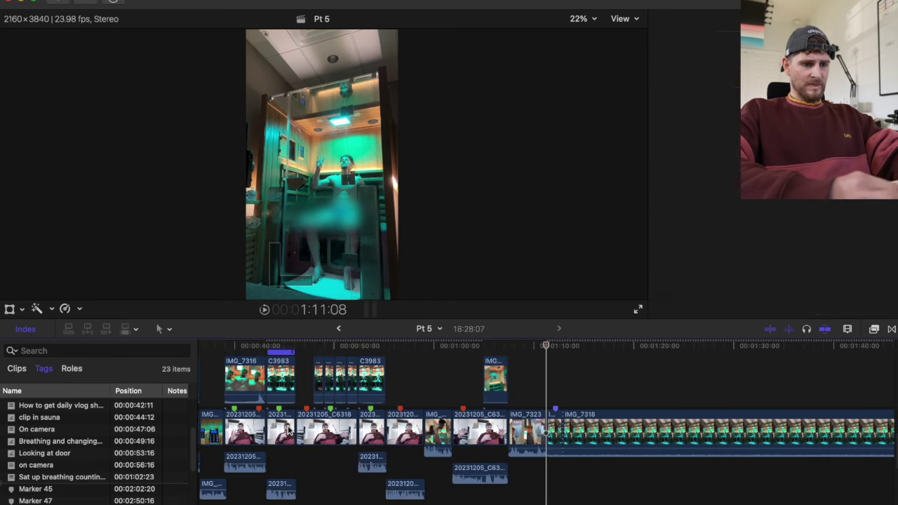
pyautogui.hscroll(10, 639, 410)
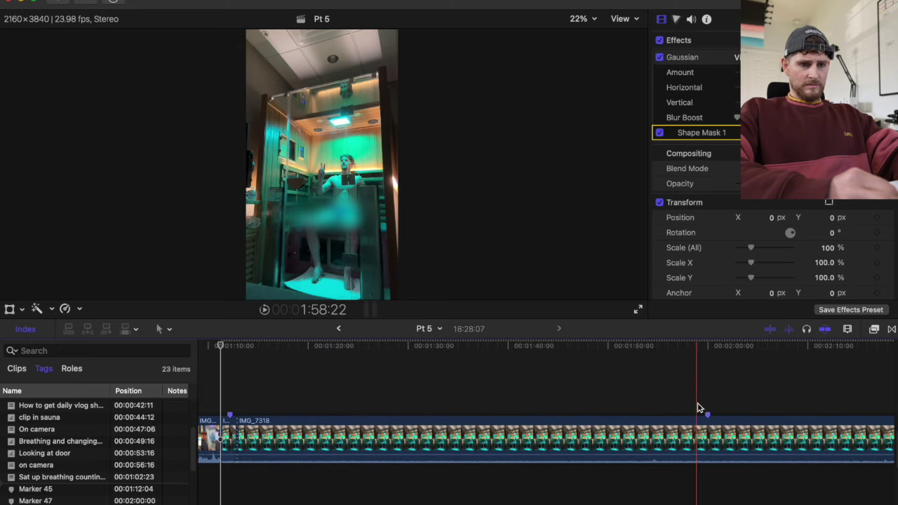
pyautogui.press('space')
pyautogui.hscroll(4, 697, 408)
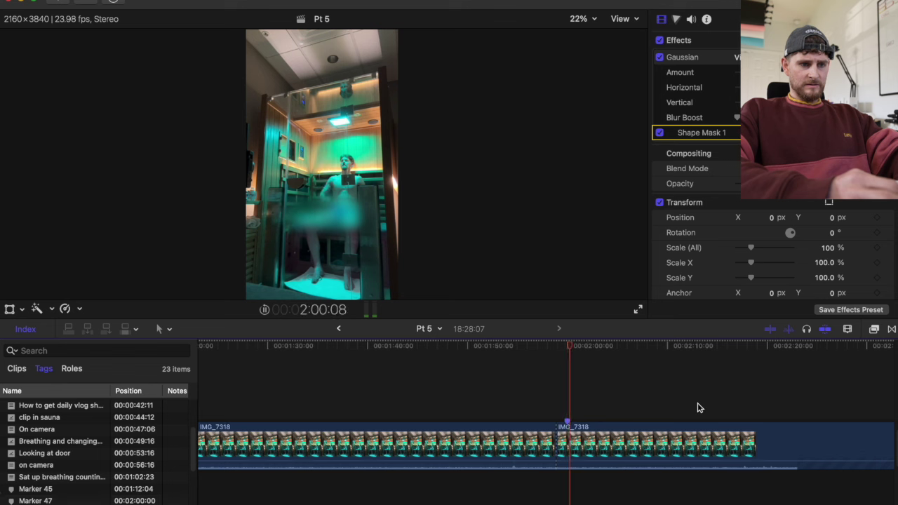
pyautogui.press('space')
pyautogui.press('super+b')
pyautogui.click(488, 449)
pyautogui.press('Delete')
# Step: Split IMG_7318 just before and after the third hand gesture near 2:03:00 and delete the long stretch before it
pyautogui.hscroll(8, 488, 449)
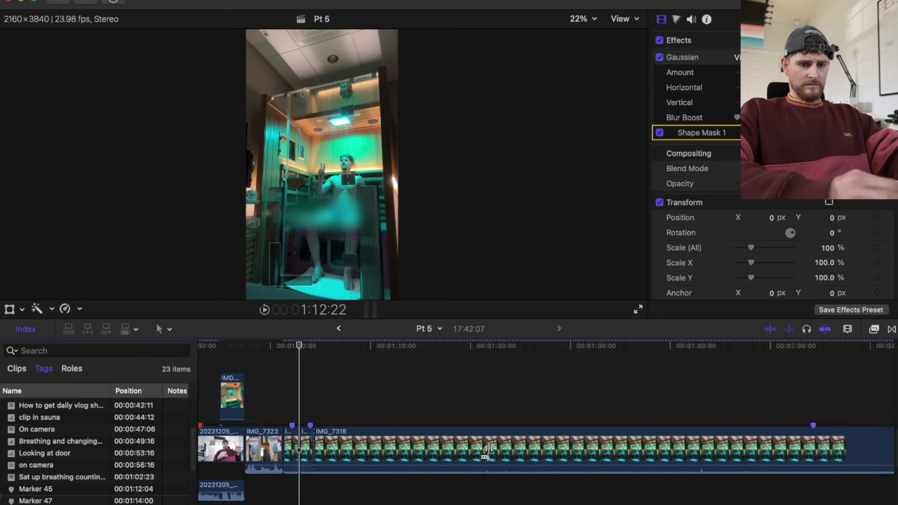
pyautogui.hscroll(2, 489, 448)
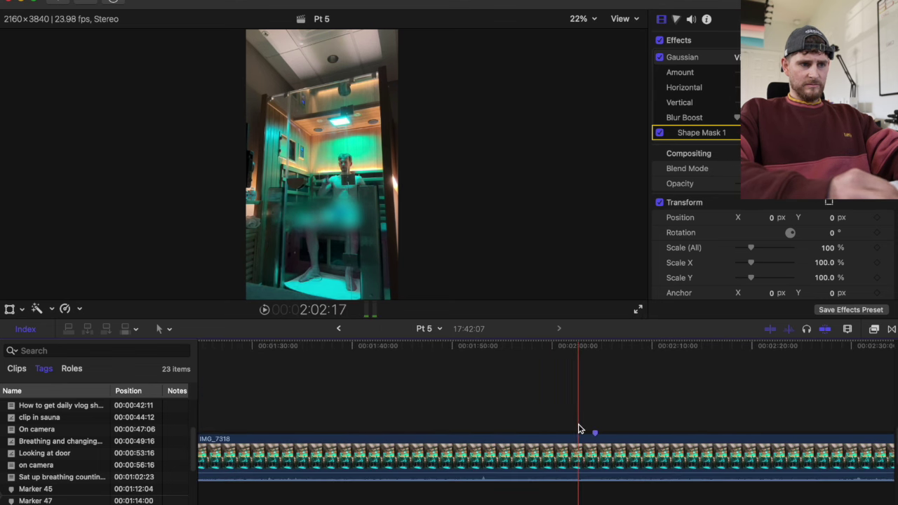
pyautogui.press('space')
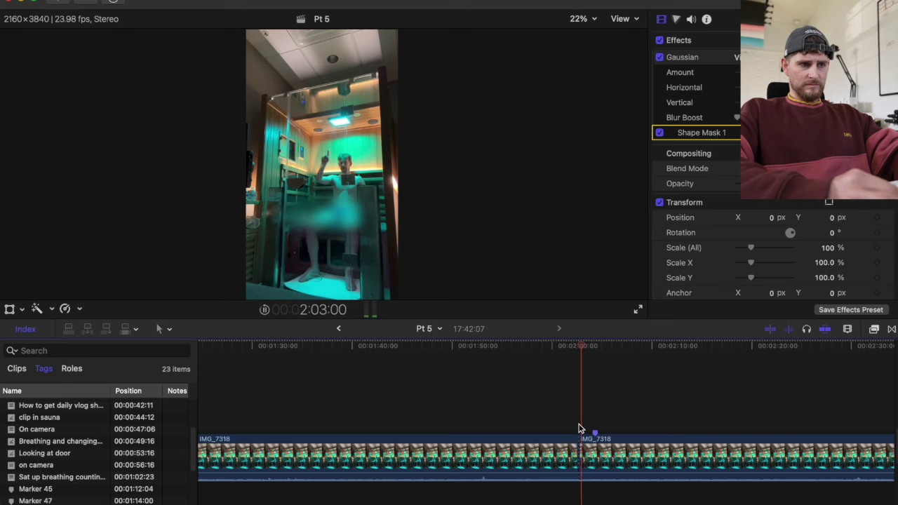
pyautogui.click(538, 459)
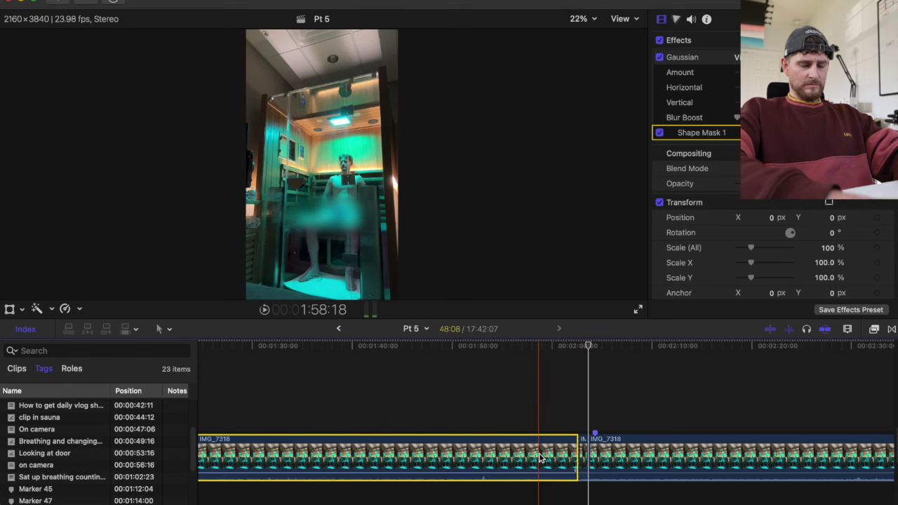
pyautogui.press('Delete')
# Step: Move the three short IMG_7318 gesture clips above the 20231205_C6319 clip, aligned with its start
pyautogui.click(540, 450)
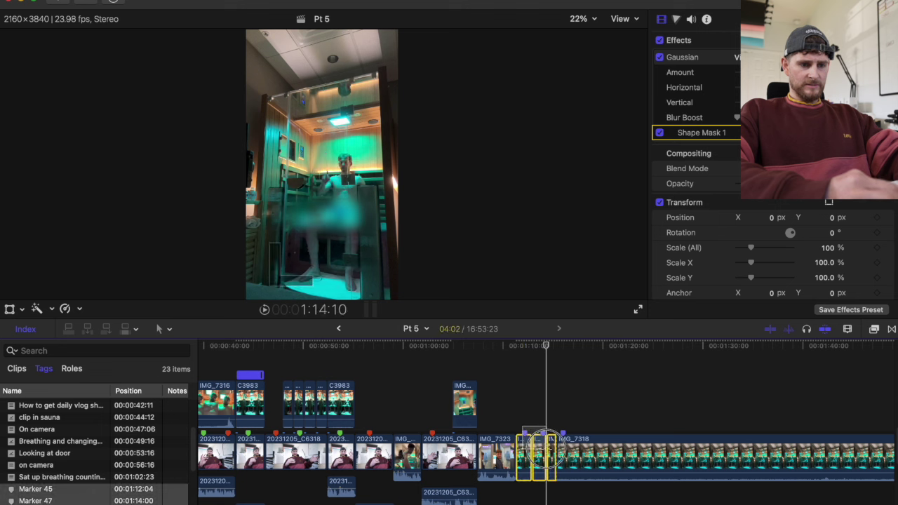
pyautogui.moveTo(519, 456); pyautogui.dragTo(435, 386)
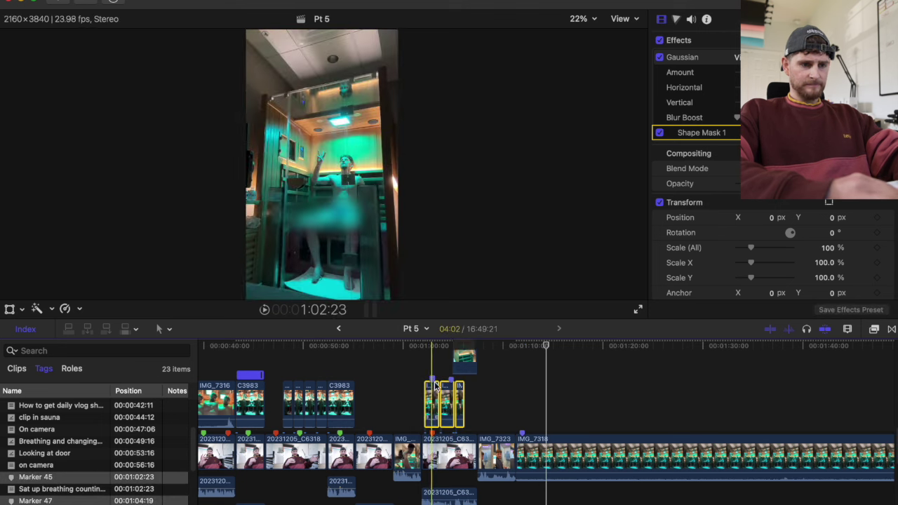
pyautogui.click(423, 372)
pyautogui.press('super+=')
pyautogui.press('super+=')
pyautogui.click(452, 407)
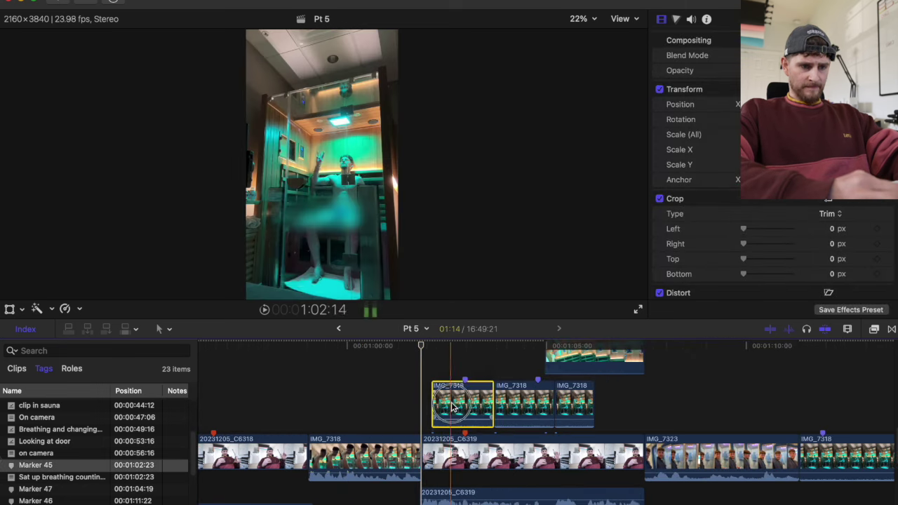
pyautogui.moveTo(629, 400); pyautogui.dragTo(449, 406)
pyautogui.click(425, 375)
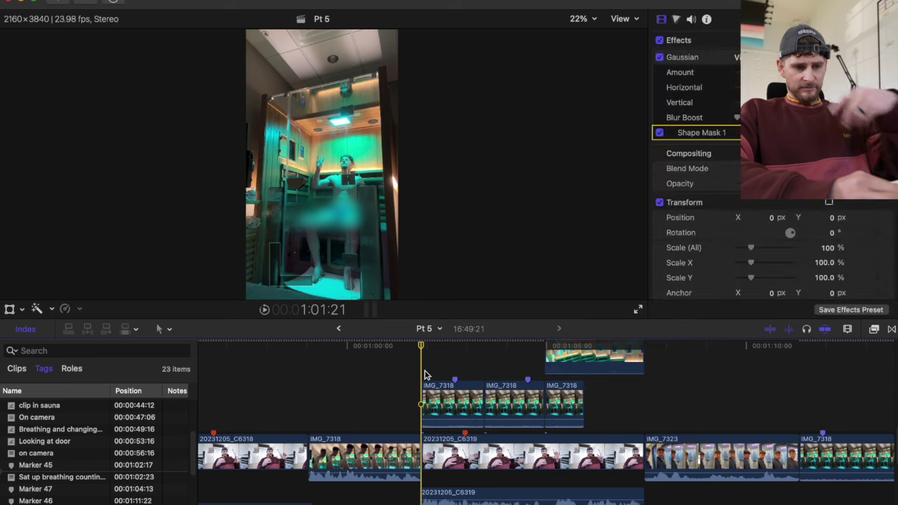
# Step: Spread the gesture clips apart, placing the third under the end of IMG_7318 2 and the second one layer higher
pyautogui.press('t')
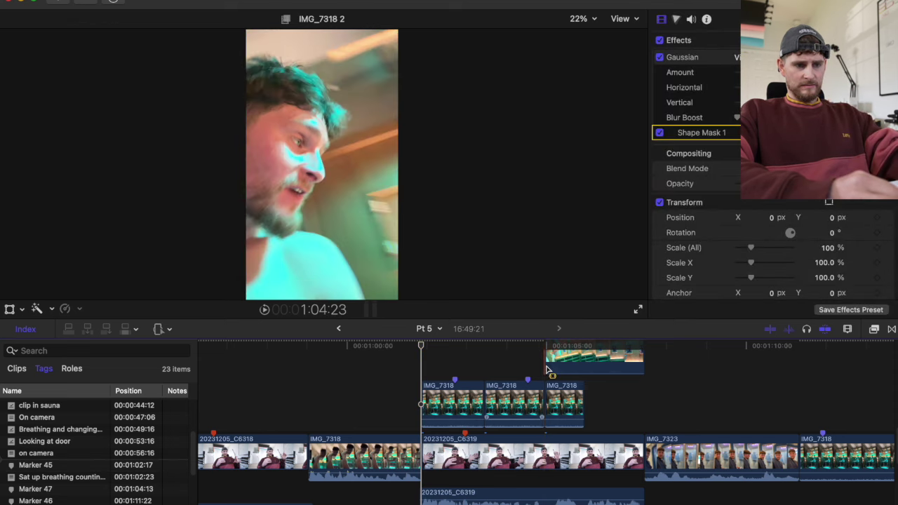
pyautogui.press('a')
pyautogui.moveTo(557, 411); pyautogui.dragTo(617, 404)
pyautogui.moveTo(512, 403); pyautogui.dragTo(482, 367)
# Step: Select the 20231205_C6319 range up to the start of IMG_7318 2 and calculate 74/3 to divide its frames among three clips
pyautogui.moveTo(550, 469); pyautogui.dragTo(425, 456)
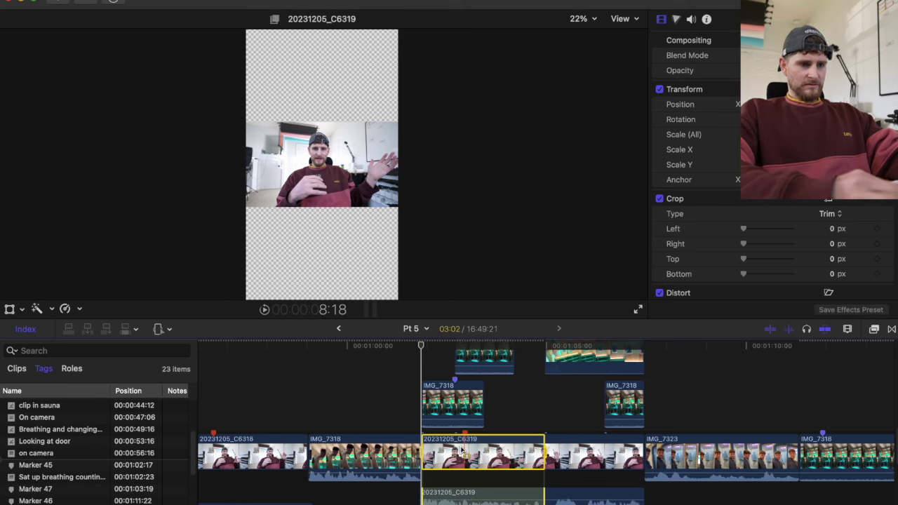
pyautogui.press('super+space')
pyautogui.write('74/3')
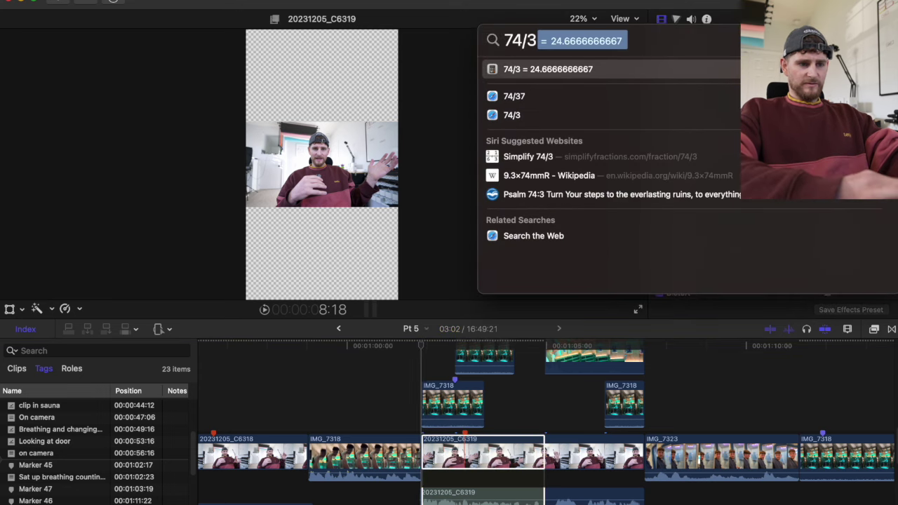
pyautogui.press('Escape')
pyautogui.press('Escape')
# Step: Shorten the three IMG_7318 gesture clips to about one second each and join them end to end before IMG_7318 2
pyautogui.scroll(3, 463, 428)
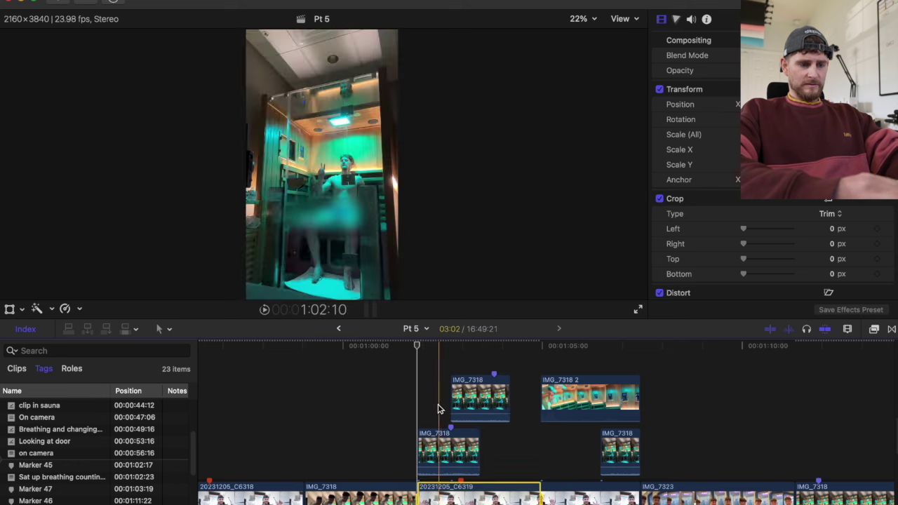
pyautogui.moveTo(435, 399); pyautogui.dragTo(495, 466)
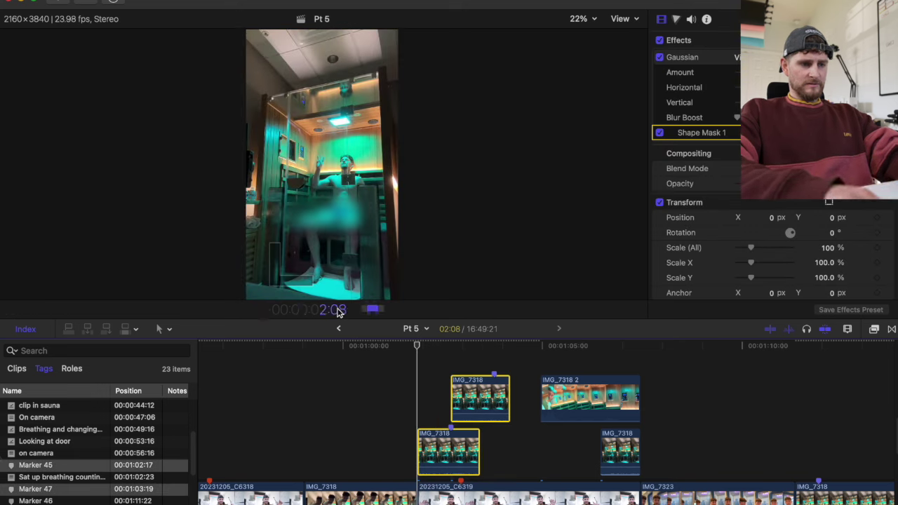
pyautogui.press('Return')
pyautogui.click(425, 382)
pyautogui.moveTo(473, 402); pyautogui.dragTo(536, 456)
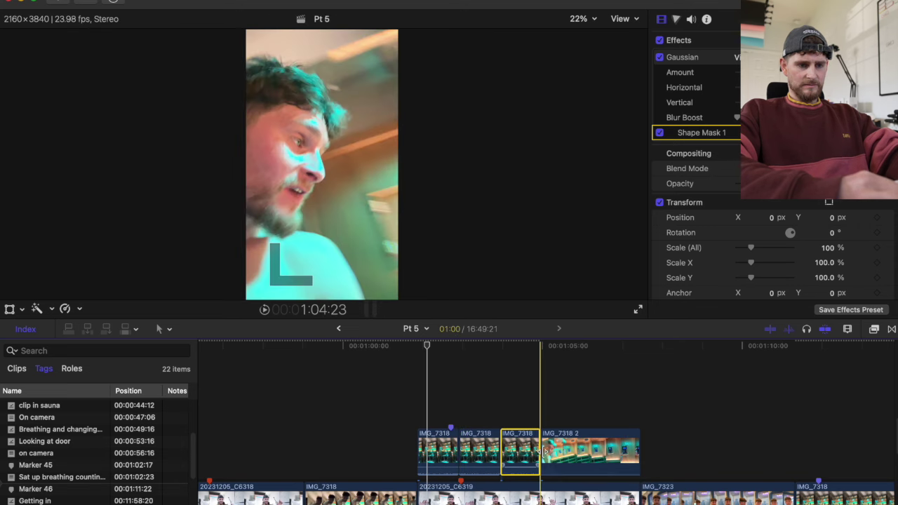
# Step: Play back the three gesture clips and the IMG_7318 2 cutaway to check their timing
pyautogui.click(502, 410)
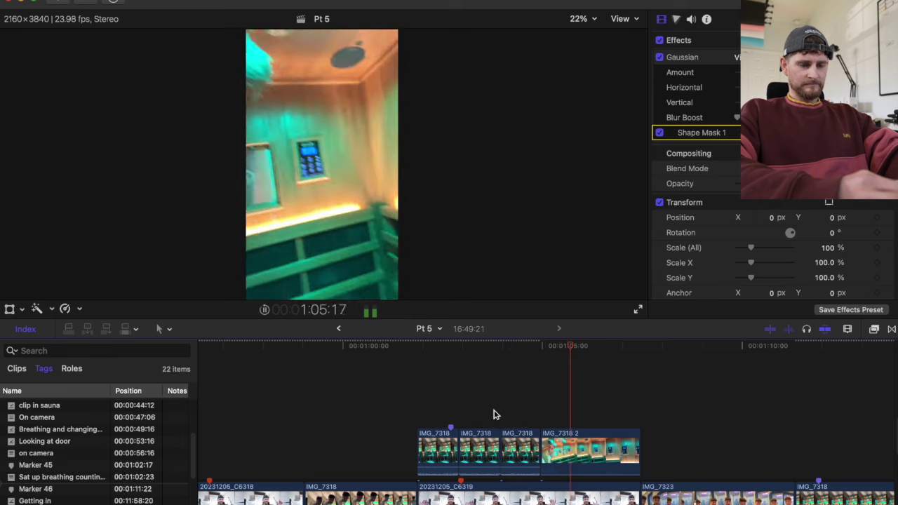
pyautogui.click(432, 411)
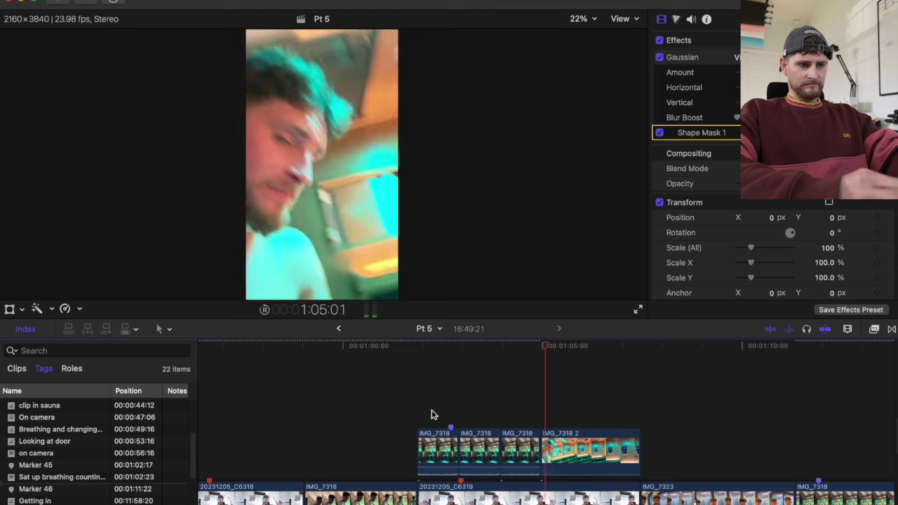
pyautogui.hscroll(5, 431, 411)
pyautogui.scroll(-2, 431, 411)
pyautogui.press('space')
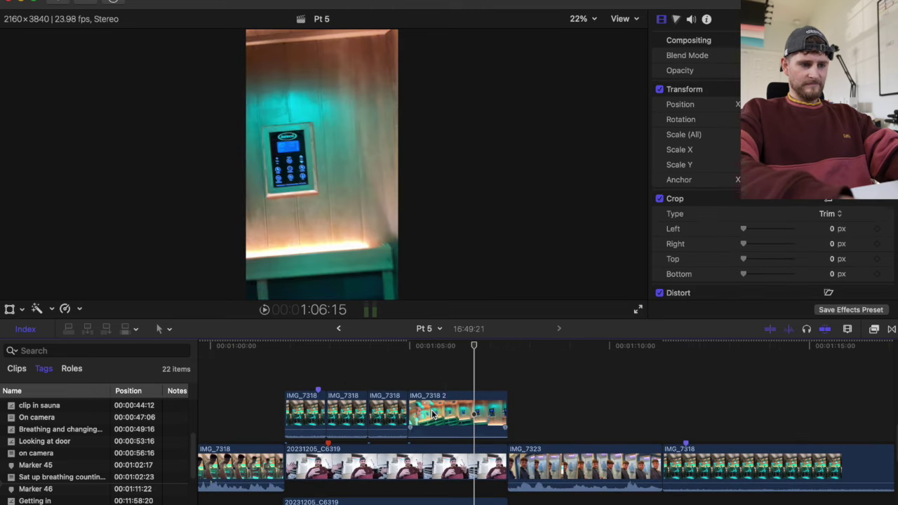
# Step: Mark the "Sat up breathing counting down" to-do marker as completed
pyautogui.press('super+minus')
pyautogui.doubleClick(403, 444)
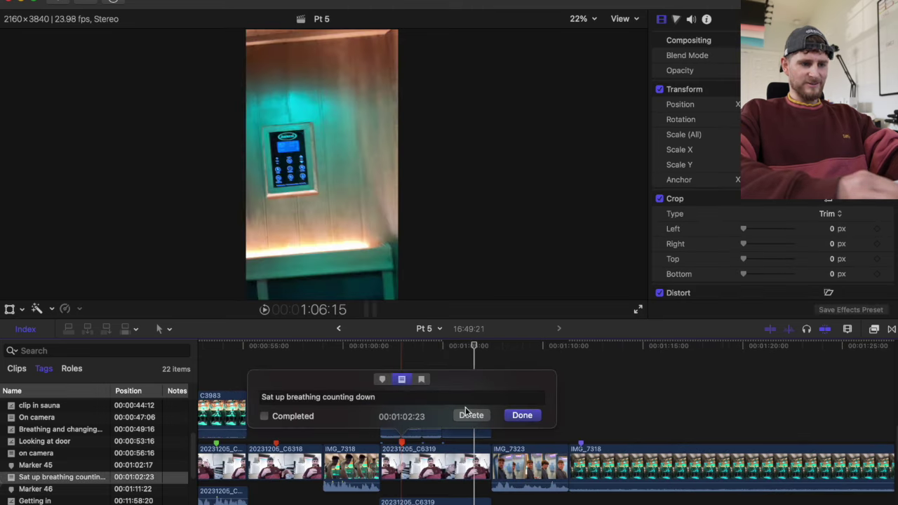
pyautogui.click(523, 416)
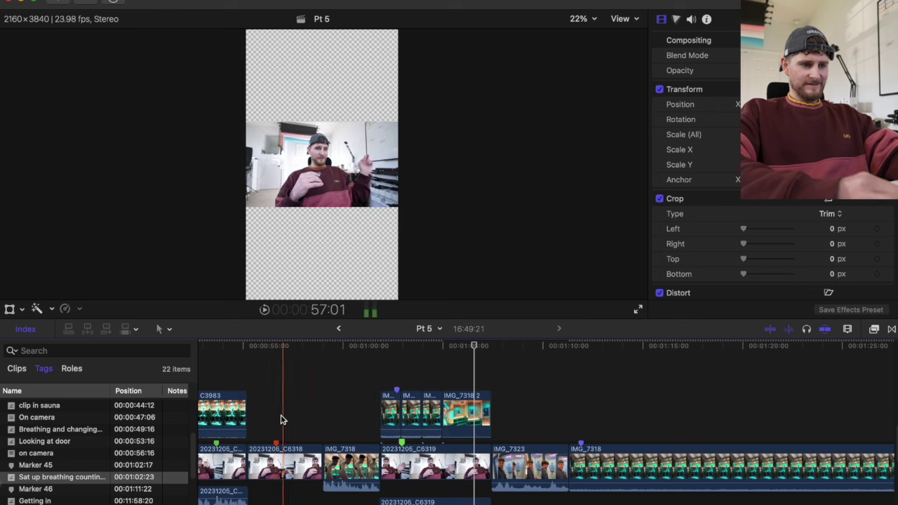
# Step: Enlarge the 20231205_C6318 clip at the "on camera" marker to fill the vertical frame and play it back
pyautogui.click(280, 469)
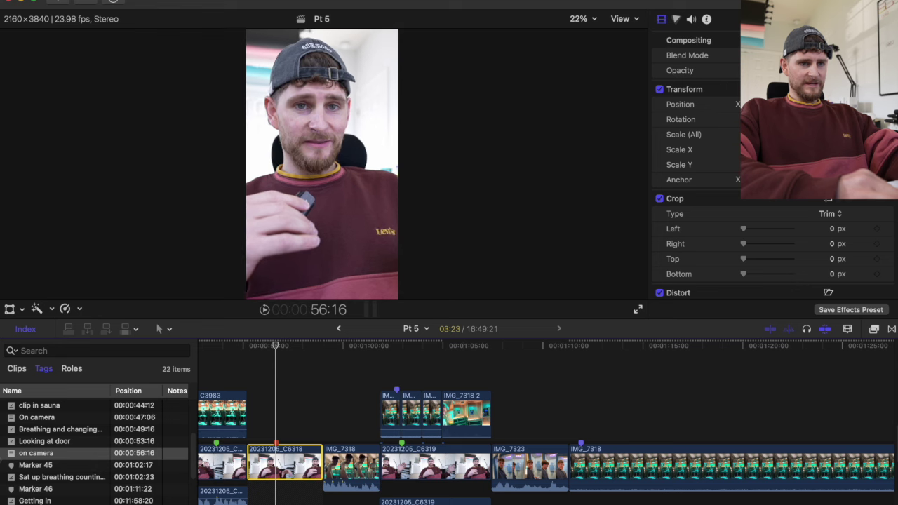
pyautogui.press('space')
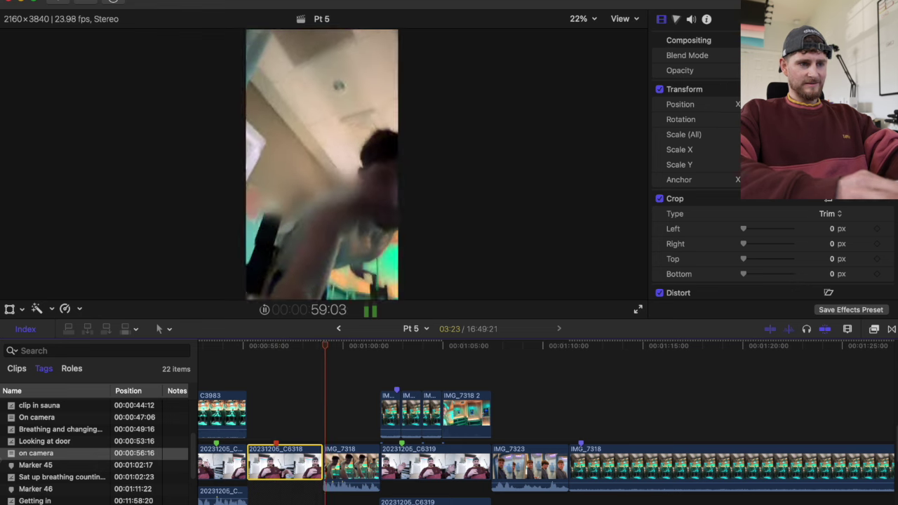
pyautogui.hscroll(-10, 267, 421)
pyautogui.press('space')
# Step: Split 20231205_C6318 at 47:23 and paste the enlarged clip's attributes onto the short section at the "On camera" marker
pyautogui.click(408, 381)
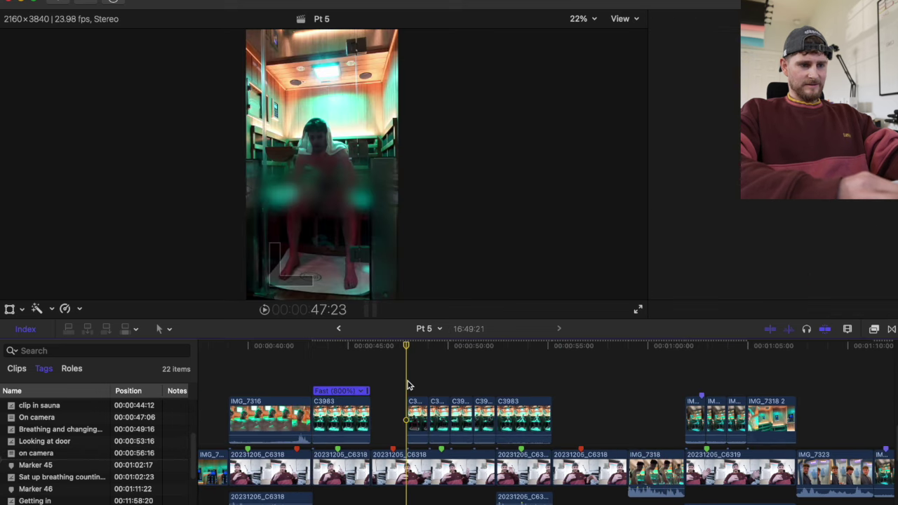
pyautogui.press('super+b')
pyautogui.click(589, 487)
pyautogui.click(391, 469)
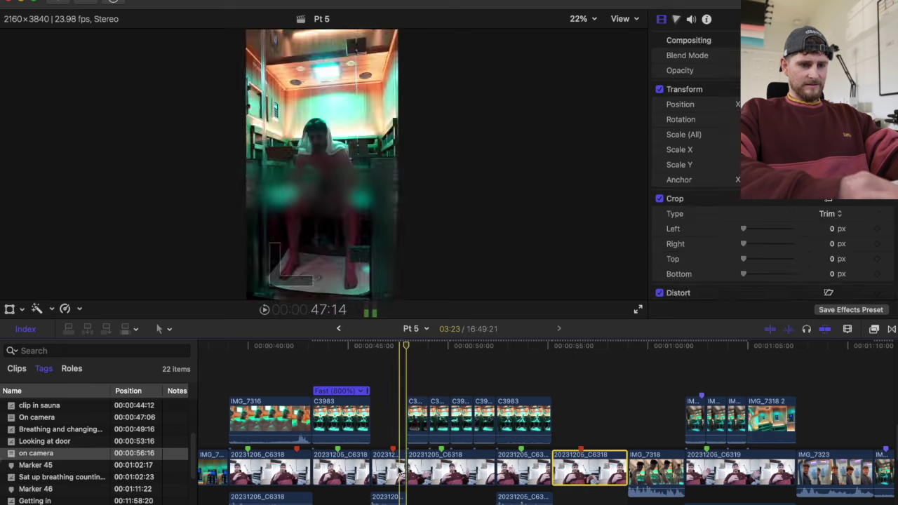
pyautogui.press('shift+super+v')
pyautogui.press('Return')
# Step: Split 20231205_C6318 at 32:03, the start of IMG_7302, and paste the Position and Scale attributes onto the section before it
pyautogui.hscroll(-12, 390, 469)
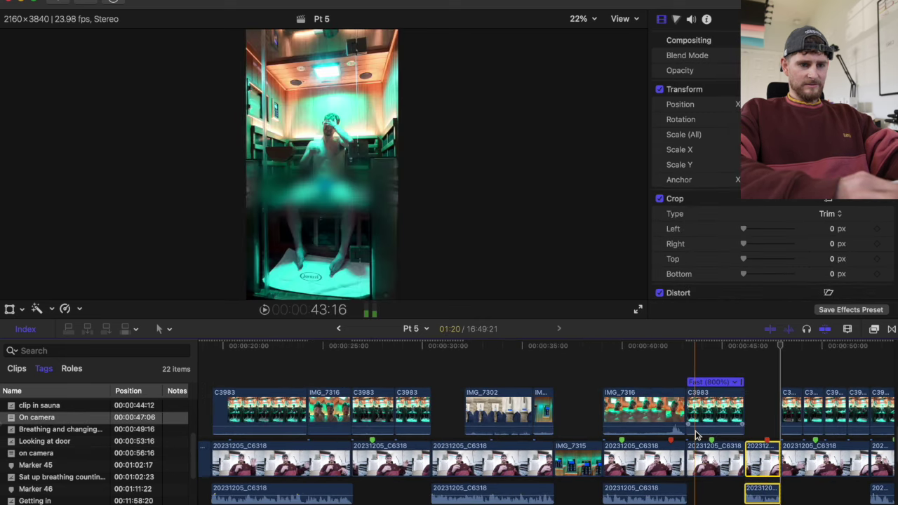
pyautogui.hscroll(-8, 672, 441)
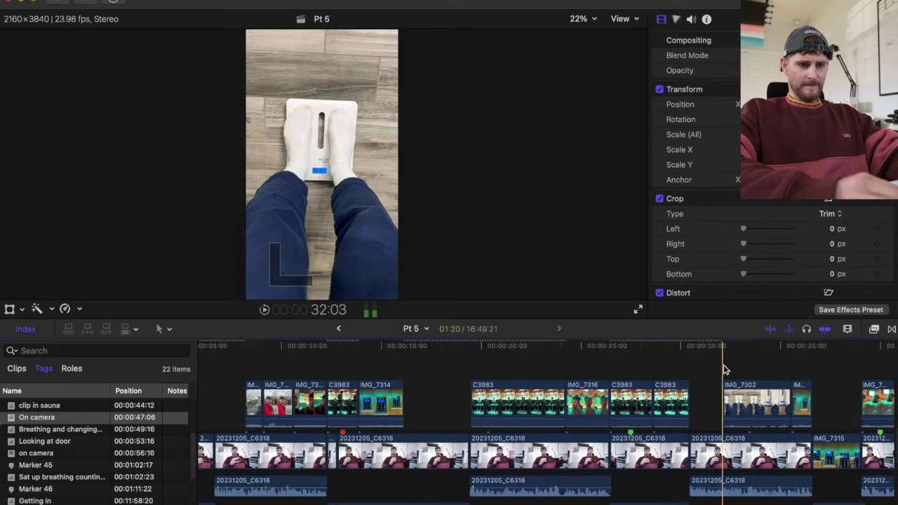
pyautogui.press('space')
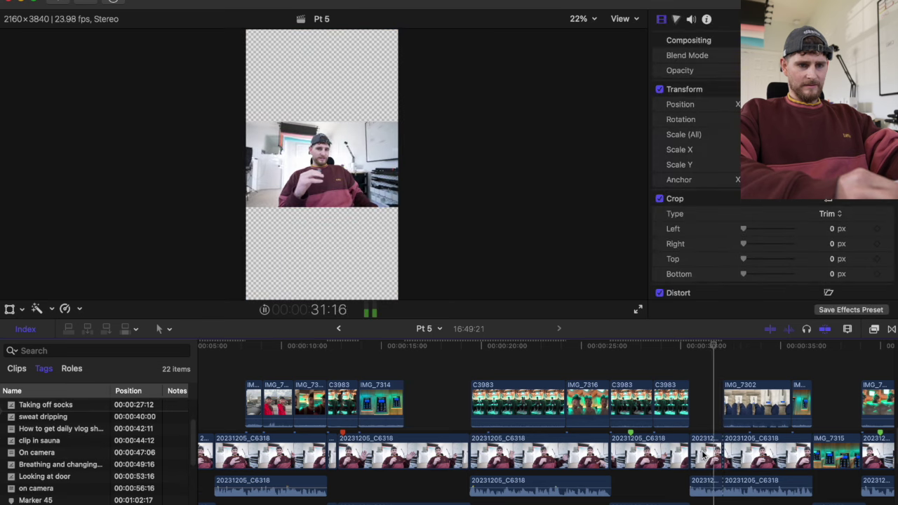
pyautogui.hscroll(5, 700, 450)
pyautogui.click(527, 366)
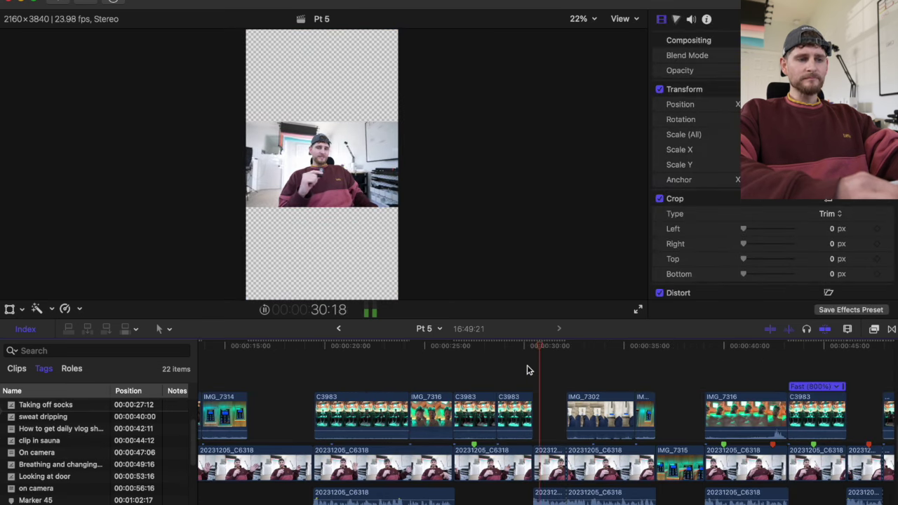
pyautogui.click(549, 464)
pyautogui.press('super+shift+v')
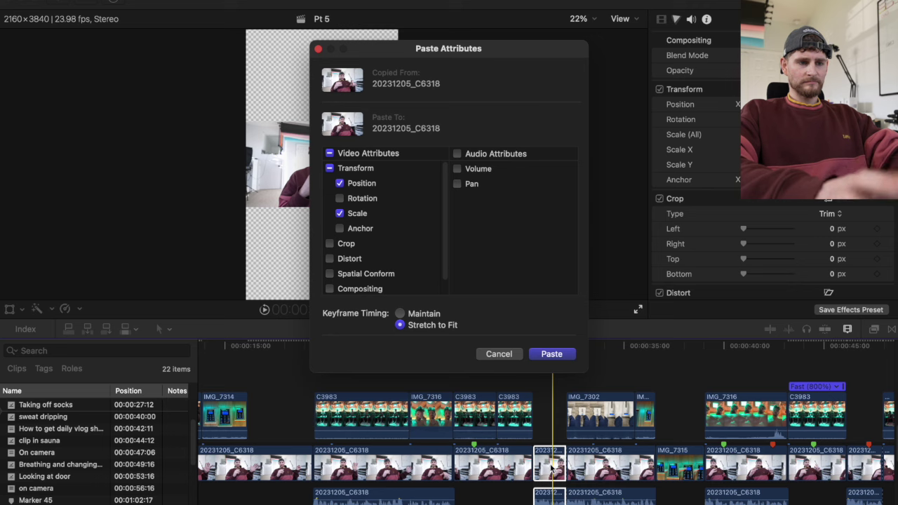
pyautogui.press('Return')
# Step: Split 20231205_C6318 at 16:04, the end of IMG_7314, and paste the copied attributes onto the section after it
pyautogui.hscroll(-7, 463, 377)
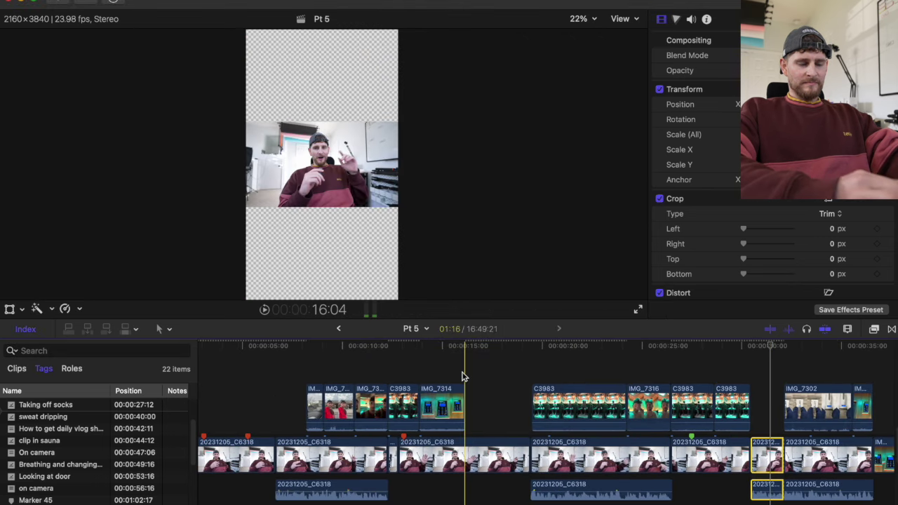
pyautogui.press('space')
pyautogui.click(461, 377)
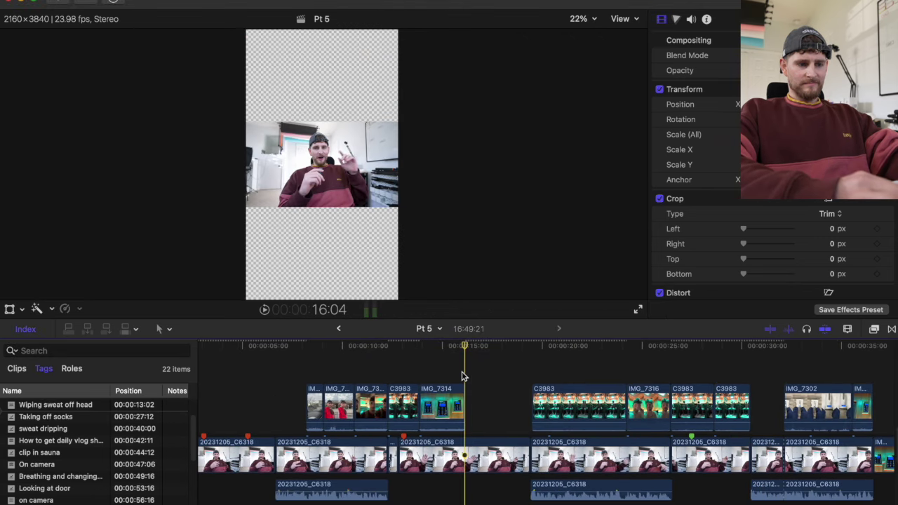
pyautogui.press('space')
pyautogui.press('space')
pyautogui.click(492, 443)
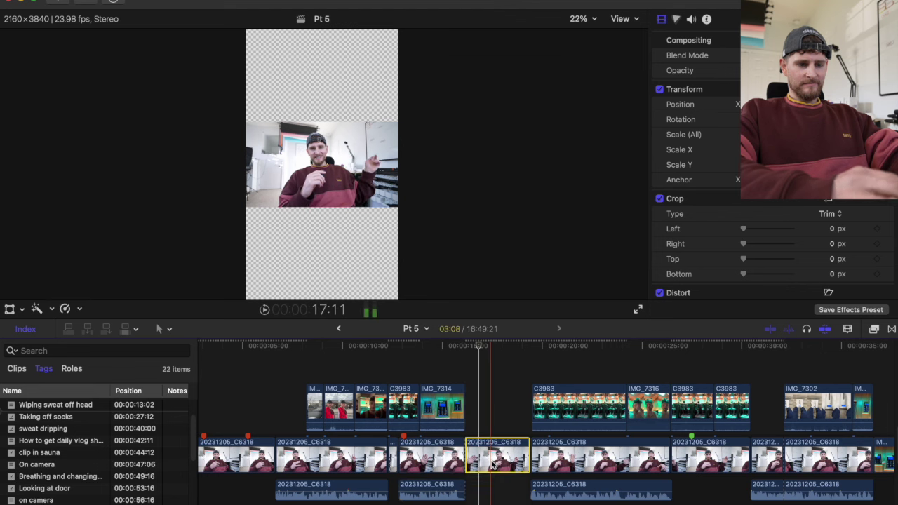
pyautogui.press('alt+super+v')
pyautogui.hscroll(-3, 492, 444)
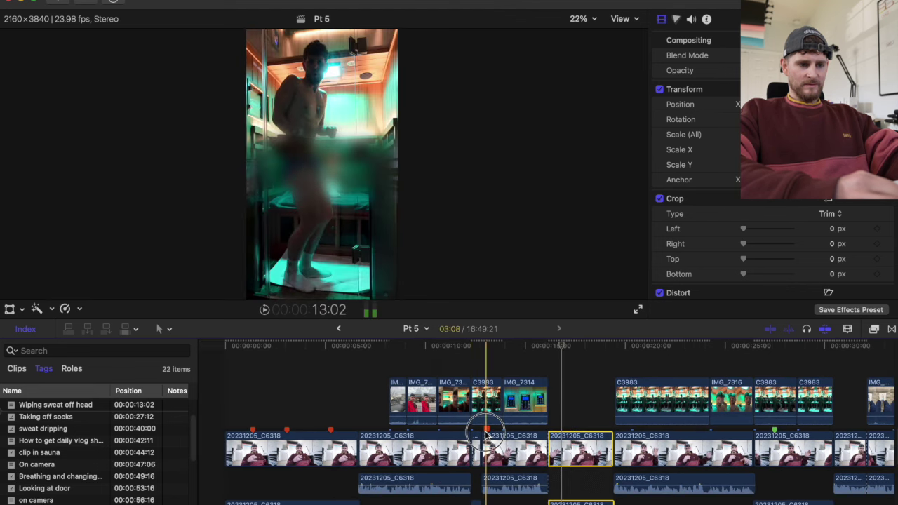
# Step: Mark the "Wiping sweat off head" marker at 13:02 as completed and play back the B-roll around it
pyautogui.doubleClick(486, 429)
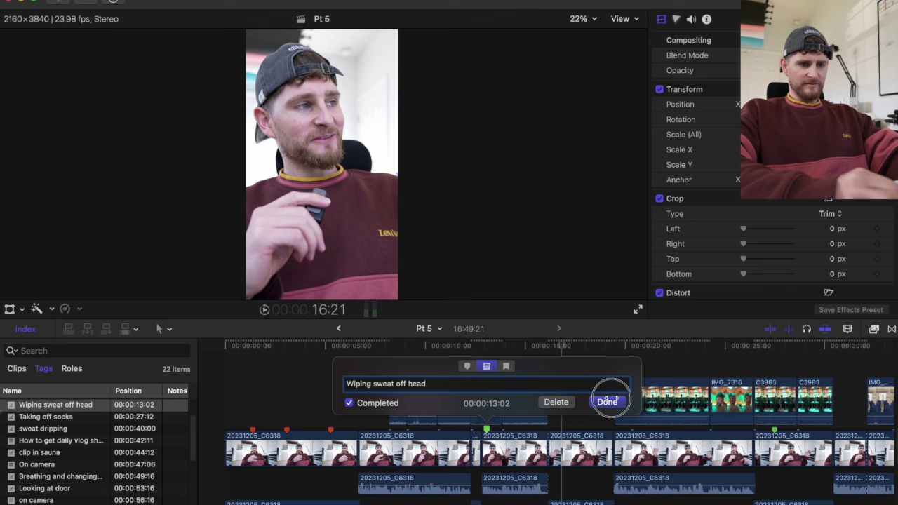
pyautogui.click(607, 401)
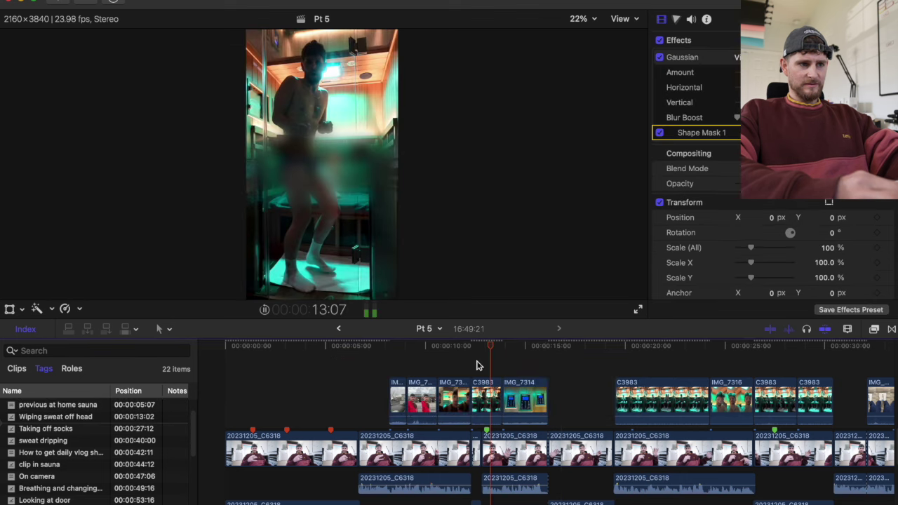
pyautogui.scroll(1, 477, 365)
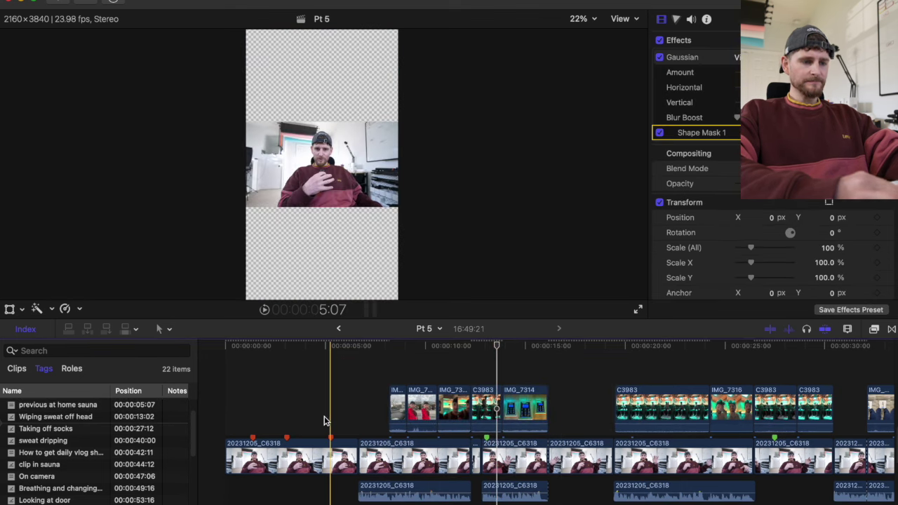
pyautogui.press('space')
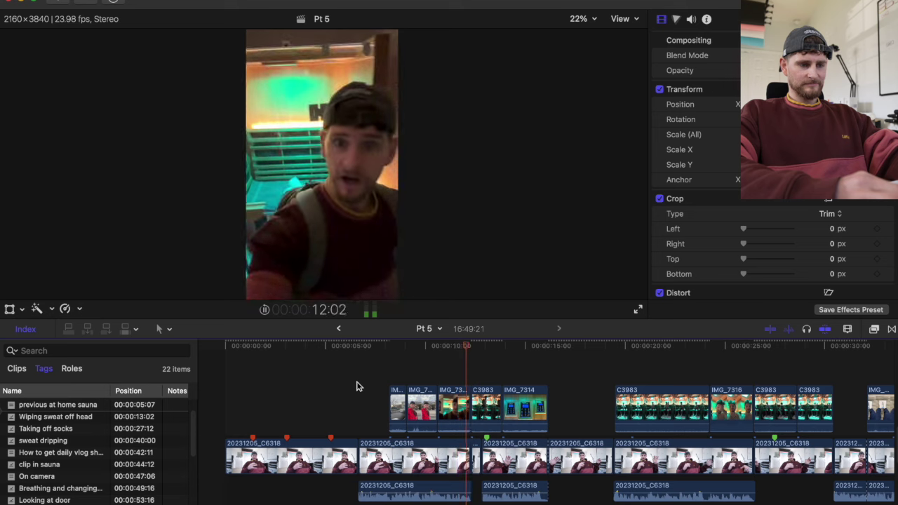
pyautogui.press('space')
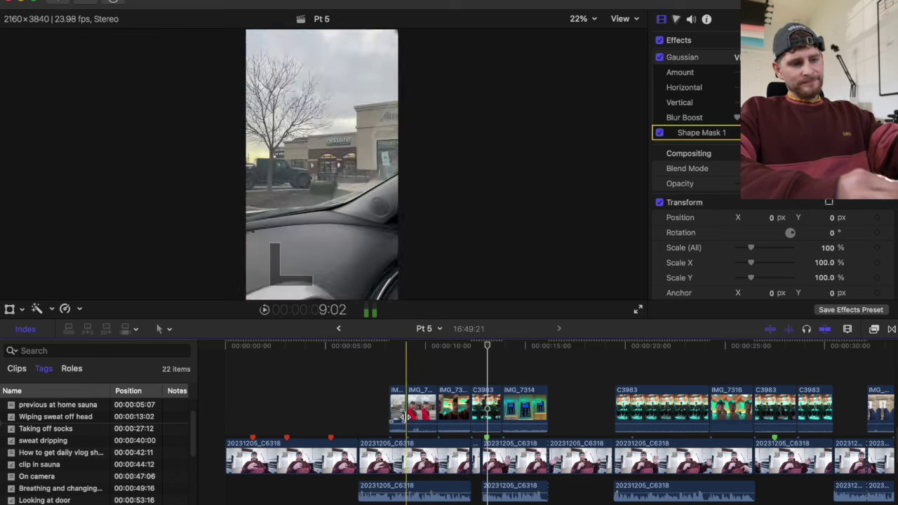
# Step: Silence the audio of the first group of five connected B-roll clips, ending with IMG_7314
pyautogui.moveTo(376, 404); pyautogui.dragTo(525, 411)
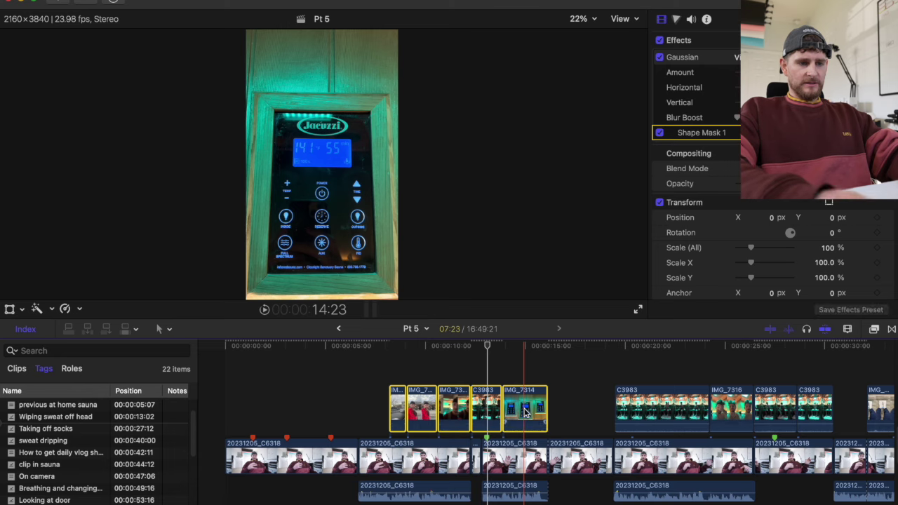
pyautogui.hscroll(10, 525, 413)
pyautogui.press('super+minus')
pyautogui.press('space')
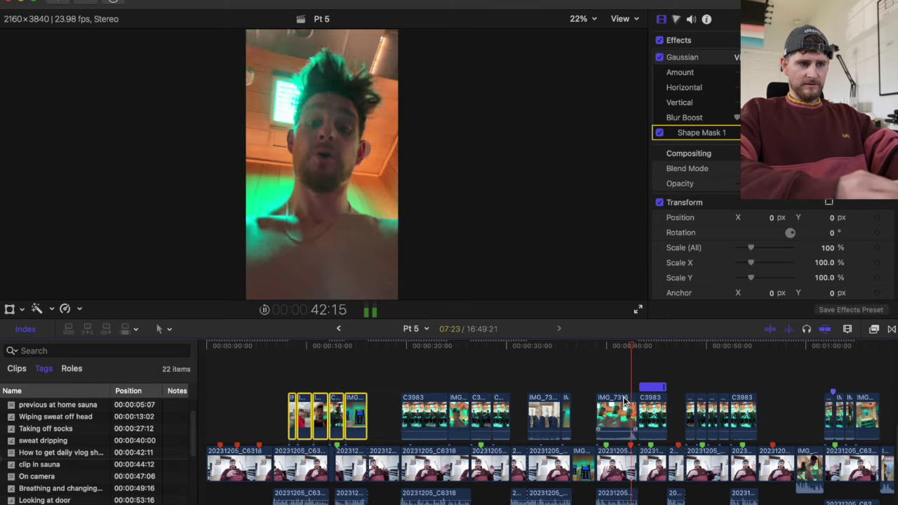
# Step: Lower the remaining connected B-roll clips, from C3983 at 19 s through IMG_7318 2, to -∞ dB, leaving out IMG_7316 at 40:18
pyautogui.moveTo(389, 409); pyautogui.dragTo(584, 413)
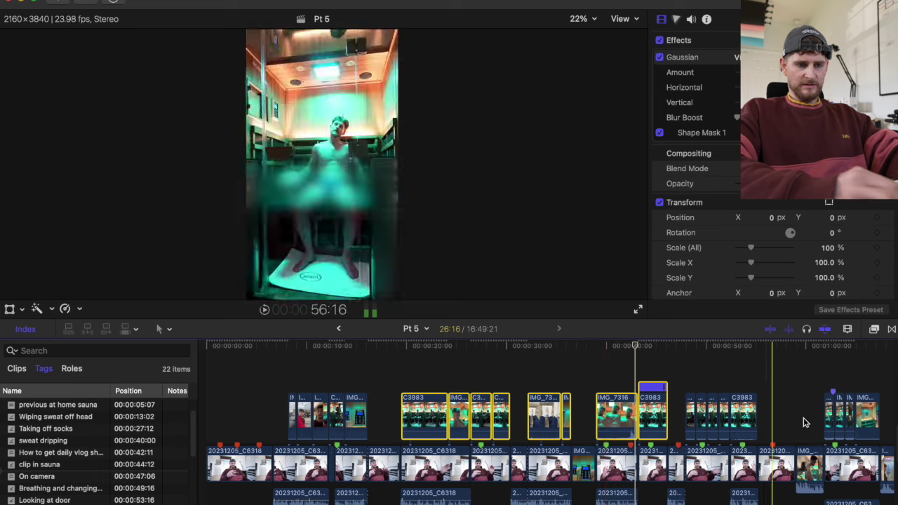
pyautogui.keyDown('shift'); pyautogui.click(869, 413); pyautogui.keyUp('shift')
pyautogui.keyDown('super'); pyautogui.click(613, 418); pyautogui.keyUp('super')
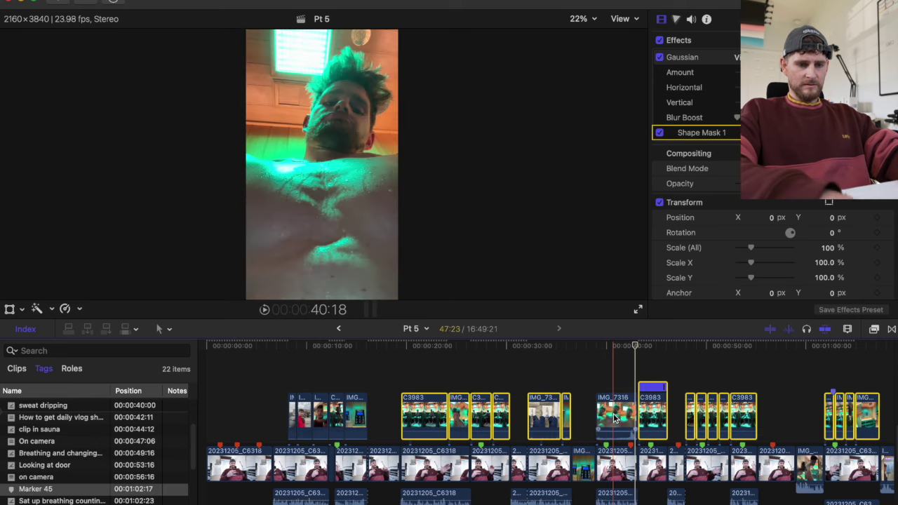
pyautogui.scroll(-2, 615, 418)
pyautogui.hscroll(-2, 615, 418)
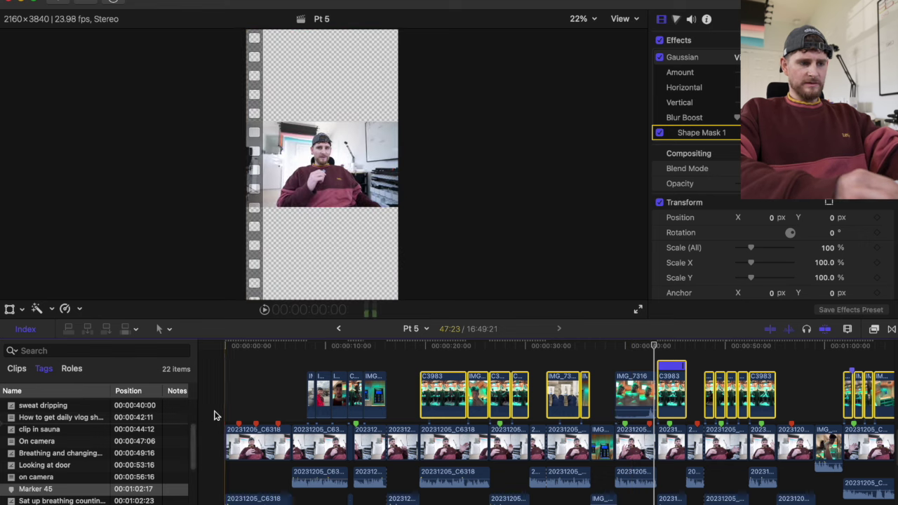
# Step: Play the edit from the beginning and adjust the start of the first long C3983 clip to the cut at 19:11
pyautogui.click(214, 412)
pyautogui.press('space')
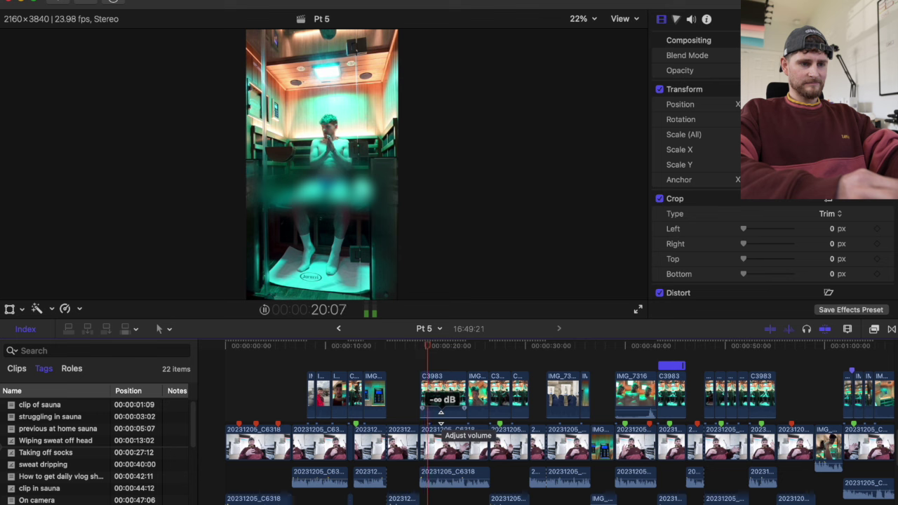
pyautogui.click(410, 374)
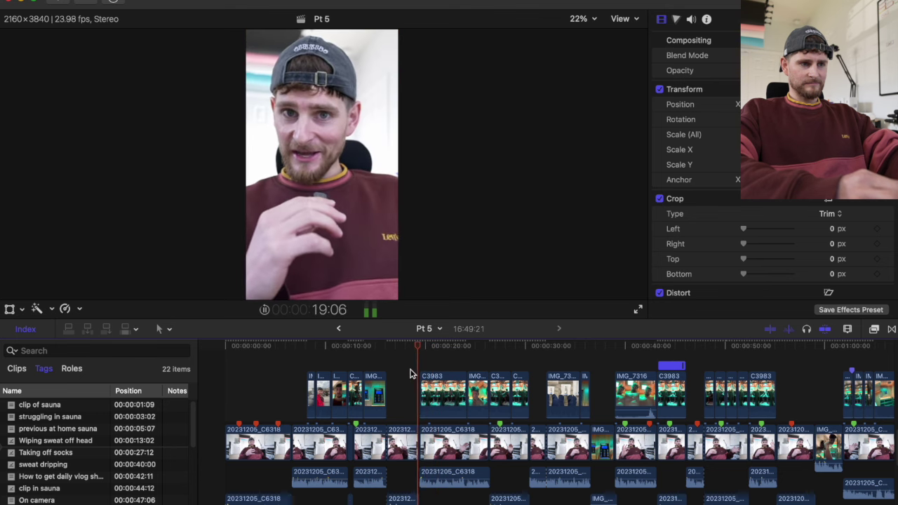
pyautogui.press('space')
pyautogui.press('super+=')
pyautogui.press('super+=')
pyautogui.press('super+=')
pyautogui.click(394, 396)
pyautogui.moveTo(393, 395); pyautogui.dragTo(390, 394)
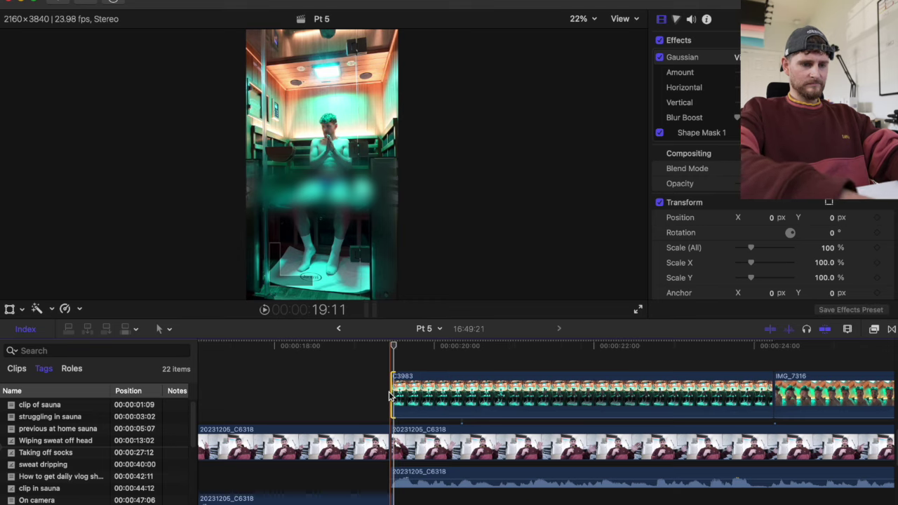
pyautogui.press('super+minus')
pyautogui.press('super+minus')
pyautogui.press('space')
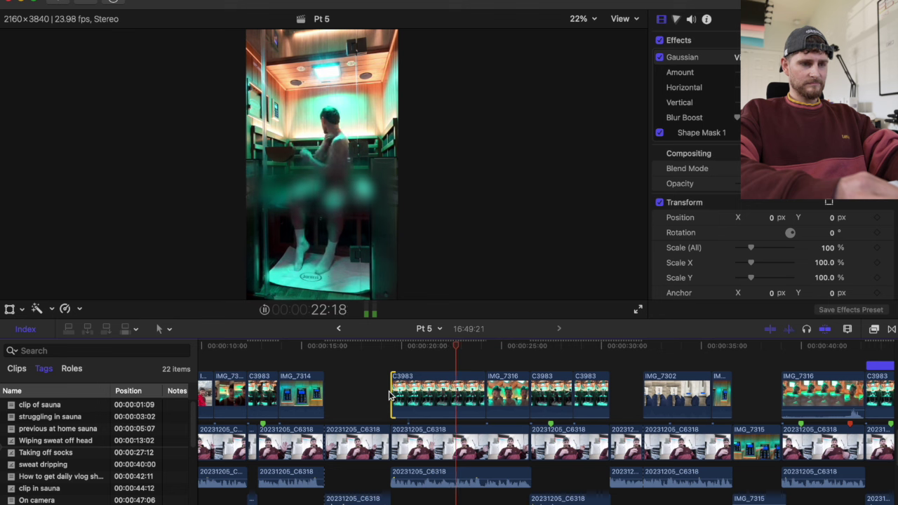
# Step: Review the edit up to about 46:18 and scale the Fast (800%) C3983 clip at 44:12 to 196%
pyautogui.hscroll(5, 390, 394)
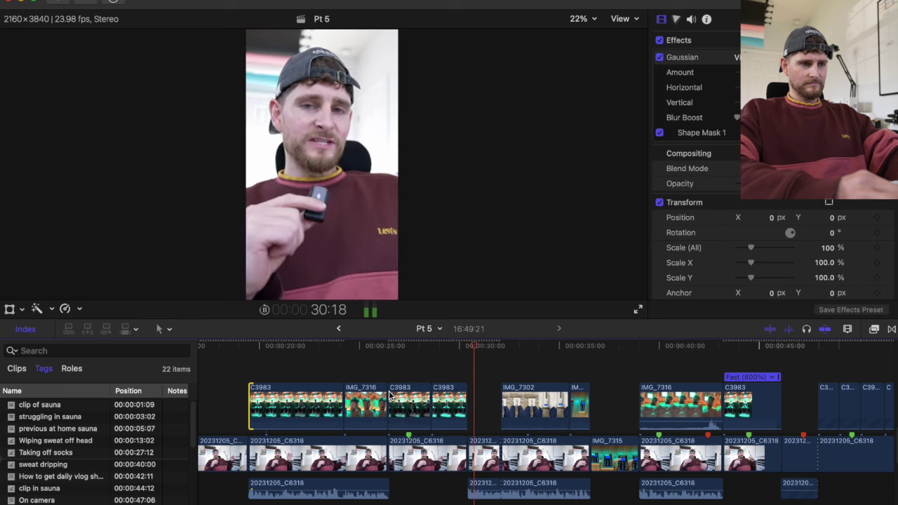
pyautogui.hscroll(5, 390, 396)
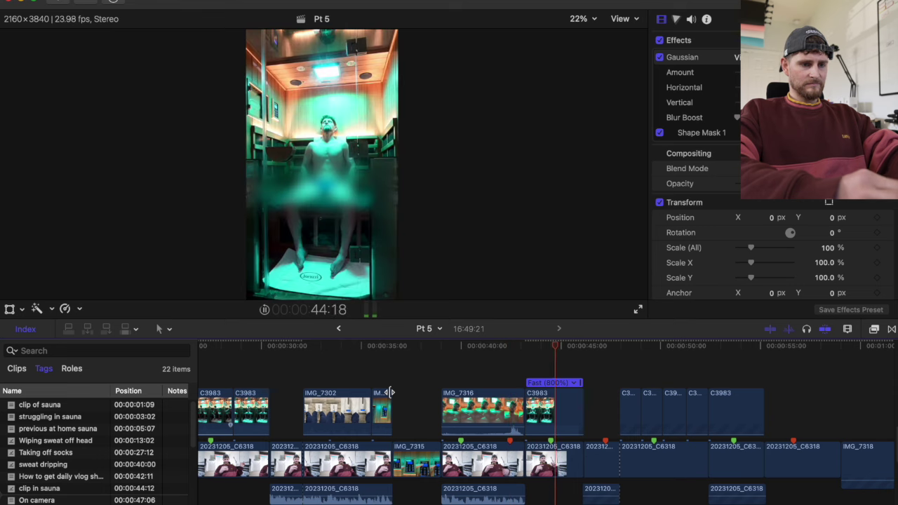
pyautogui.hscroll(5, 472, 390)
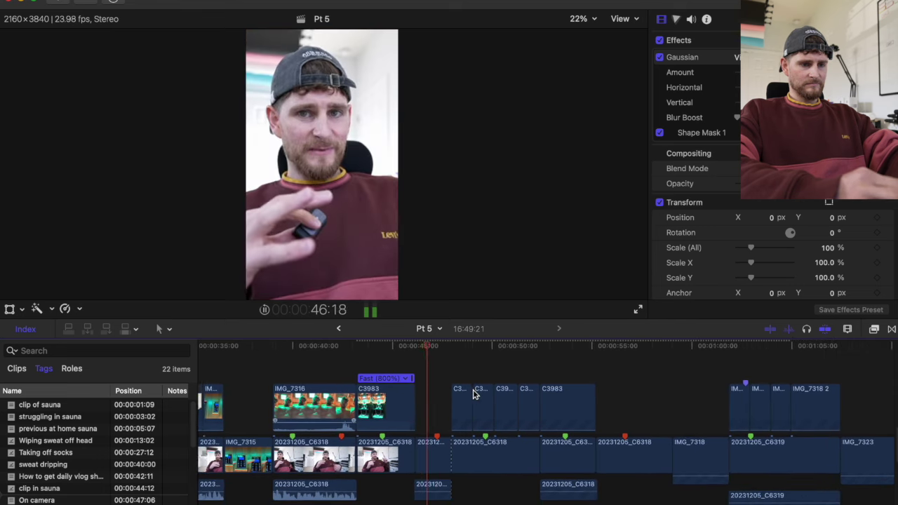
pyautogui.press('space')
pyautogui.click(377, 401)
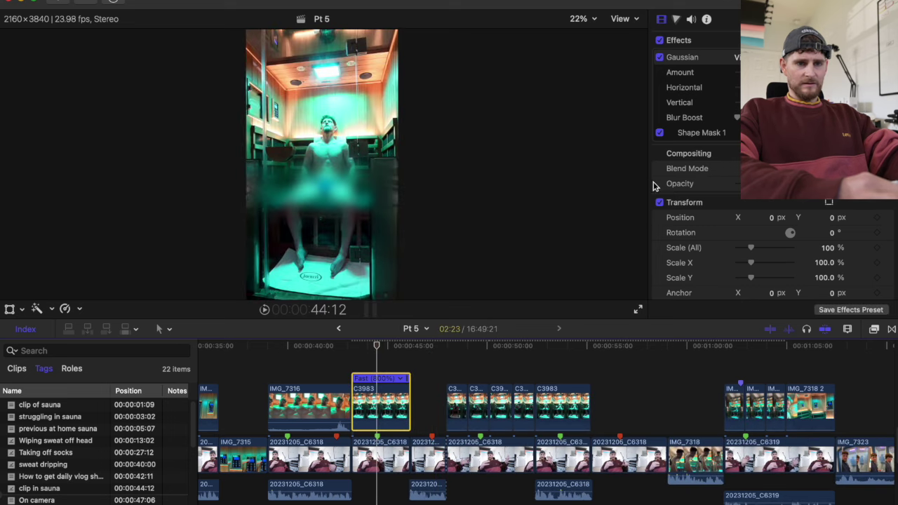
pyautogui.moveTo(754, 253); pyautogui.dragTo(768, 252)
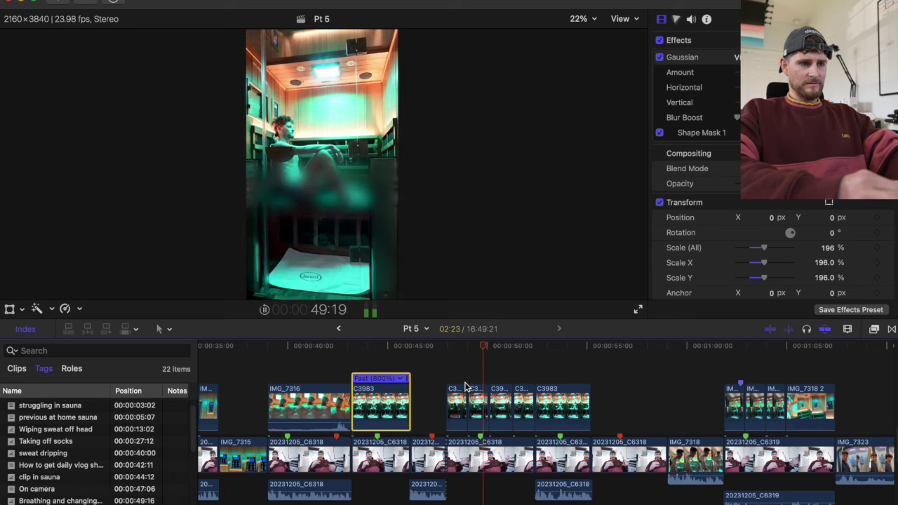
# Step: Reshape the Gaussian blur mask on the short C3983 clip at 50:15 into a small circle over the subject's hips and play it back
pyautogui.press('space')
pyautogui.click(499, 399)
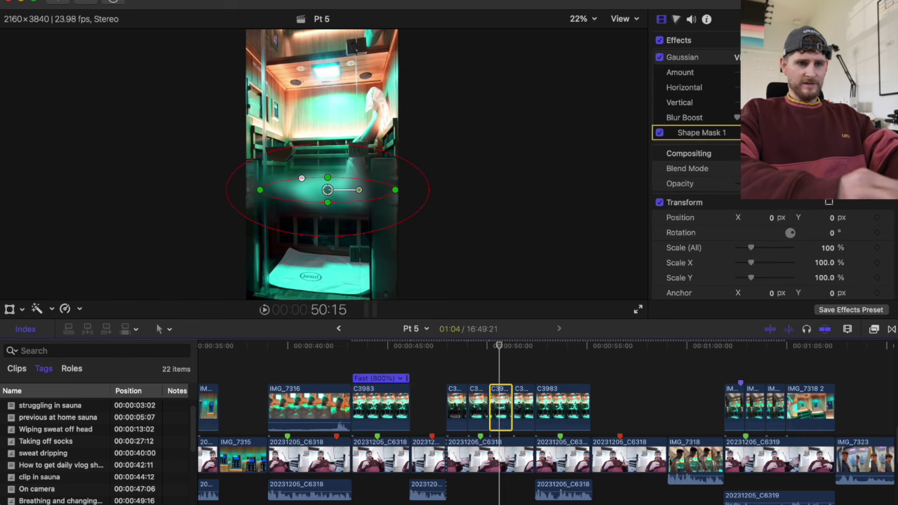
pyautogui.moveTo(374, 180)
pyautogui.moveTo(334, 194); pyautogui.dragTo(359, 203)
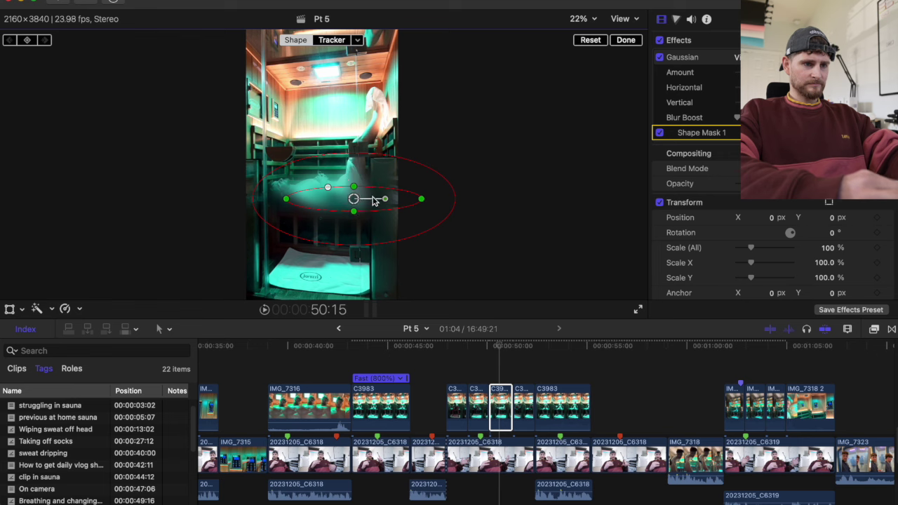
pyautogui.moveTo(286, 201); pyautogui.dragTo(360, 202)
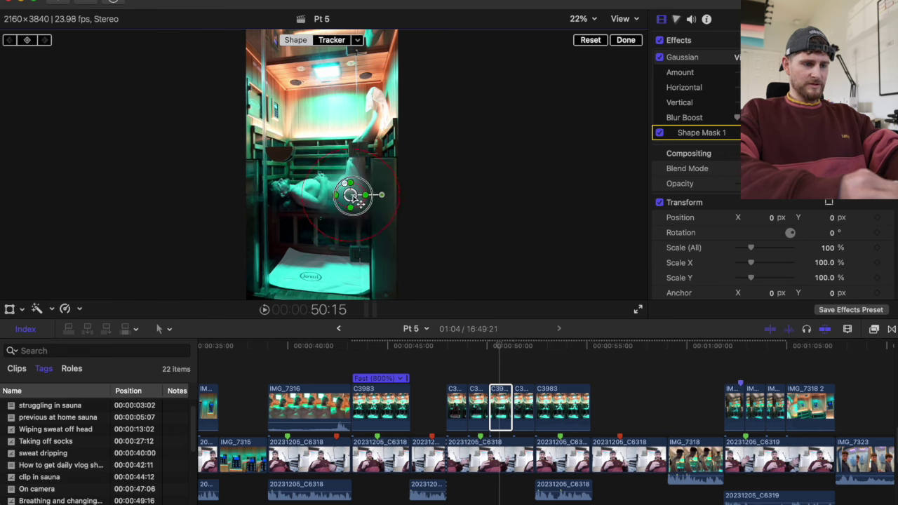
pyautogui.press('space')
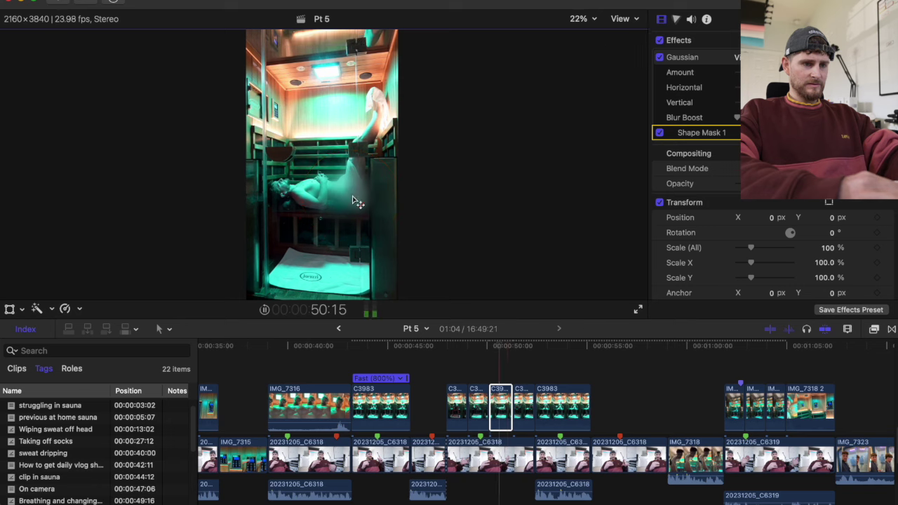
pyautogui.click(472, 334)
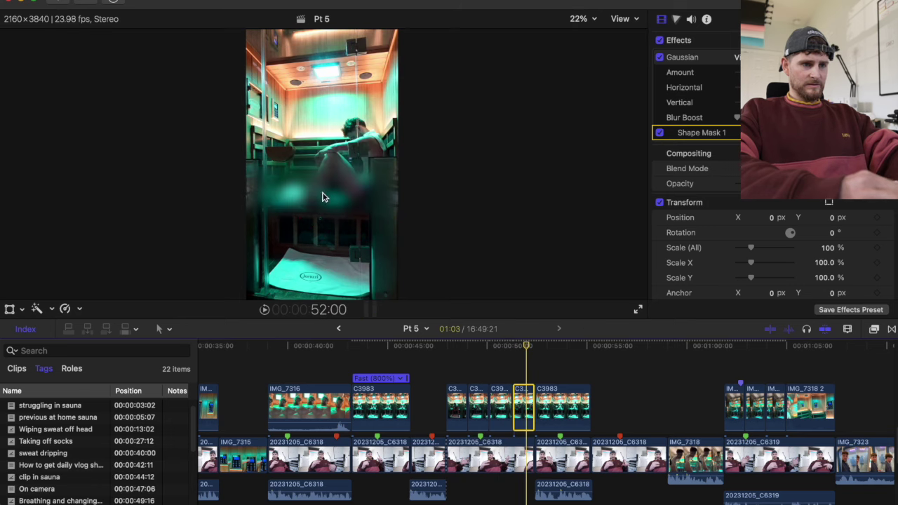
# Step: Delete the Gaussian blur effect from the short C3983 clip at 52:00 and play back the section
pyautogui.click(708, 58)
pyautogui.press('Delete')
pyautogui.click(502, 411)
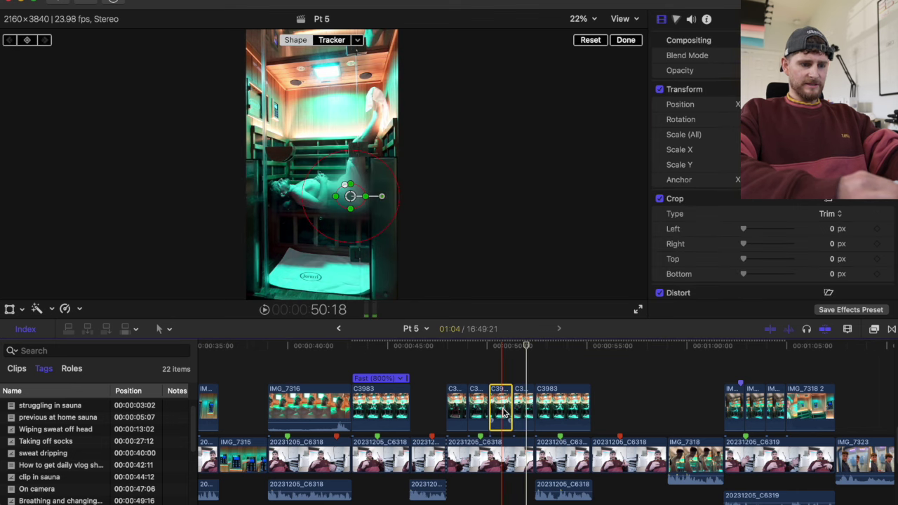
pyautogui.click(522, 413)
pyautogui.click(527, 375)
pyautogui.press('space')
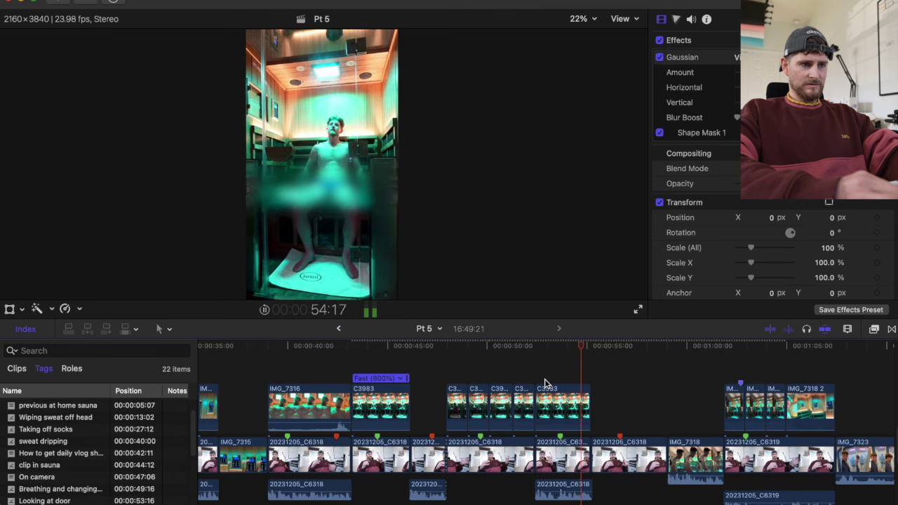
# Step: Scale the C3983 clip at 54:11 to 383% and reposition it to frame the face and chest, then play it back
pyautogui.click(576, 389)
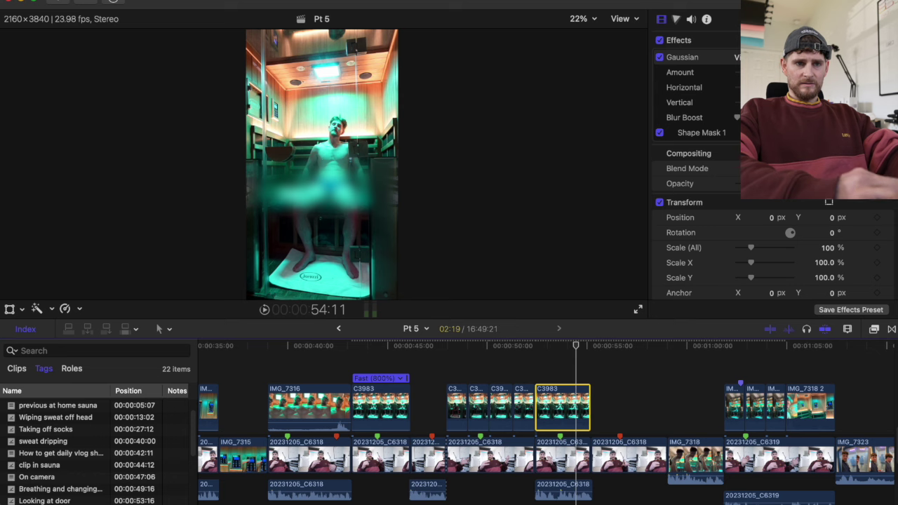
pyautogui.moveTo(769, 246); pyautogui.dragTo(790, 248)
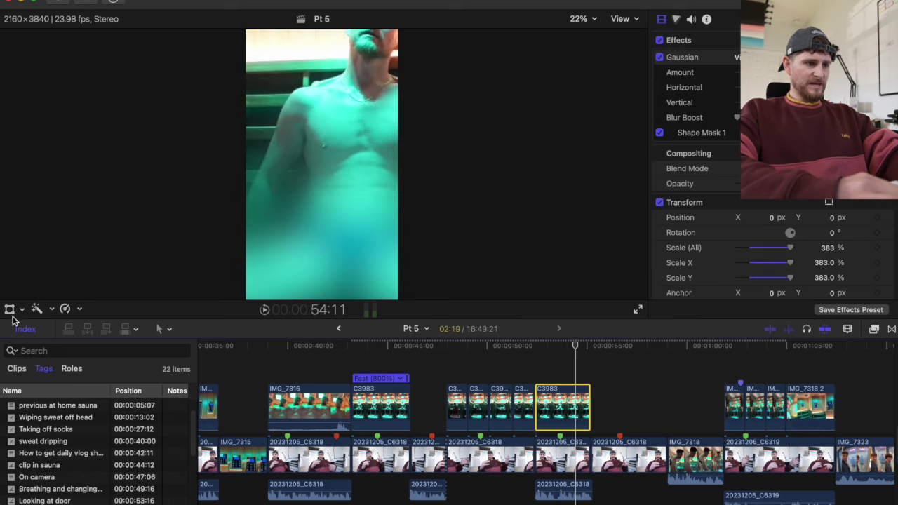
pyautogui.click(10, 310)
pyautogui.moveTo(351, 158); pyautogui.dragTo(307, 248)
pyautogui.press('space')
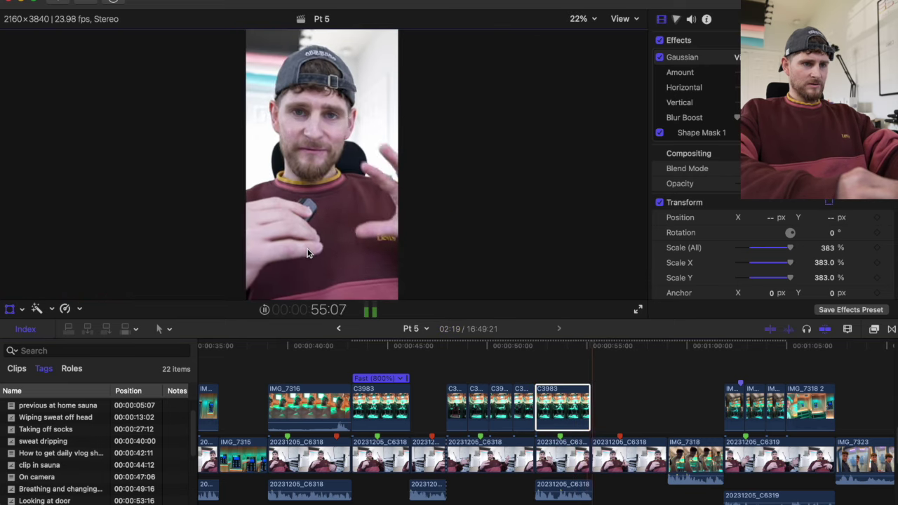
pyautogui.click(531, 382)
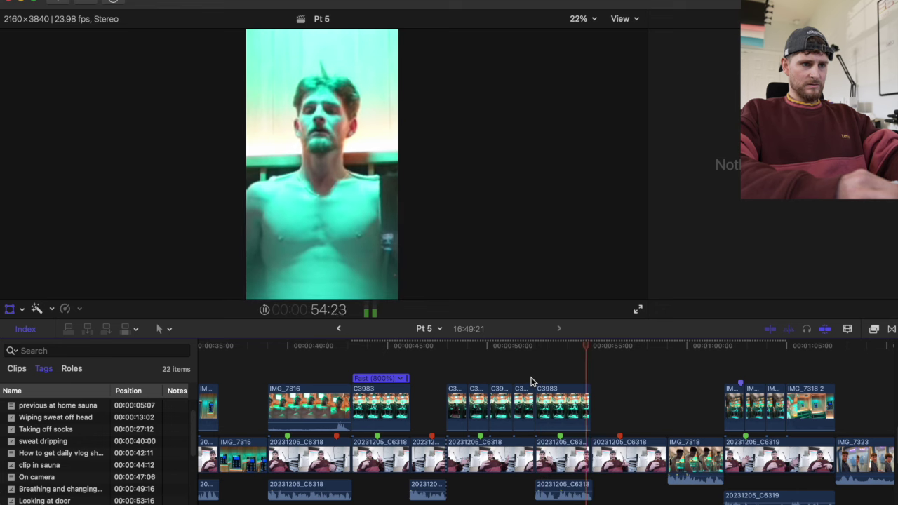
# Step: Move the blur mask on the IMG_7318 clip at 59:18 left over the subject's waist and play back the section
pyautogui.hscroll(5, 531, 382)
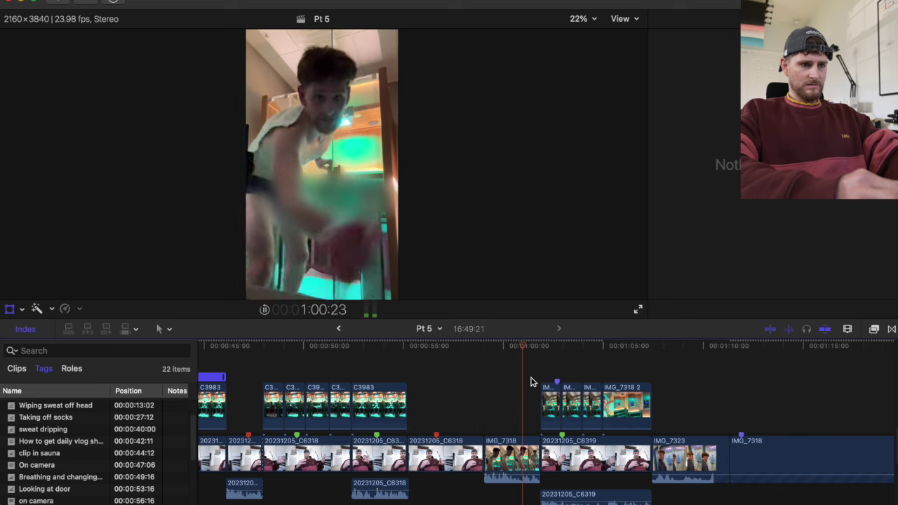
pyautogui.press('super+4')
pyautogui.click(481, 411)
pyautogui.hotkey('shift', 't')
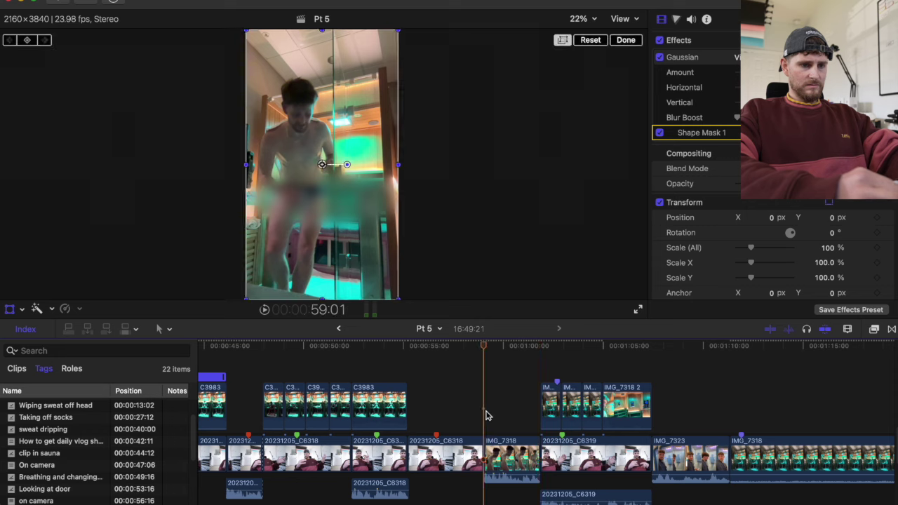
pyautogui.click(502, 459)
pyautogui.press('space')
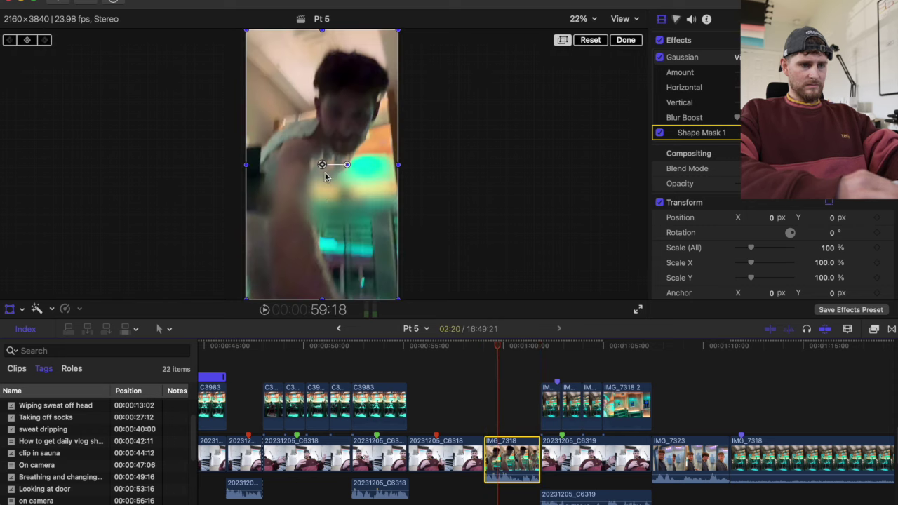
pyautogui.click(12, 309)
pyautogui.press('space')
pyautogui.press('space')
pyautogui.moveTo(326, 198); pyautogui.dragTo(303, 197)
pyautogui.press('space')
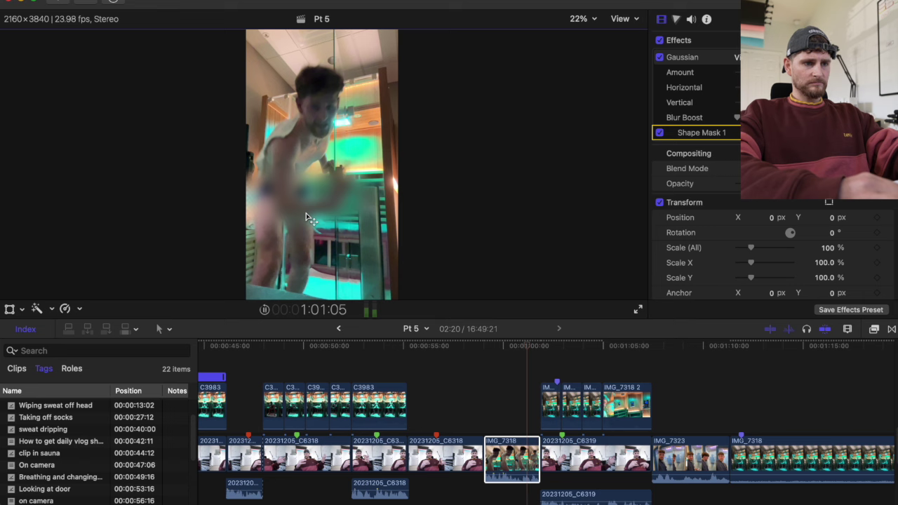
pyautogui.press('space')
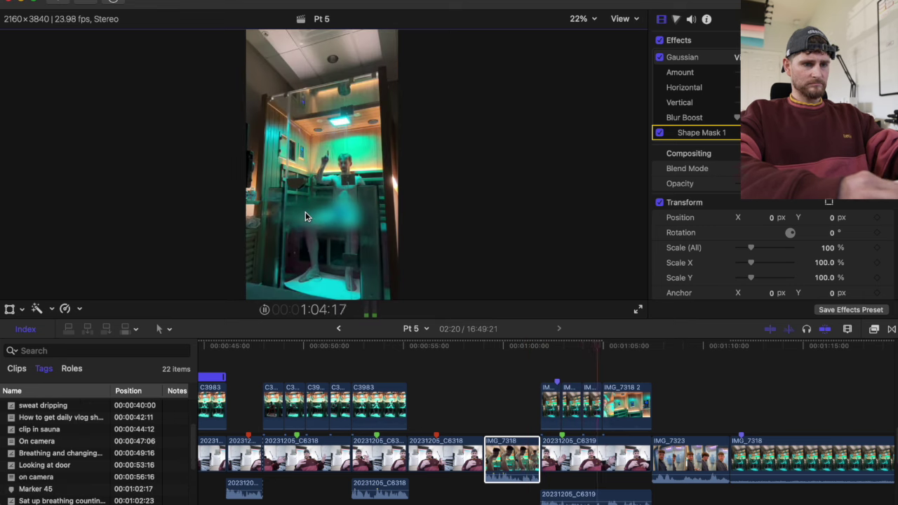
# Step: Review the section from 1:01:20, then combine the three short IMG clips above 20231205_C6319 into one compound clip
pyautogui.click(533, 363)
pyautogui.hscroll(3, 533, 363)
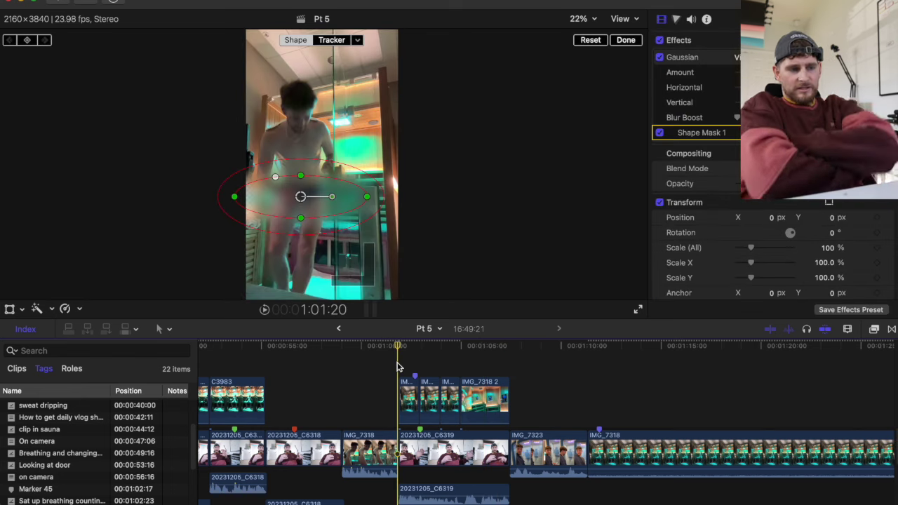
pyautogui.press('space')
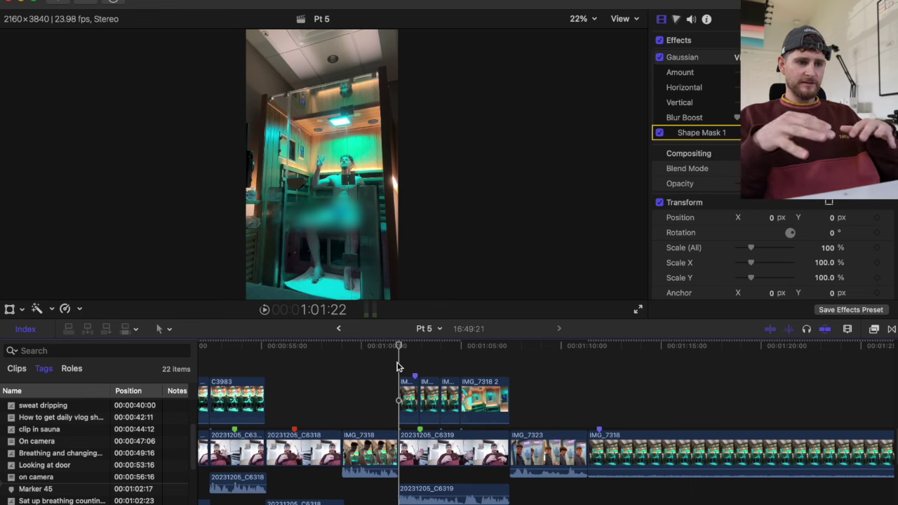
pyautogui.moveTo(411, 369); pyautogui.dragTo(456, 418)
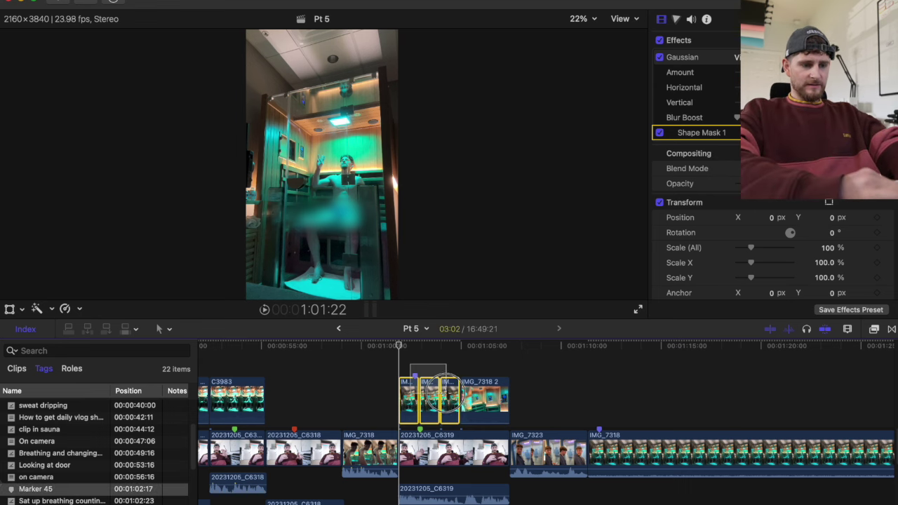
pyautogui.hotkey('alt', 'g')
pyautogui.press('Return')
pyautogui.press('super+4')
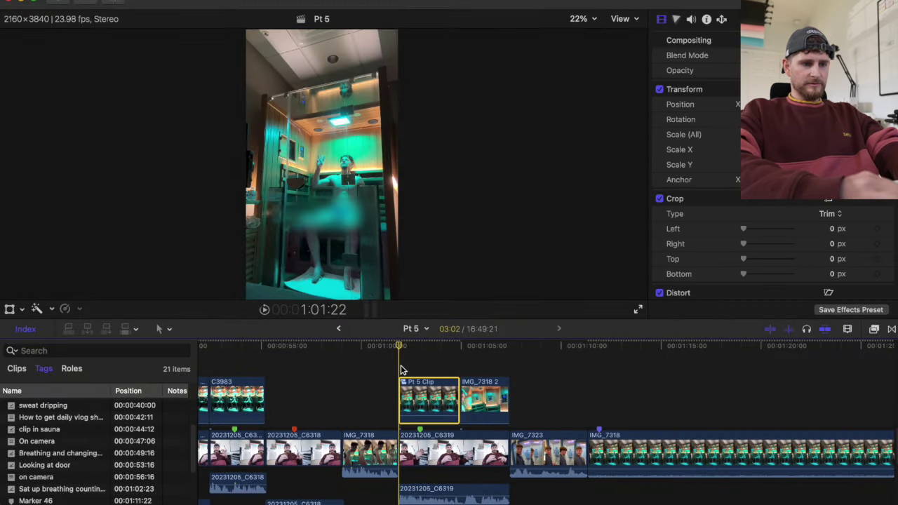
# Step: Apply a Ken Burns crop to the compound clip at 1:01:22, tighten its end frame around the sauna booth and play it back
pyautogui.click(22, 308)
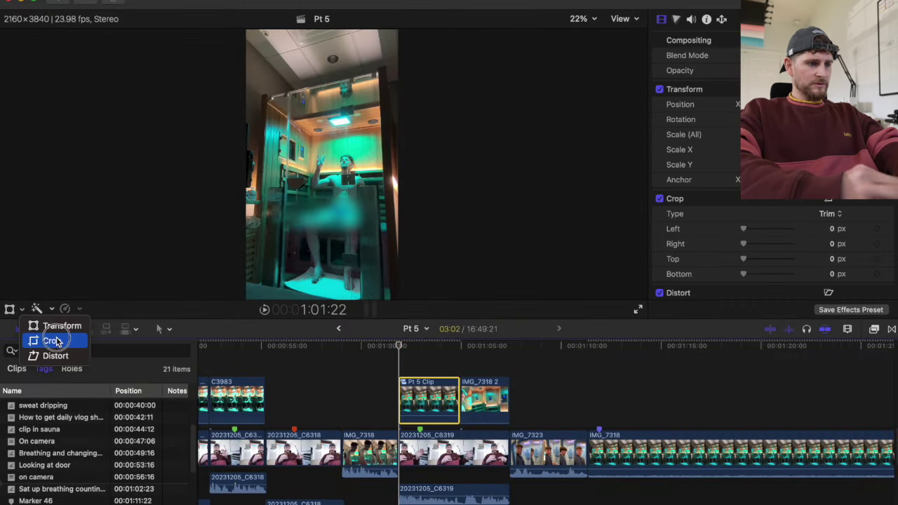
pyautogui.click(51, 340)
pyautogui.click(348, 284)
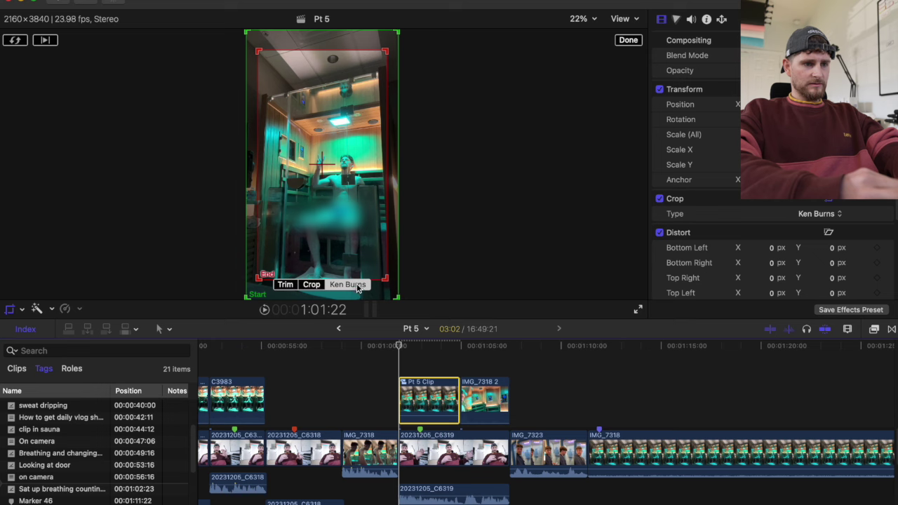
pyautogui.moveTo(384, 277); pyautogui.dragTo(331, 224)
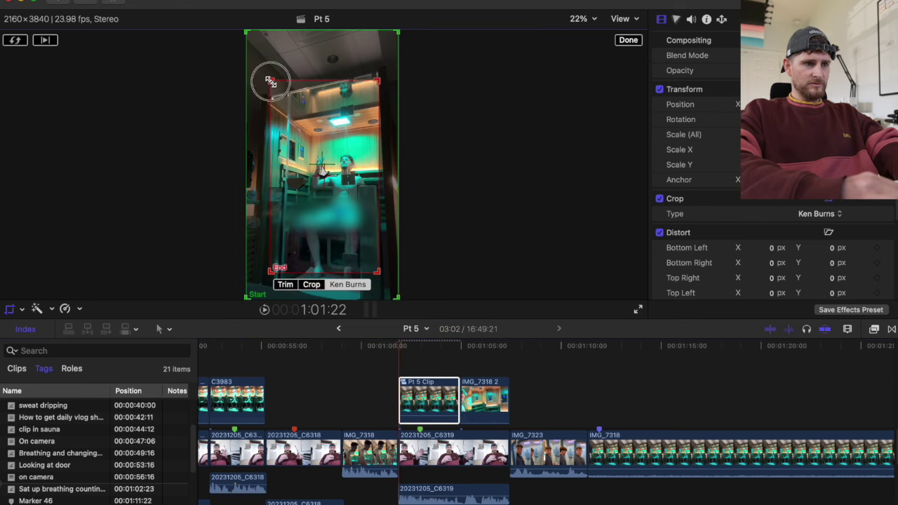
pyautogui.moveTo(270, 81); pyautogui.dragTo(262, 65)
pyautogui.moveTo(301, 138); pyautogui.dragTo(307, 149)
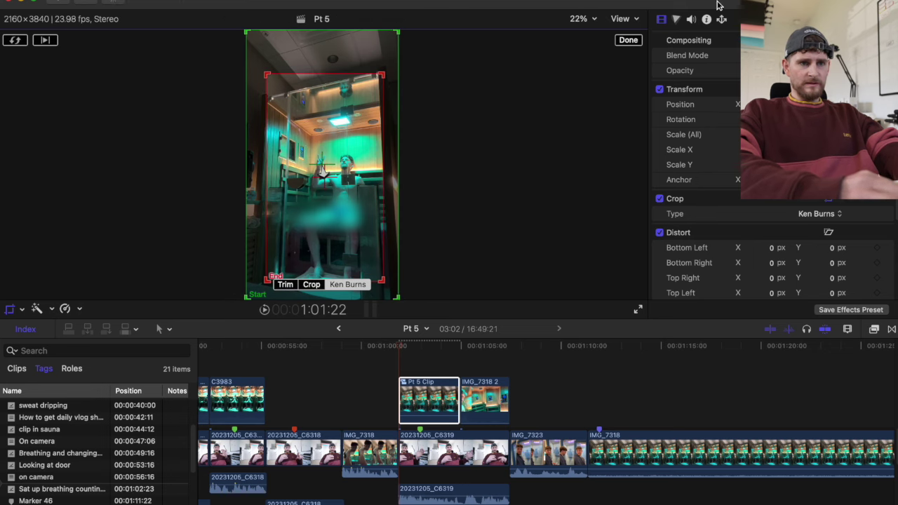
pyautogui.click(628, 41)
pyautogui.press('space')
# Step: Swap the start and end frames of the compound clip's Ken Burns move so it zooms out, then play it back
pyautogui.click(433, 393)
pyautogui.click(10, 310)
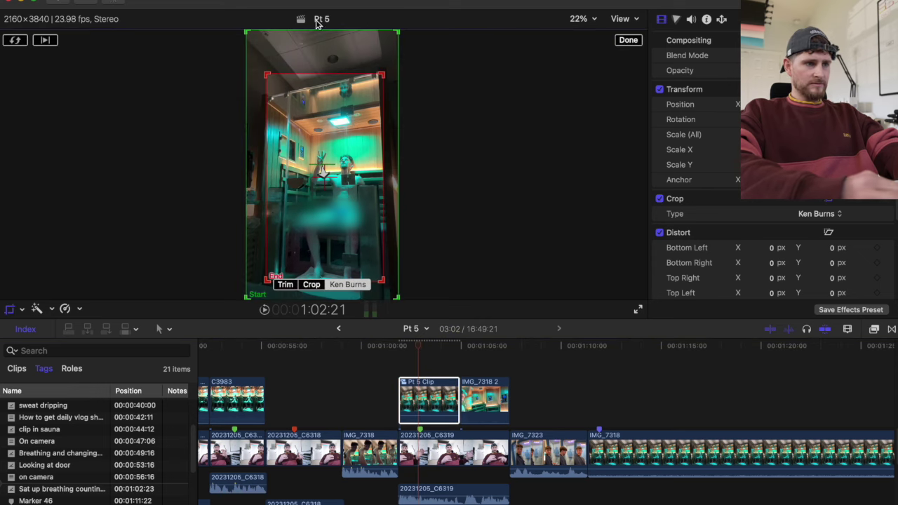
pyautogui.click(15, 41)
pyautogui.click(628, 40)
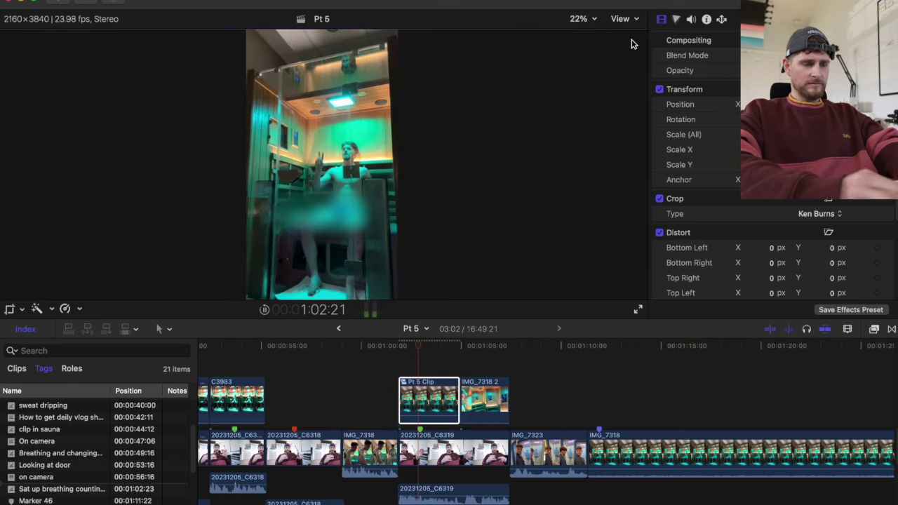
pyautogui.press('space')
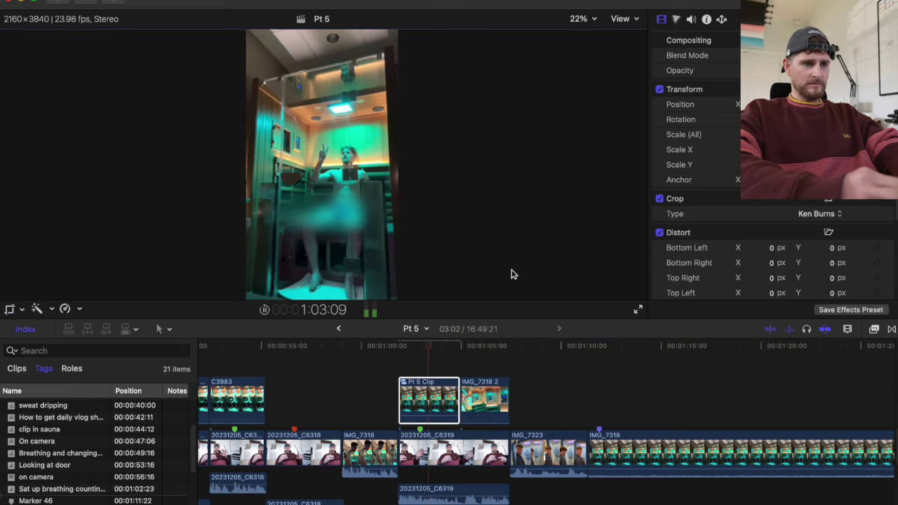
pyautogui.click(398, 368)
pyautogui.click(390, 368)
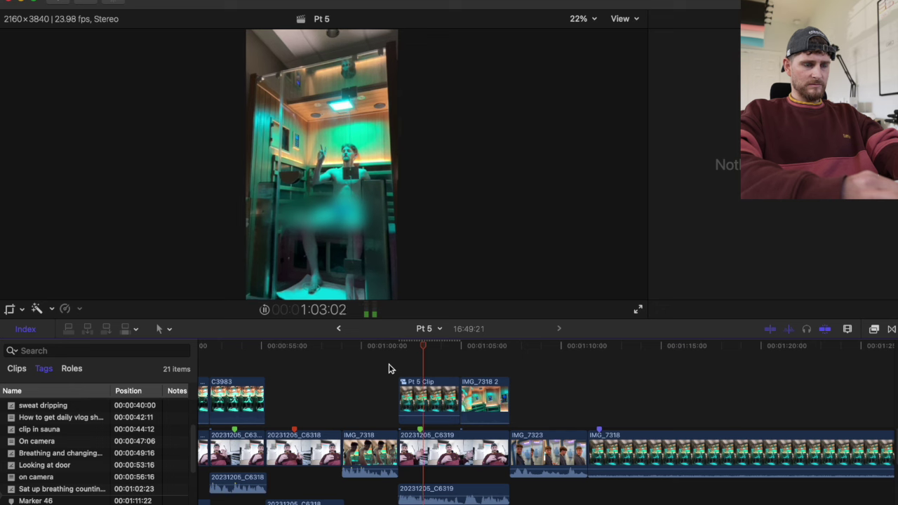
# Step: Enlarge the Ken Burns start frame on the compound clip, shift it down to the picture's lower edge and play it back
pyautogui.click(420, 399)
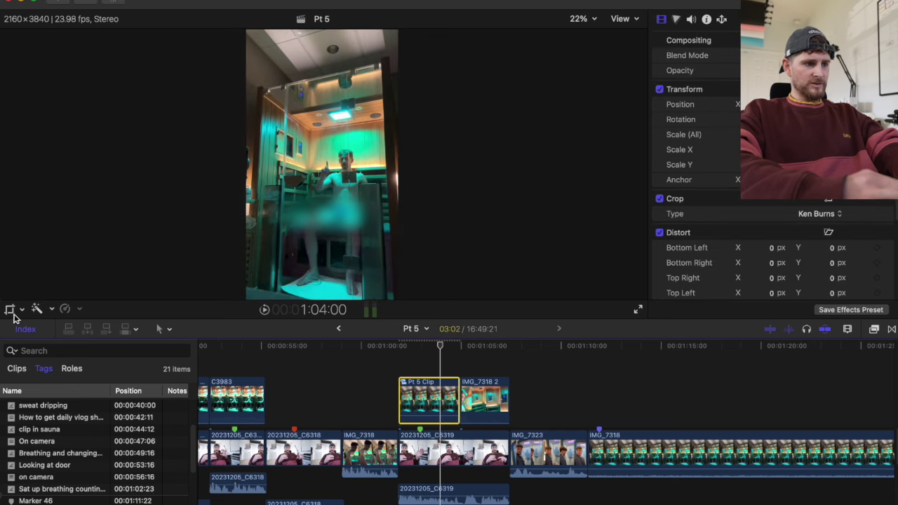
pyautogui.click(10, 309)
pyautogui.moveTo(262, 75); pyautogui.dragTo(252, 49)
pyautogui.moveTo(291, 88); pyautogui.dragTo(296, 101)
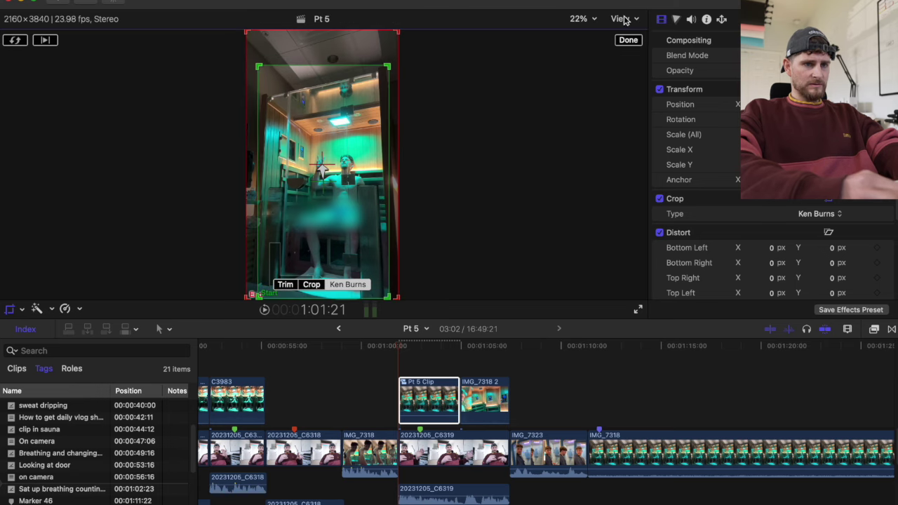
pyautogui.click(628, 40)
pyautogui.press('space')
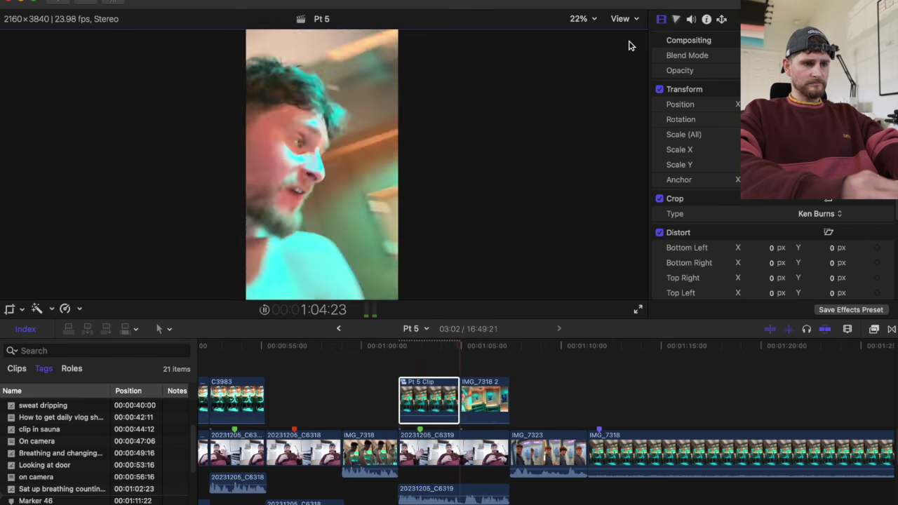
pyautogui.press('space')
# Step: Move the compound clip's Ken Burns start frame up to the middle of the picture and play back through the IMG_7323 clip
pyautogui.click(420, 382)
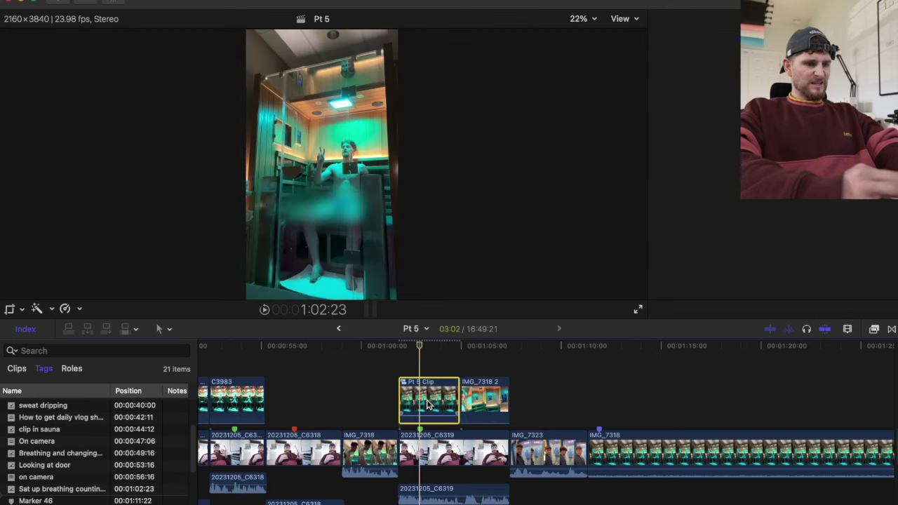
pyautogui.click(10, 311)
pyautogui.moveTo(358, 177); pyautogui.dragTo(343, 167)
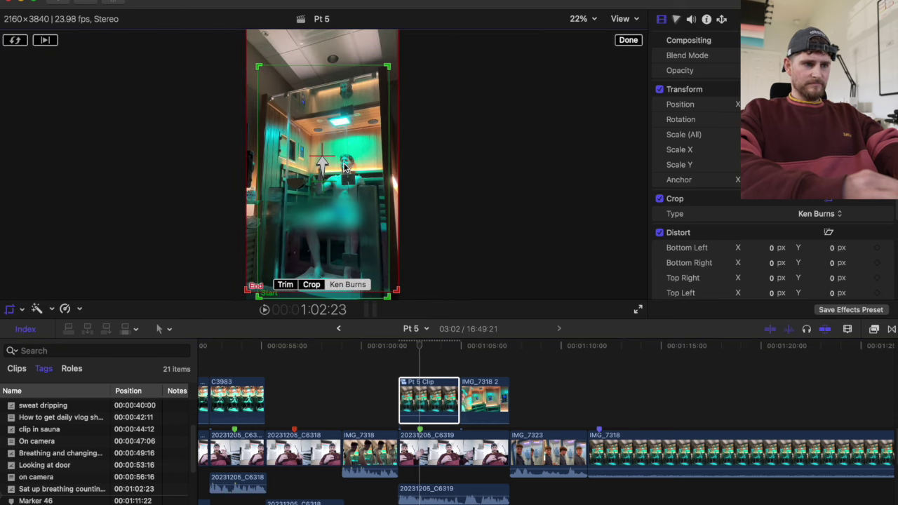
pyautogui.press('super+z')
pyautogui.moveTo(340, 107); pyautogui.dragTo(341, 123)
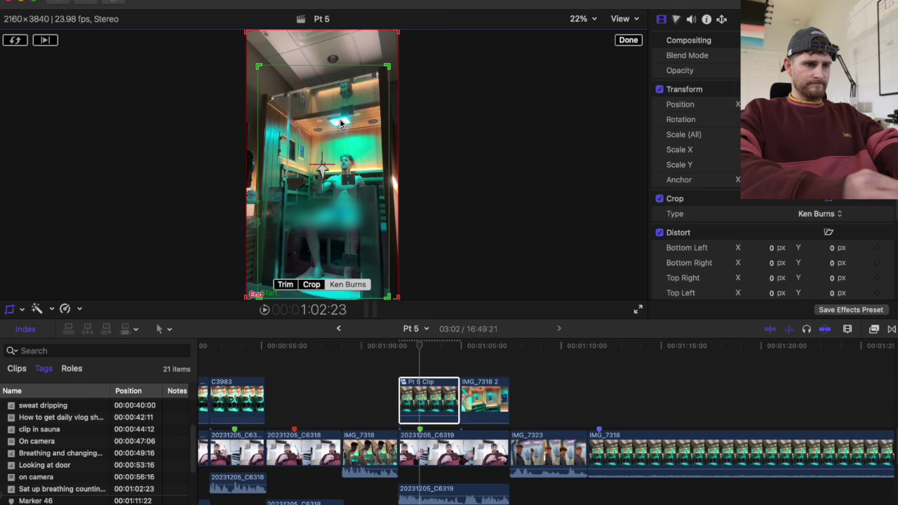
pyautogui.moveTo(341, 123); pyautogui.dragTo(341, 107)
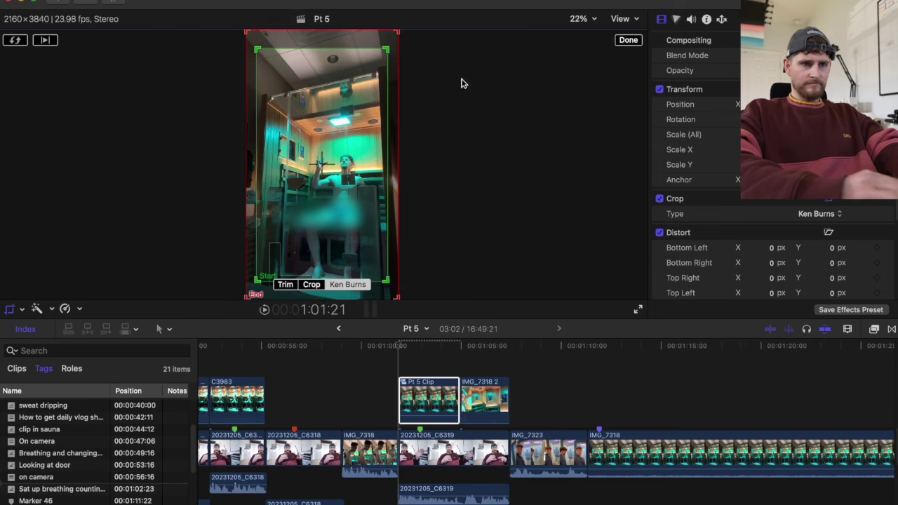
pyautogui.click(627, 39)
pyautogui.press('space')
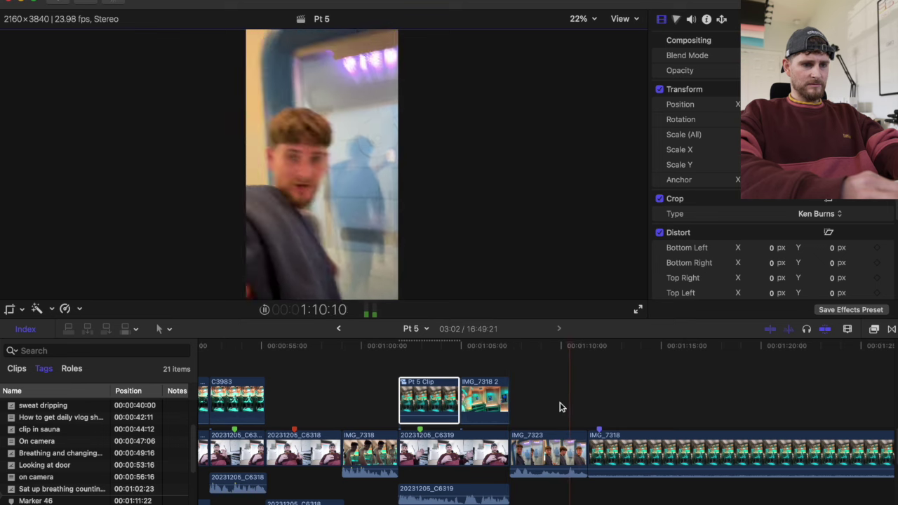
pyautogui.press('space')
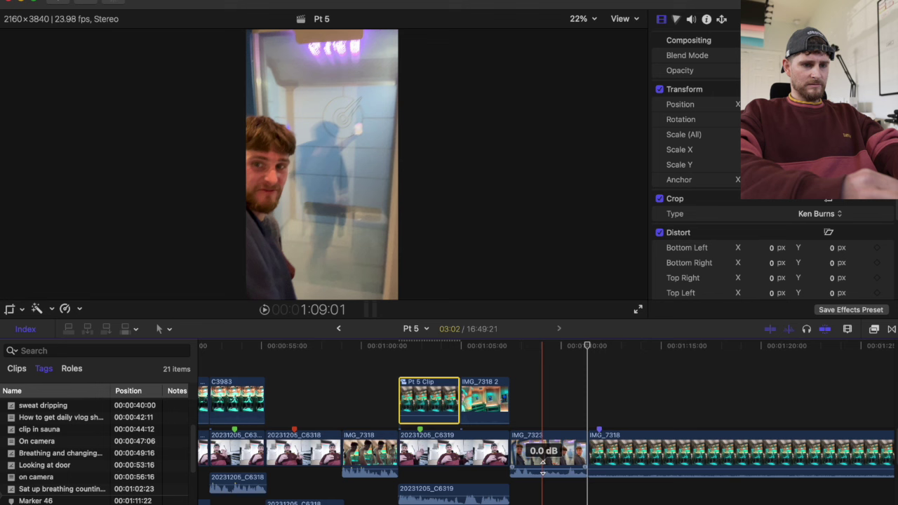
# Step: Go back towards the start of the timeline and play back the talking-head and sauna section around 19 to 21 seconds
pyautogui.moveTo(542, 468); pyautogui.dragTo(542, 467)
pyautogui.press('s')
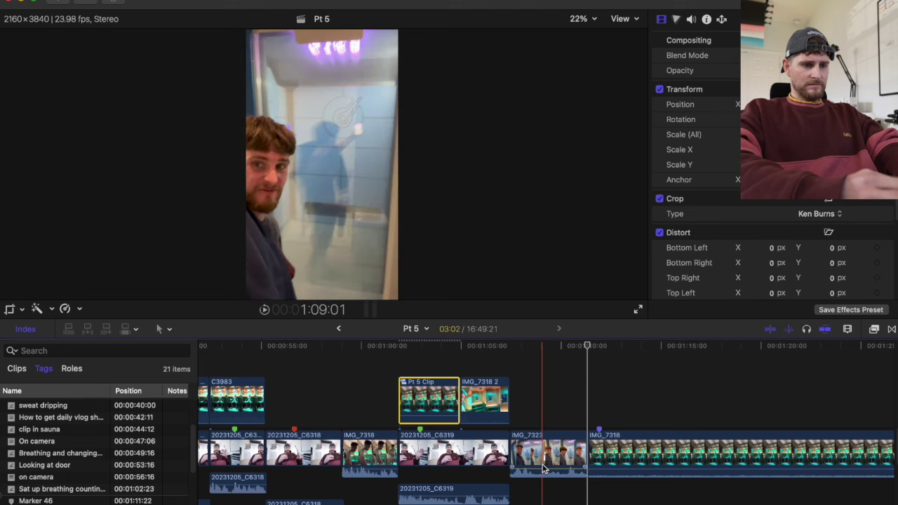
pyautogui.hscroll(-15, 542, 468)
pyautogui.press('space')
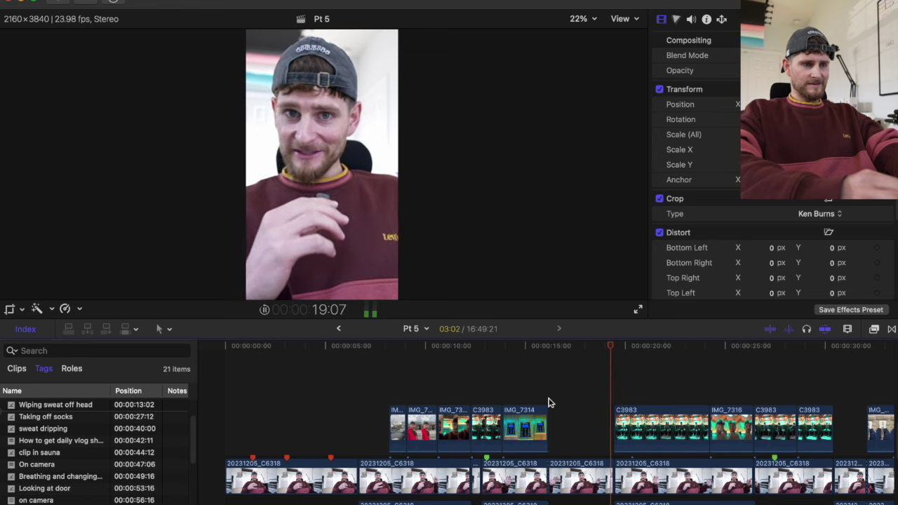
pyautogui.hscroll(5, 548, 402)
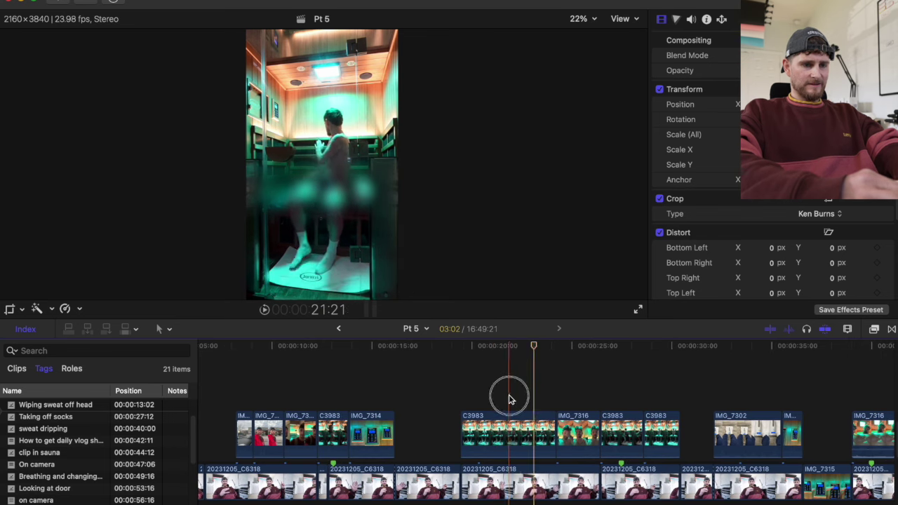
pyautogui.click(508, 431)
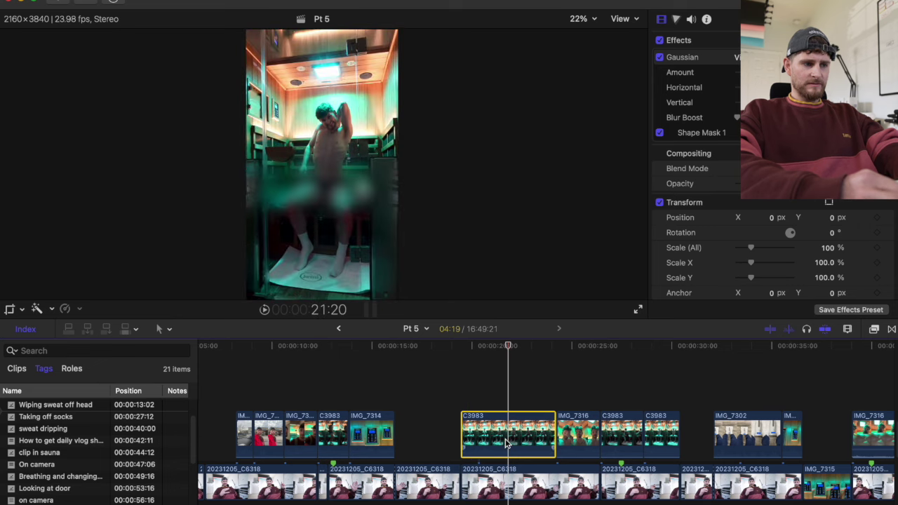
pyautogui.click(11, 309)
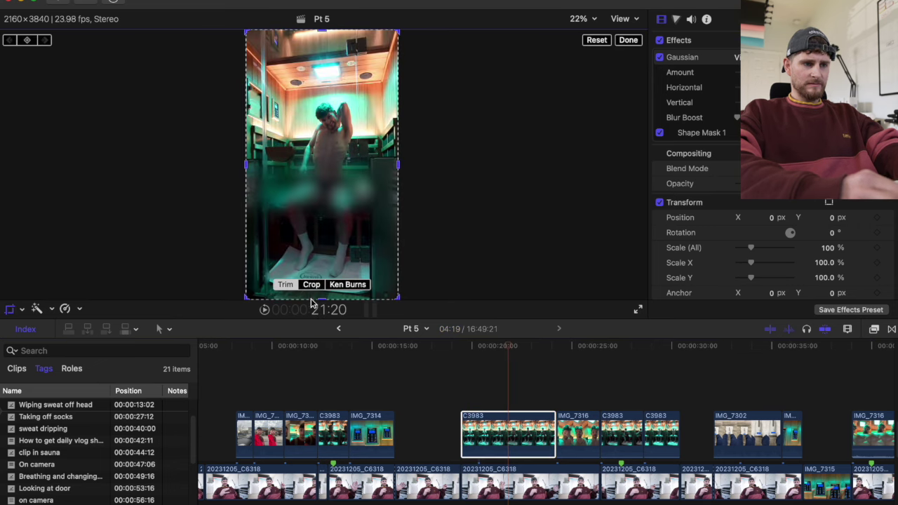
pyautogui.click(621, 43)
# Step: Play back the timeline from 21:20 to about 48 seconds to review the sauna B-roll and blur masks
pyautogui.press('space')
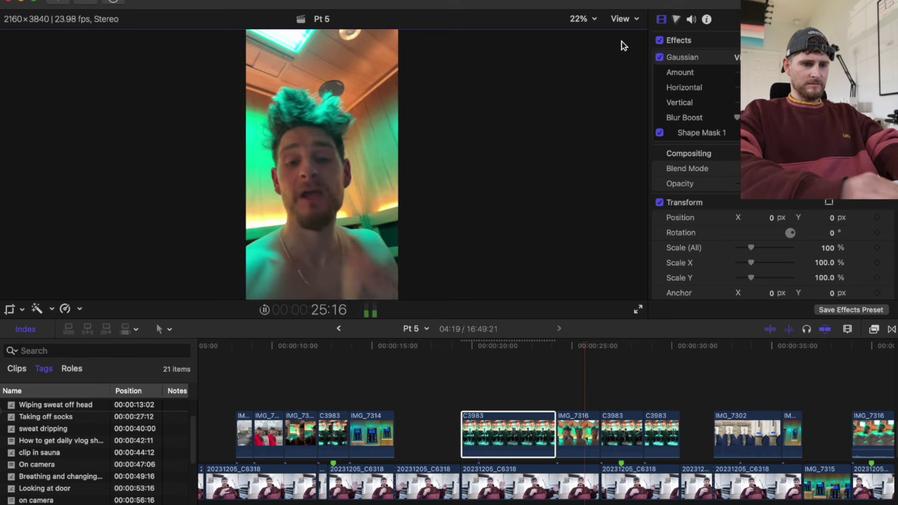
pyautogui.hscroll(5, 578, 395)
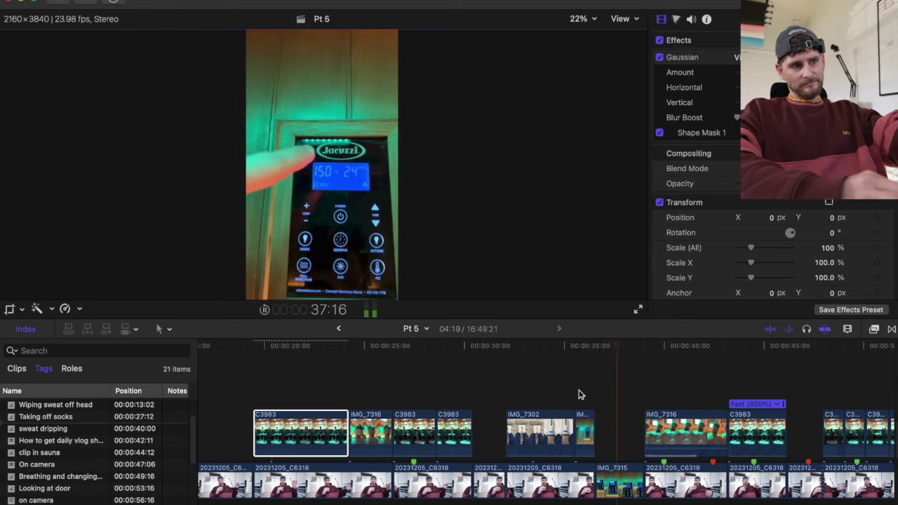
pyautogui.hscroll(3, 578, 395)
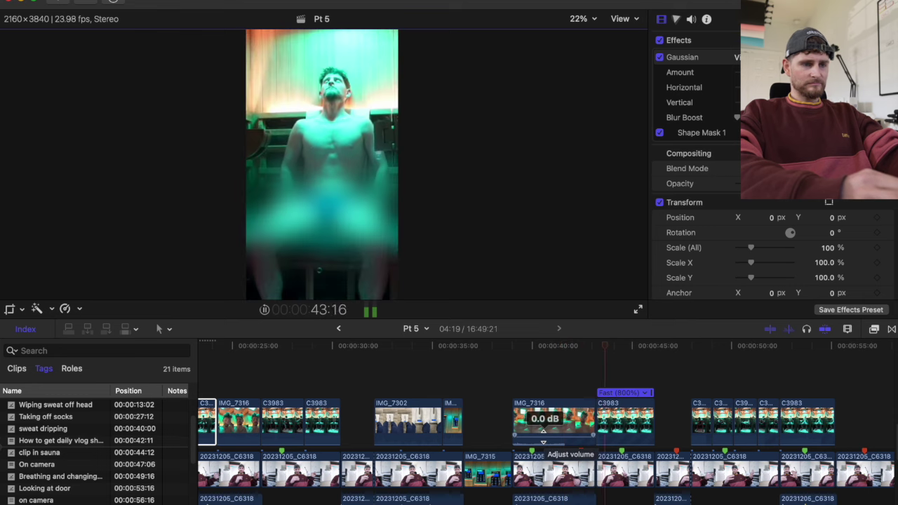
pyautogui.click(567, 370)
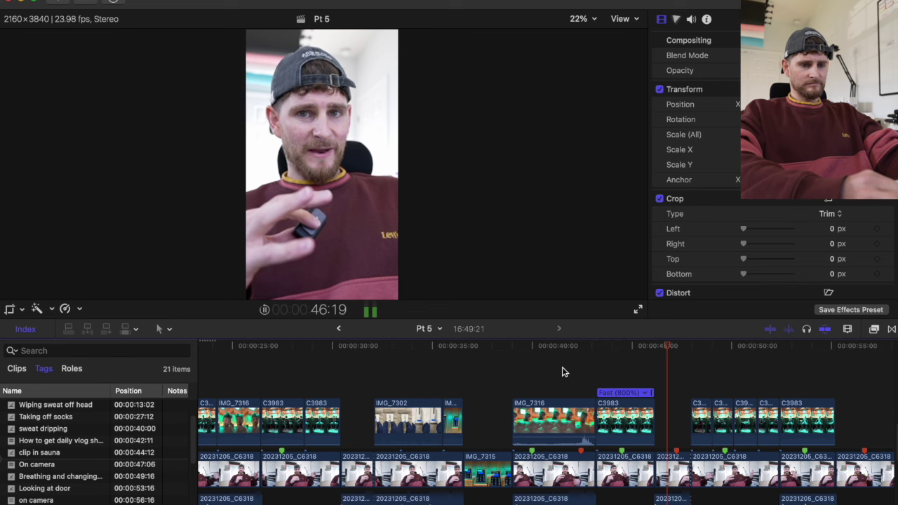
pyautogui.click(592, 378)
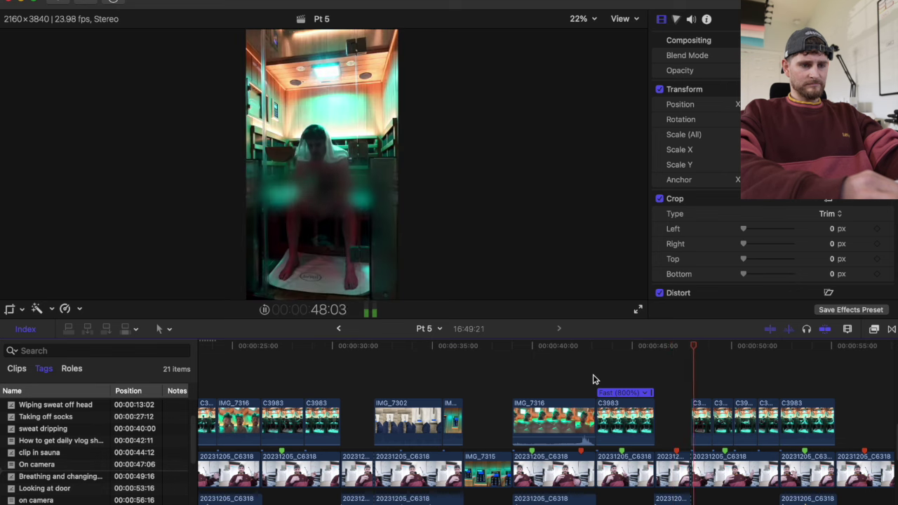
pyautogui.press('space')
# Step: Apply the FCPX Stabilizer 2.0 (4K Vertical) effect to the sped-up C3983 clip at 43:05 and bring up its track controls
pyautogui.click(595, 378)
pyautogui.click(617, 429)
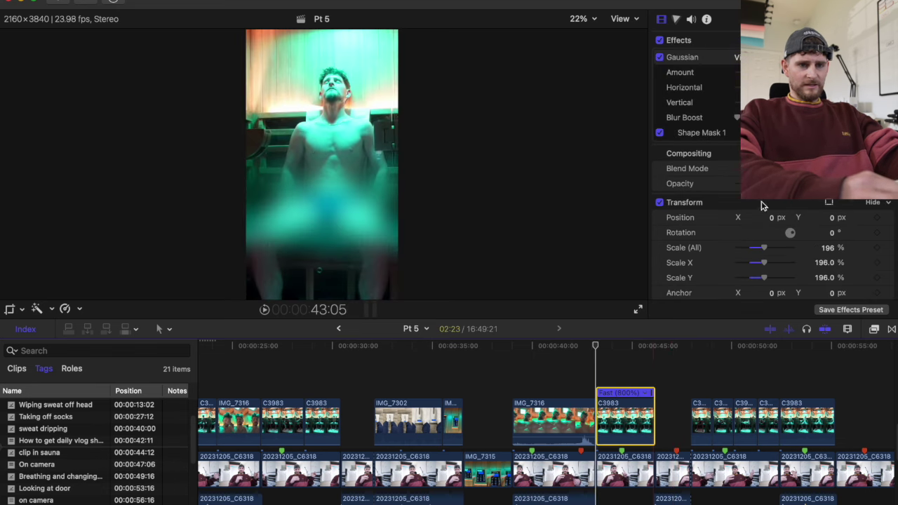
pyautogui.click(874, 329)
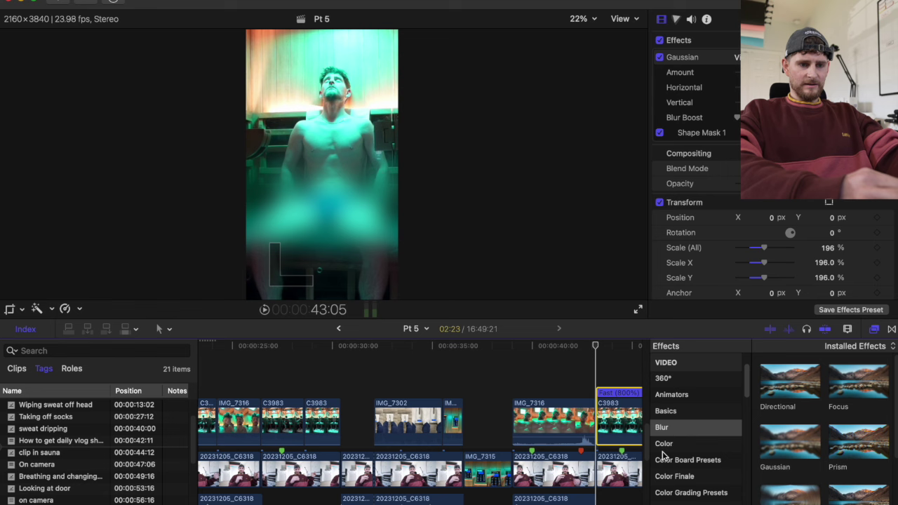
pyautogui.scroll(-10, 667, 462)
pyautogui.scroll(-3, 684, 486)
pyautogui.click(684, 472)
pyautogui.moveTo(831, 395); pyautogui.dragTo(603, 415)
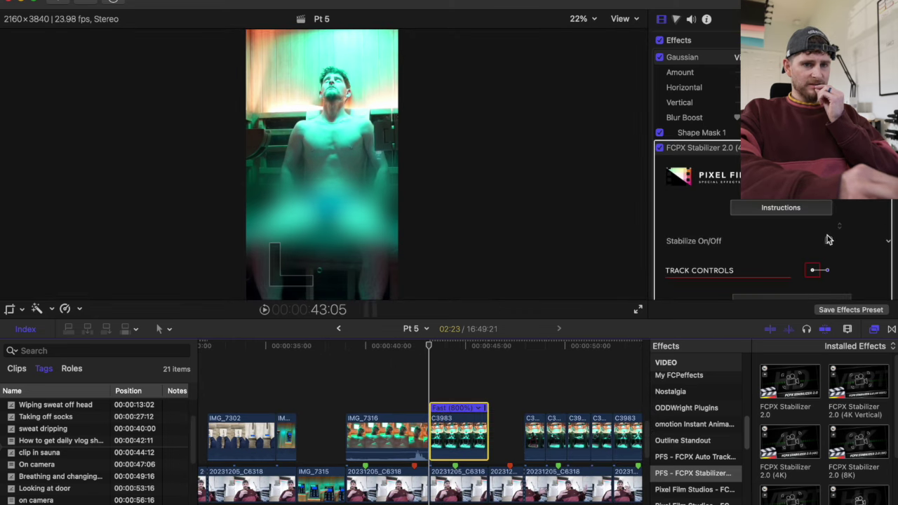
pyautogui.scroll(-5, 830, 242)
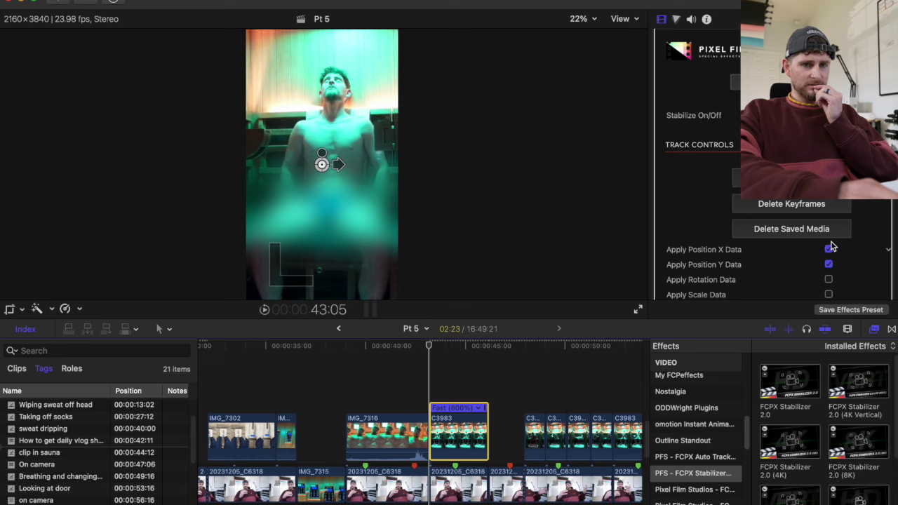
# Step: Open the stabilizer's tracker, centre the tracking region on the man's chest and shrink it to about 35% by 32%
pyautogui.scroll(-5, 864, 274)
pyautogui.scroll(4, 864, 274)
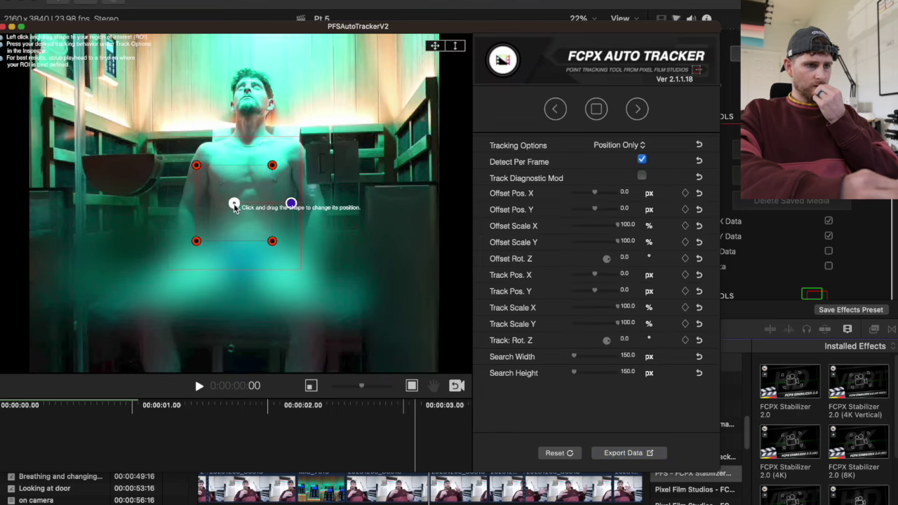
pyautogui.moveTo(236, 202); pyautogui.dragTo(249, 174)
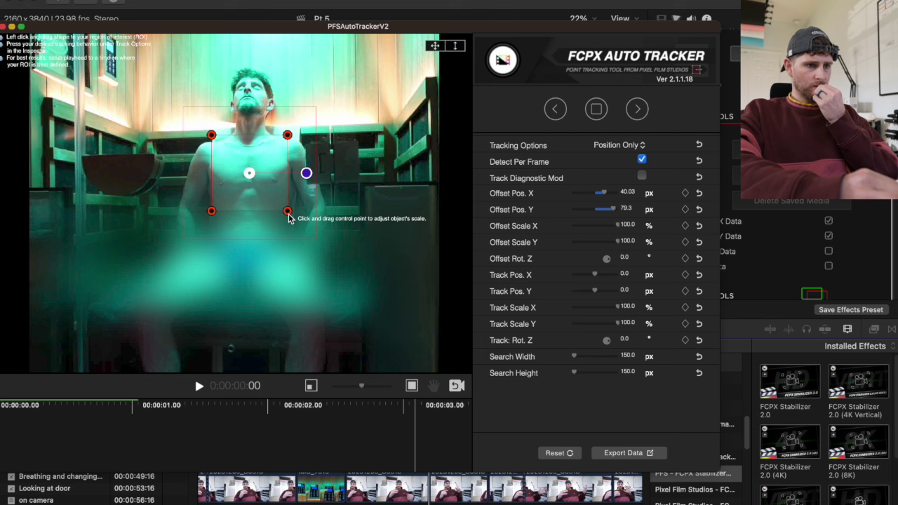
pyautogui.moveTo(288, 217); pyautogui.dragTo(262, 186)
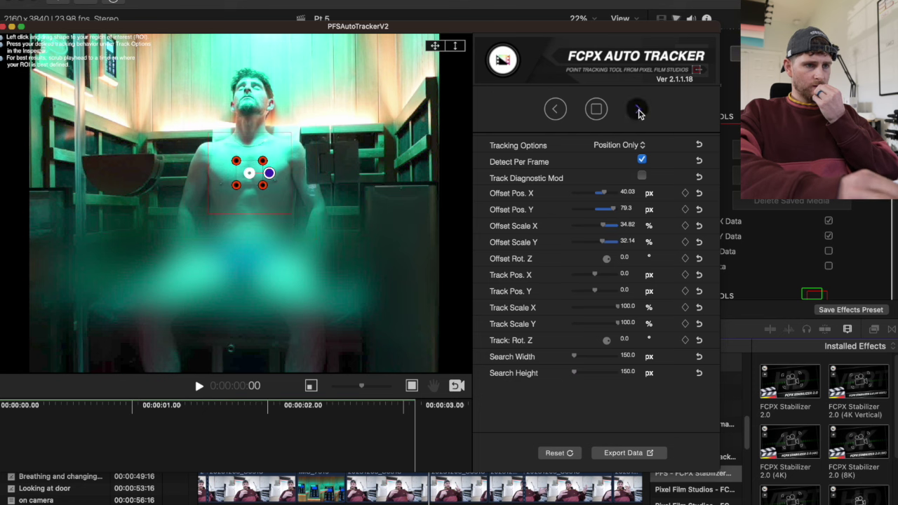
# Step: Track the chest region forward through the C3983 clip, export the tracking data and close the tracker
pyautogui.click(638, 112)
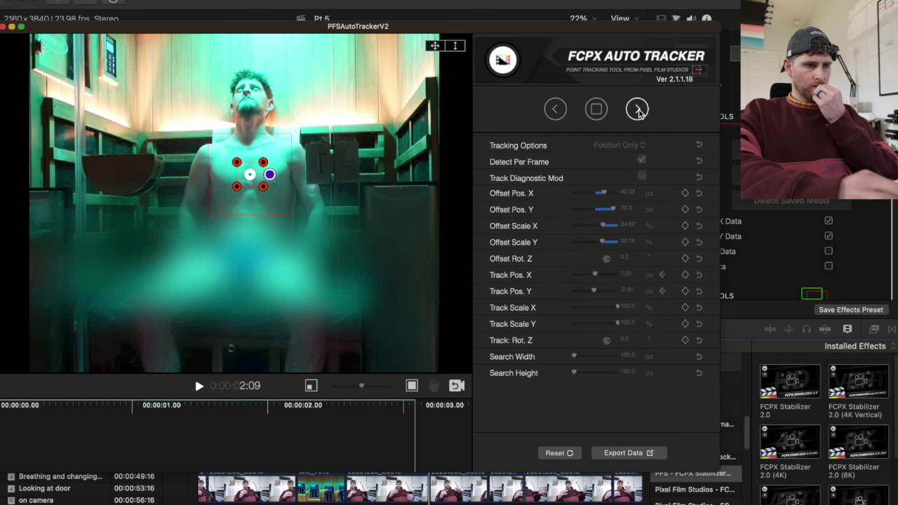
pyautogui.click(618, 452)
pyautogui.click(304, 284)
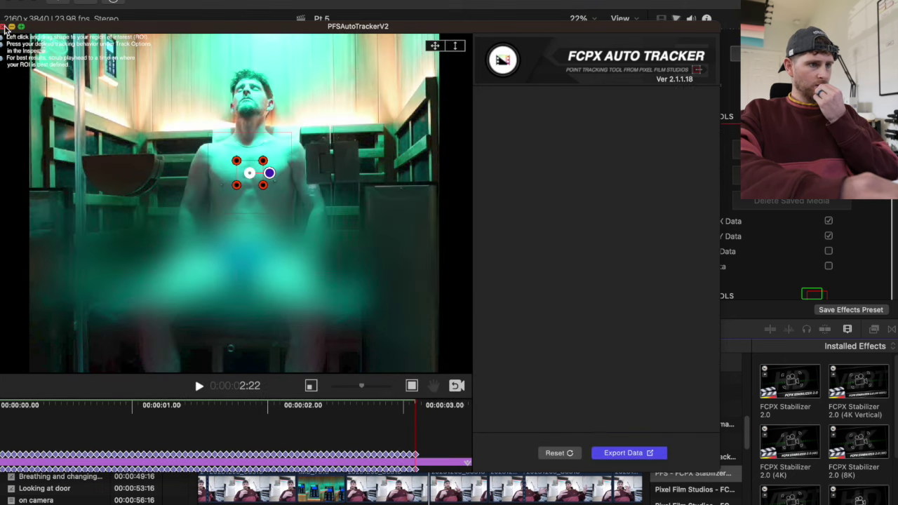
pyautogui.click(4, 27)
# Step: Set the stabilizer's Offset Scale to 22 and play back from the stabilized clip to about 1:07
pyautogui.scroll(-5, 823, 280)
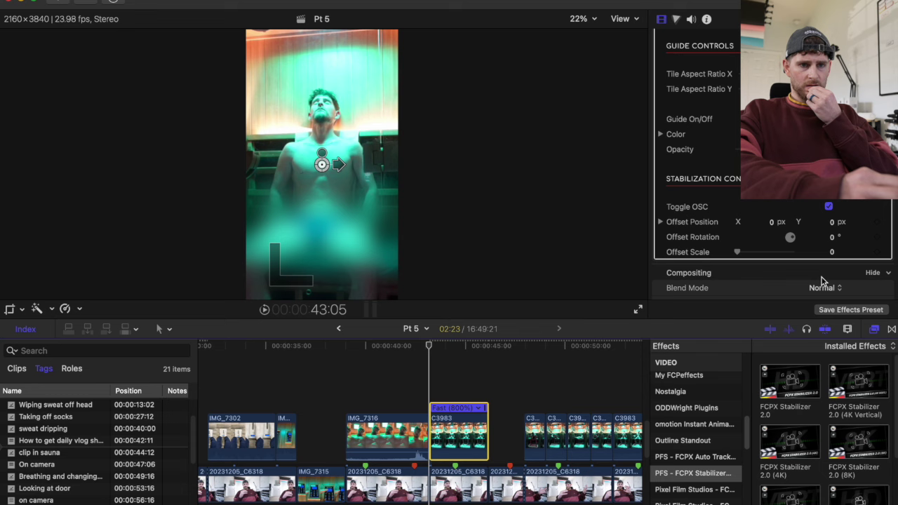
pyautogui.click(775, 246)
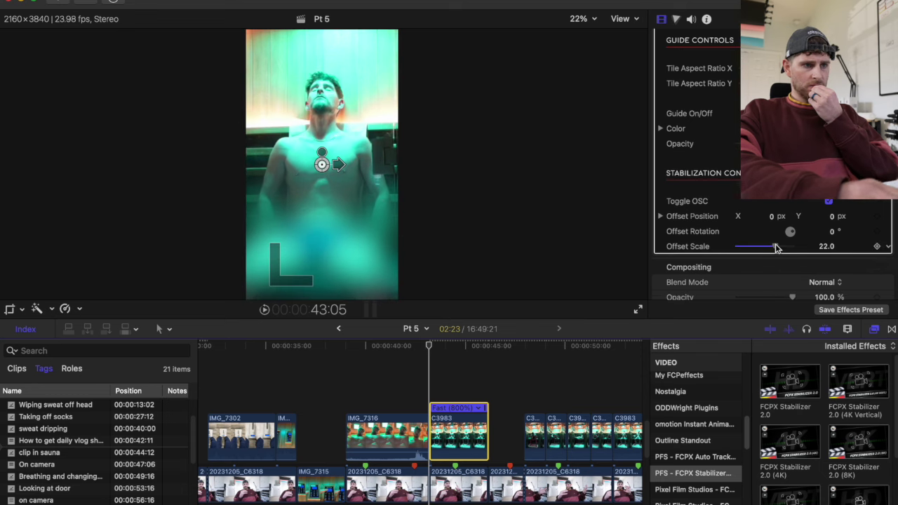
pyautogui.press('space')
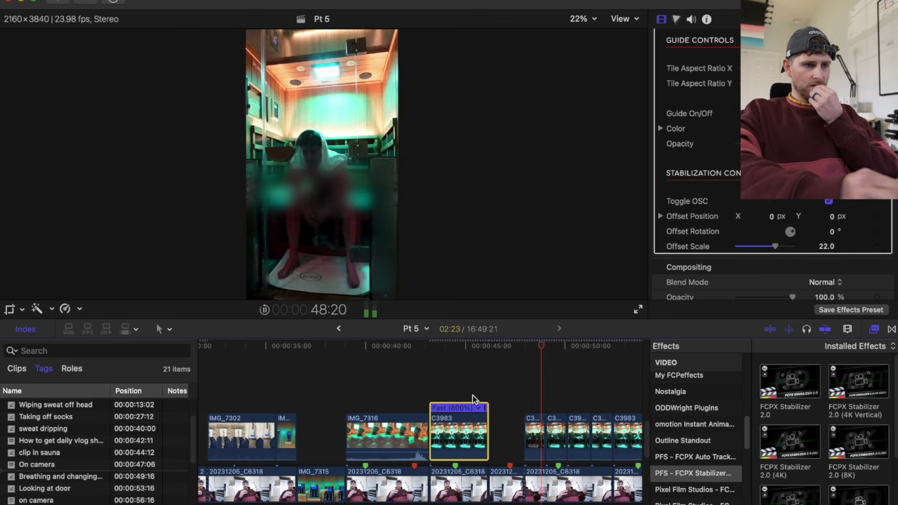
pyautogui.hscroll(5, 473, 399)
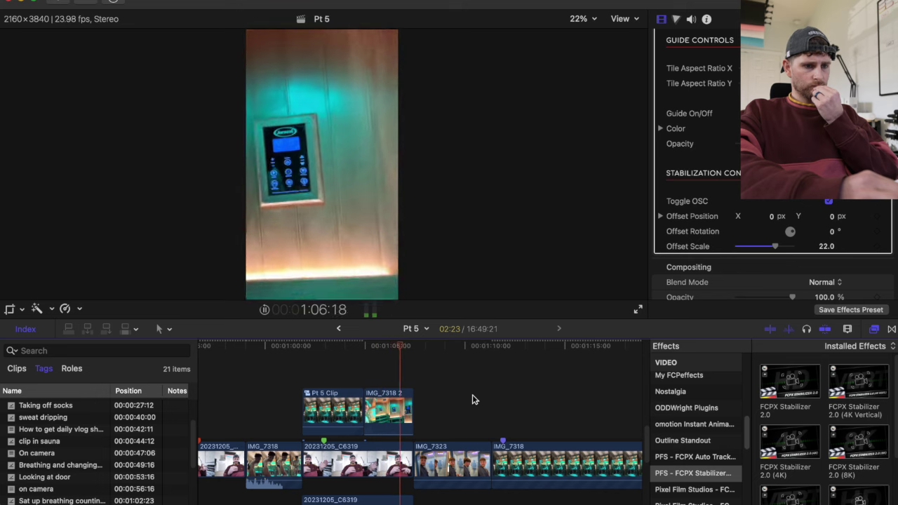
pyautogui.press('space')
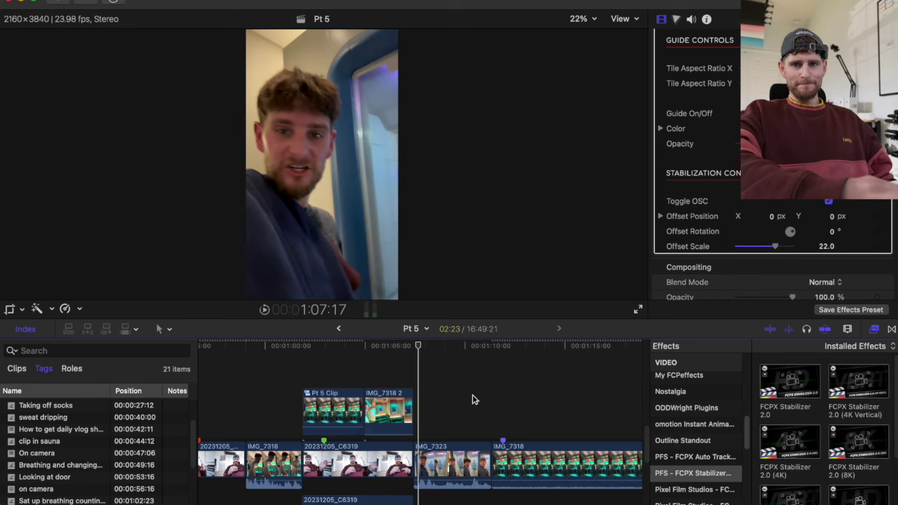
# Step: Return to the start of the timeline, play the opening talking-head clip and add a marker at 1:11
pyautogui.hscroll(-15, 473, 399)
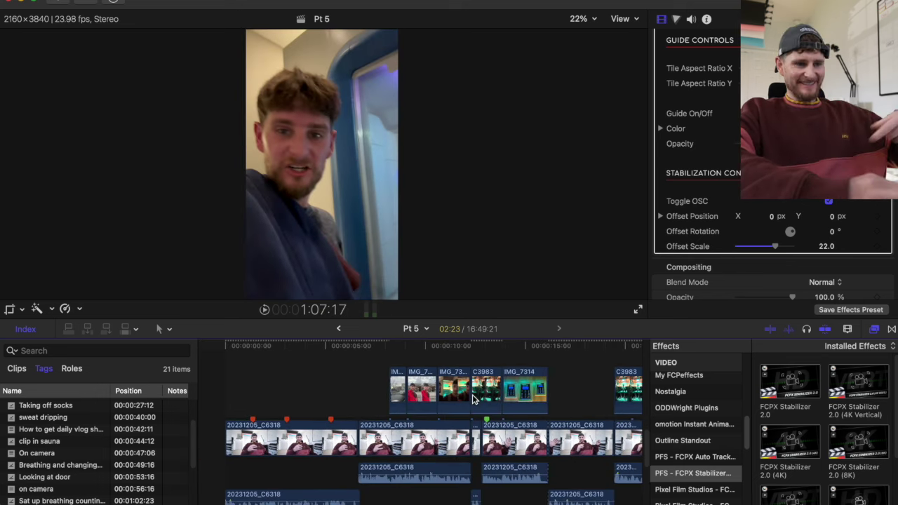
pyautogui.scroll(2, 472, 400)
pyautogui.click(225, 411)
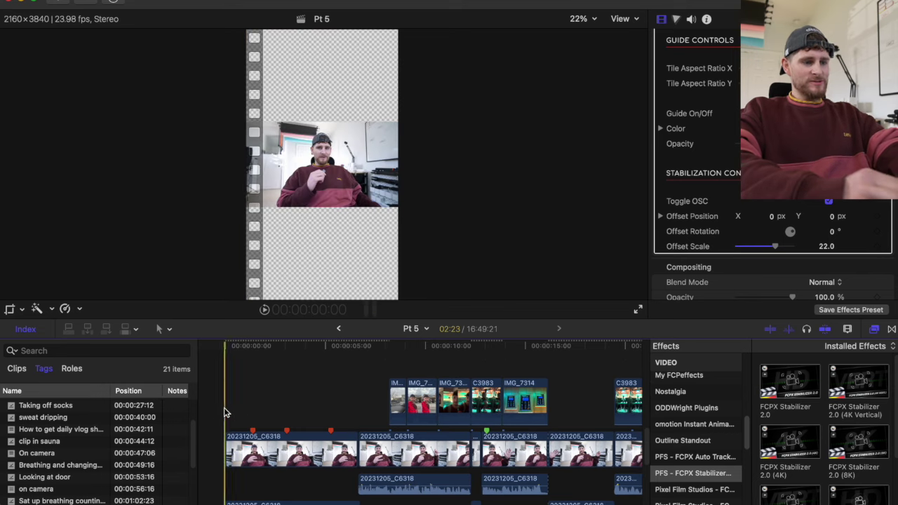
pyautogui.press('space')
pyautogui.press('space')
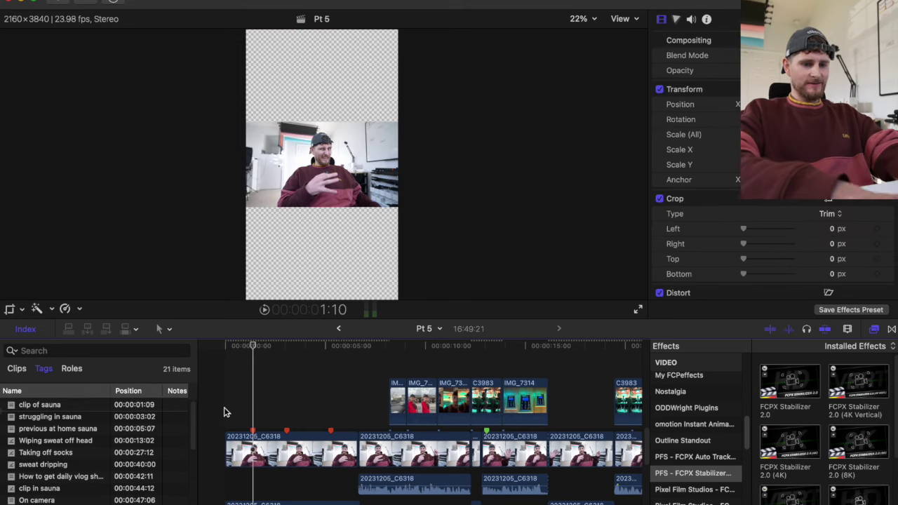
pyautogui.press('super+equal')
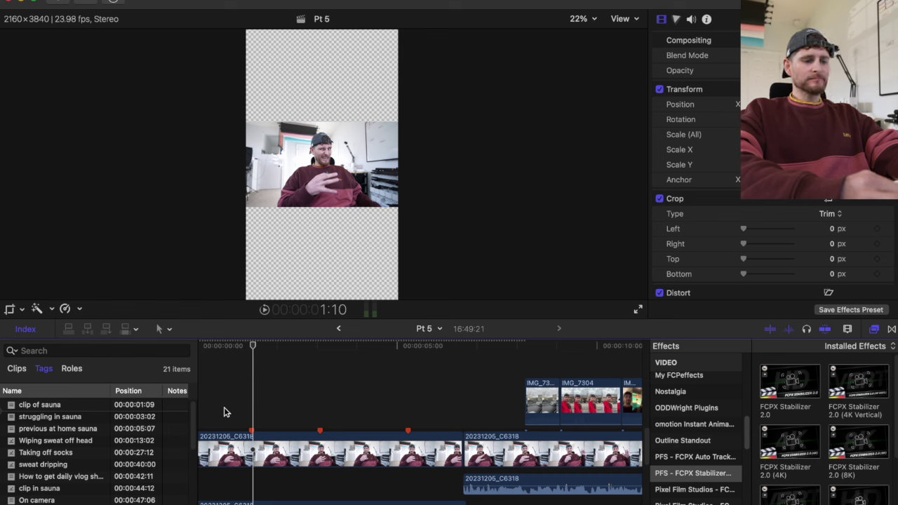
pyautogui.press('space')
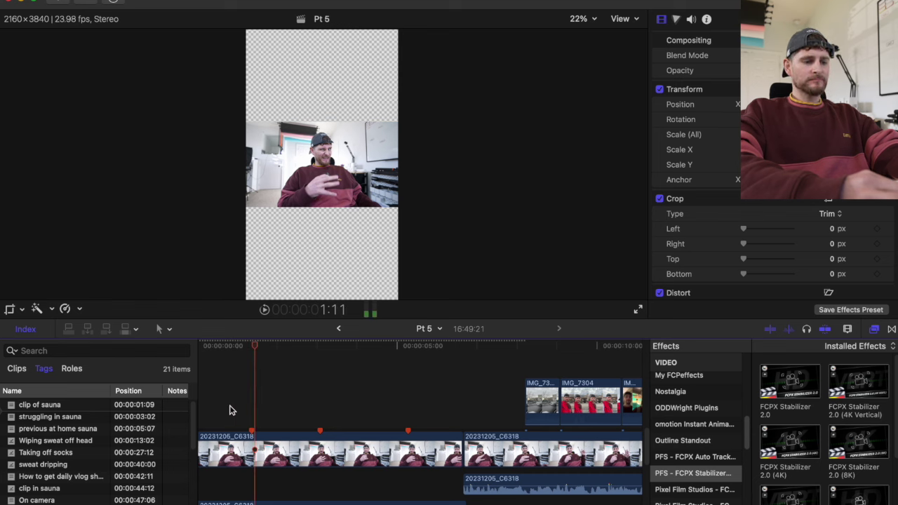
pyautogui.press('space')
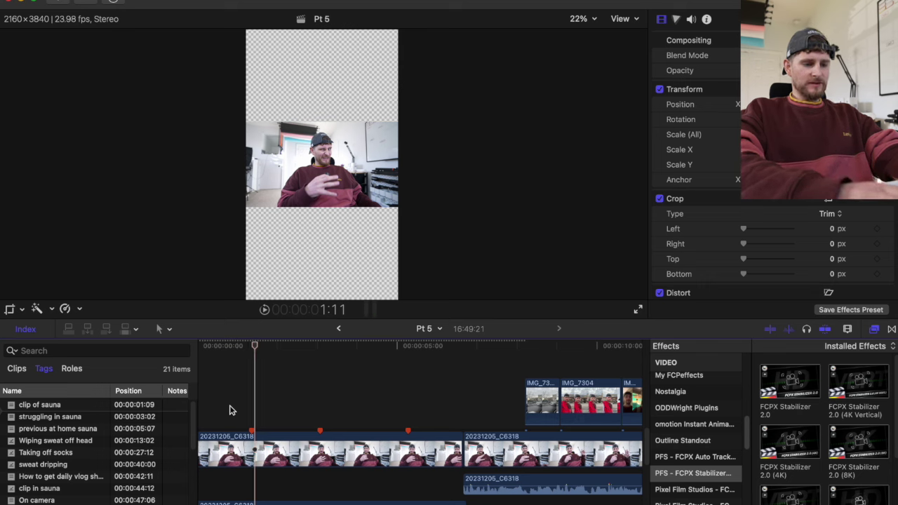
pyautogui.press('m')
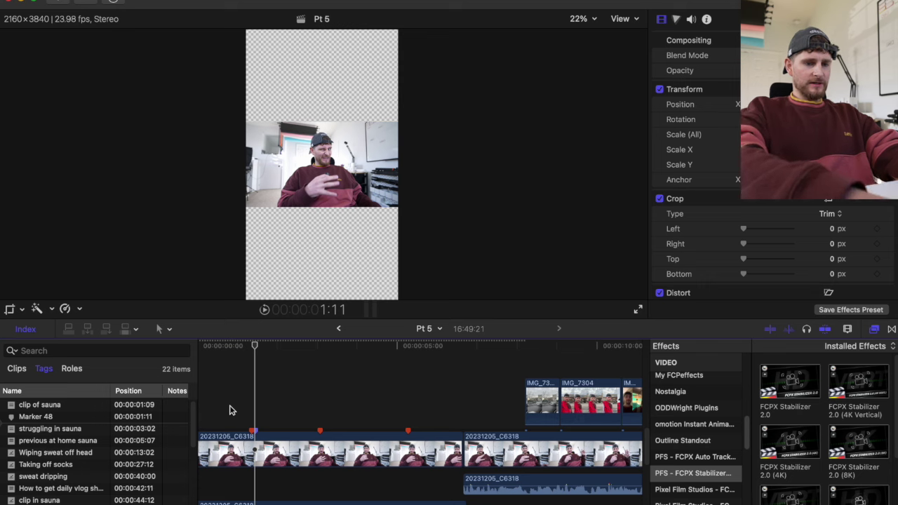
# Step: Delete the long IMG_7318 clip that follows IMG_7323 in the primary storyline
pyautogui.press('super+minus')
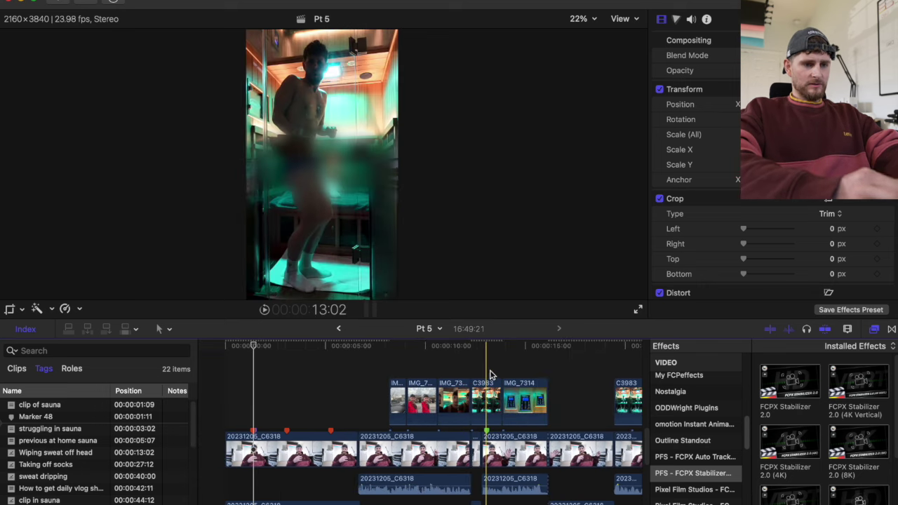
pyautogui.hscroll(10, 490, 375)
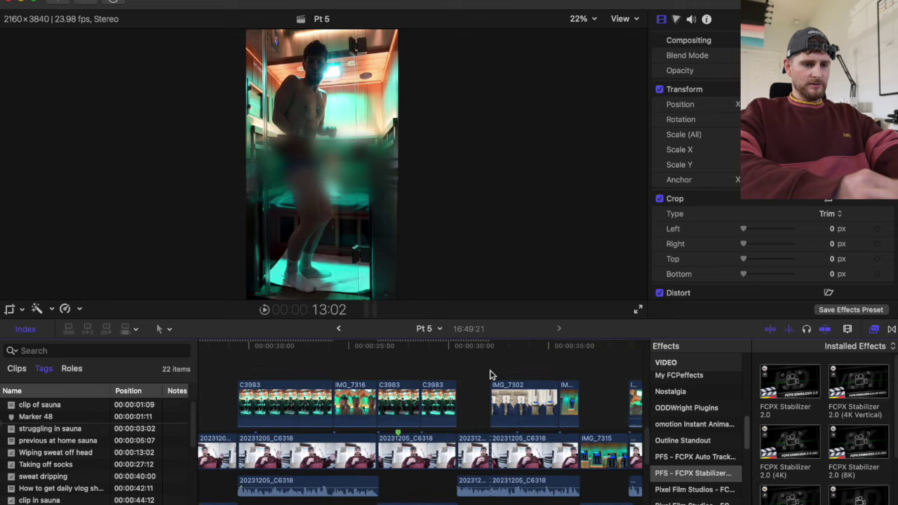
pyautogui.hscroll(-10, 489, 374)
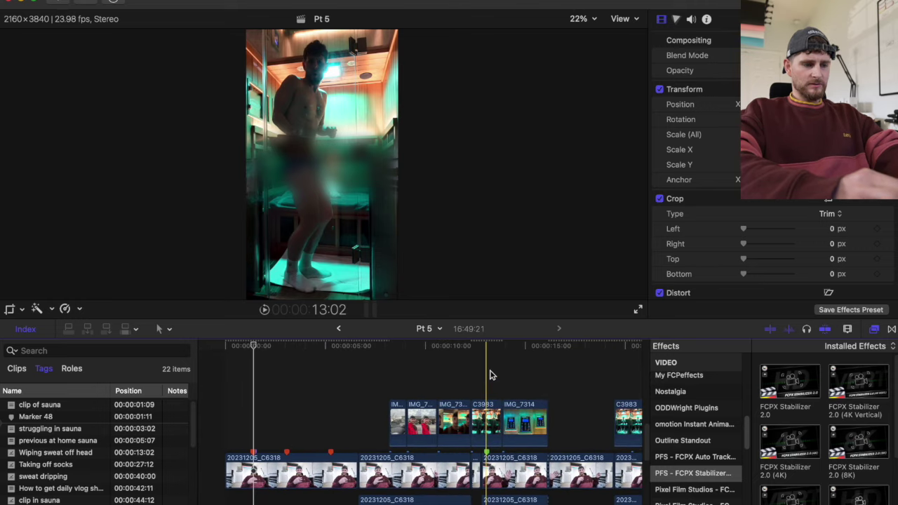
pyautogui.hscroll(20, 490, 374)
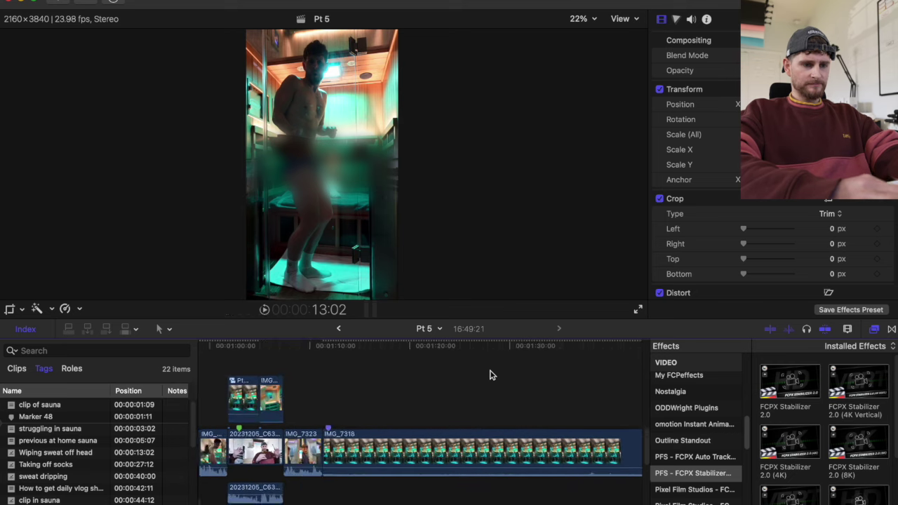
pyautogui.hscroll(5, 490, 374)
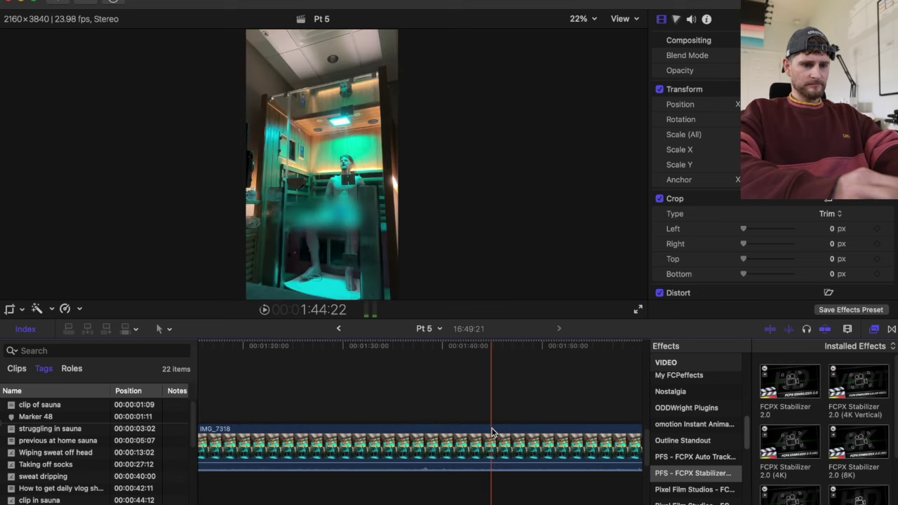
pyautogui.press('super+minus')
pyautogui.press('super+minus')
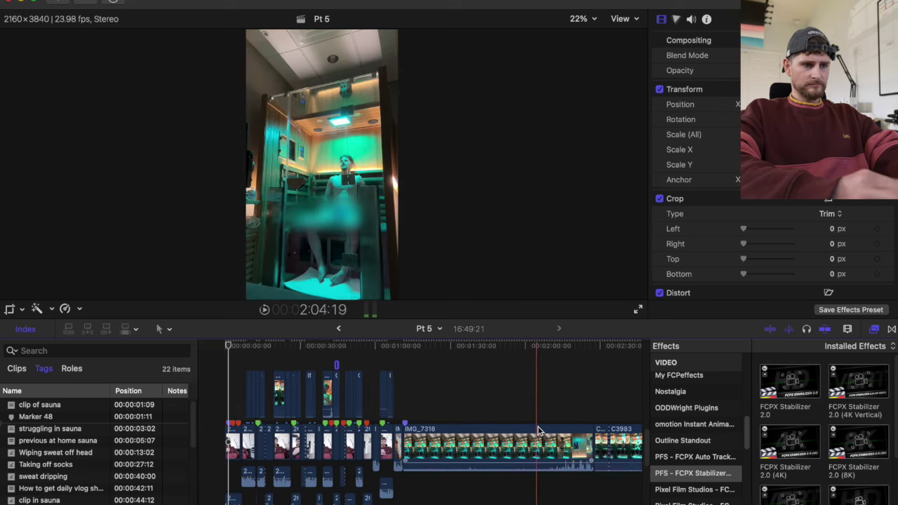
pyautogui.click(463, 429)
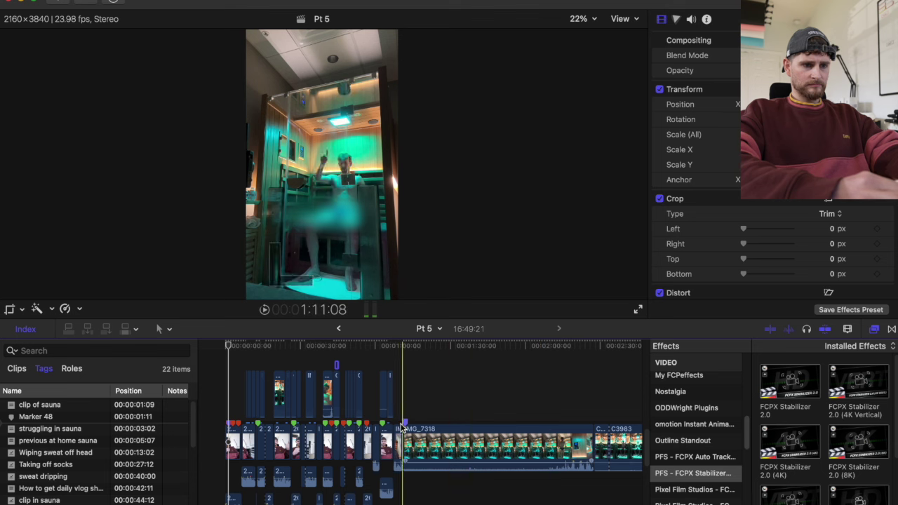
pyautogui.press('BackSpace')
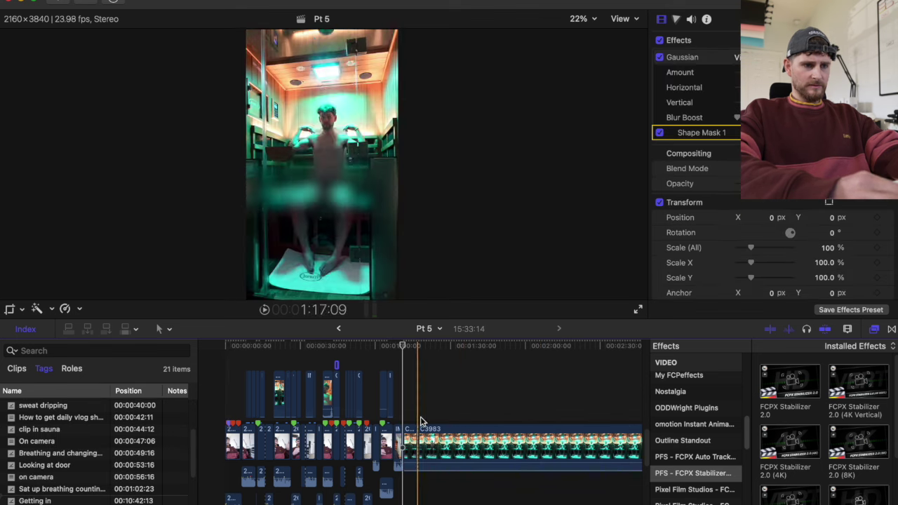
# Step: Skim the long leftover C3983 clip between about 3:00 and 4:36 and return to the edited section around 1:02
pyautogui.hscroll(10, 532, 421)
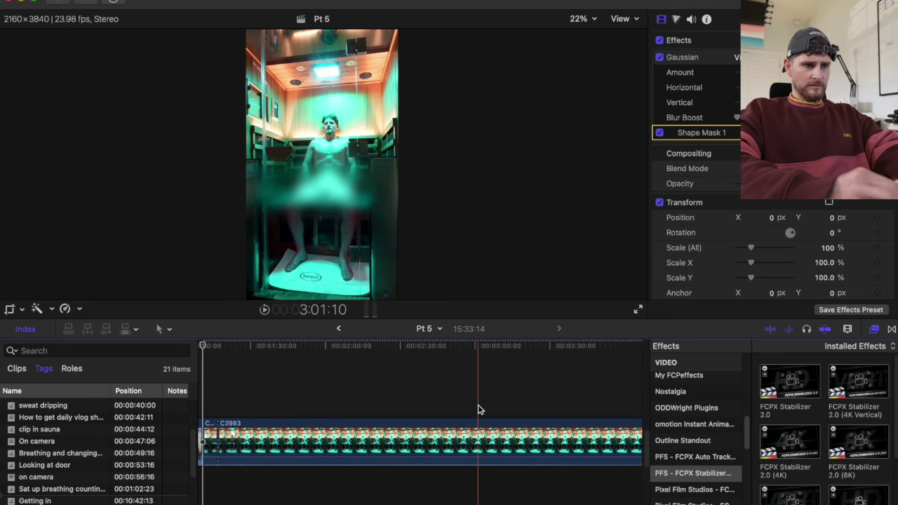
pyautogui.hscroll(5, 421, 404)
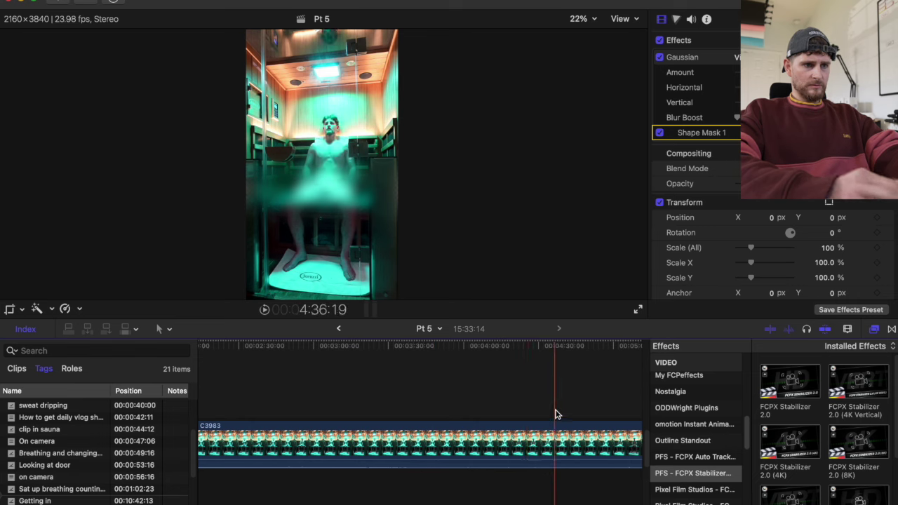
pyautogui.hscroll(-5, 517, 416)
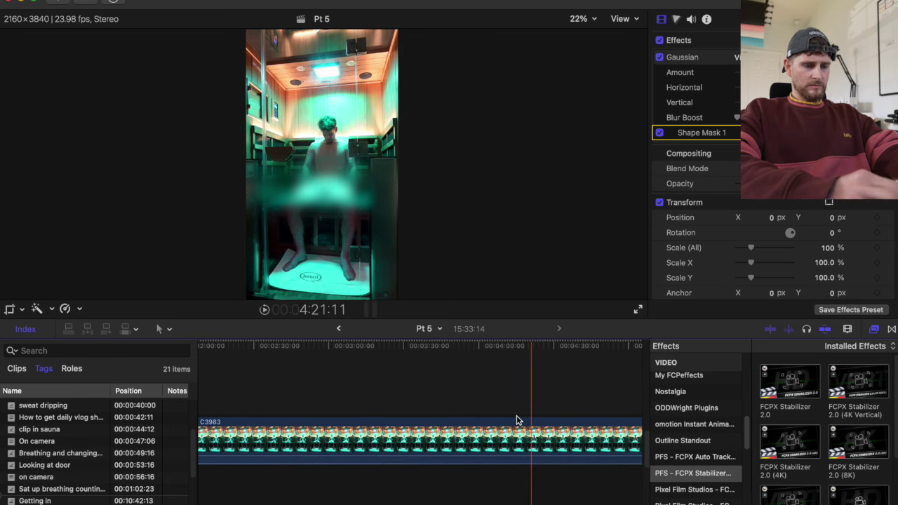
pyautogui.press('super+equal')
pyautogui.press('super+equal')
pyautogui.press('super+equal')
pyautogui.press('super+equal')
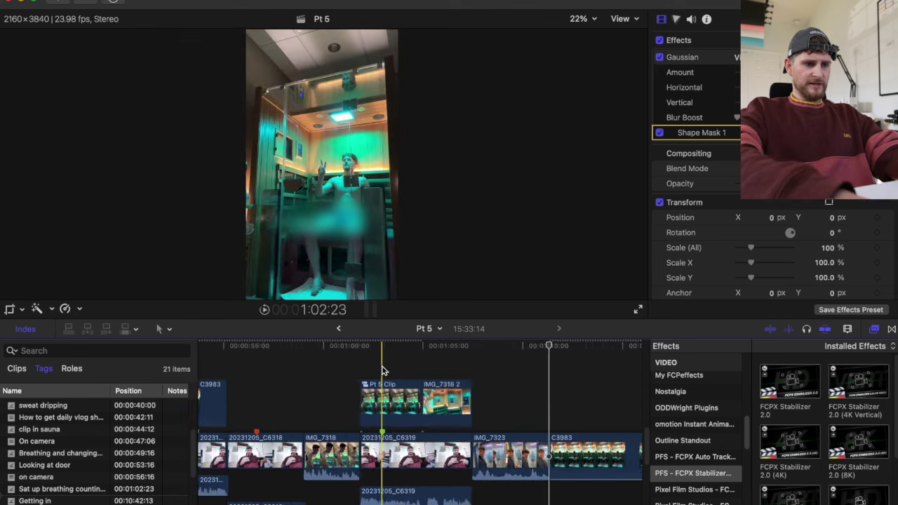
# Step: Review the edited B-roll backwards from about 1:02 to 33 seconds, including the stabilized C3983 clip at 45:06
pyautogui.press('space')
pyautogui.press('space')
pyautogui.hscroll(-5, 383, 370)
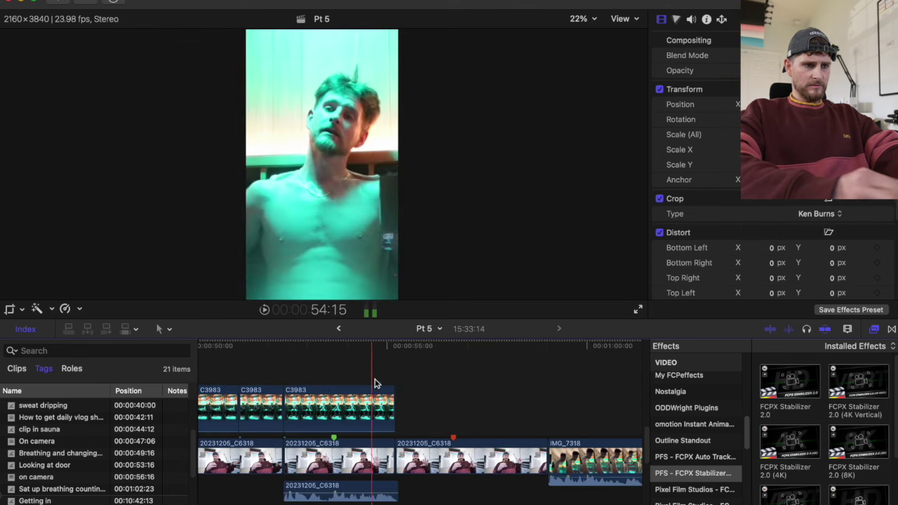
pyautogui.hscroll(-4, 321, 379)
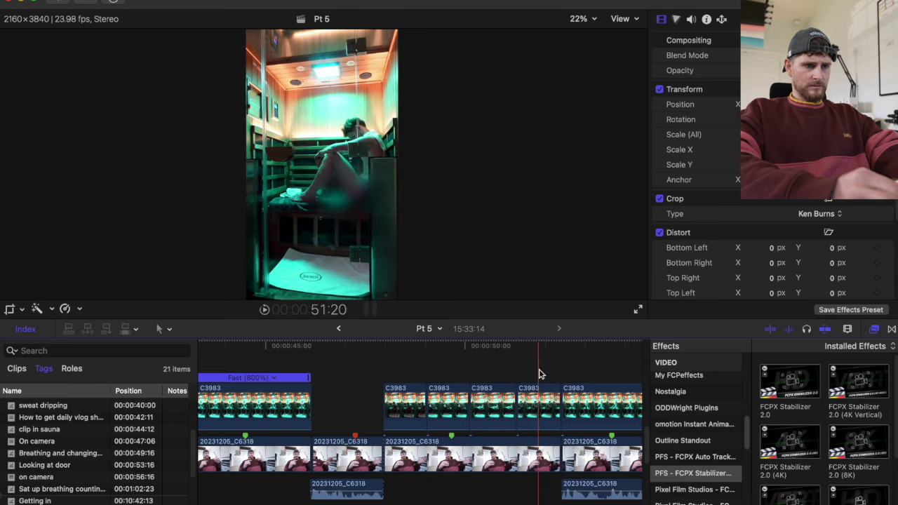
pyautogui.hscroll(-3, 540, 373)
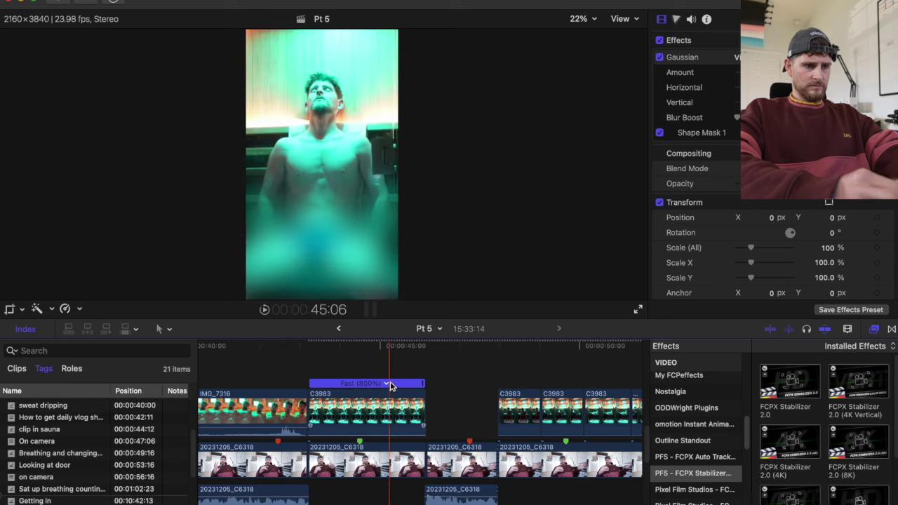
pyautogui.hscroll(4, 390, 386)
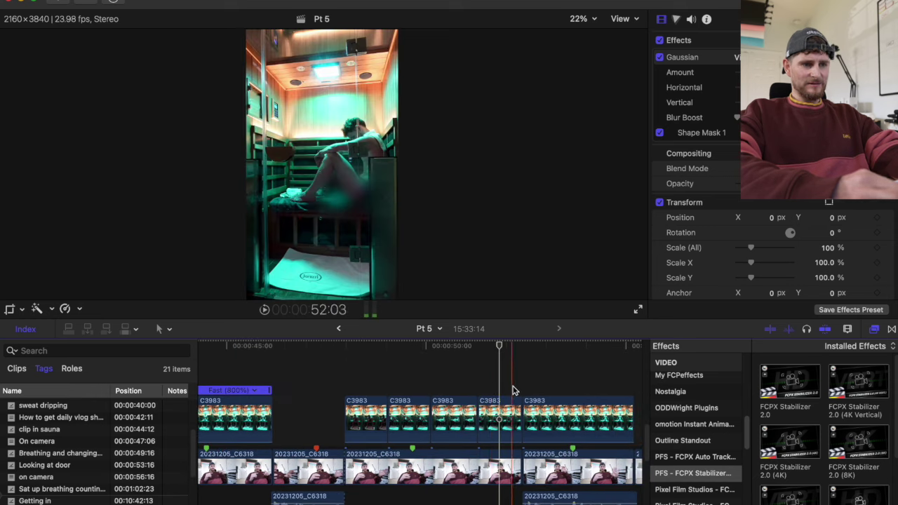
pyautogui.hscroll(-10, 513, 390)
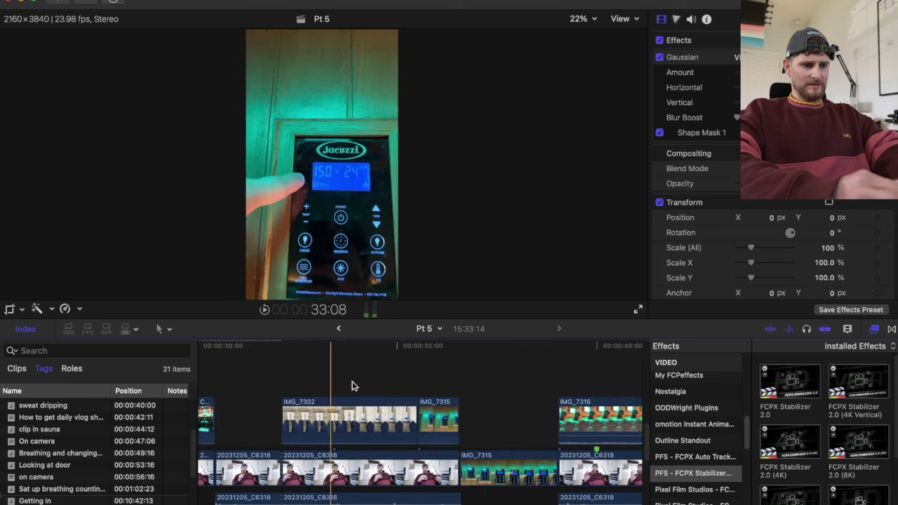
pyautogui.press('super+minus')
pyautogui.press('super+minus')
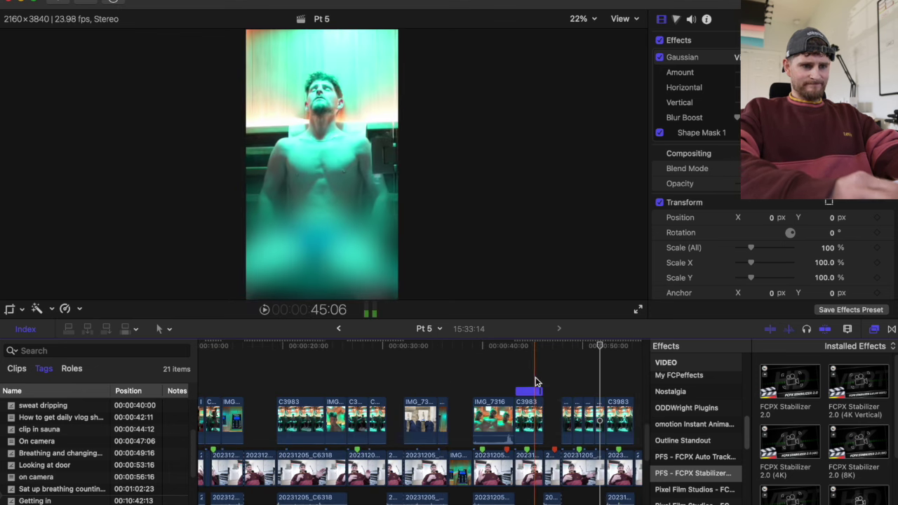
# Step: Play back the B-roll around 1:04 and check the connected C3983 clips between about 50 and 53 seconds
pyautogui.hscroll(6, 434, 383)
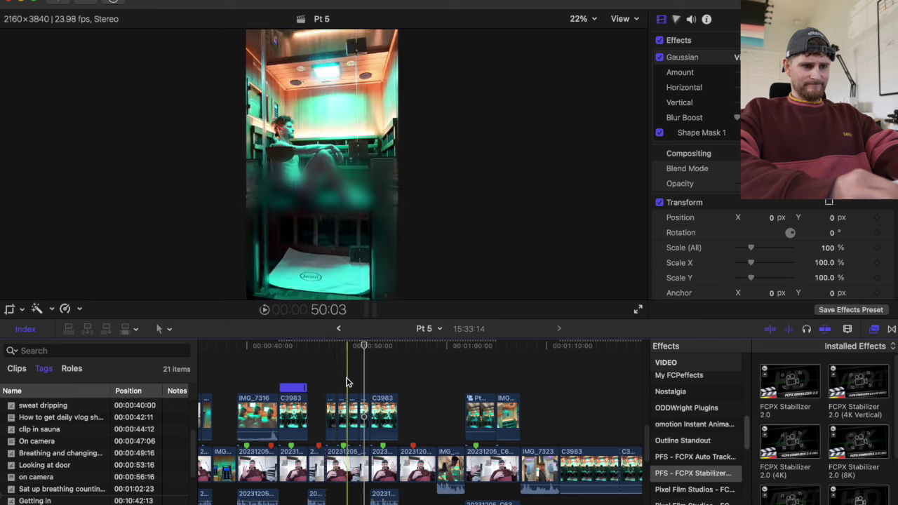
pyautogui.press('space')
pyautogui.click(471, 386)
pyautogui.click(451, 386)
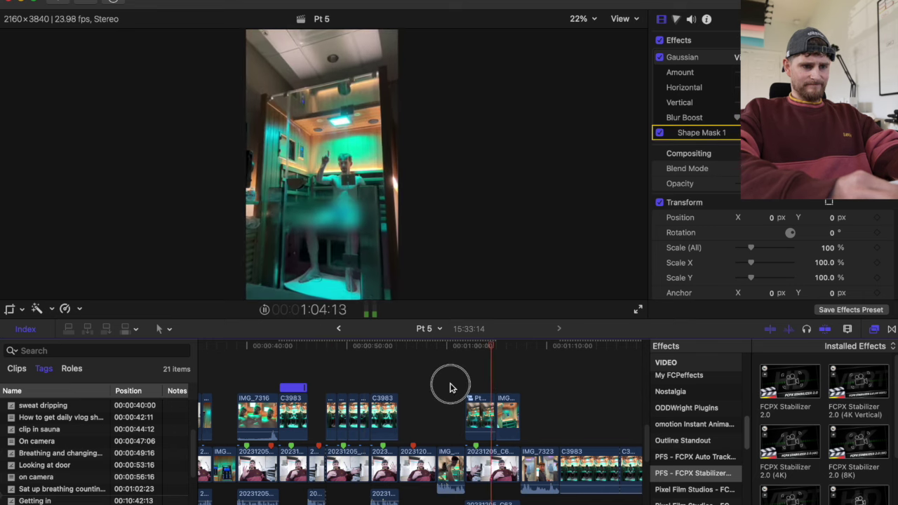
pyautogui.click(413, 382)
pyautogui.click(376, 377)
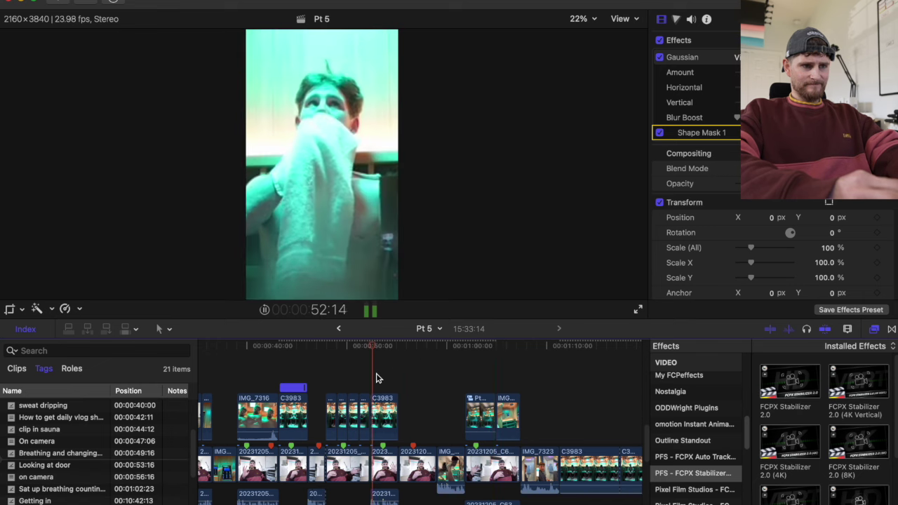
pyautogui.press('space')
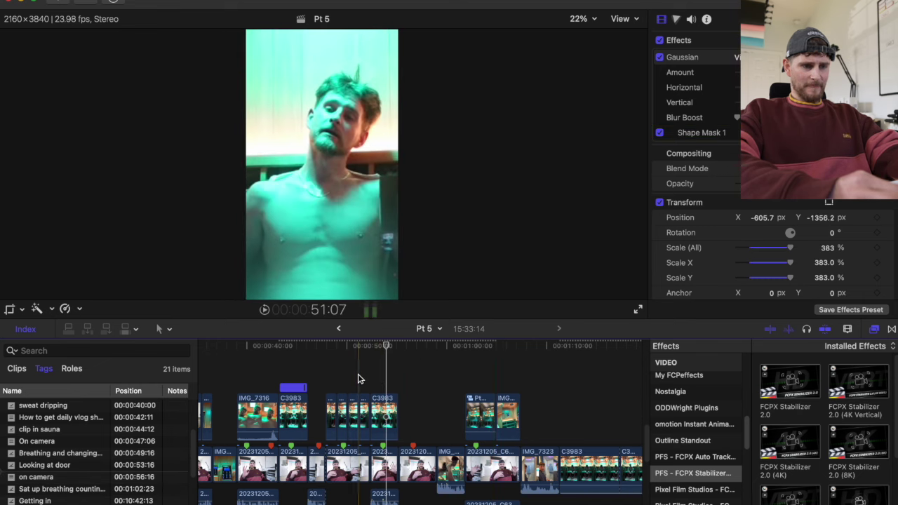
pyautogui.press('space')
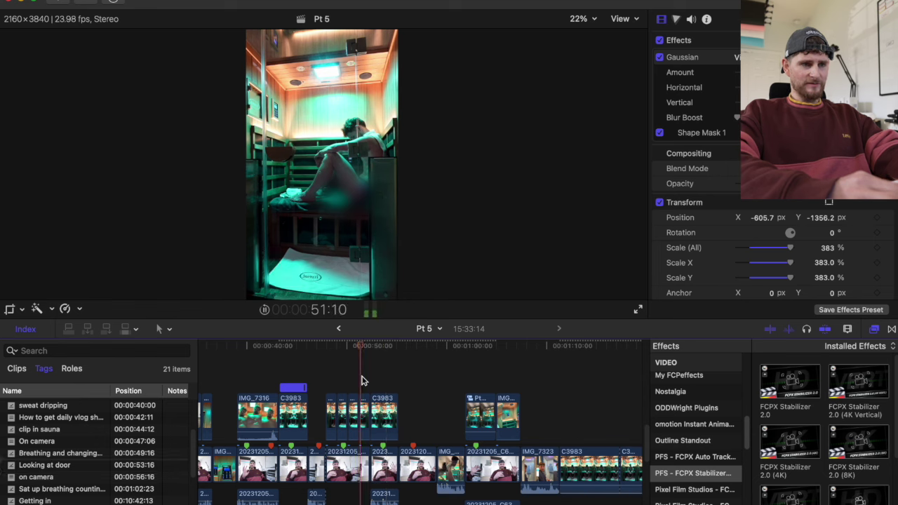
pyautogui.click(361, 380)
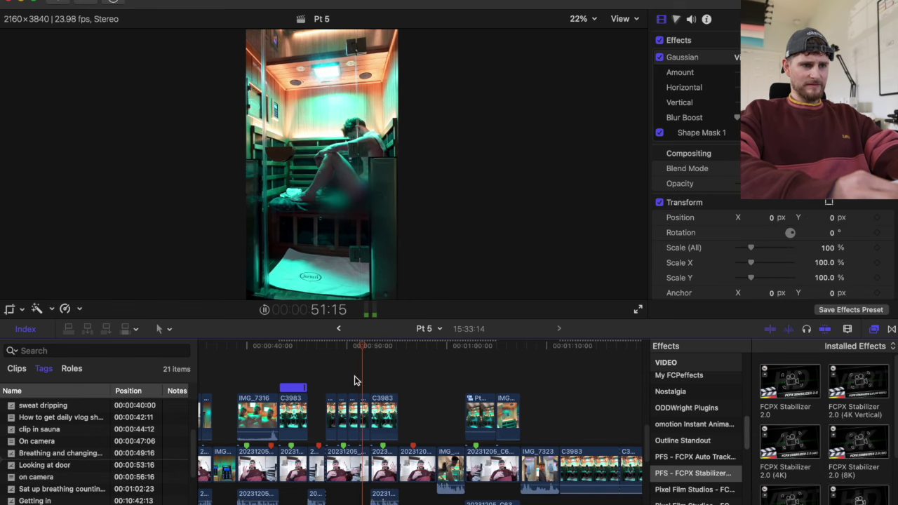
pyautogui.click(349, 381)
pyautogui.press('space')
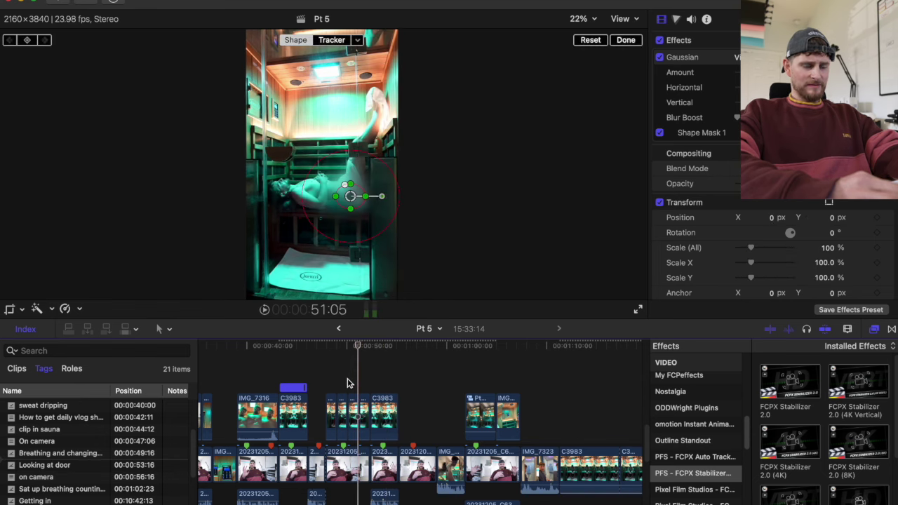
pyautogui.press('space')
pyautogui.click(347, 382)
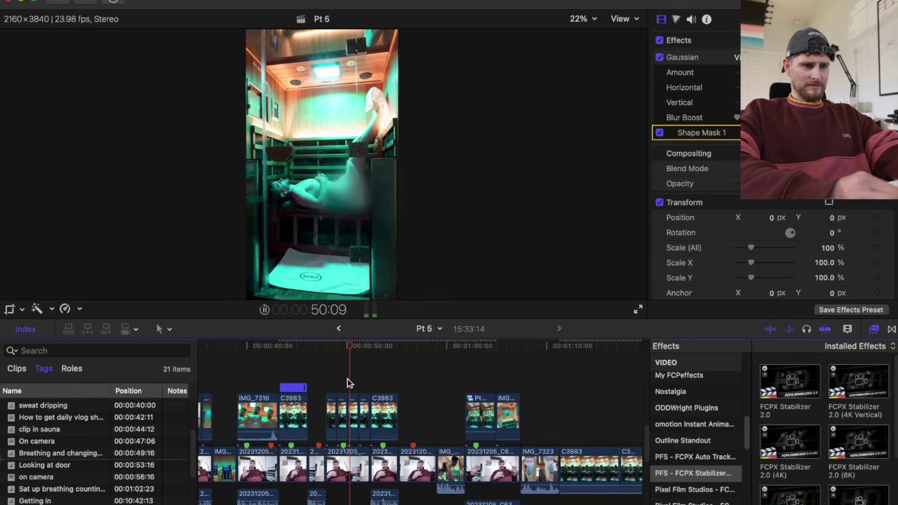
pyautogui.press('space')
# Step: Copy the short blurred C3983 clip from around 51 seconds to the start of the primary storyline and extend it to about 19 seconds
pyautogui.moveTo(357, 414); pyautogui.dragTo(229, 465)
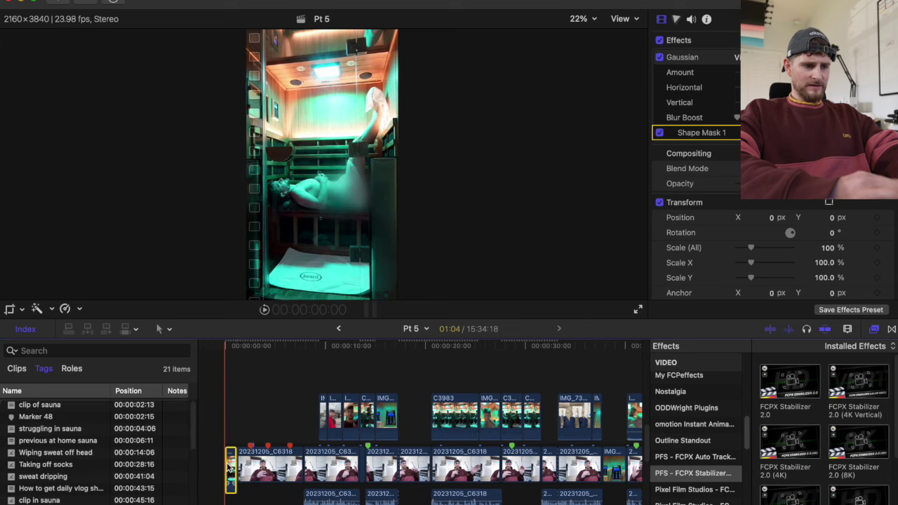
pyautogui.moveTo(229, 464)
pyautogui.mouseDown()
pyautogui.moveTo(171, 465)
pyautogui.moveTo(232, 463)
pyautogui.mouseUp()
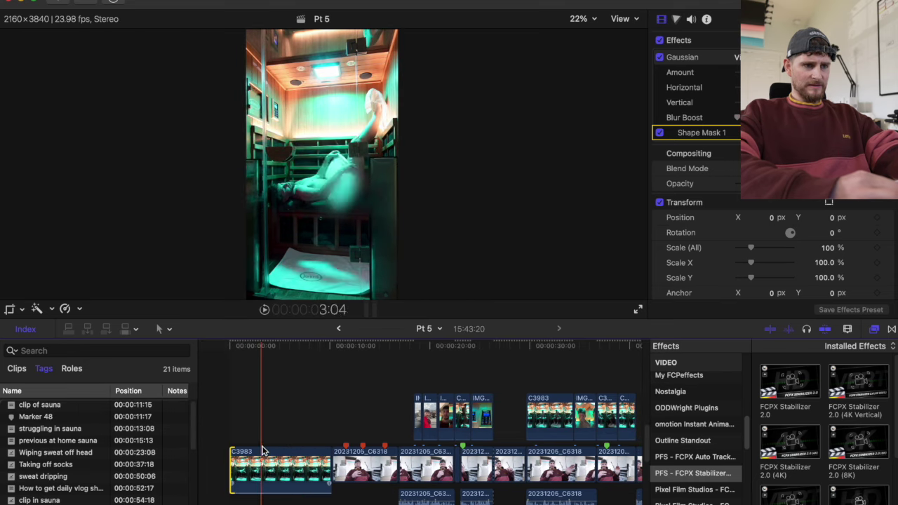
pyautogui.moveTo(231, 469); pyautogui.dragTo(175, 468)
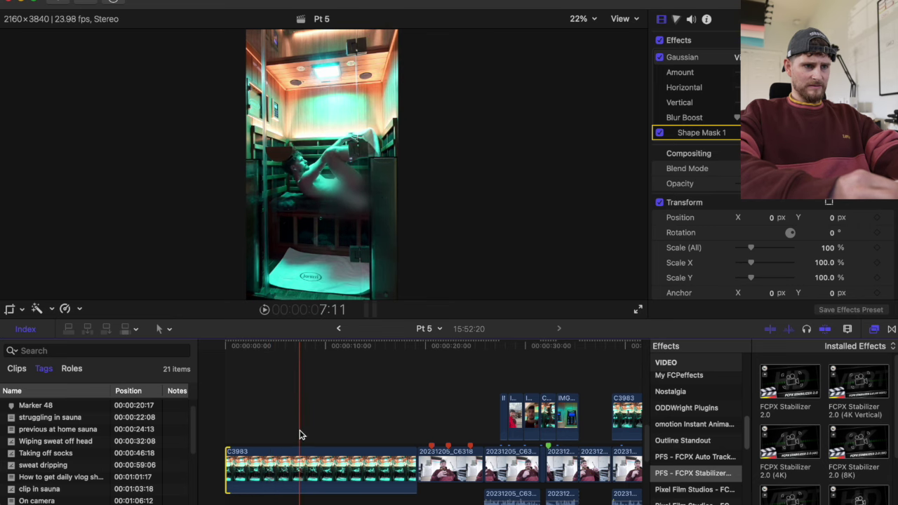
# Step: Split the extended C3983 clip at 7:11 and about 9 seconds, and delete the pieces on both sides of the short middle section
pyautogui.press('super+b')
pyautogui.press('space')
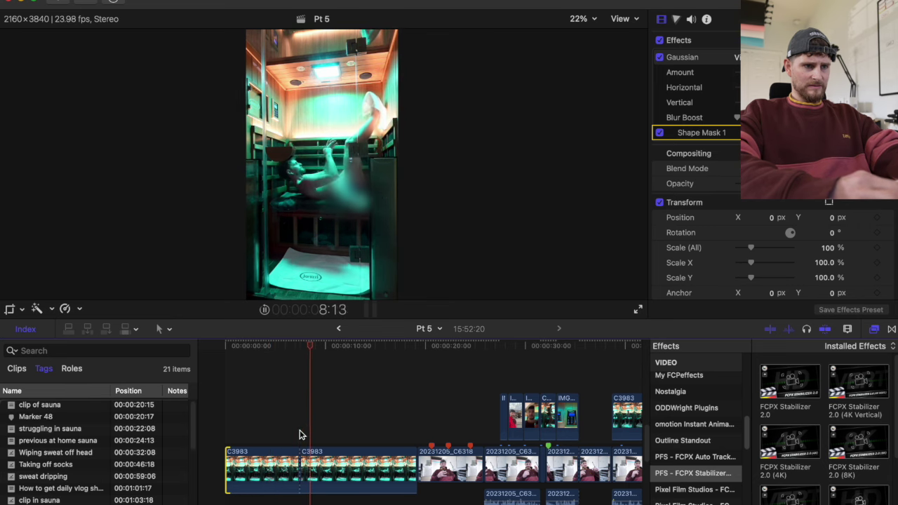
pyautogui.press('super+b')
pyautogui.click(329, 466)
pyautogui.keyDown('super'); pyautogui.click(286, 466); pyautogui.keyUp('super')
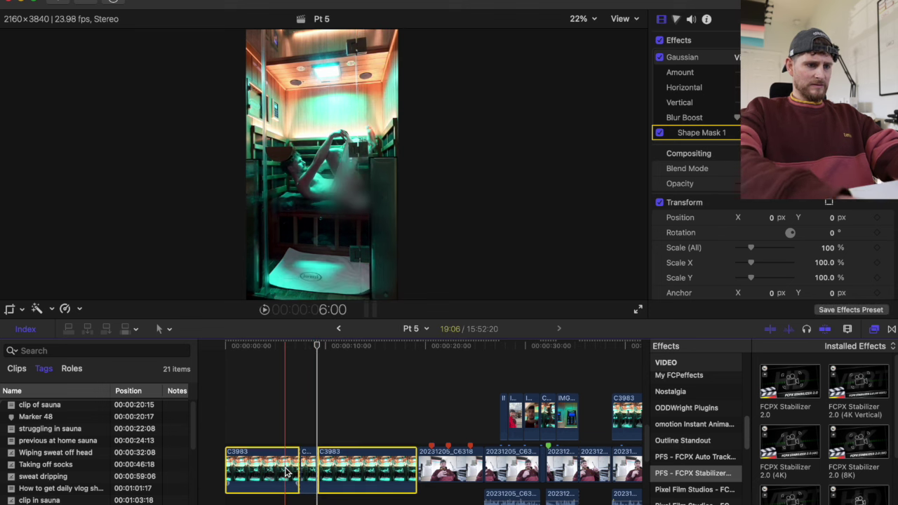
pyautogui.press('BackSpace')
# Step: Connect the remaining C3983 piece above the opening talking-head clip, starting around the "clip of sauna" marker
pyautogui.click(231, 456)
pyautogui.moveTo(228, 443); pyautogui.dragTo(316, 419)
pyautogui.press('super+equal')
pyautogui.press('super+equal')
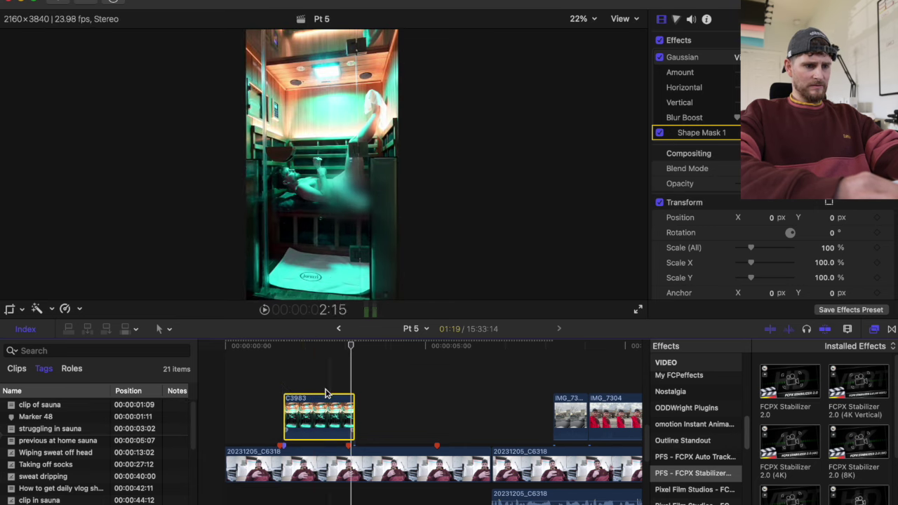
# Step: Play the opening and trim the end of the connected C3983 clip to the "struggling in sauna" marker at about 3:02
pyautogui.click(312, 382)
pyautogui.press('space')
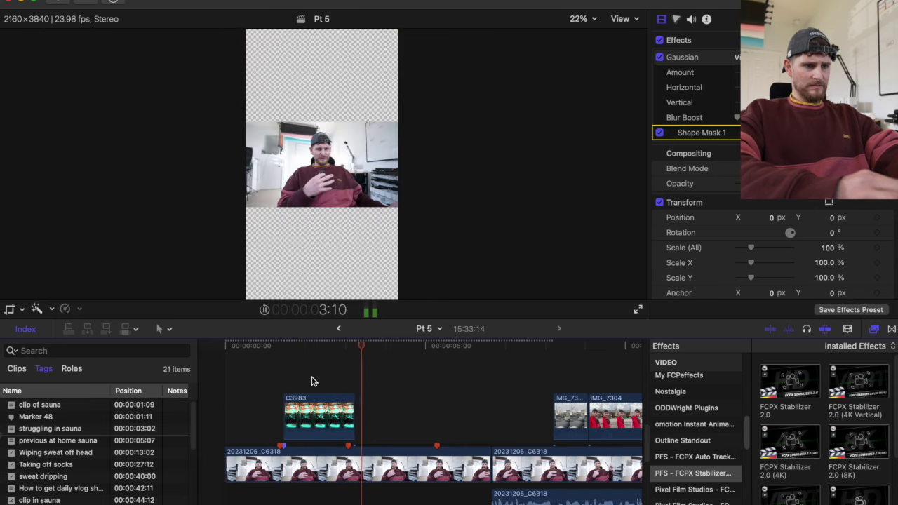
pyautogui.press('space')
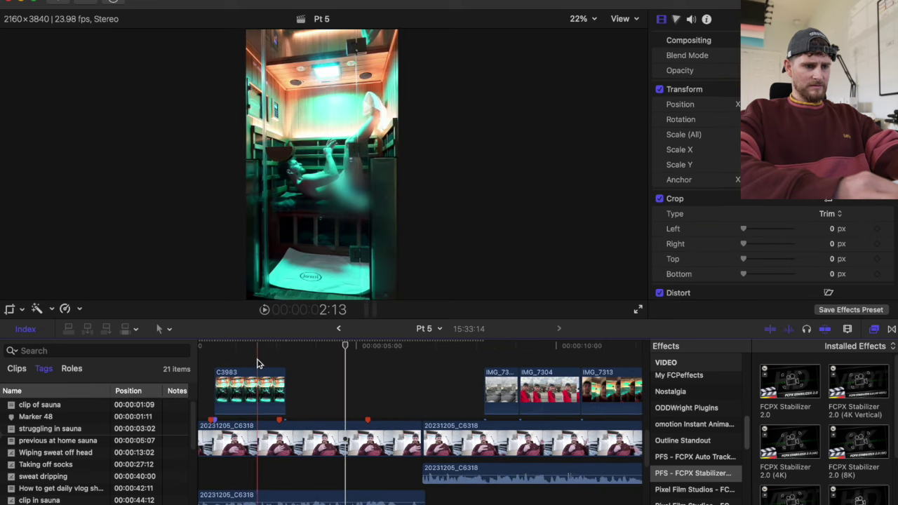
pyautogui.press('space')
pyautogui.click(233, 354)
pyautogui.press('space')
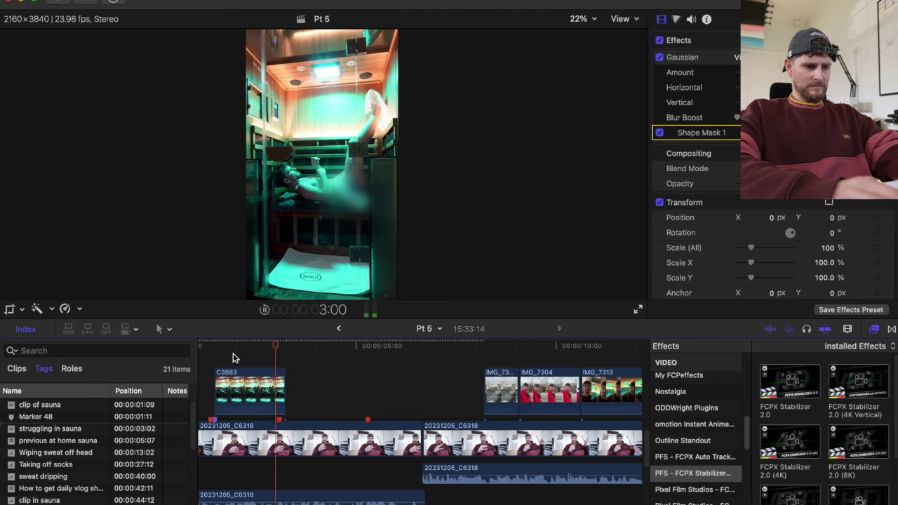
pyautogui.moveTo(283, 390); pyautogui.dragTo(277, 391)
pyautogui.press('super+minus')
pyautogui.press('super+minus')
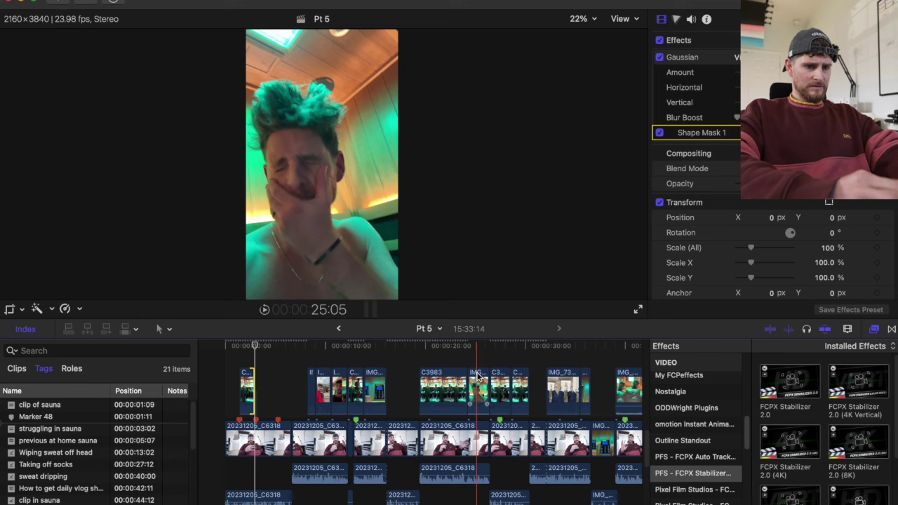
# Step: Check the IMG_7316 B-roll around 41 seconds, read the marker at 3:02 and play the opening talking-head section
pyautogui.hscroll(5, 477, 377)
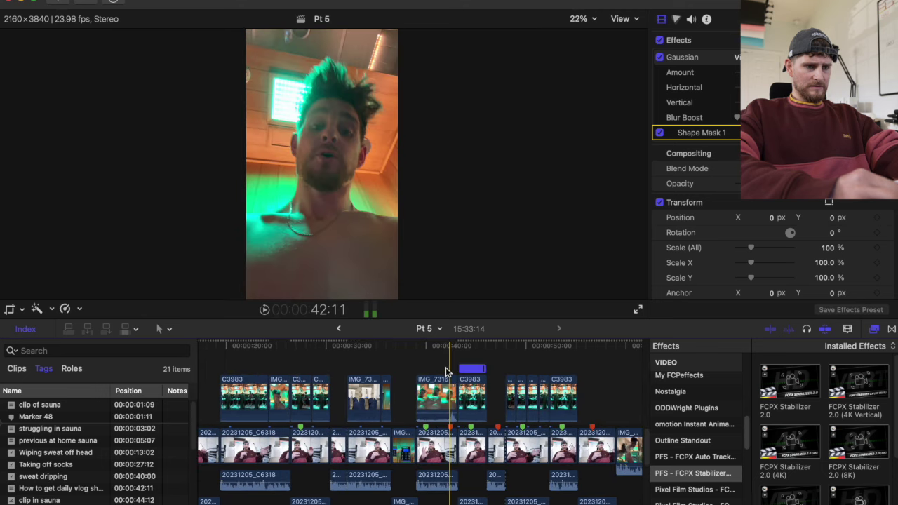
pyautogui.click(437, 368)
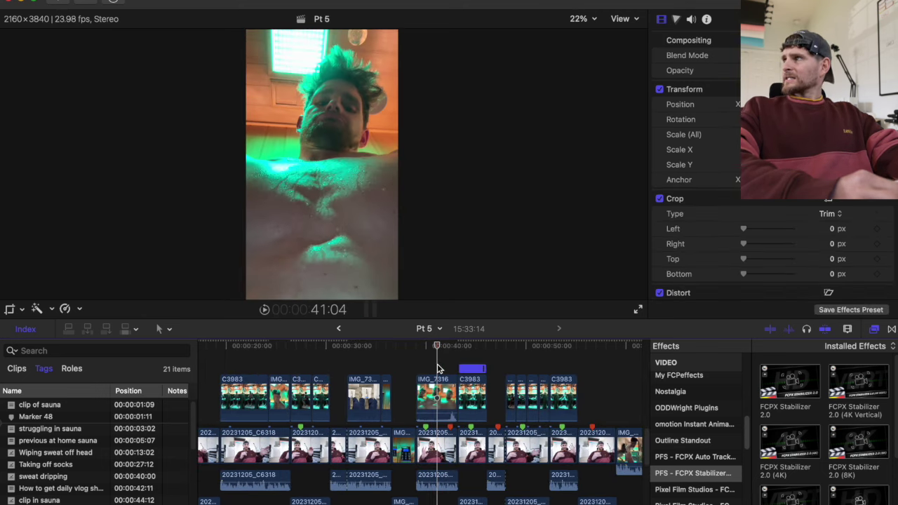
pyautogui.hscroll(-5, 437, 368)
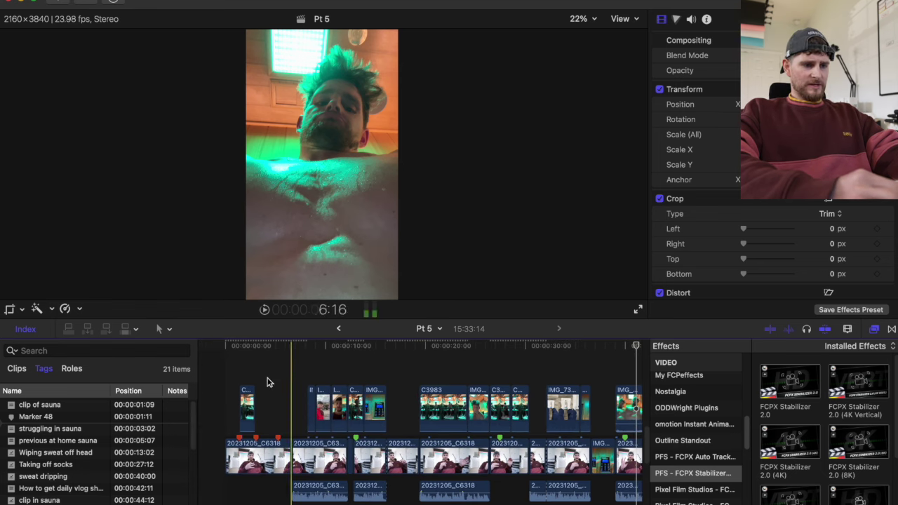
pyautogui.doubleClick(256, 439)
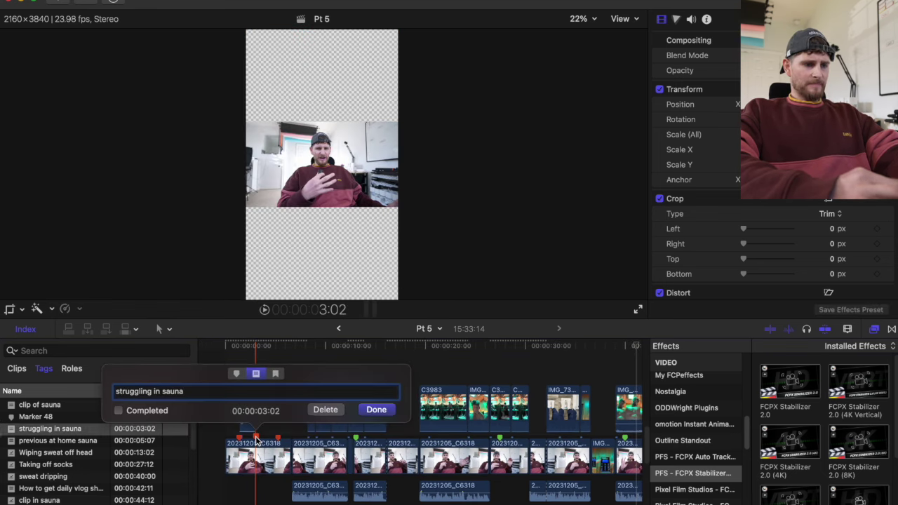
pyautogui.click(375, 409)
pyautogui.press('space')
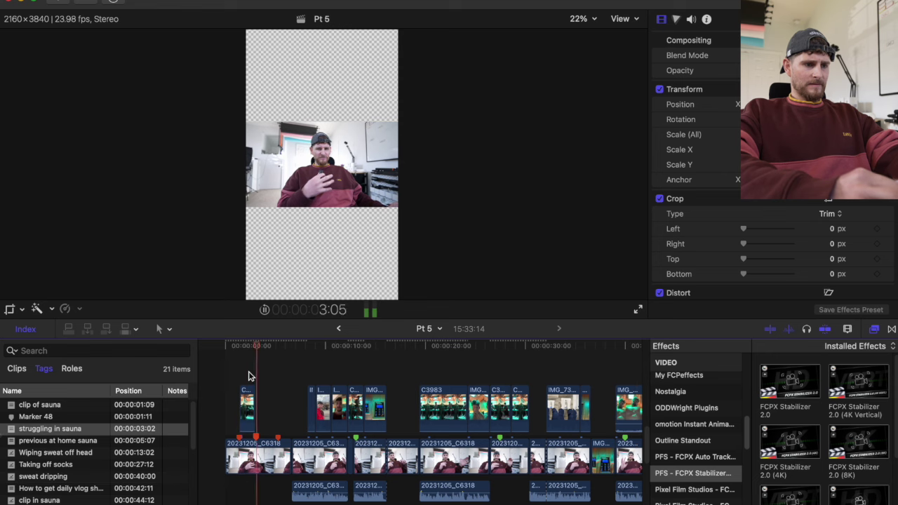
pyautogui.click(241, 375)
pyautogui.press('space')
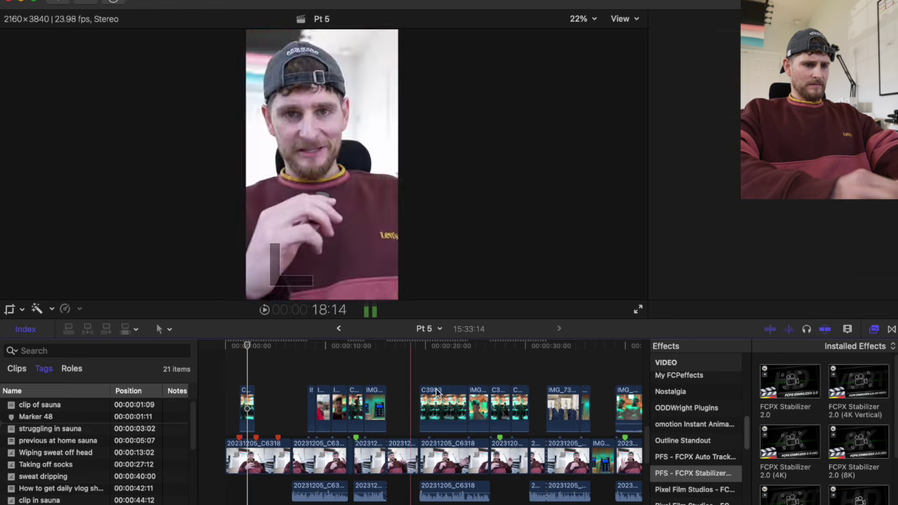
# Step: Copy the IMG_7316 clip from around 41 seconds above the opening talking-head clip, split it shortly after 3:06 and delete the trailing piece
pyautogui.click(474, 387)
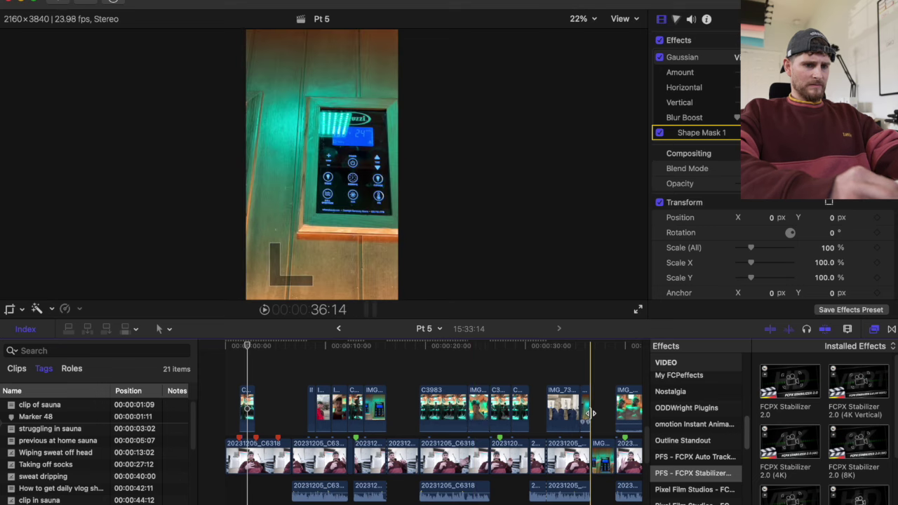
pyautogui.hscroll(3, 586, 418)
pyautogui.moveTo(559, 415); pyautogui.dragTo(249, 370)
pyautogui.press('space')
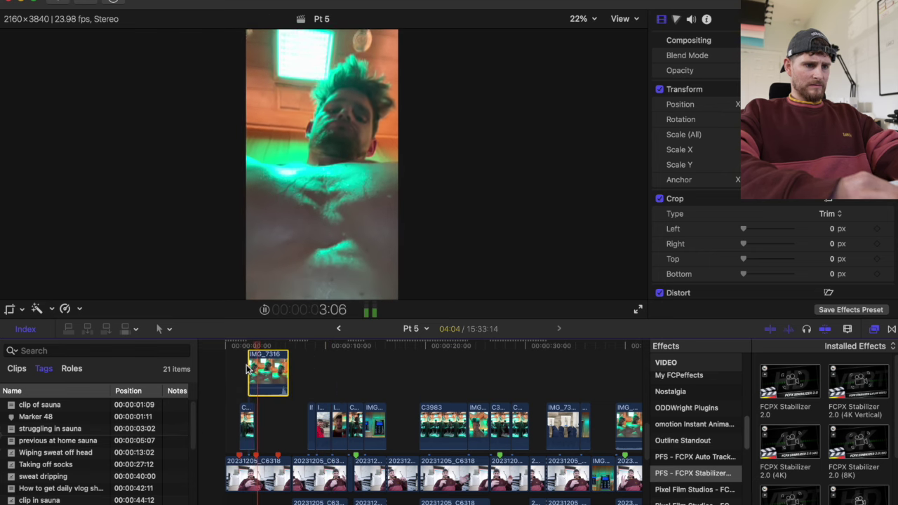
pyautogui.press('super+b')
pyautogui.click(275, 424)
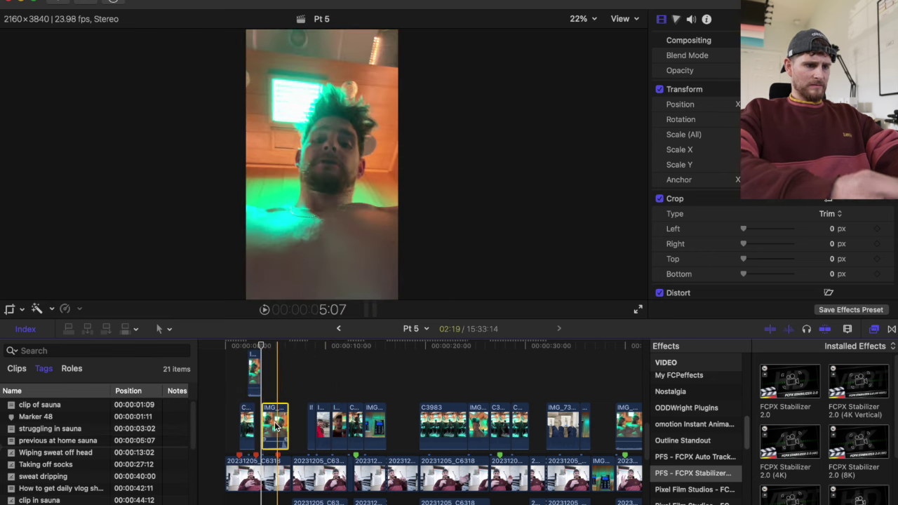
pyautogui.press('BackSpace')
# Step: Move the shortened IMG_7316 clip directly after the C3983 clip at the "struggling in sauna" marker and play the transition
pyautogui.press('super+equal')
pyautogui.hscroll(-2, 274, 426)
pyautogui.scroll(2, 274, 426)
pyautogui.moveTo(282, 434)
pyautogui.mouseDown()
pyautogui.moveTo(307, 440)
pyautogui.moveTo(300, 430)
pyautogui.moveTo(291, 443)
pyautogui.mouseUp()
pyautogui.press('space')
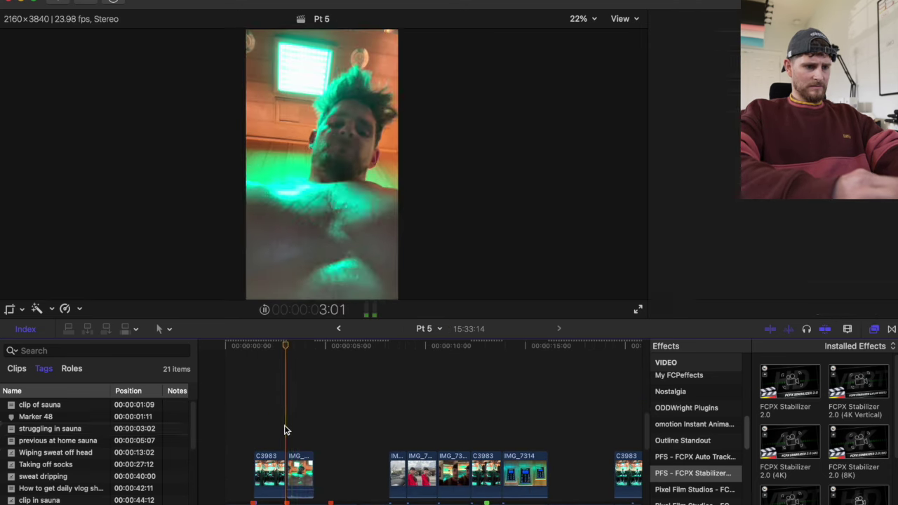
pyautogui.press('space')
pyautogui.press('space')
pyautogui.press('space')
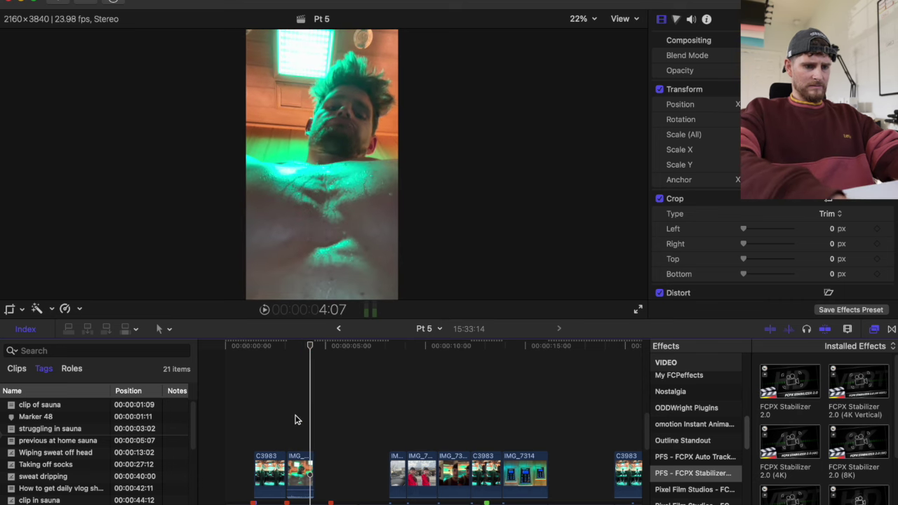
# Step: Trim the end of the connected IMG_7316 clip slightly earlier, to a little over 4 seconds, and play across the cut
pyautogui.press('super+equal')
pyautogui.press('super+equal')
pyautogui.moveTo(300, 481)
pyautogui.mouseDown()
pyautogui.moveTo(318, 469)
pyautogui.moveTo(310, 468)
pyautogui.mouseUp()
pyautogui.click(310, 426)
pyautogui.press('space')
pyautogui.press('space')
# Step: Locate the older edited section with its connected B-roll, after the long C3983 clip and around 10:35 in the timeline
pyautogui.press('super+minus')
pyautogui.press('super+minus')
pyautogui.press('super+minus')
pyautogui.press('super+minus')
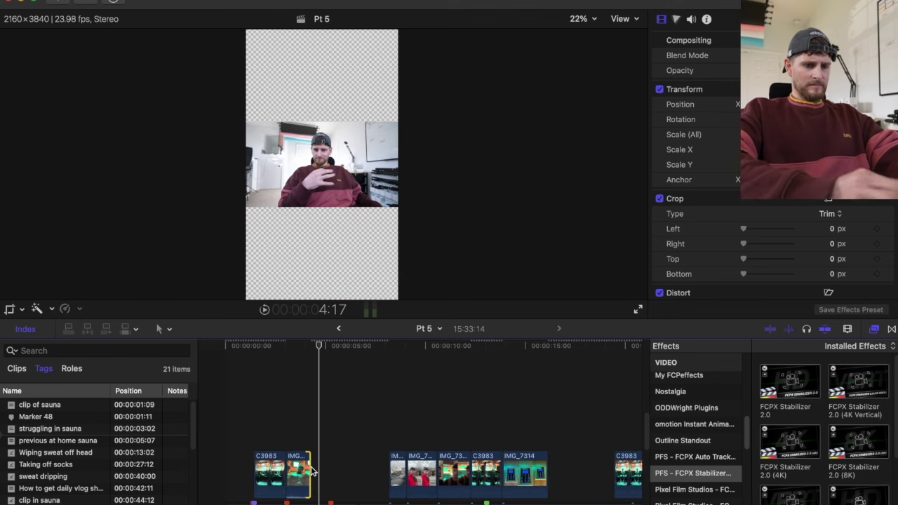
pyautogui.hscroll(20, 311, 469)
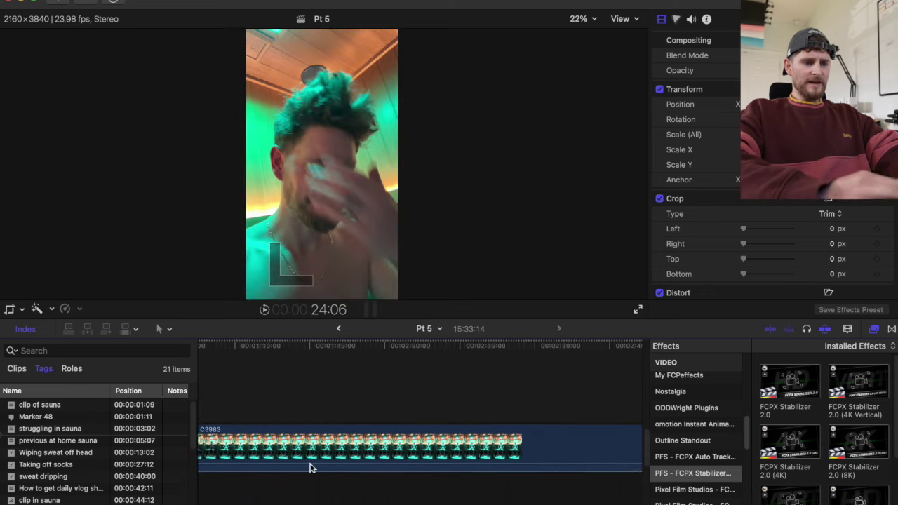
pyautogui.press('super+minus')
pyautogui.press('super+minus')
pyautogui.press('super+minus')
pyautogui.press('super+minus')
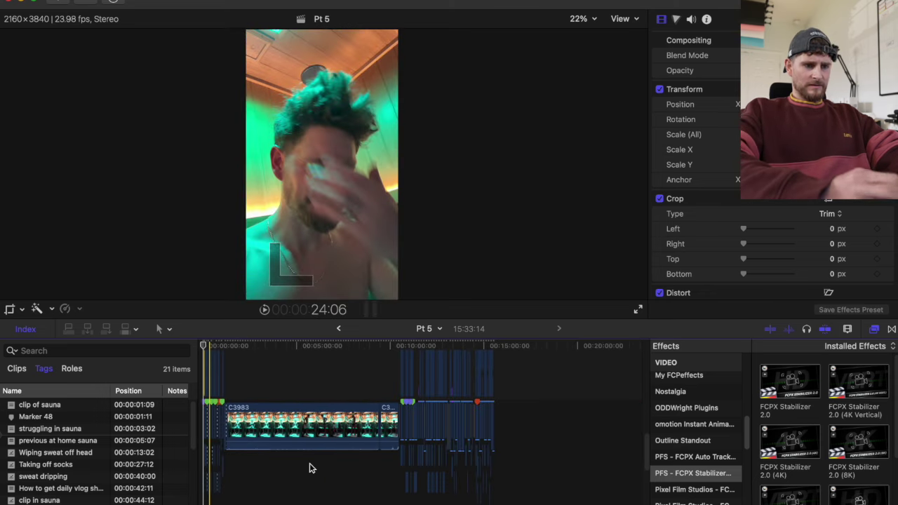
pyautogui.press('super+equal')
pyautogui.press('super+equal')
pyautogui.press('super+equal')
pyautogui.press('super+equal')
pyautogui.press('super+equal')
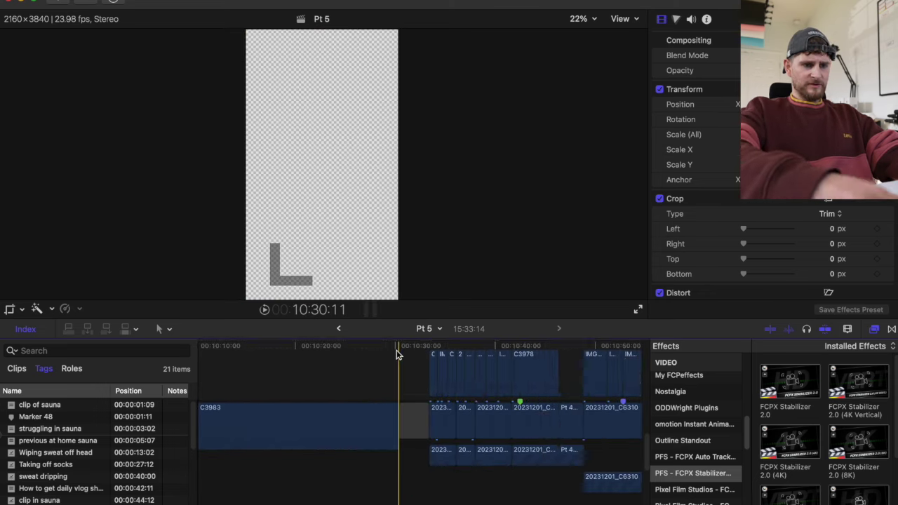
pyautogui.hscroll(3, 400, 357)
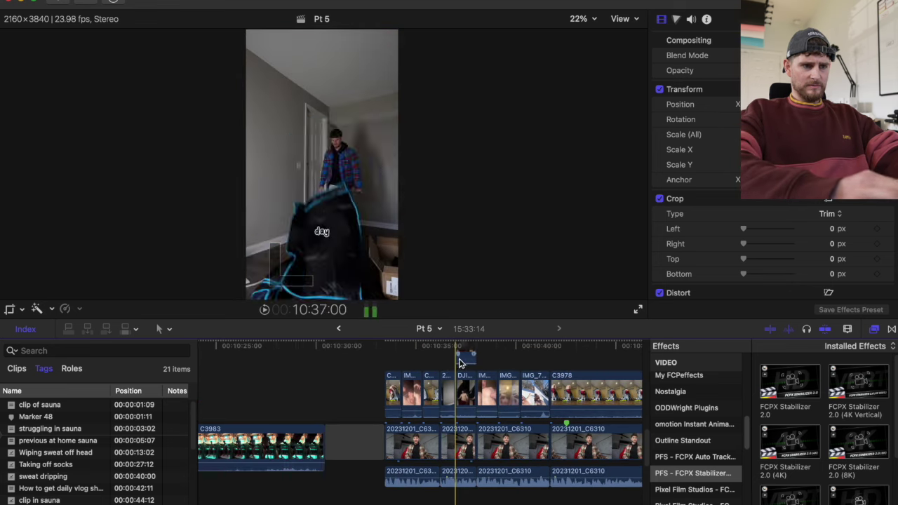
# Step: Play the connected B-roll between about 10:35 and 10:37 to examine the portable sauna shots
pyautogui.press('space')
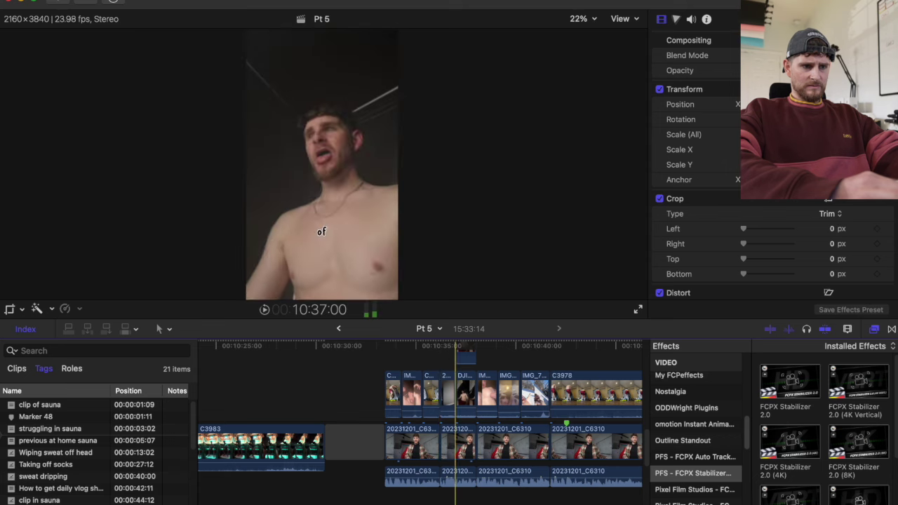
pyautogui.click(442, 363)
pyautogui.press('space')
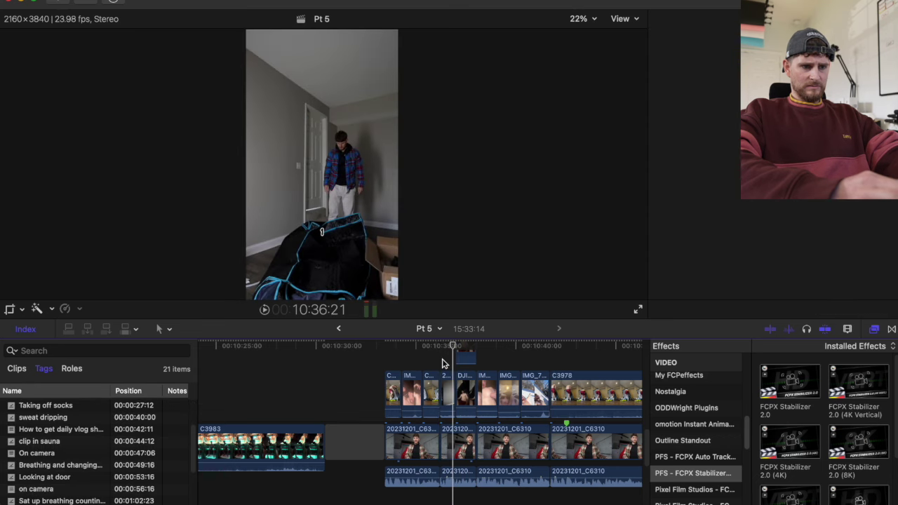
pyautogui.press('space')
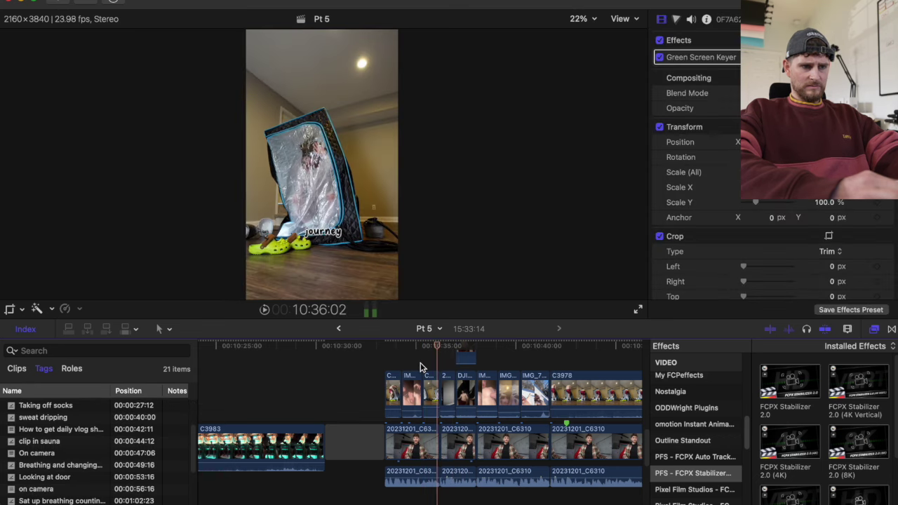
pyautogui.click(402, 360)
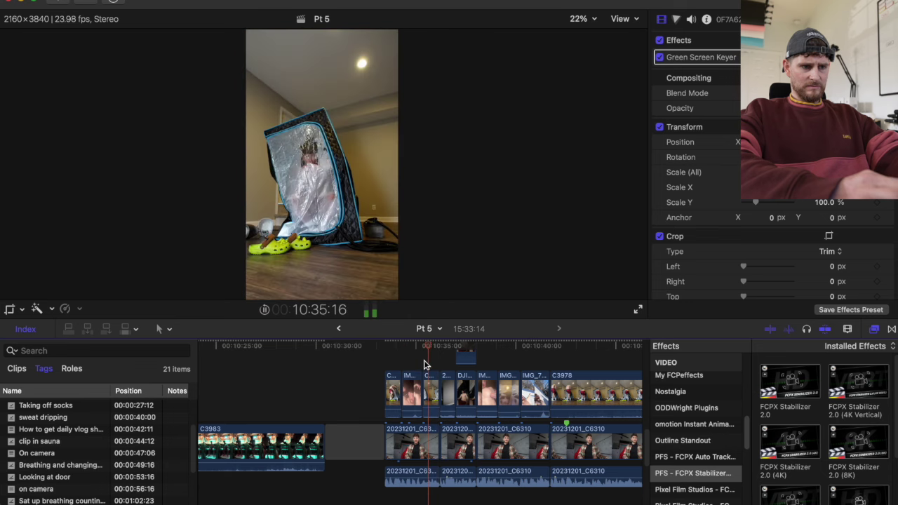
pyautogui.press('space')
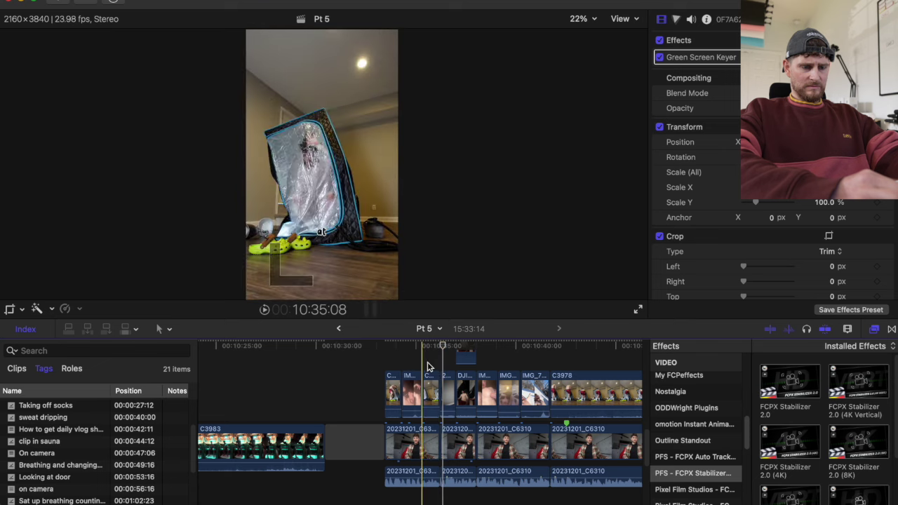
# Step: Copy the C3978 and 20231125_C6275 sauna clips near 10:36 and connect them directly after the IMG_7316 clip at 4:07
pyautogui.click(446, 383)
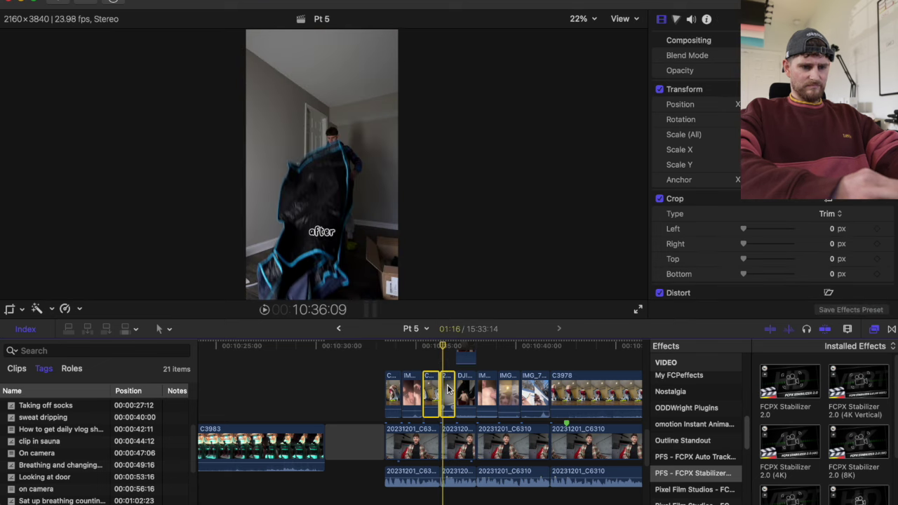
pyautogui.hscroll(-20, 447, 389)
pyautogui.hscroll(-15, 447, 389)
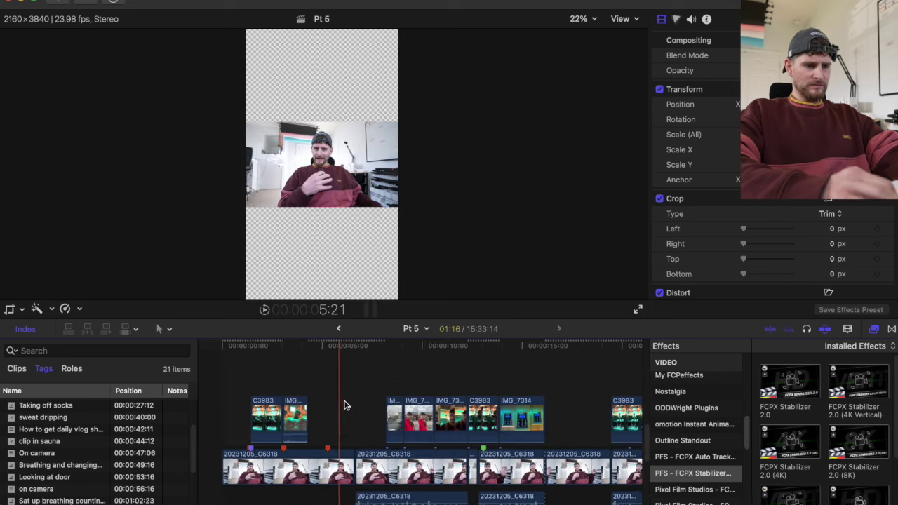
pyautogui.click(310, 397)
pyautogui.hotkey('alt', 'v')
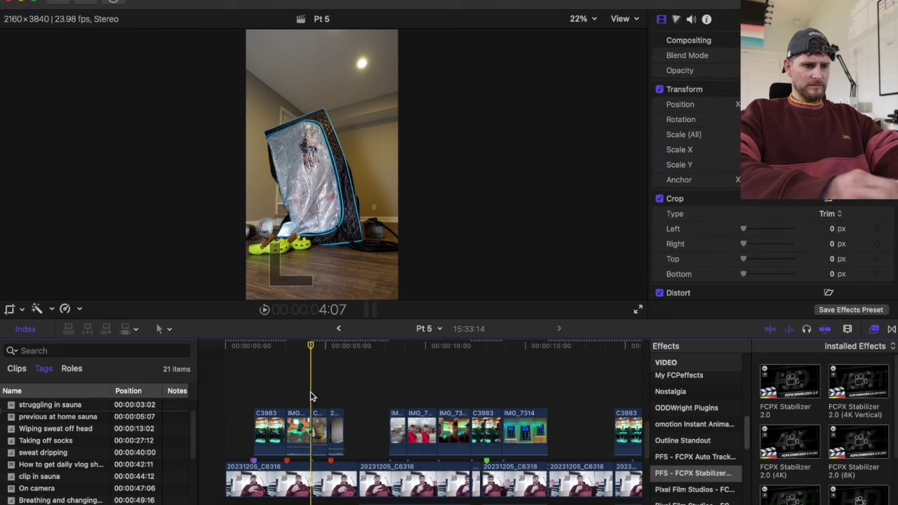
# Step: Play the two pasted sauna clips and the talking-head section that follows, up to about 9 seconds
pyautogui.press('space')
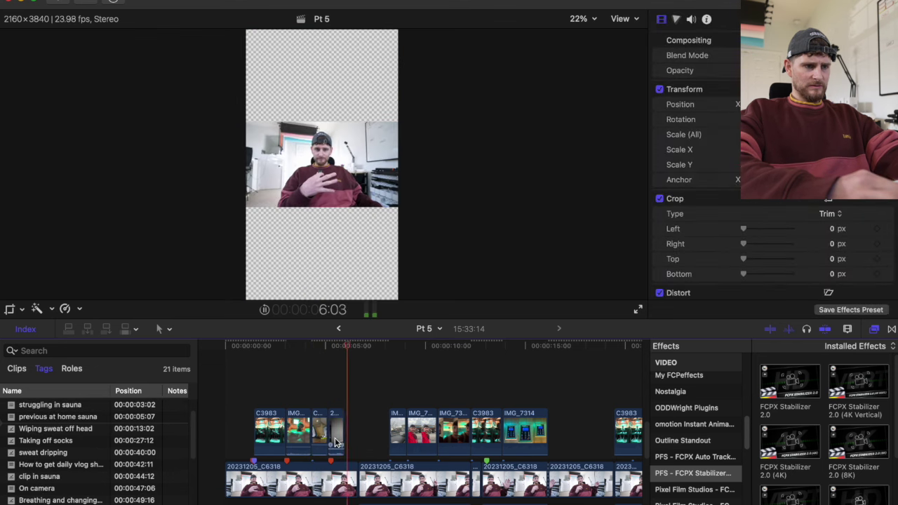
pyautogui.press('space')
pyautogui.press('space')
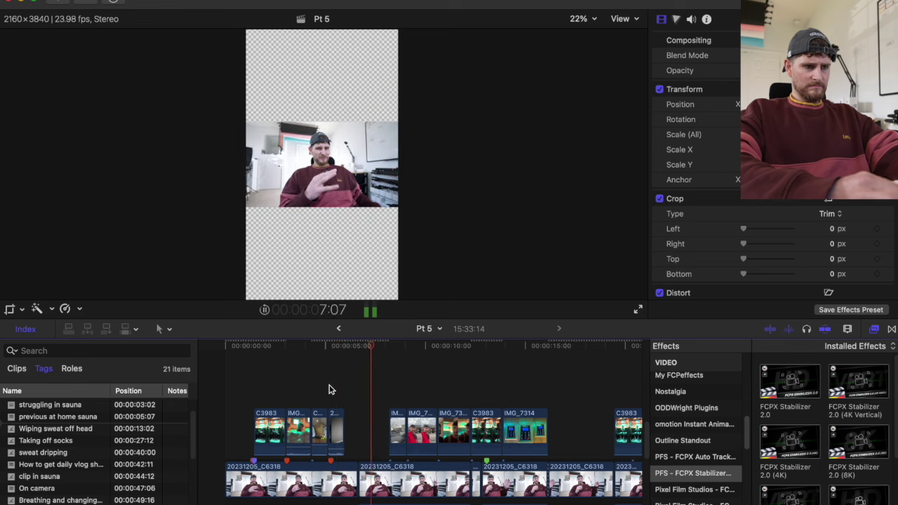
pyautogui.press('space')
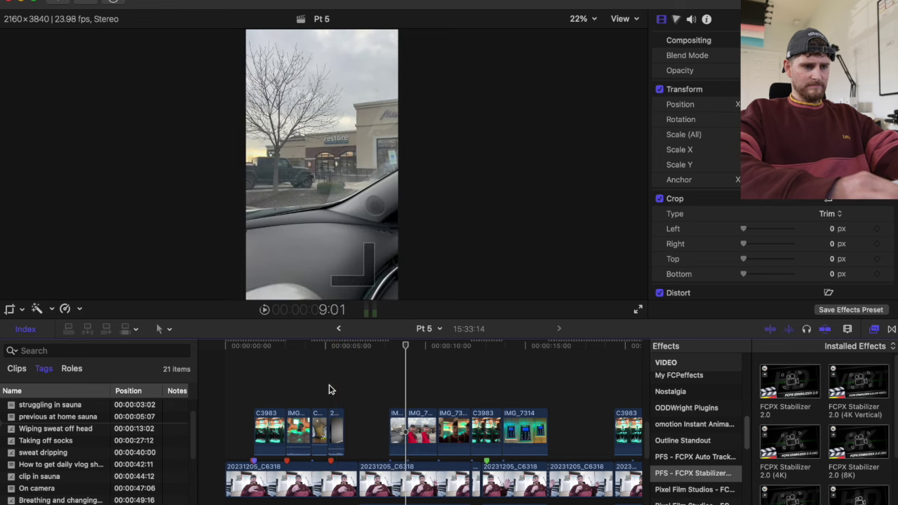
pyautogui.click(334, 390)
pyautogui.press('space')
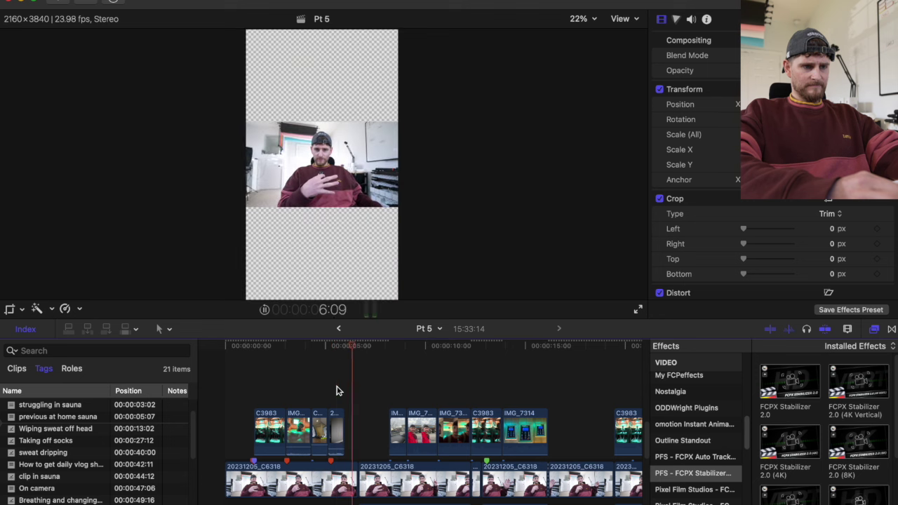
pyautogui.click(345, 402)
# Step: Switch to Finder and move the newly received video from Downloads into the Pt 5 iPhone folder
pyautogui.press('super+Tab')
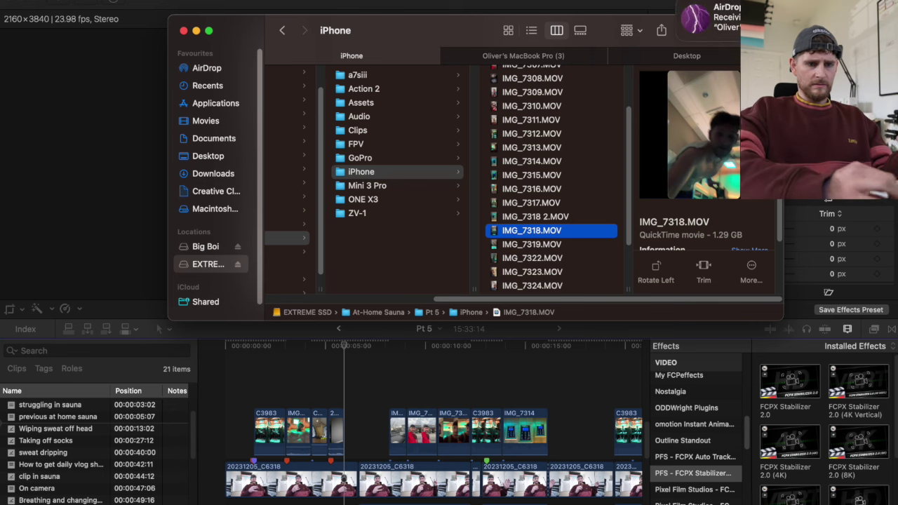
pyautogui.moveTo(701, 499)
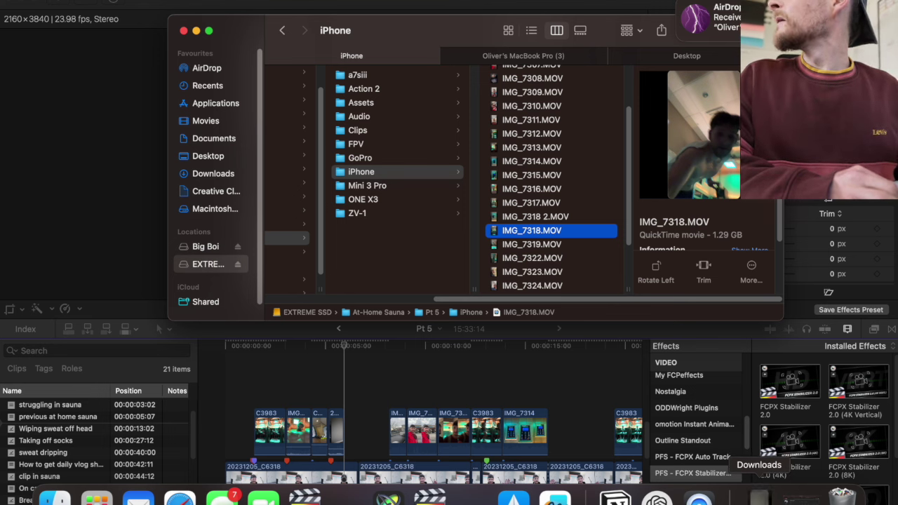
pyautogui.click(758, 498)
pyautogui.moveTo(760, 460); pyautogui.dragTo(588, 205)
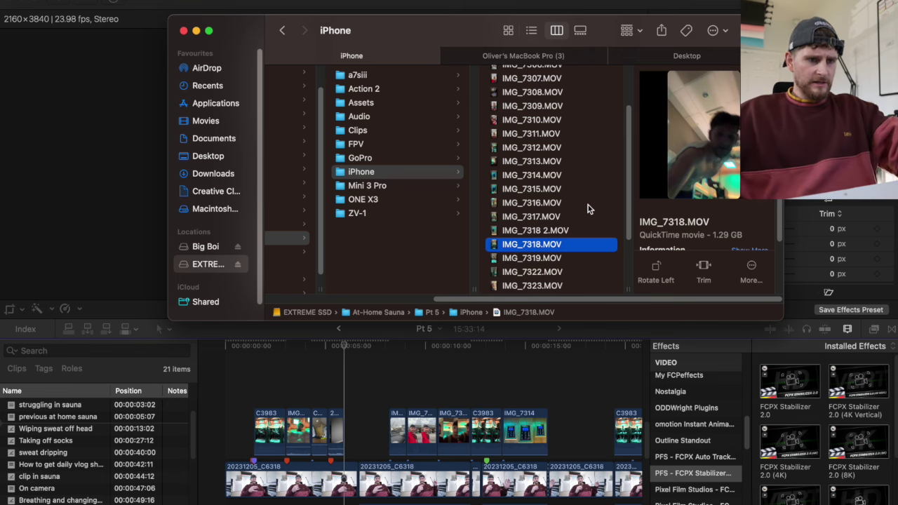
# Step: Find the da87effecfa...936bf5.MOV video in the iPhone folder and insert it into the main storyline after the first 20231205_C6318 clip
pyautogui.scroll(-5, 588, 205)
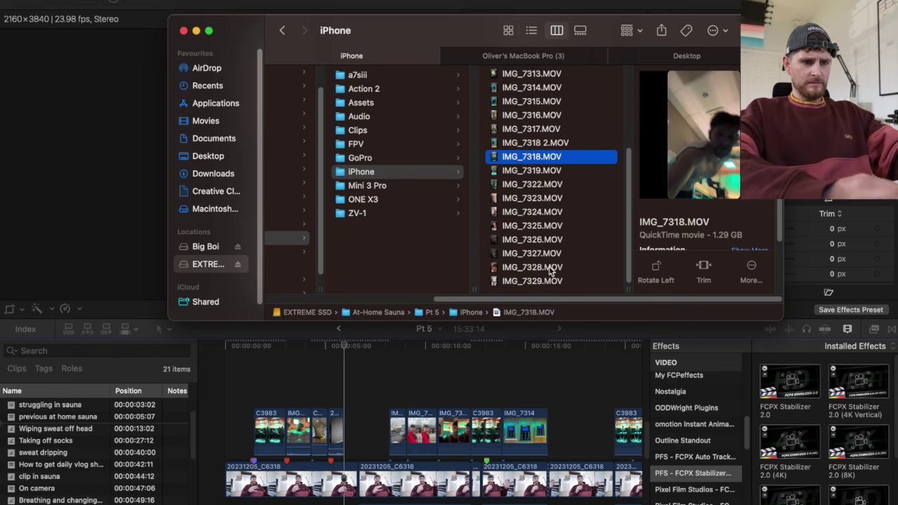
pyautogui.click(544, 280)
pyautogui.click(543, 270)
pyautogui.scroll(10, 568, 204)
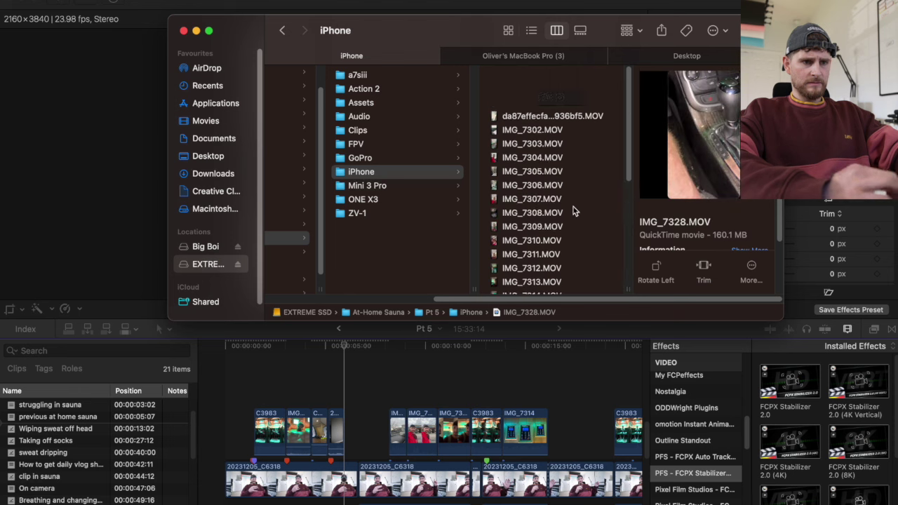
pyautogui.click(541, 75)
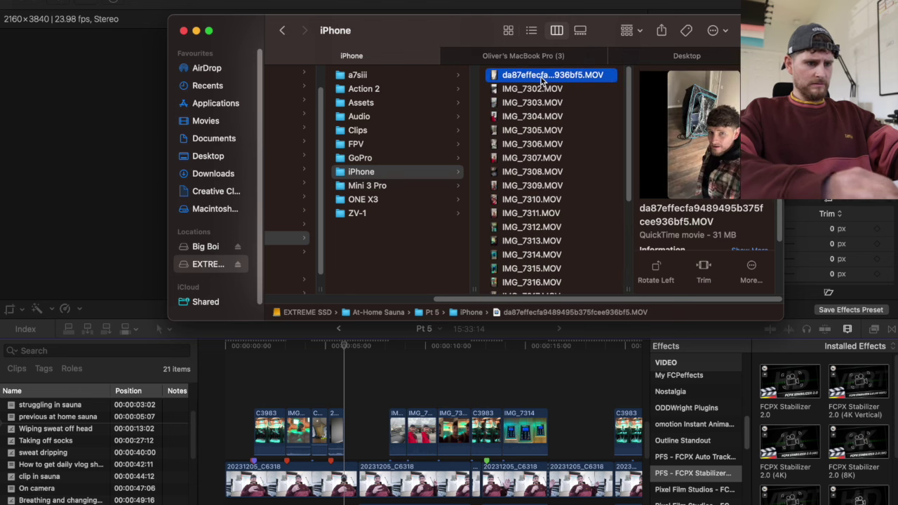
pyautogui.moveTo(541, 75); pyautogui.dragTo(361, 477)
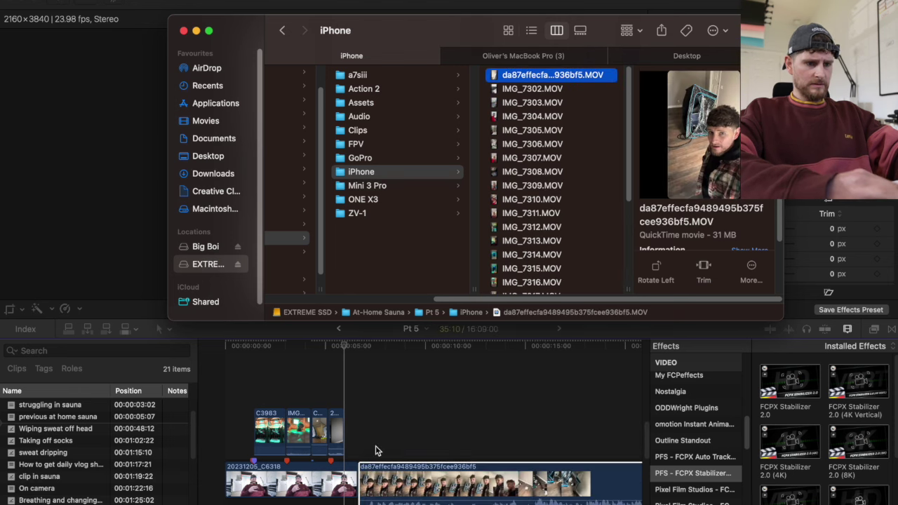
pyautogui.click(448, 441)
pyautogui.press('super+minus')
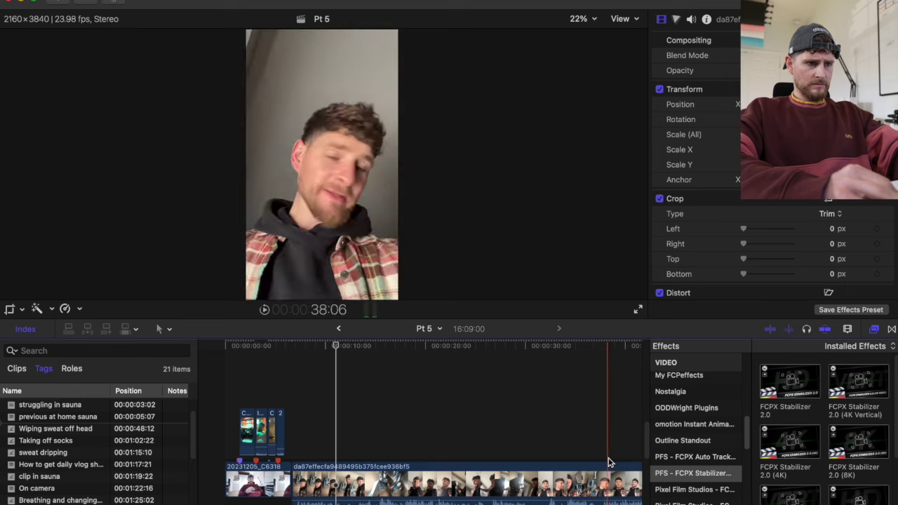
# Step: Split the inserted da87effecfa clip around 16 and 17 seconds and delete everything except the short shot of the hand pointing at the floor
pyautogui.hscroll(3, 617, 460)
pyautogui.hscroll(8, 617, 459)
pyautogui.hscroll(-9, 225, 422)
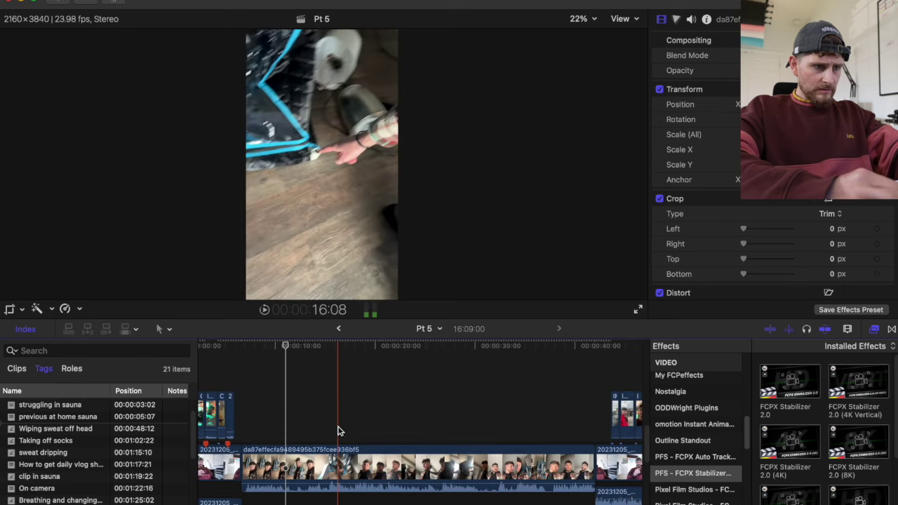
pyautogui.press('super+b')
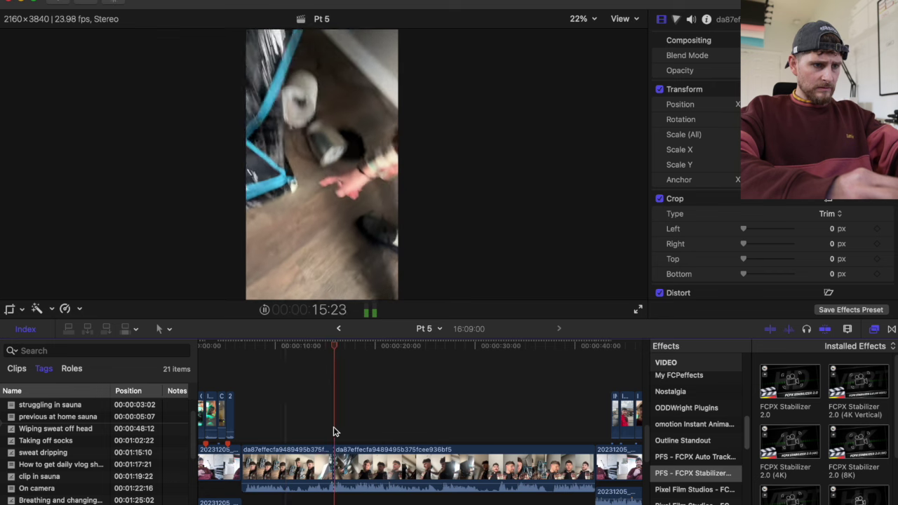
pyautogui.press('space')
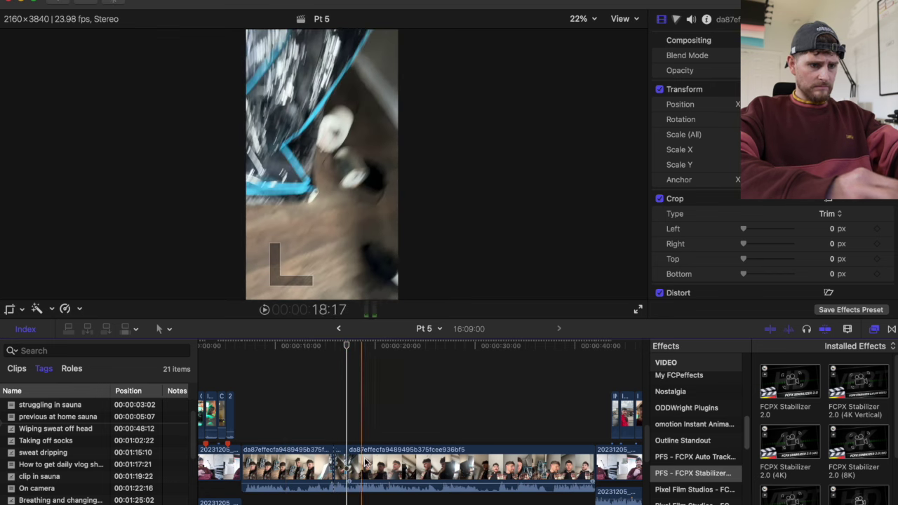
pyautogui.click(404, 468)
pyautogui.keyDown('super'); pyautogui.click(306, 469); pyautogui.keyUp('super')
pyautogui.press('BackSpace')
# Step: Move the short da87effecfa clip out of the main storyline and connect it directly after the 20231125_C6275 clip
pyautogui.press('super+minus')
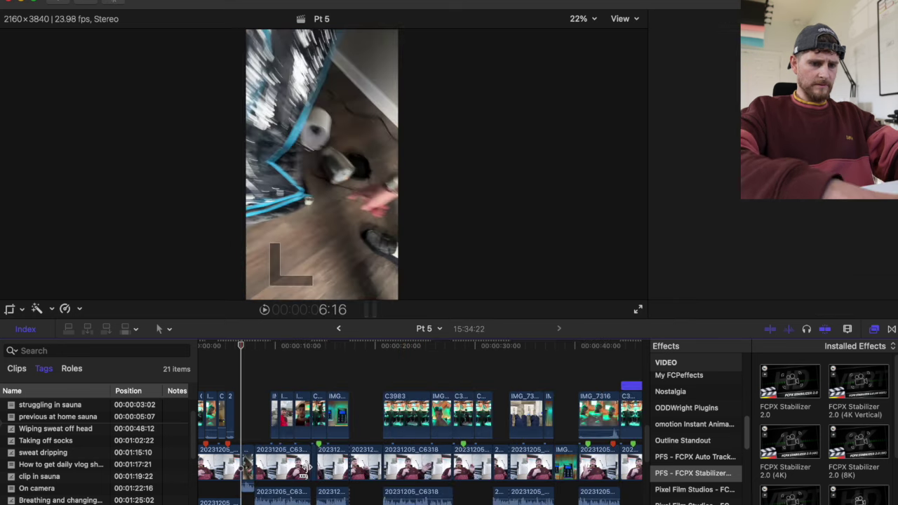
pyautogui.press('super+equal')
pyautogui.press('super+equal')
pyautogui.press('super+equal')
pyautogui.press('super+equal')
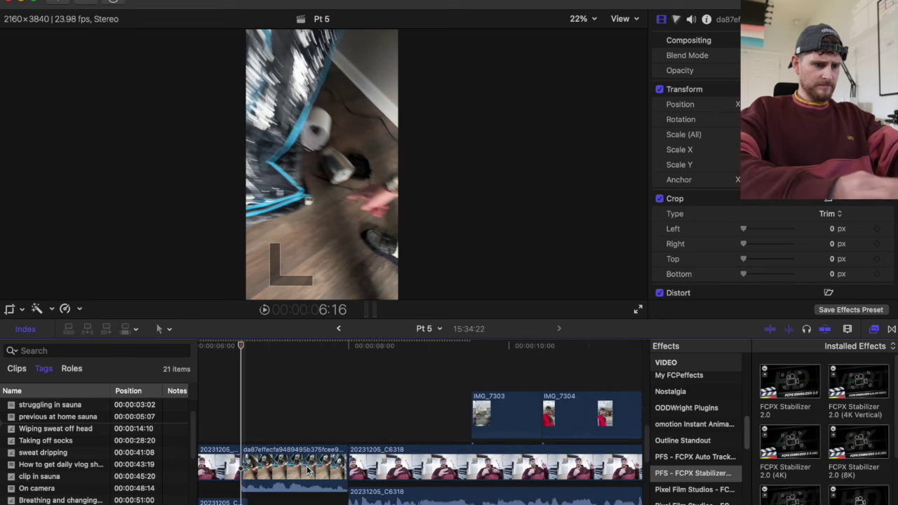
pyautogui.moveTo(465, 469); pyautogui.dragTo(431, 414)
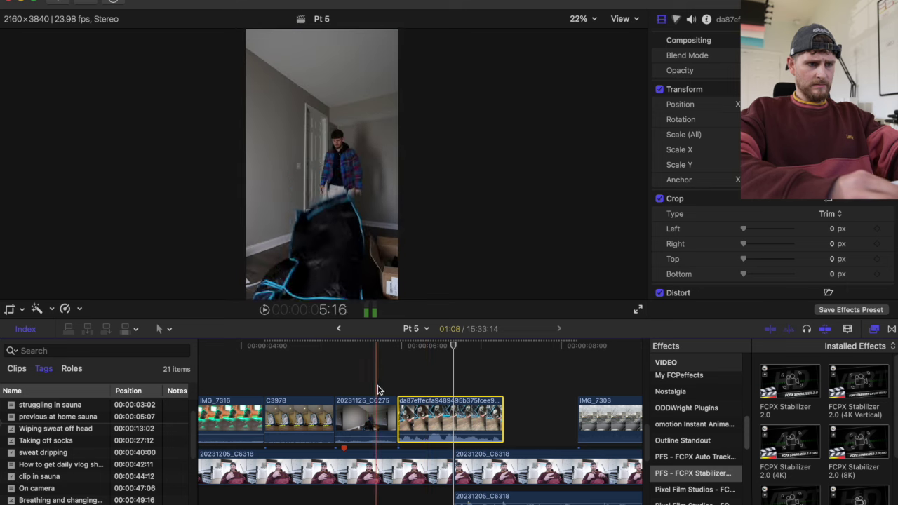
# Step: Play across the connected clips, split the da87effecfa clip at the talking-head cut near 6:16 and delete the trailing piece
pyautogui.press('space')
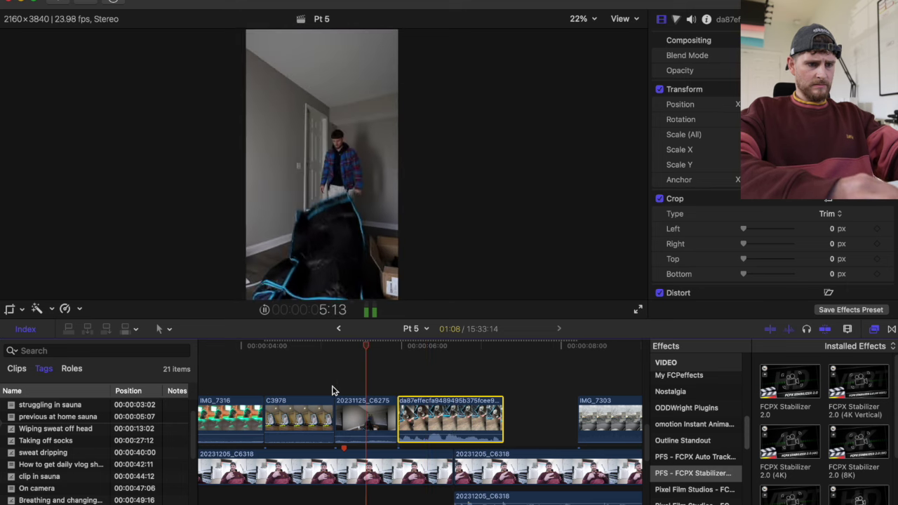
pyautogui.press('space')
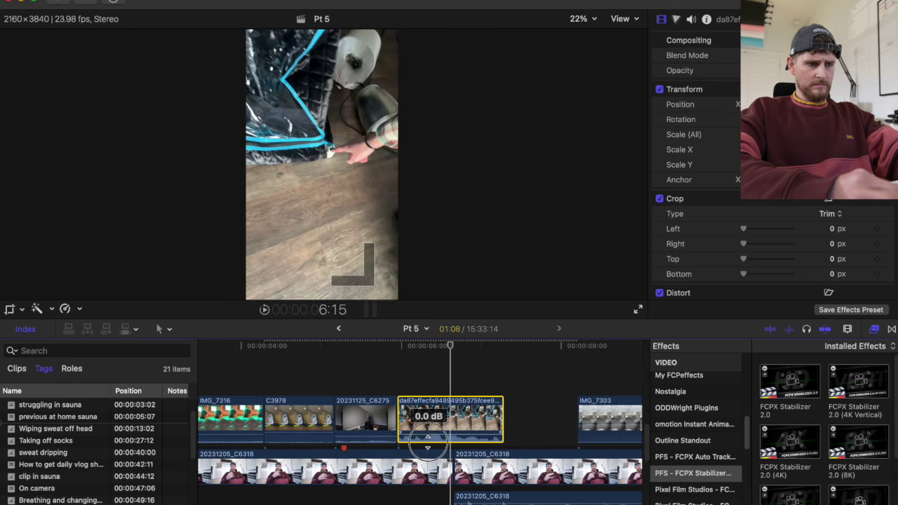
pyautogui.click(400, 373)
pyautogui.press('space')
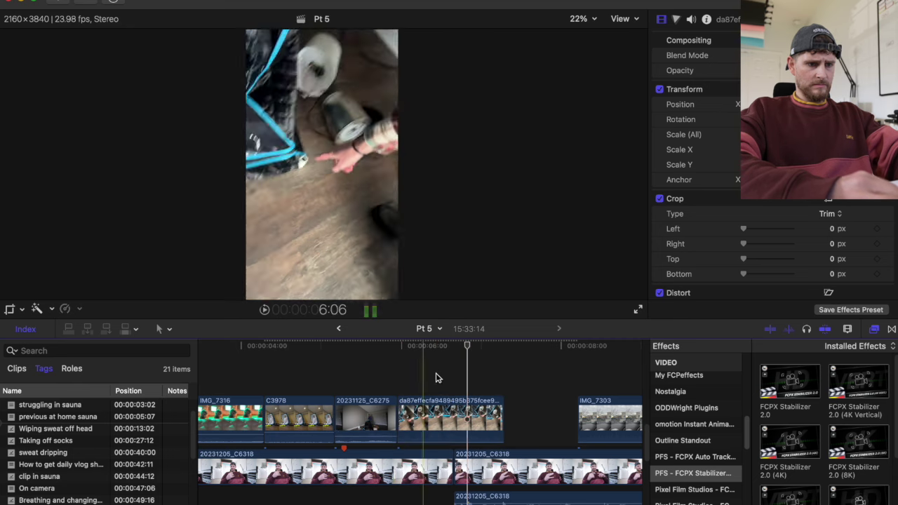
pyautogui.click(454, 372)
pyautogui.press('super+b')
pyautogui.click(471, 421)
pyautogui.press('BackSpace')
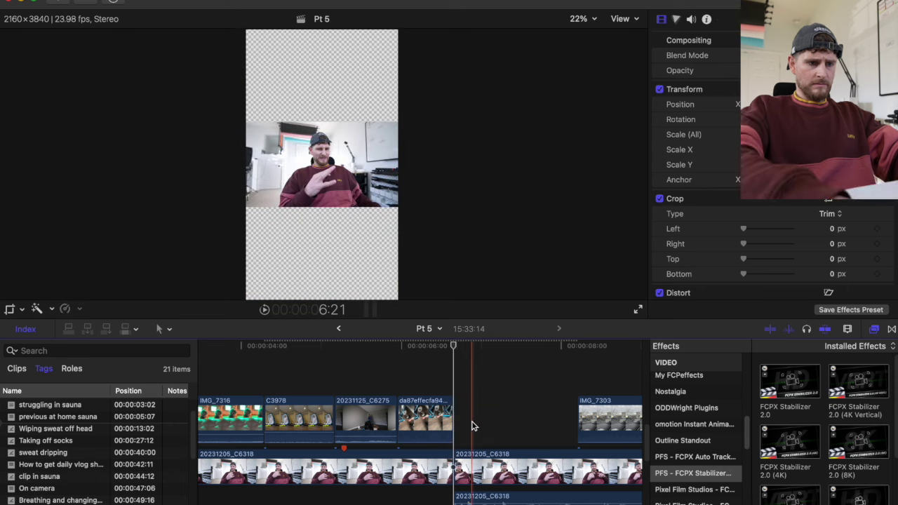
# Step: Split the 20231205_C6318 talking-head clip where IMG_7303 begins and select the uncovered segment after the da87effecfa clip
pyautogui.press('super+equal')
pyautogui.hscroll(3, 495, 424)
pyautogui.click(488, 374)
pyautogui.press('super+b')
pyautogui.click(388, 460)
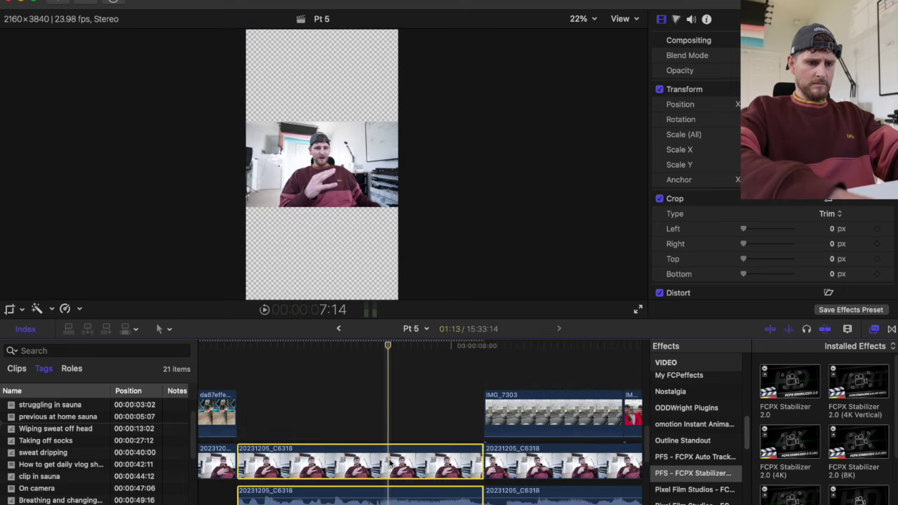
# Step: Copy the scaled-up framing from the talking-head clip near 17 seconds onto the uncovered segment around 7:14 and play it
pyautogui.press('super+minus')
pyautogui.press('super+minus')
pyautogui.hscroll(8, 388, 462)
pyautogui.hscroll(-5, 389, 460)
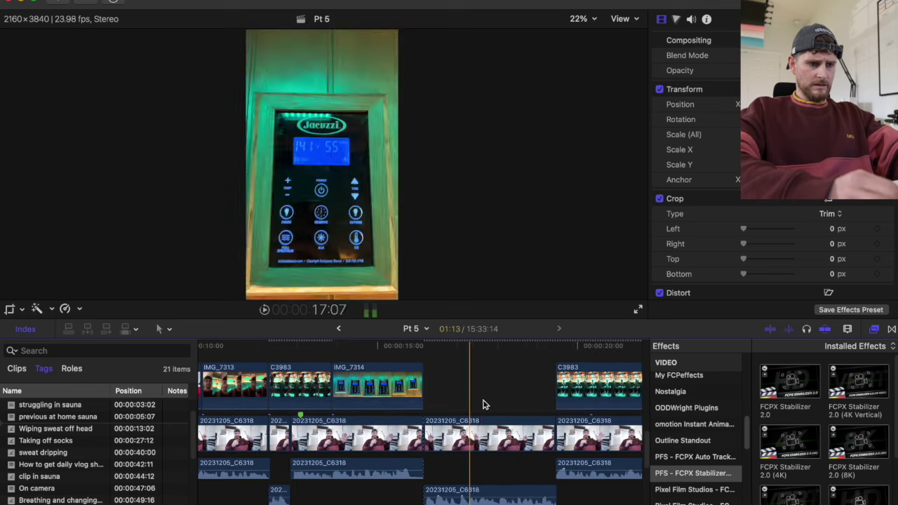
pyautogui.click(470, 433)
pyautogui.hscroll(-7, 473, 434)
pyautogui.hscroll(2, 474, 436)
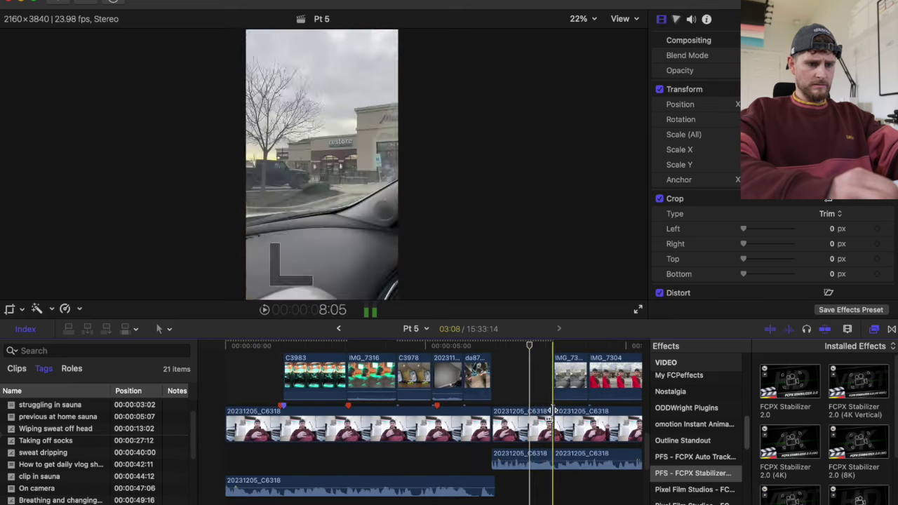
pyautogui.click(513, 432)
pyautogui.press('space')
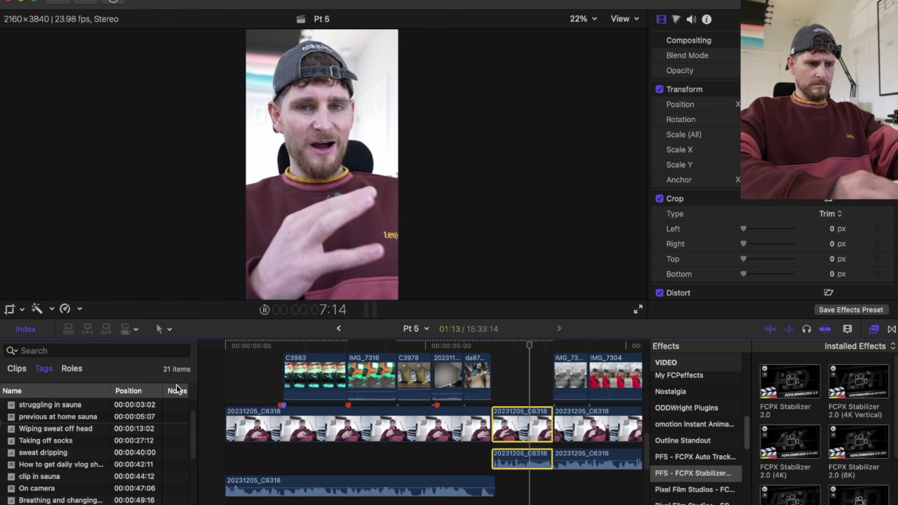
# Step: Split the opening talking-head clip where the first C3983 clip begins and fill the frame with Scale 400% and Position Y -97.9 px
pyautogui.click(218, 377)
pyautogui.press('space')
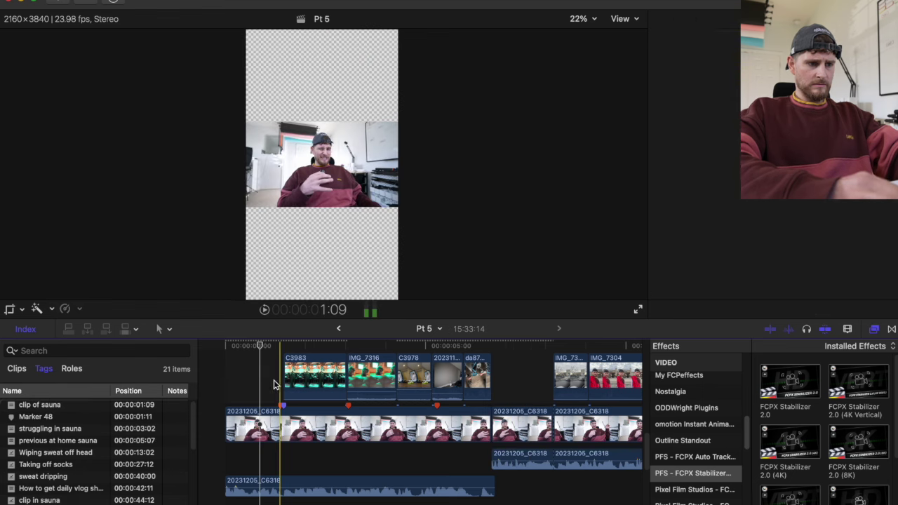
pyautogui.press('super+b')
pyautogui.click(259, 429)
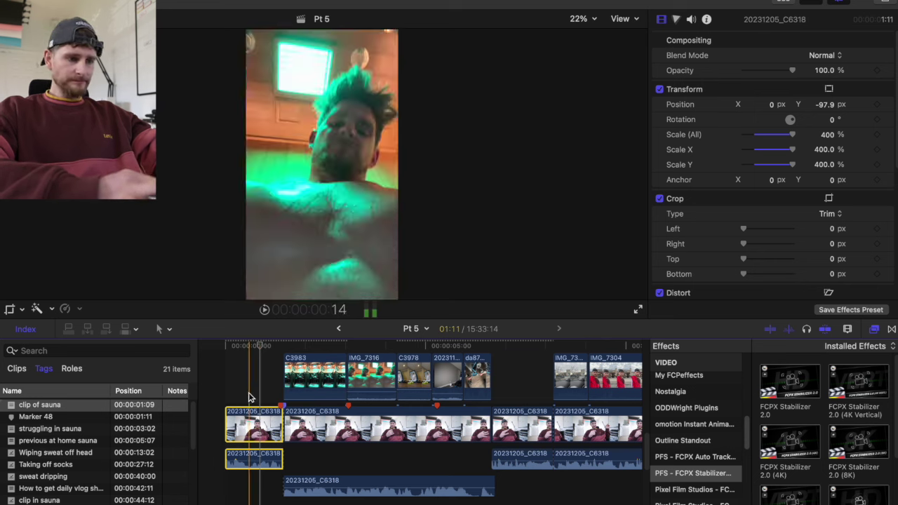
# Step: Replay the opening talking-head segment and check the transition into the first C3983 clip
pyautogui.click(222, 393)
pyautogui.press('space')
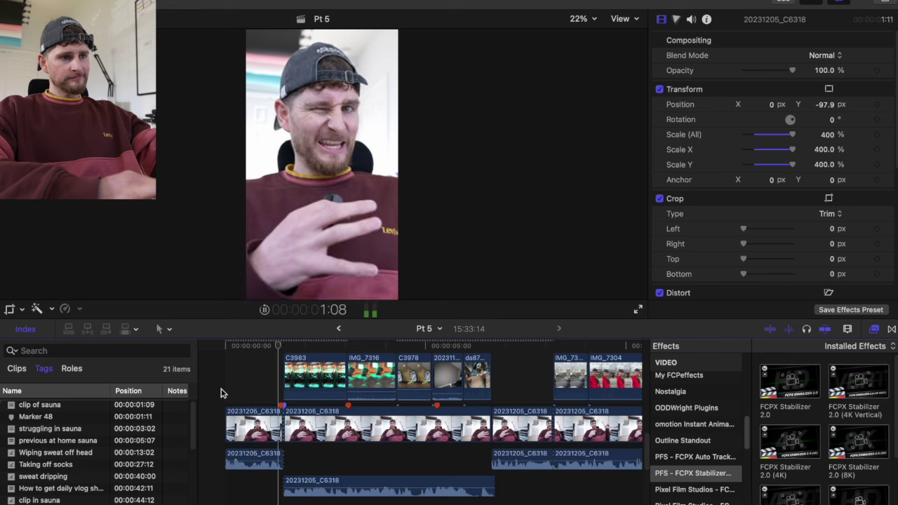
pyautogui.click(244, 382)
pyautogui.press('space')
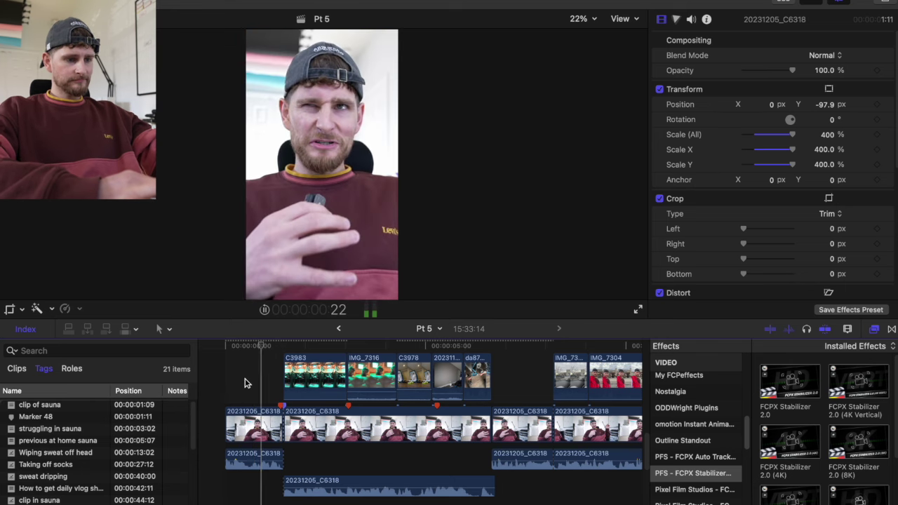
pyautogui.press('space')
pyautogui.press('space')
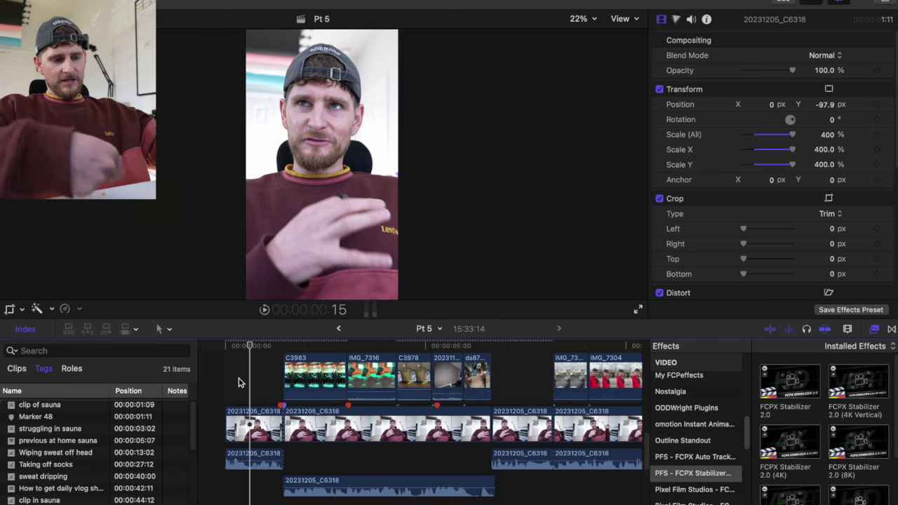
pyautogui.press('space')
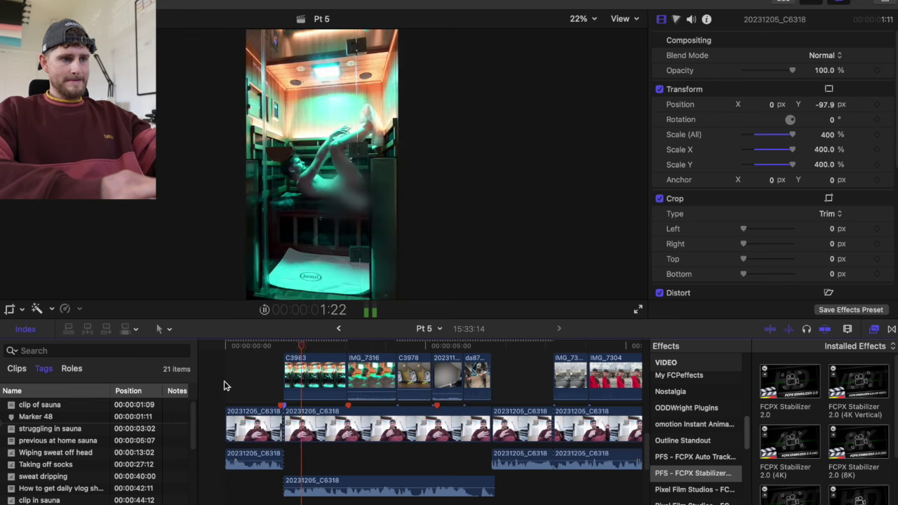
pyautogui.click(251, 378)
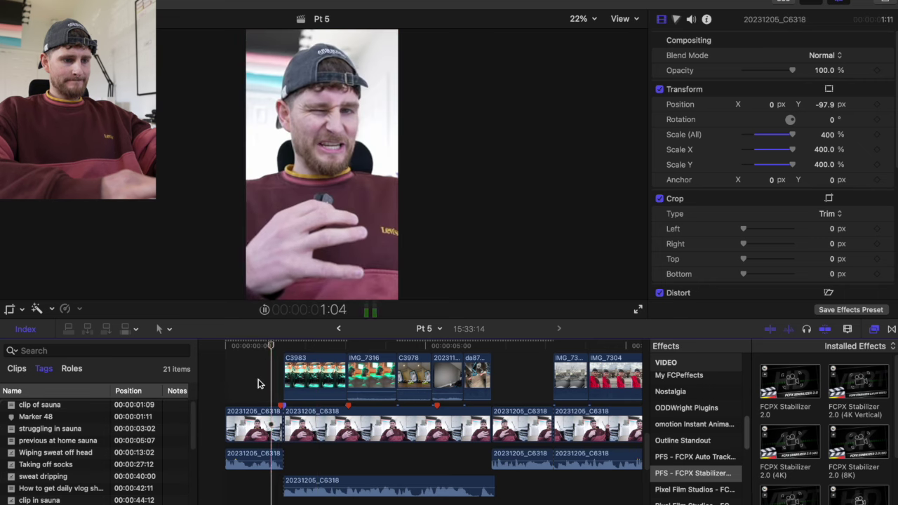
pyautogui.press('space')
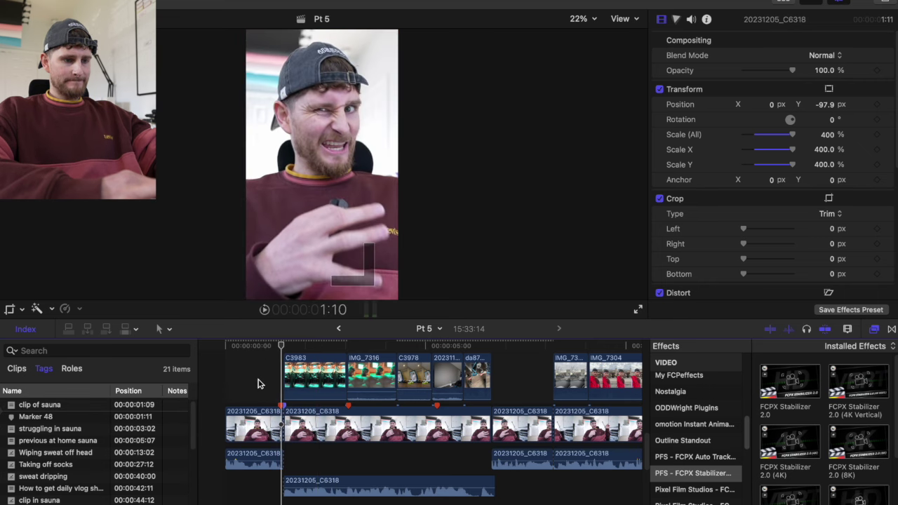
# Step: Extend the start of the first C3983 clip slightly earlier to overlap the talking-head cut near 1:10, and replay the transition
pyautogui.press('super+equal')
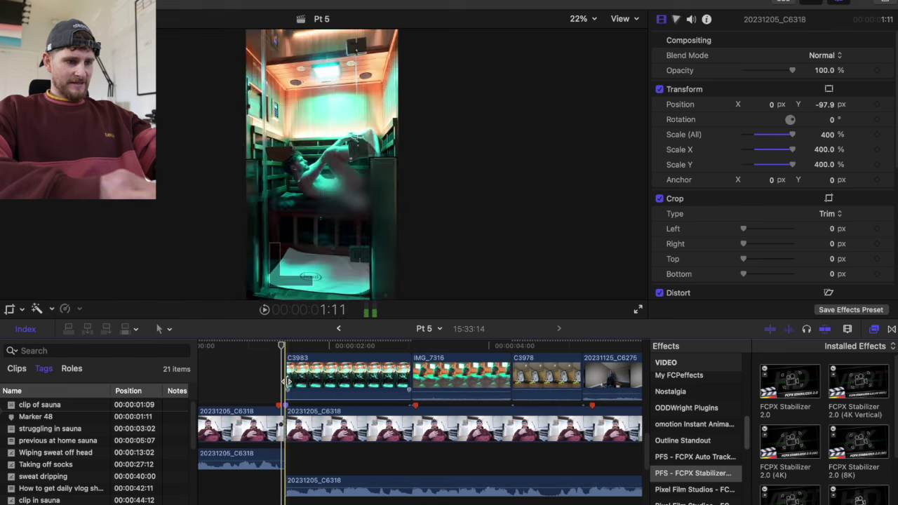
pyautogui.moveTo(284, 380); pyautogui.dragTo(281, 381)
pyautogui.click(232, 383)
pyautogui.hscroll(-3, 233, 380)
pyautogui.click(220, 380)
pyautogui.press('space')
pyautogui.press('space')
# Step: Play the edit from the start through about 56 seconds and review the B-roll coverage
pyautogui.press('super+minus')
pyautogui.press('Home')
pyautogui.press('space')
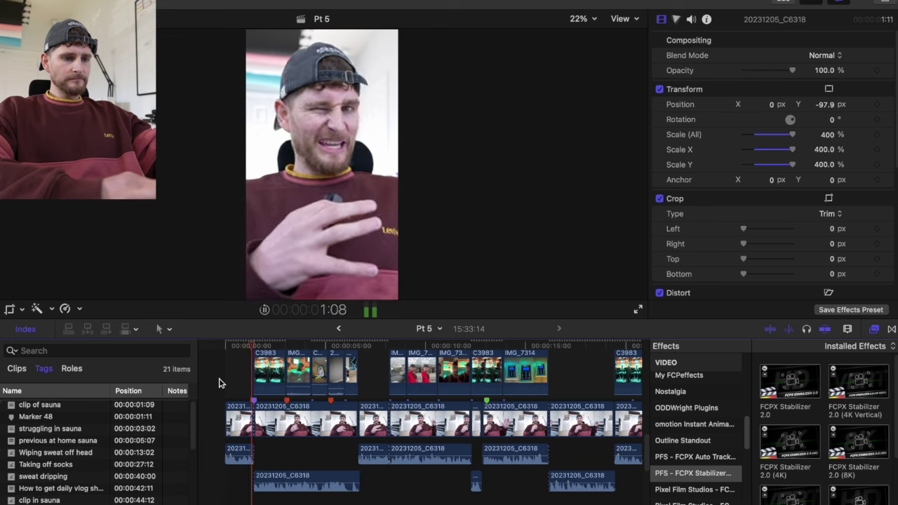
pyautogui.hscroll(5, 219, 382)
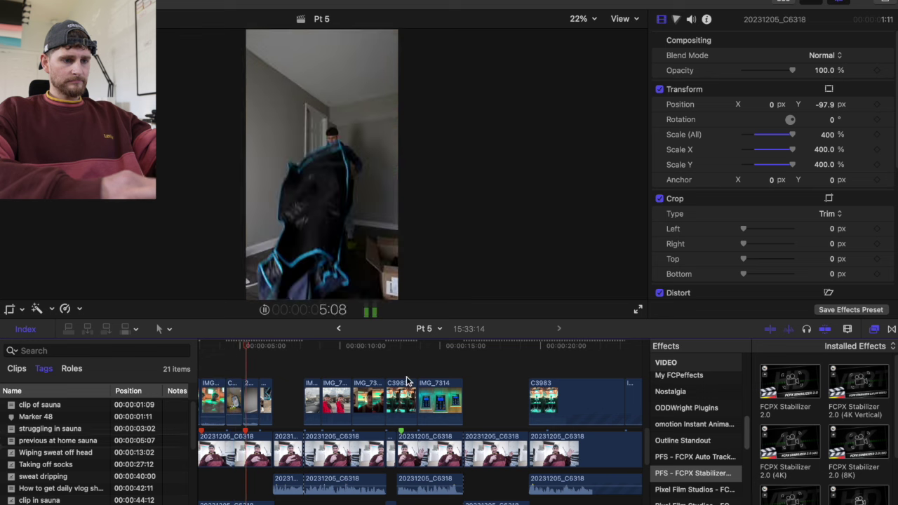
pyautogui.hscroll(-5, 407, 380)
pyautogui.click(451, 378)
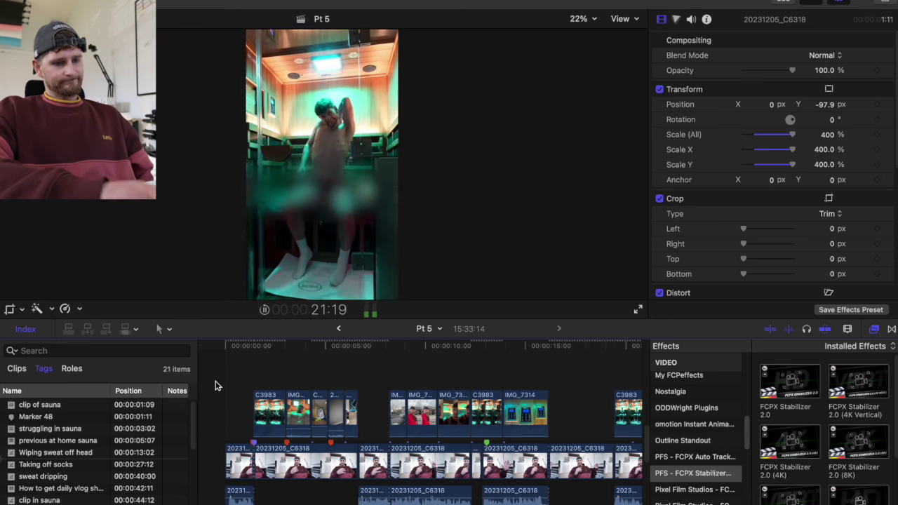
pyautogui.press('super+minus')
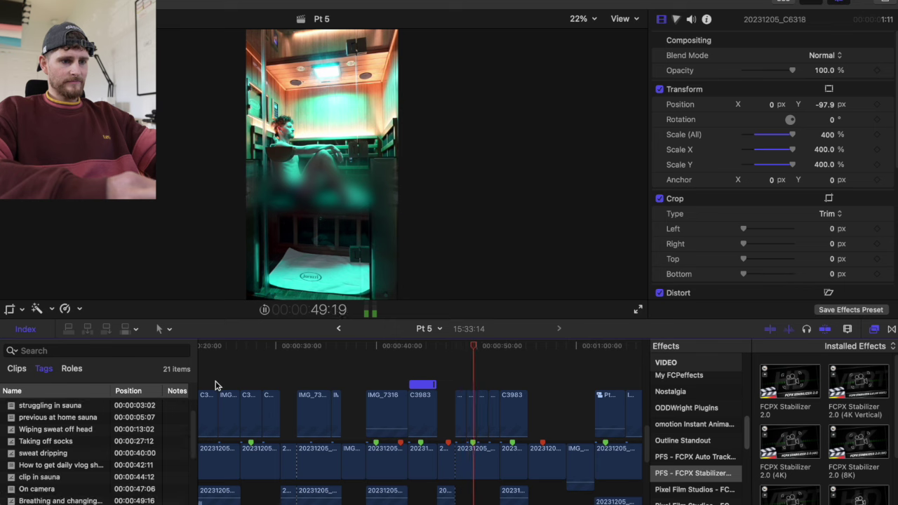
pyautogui.click(465, 381)
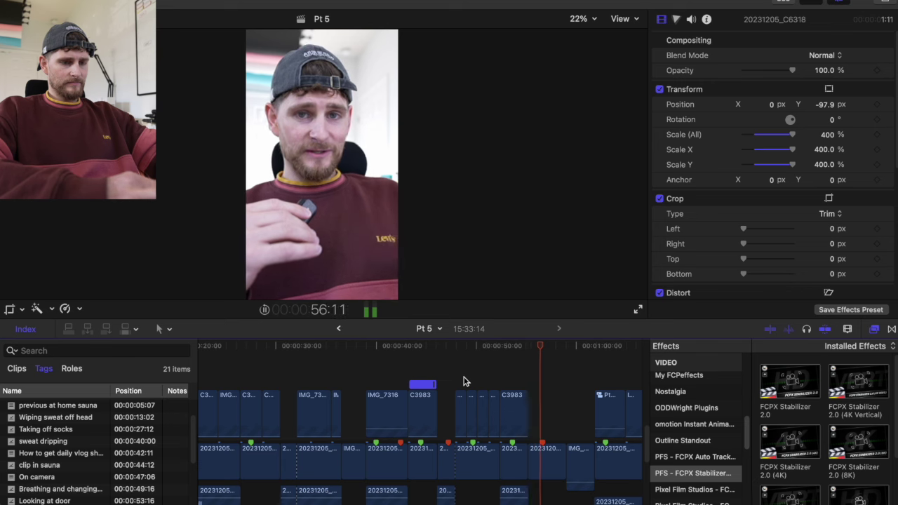
pyautogui.press('space')
pyautogui.press('space')
pyautogui.press('space')
pyautogui.press('space')
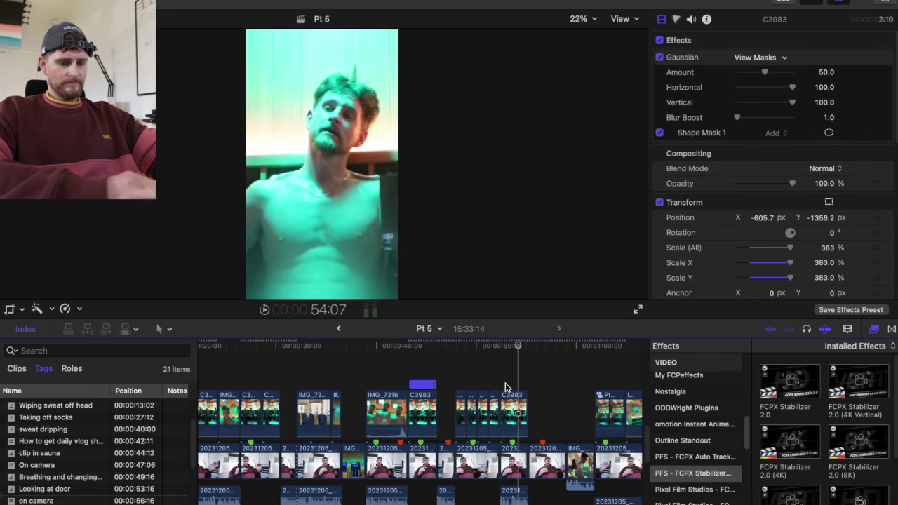
# Step: Add position and scale keyframes at 53:16 on the C3983 clip marked "Looking at door"
pyautogui.press('super+equal')
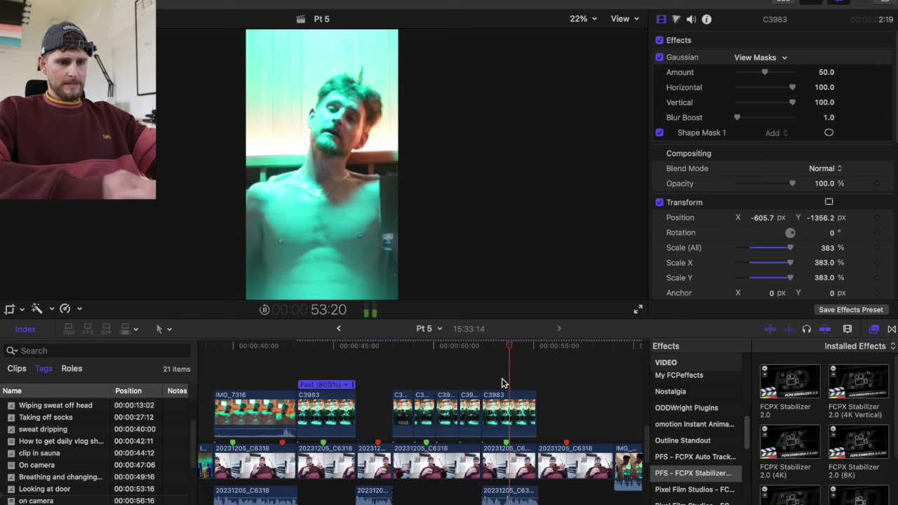
pyautogui.click(504, 407)
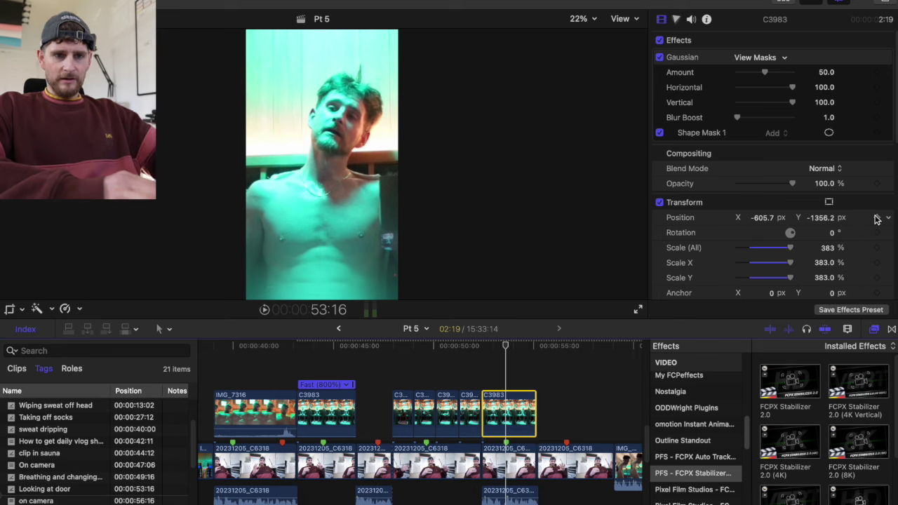
pyautogui.moveTo(506, 346); pyautogui.dragTo(522, 351)
pyautogui.click(523, 349)
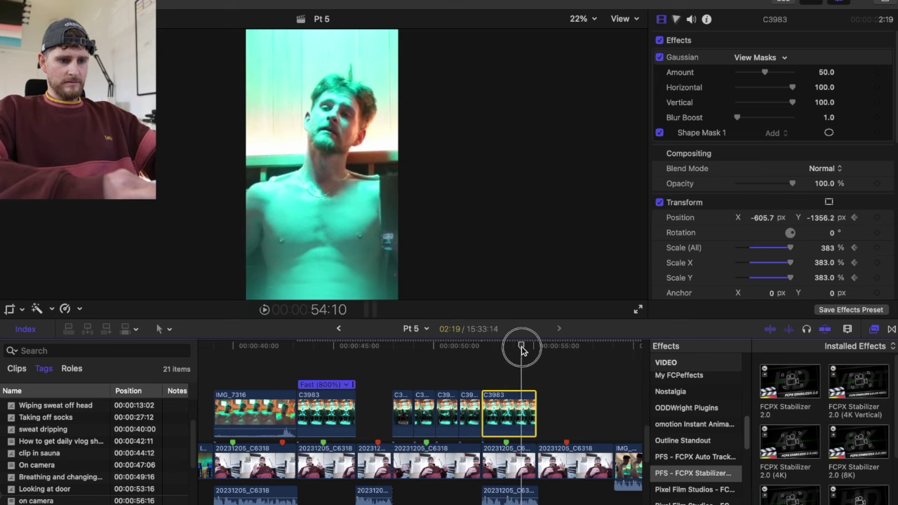
# Step: At 55:04, the end of that C3983 clip, pan its image to Position X 2350.7, Y -760.6 px and play the move
pyautogui.press('space')
pyautogui.click(537, 346)
pyautogui.press('Left')
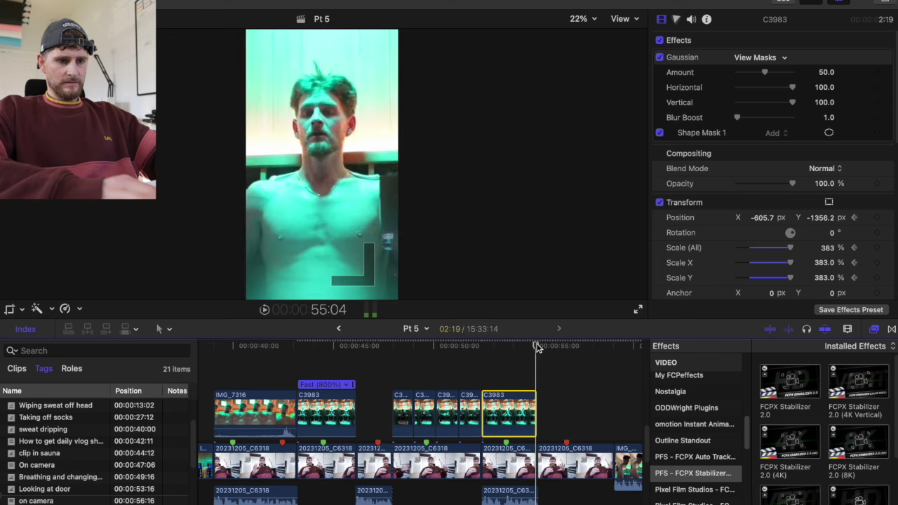
pyautogui.click(22, 309)
pyautogui.click(50, 323)
pyautogui.moveTo(302, 216); pyautogui.dragTo(511, 173)
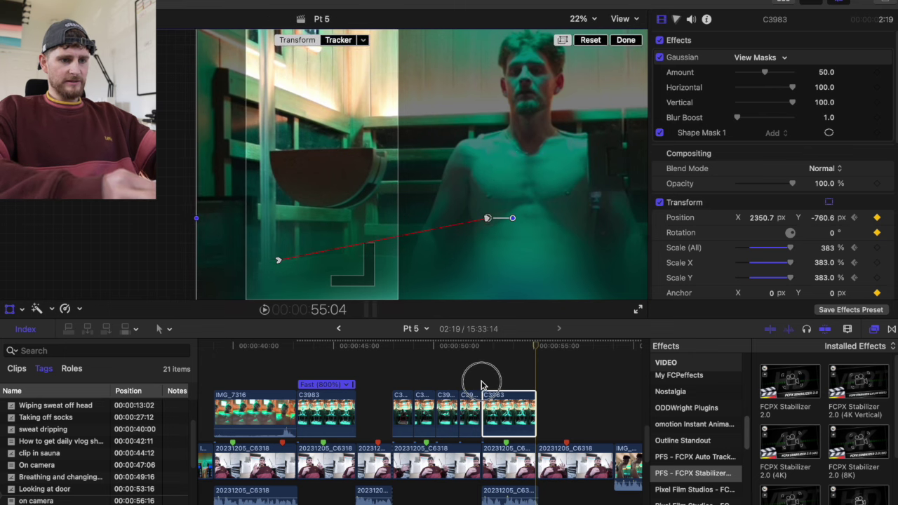
pyautogui.click(480, 384)
pyautogui.press('space')
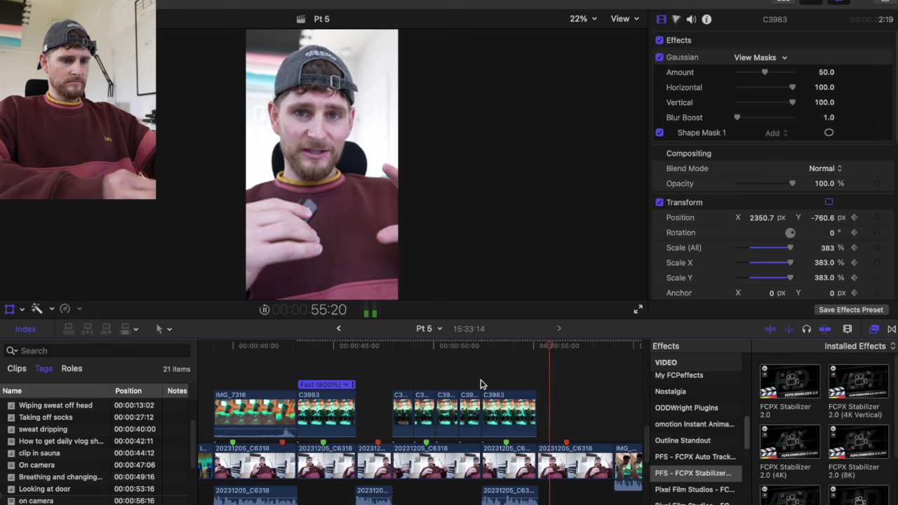
# Step: Show the C3983 clip's video animation, move its second transform keyframe earlier for a faster pan, and preview it
pyautogui.click(504, 411)
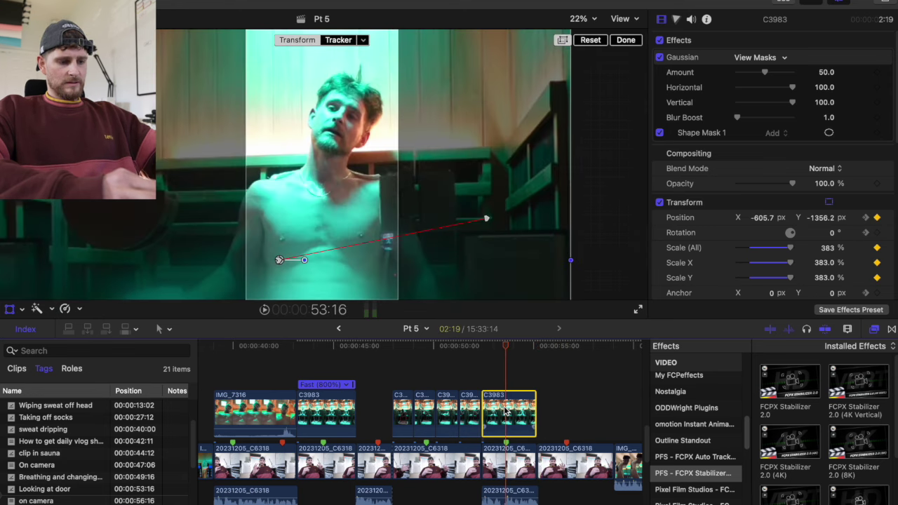
pyautogui.hotkey('ctrl', 'v')
pyautogui.moveTo(538, 400); pyautogui.dragTo(518, 398)
pyautogui.click(493, 346)
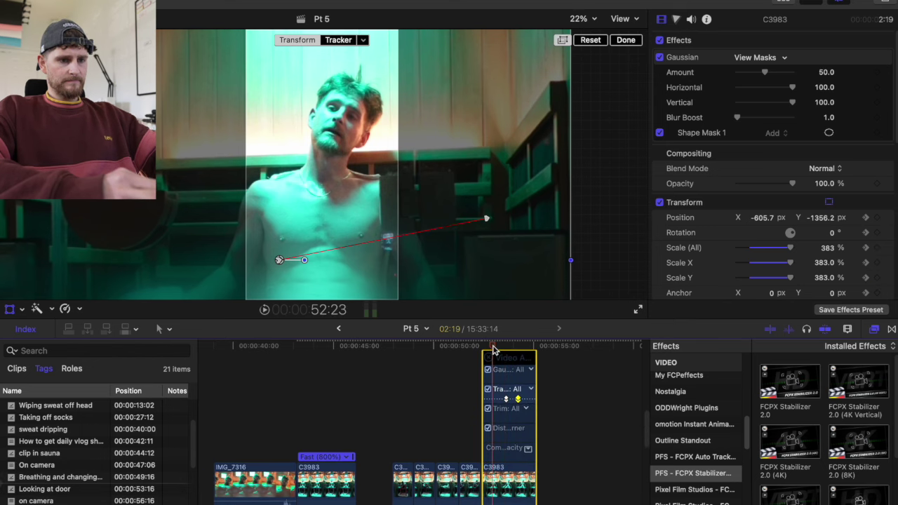
pyautogui.press('space')
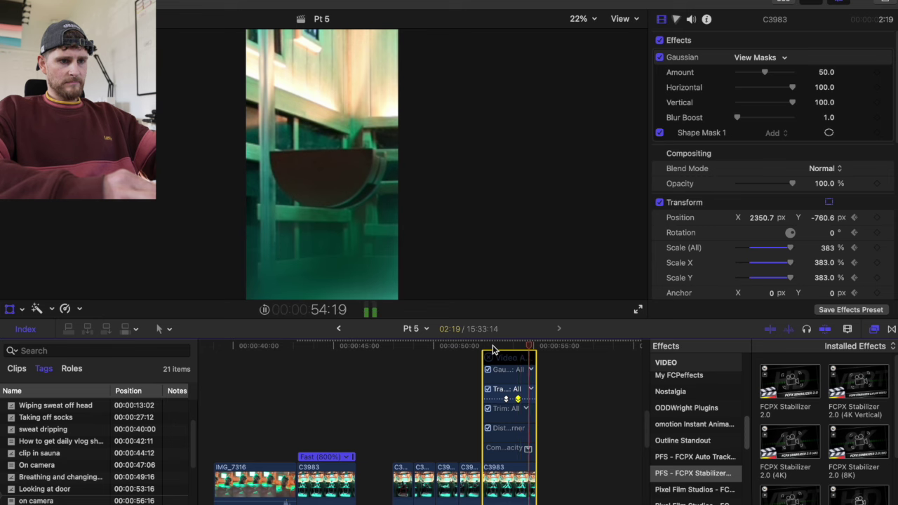
# Step: Nudge the second transform keyframe slightly later and replay the C3983 clip from its start
pyautogui.press('space')
pyautogui.moveTo(518, 399); pyautogui.dragTo(521, 399)
pyautogui.click(485, 346)
pyautogui.press('space')
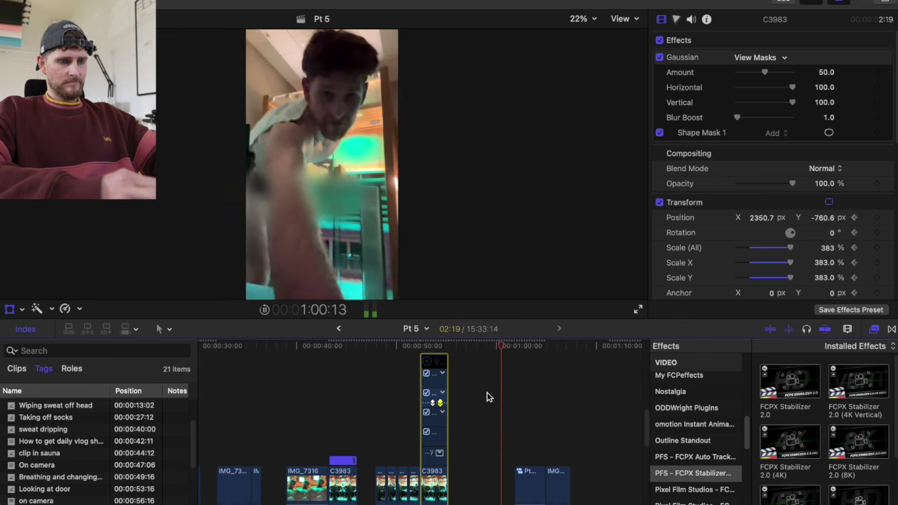
# Step: Play on to about 1:12, delete the leftover C3983 clips after IMG_7323 from the main storyline, and return to the project start
pyautogui.scroll(-4, 489, 397)
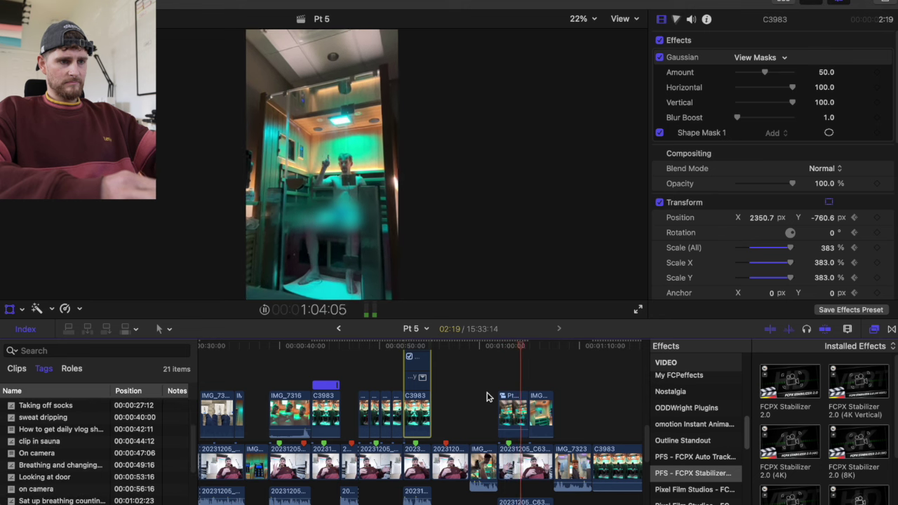
pyautogui.hscroll(3, 489, 397)
pyautogui.scroll(-1, 489, 397)
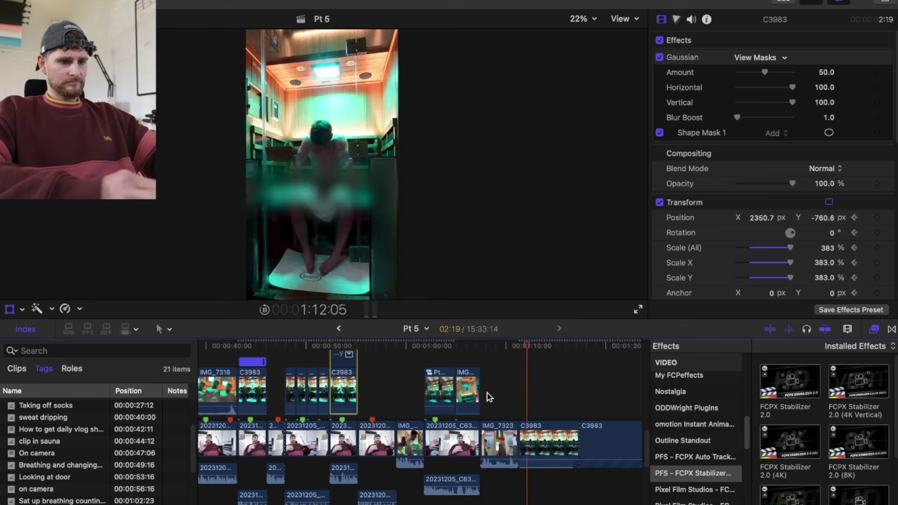
pyautogui.press('space')
pyautogui.press('super+minus')
pyautogui.press('super+minus')
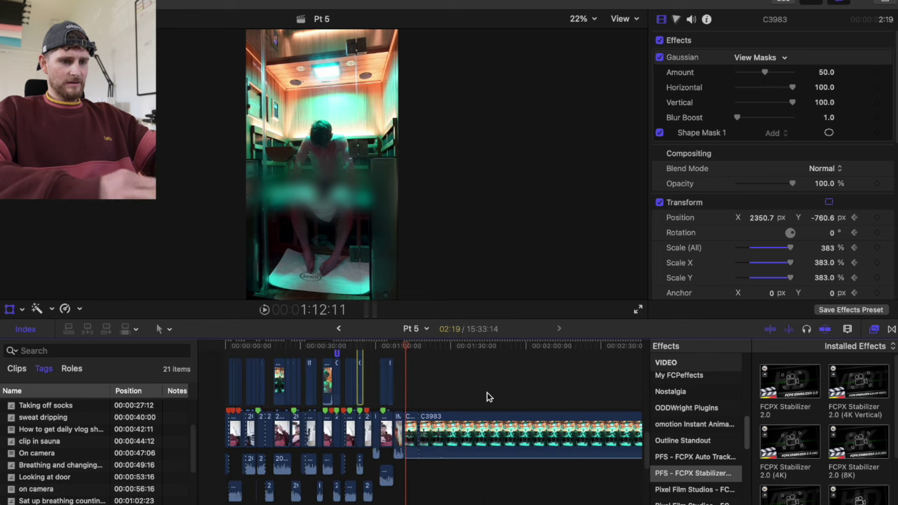
pyautogui.click(439, 435)
pyautogui.press('BackSpace')
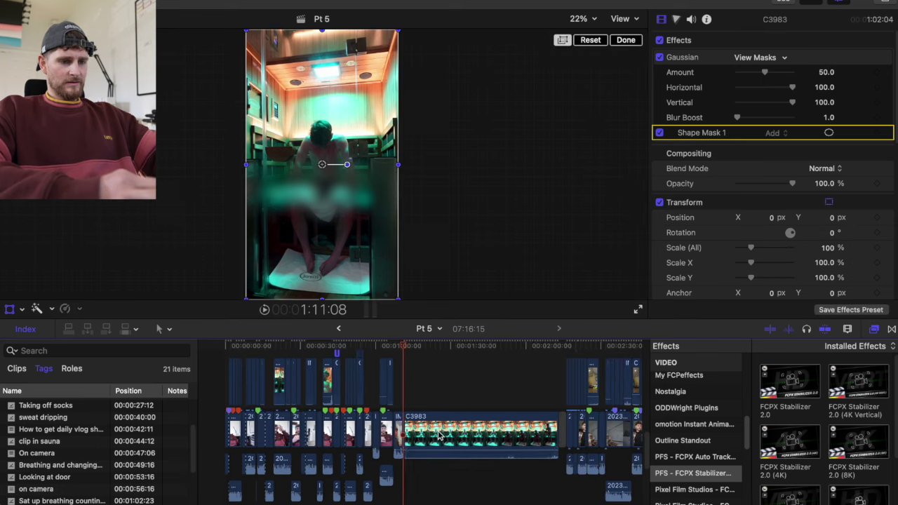
pyautogui.click(439, 434)
pyautogui.press('BackSpace')
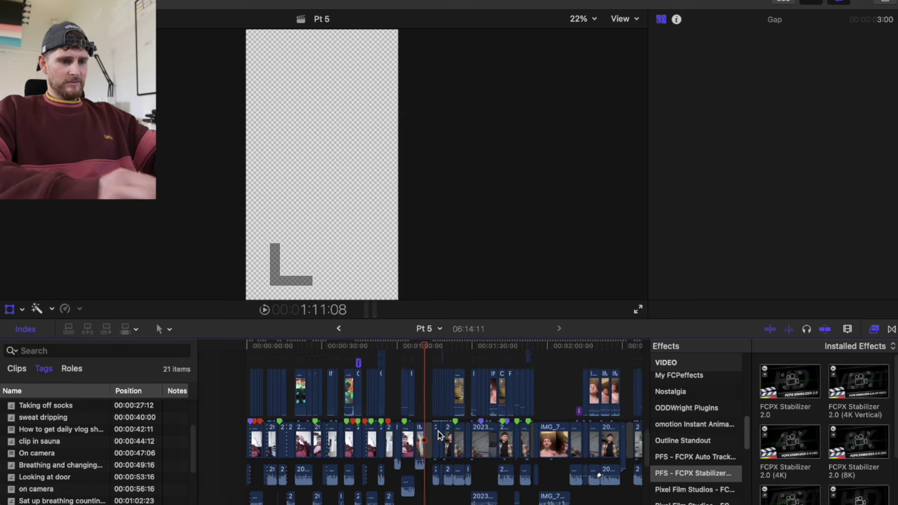
pyautogui.press('Home')
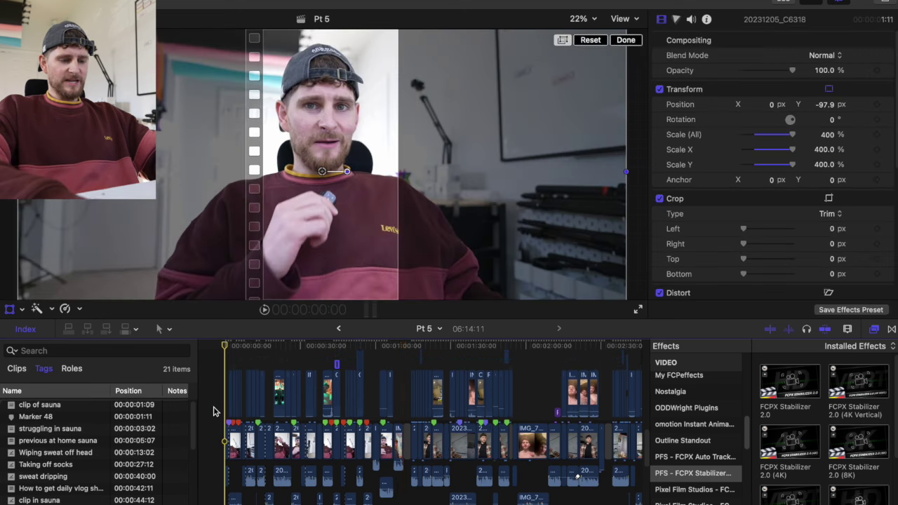
# Step: Play the first few seconds of the project twice to review the opening, and return to the project start
pyautogui.press('super+equal')
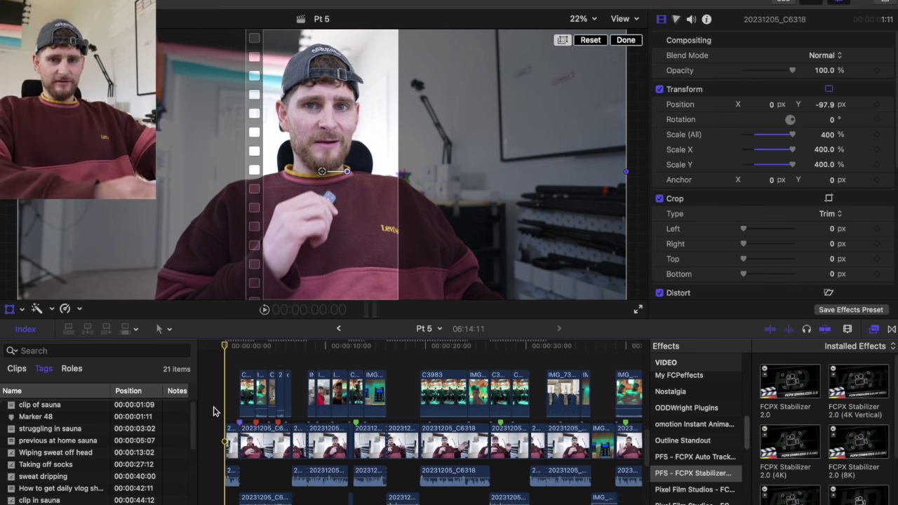
pyautogui.press('space')
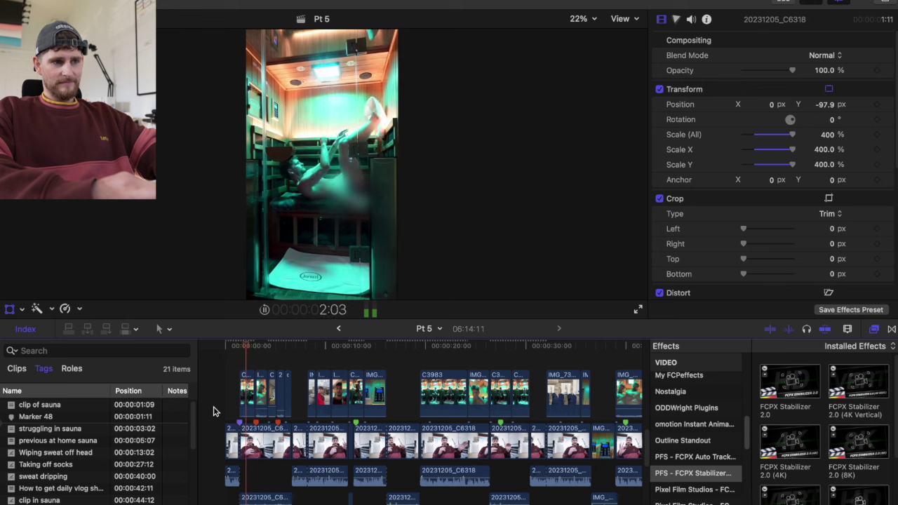
pyautogui.press('space')
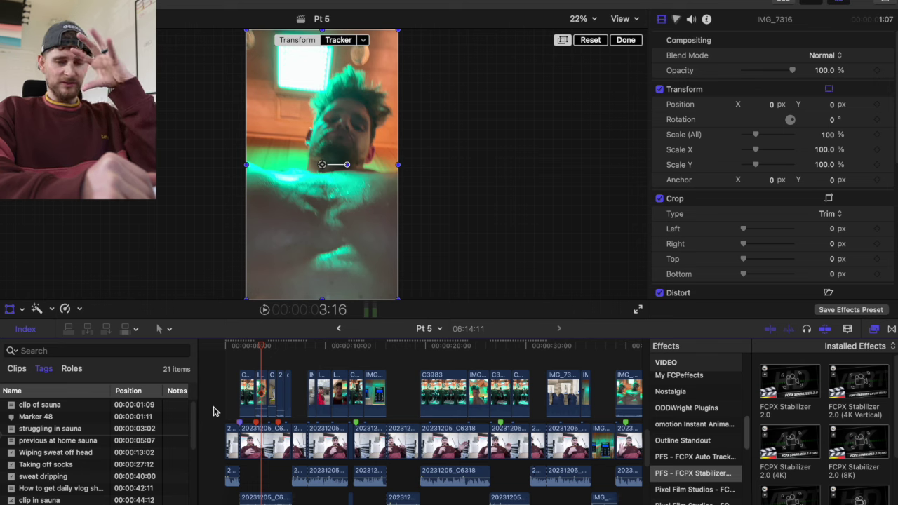
pyautogui.press('Home')
pyautogui.press('space')
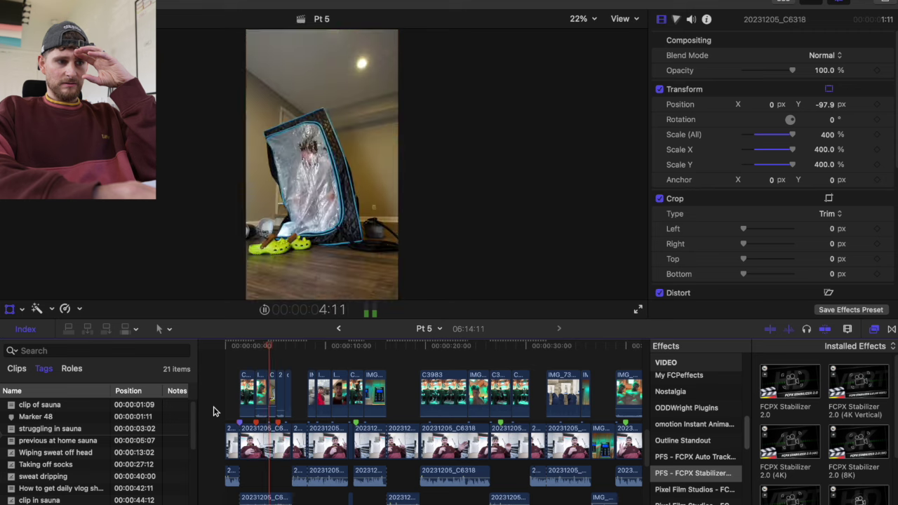
pyautogui.press('space')
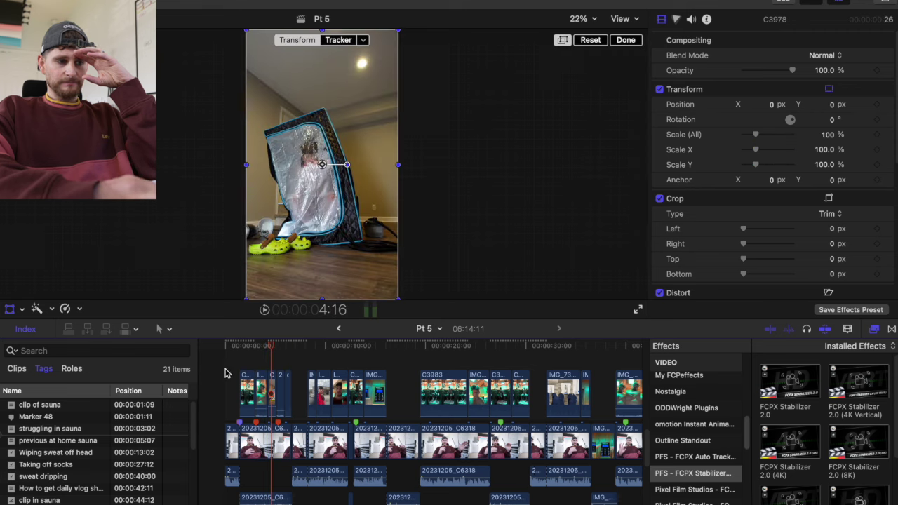
pyautogui.click(224, 373)
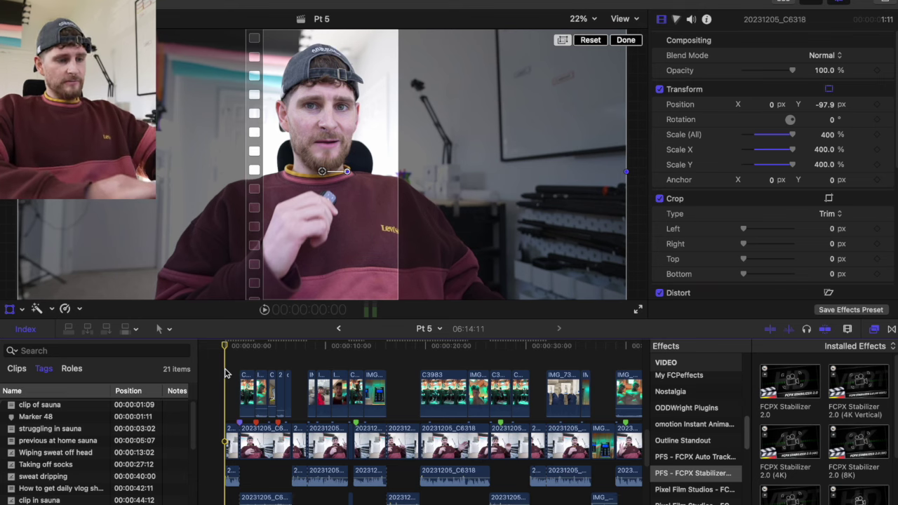
# Step: Switch to Finder and preview the iPhone folder's clips from IMG_7327 back to IMG_7325, scrubbing through IMG_7325
pyautogui.press('super+Tab')
pyautogui.scroll(-5, 540, 256)
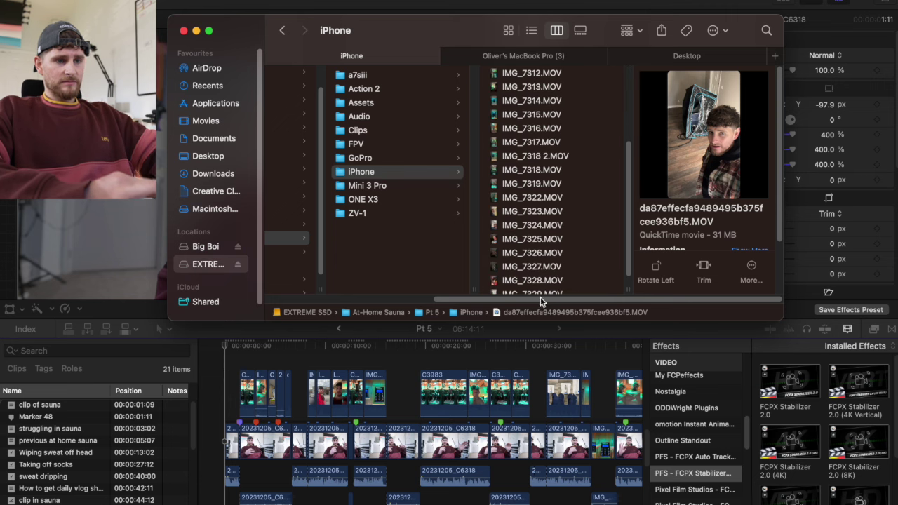
pyautogui.click(526, 269)
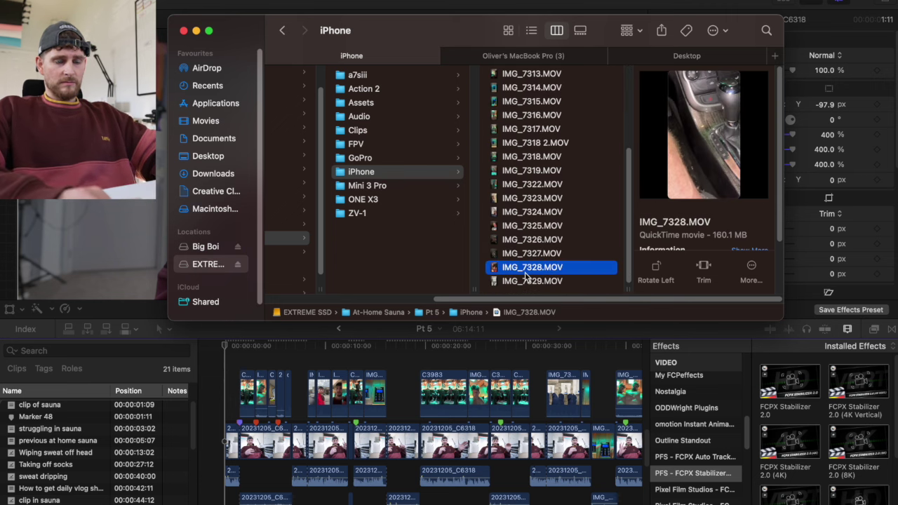
pyautogui.press('Up')
pyautogui.press('space')
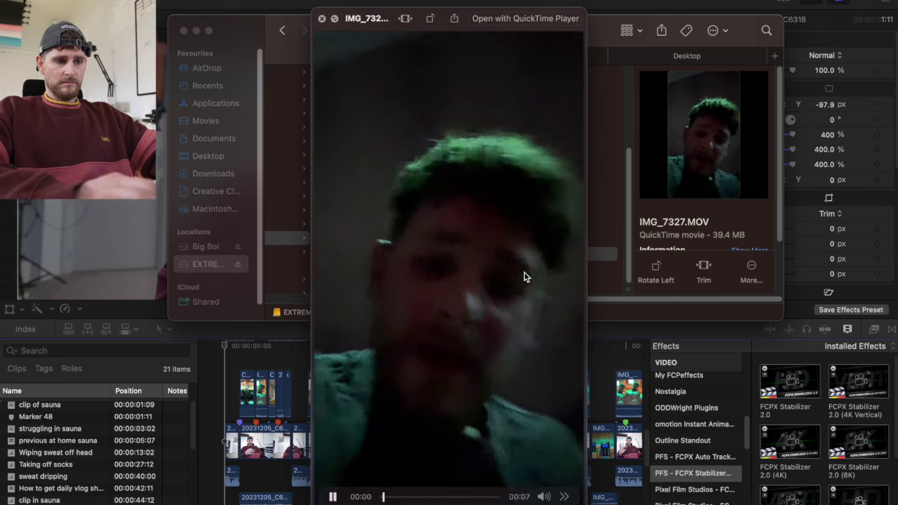
pyautogui.press('Up')
pyautogui.press('Up')
pyautogui.press('Up')
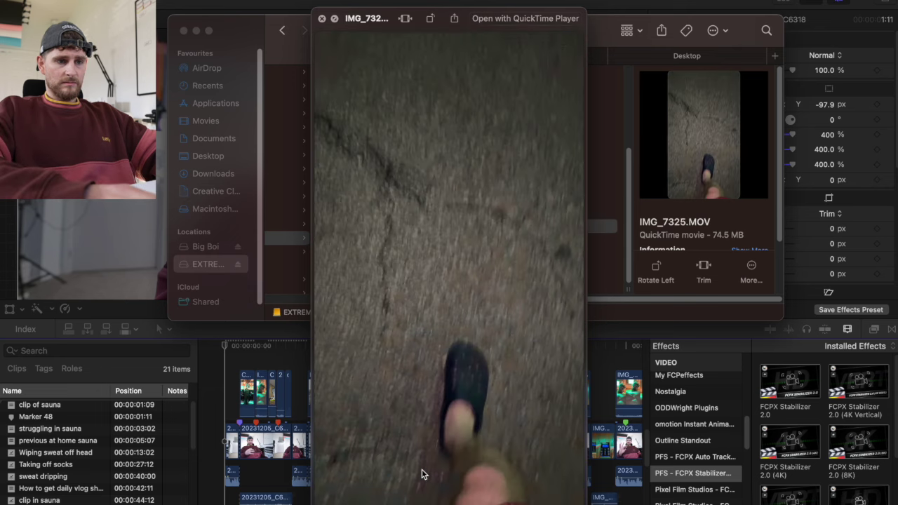
pyautogui.moveTo(399, 495); pyautogui.dragTo(498, 496)
# Step: Preview IMG_7322 around its 5-second point and move on to the preview of IMG_7319
pyautogui.press('Up')
pyautogui.press('Up')
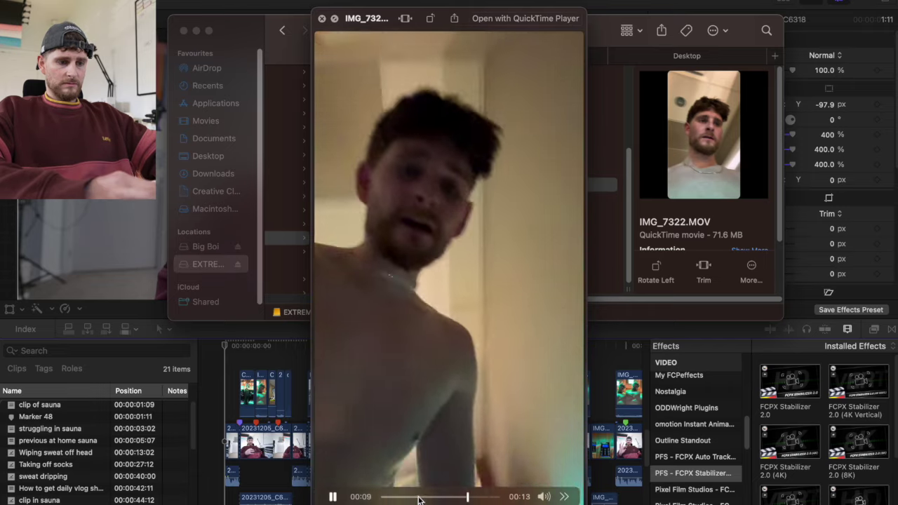
pyautogui.click(420, 497)
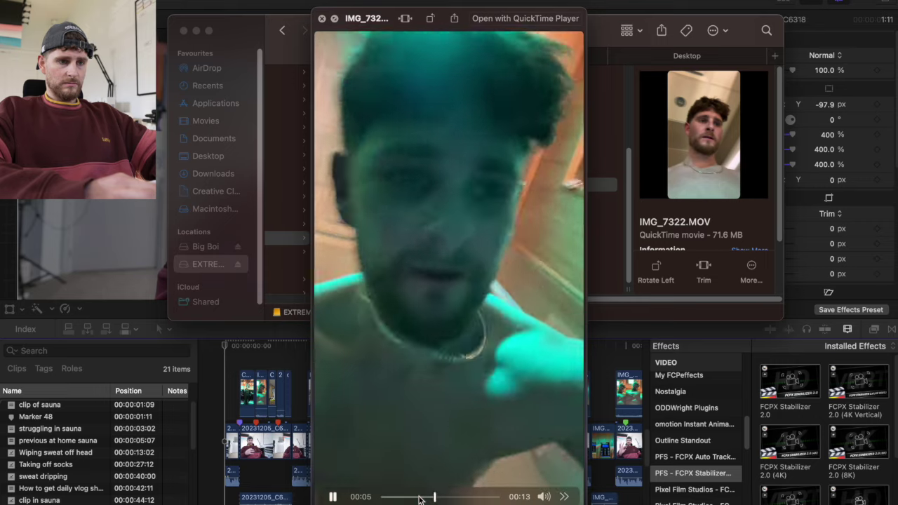
pyautogui.press('space')
pyautogui.press('Up')
pyautogui.press('space')
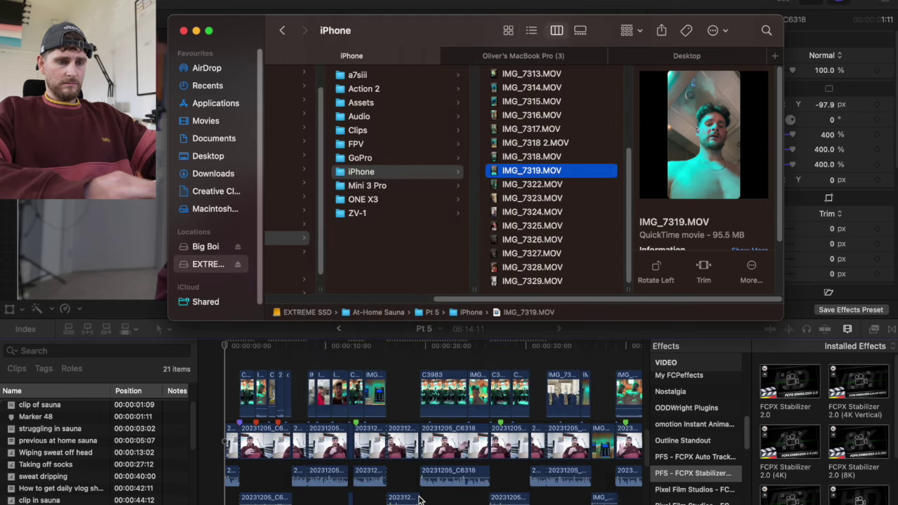
# Step: Look briefly at IMG_7318, and examine IMG_7319 around its 7-second point for usable opening footage
pyautogui.press('Up')
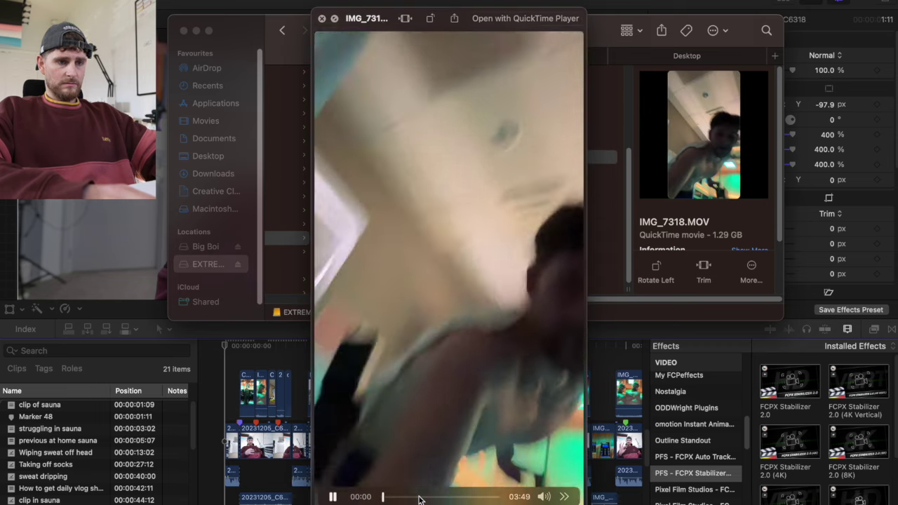
pyautogui.press('Down')
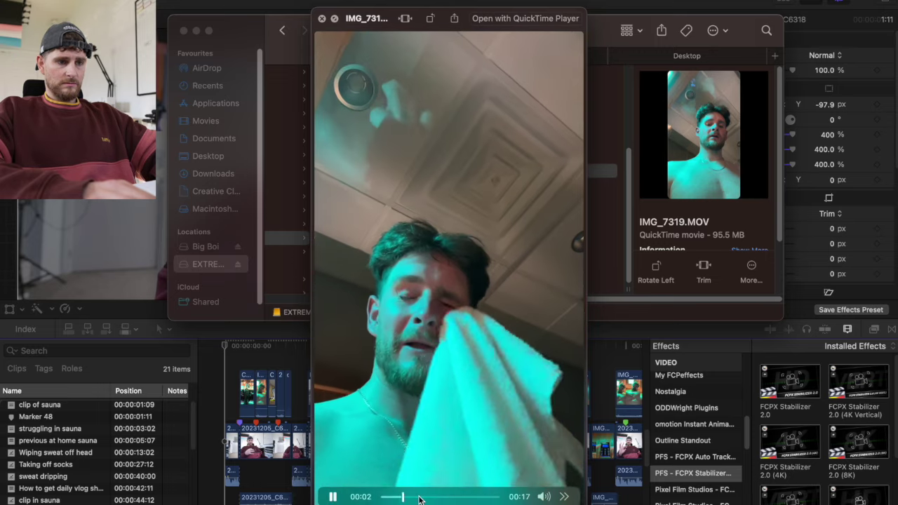
pyautogui.press('space')
pyautogui.press('space')
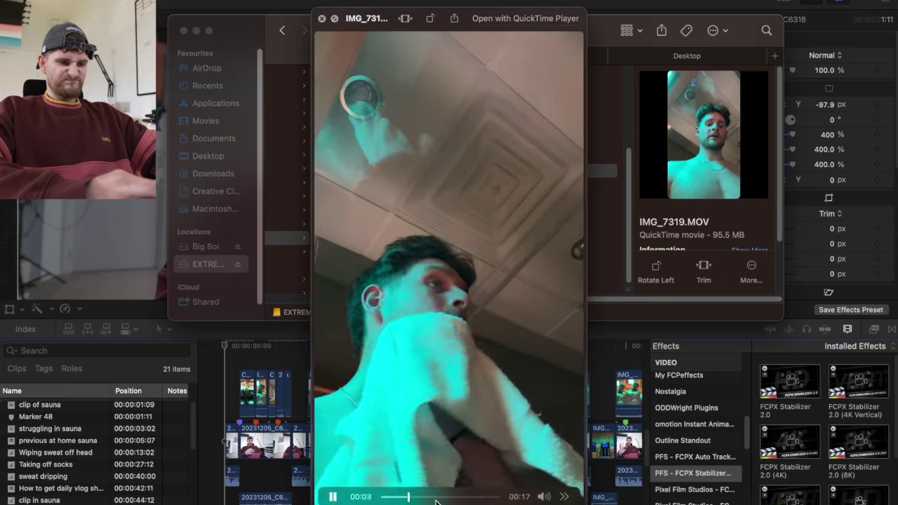
pyautogui.click(433, 496)
pyautogui.moveTo(433, 497)
pyautogui.mouseDown()
pyautogui.moveTo(456, 497)
pyautogui.moveTo(433, 496)
pyautogui.mouseUp()
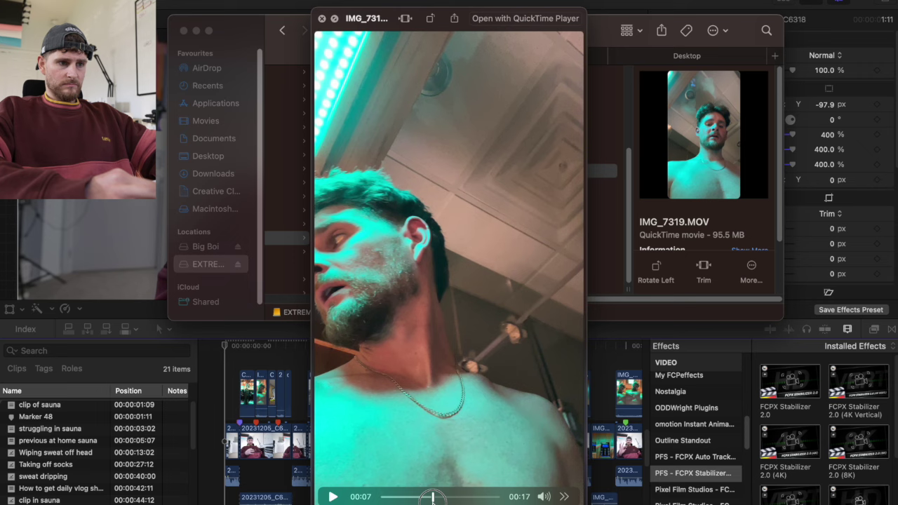
pyautogui.press('space')
# Step: Insert IMG_7319 at the start of the project timeline and split it at about 7:10 and at 8:19
pyautogui.moveTo(583, 171); pyautogui.dragTo(231, 445)
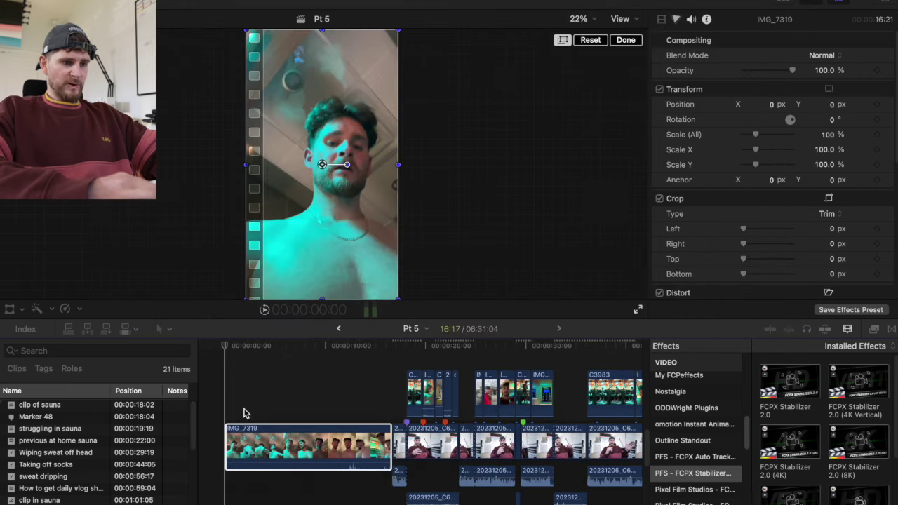
pyautogui.press('super+equal')
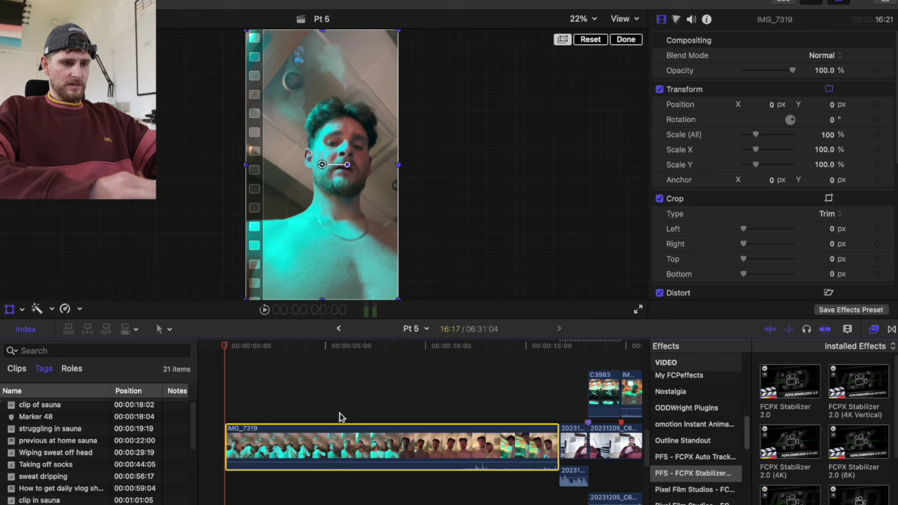
pyautogui.click(340, 393)
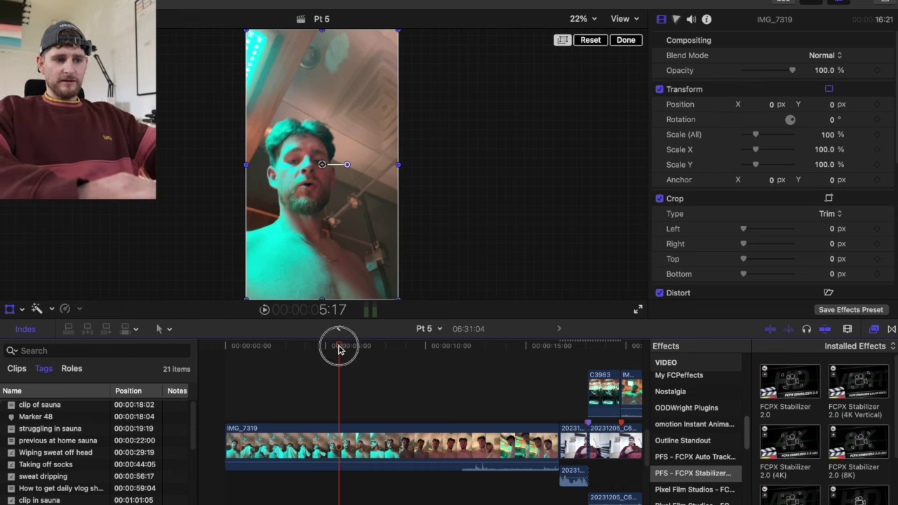
pyautogui.moveTo(338, 348); pyautogui.dragTo(401, 355)
pyautogui.press('super+b')
pyautogui.press('super+b')
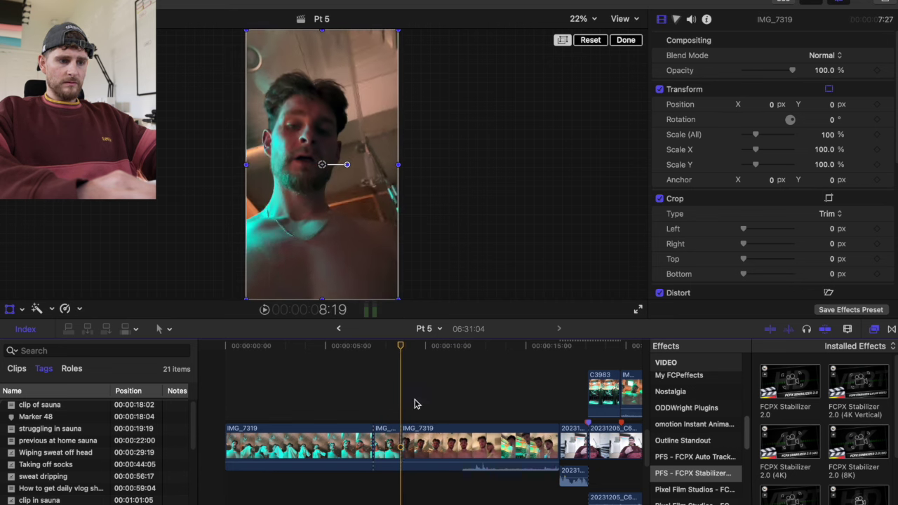
# Step: Keep only the middle piece of IMG_7319 as B-roll over the opening talking head and extend it to 1:12, meeting the C3983 clip
pyautogui.click(407, 445)
pyautogui.click(238, 449)
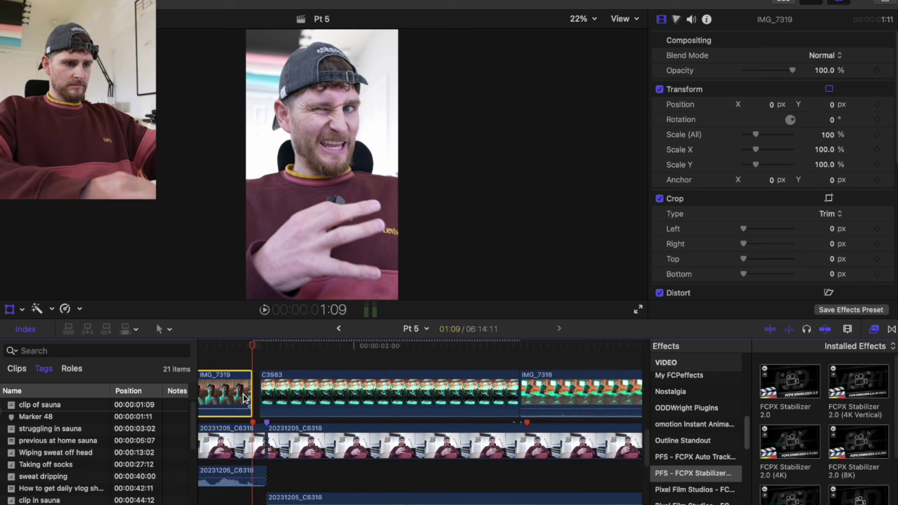
pyautogui.moveTo(250, 393); pyautogui.dragTo(260, 393)
pyautogui.press('super+minus')
pyautogui.press('super+minus')
pyautogui.press('super+minus')
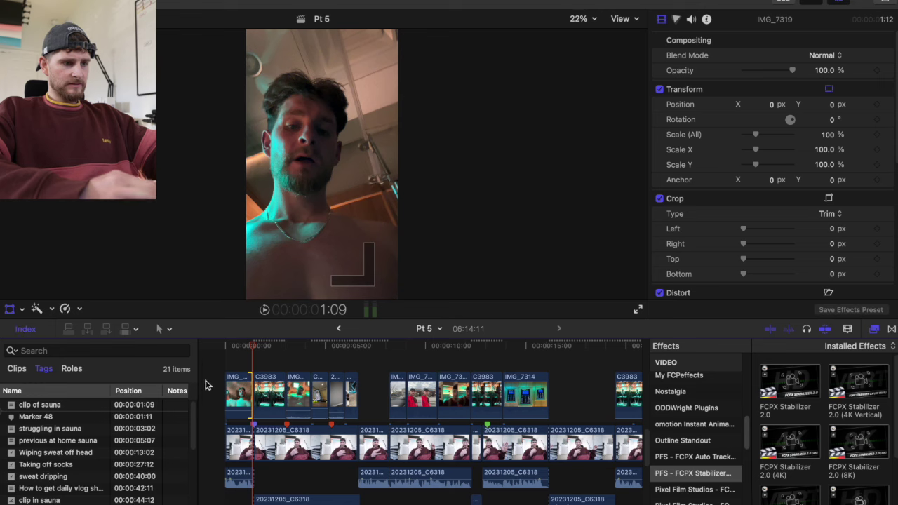
# Step: Hide the timeline index and play the project from its start to the end of IMG_7323
pyautogui.press('cmd+shift+2')
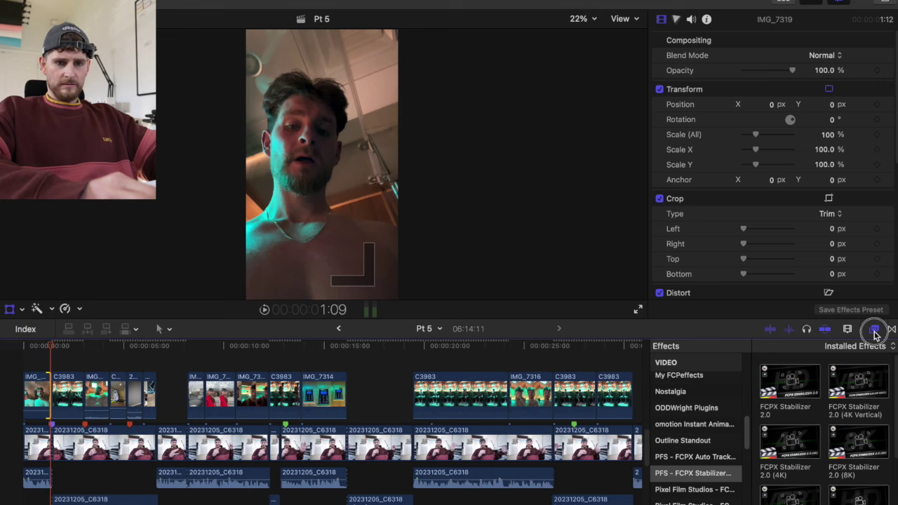
pyautogui.press('cmd+5')
pyautogui.click(1, 398)
pyautogui.press('space')
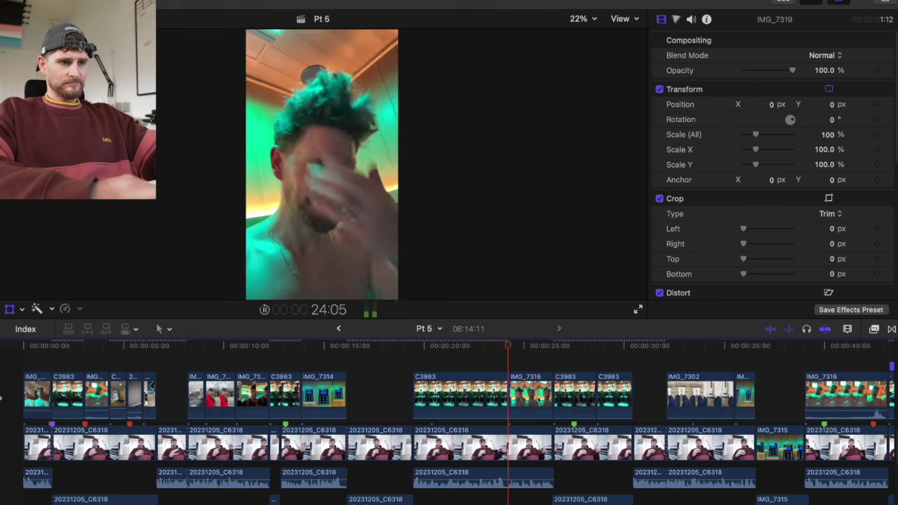
pyautogui.hscroll(3, 449, 421)
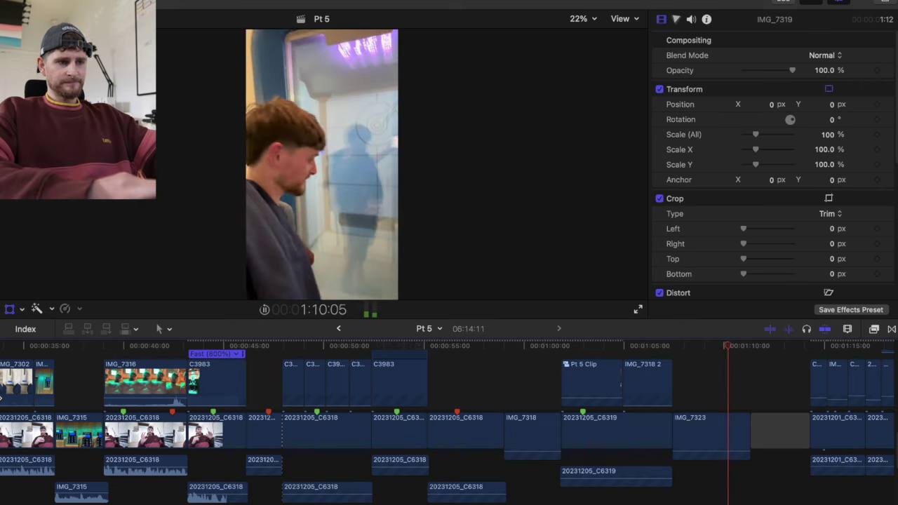
pyautogui.hscroll(3, 340, 411)
pyautogui.press('space')
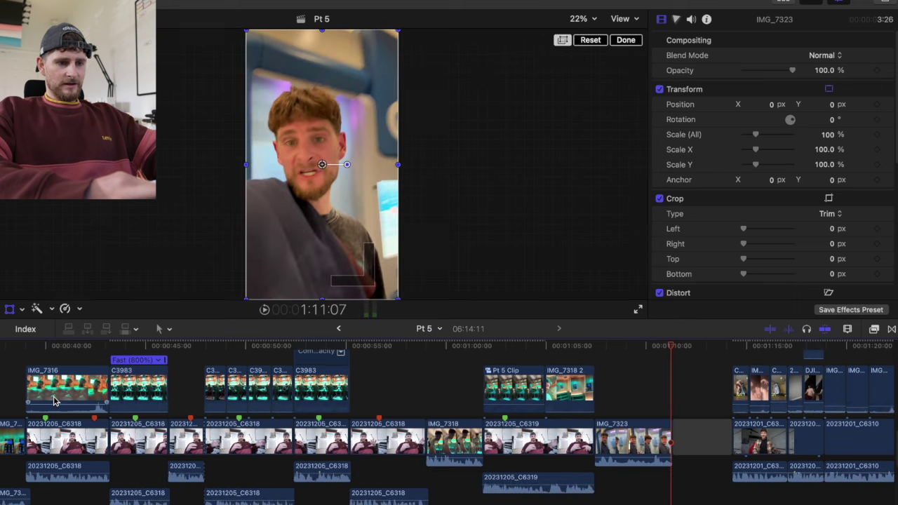
# Step: Hide the animation editor of the C3983 clip ahead of IMG_7318 so the stacked clips collapse
pyautogui.click(423, 382)
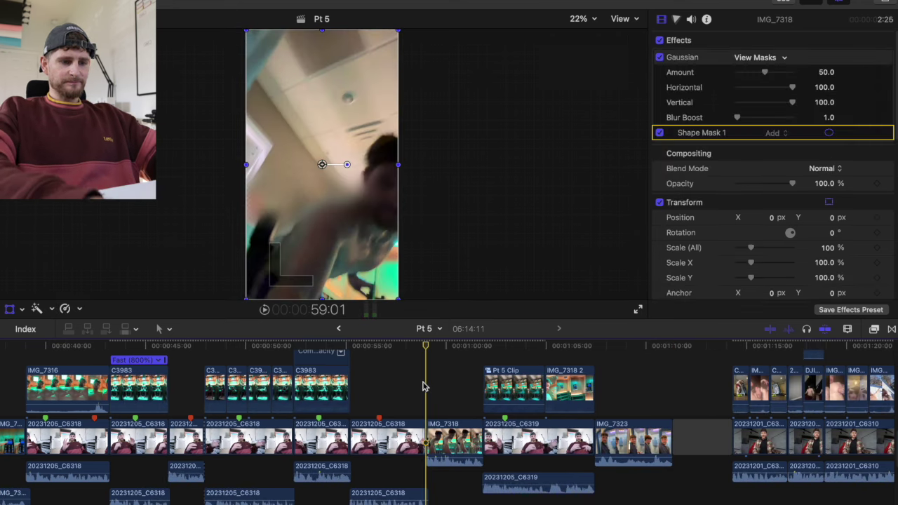
pyautogui.press('super+minus')
pyautogui.press('super+minus')
pyautogui.scroll(3, 423, 382)
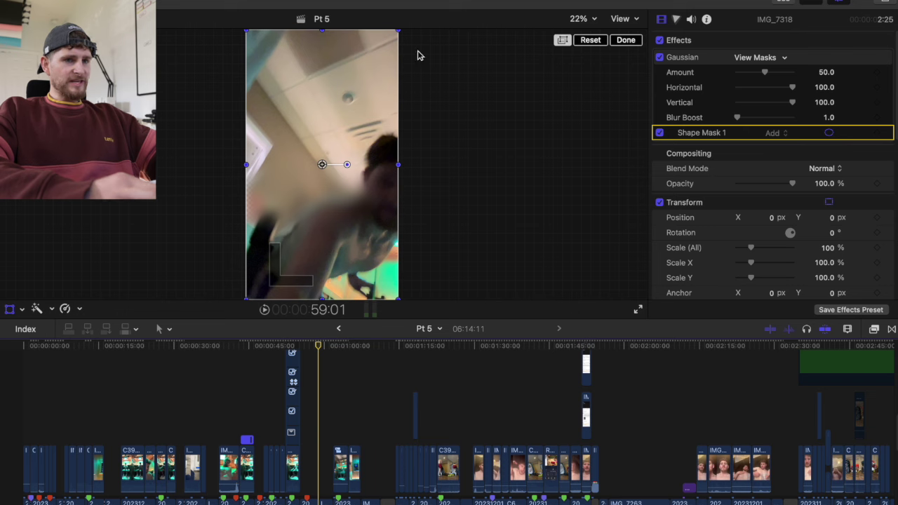
pyautogui.click(294, 481)
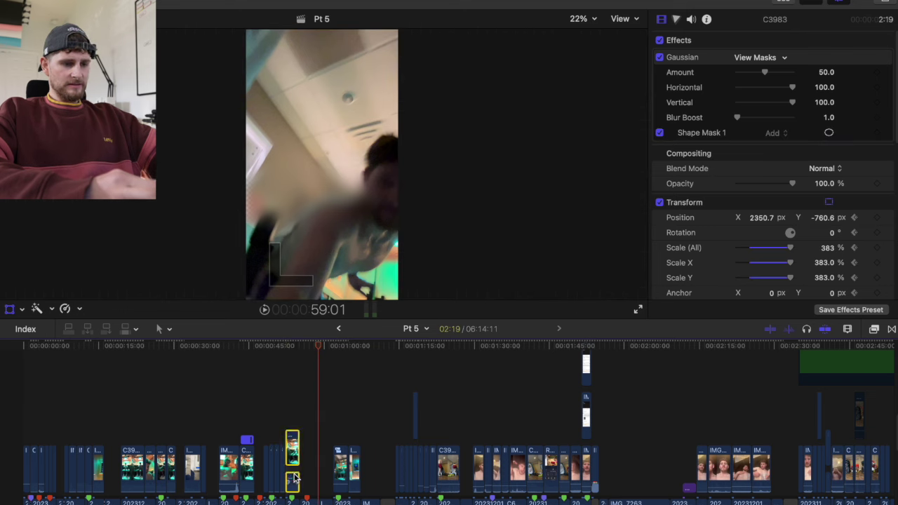
pyautogui.doubleClick(295, 476)
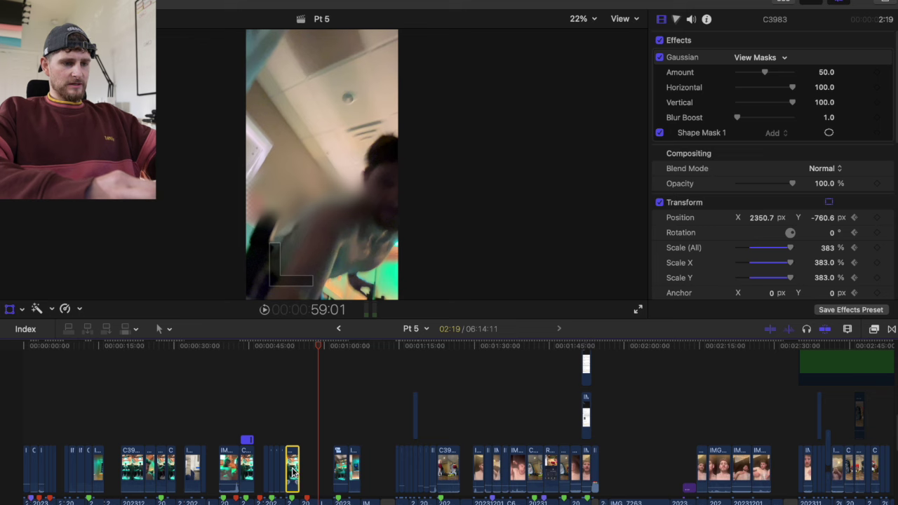
# Step: Move the green iMovie clip to the project start above the B-roll and check its end against the end of IMG_7323
pyautogui.click(28, 404)
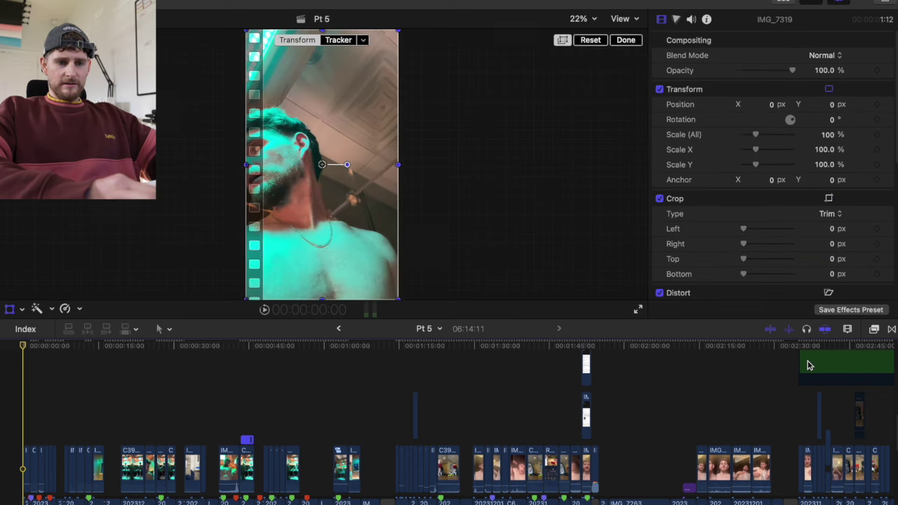
pyautogui.scroll(4, 806, 365)
pyautogui.moveTo(822, 421); pyautogui.dragTo(31, 392)
pyautogui.scroll(-3, 267, 391)
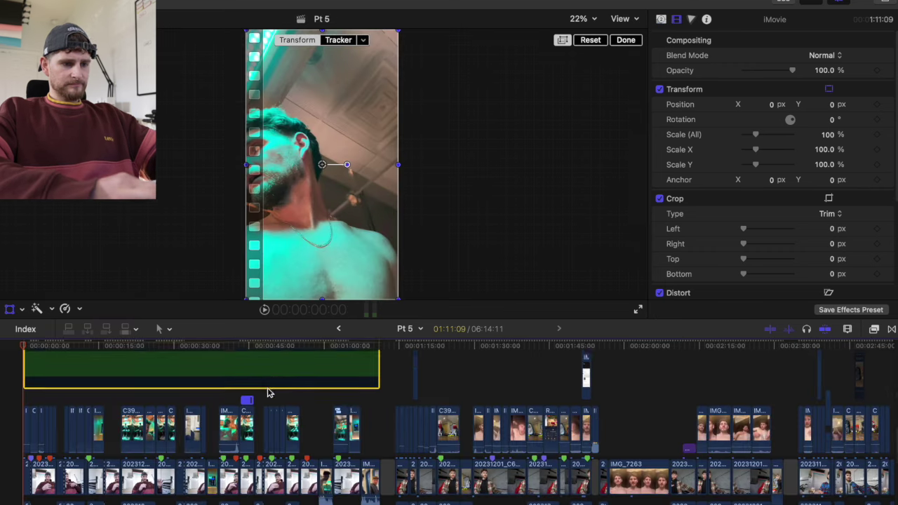
pyautogui.click(380, 432)
pyautogui.click(377, 362)
pyautogui.press('super+equal')
pyautogui.press('super+equal')
pyautogui.press('super+equal')
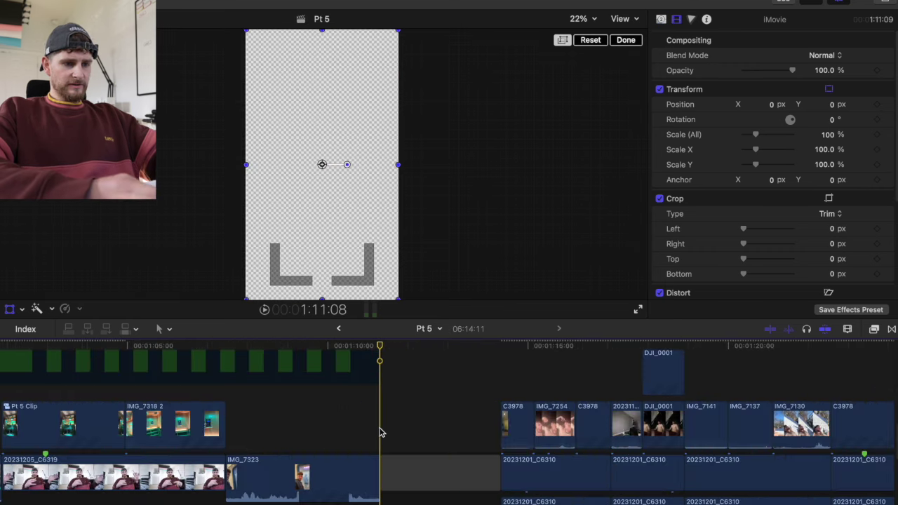
pyautogui.scroll(2, 391, 477)
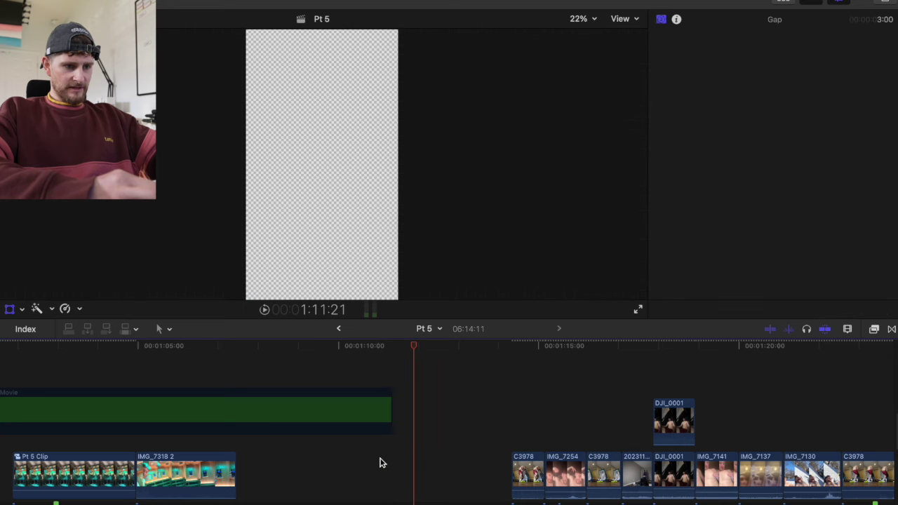
# Step: Trim the end of the green iMovie clip slightly to 1:11:08, where the caption video should stop
pyautogui.moveTo(392, 410); pyautogui.dragTo(389, 407)
pyautogui.click(388, 382)
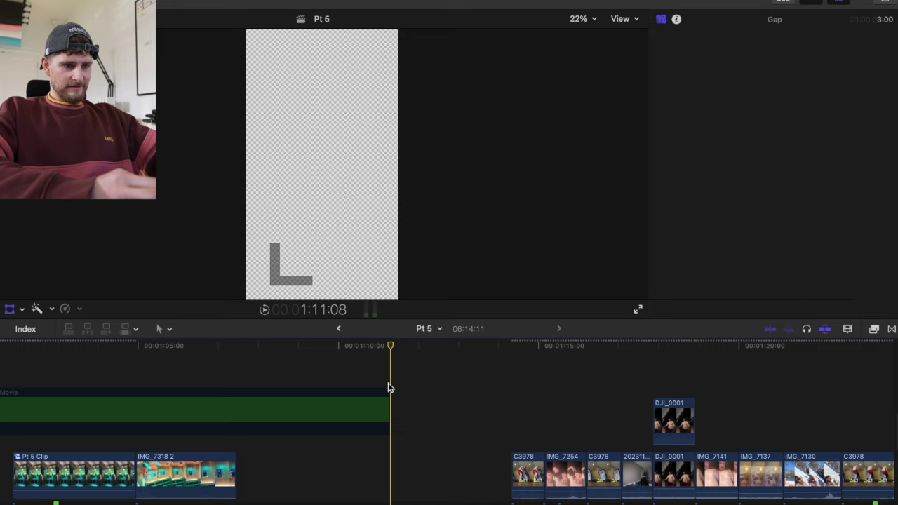
# Step: Select the green iMovie clip's full range, open its file export, go through the format and resolution options, and proceed to saving
pyautogui.scroll(-3, 388, 382)
pyautogui.scroll(4, 388, 382)
pyautogui.hscroll(-4, 387, 382)
pyautogui.click(370, 450)
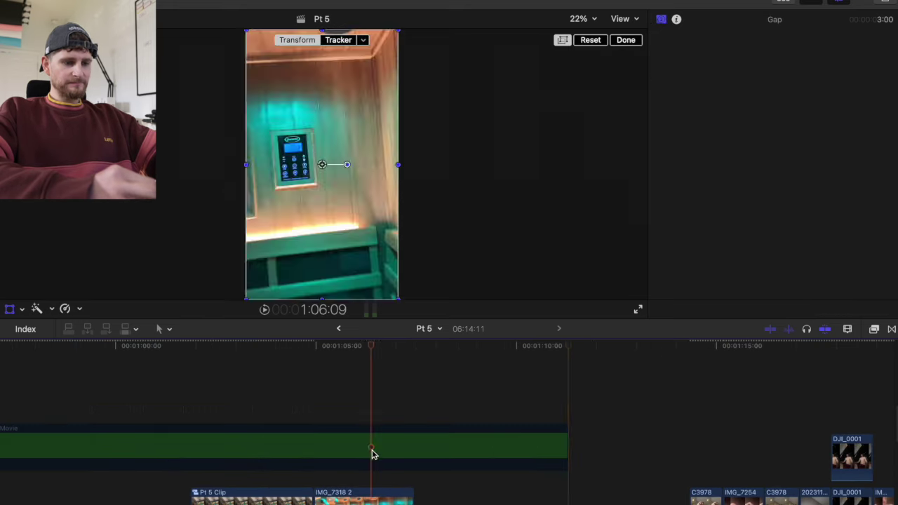
pyautogui.press('t')
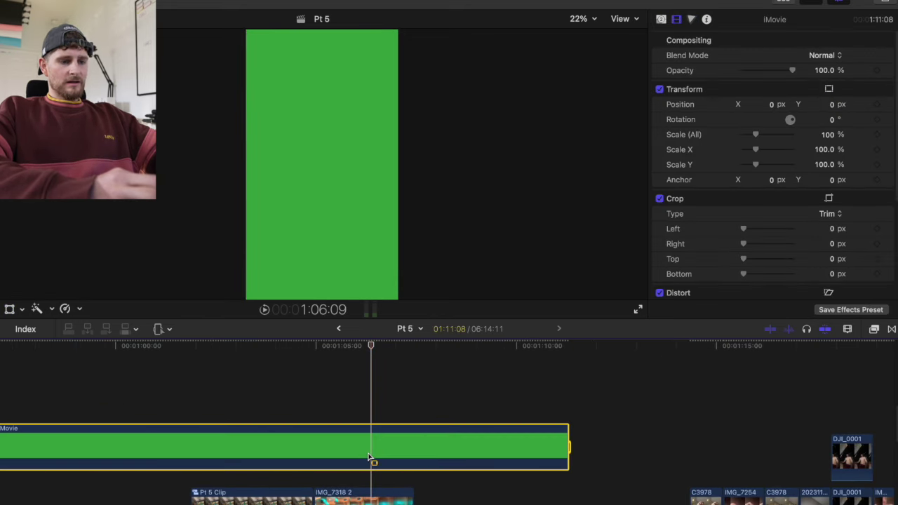
pyautogui.press('super+e')
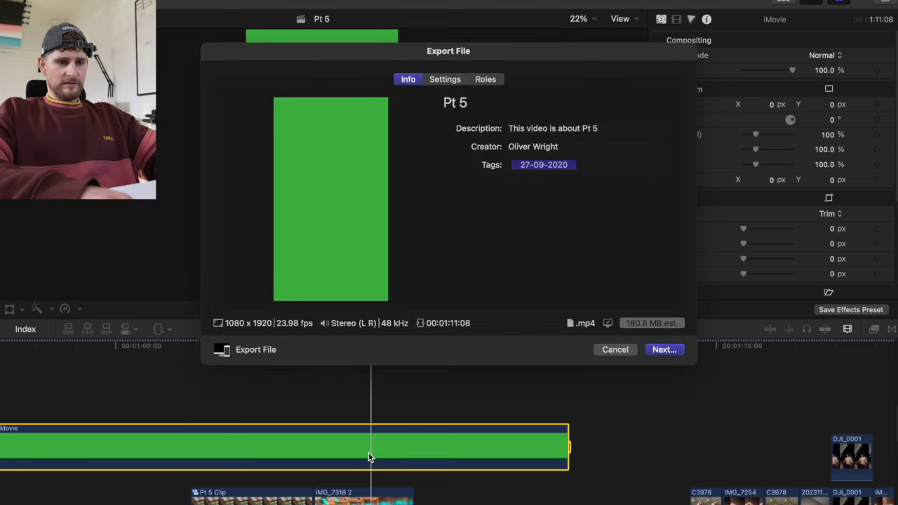
pyautogui.click(445, 79)
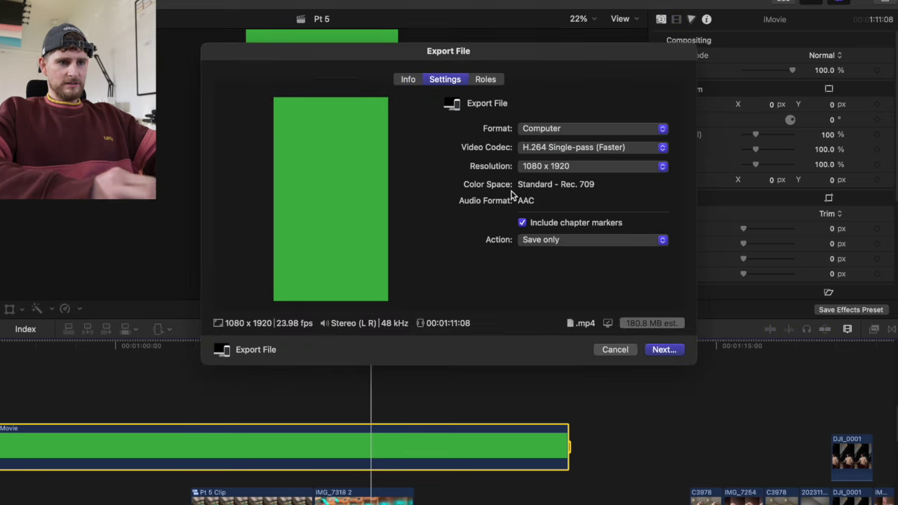
pyautogui.click(547, 167)
pyautogui.click(557, 126)
pyautogui.click(663, 350)
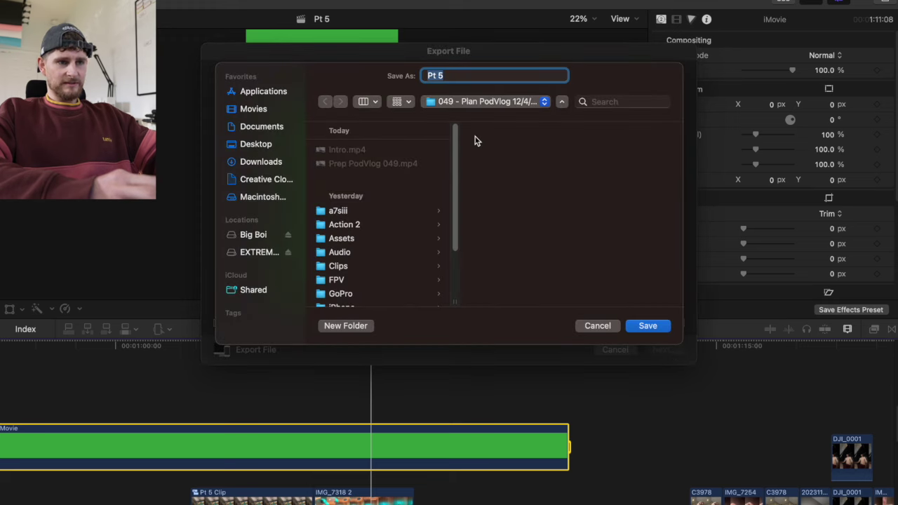
# Step: Save the export as "audio" in At-Home Sauna > Pt 5 on EXTREME SSD, and switch to Finder
pyautogui.write('audio')
pyautogui.click(452, 102)
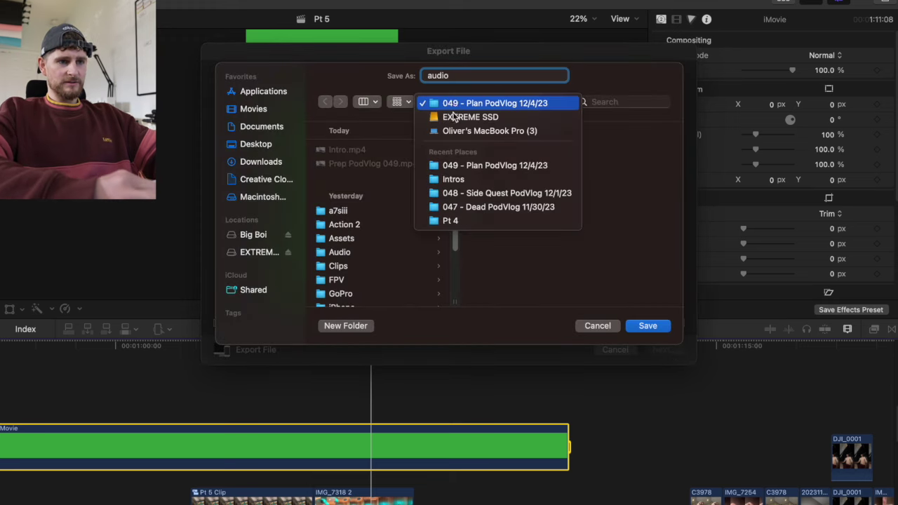
pyautogui.click(463, 117)
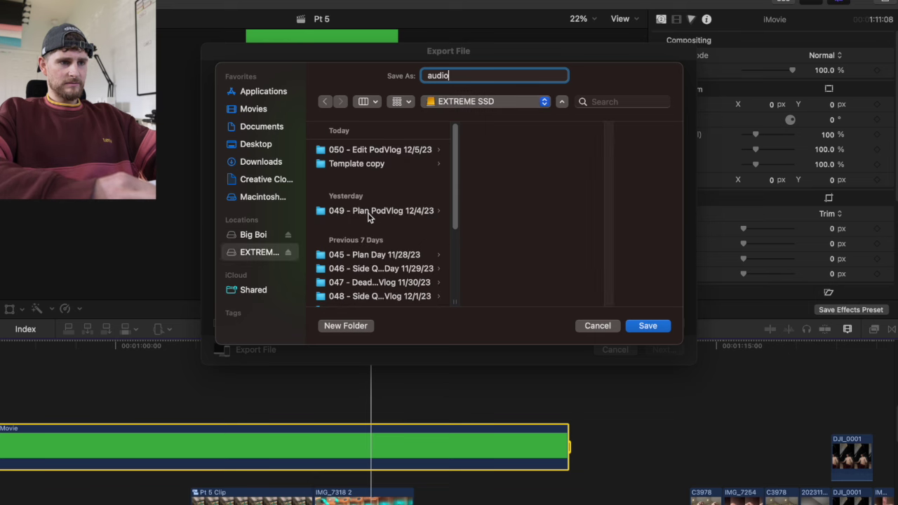
pyautogui.scroll(-5, 370, 217)
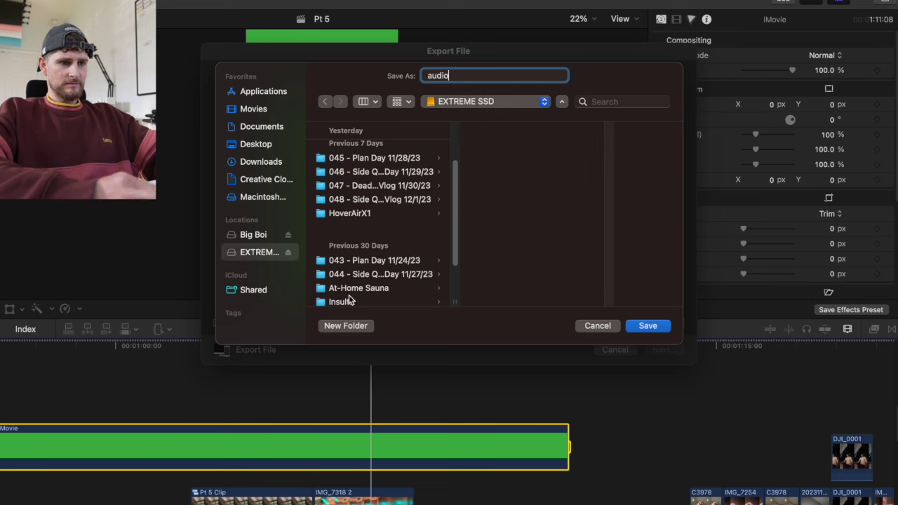
pyautogui.click(378, 287)
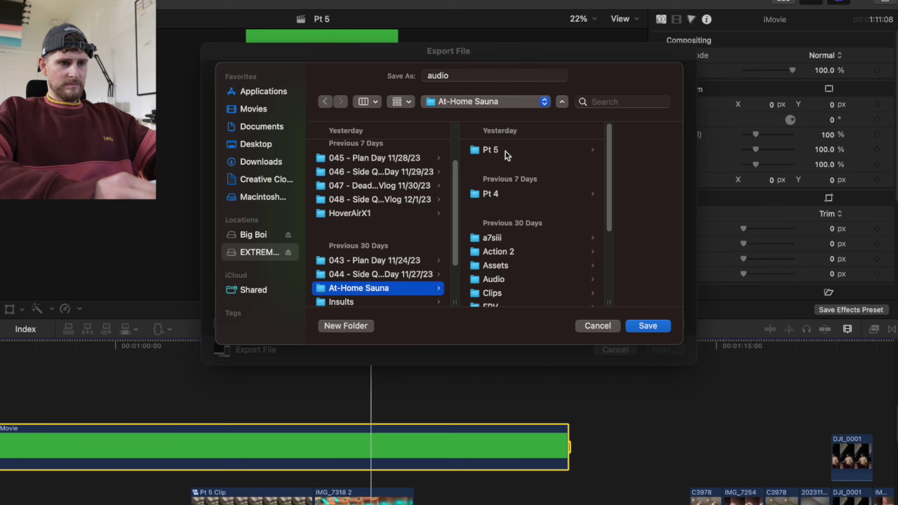
pyautogui.click(505, 151)
pyautogui.click(646, 327)
pyautogui.press('super+Tab')
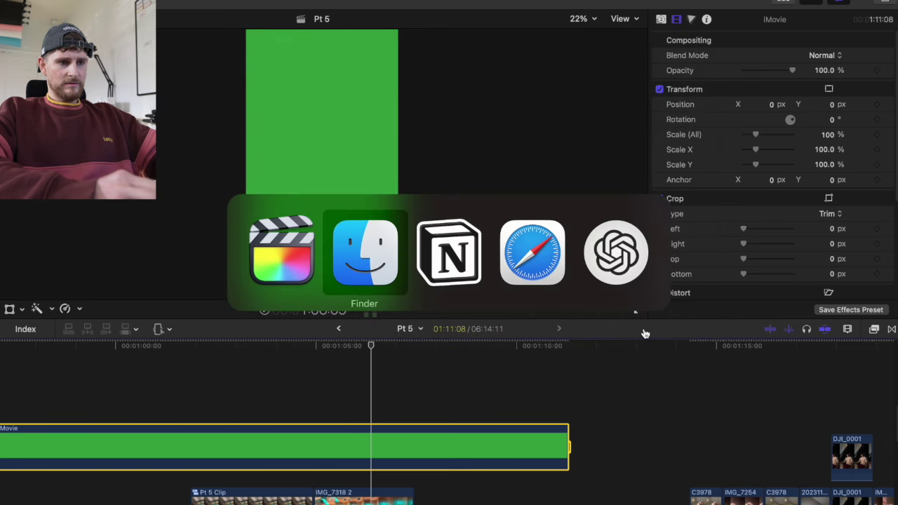
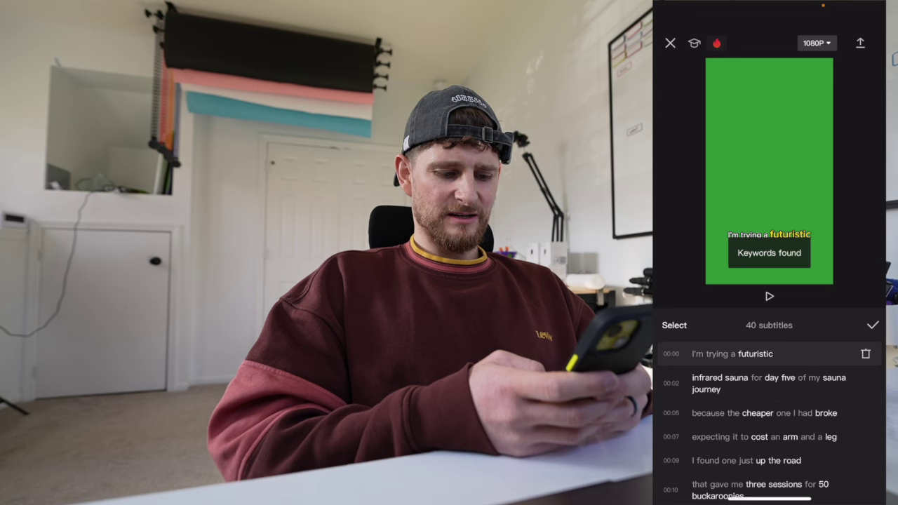
# Step: In CapCut, select all subtitles of the green clip and open them for style editing
pyautogui.click(674, 325)
pyautogui.click(683, 324)
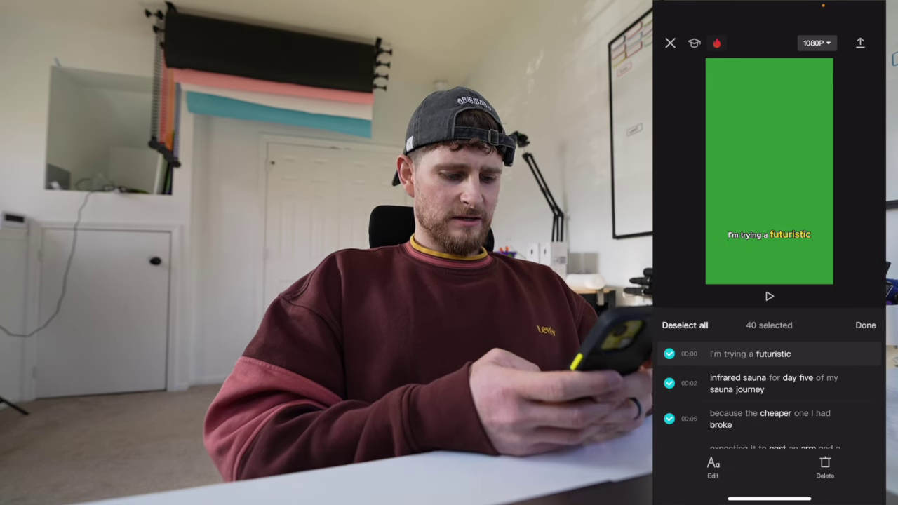
pyautogui.click(712, 467)
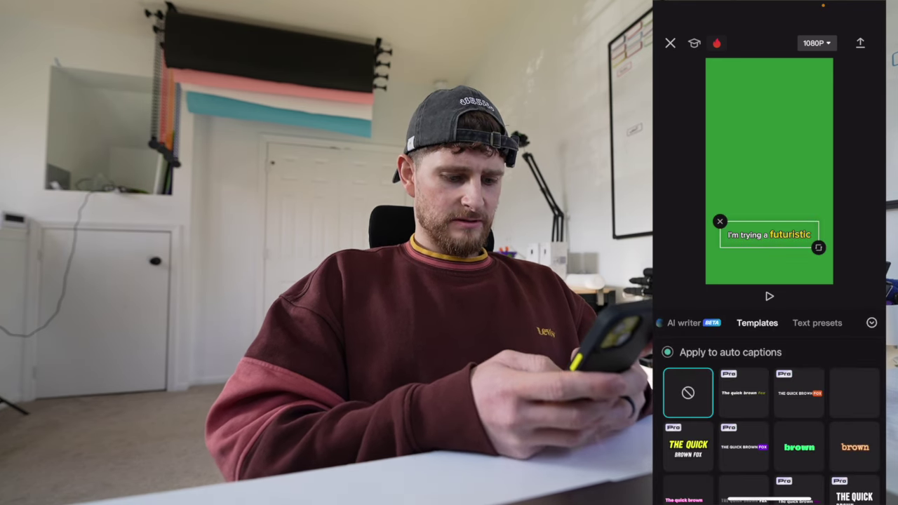
# Step: Set the font of all auto captions to Bounce
pyautogui.click(817, 323)
pyautogui.click(805, 323)
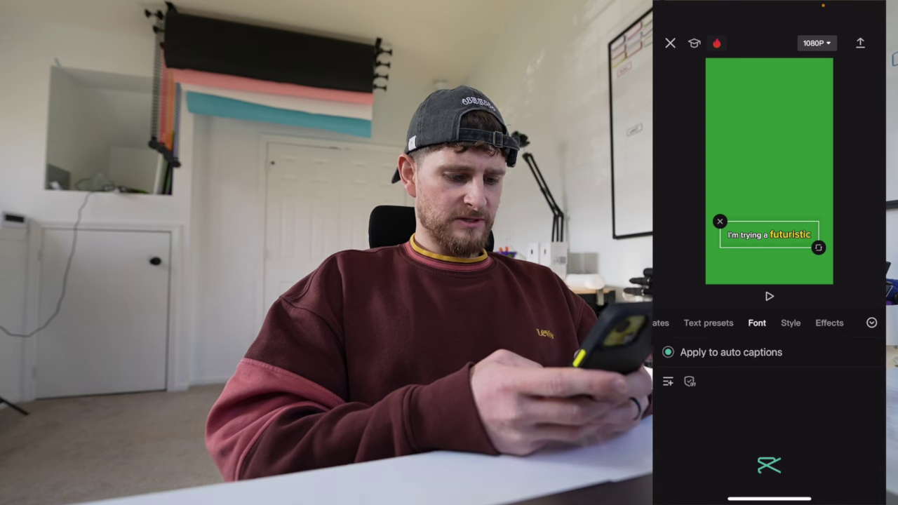
pyautogui.scroll(-3, 769, 434)
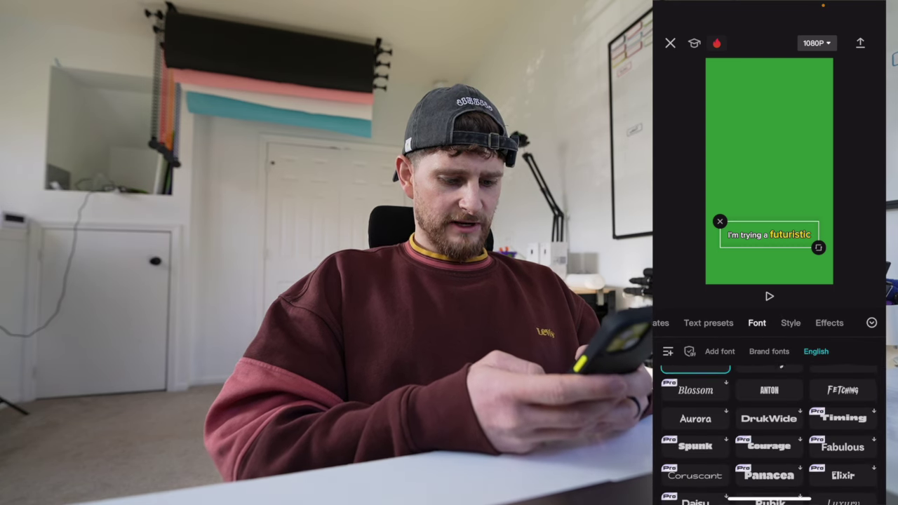
pyautogui.scroll(-2, 769, 434)
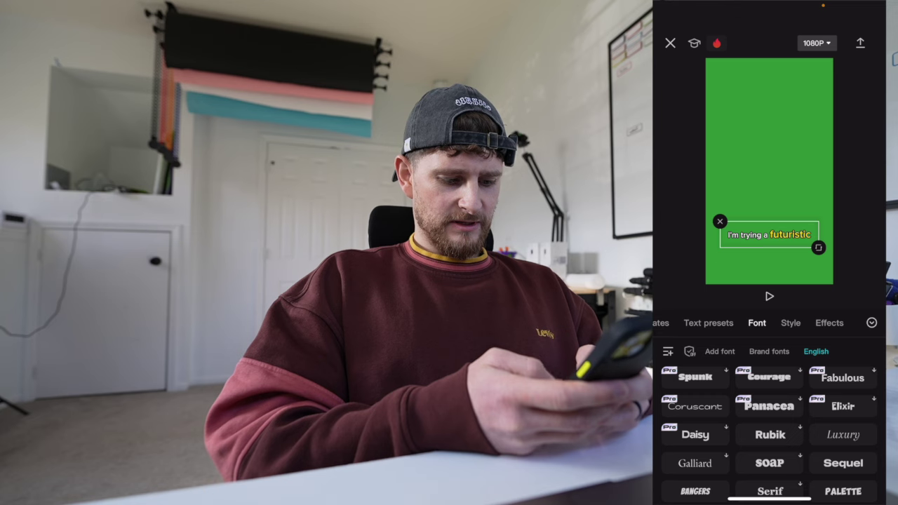
pyautogui.scroll(-2, 768, 434)
pyautogui.scroll(-1, 768, 435)
pyautogui.scroll(-5, 769, 434)
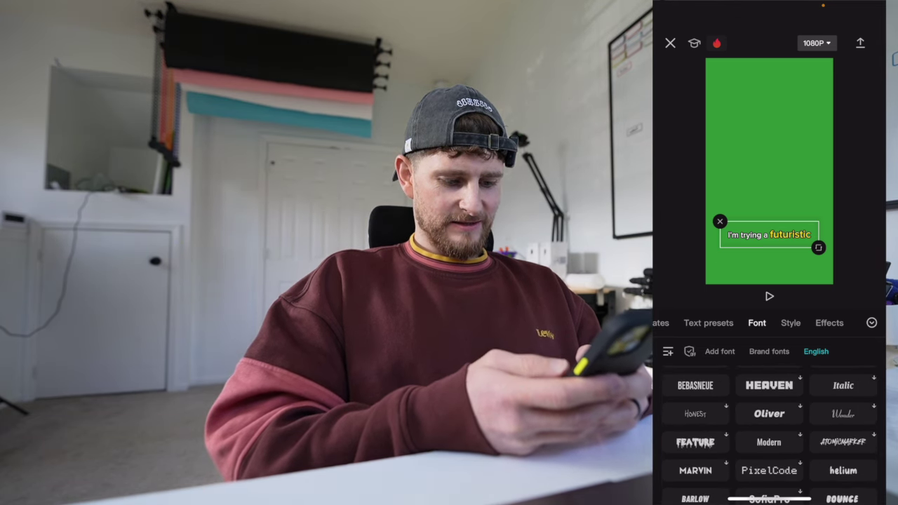
pyautogui.scroll(-4, 768, 435)
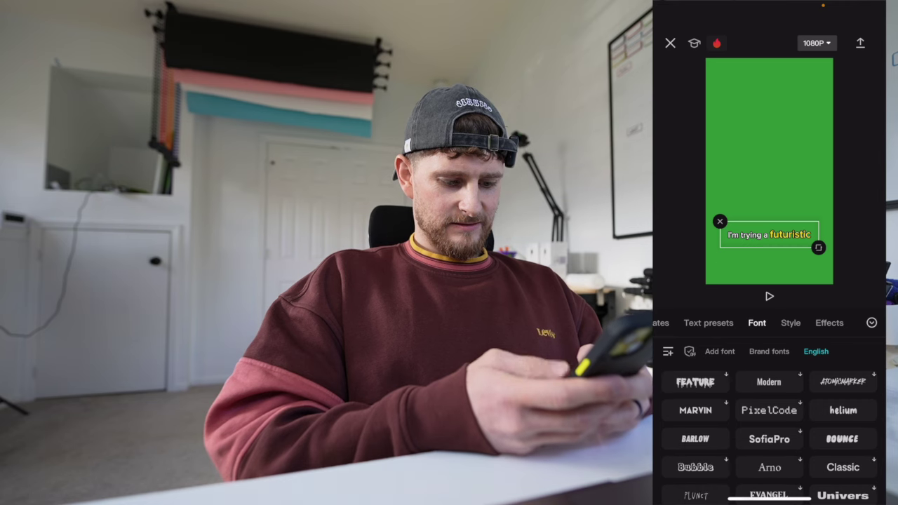
pyautogui.click(841, 438)
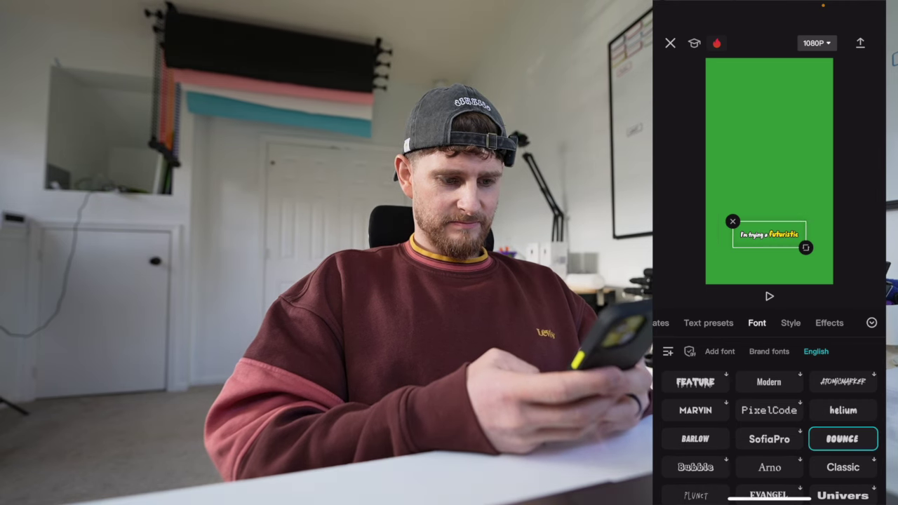
# Step: Apply the white text preset with a black outline to all auto captions
pyautogui.click(789, 323)
pyautogui.click(677, 322)
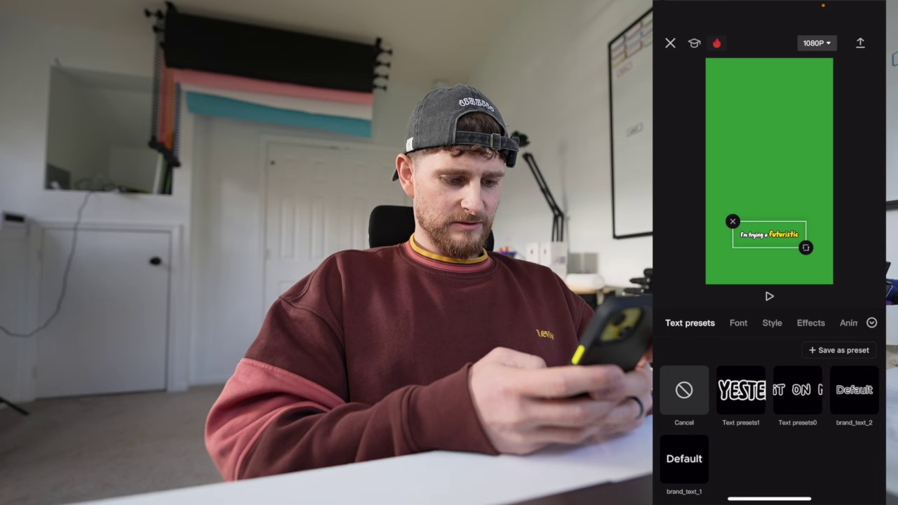
pyautogui.click(661, 323)
pyautogui.click(816, 322)
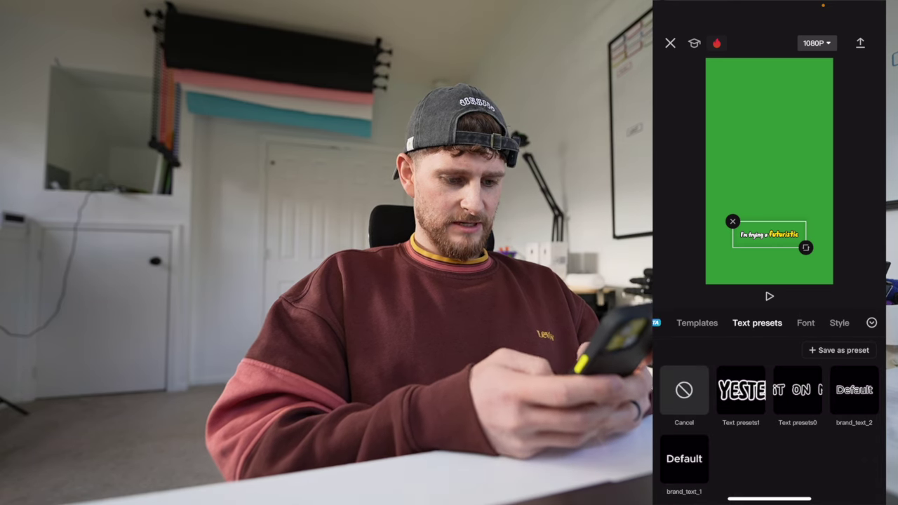
pyautogui.click(805, 323)
pyautogui.click(790, 323)
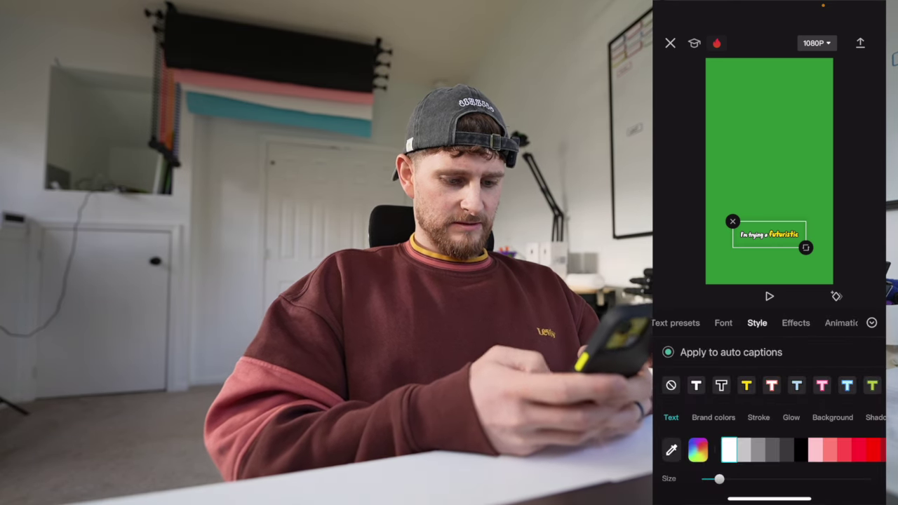
pyautogui.click(721, 385)
# Step: Apply a caption animation that shows one word at a time to all captions, and finish the batch edit
pyautogui.click(840, 323)
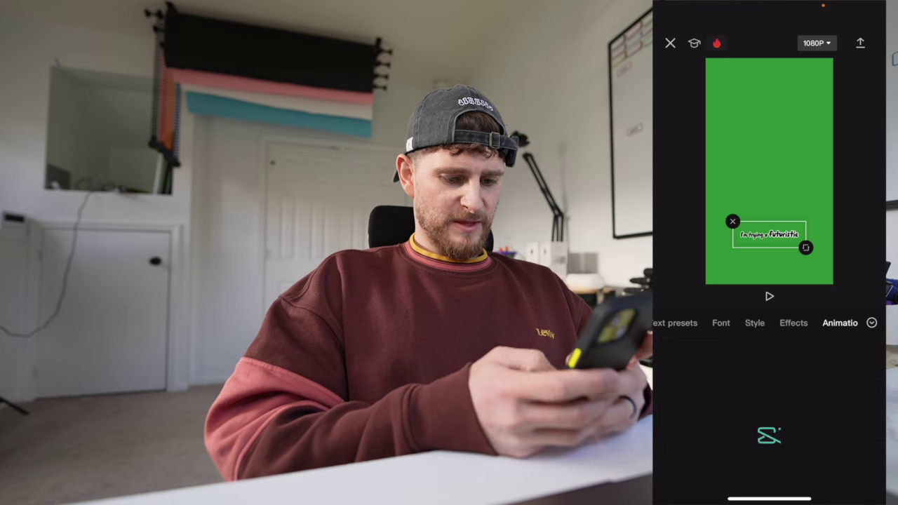
pyautogui.click(761, 350)
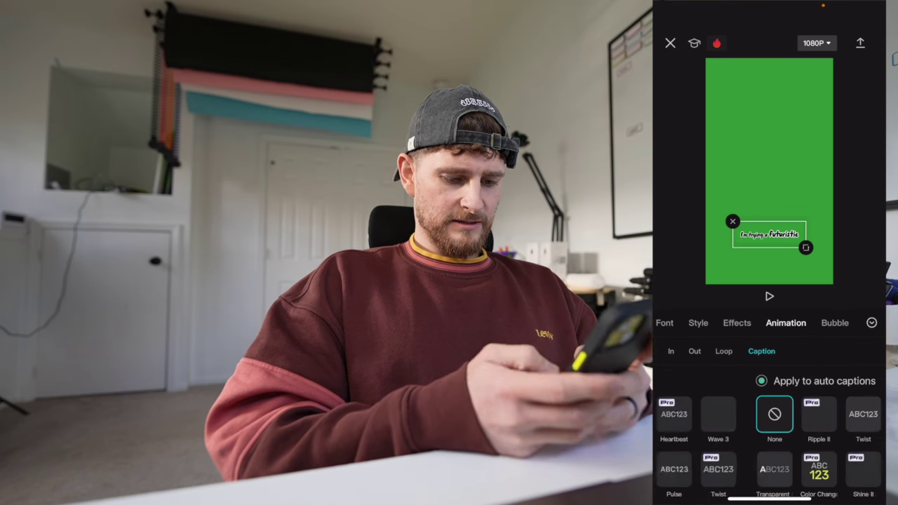
pyautogui.scroll(-3, 768, 435)
pyautogui.scroll(1, 769, 413)
pyautogui.click(857, 390)
pyautogui.click(871, 322)
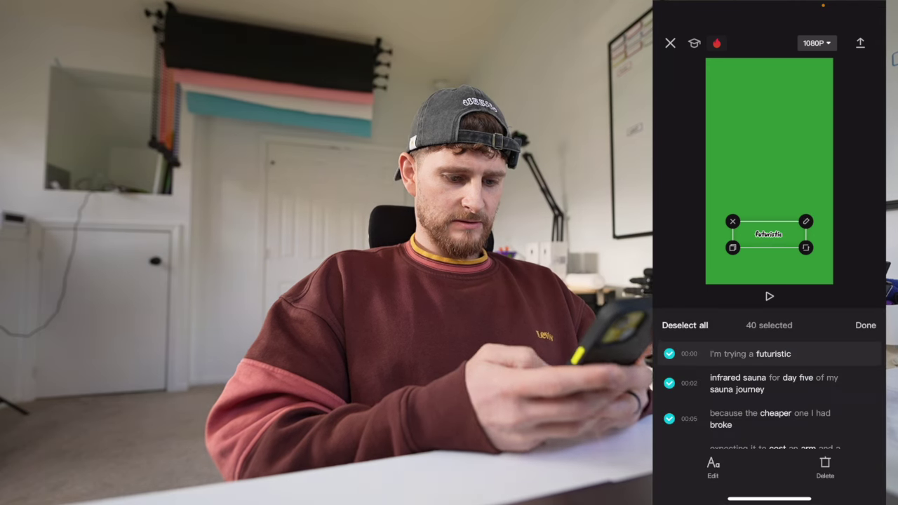
pyautogui.click(865, 325)
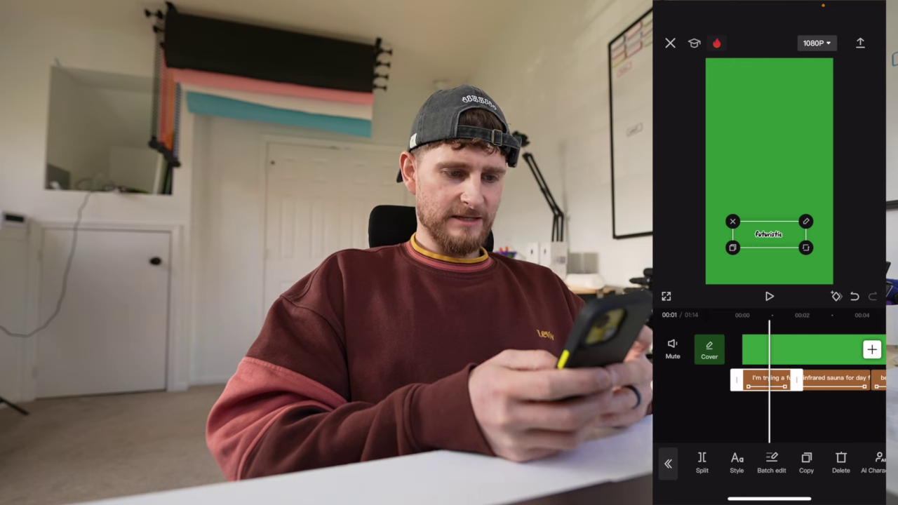
# Step: Play the opening captions to check their word-by-word animation, and return to the first caption
pyautogui.click(768, 295)
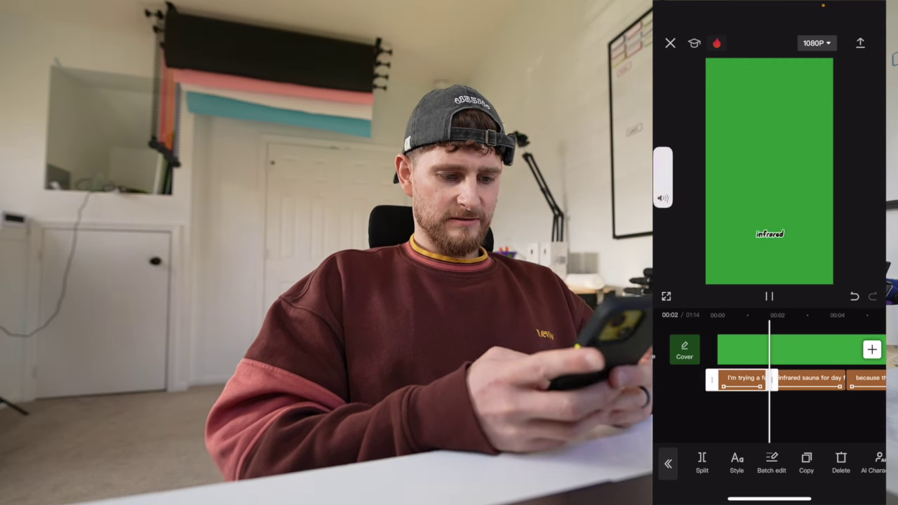
pyautogui.click(769, 296)
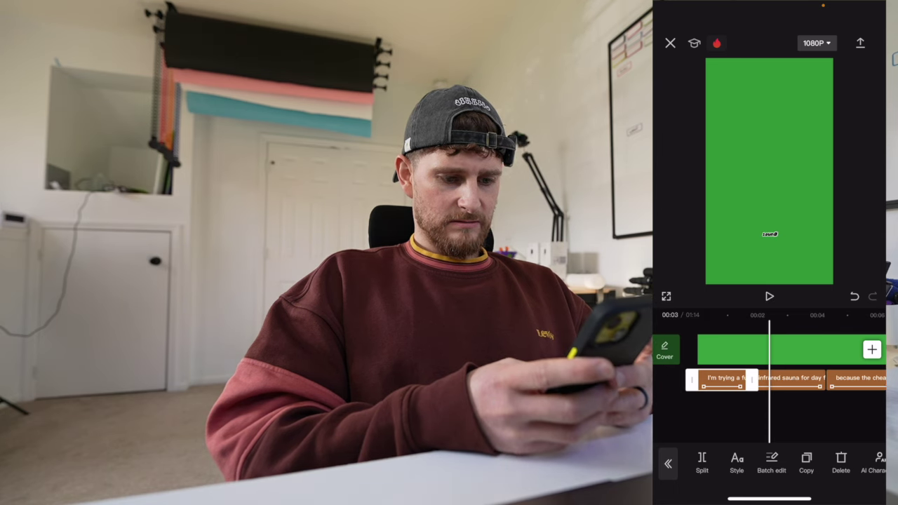
pyautogui.moveTo(768, 414); pyautogui.dragTo(794, 414)
# Step: Look through the animation and effects options of the "I'm trying a futuristic" caption, and close its style settings
pyautogui.click(736, 463)
pyautogui.hscroll(3, 771, 352)
pyautogui.click(814, 352)
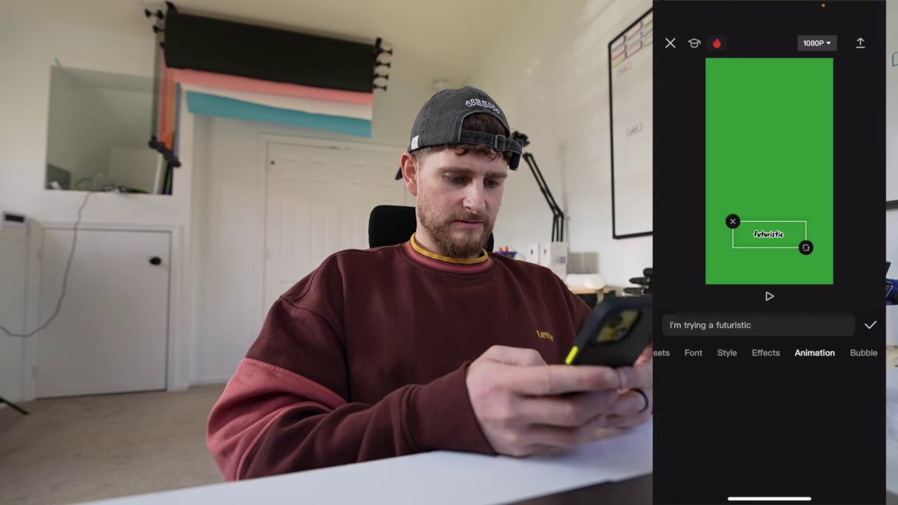
pyautogui.hscroll(-3, 771, 352)
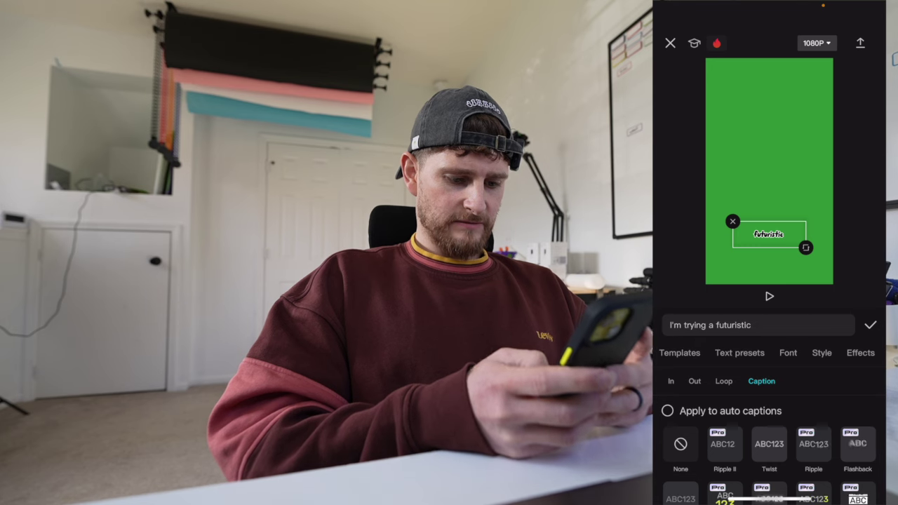
pyautogui.click(771, 352)
pyautogui.click(870, 325)
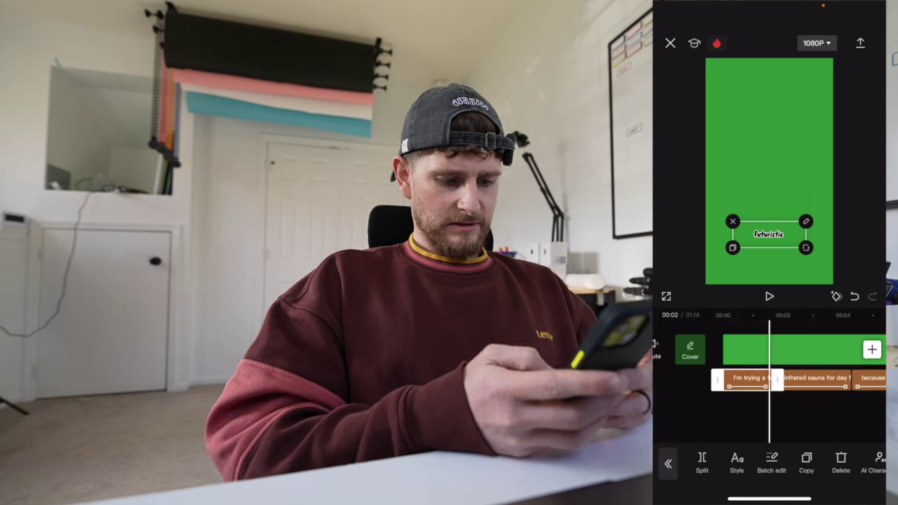
# Step: Set the font of the auto captions to helium in batch edit, play them to check the result, and finish the batch edit
pyautogui.click(770, 463)
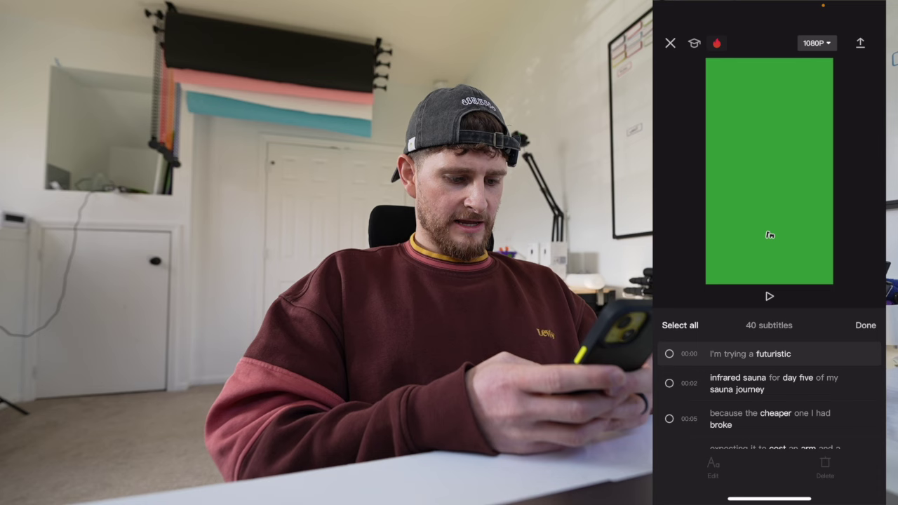
pyautogui.click(713, 466)
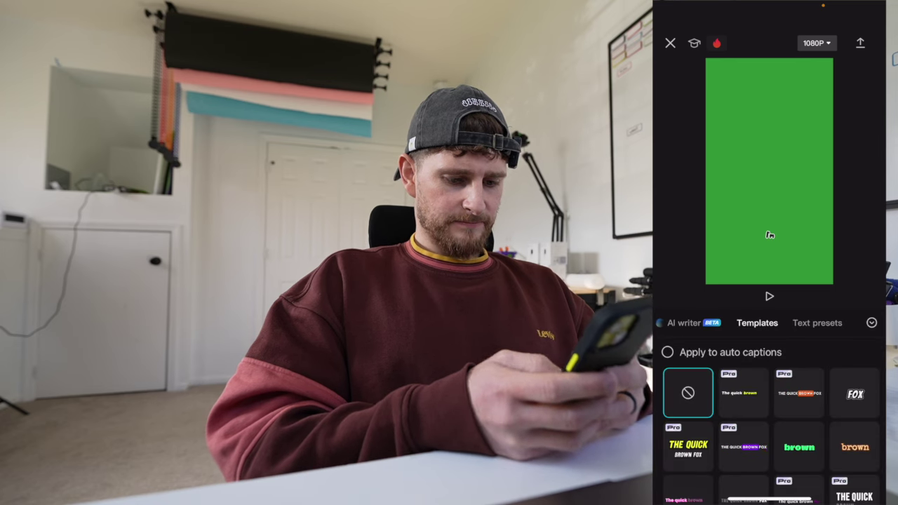
pyautogui.click(797, 323)
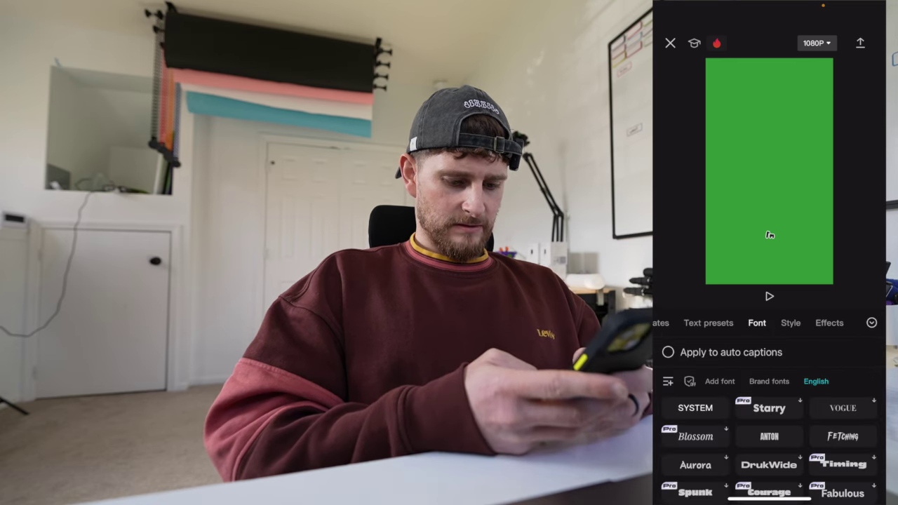
pyautogui.scroll(-10, 769, 435)
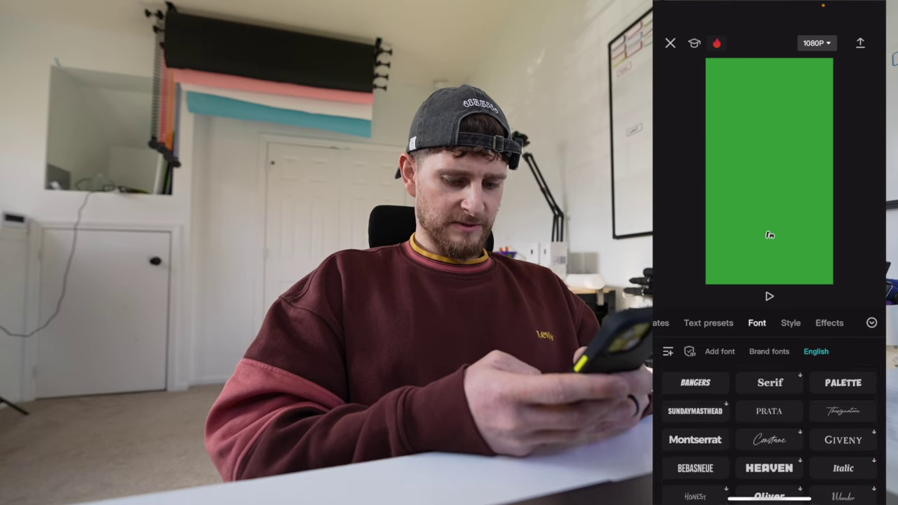
pyautogui.click(842, 473)
pyautogui.click(842, 444)
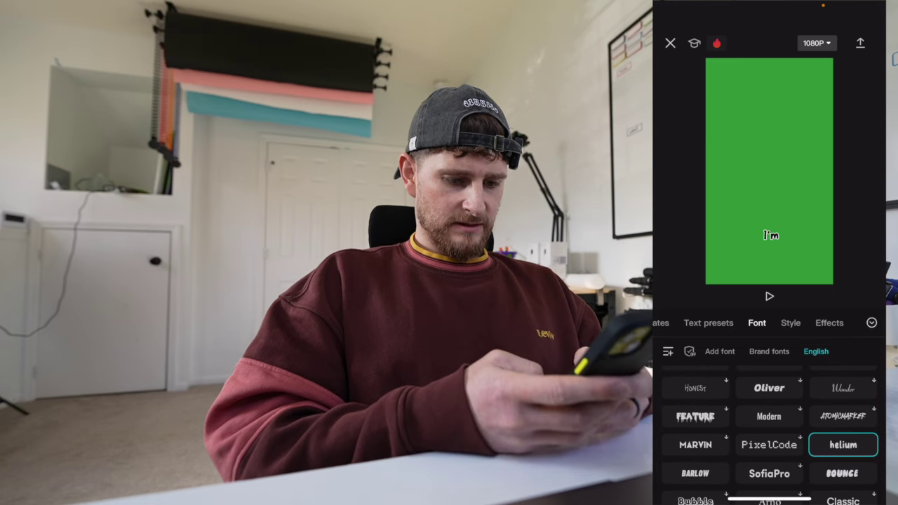
pyautogui.click(768, 296)
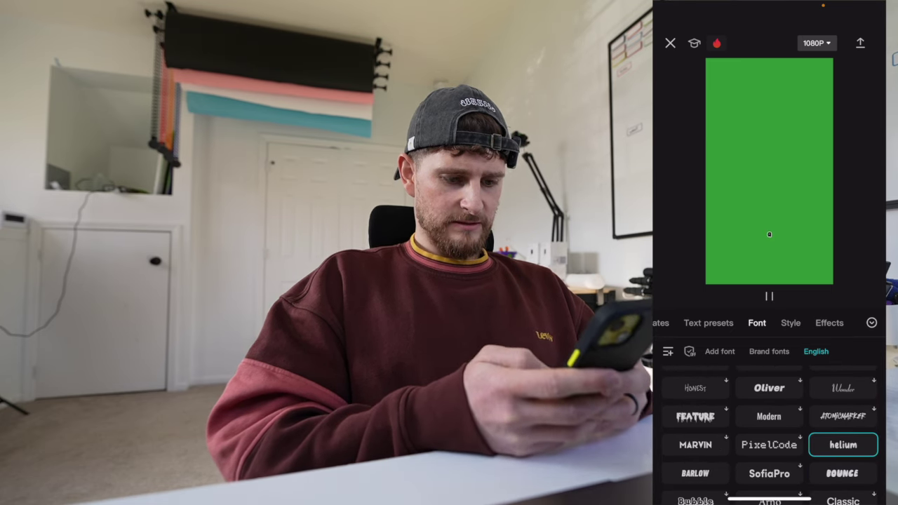
pyautogui.click(871, 323)
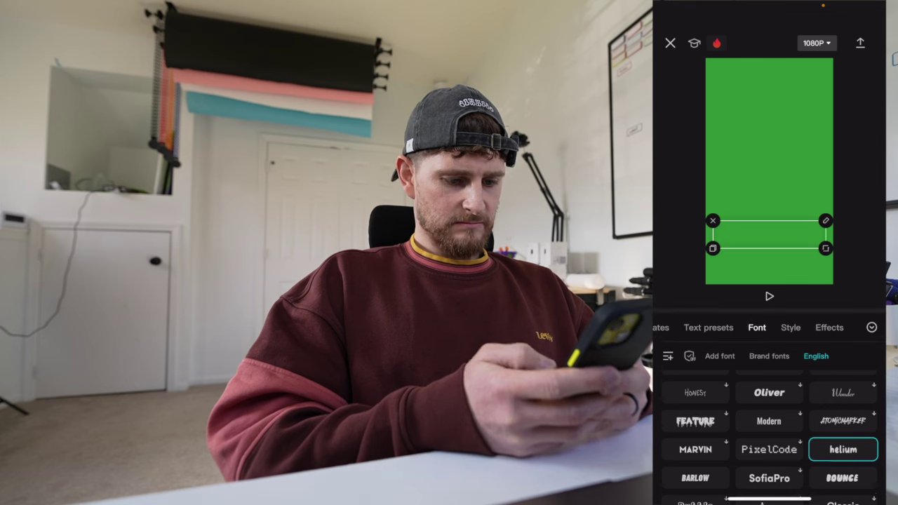
pyautogui.click(769, 296)
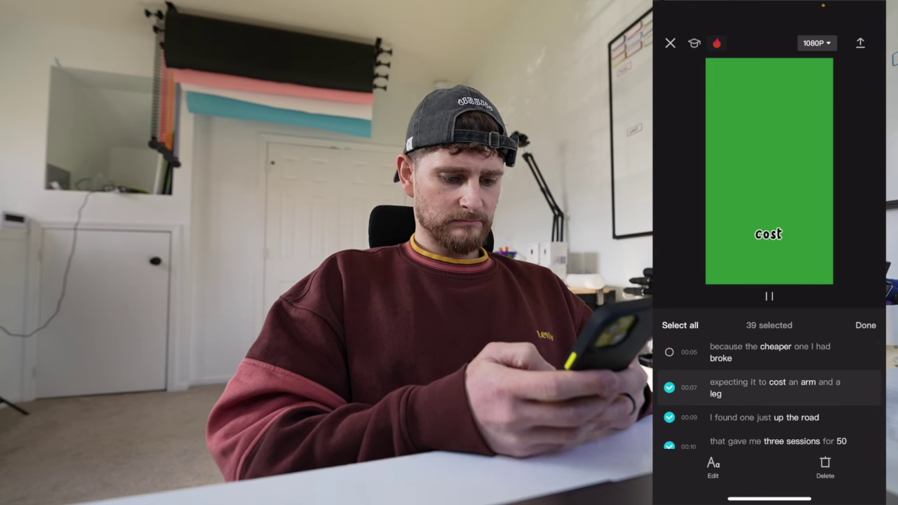
pyautogui.click(865, 325)
pyautogui.click(871, 325)
# Step: Correct the word "cheaper" to "cheapo" in the "because the cheaper one I had broke" caption
pyautogui.moveTo(736, 407); pyautogui.dragTo(764, 406)
pyautogui.click(787, 379)
pyautogui.click(735, 463)
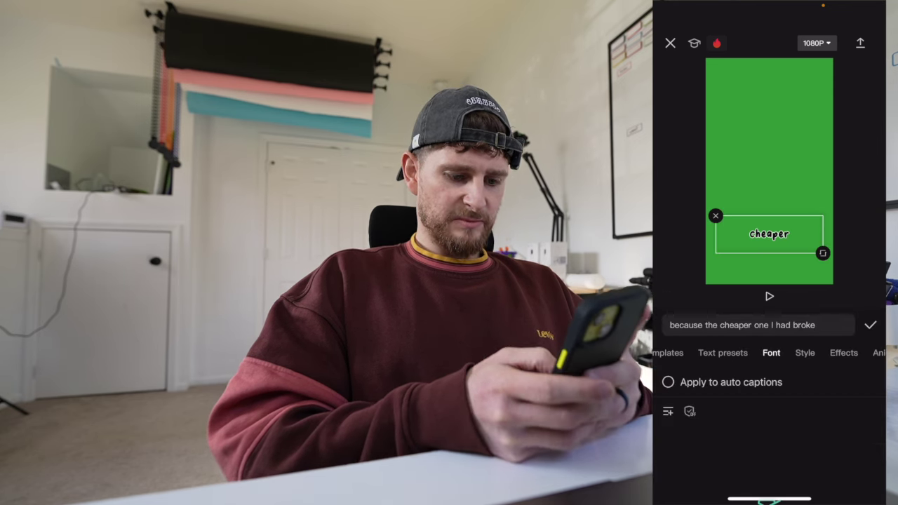
pyautogui.click(753, 324)
pyautogui.press('BackSpace')
pyautogui.press('BackSpace')
pyautogui.write('o')
pyautogui.click(870, 262)
# Step: Play through to the "temperature change" caption and write its outside temperature as "40" in digits
pyautogui.click(769, 296)
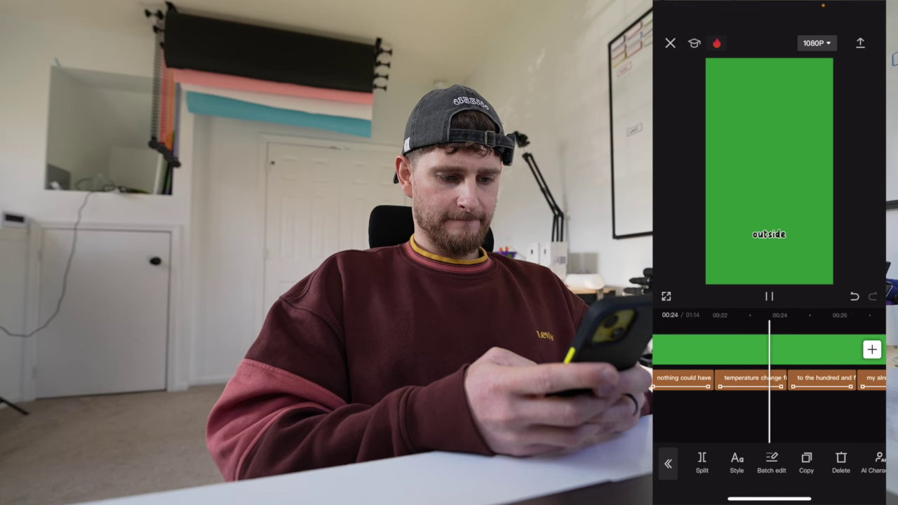
pyautogui.click(768, 296)
pyautogui.hscroll(-1, 768, 379)
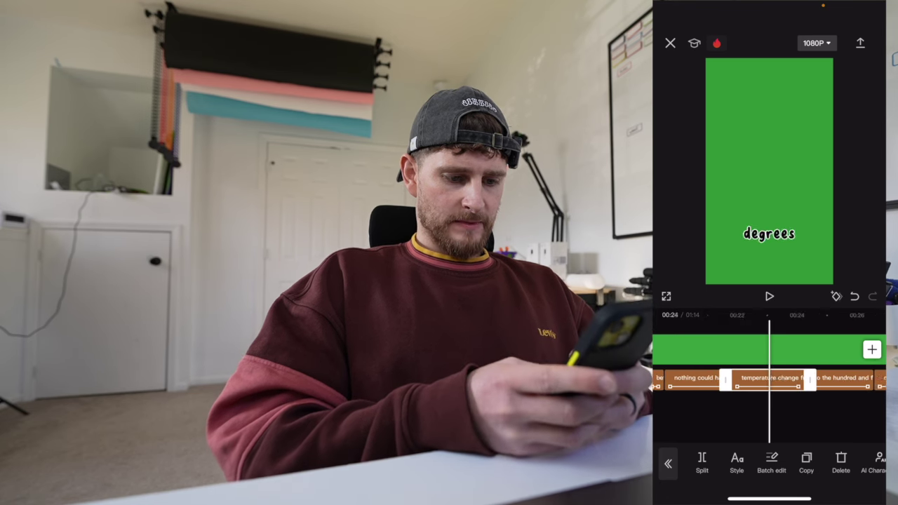
pyautogui.hscroll(1, 769, 379)
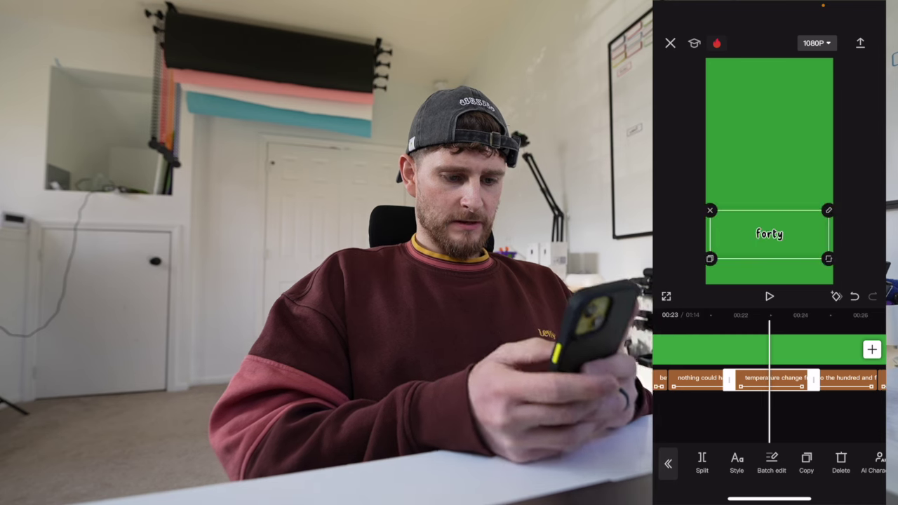
pyautogui.click(736, 463)
pyautogui.click(805, 318)
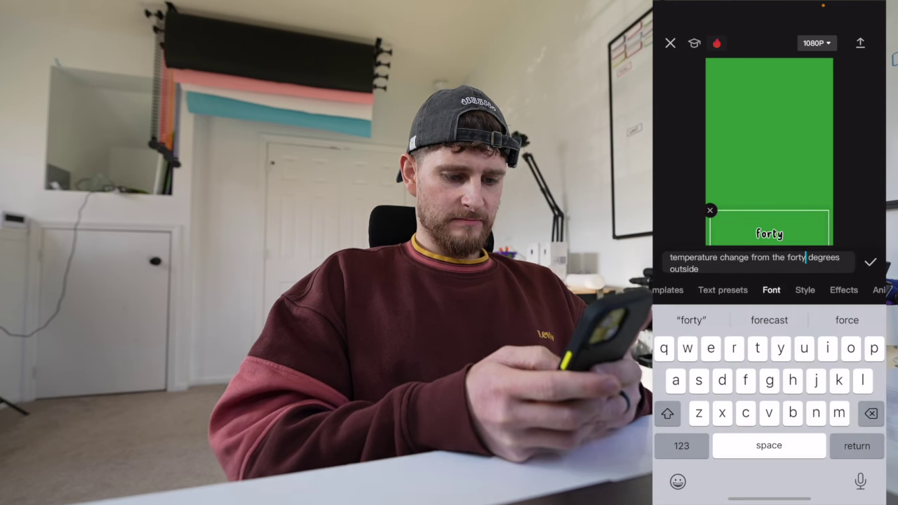
pyautogui.doubleClick(796, 257)
pyautogui.click(681, 445)
pyautogui.write('40')
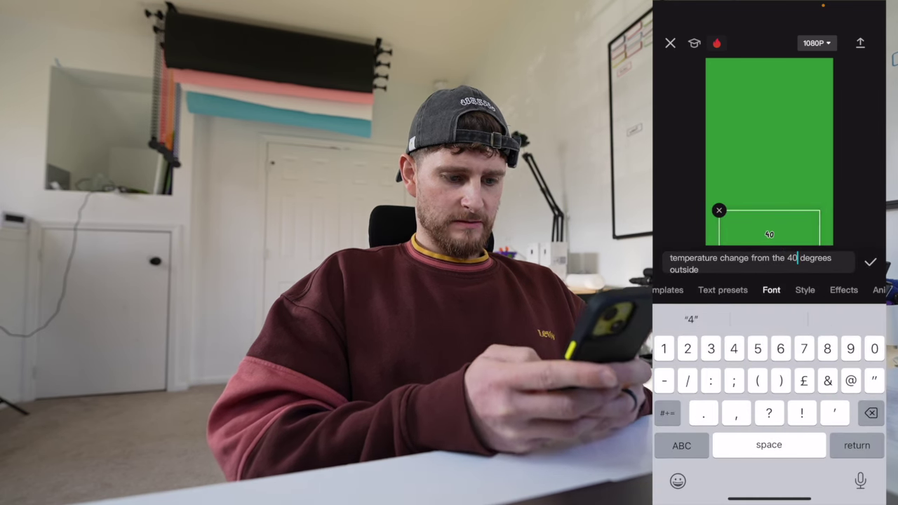
pyautogui.click(870, 261)
# Step: Rewrite the spelled-out inside temperature in the following caption so that it reads "to the 144 degrees inside"
pyautogui.click(768, 296)
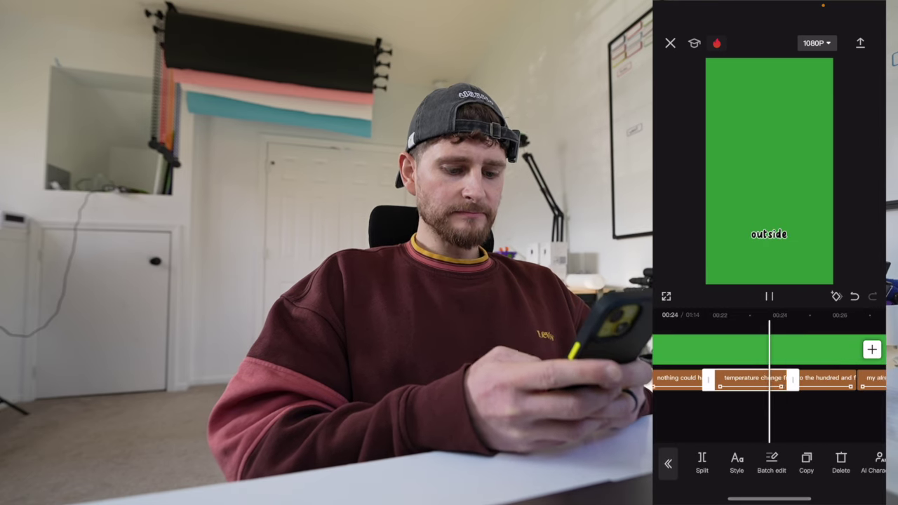
pyautogui.click(780, 379)
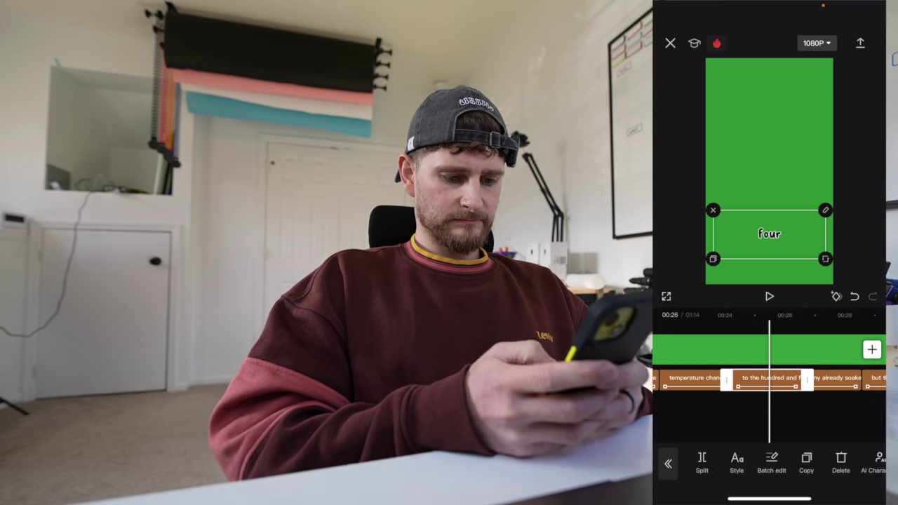
pyautogui.click(736, 463)
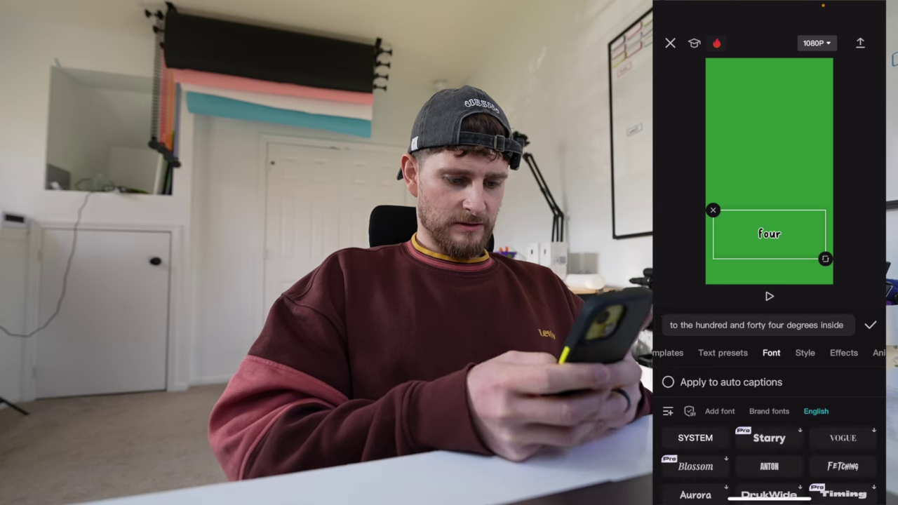
pyautogui.click(767, 325)
pyautogui.doubleClick(775, 262)
pyautogui.moveTo(767, 256); pyautogui.dragTo(695, 265)
pyautogui.click(681, 445)
pyautogui.write('100')
pyautogui.press('BackSpace')
pyautogui.press('BackSpace')
pyautogui.write('4')
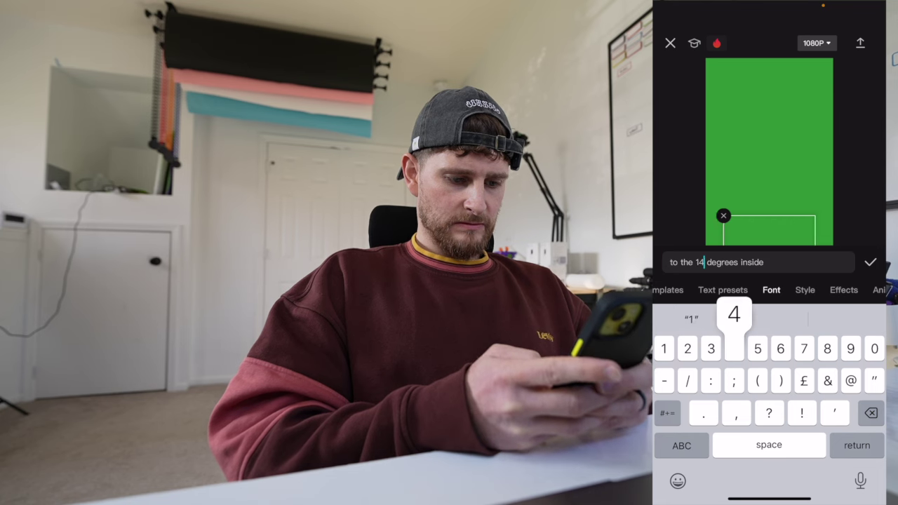
pyautogui.click(870, 261)
pyautogui.moveTo(769, 411); pyautogui.dragTo(793, 410)
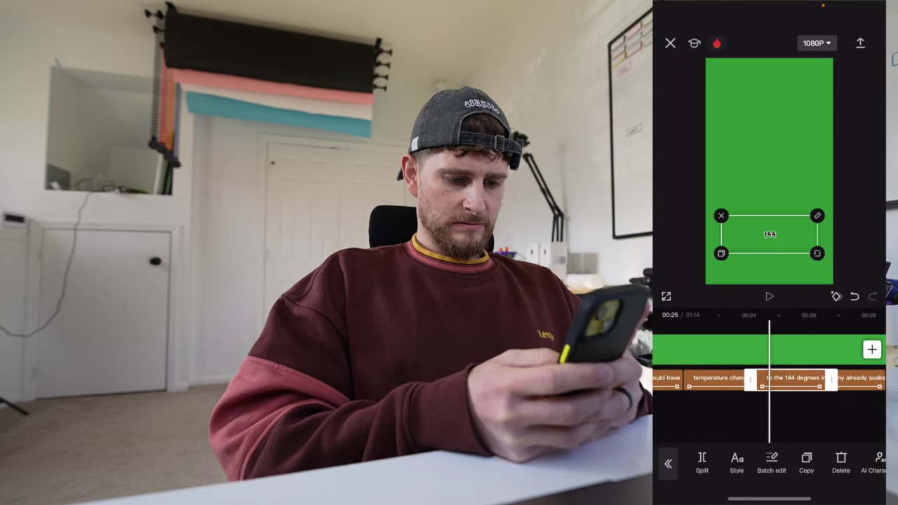
# Step: Play on to the "and I was performing" caption and correct its wording to "and I was performing the Korma Sutra"
pyautogui.click(769, 295)
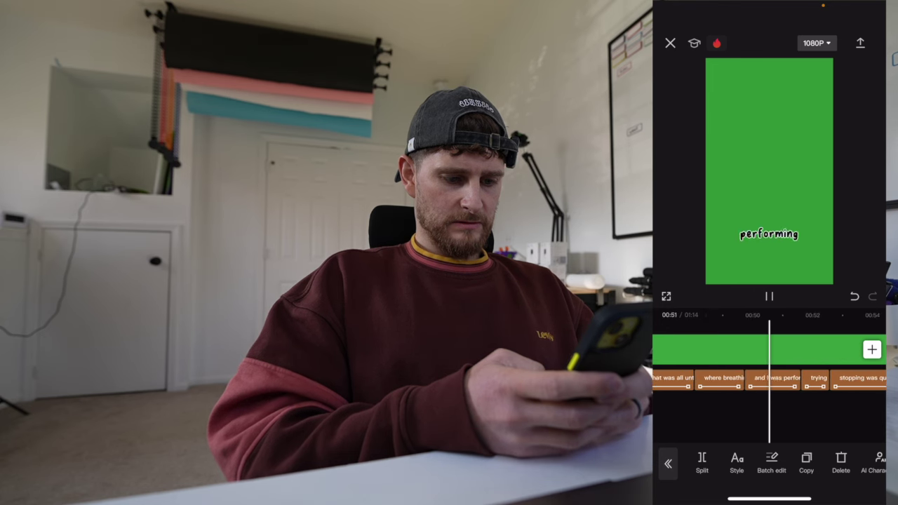
pyautogui.click(741, 379)
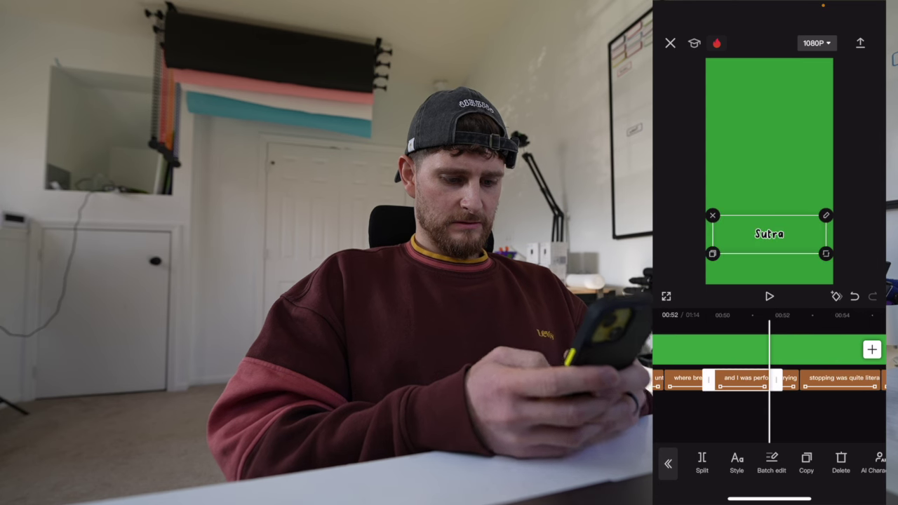
pyautogui.click(736, 463)
pyautogui.click(791, 325)
pyautogui.doubleClick(781, 261)
pyautogui.write('Kirma')
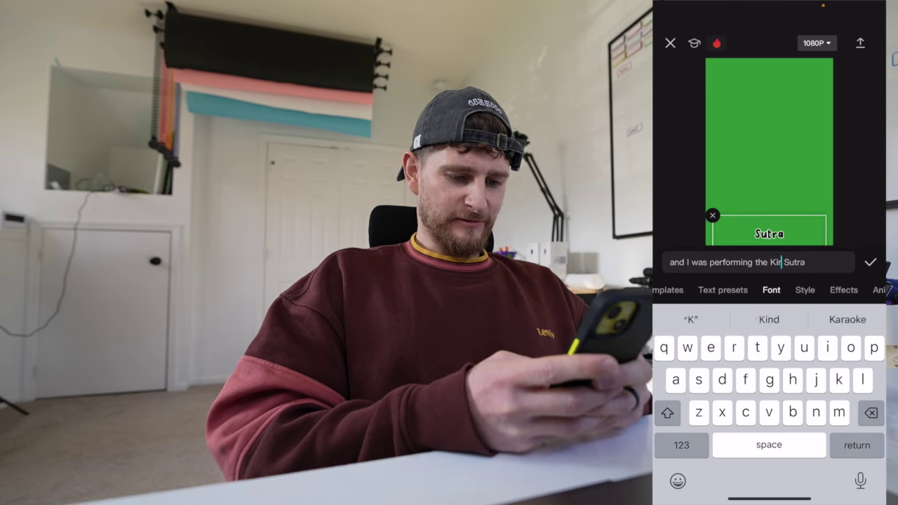
pyautogui.press('BackSpace')
pyautogui.press('BackSpace')
pyautogui.press('BackSpace')
pyautogui.write('rm')
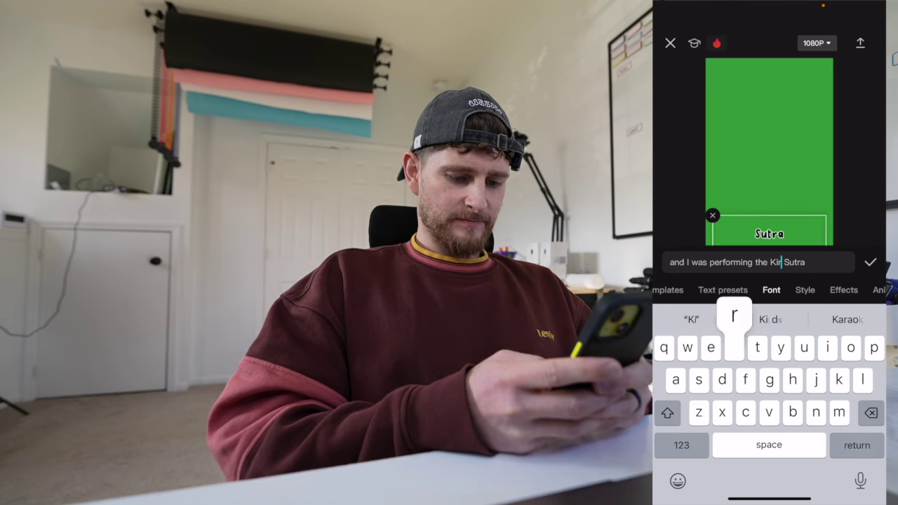
pyautogui.press('BackSpace')
pyautogui.press('BackSpace')
pyautogui.press('BackSpace')
pyautogui.write('orma')
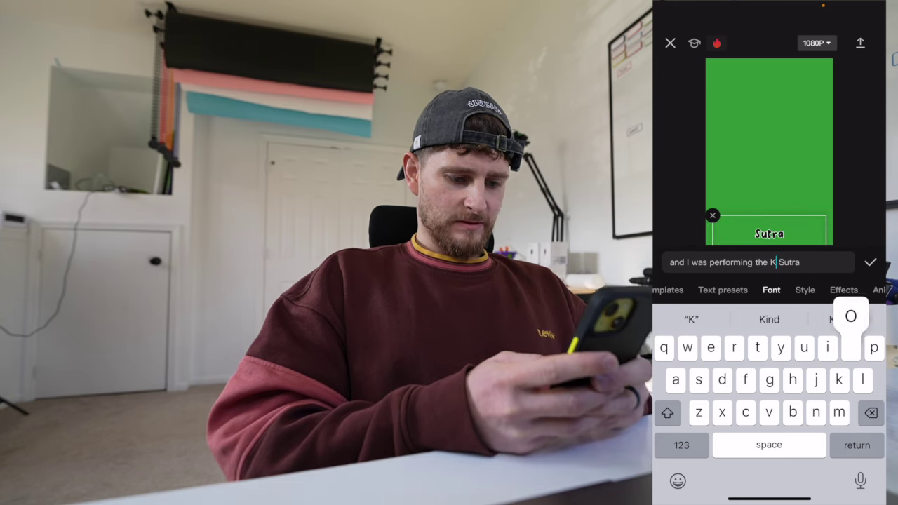
pyautogui.click(870, 262)
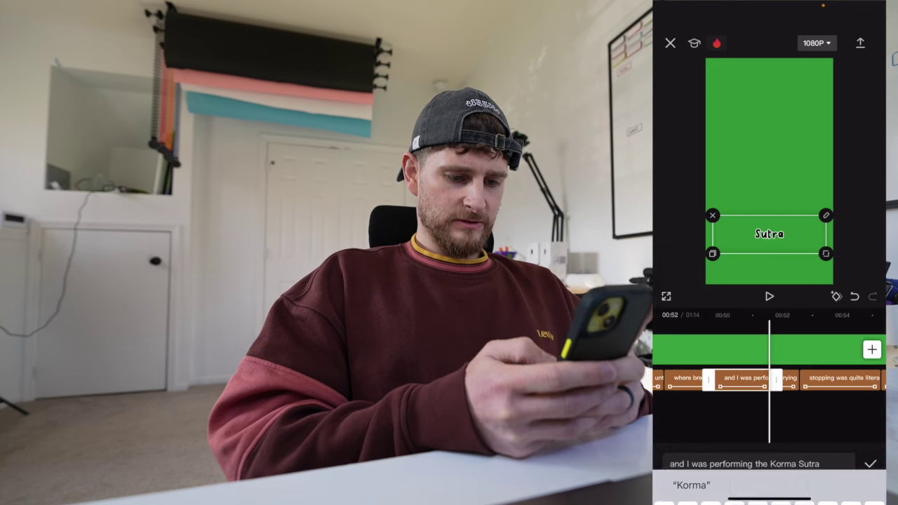
# Step: Play the remaining captions through to the end and delete the black ending clip after the green-screen footage
pyautogui.click(769, 296)
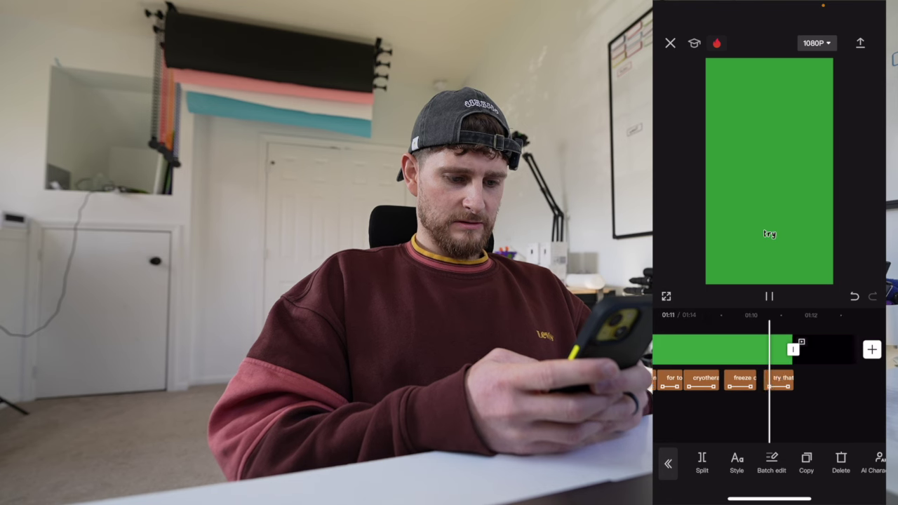
pyautogui.click(800, 350)
pyautogui.click(840, 462)
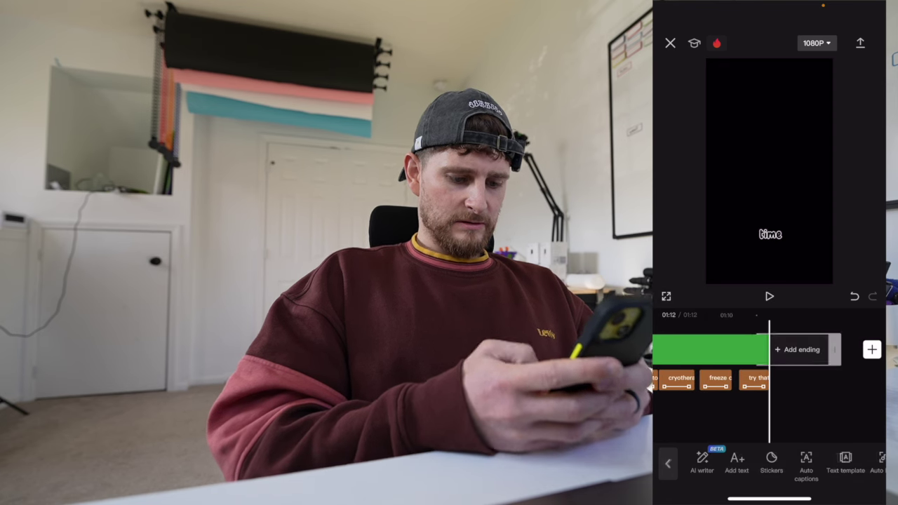
# Step: Export the captioned green-screen video at 1080P and send a copy to the MacBook by AirDrop
pyautogui.click(859, 43)
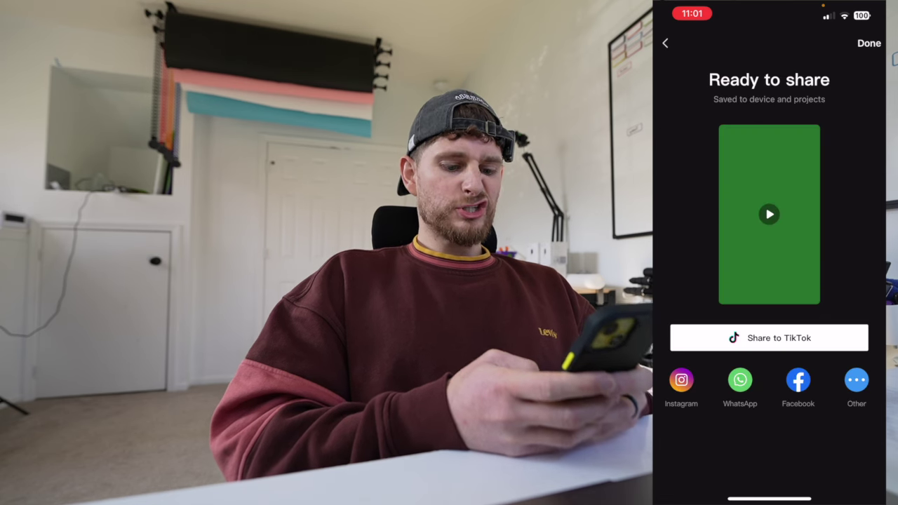
pyautogui.click(855, 379)
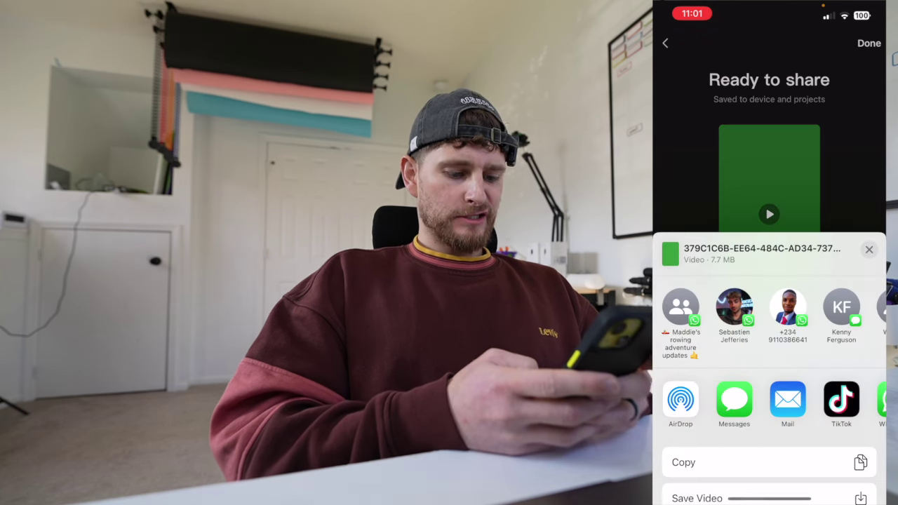
pyautogui.click(679, 399)
pyautogui.click(687, 123)
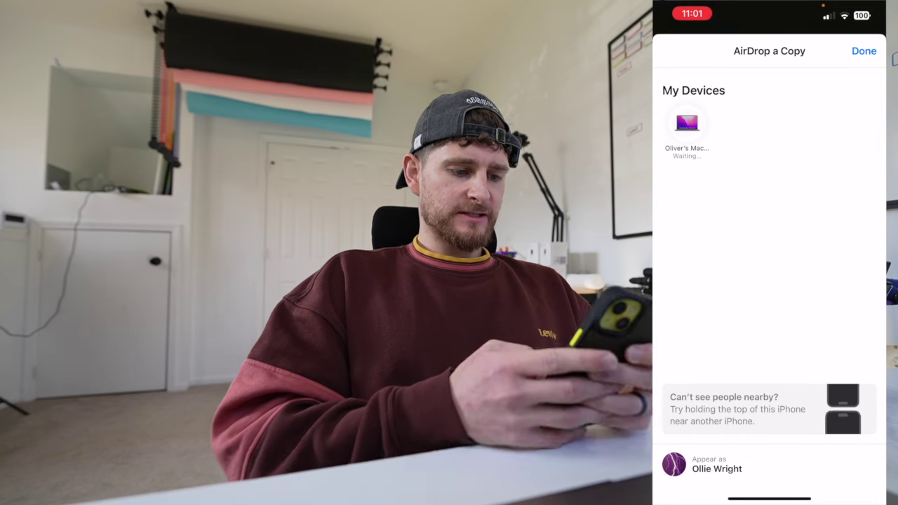